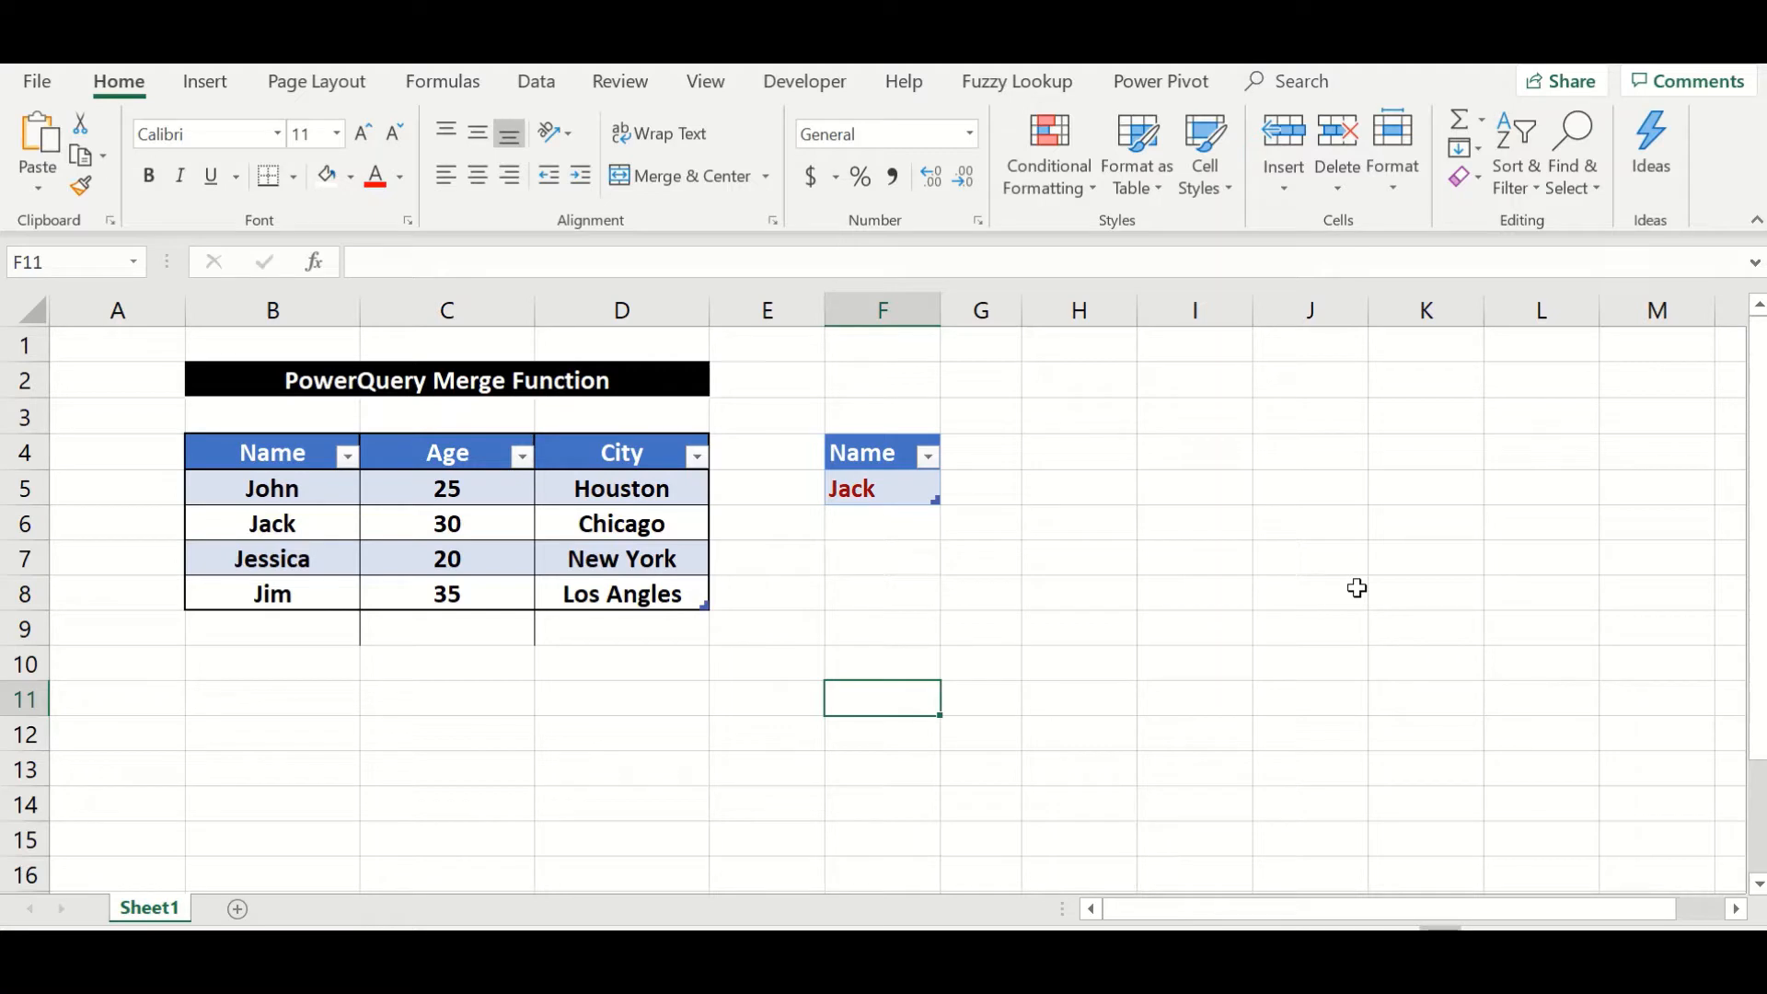
click(1076, 627)
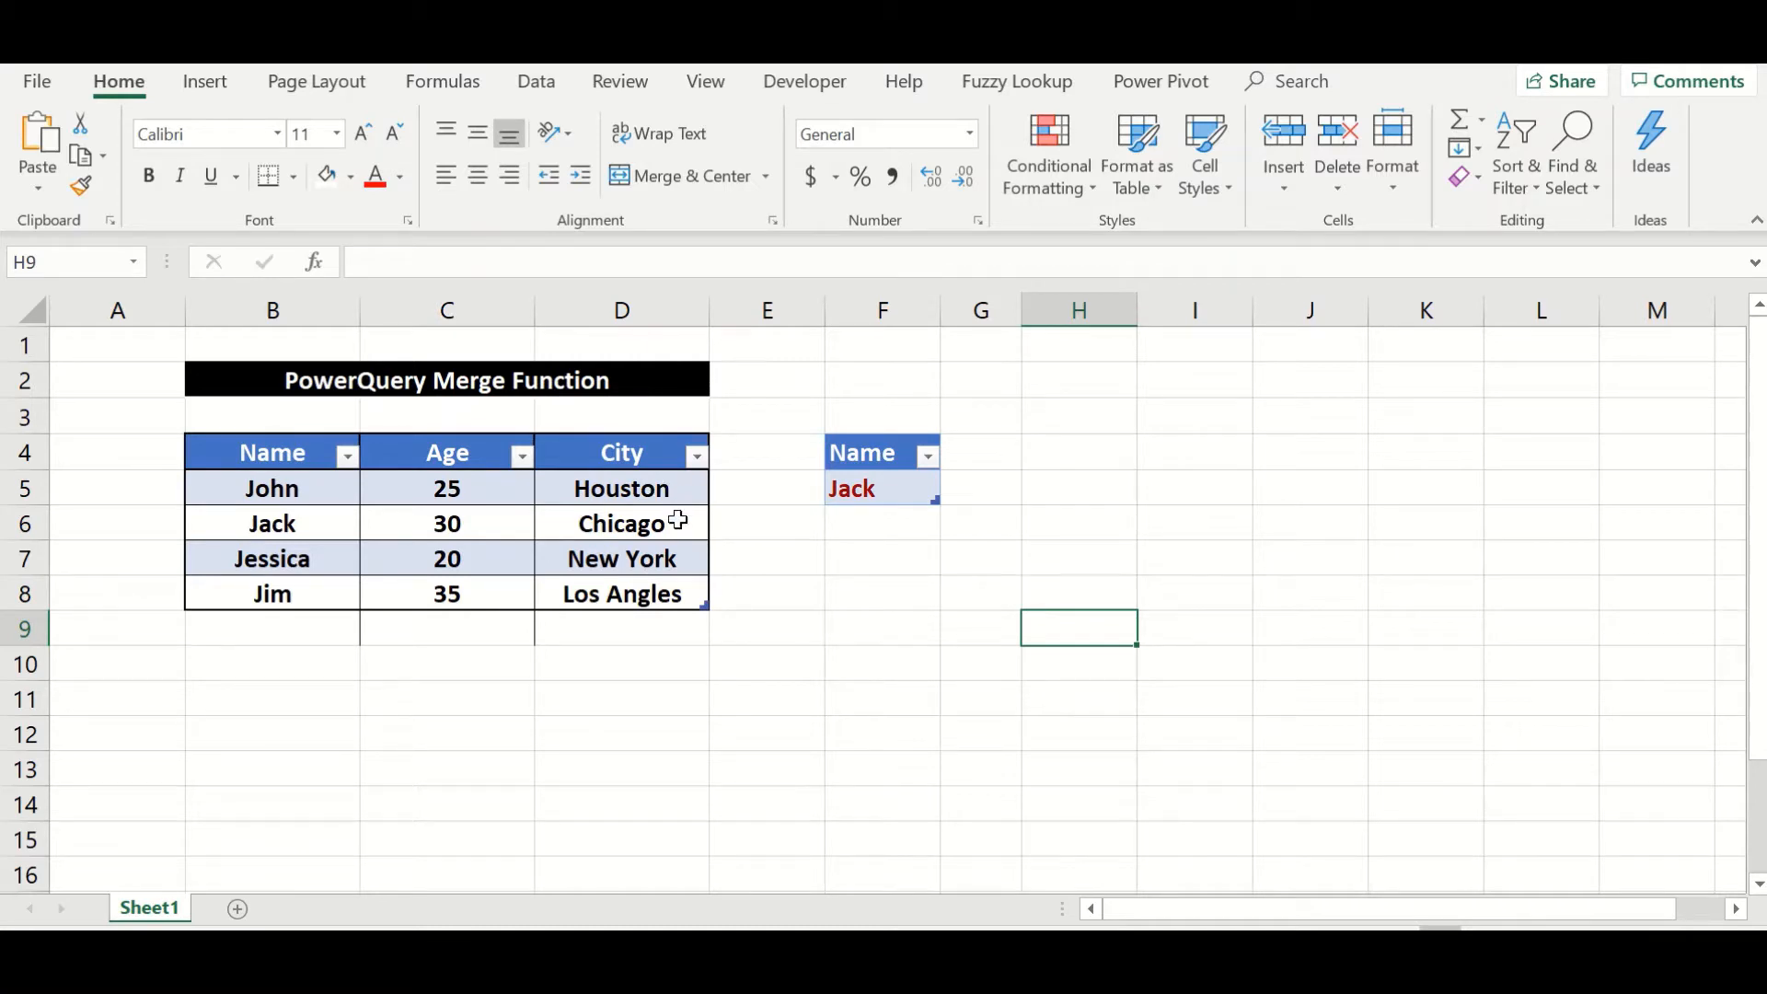
click(681, 594)
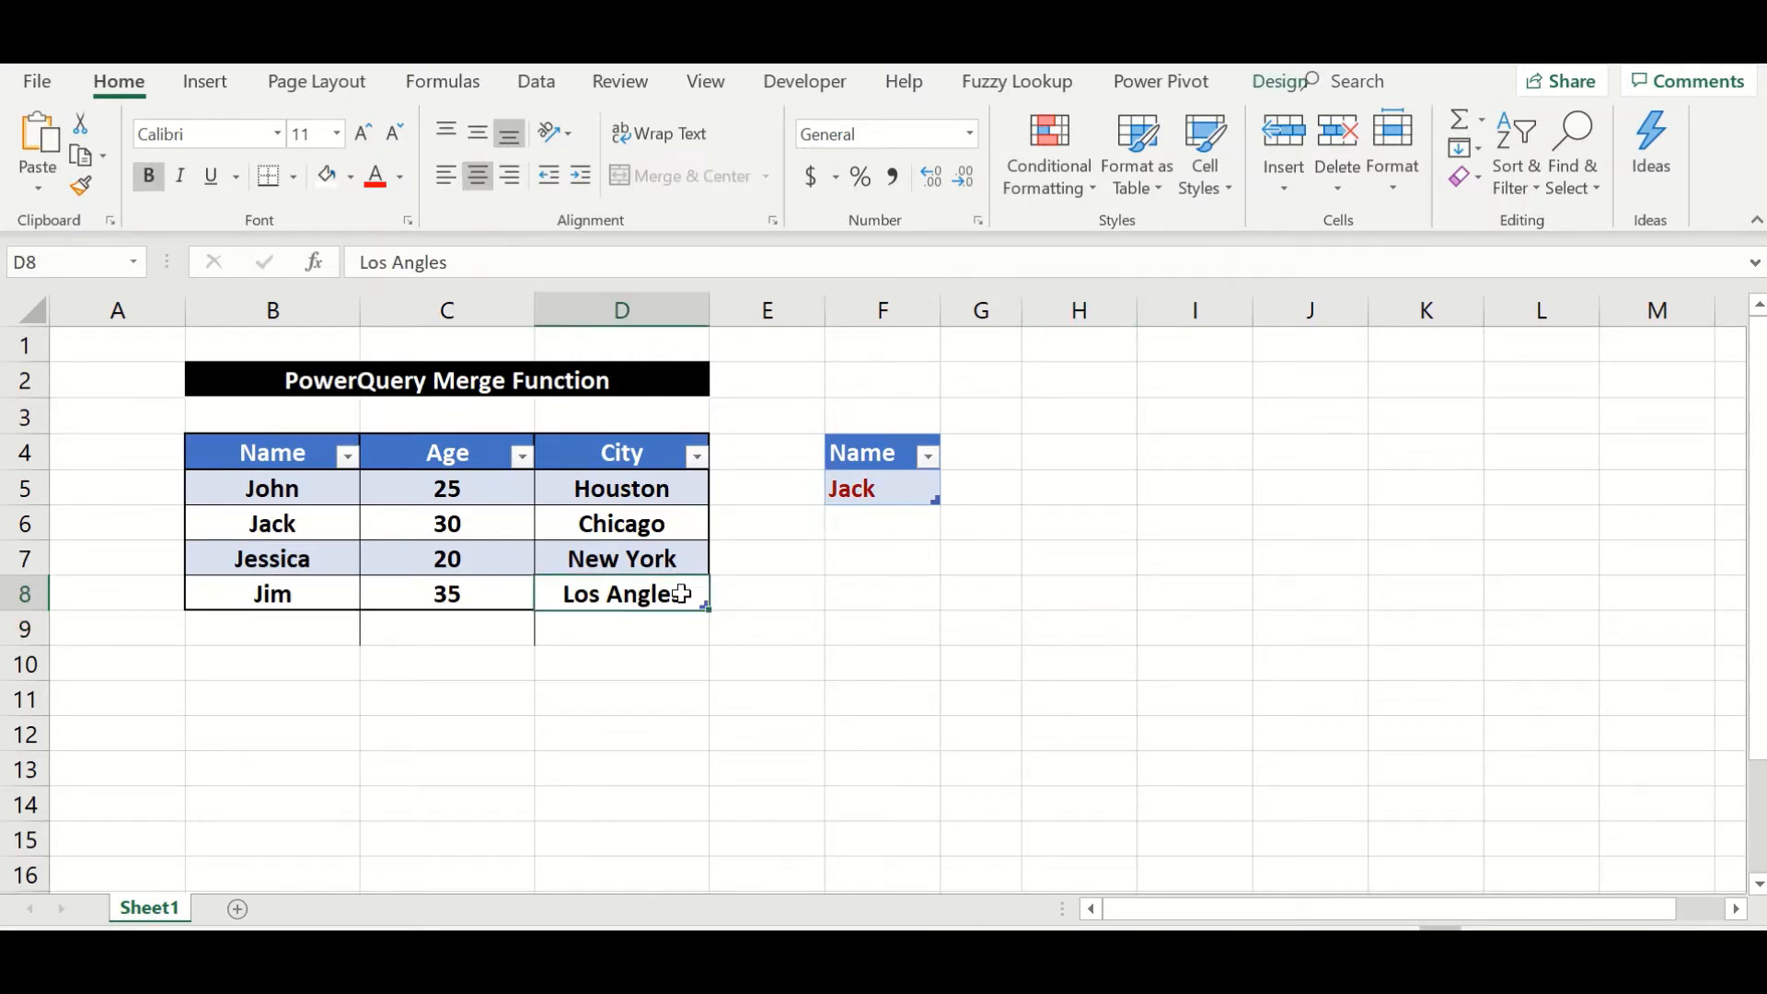
click(908, 497)
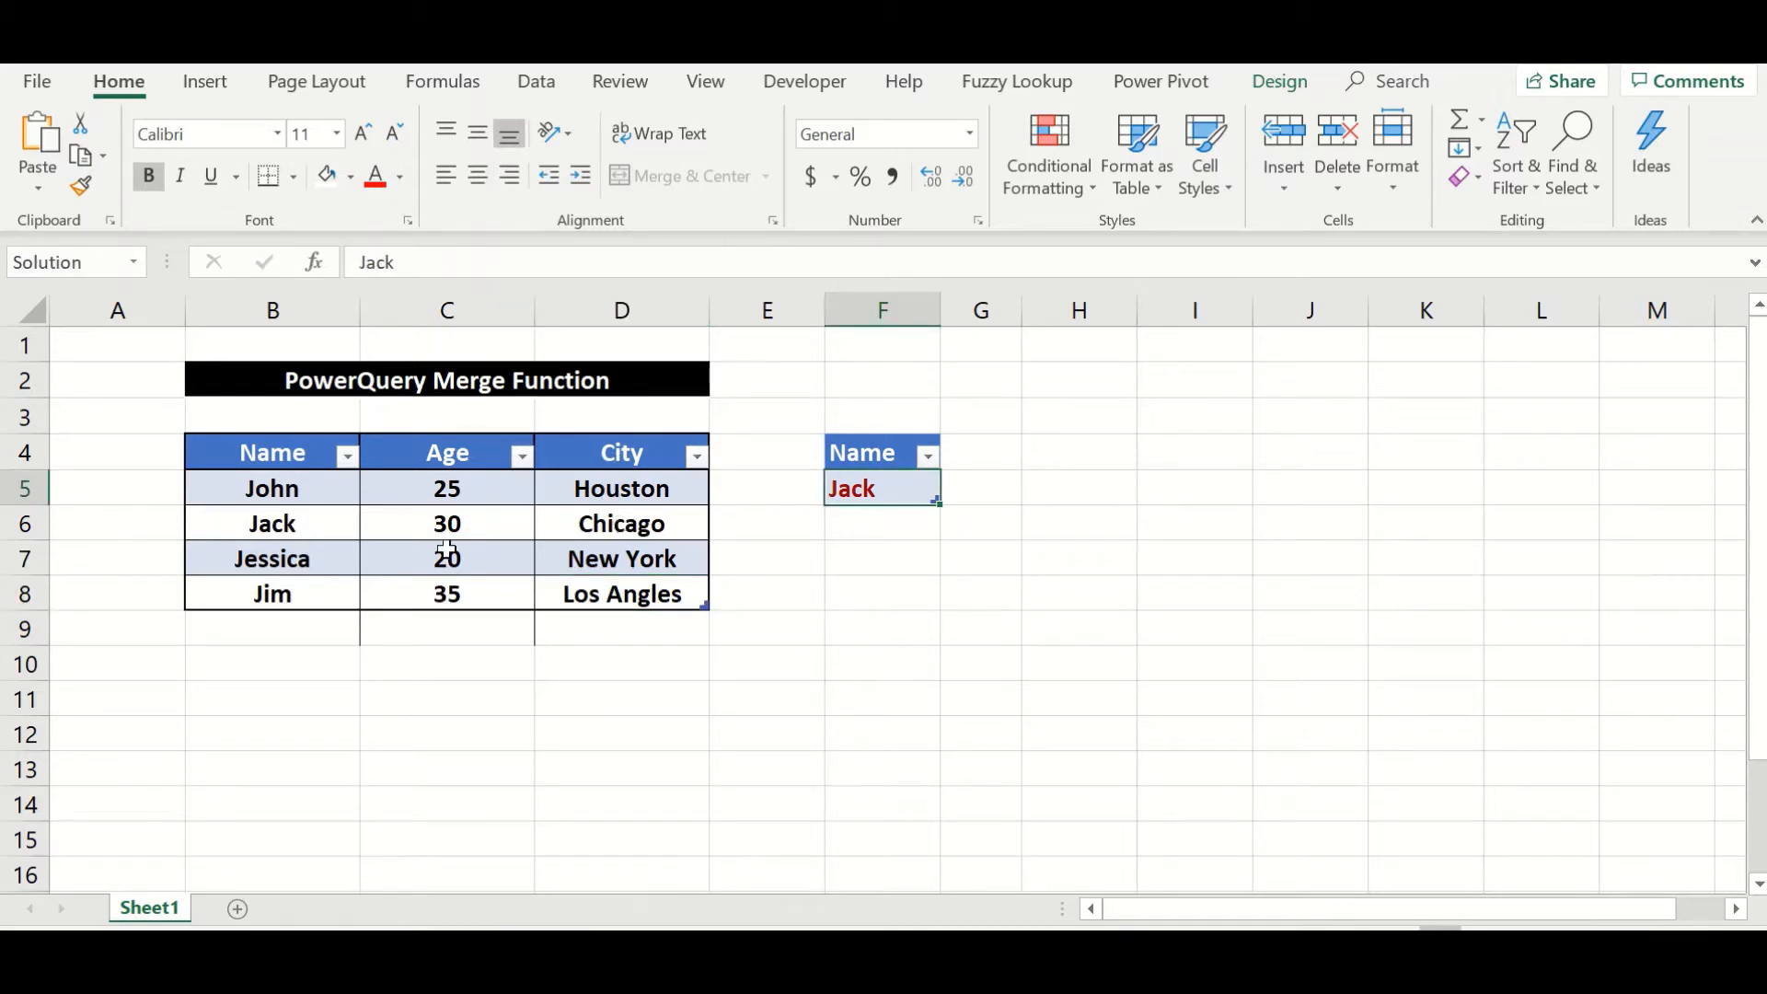
click(630, 484)
click(508, 481)
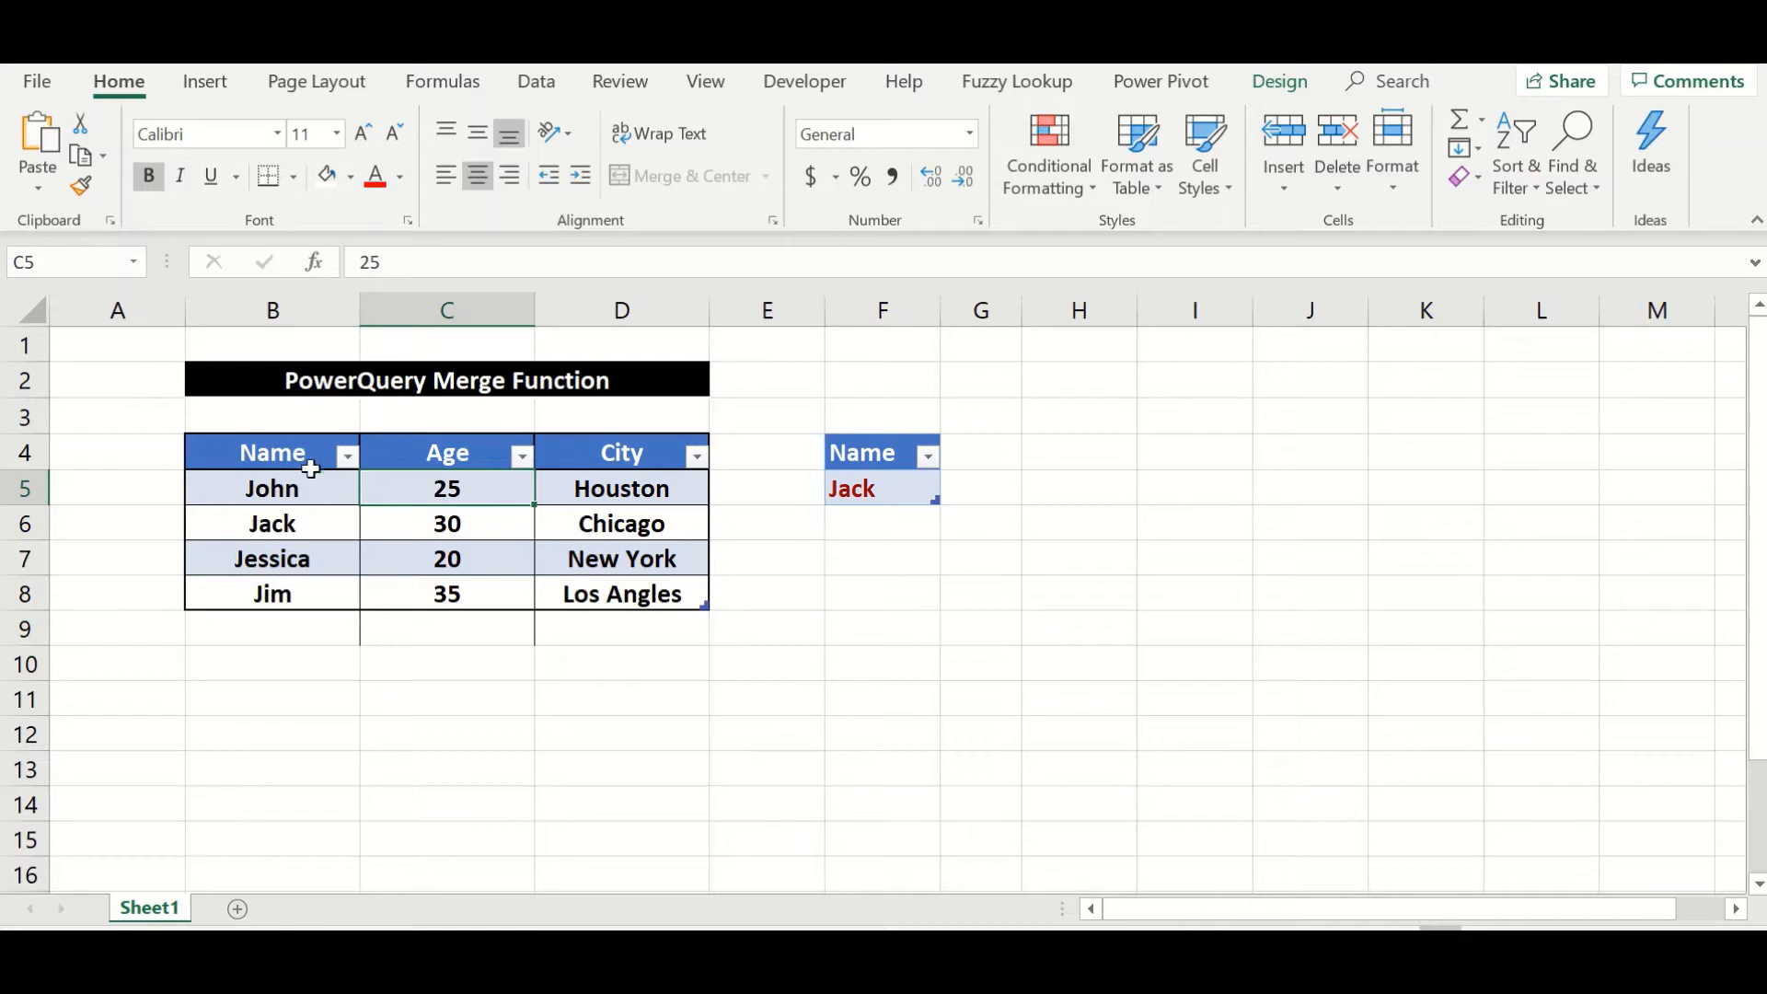
Step: Check the table name of the Name/Age/City table and name the one-column Name table Solution
drag(295, 457, 648, 589)
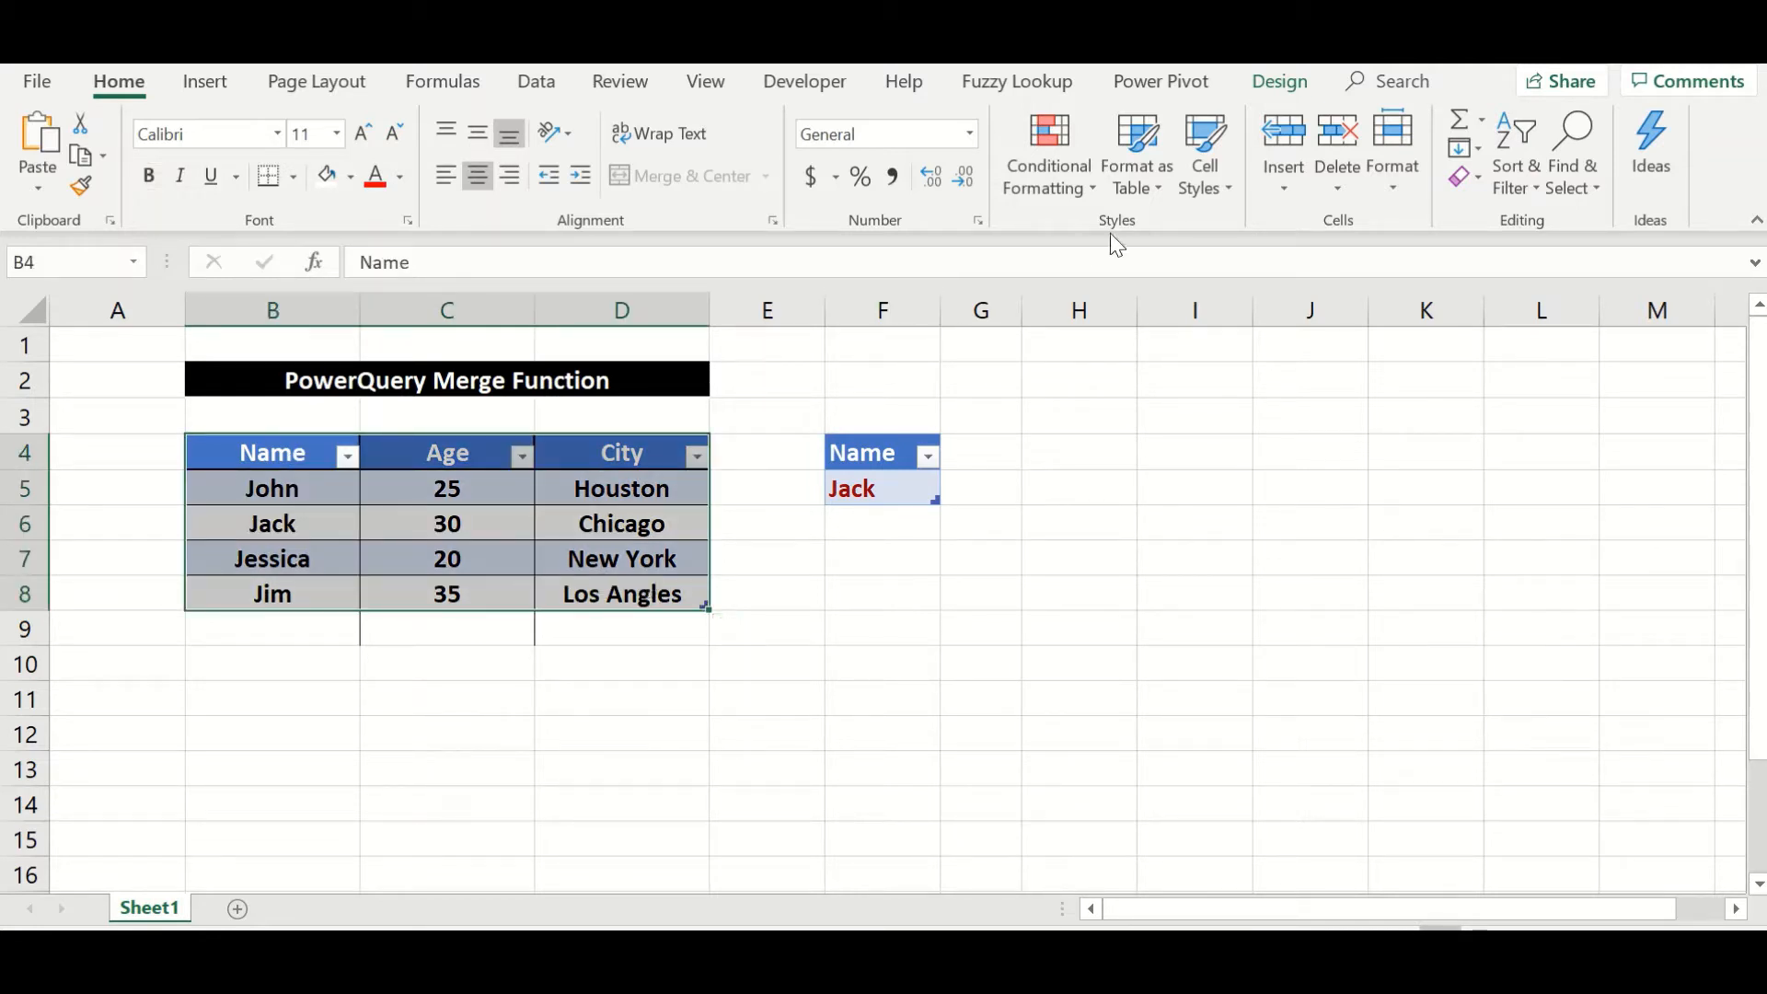
click(1279, 81)
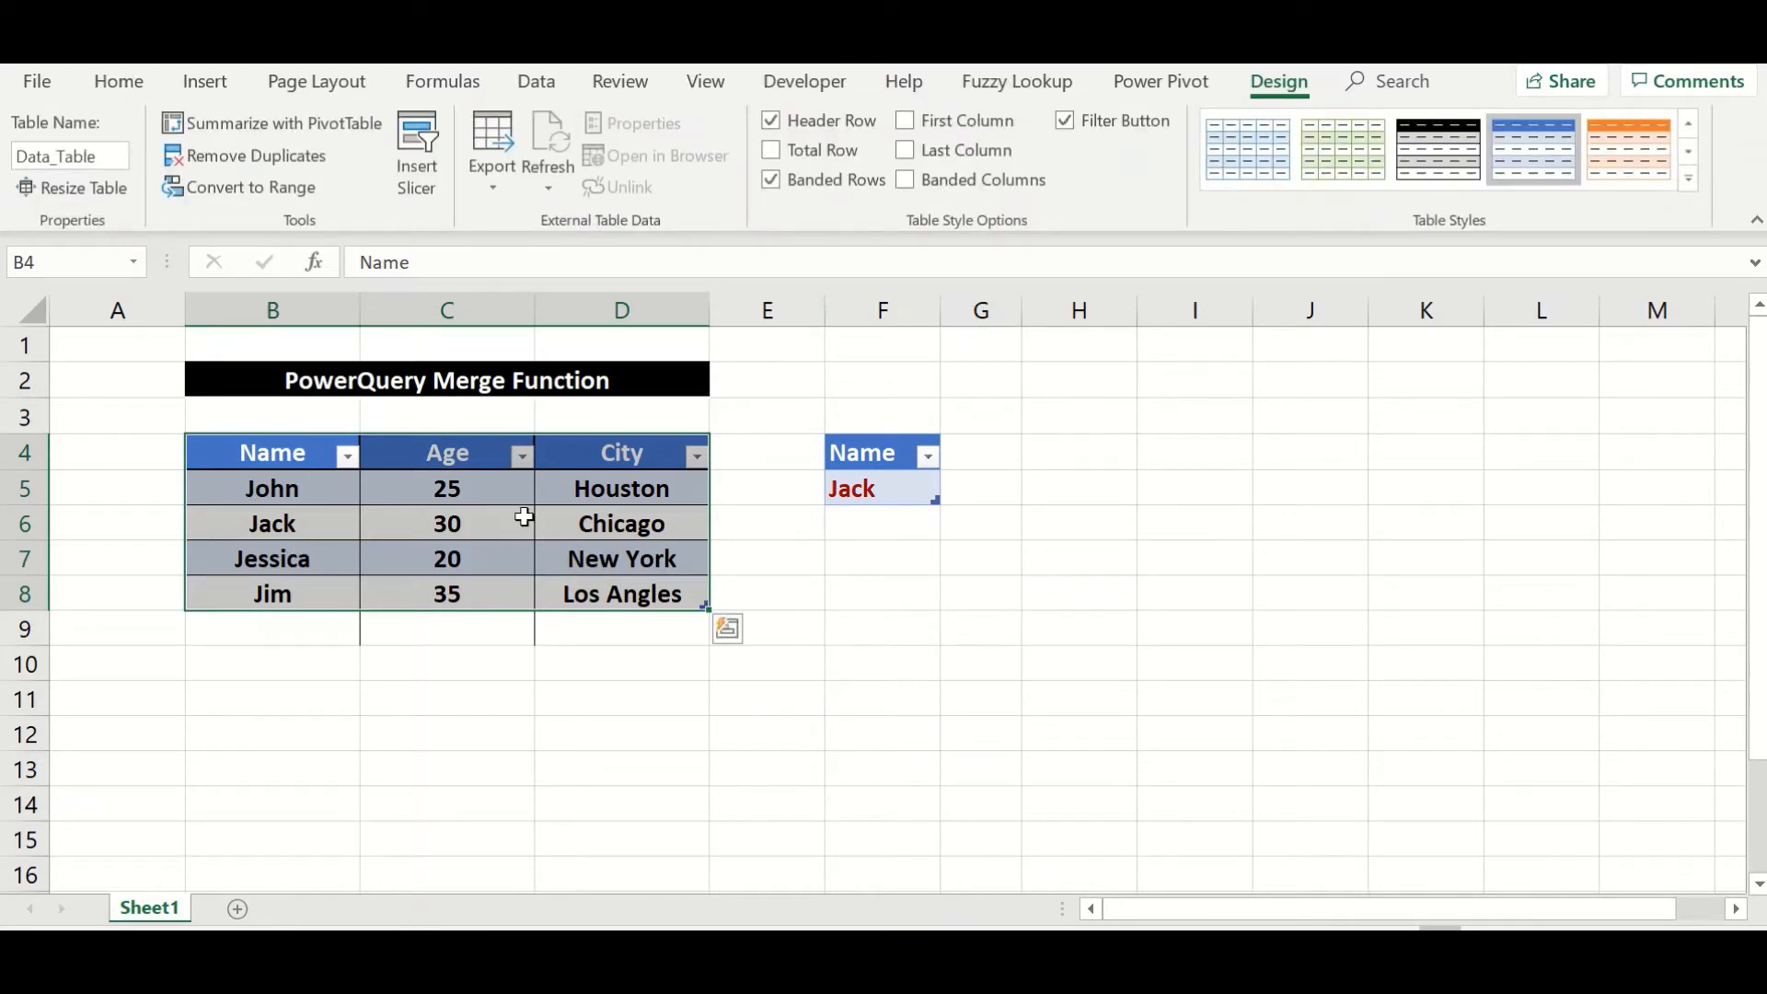
click(899, 460)
drag(899, 460, 899, 488)
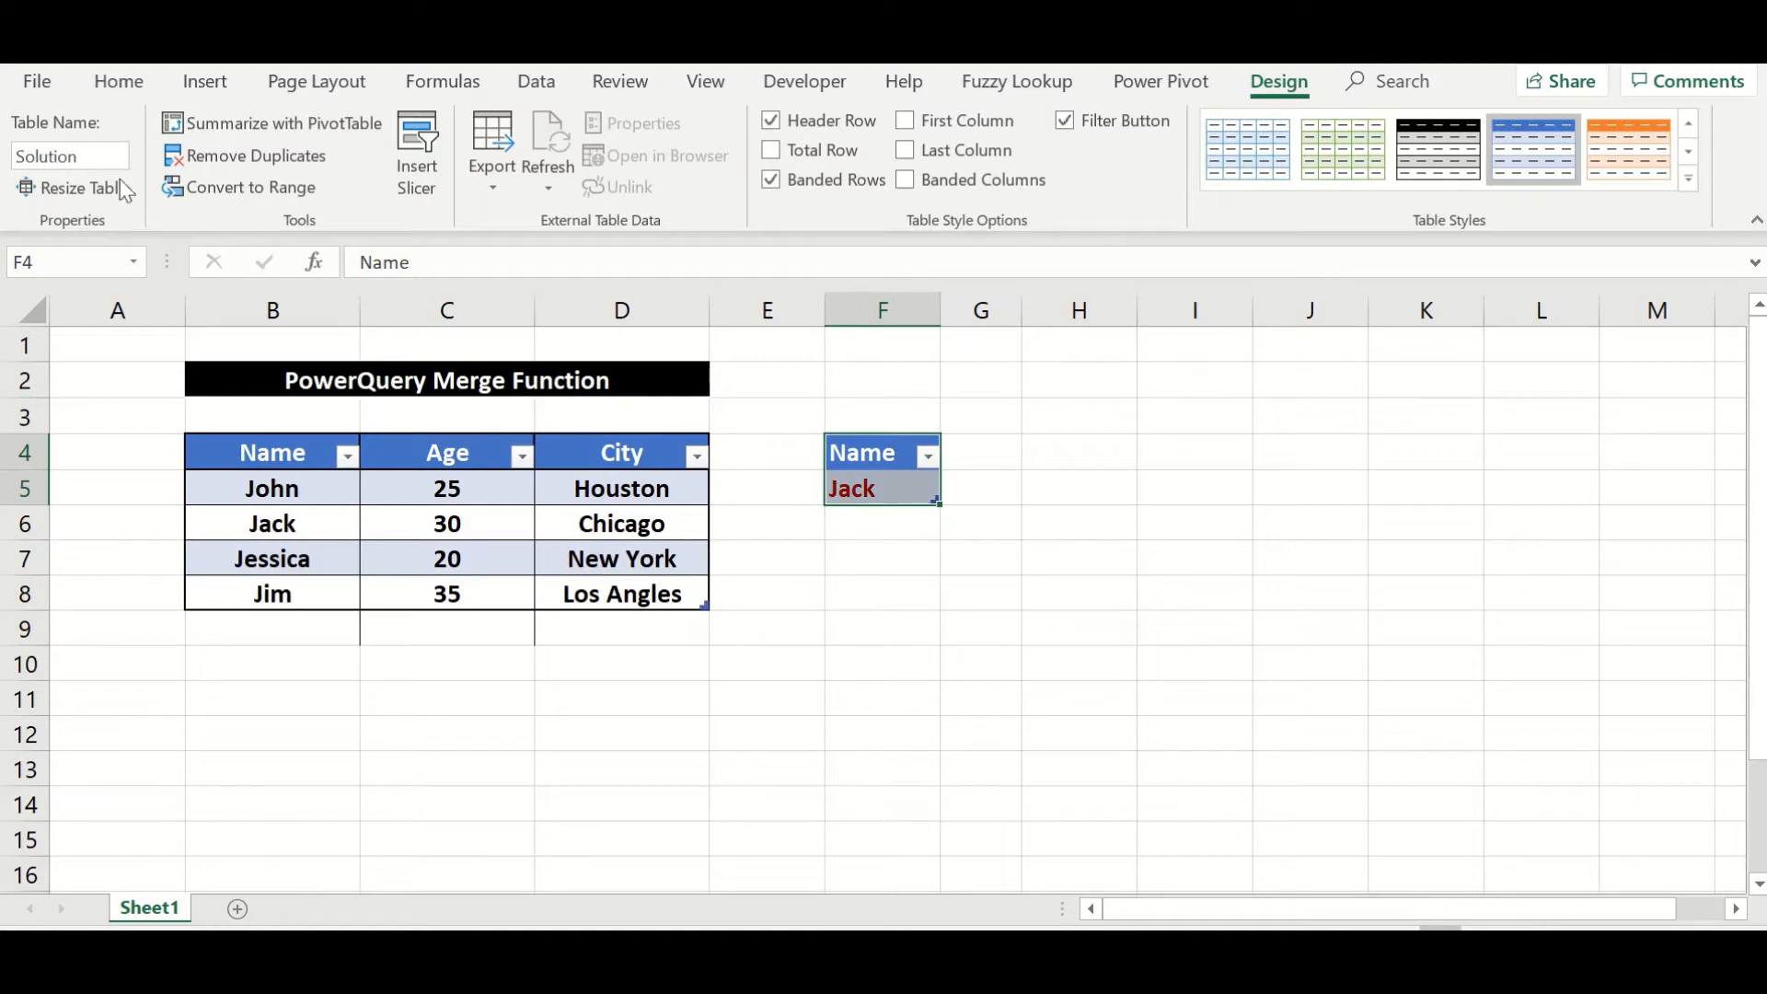
double_click(69, 156)
text(Solution)
key(Return)
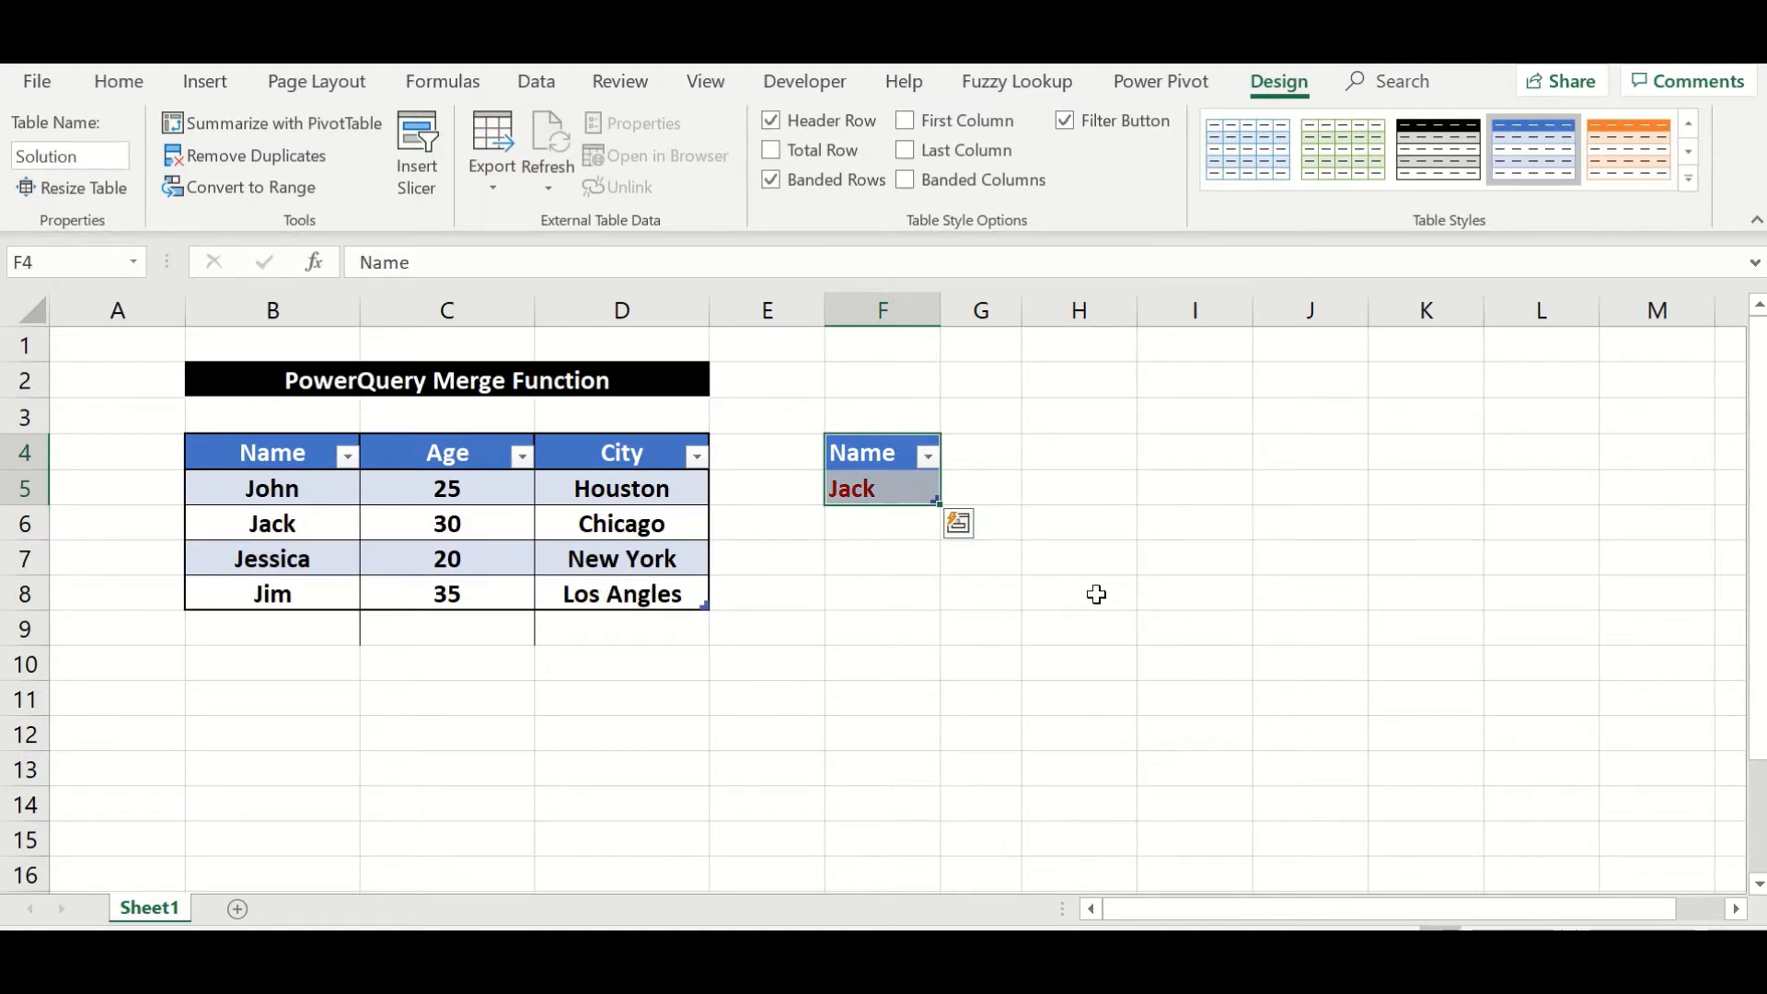
Step: Create a Power Query query from the Name/Age/City table on the sheet
click(1068, 459)
click(477, 488)
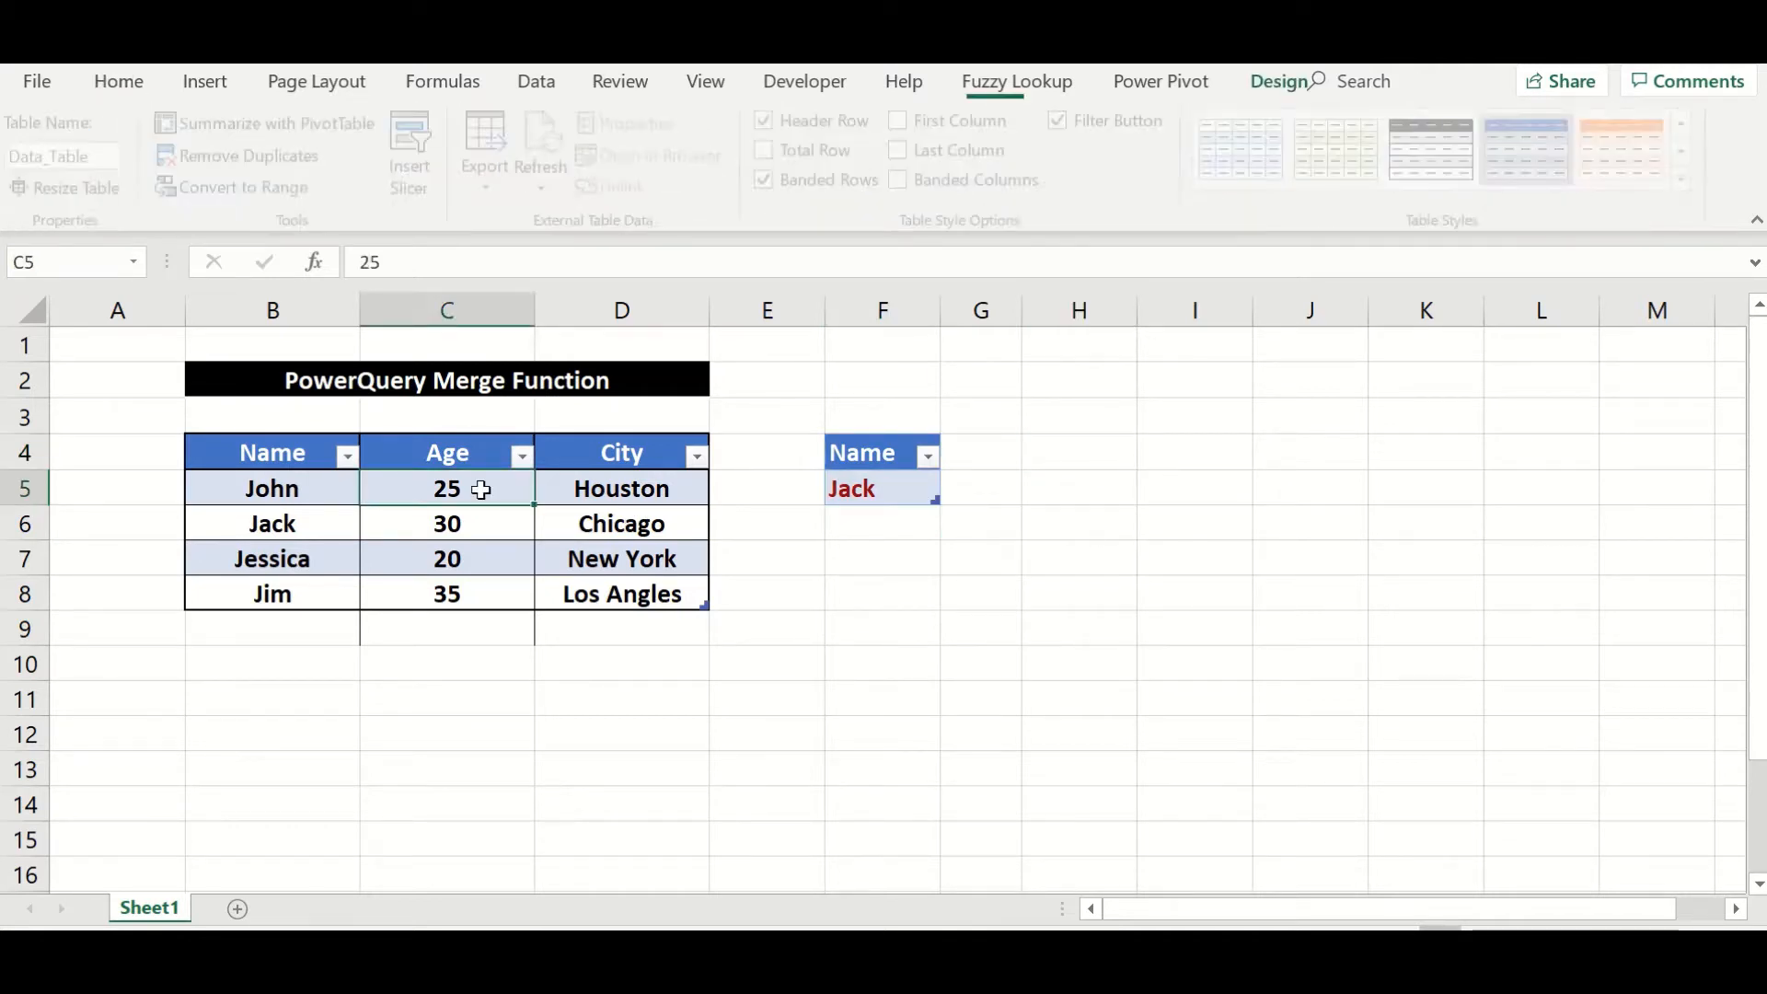
click(304, 463)
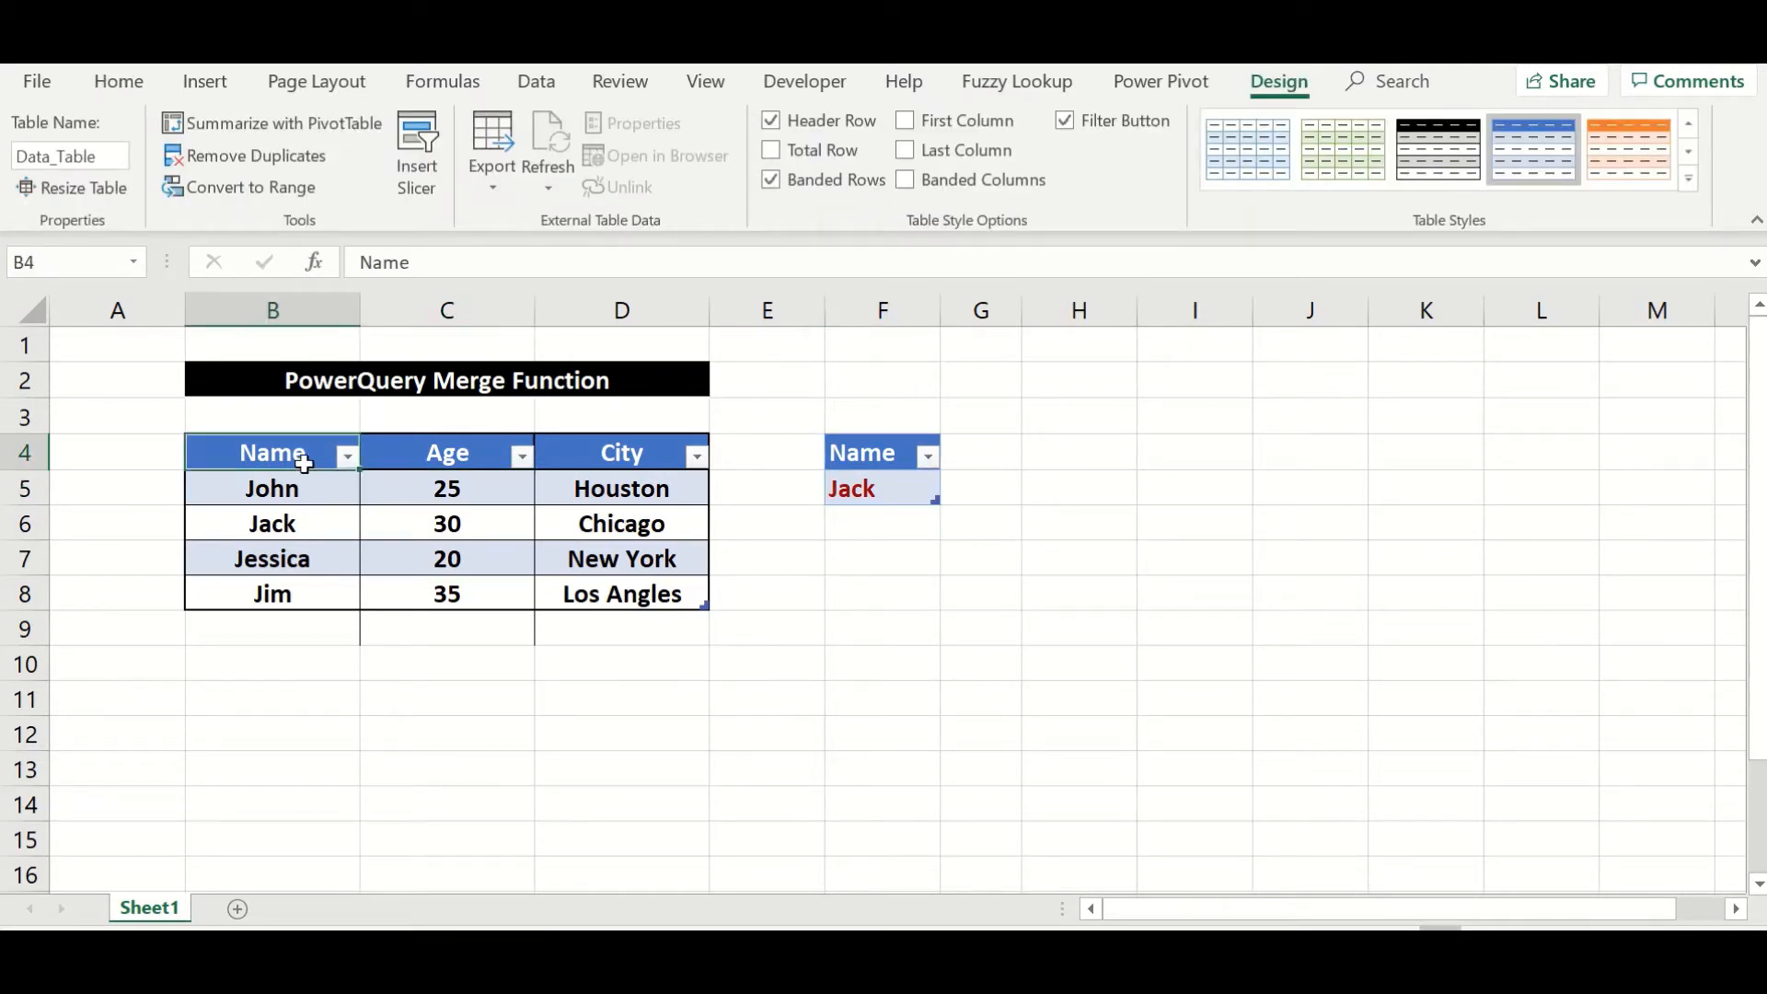
click(547, 82)
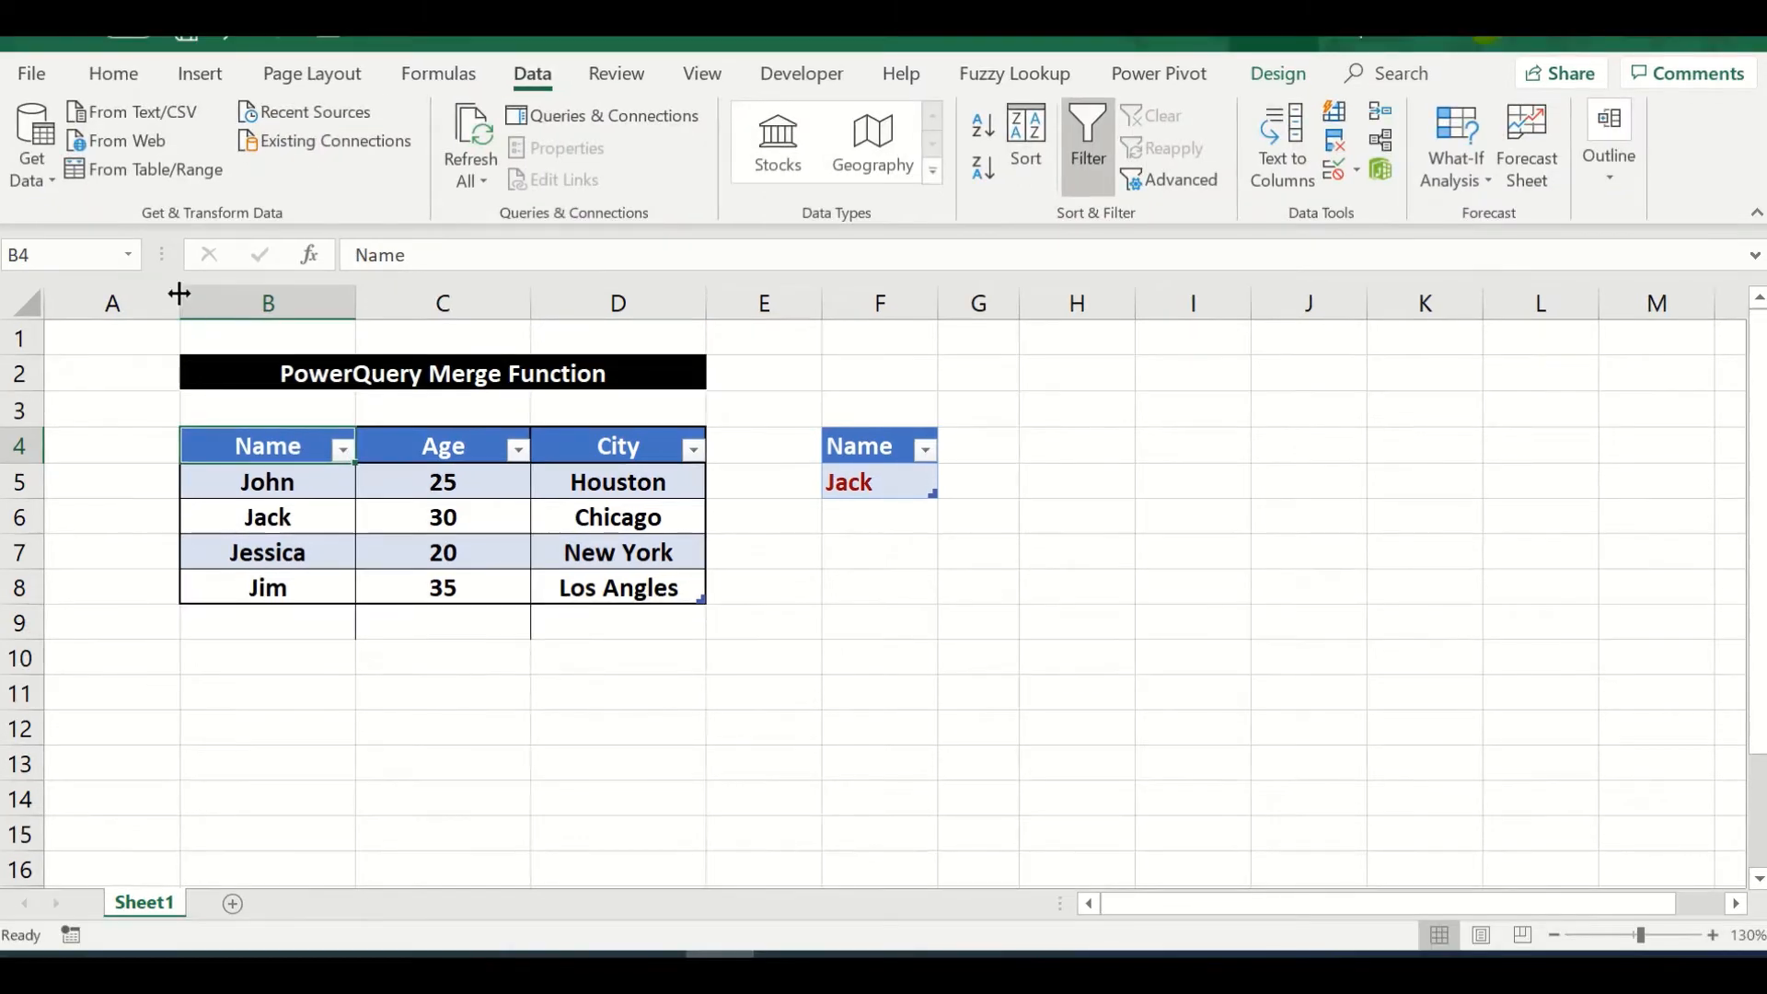
click(161, 177)
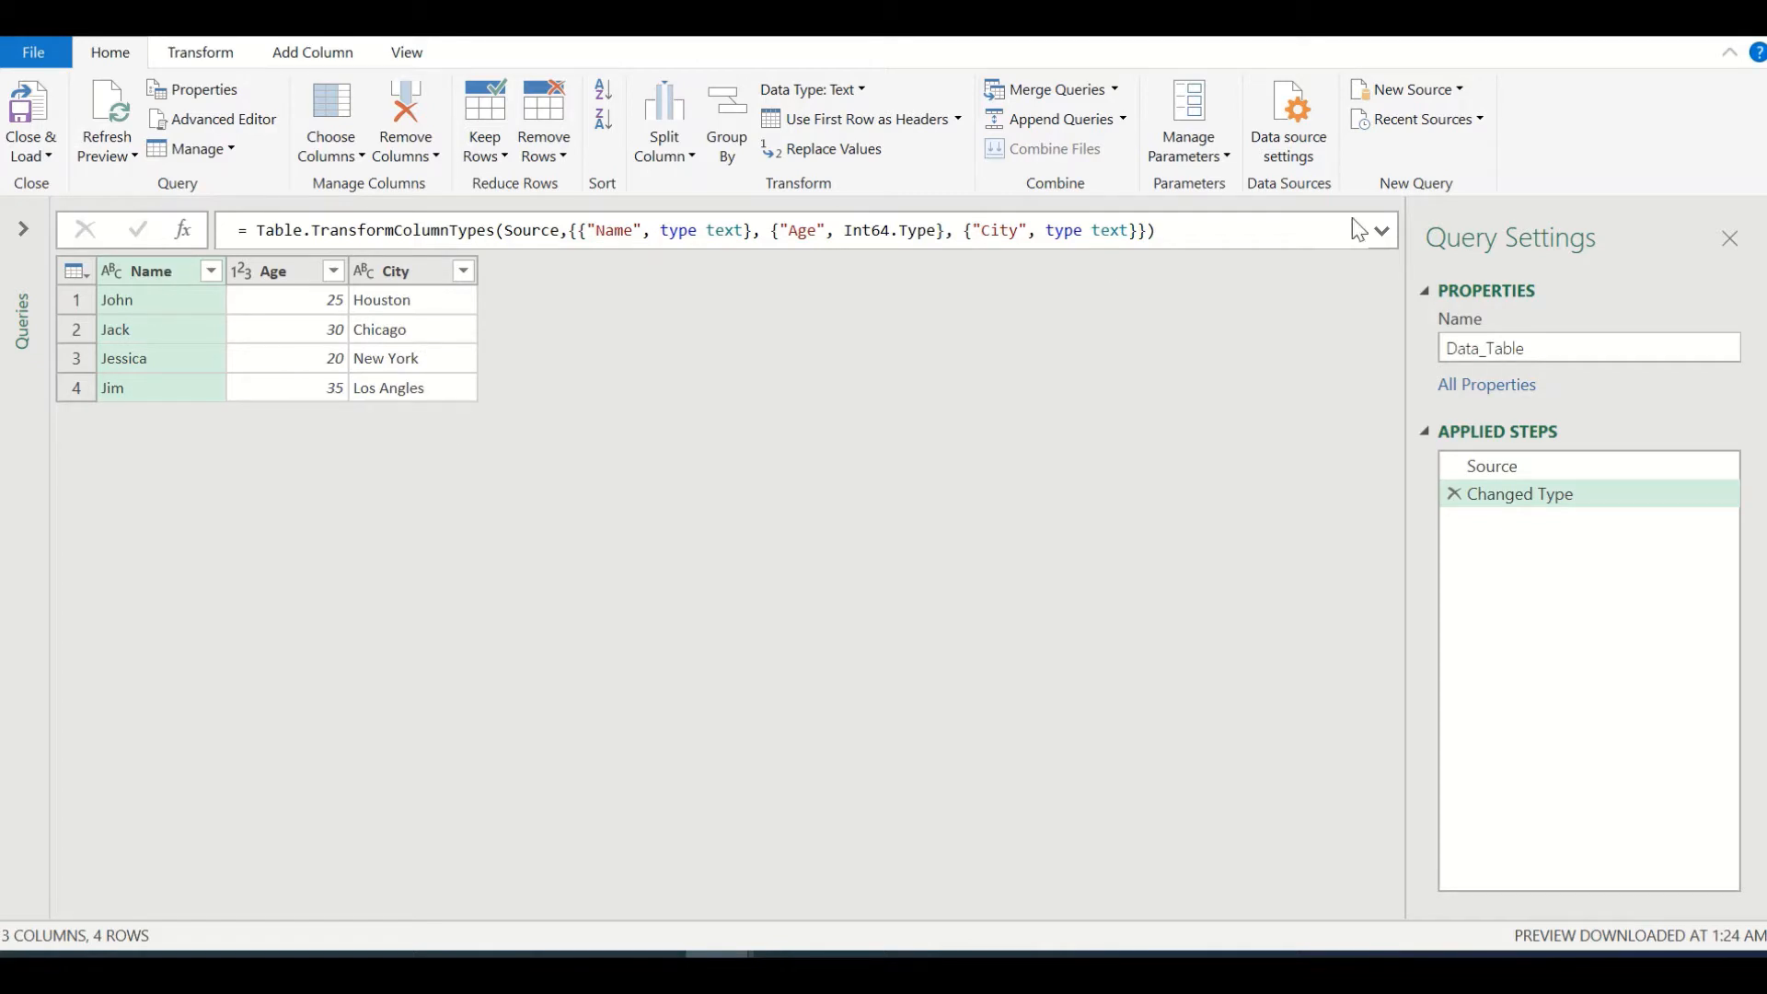
Step: Close and load the Data_Table query with Only Create Connection, and preview it in the query list
click(44, 159)
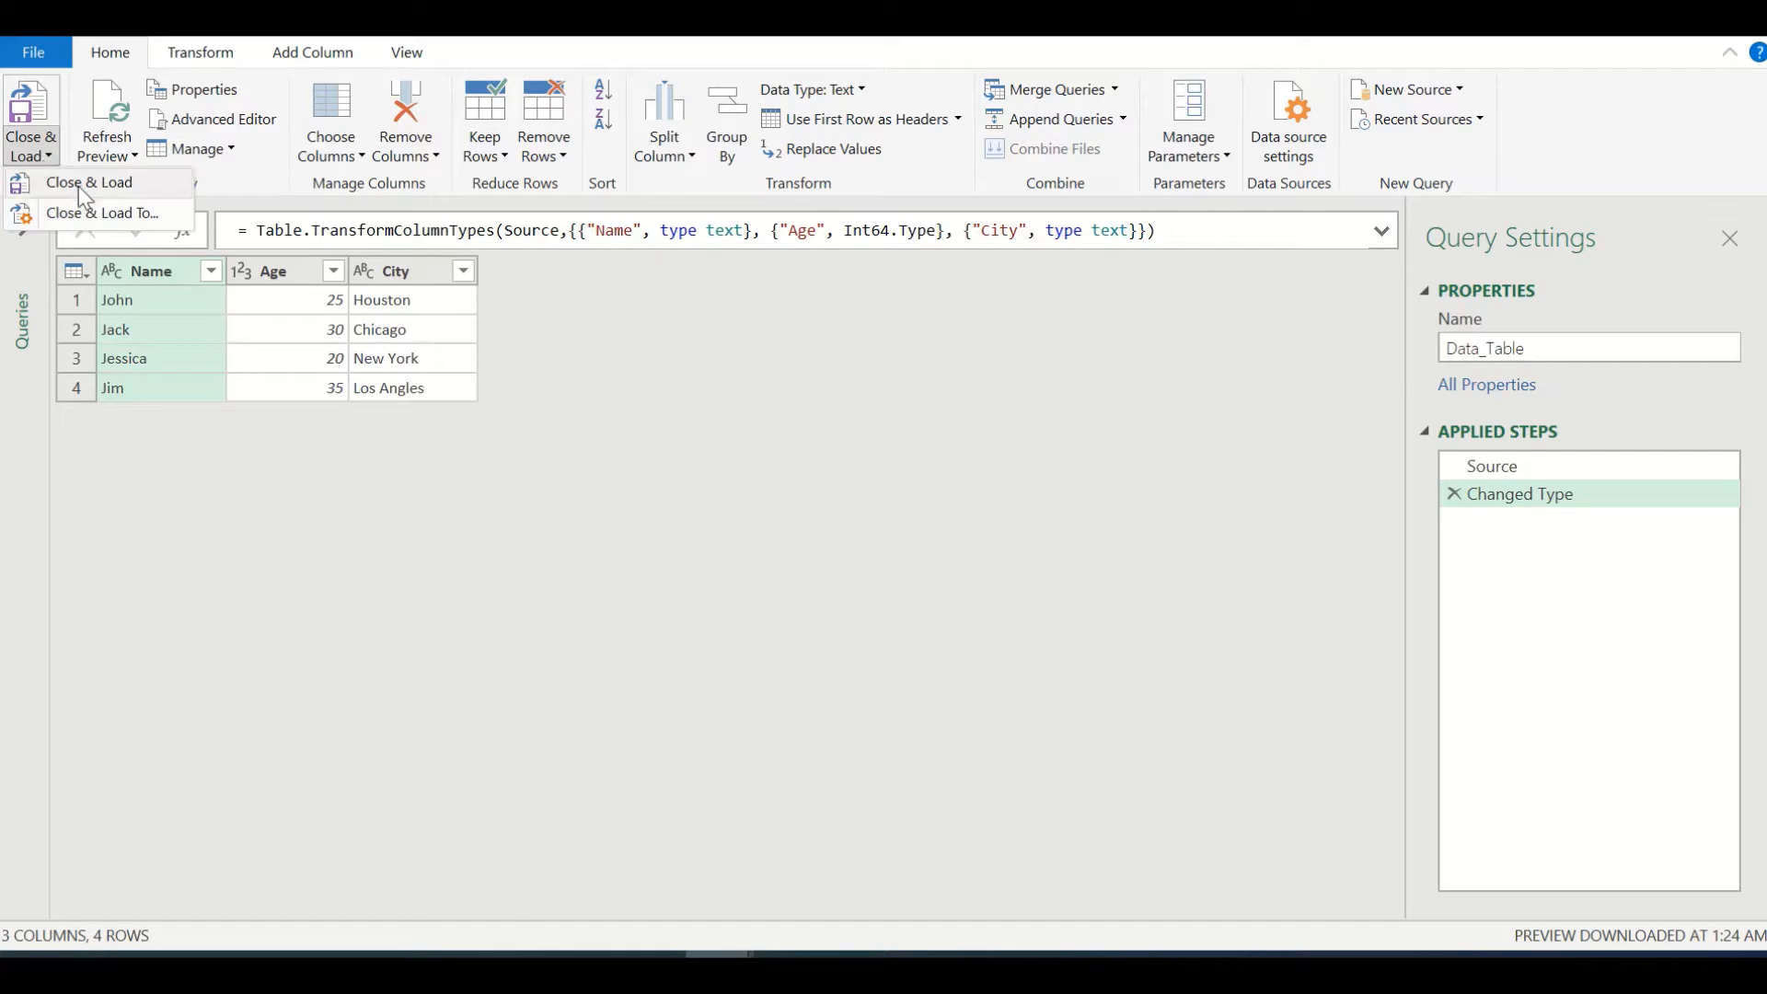
click(124, 219)
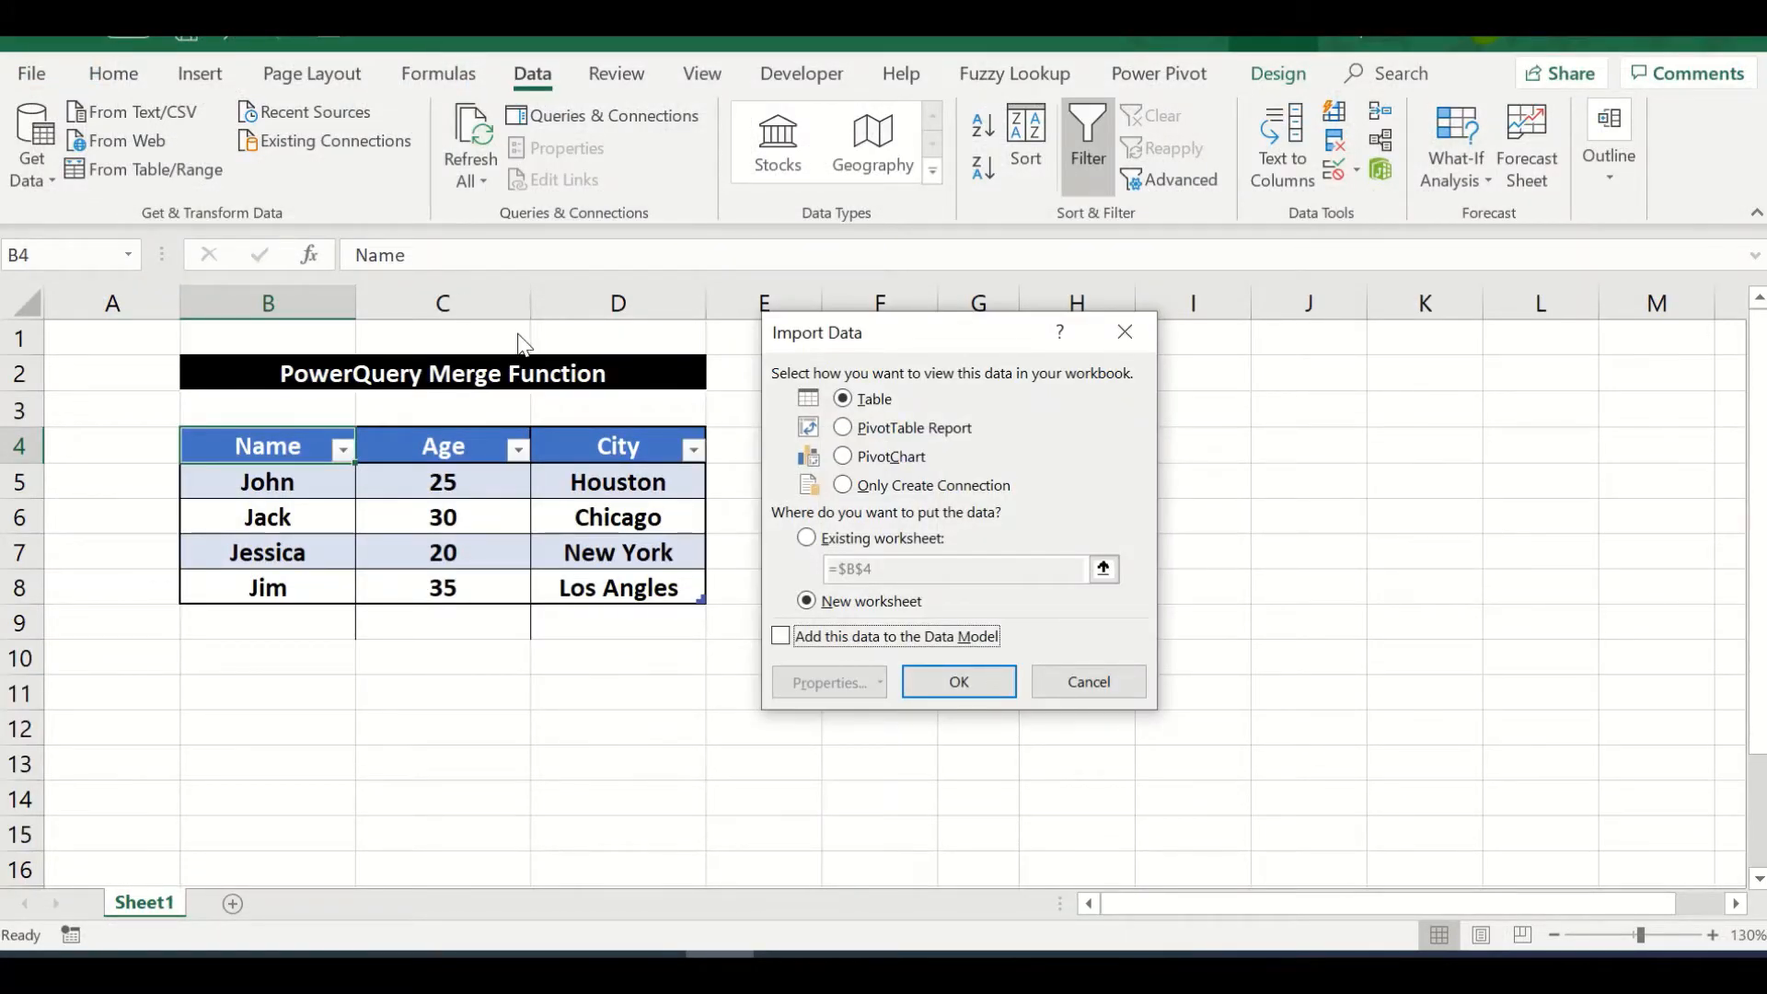
click(846, 487)
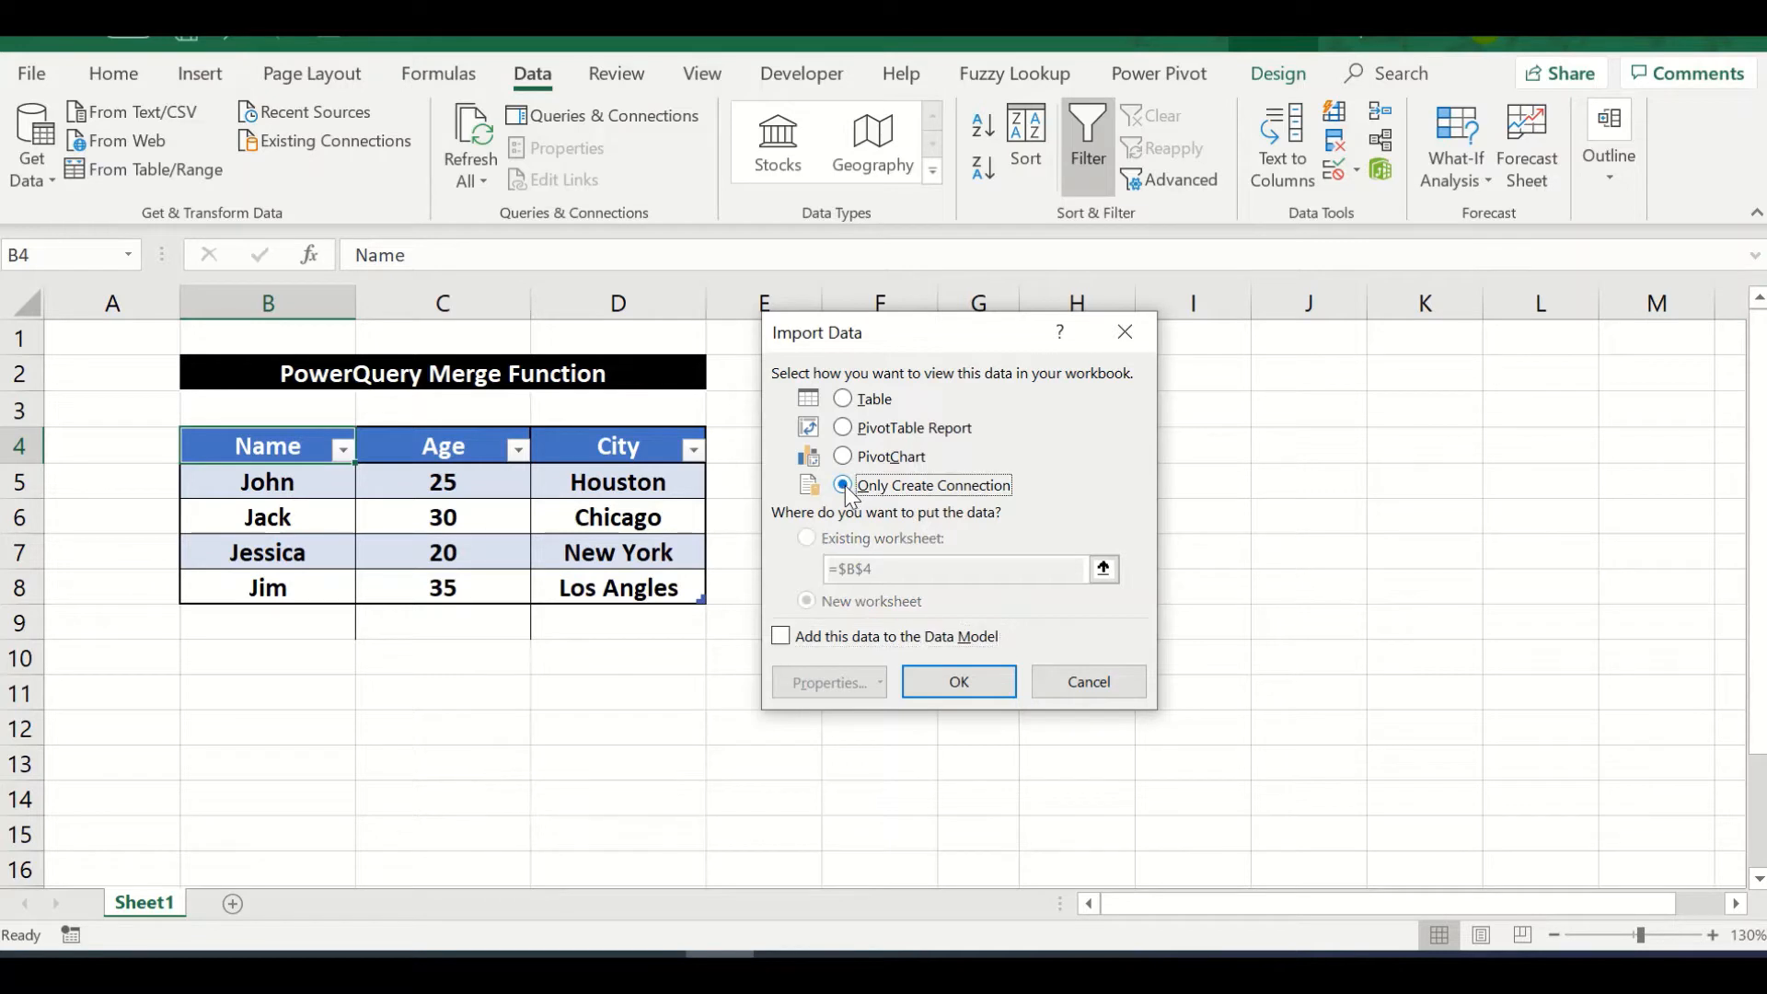
click(999, 690)
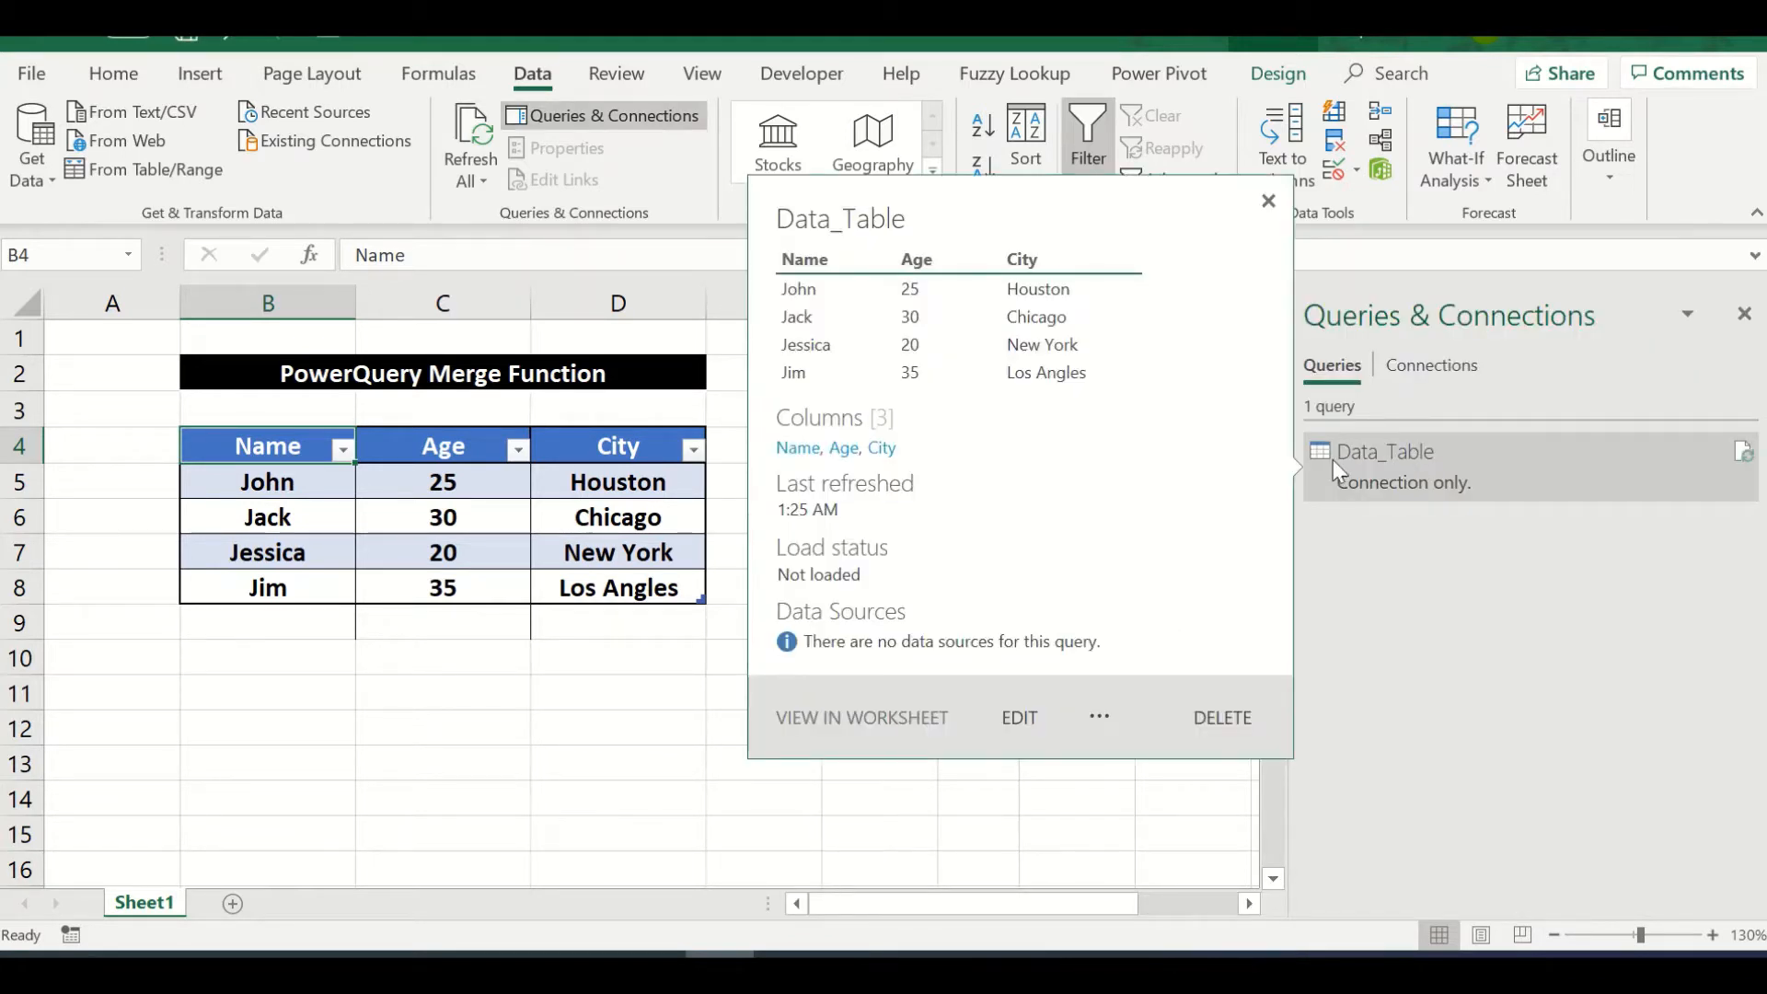
click(616, 515)
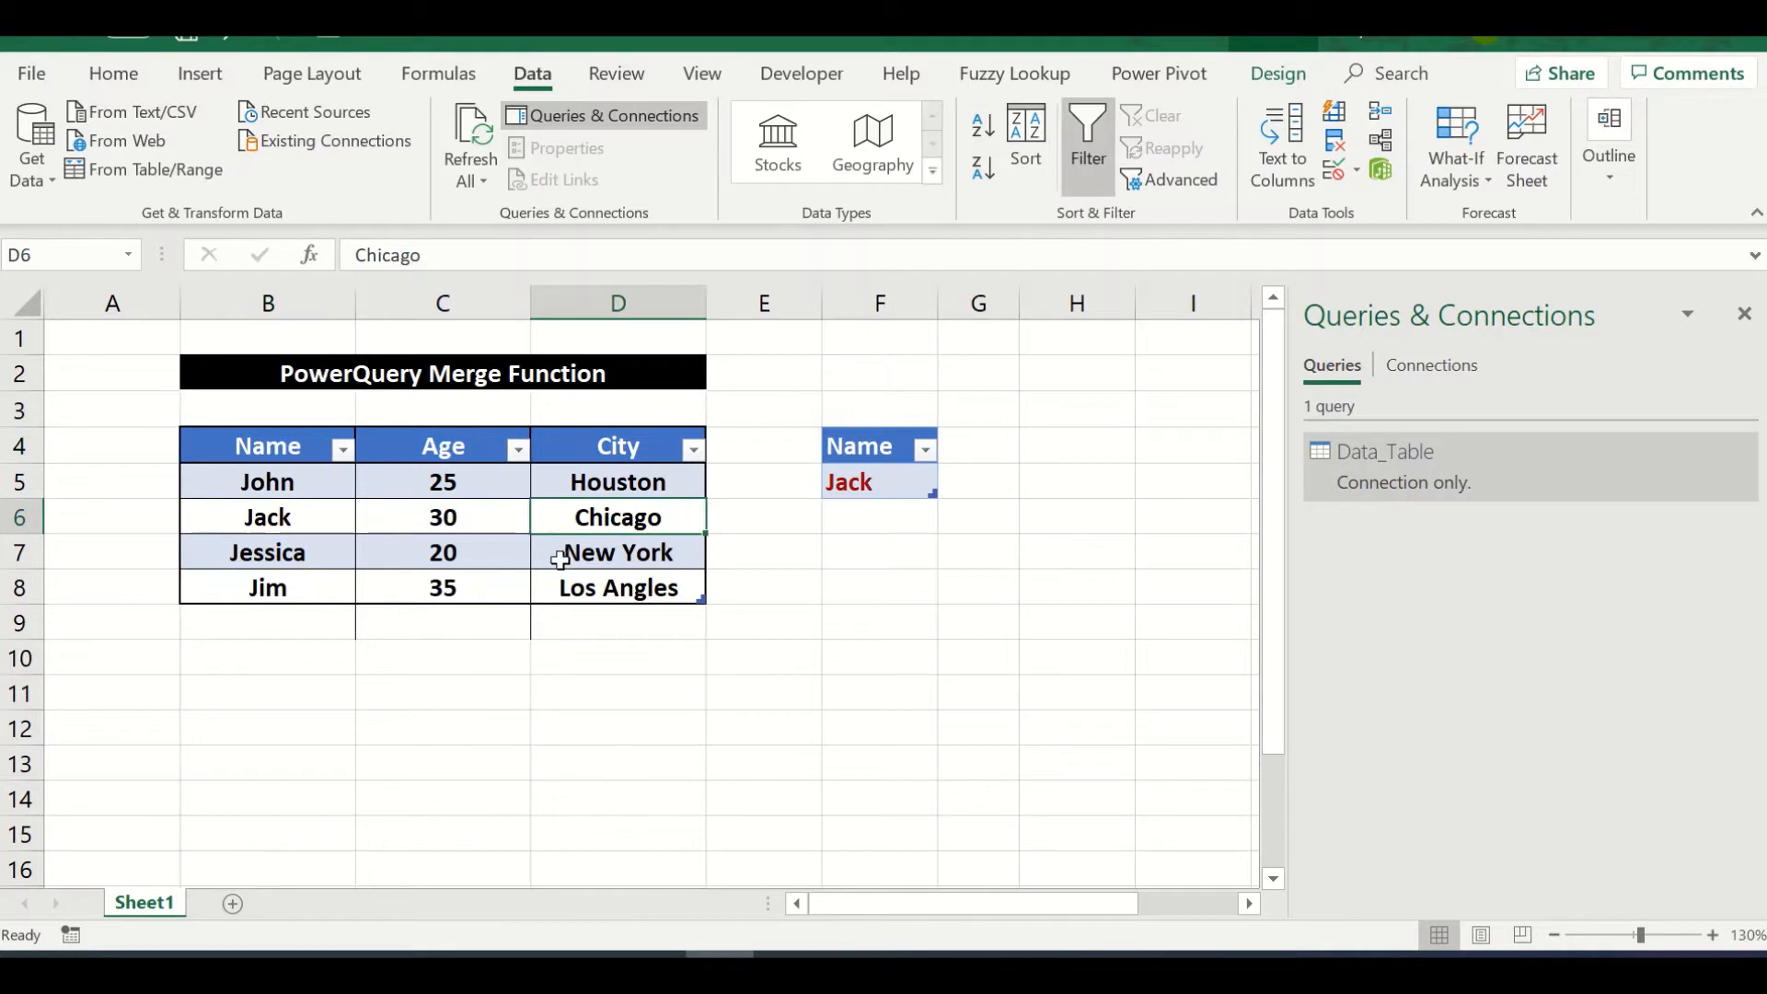
mouse_move(1469, 492)
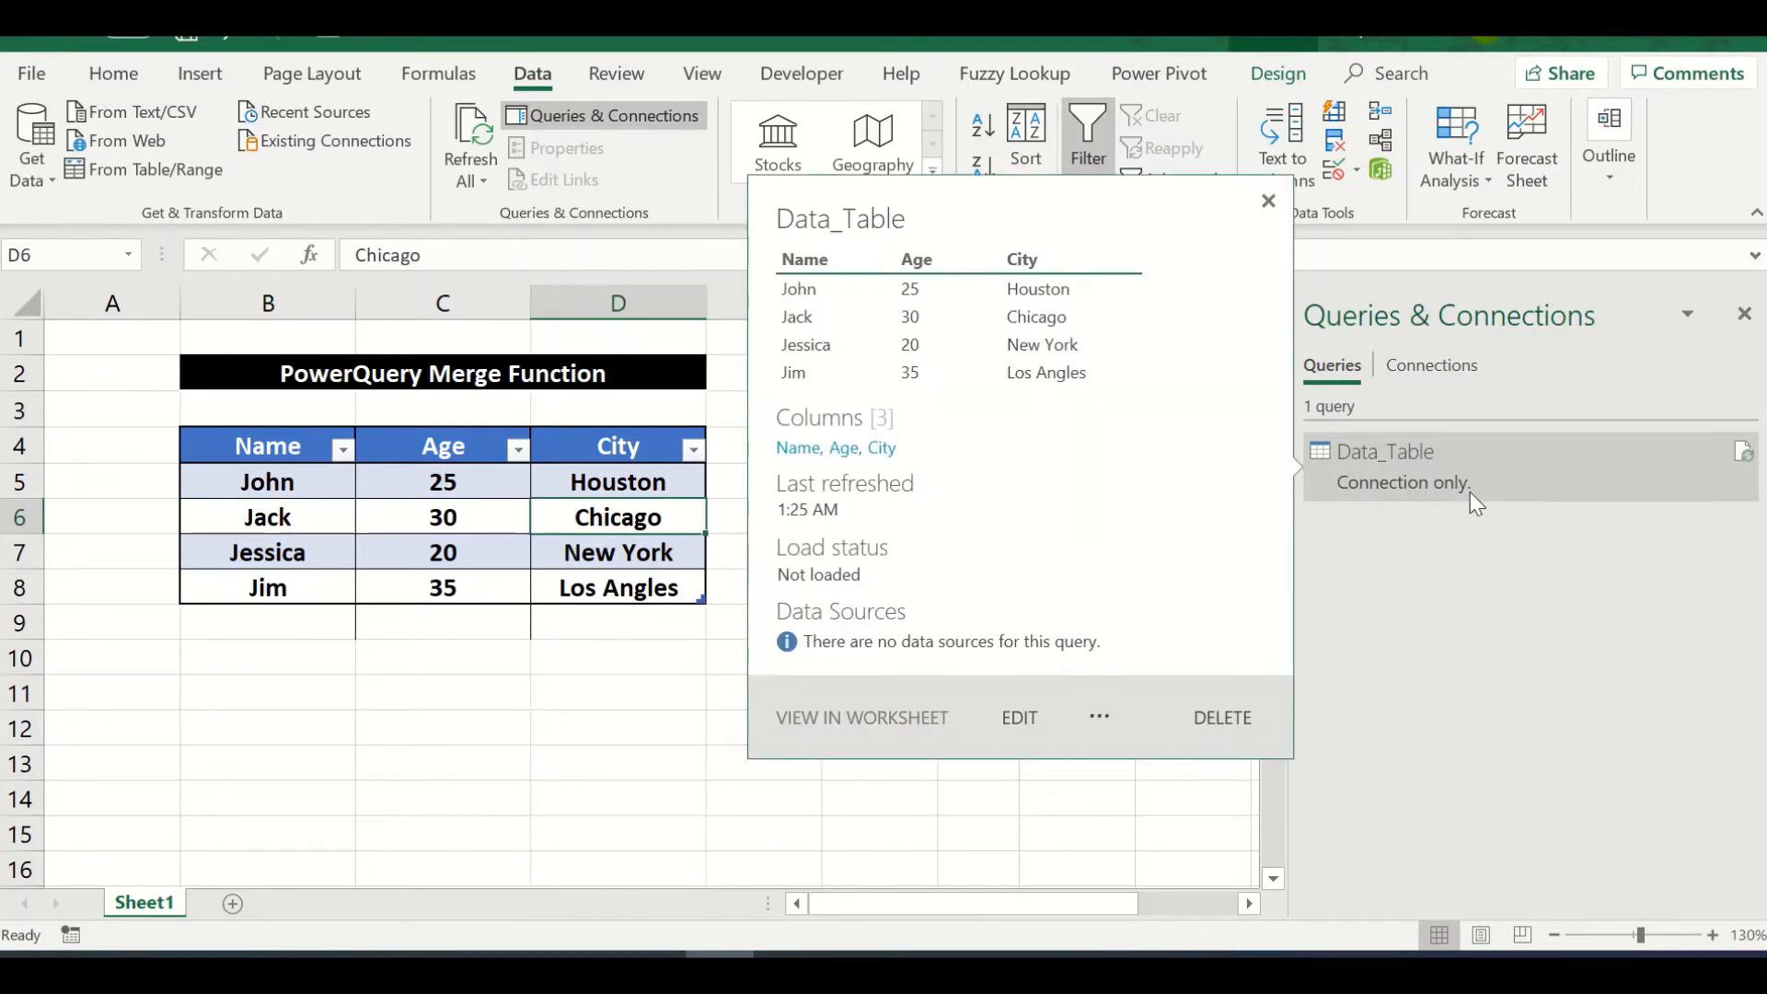
click(785, 832)
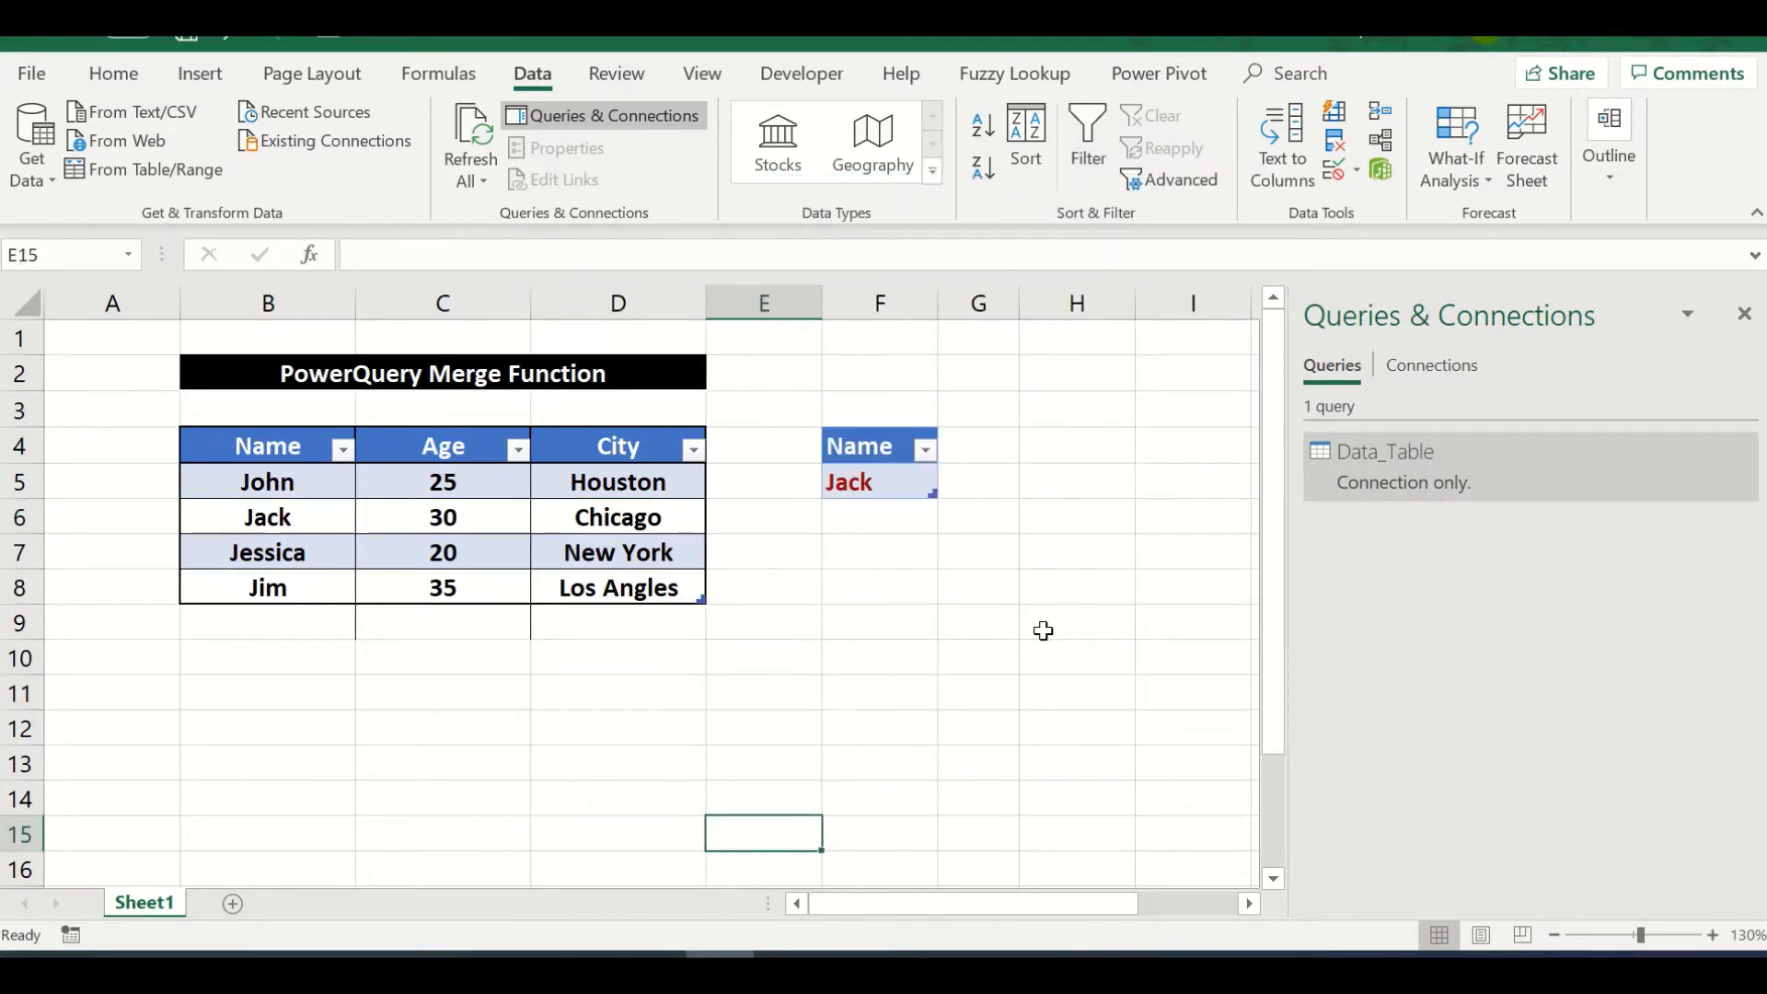
Step: Check the one-column Name table's table name and create a Power Query query from it
drag(884, 449, 883, 472)
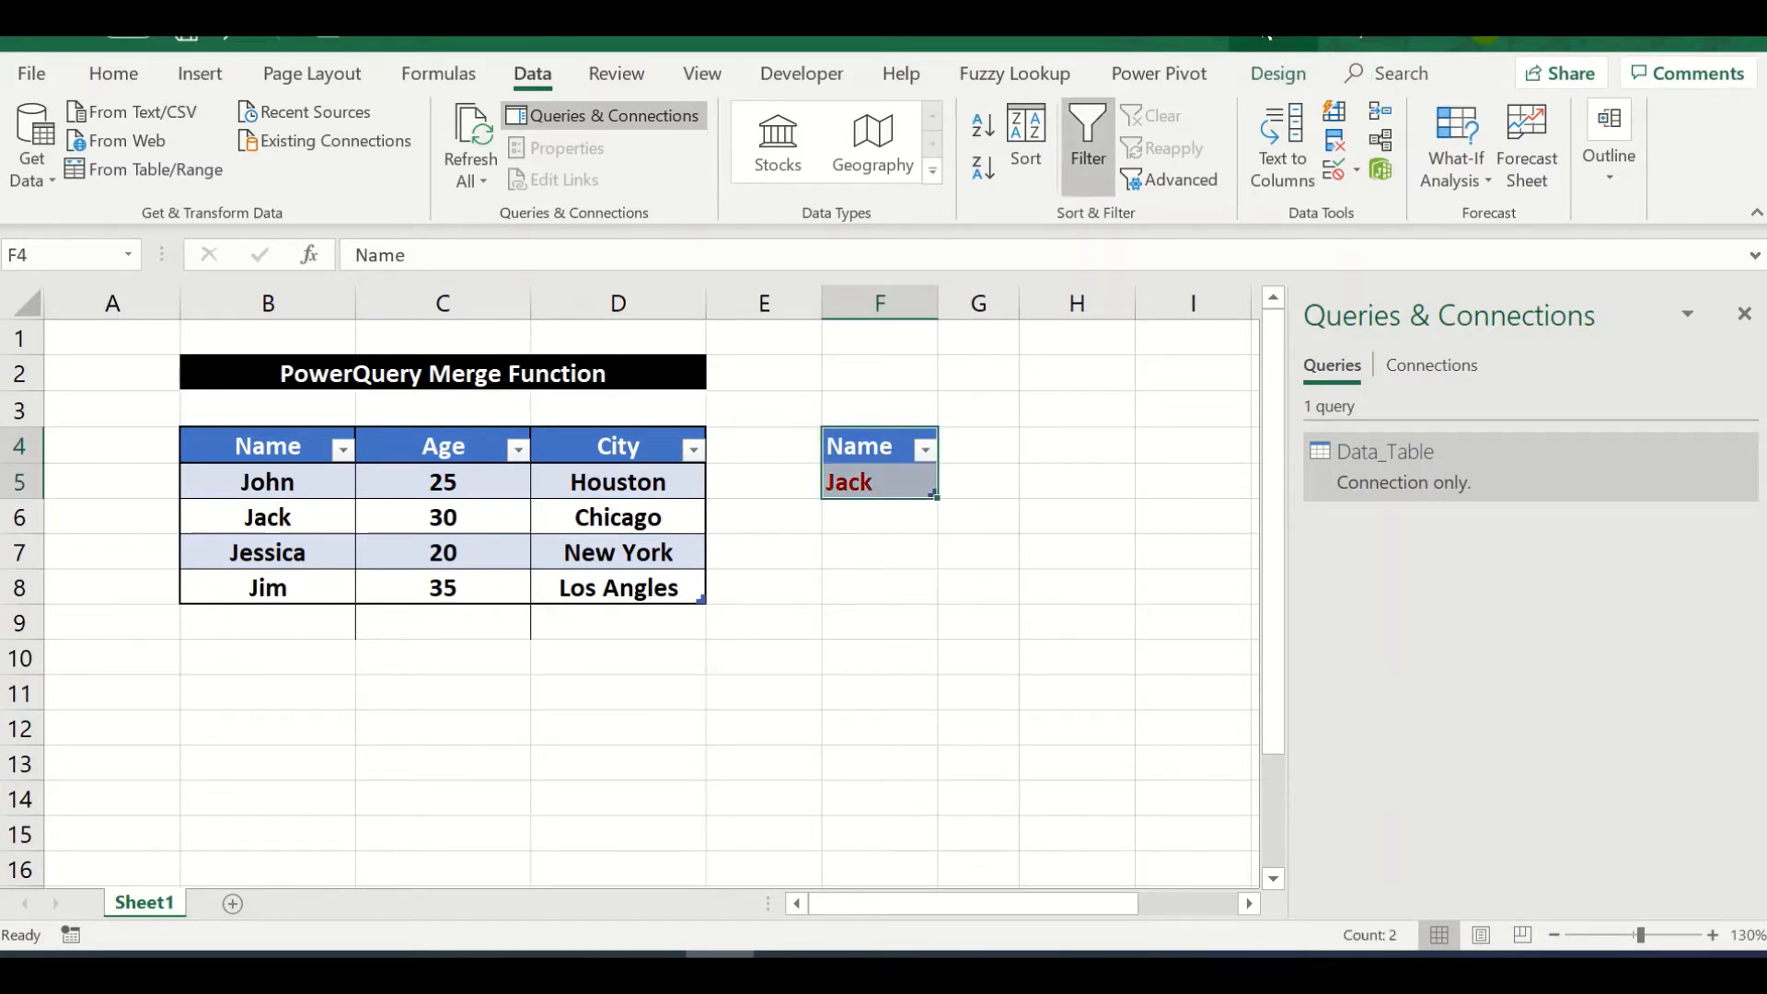
click(1277, 73)
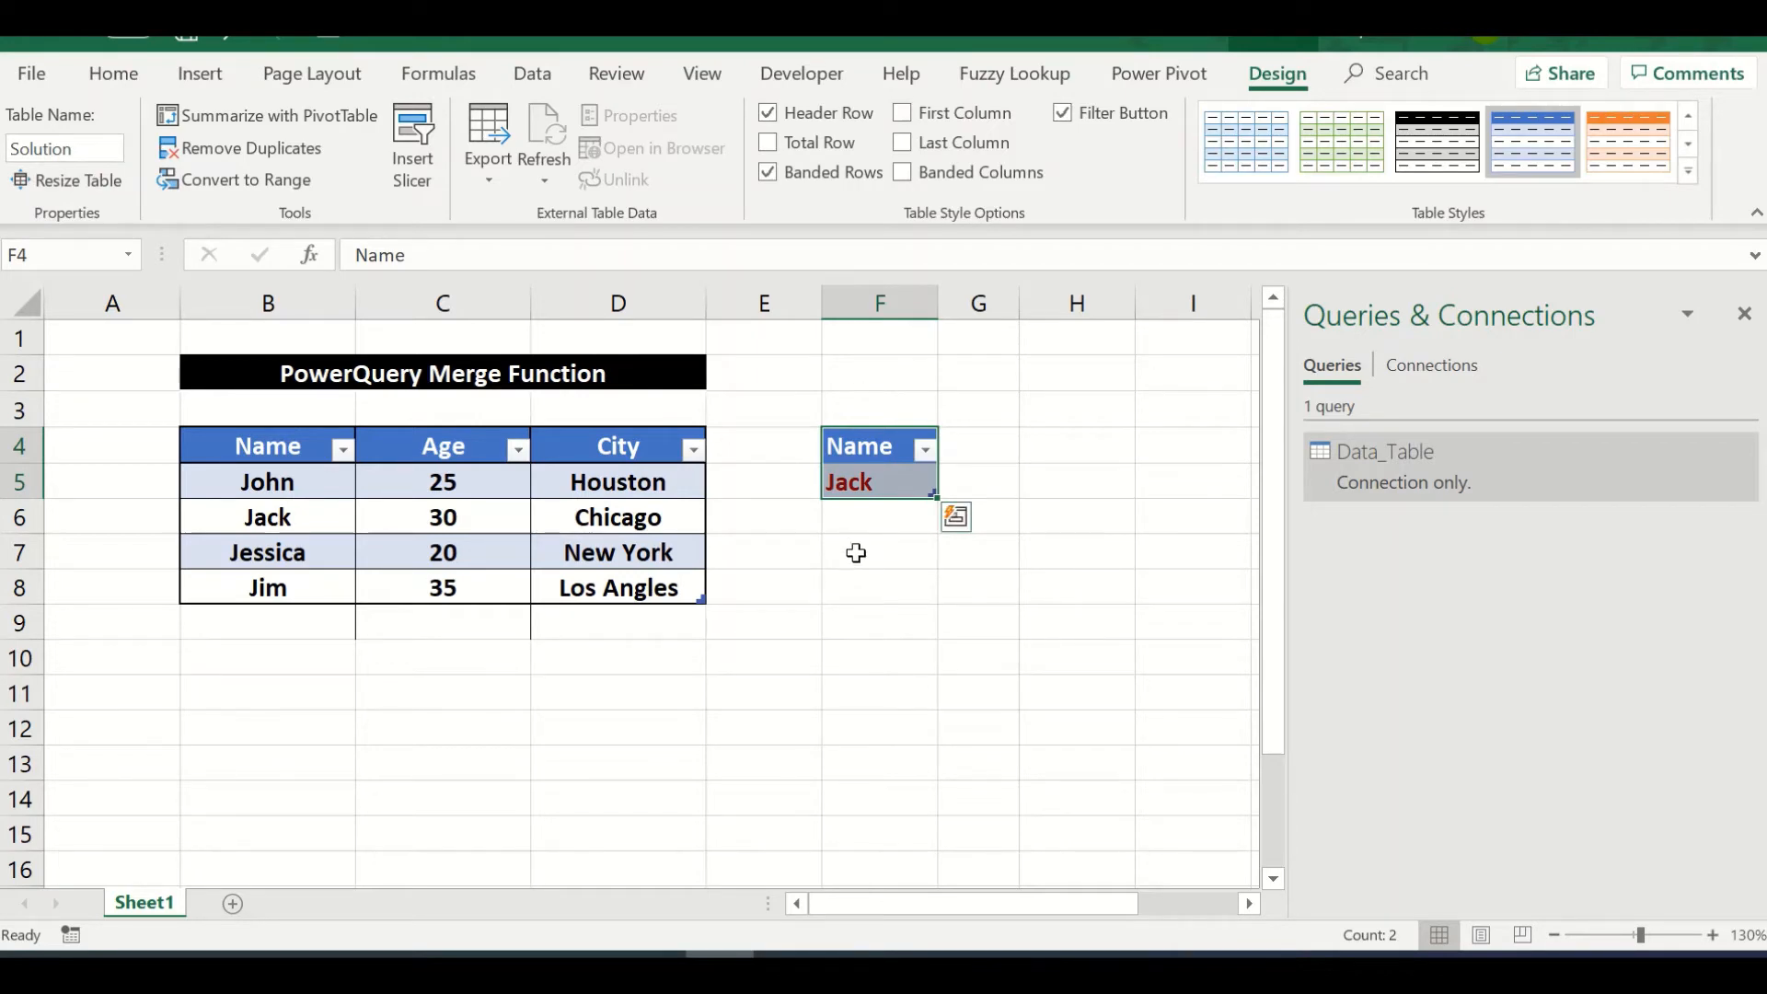
click(529, 81)
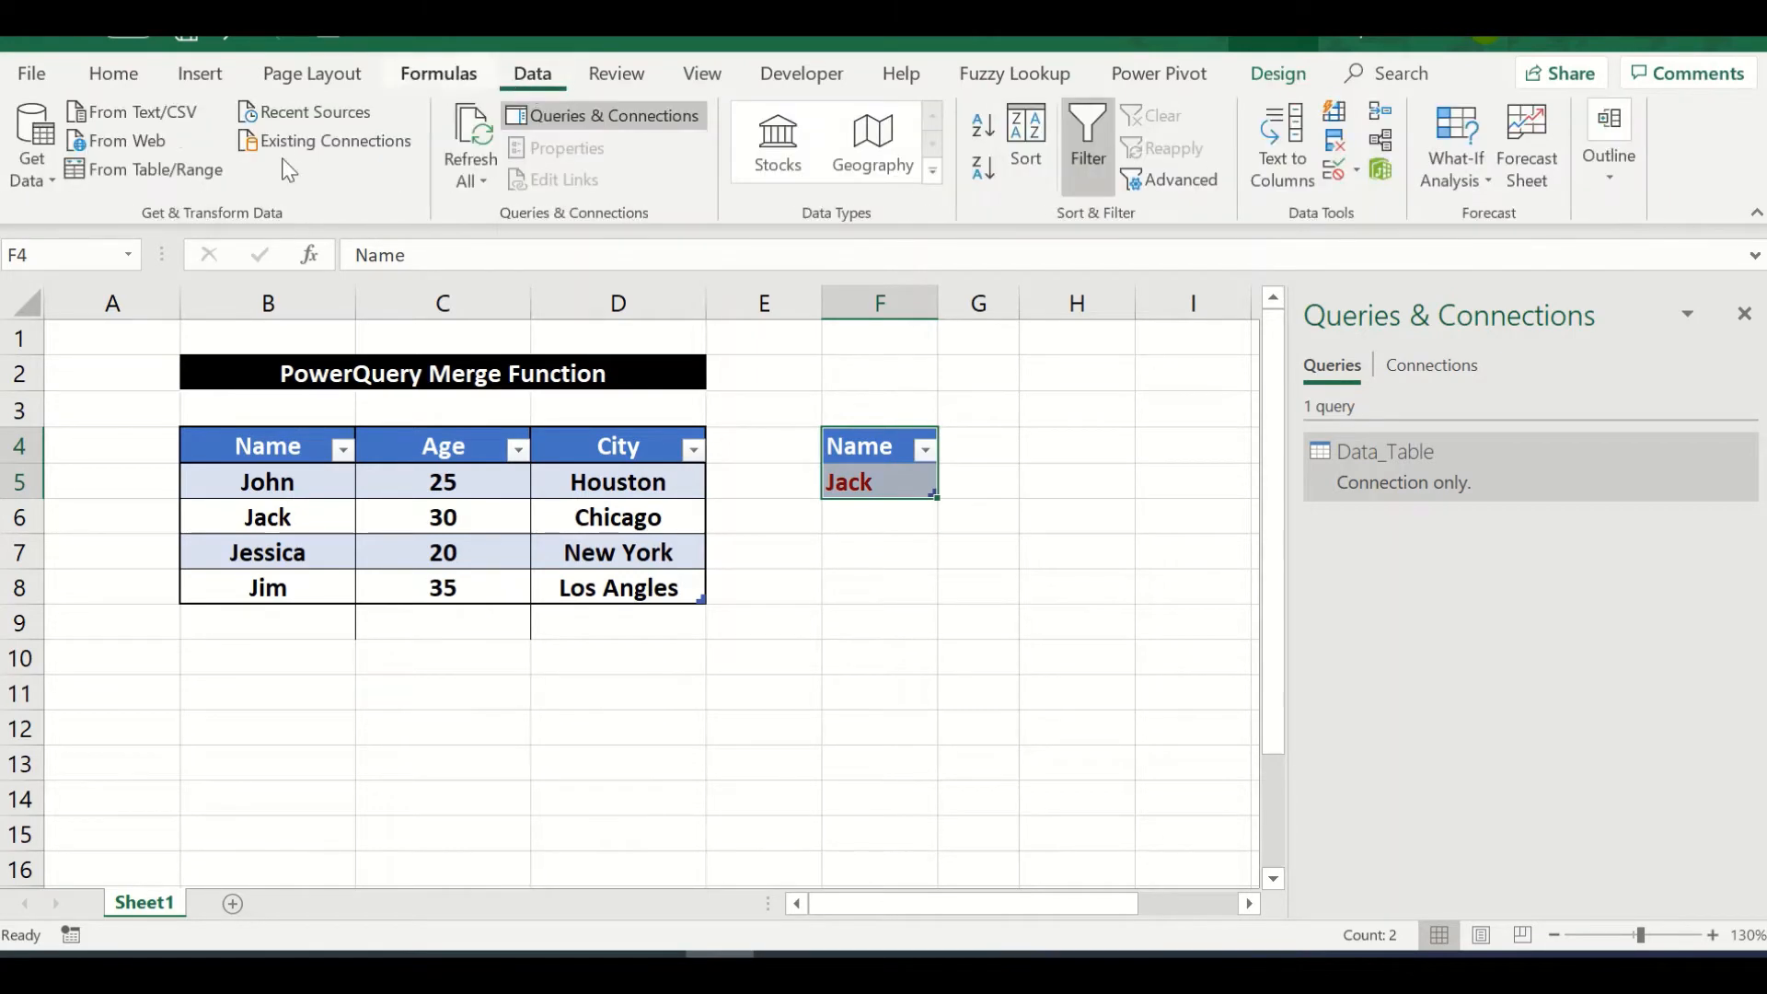
click(183, 180)
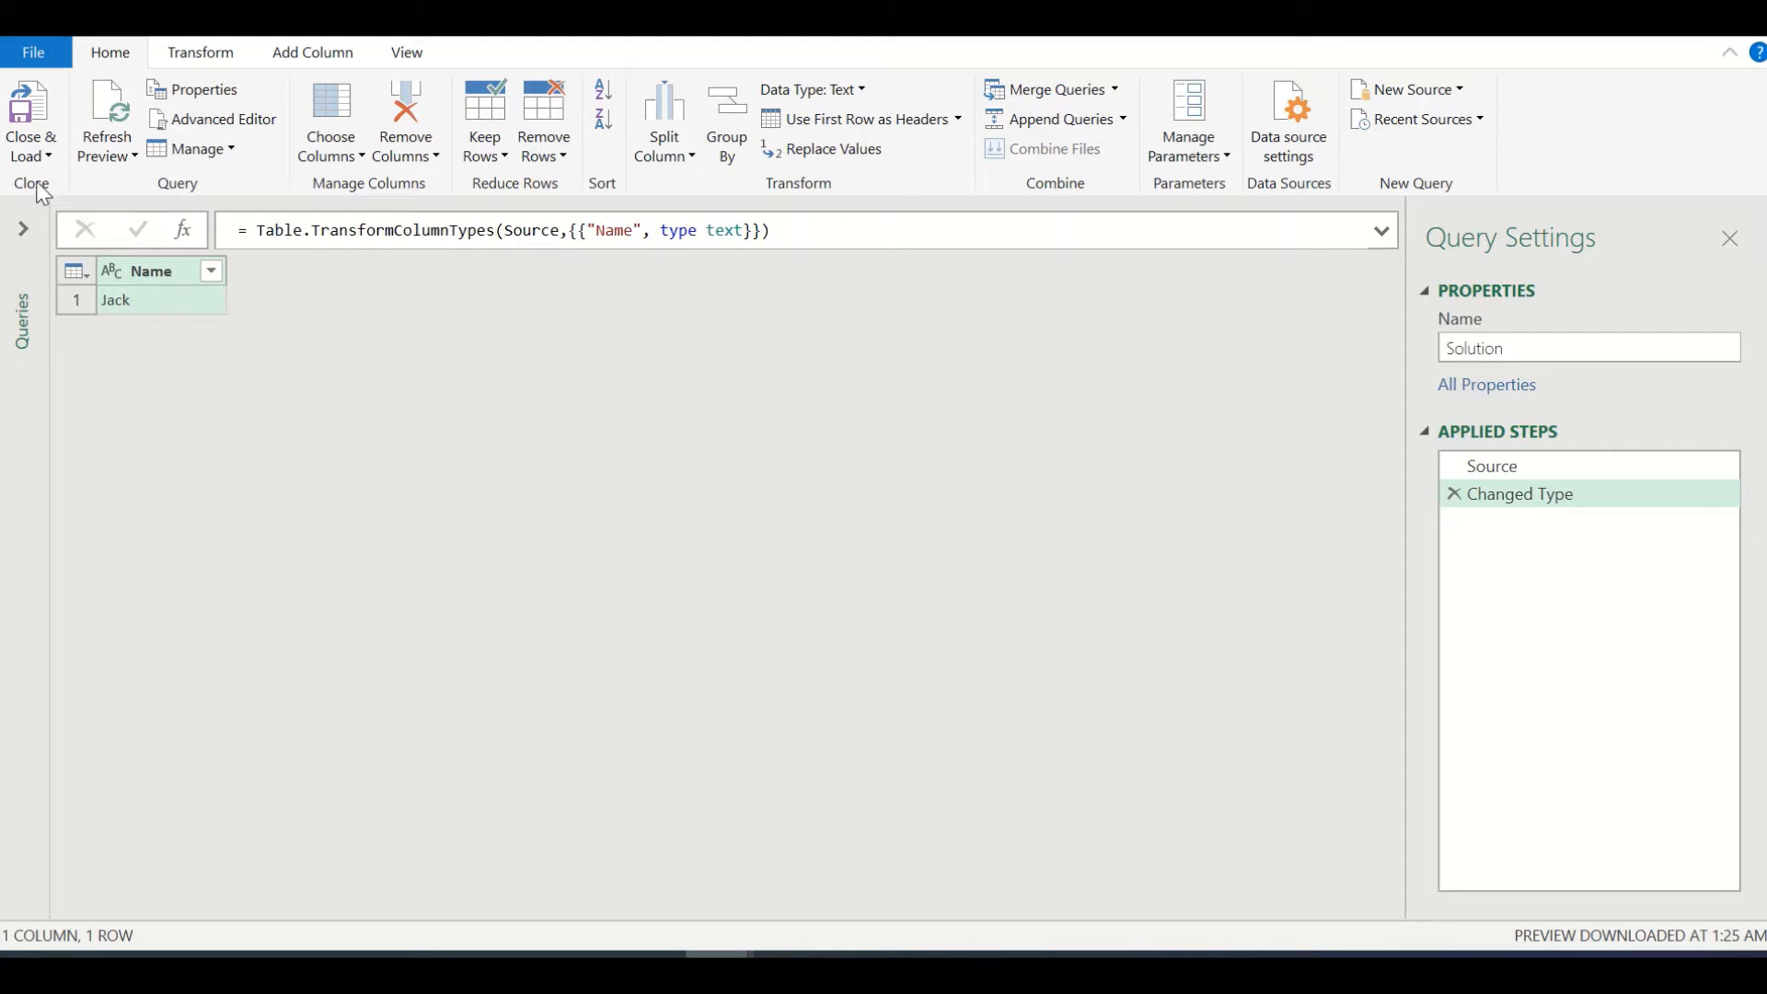
Step: Close and load the Solution query with Only Create Connection, and close the list of queries
click(33, 158)
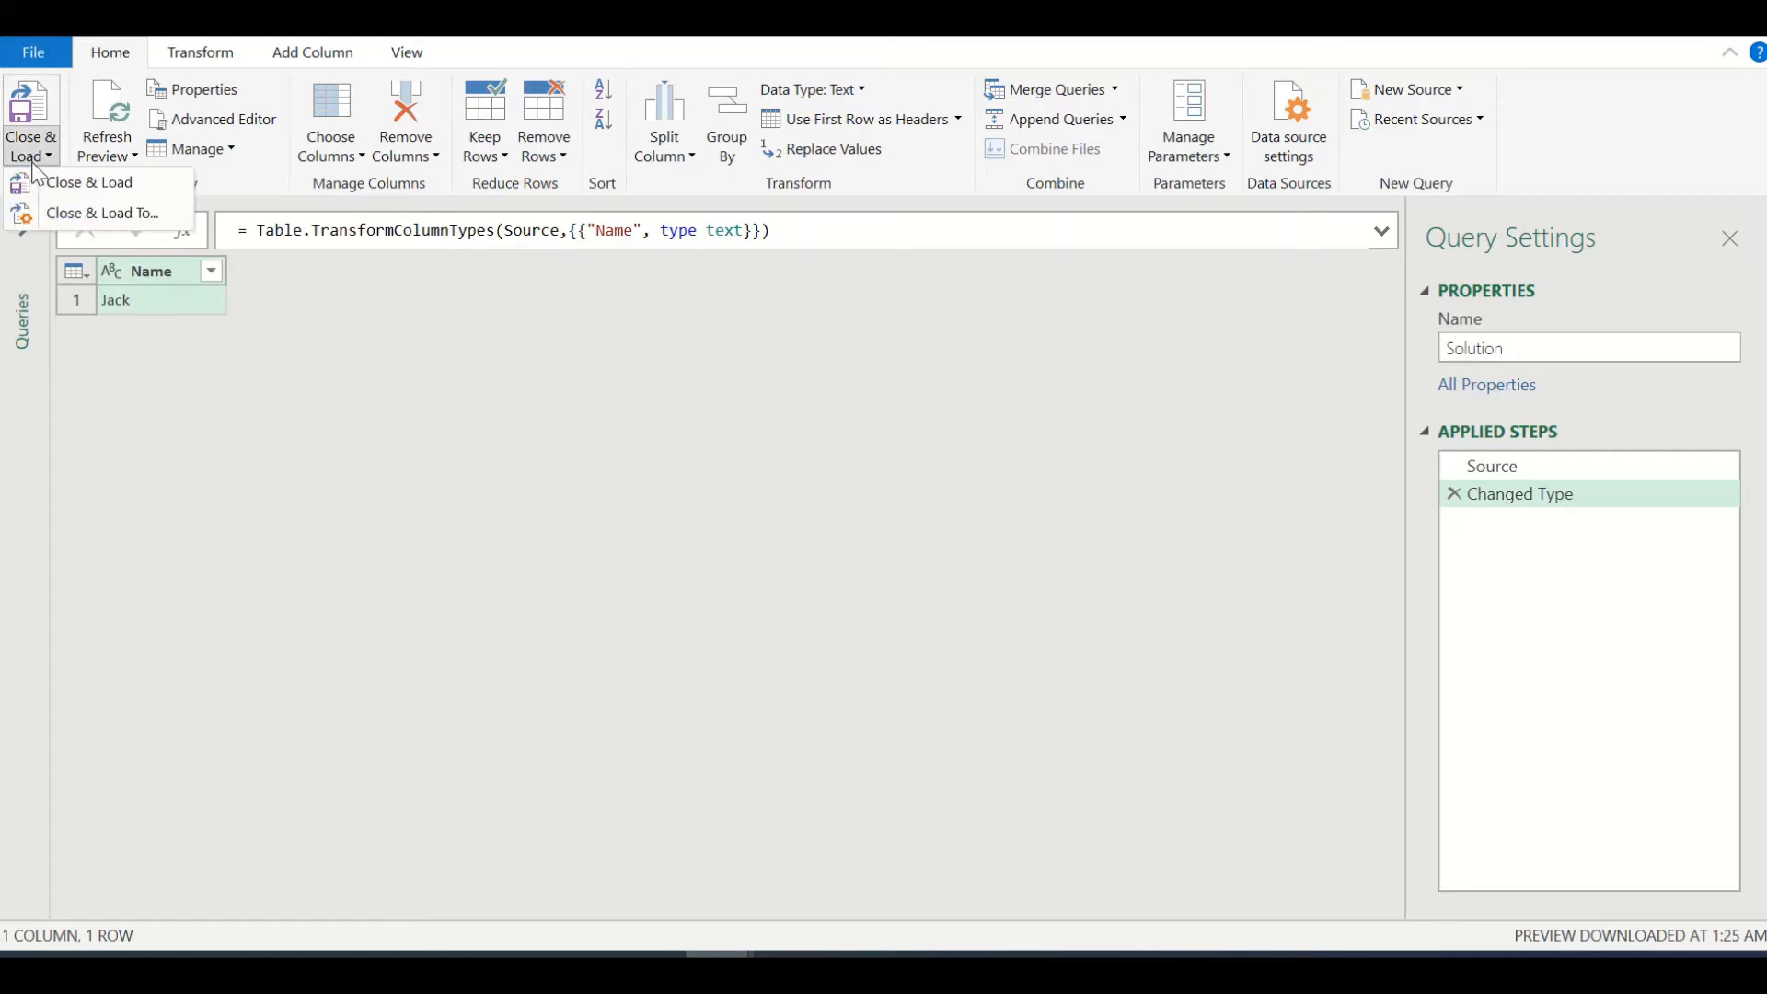
click(69, 184)
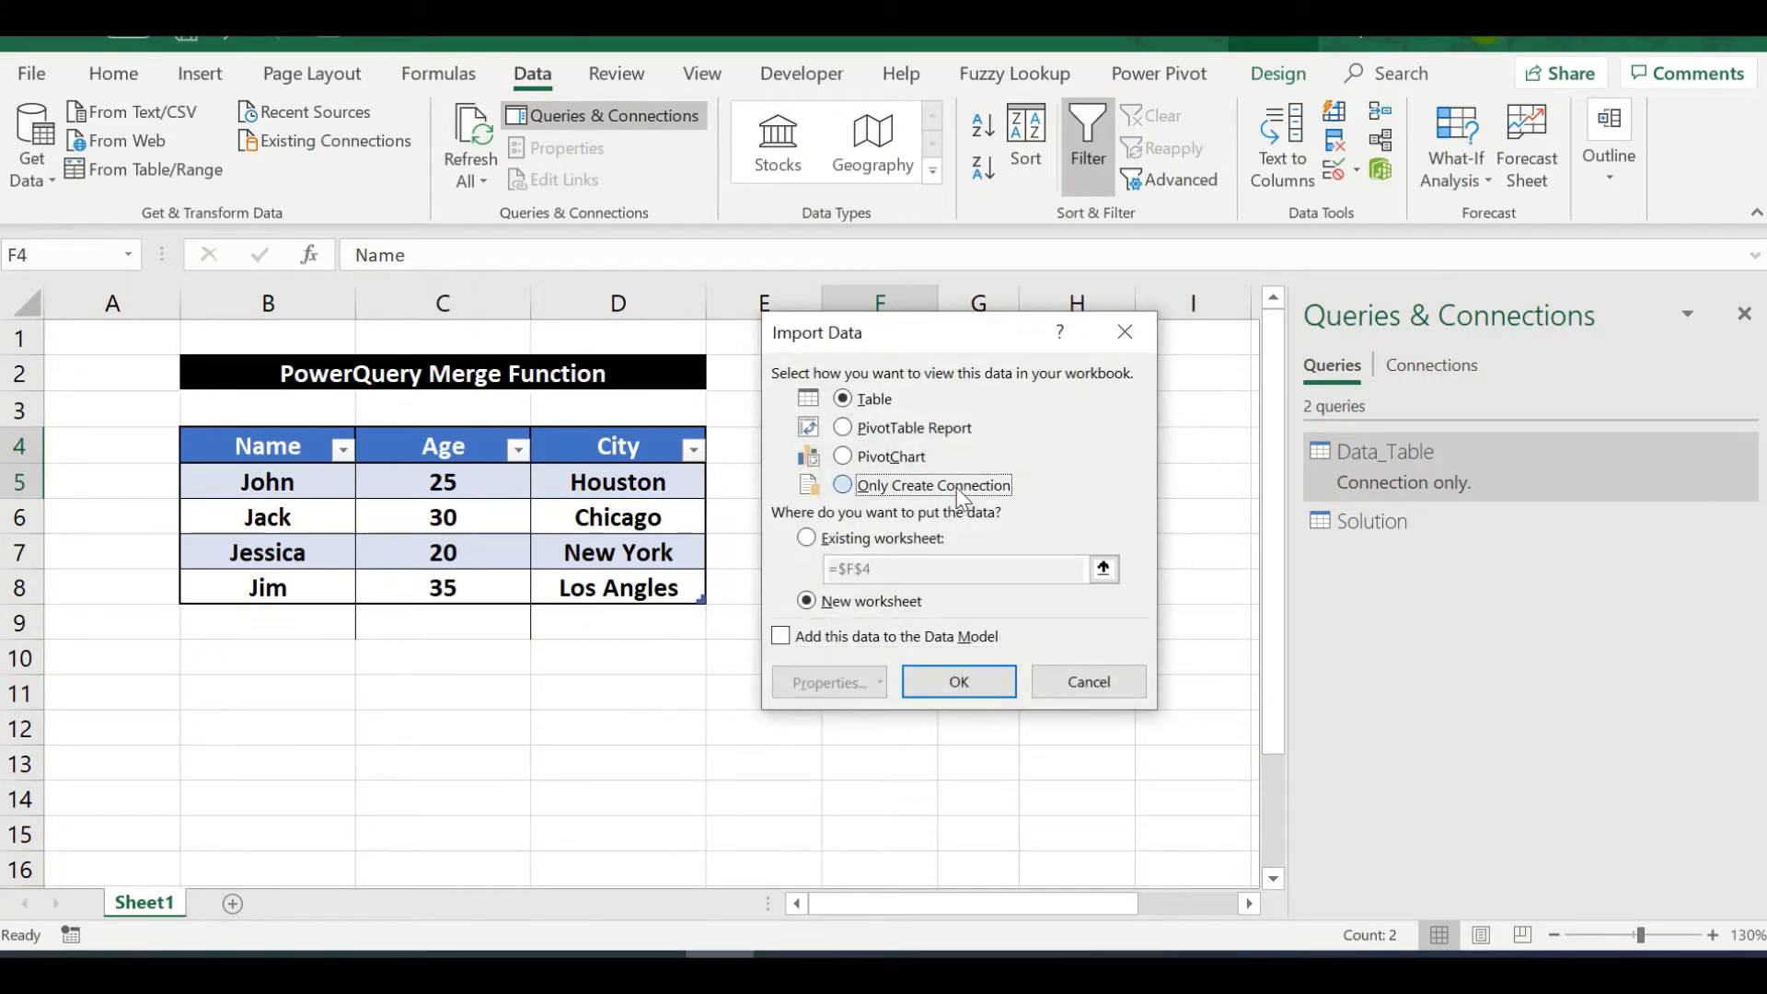
click(957, 487)
click(990, 687)
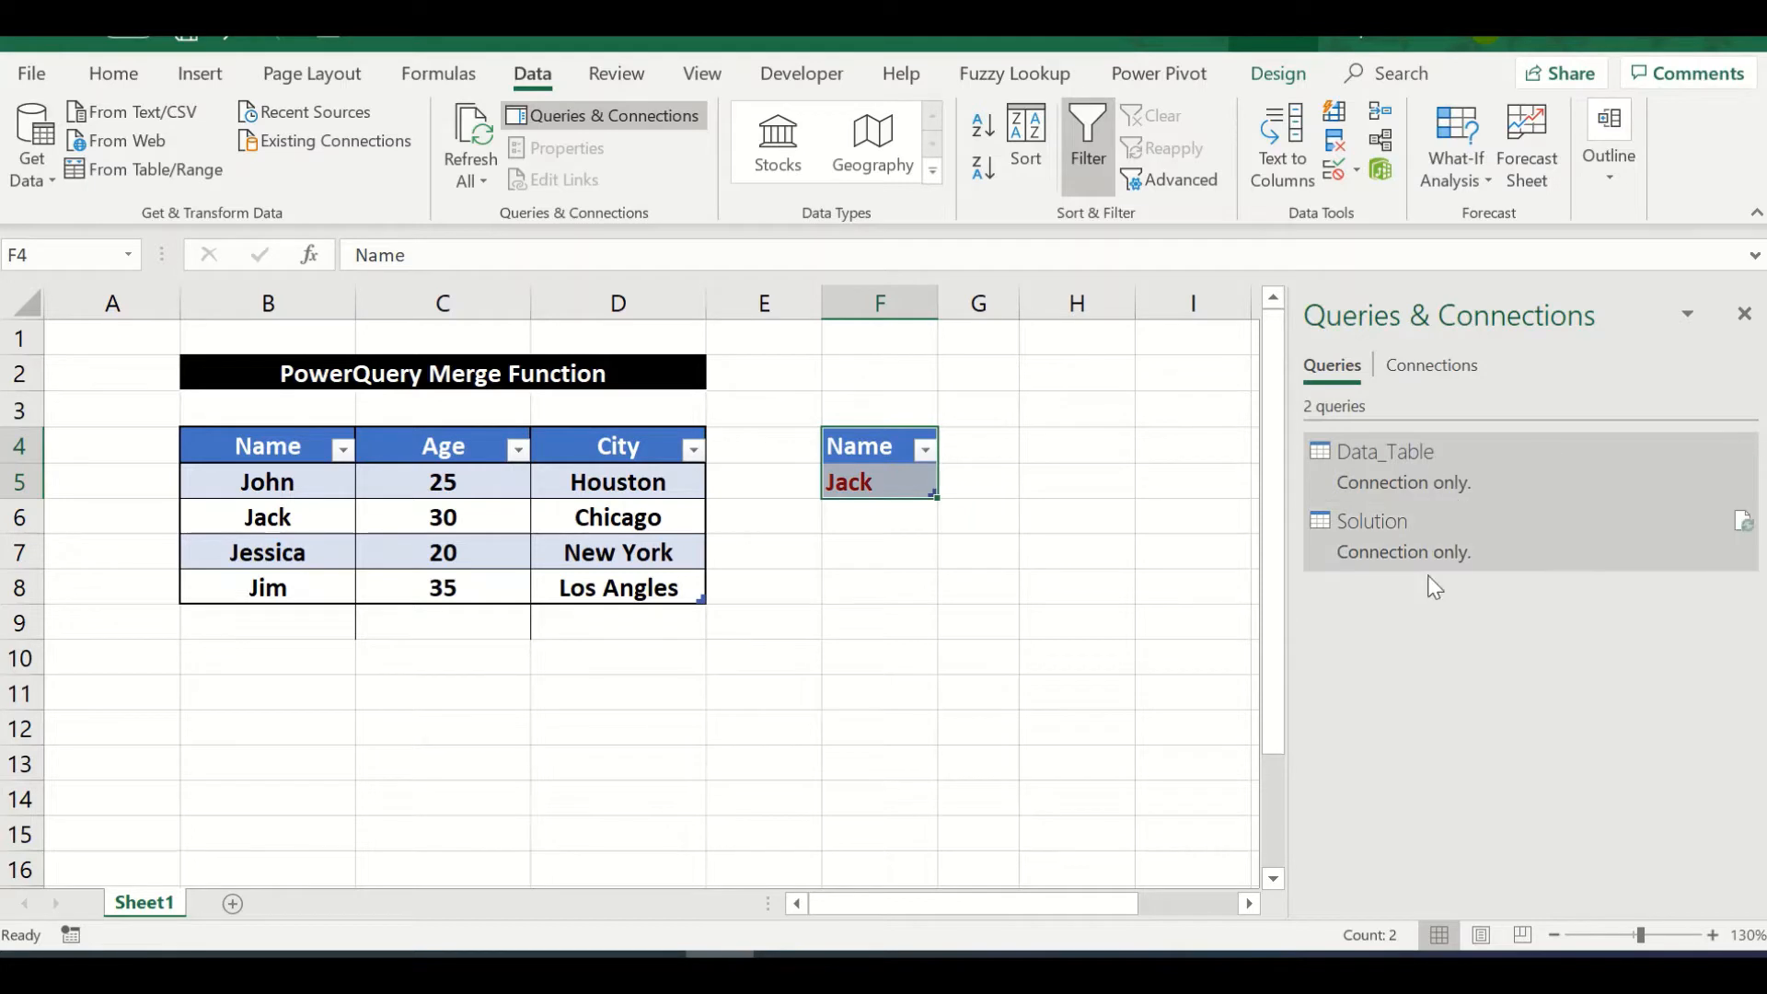
click(1744, 314)
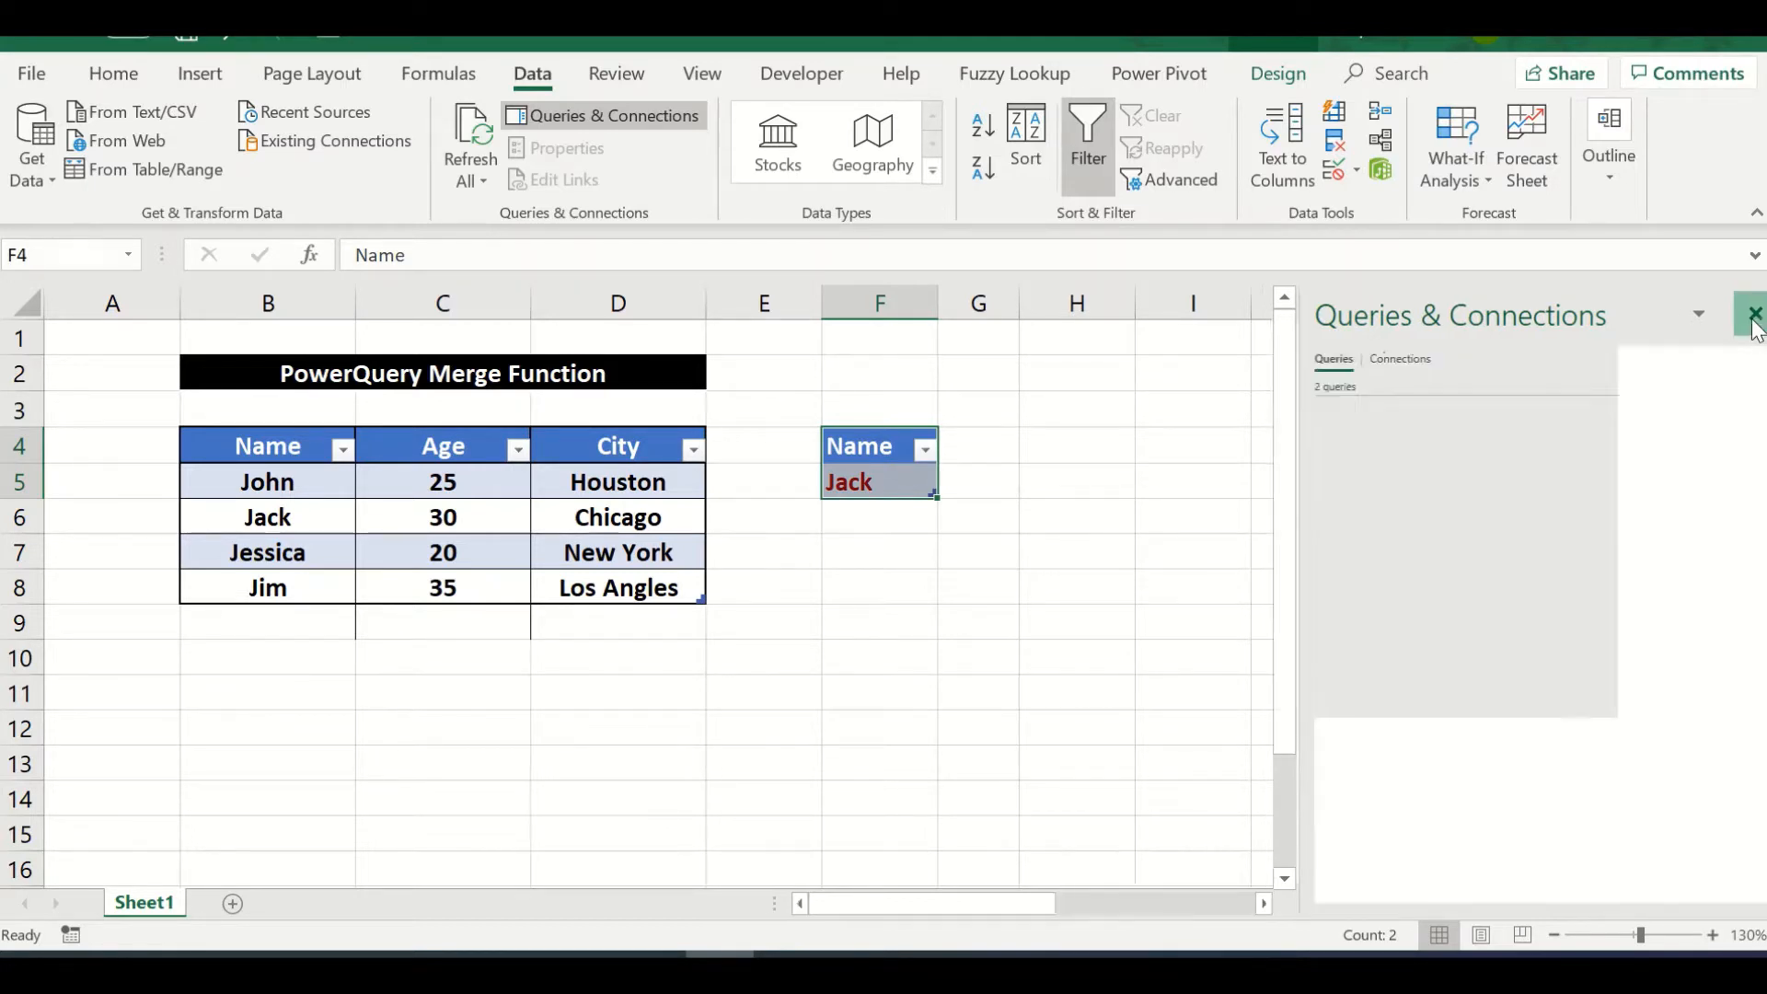
Step: Launch the Power Query Editor from the worksheet and open the Solution query
click(1047, 456)
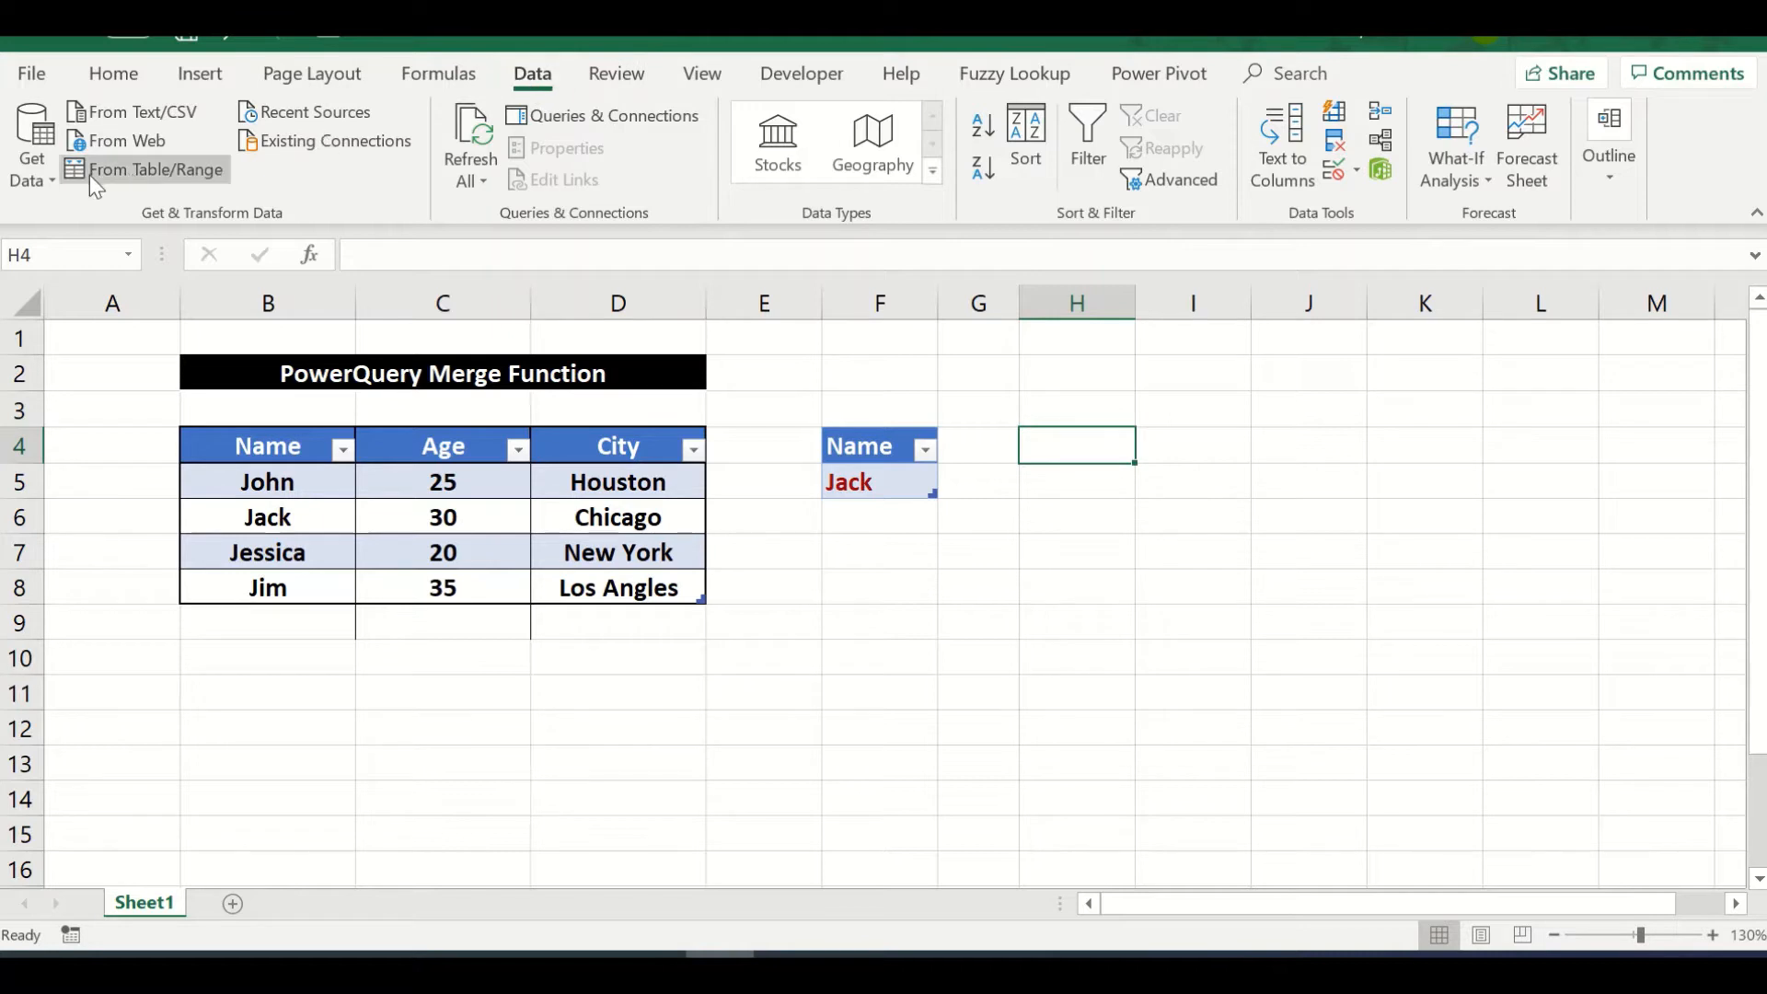
click(33, 175)
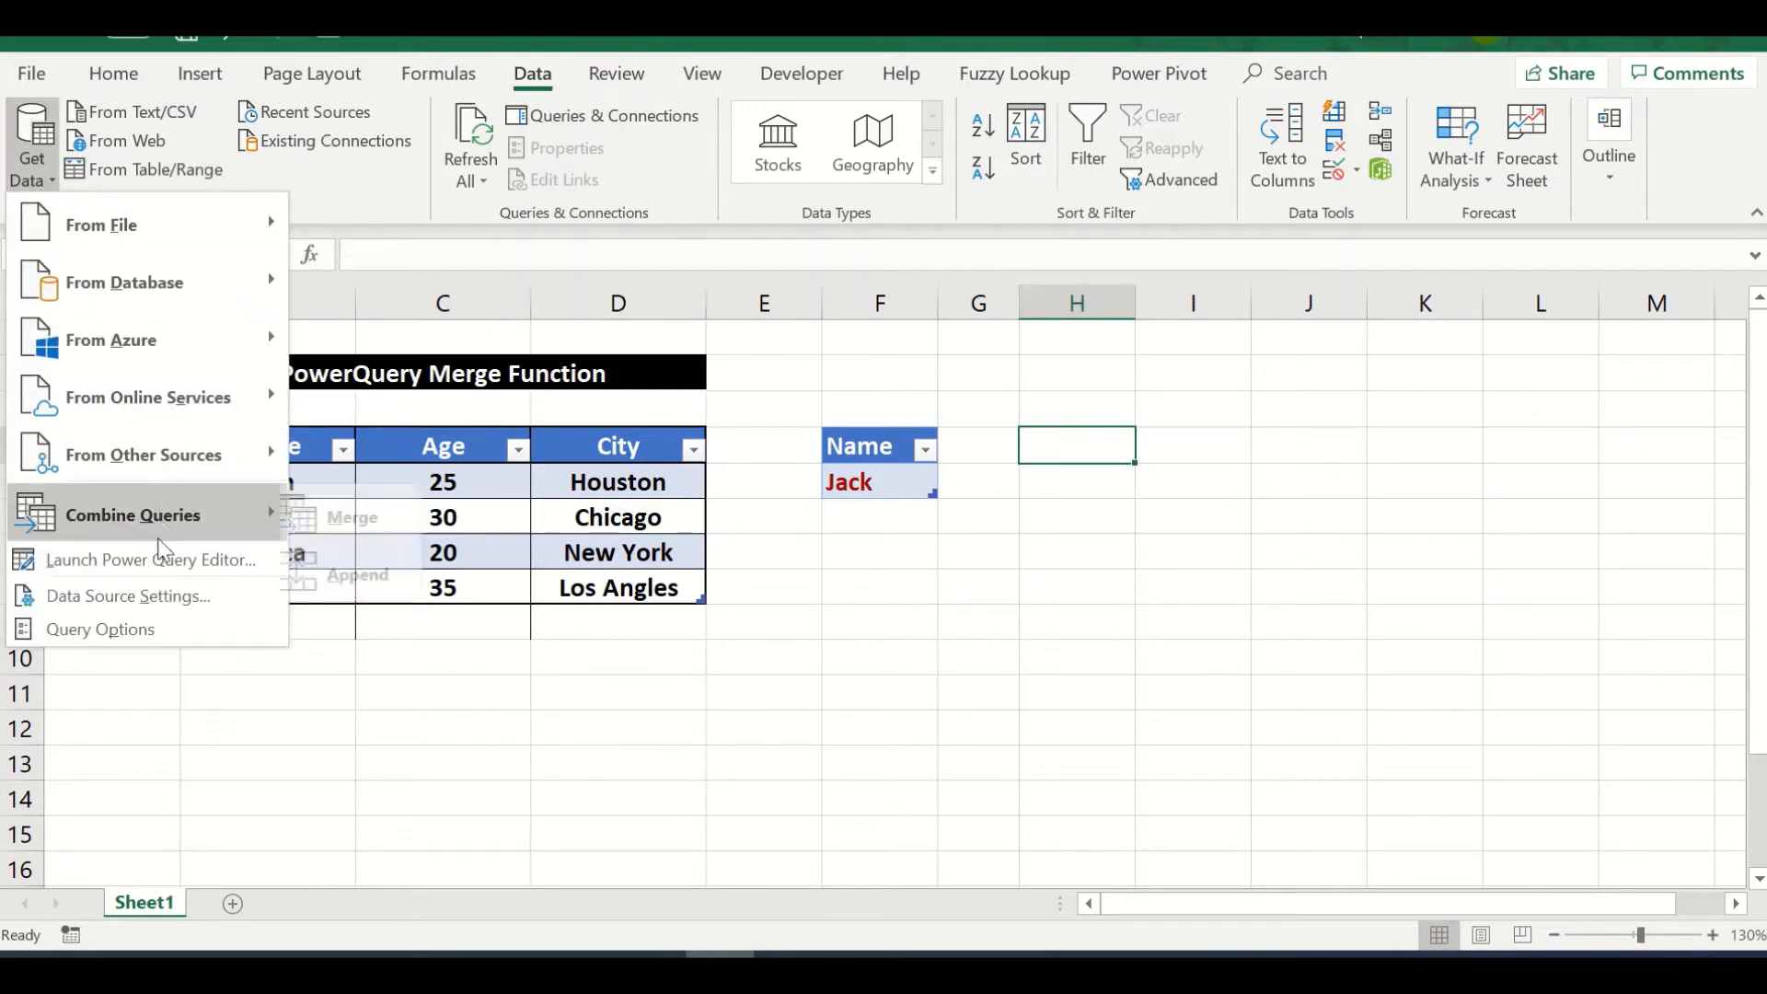
click(170, 561)
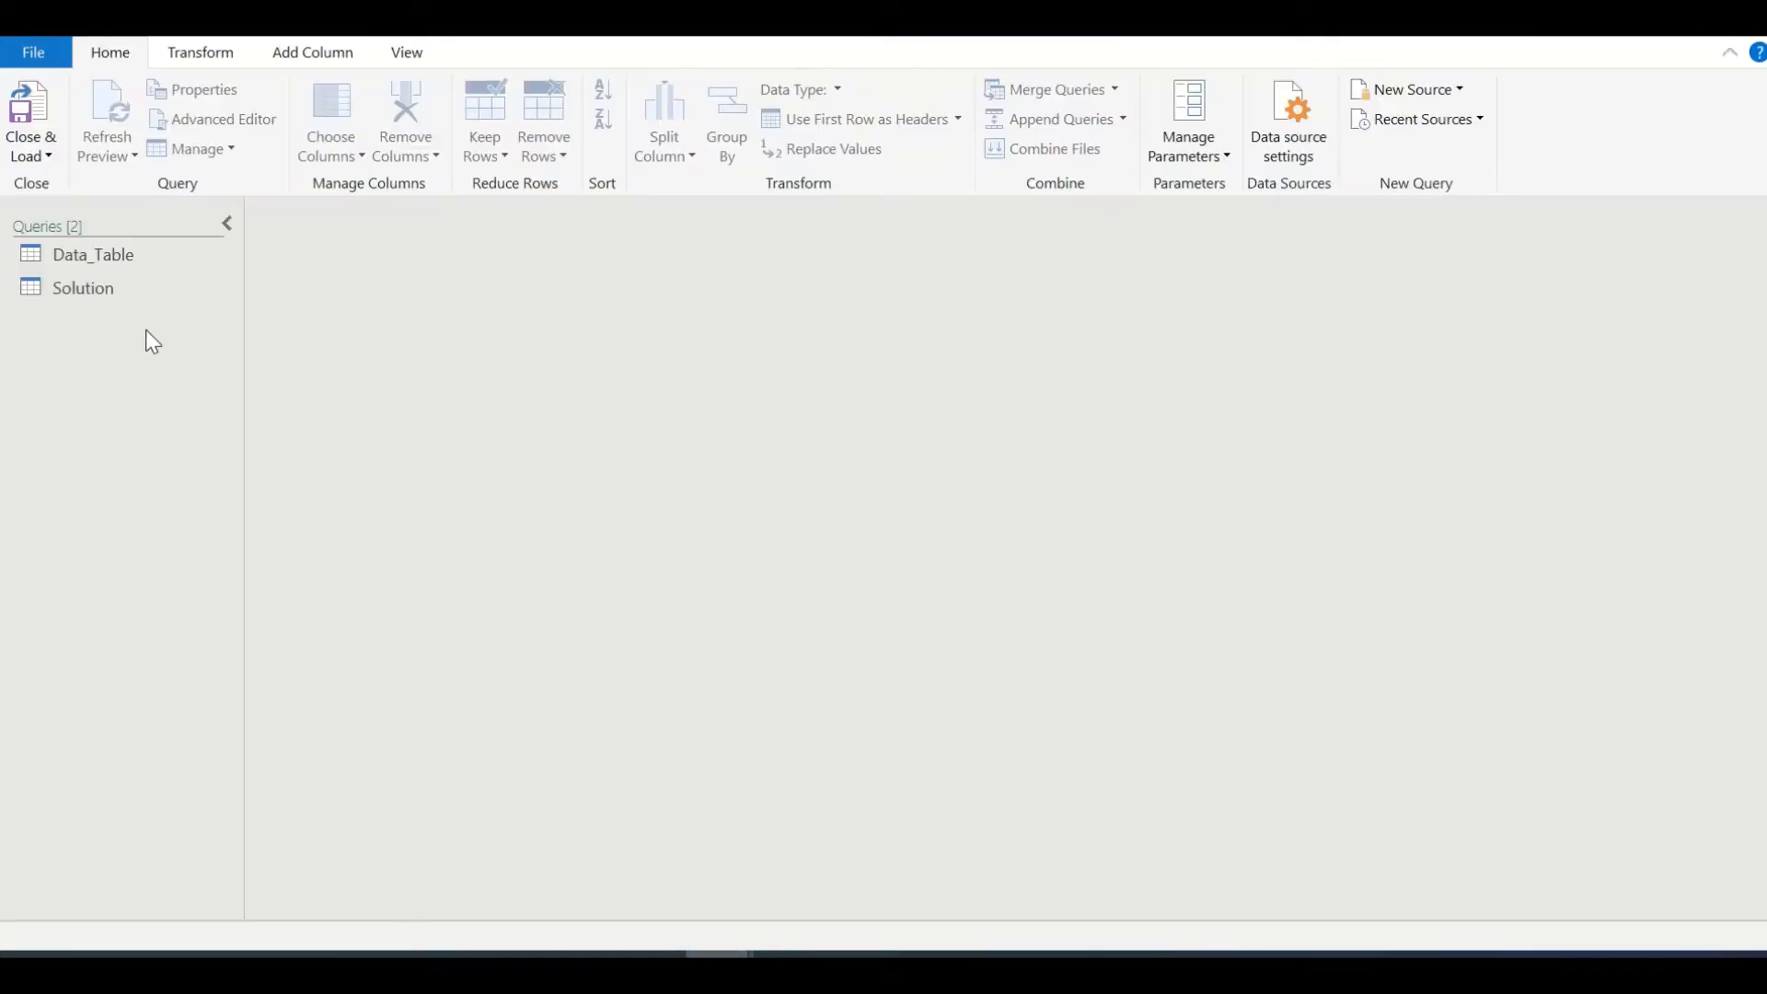
click(85, 291)
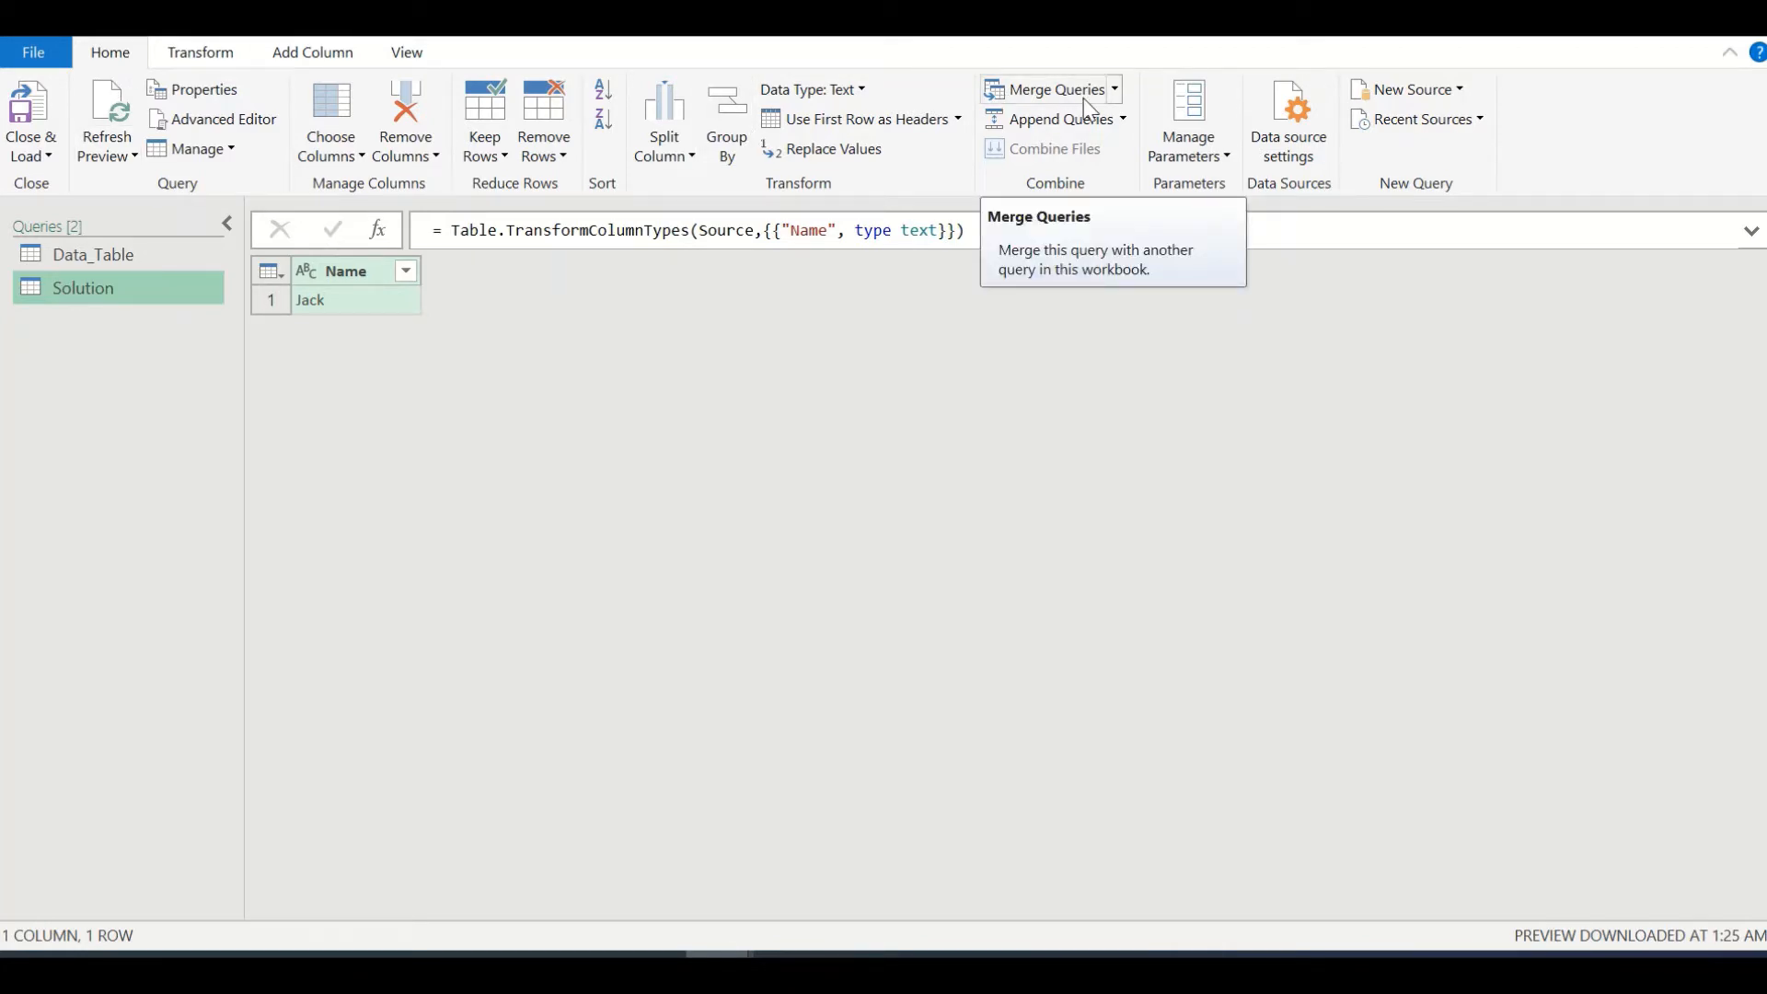
Step: Merge the Solution query with Data_Table, matching on both Name columns, with a Left Outer join
click(1114, 92)
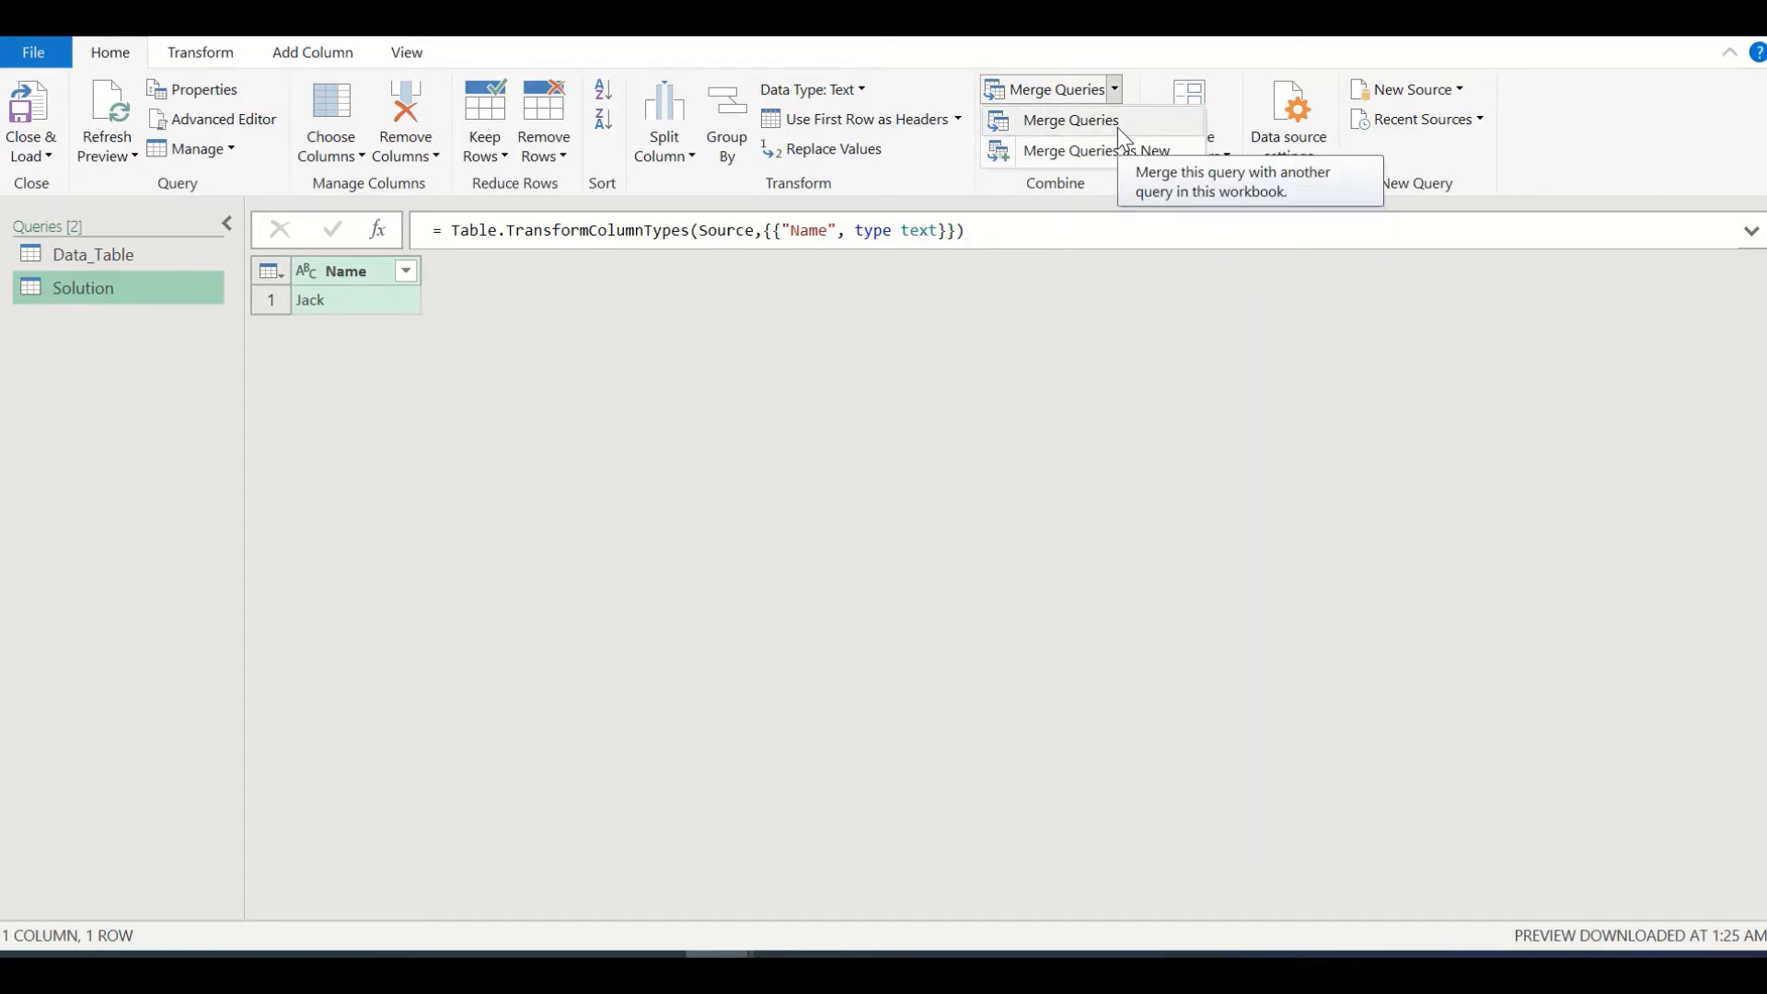
click(1119, 128)
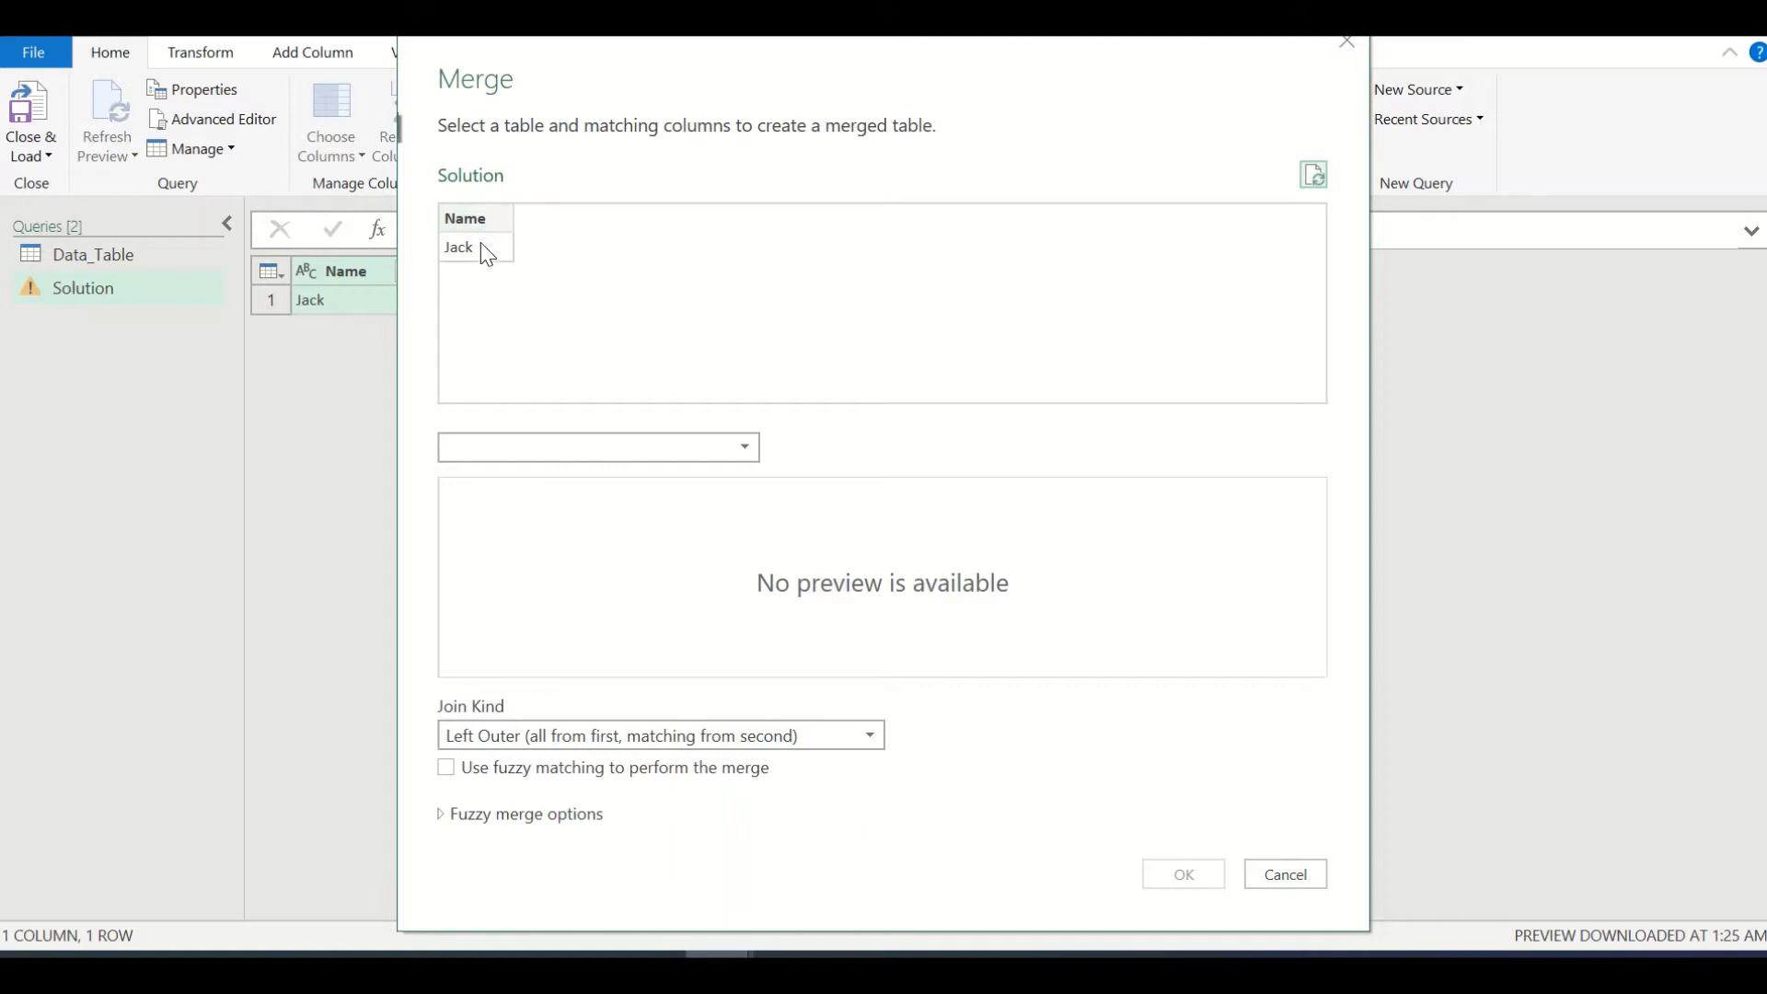
click(658, 448)
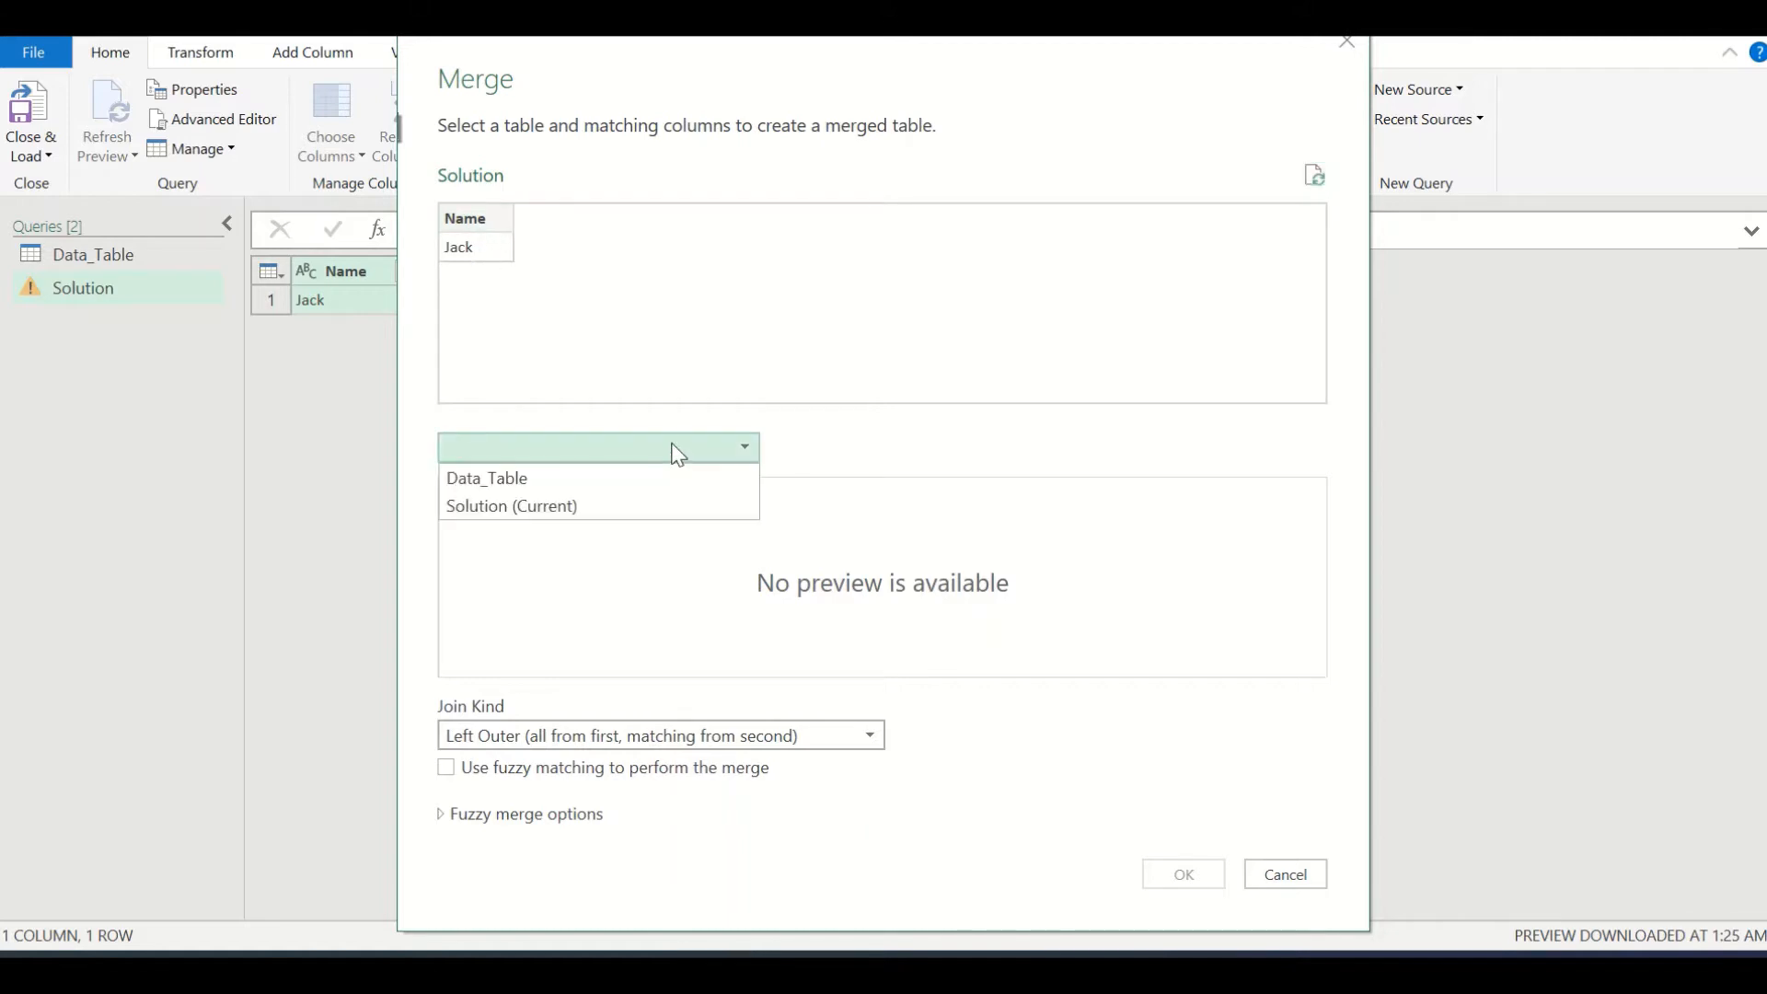
click(615, 477)
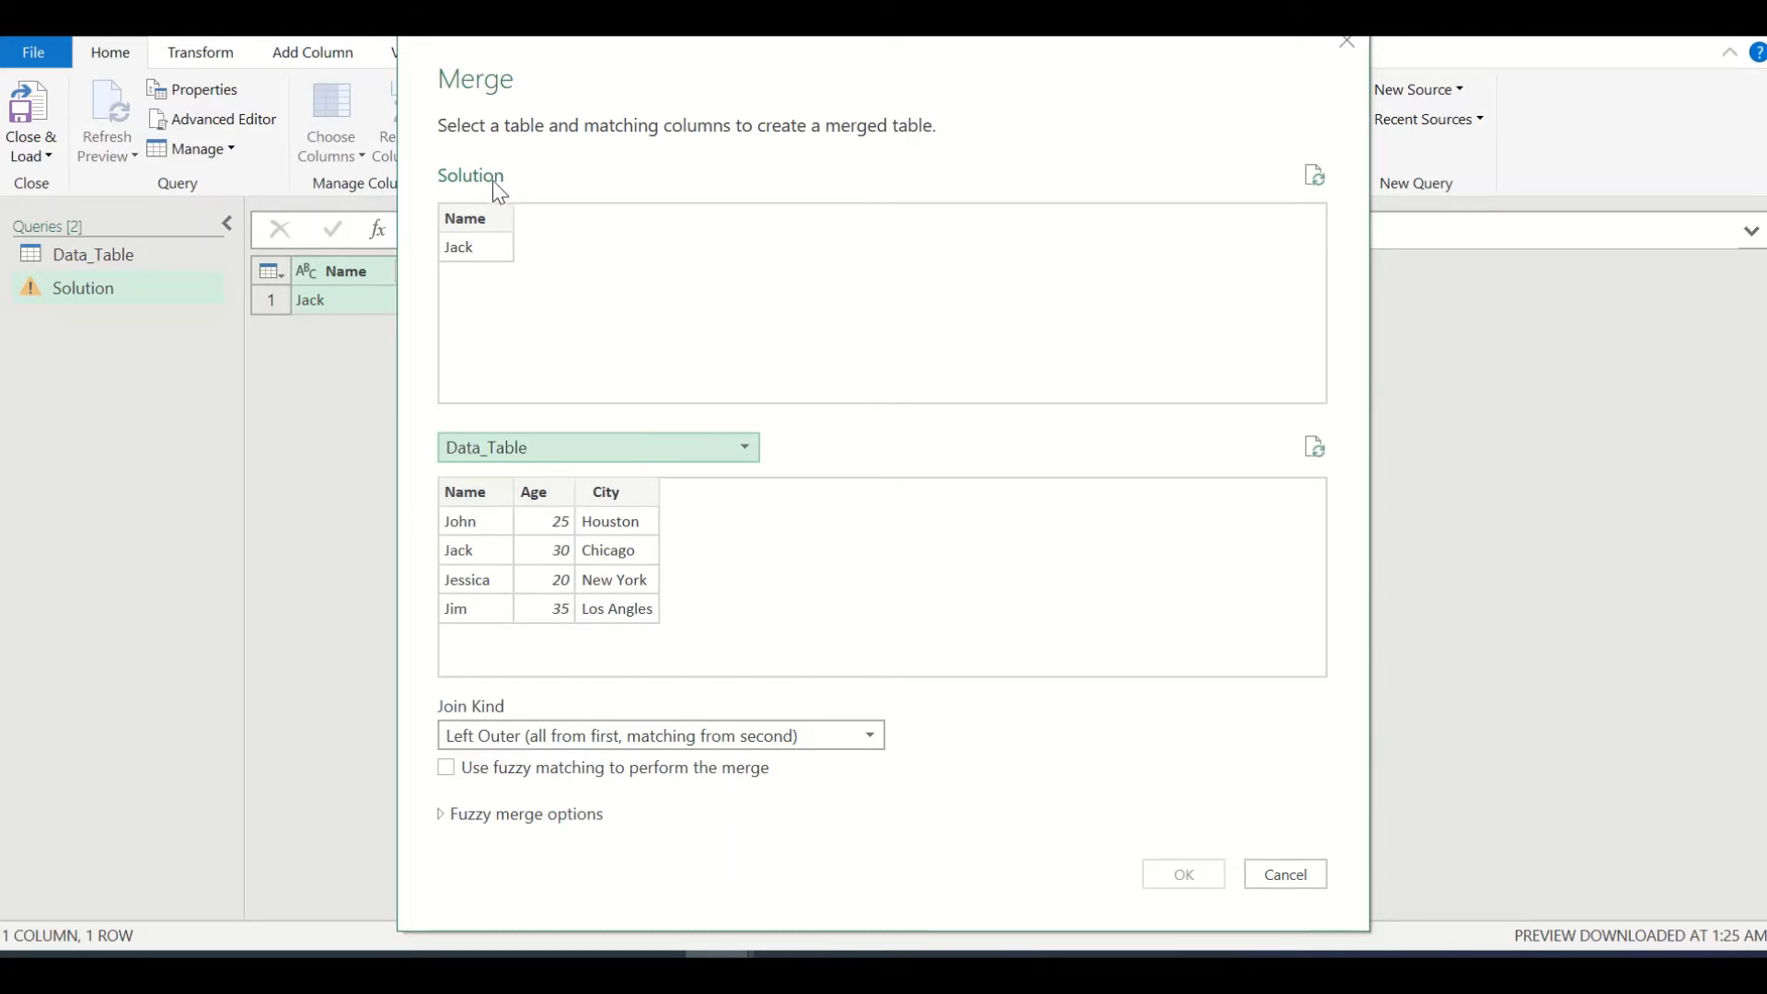
click(482, 214)
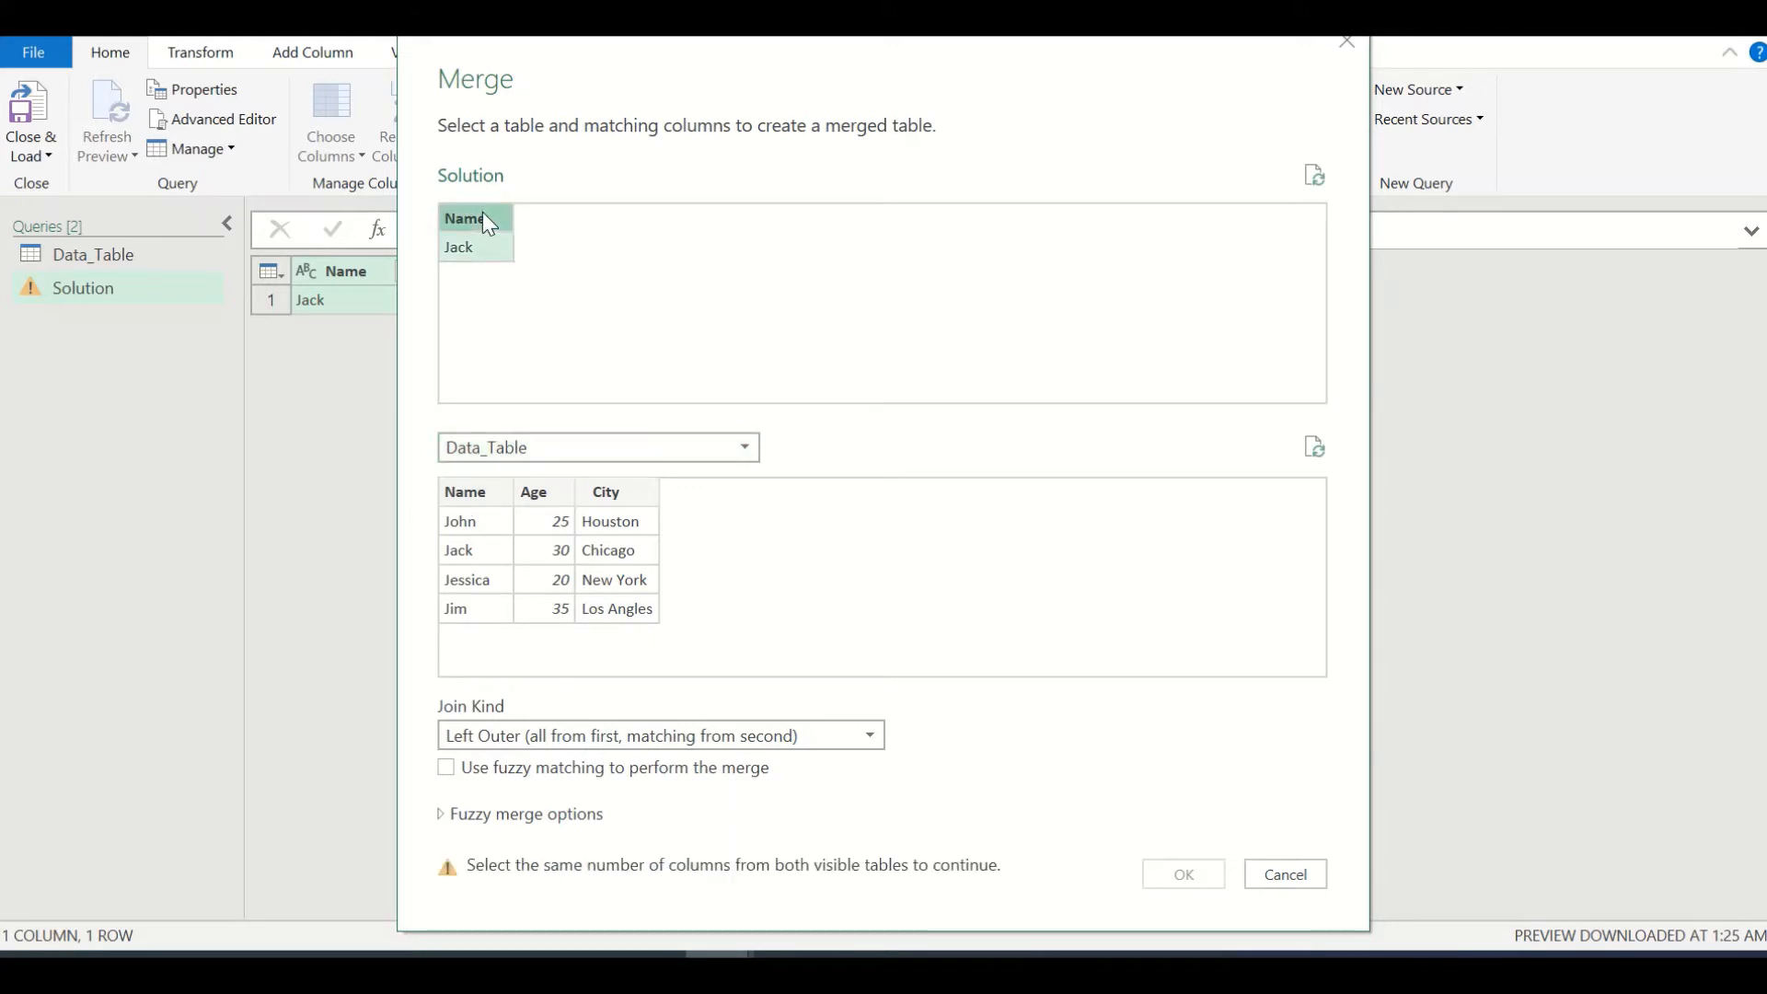
click(476, 493)
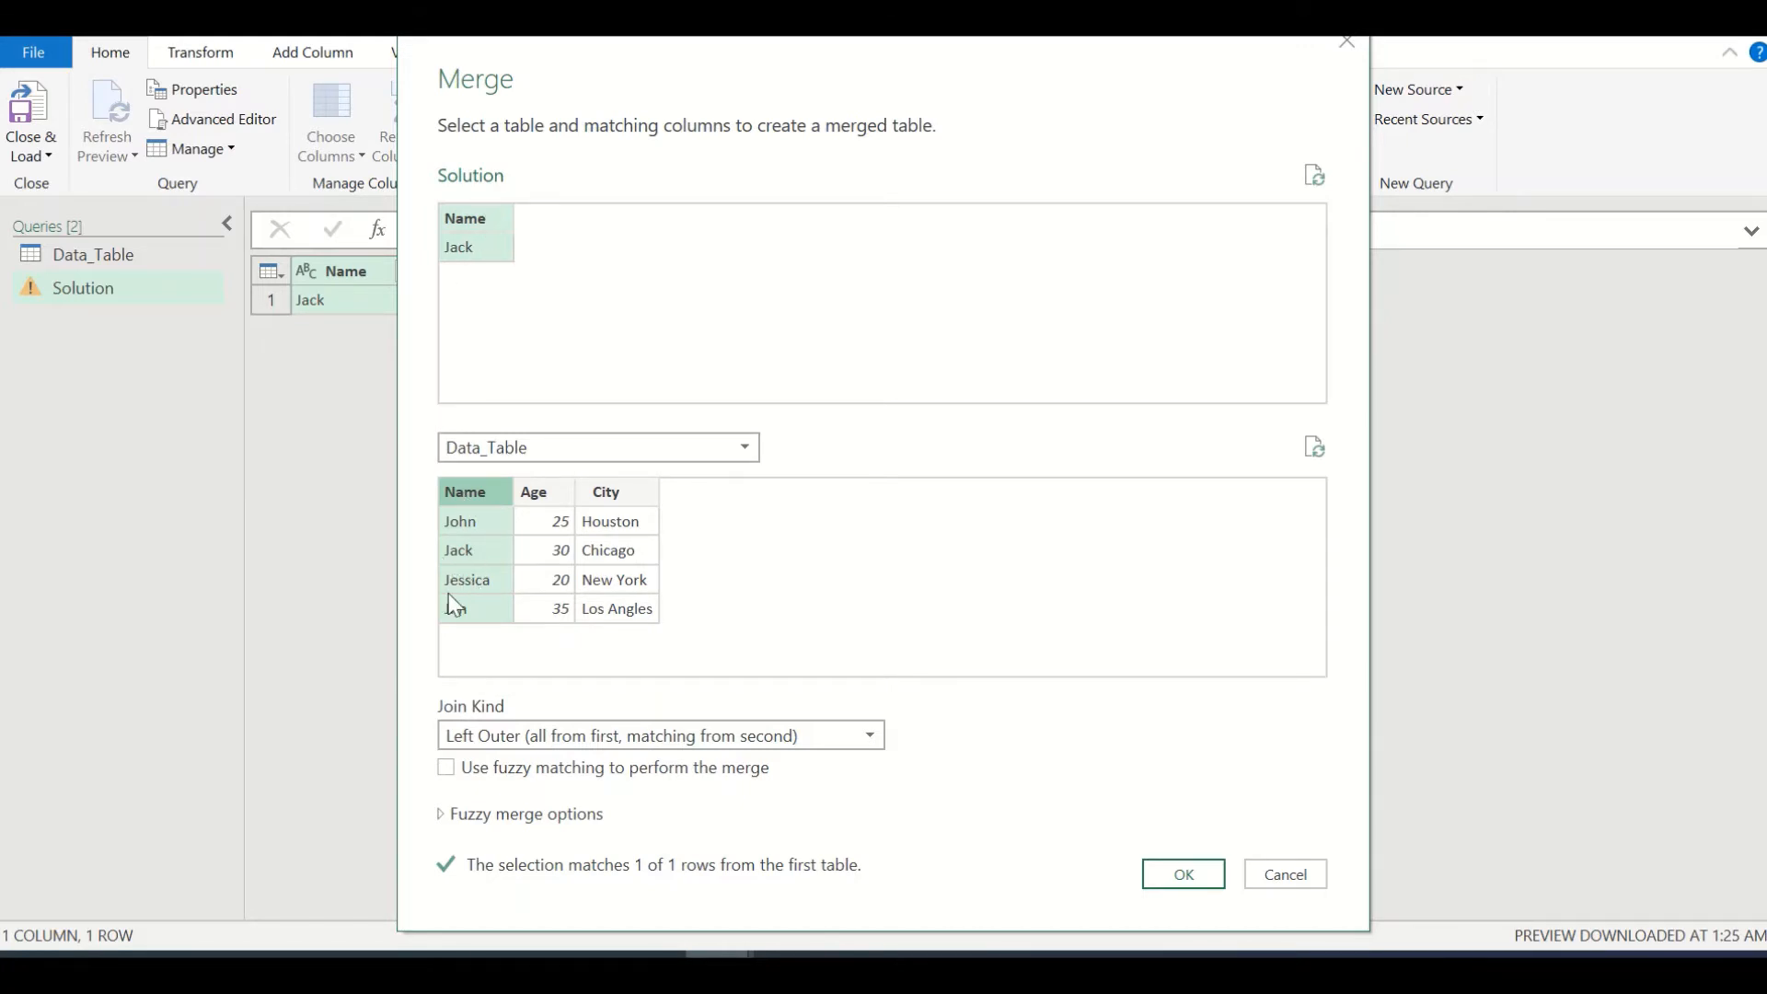
click(856, 753)
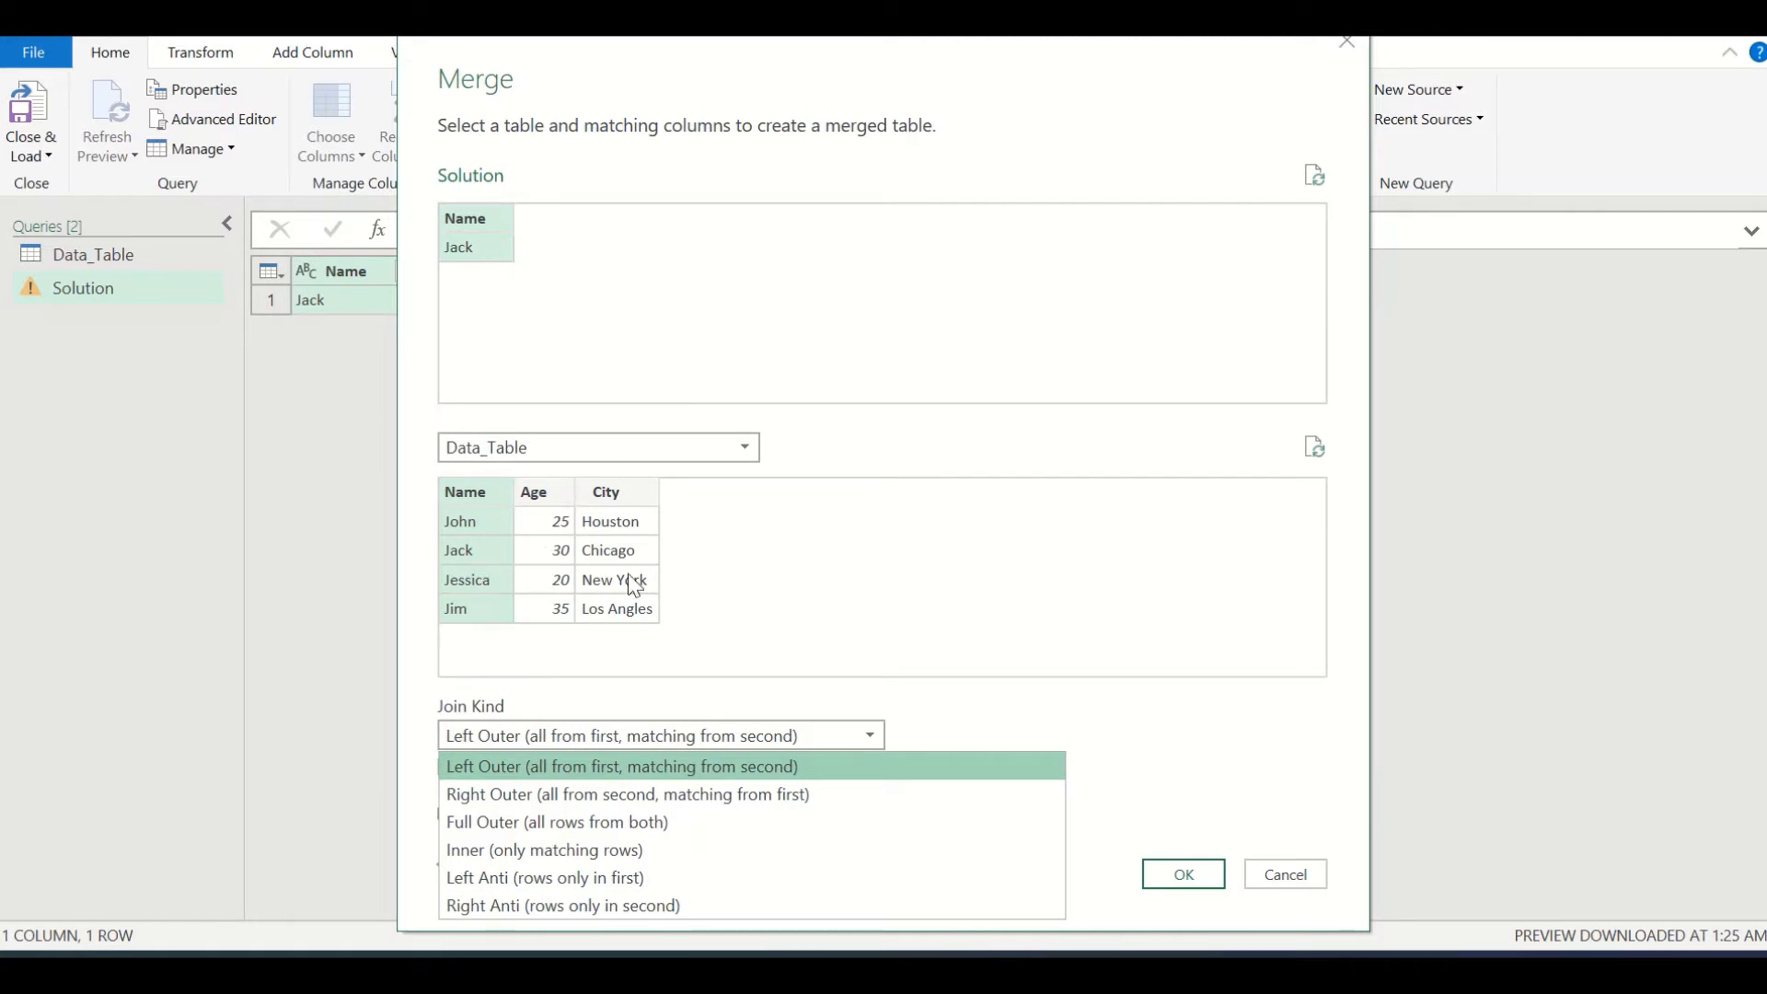
click(921, 770)
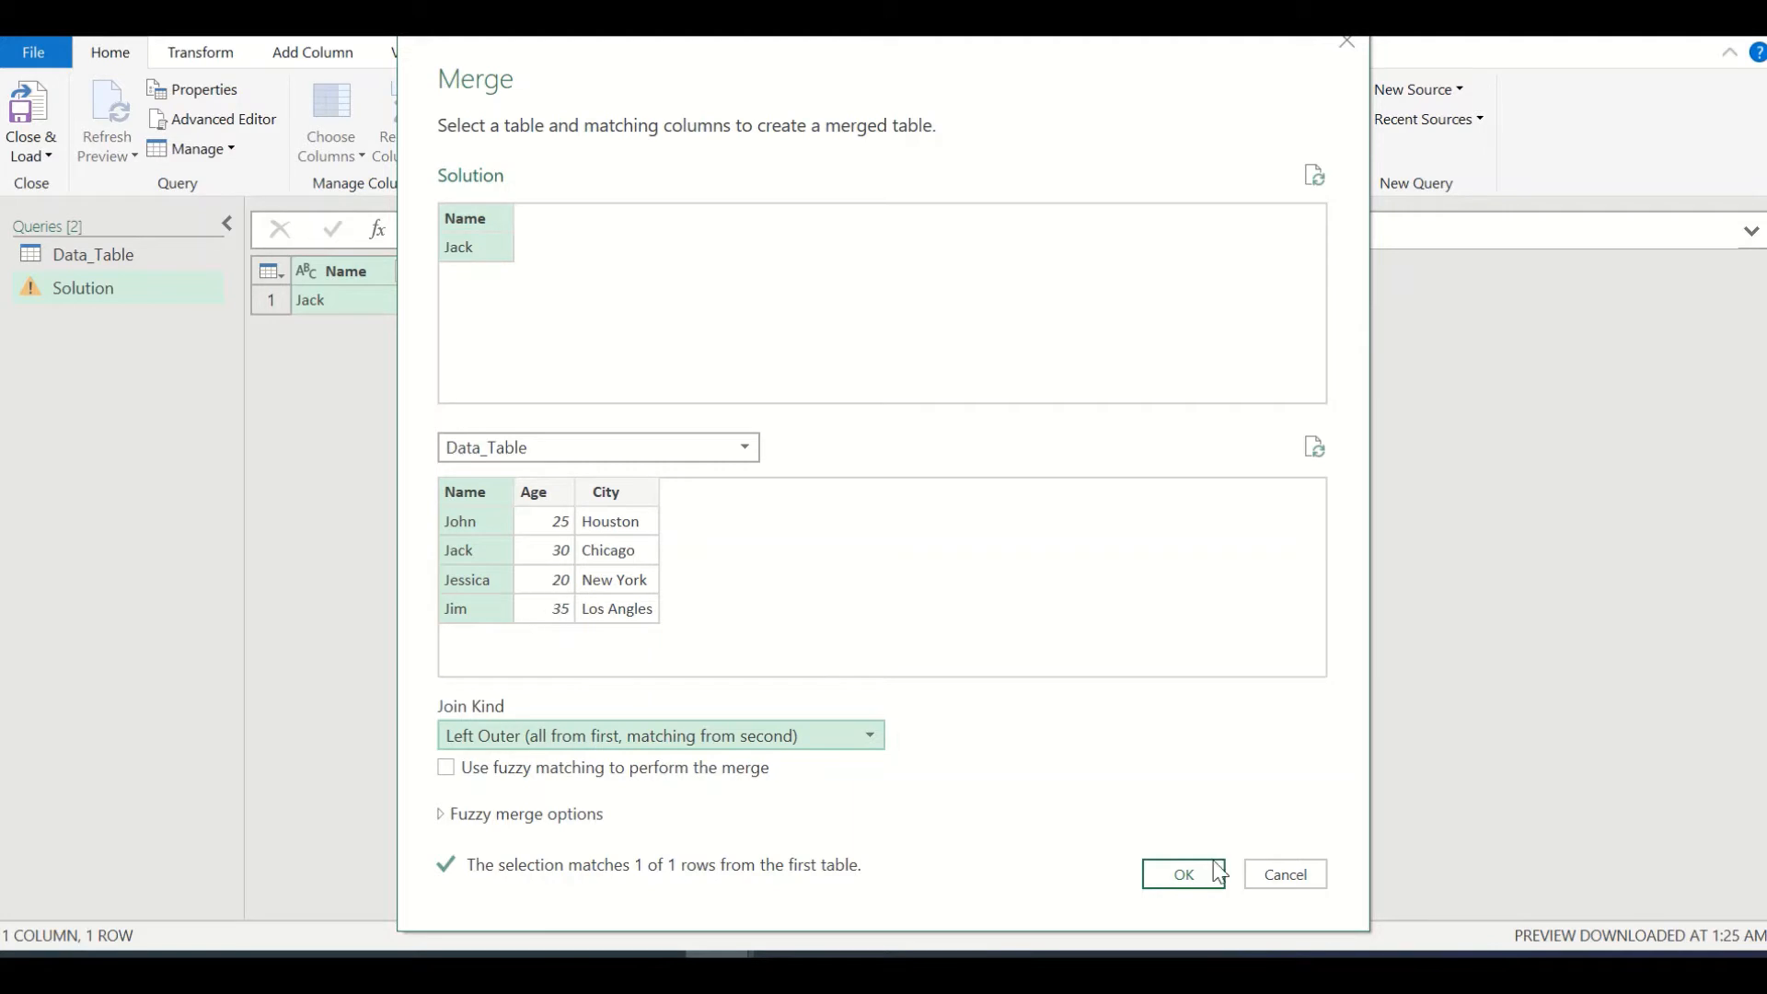
click(1183, 874)
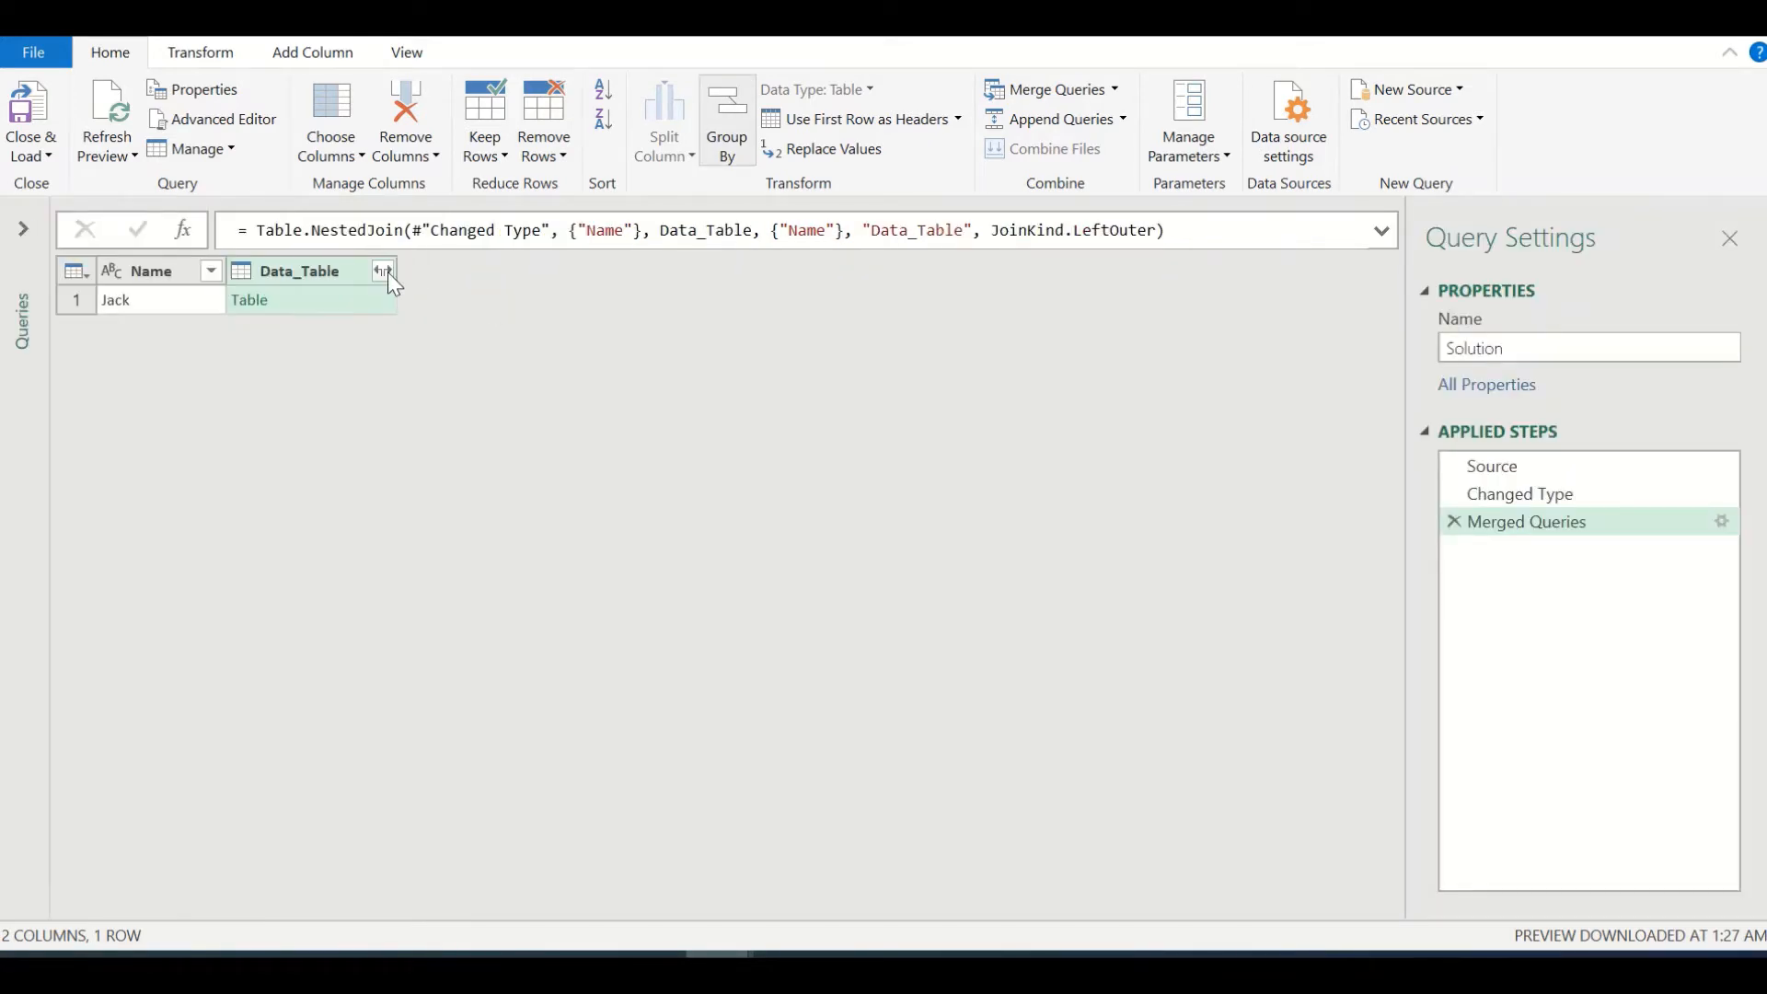
Step: Expand the merged Data_Table column to only Age, without using the original column name as prefix
click(387, 273)
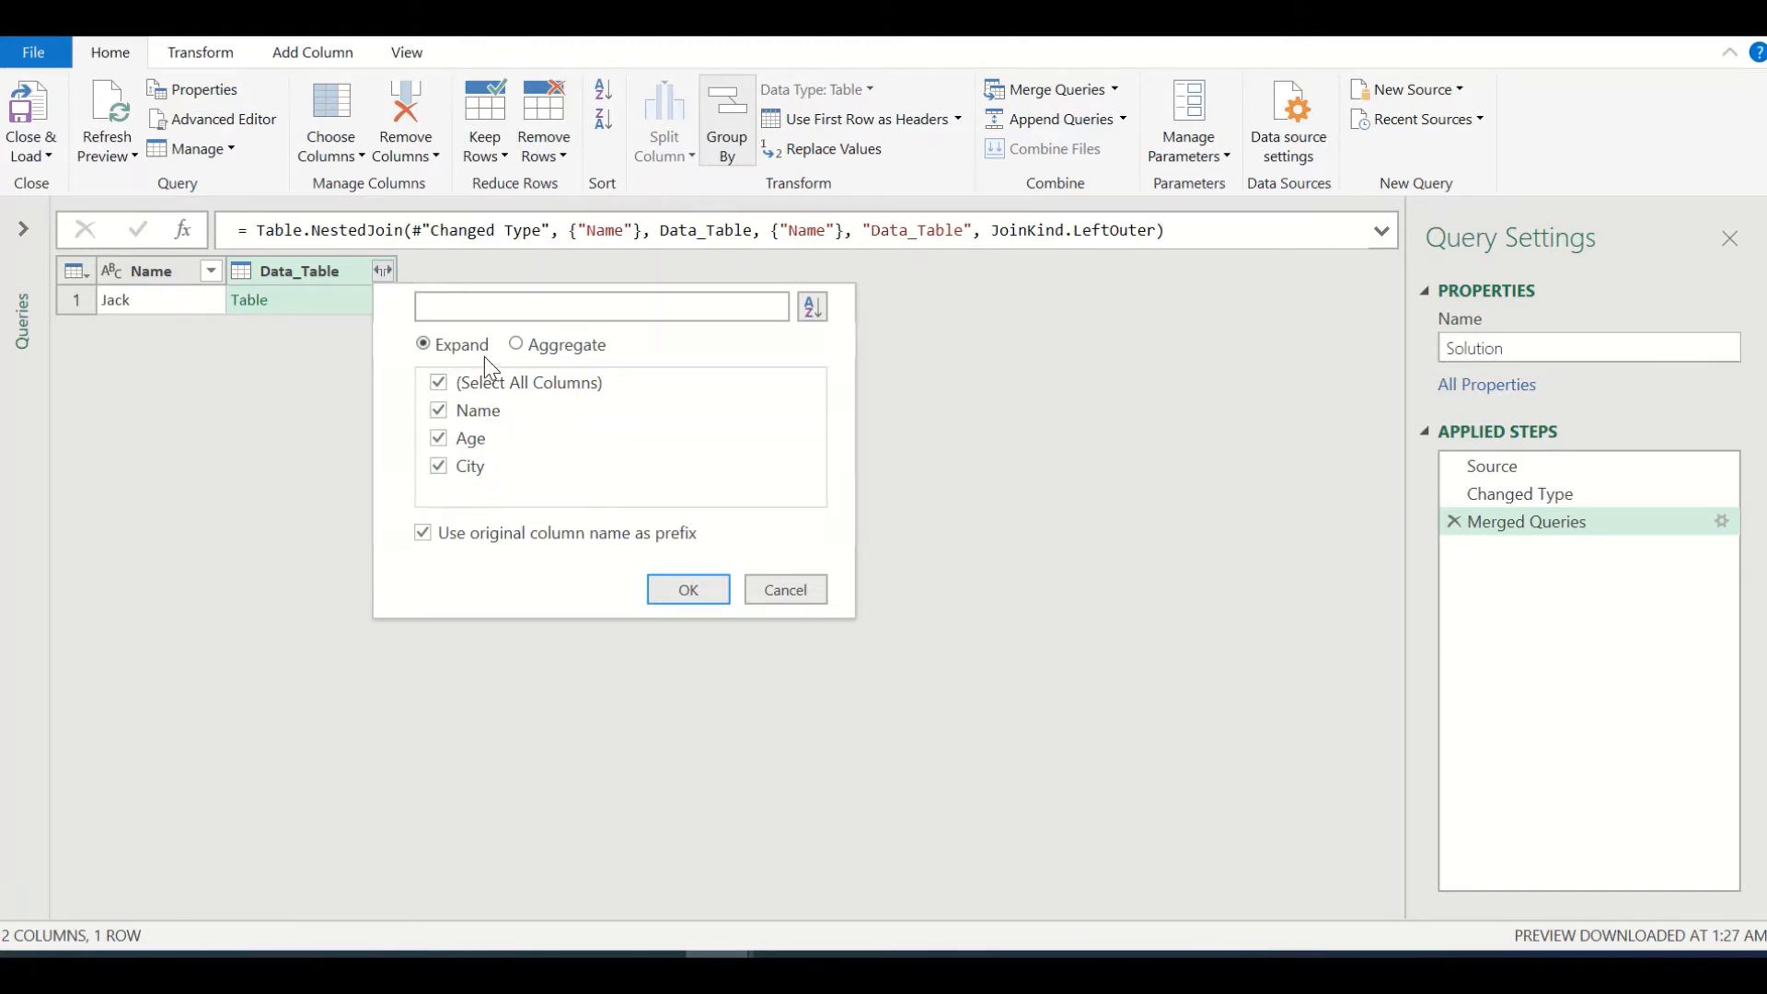
click(491, 383)
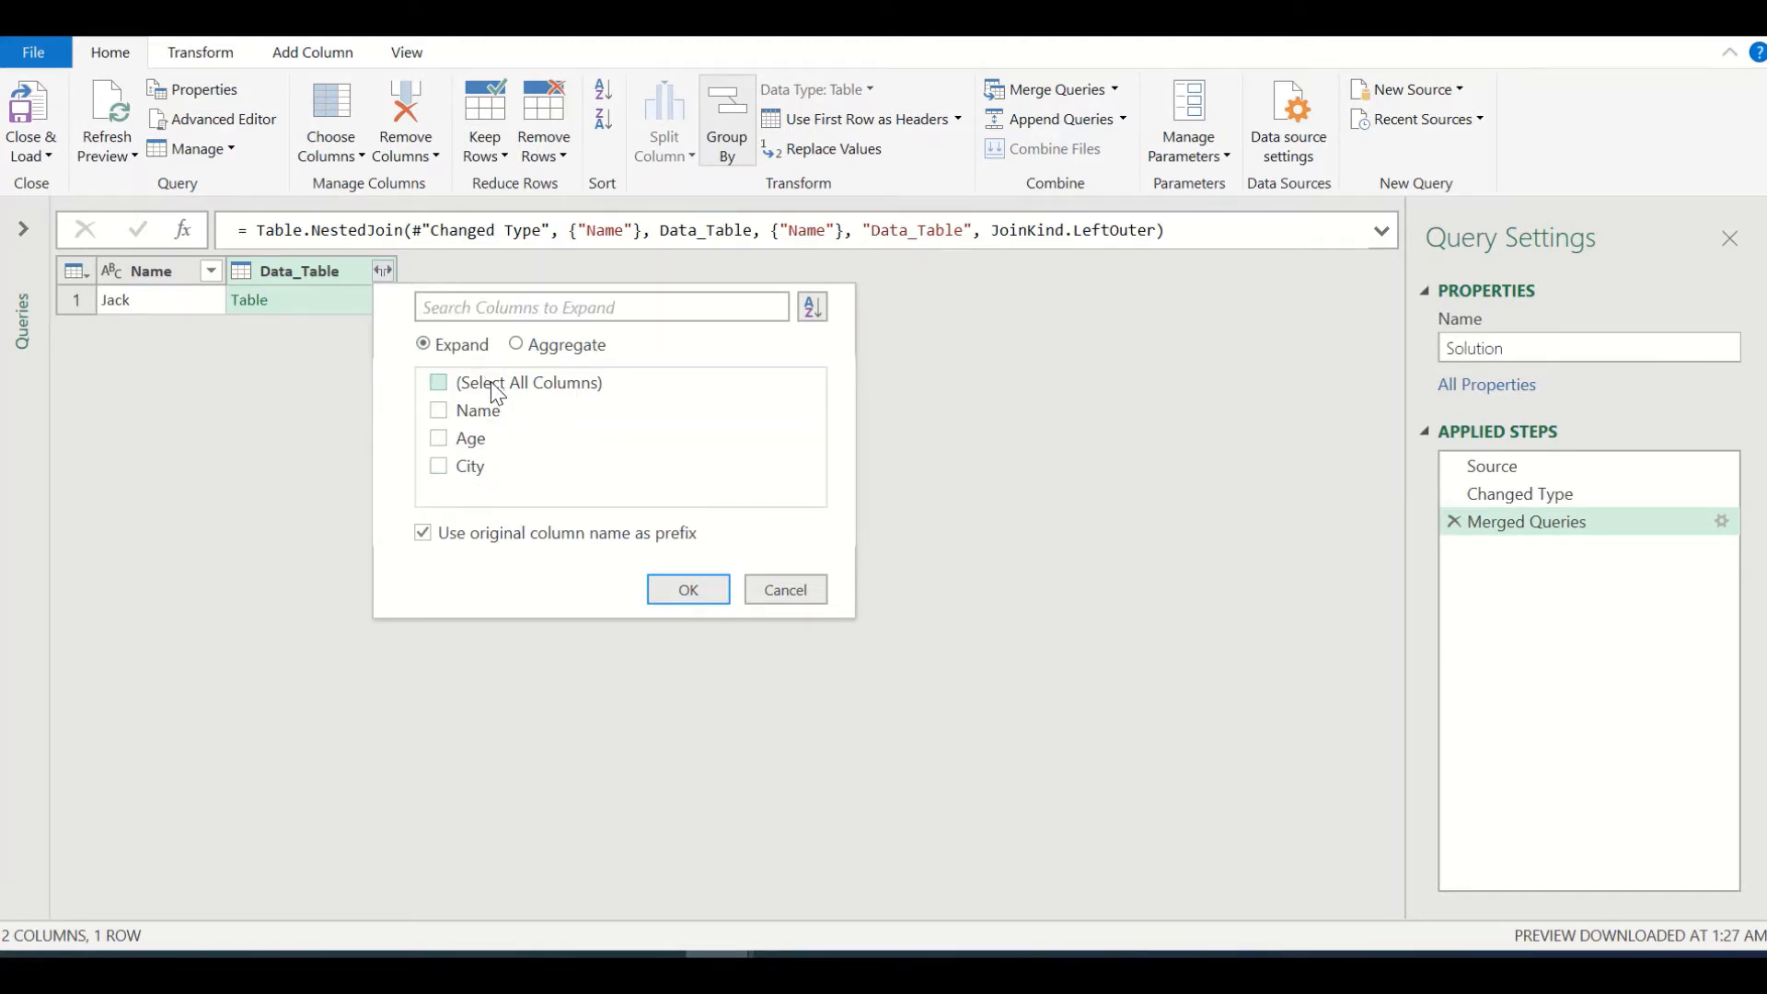
click(447, 454)
click(423, 536)
click(687, 592)
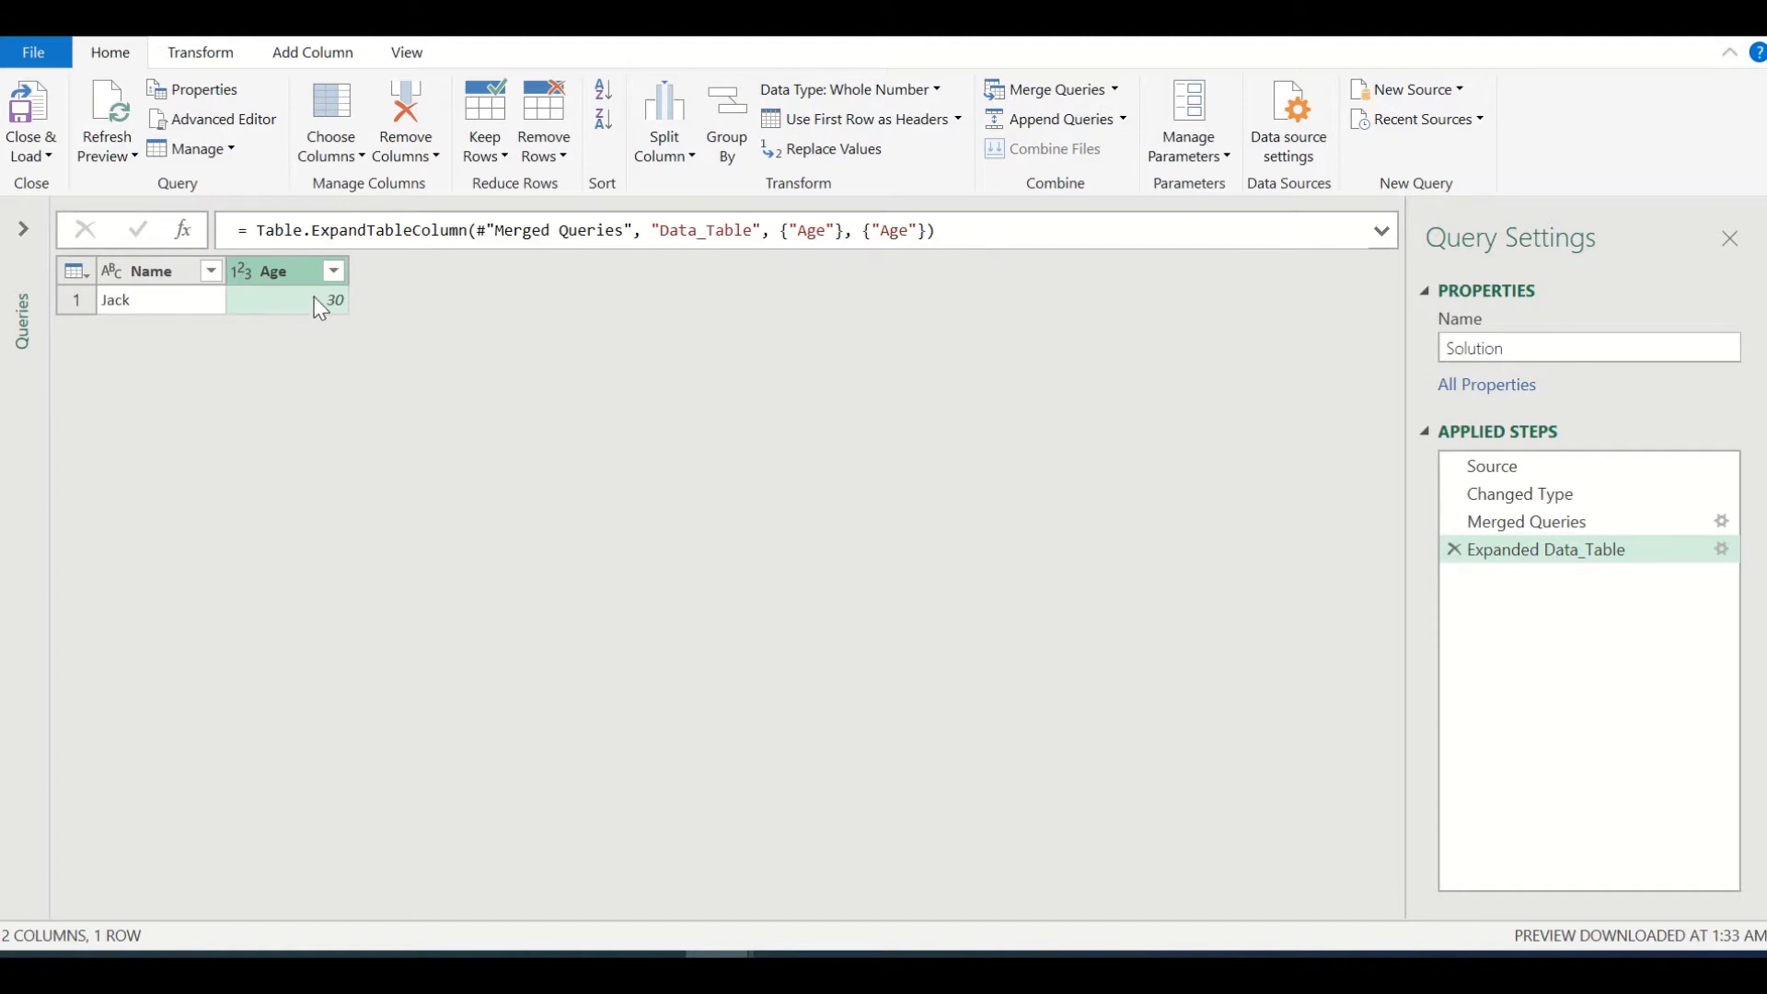
Step: Close and load the edited Solution query, and load it as a table into the existing worksheet at H4
click(32, 155)
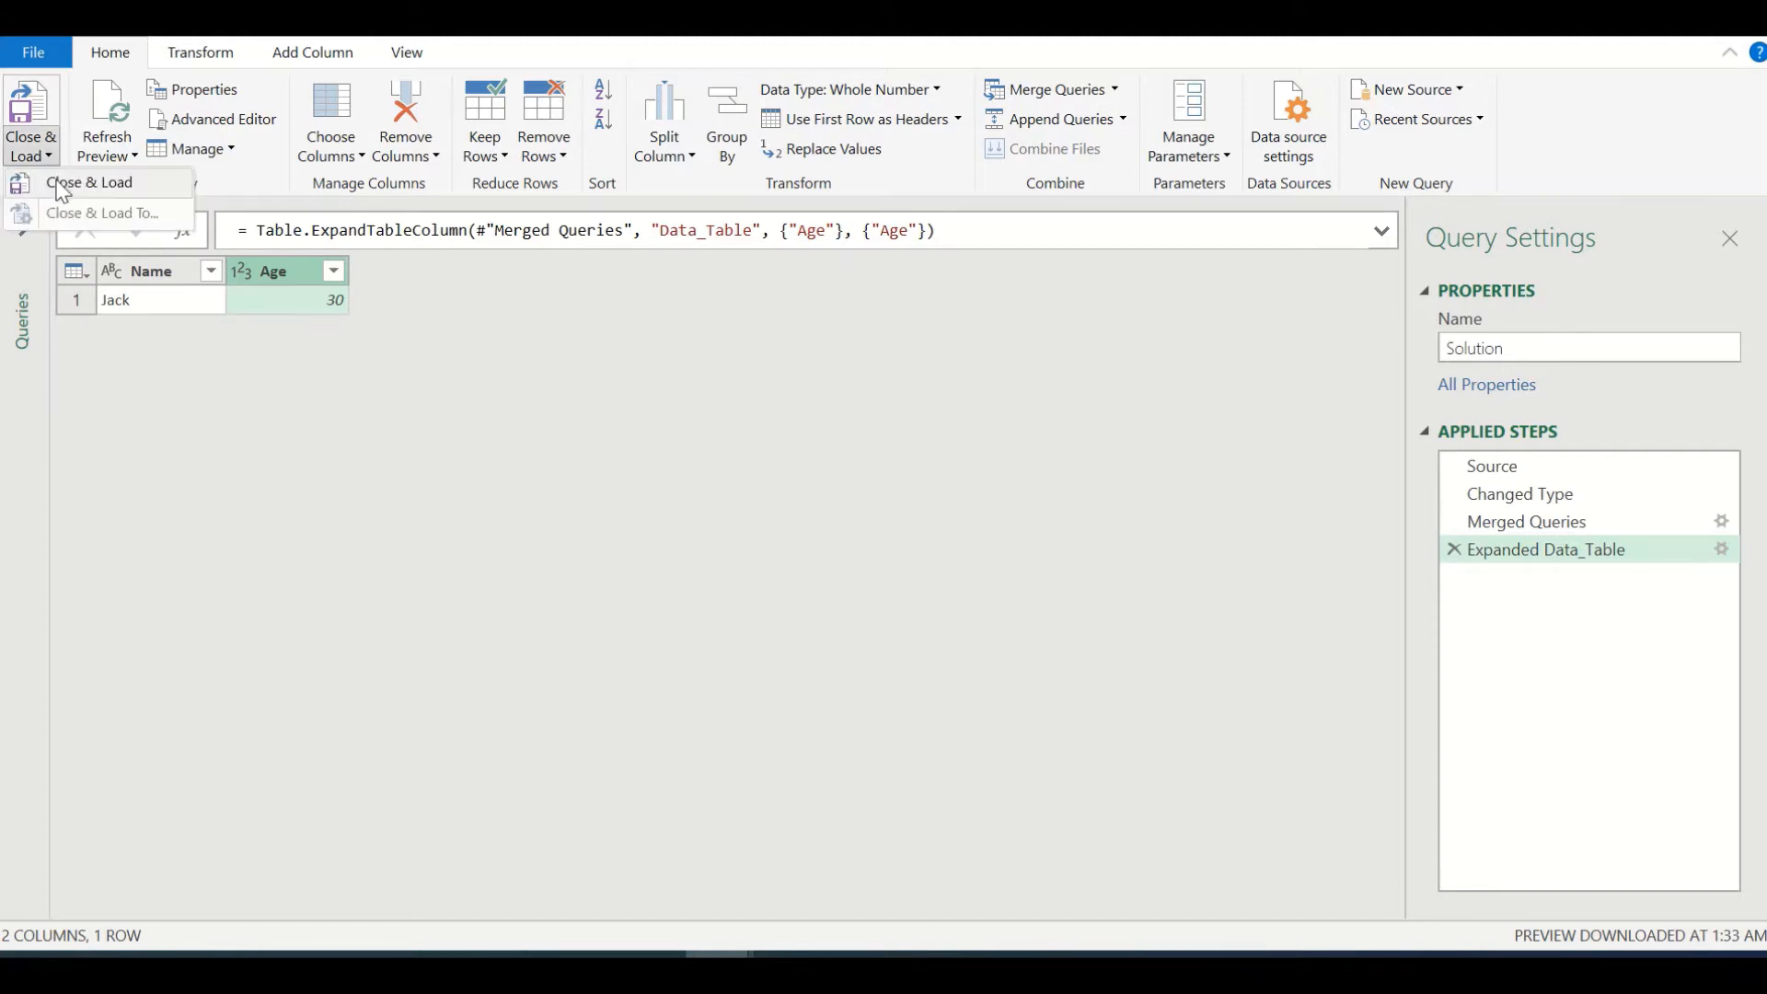
click(63, 188)
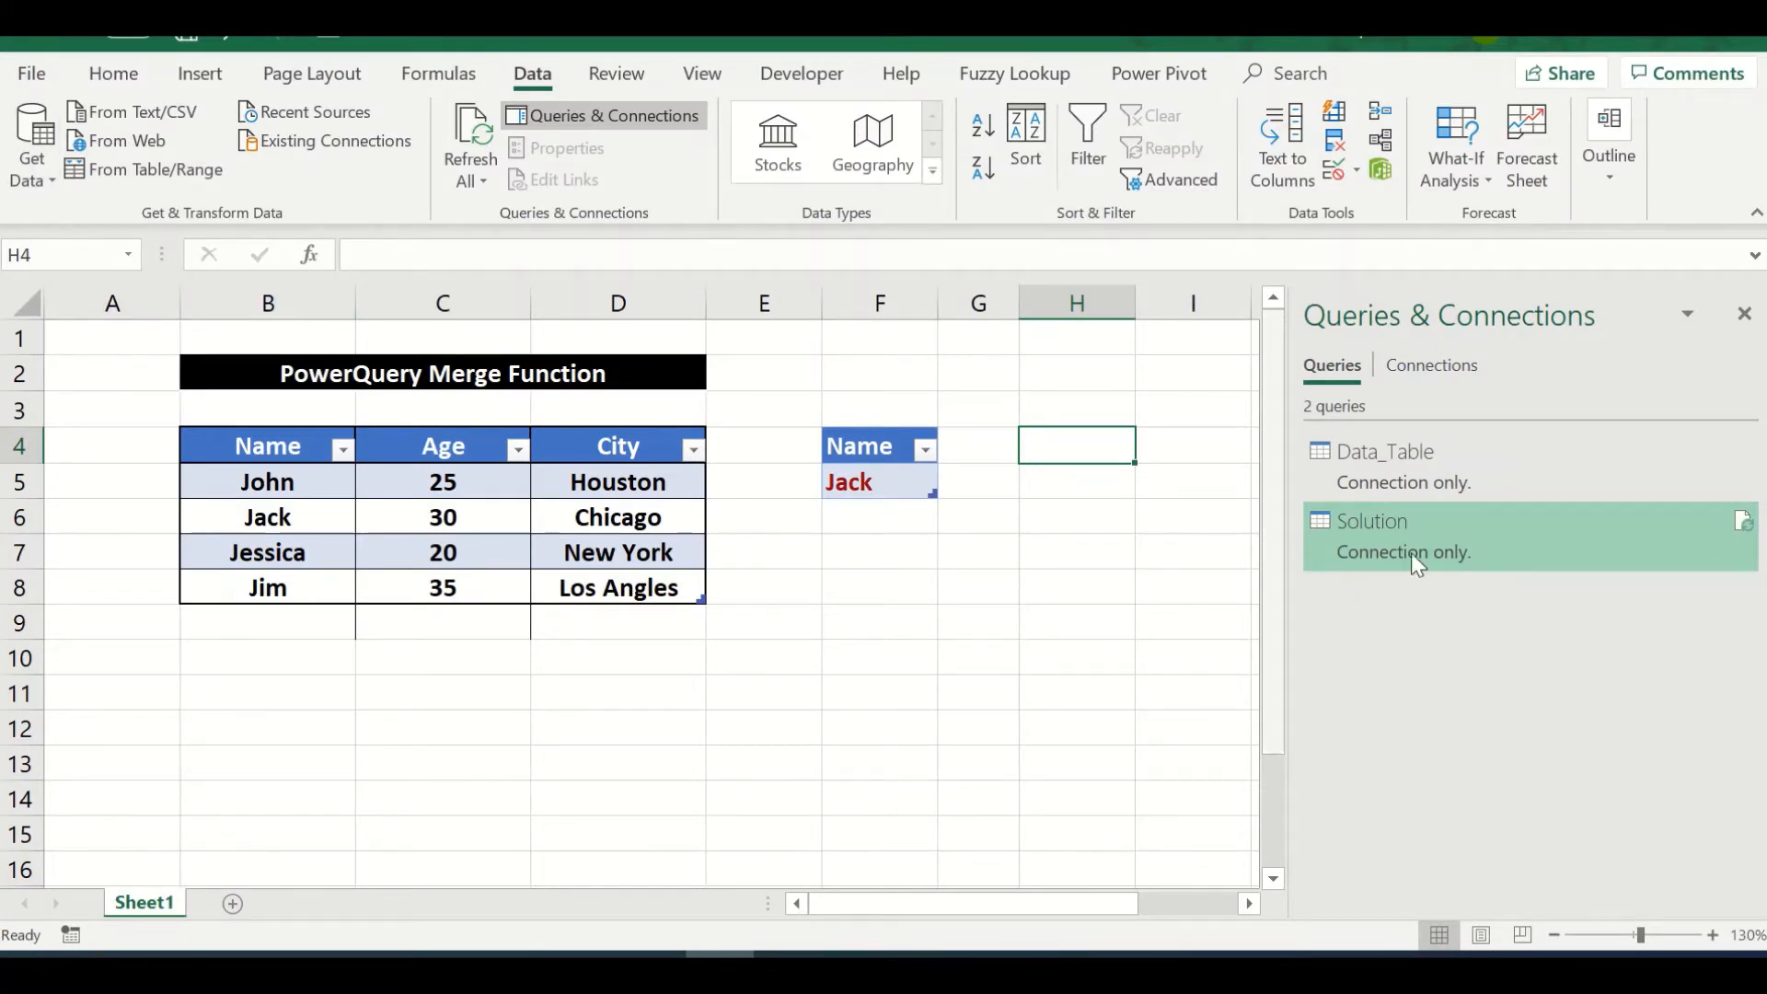
mouse_move(1450, 552)
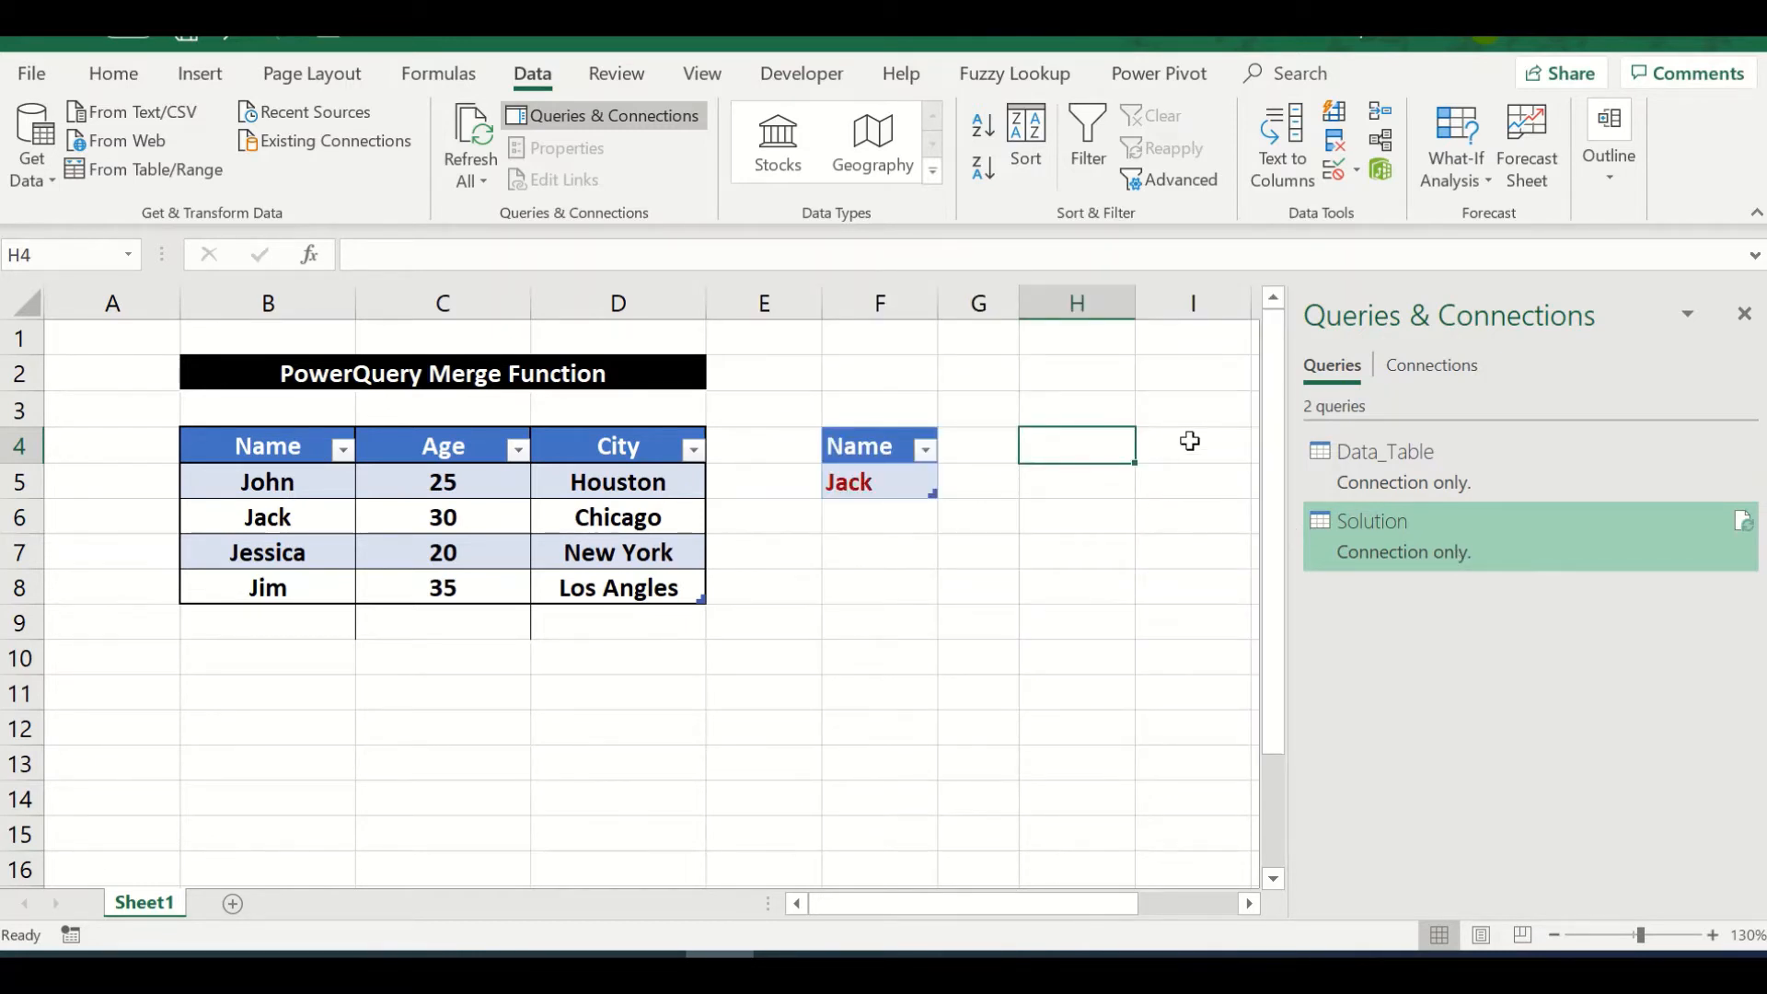
right_click(1482, 543)
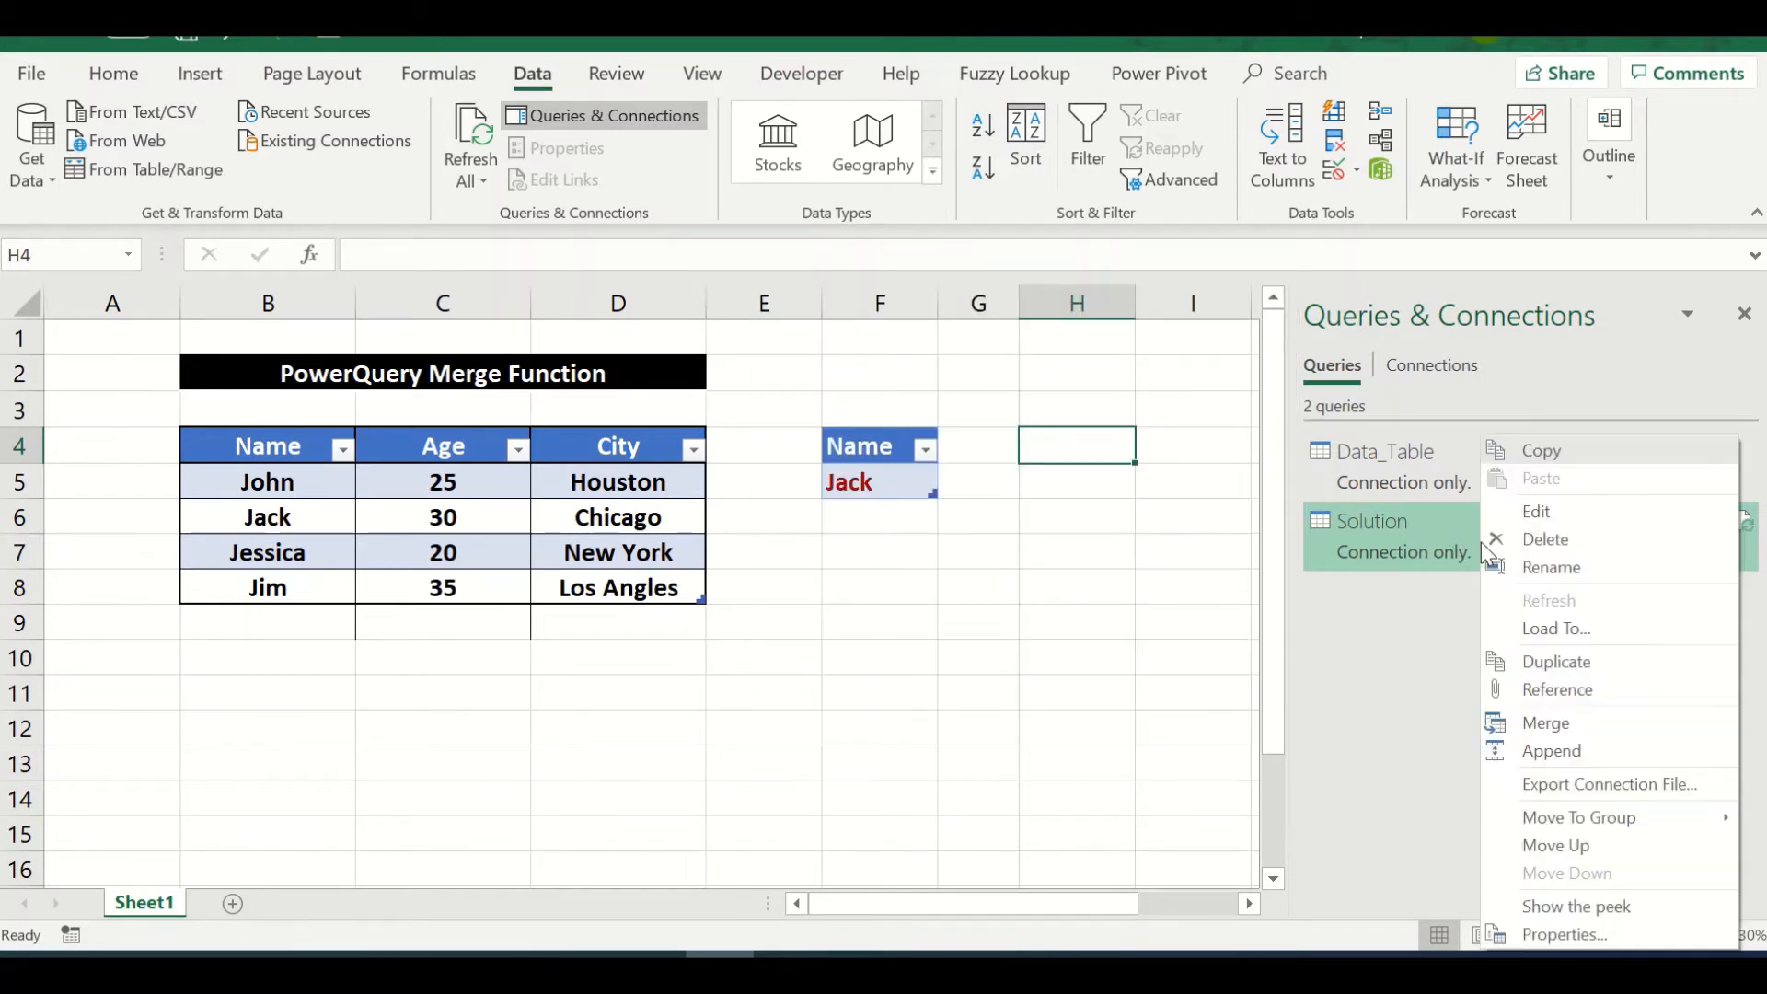
click(1575, 628)
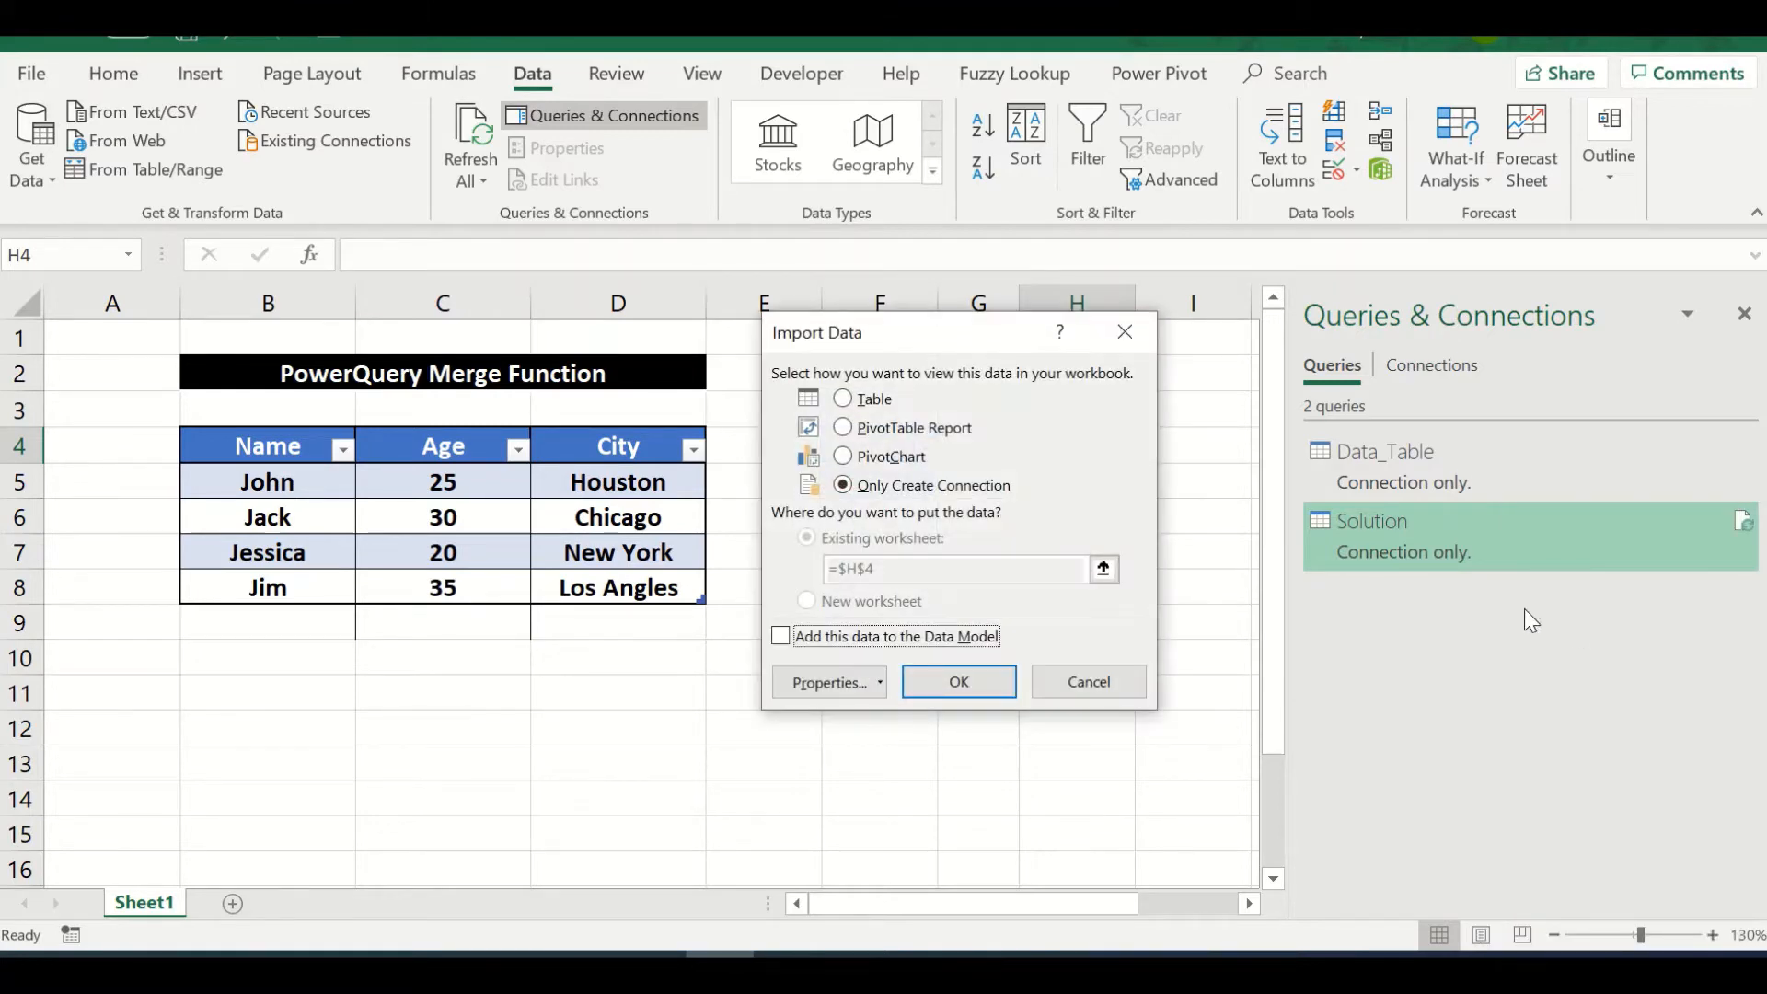
click(883, 400)
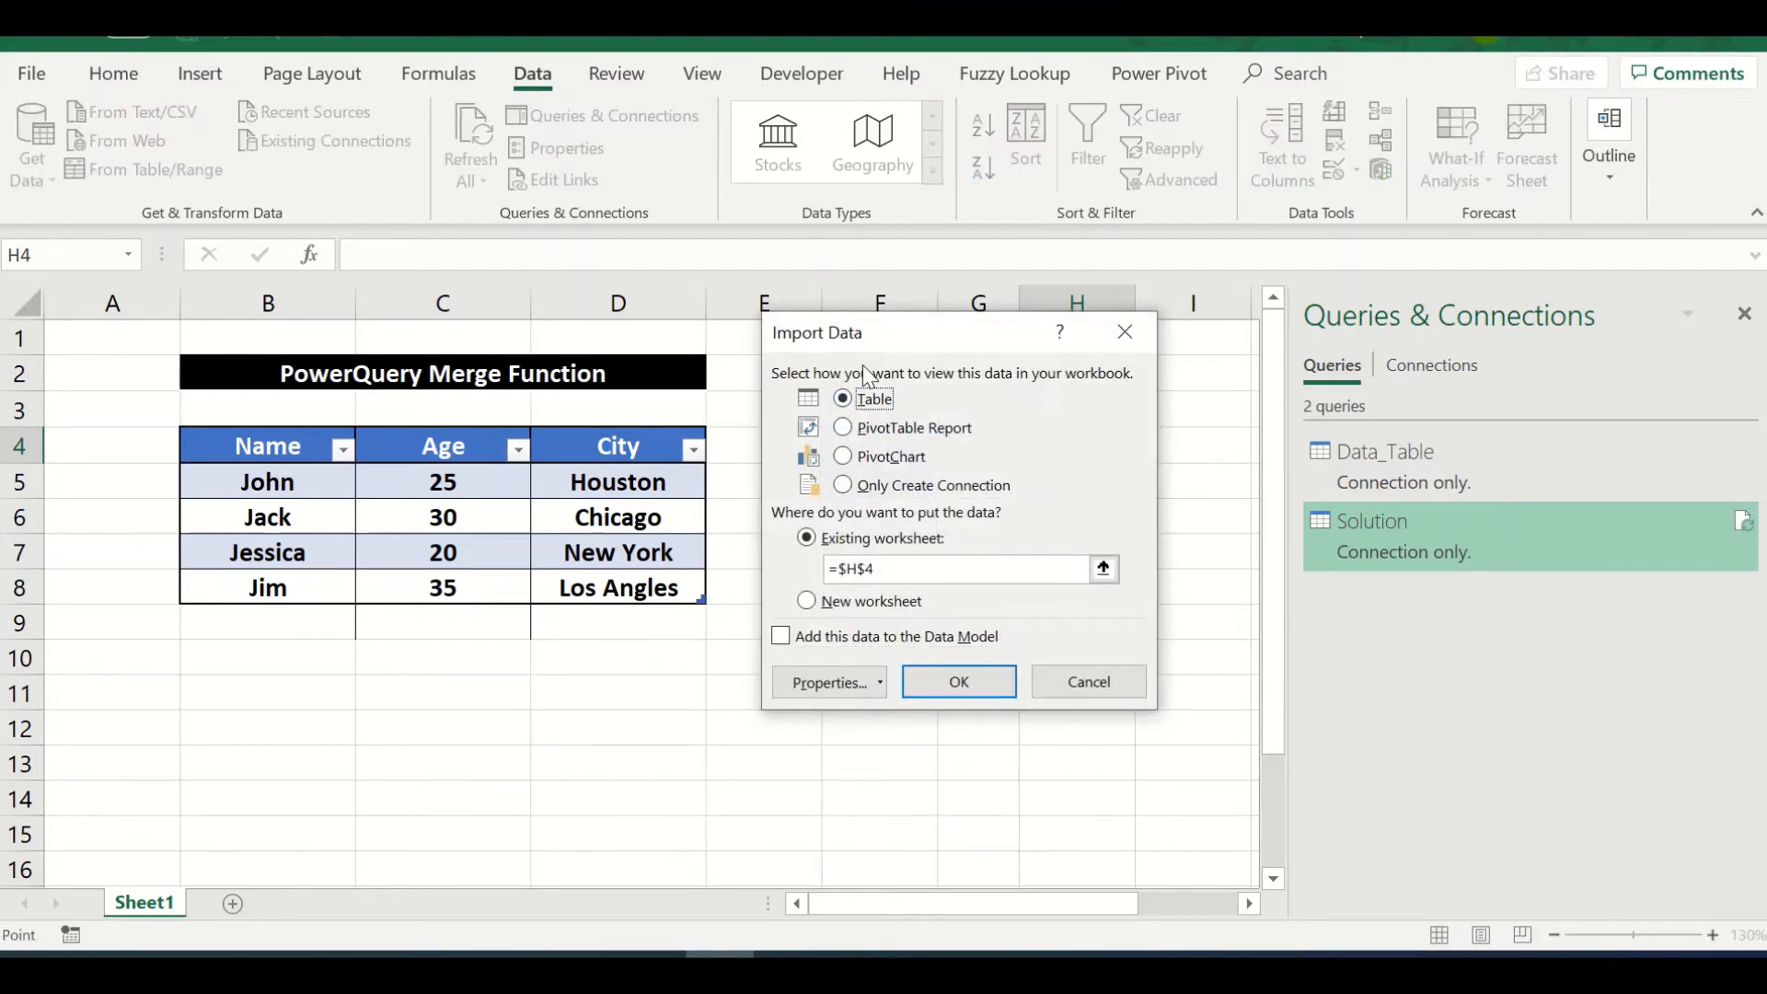
drag(863, 345, 384, 333)
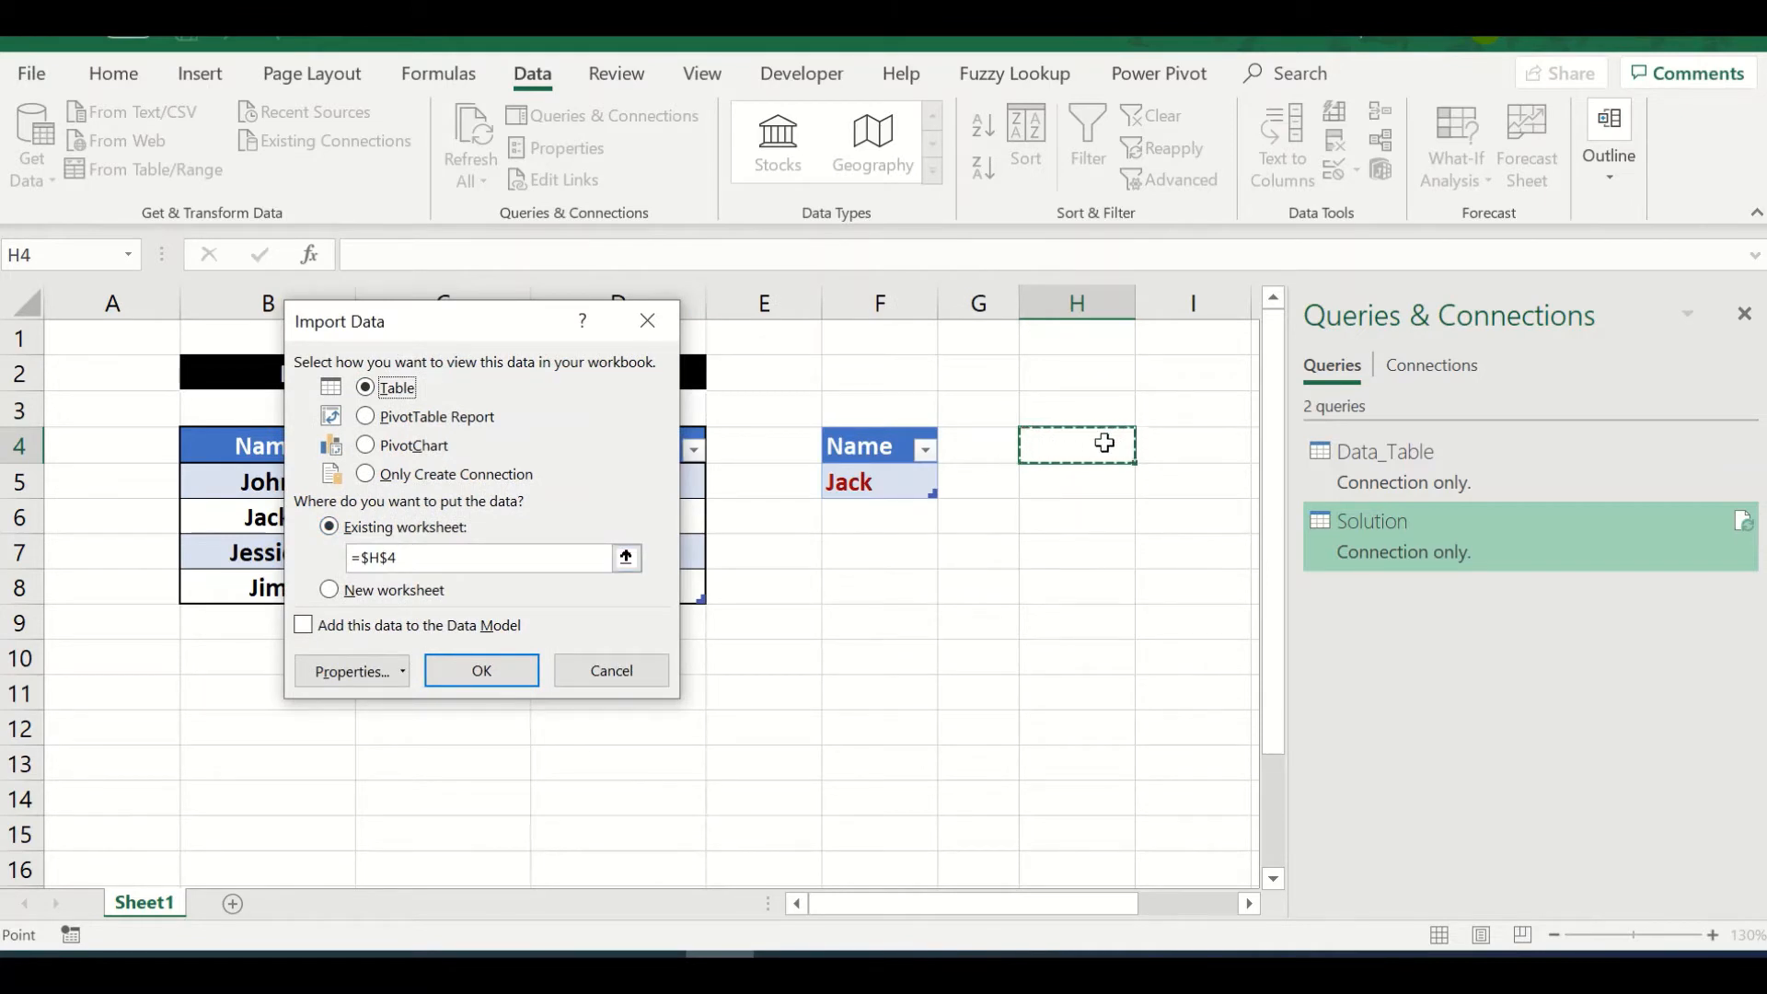
click(479, 670)
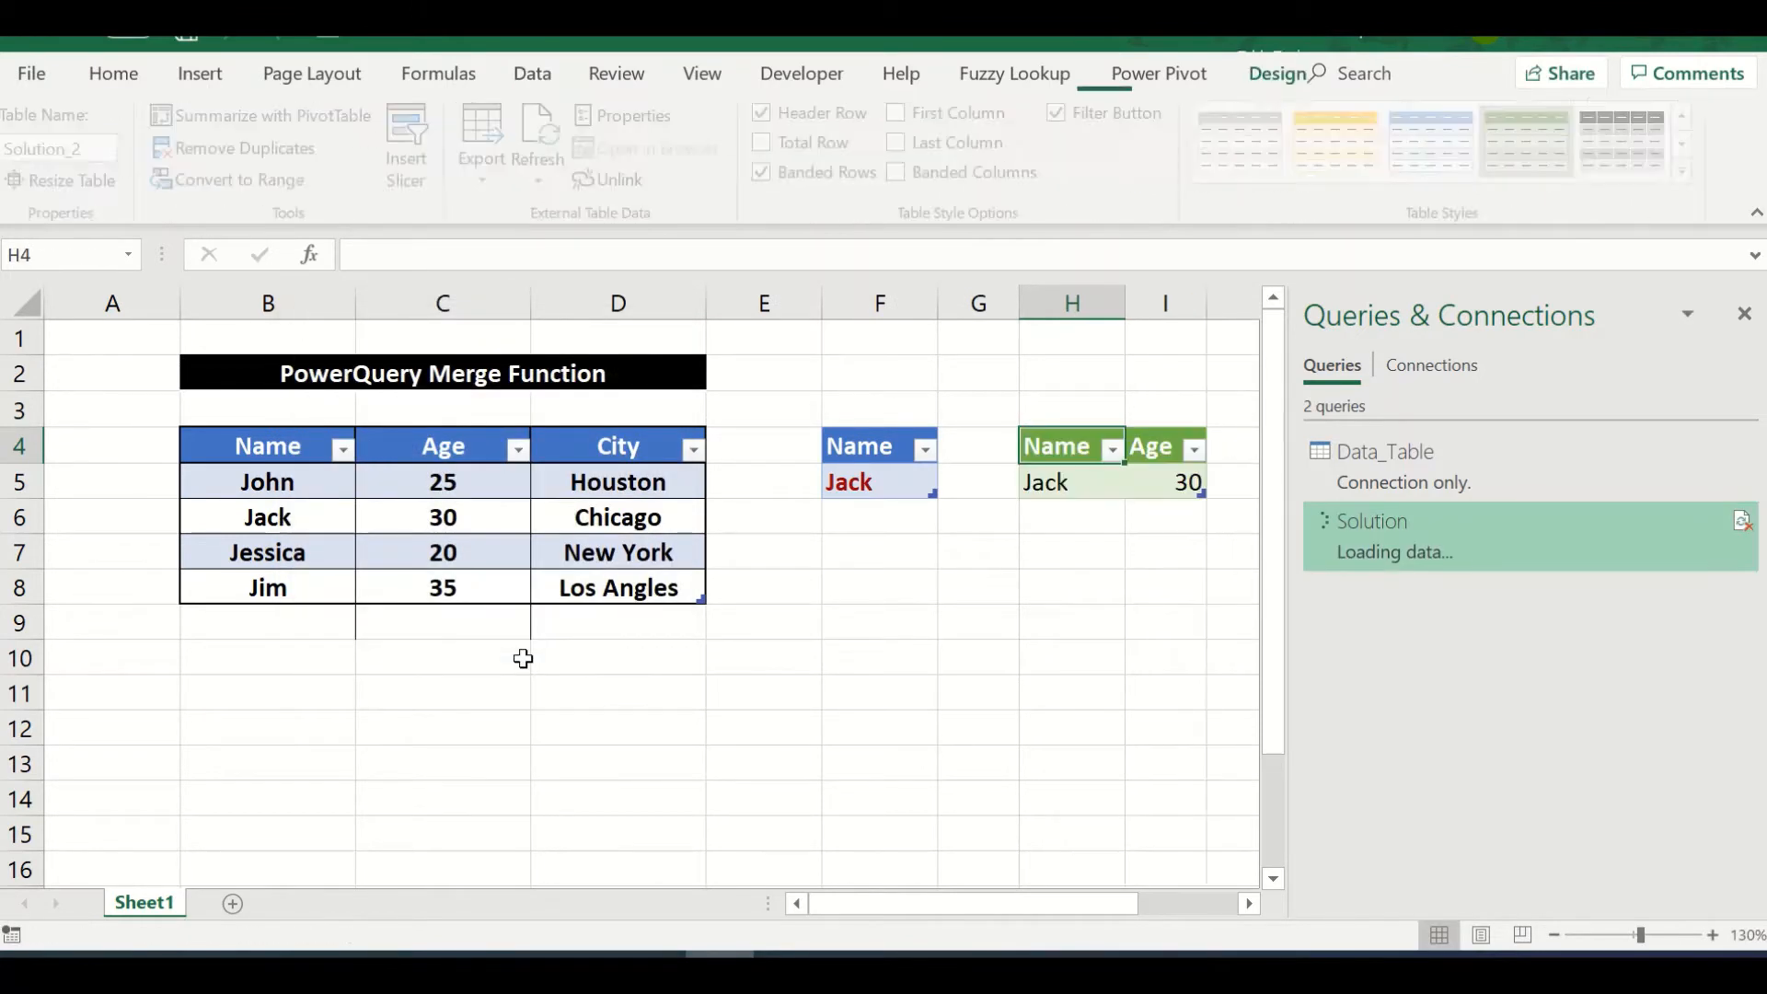
Step: Close the list of queries and check the loaded table's name and age against the matching row in Data_Table
click(1745, 315)
click(1196, 589)
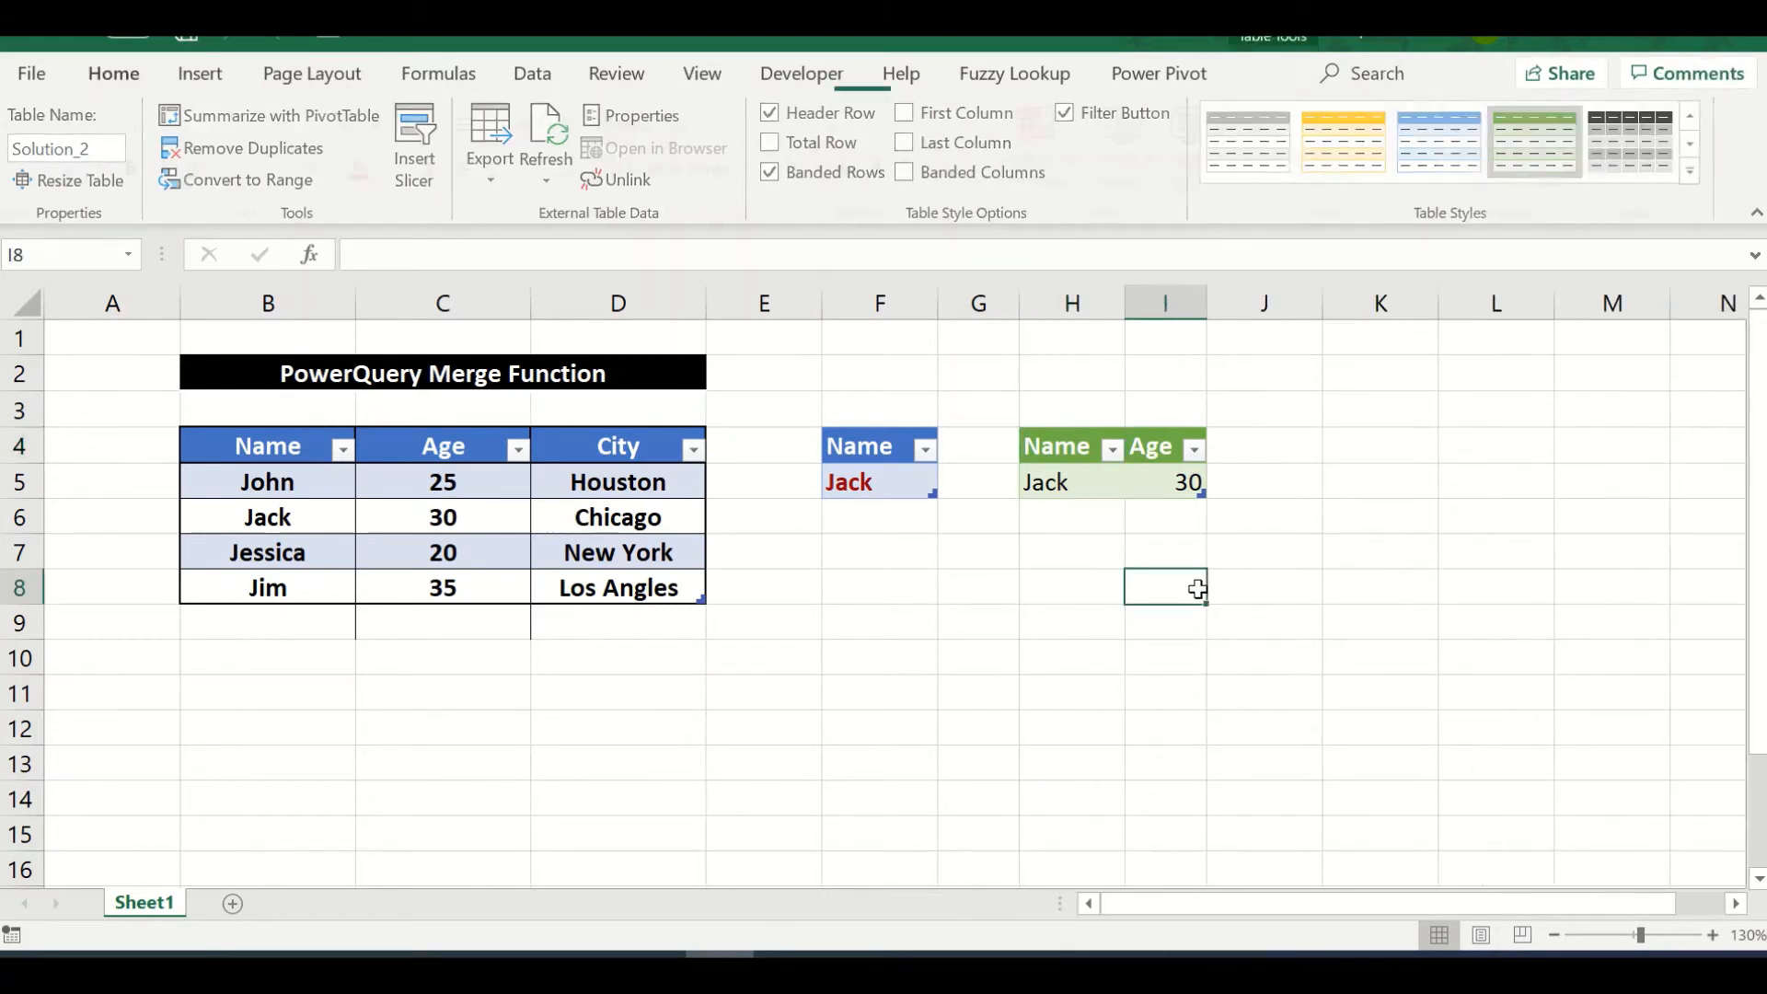
click(1068, 490)
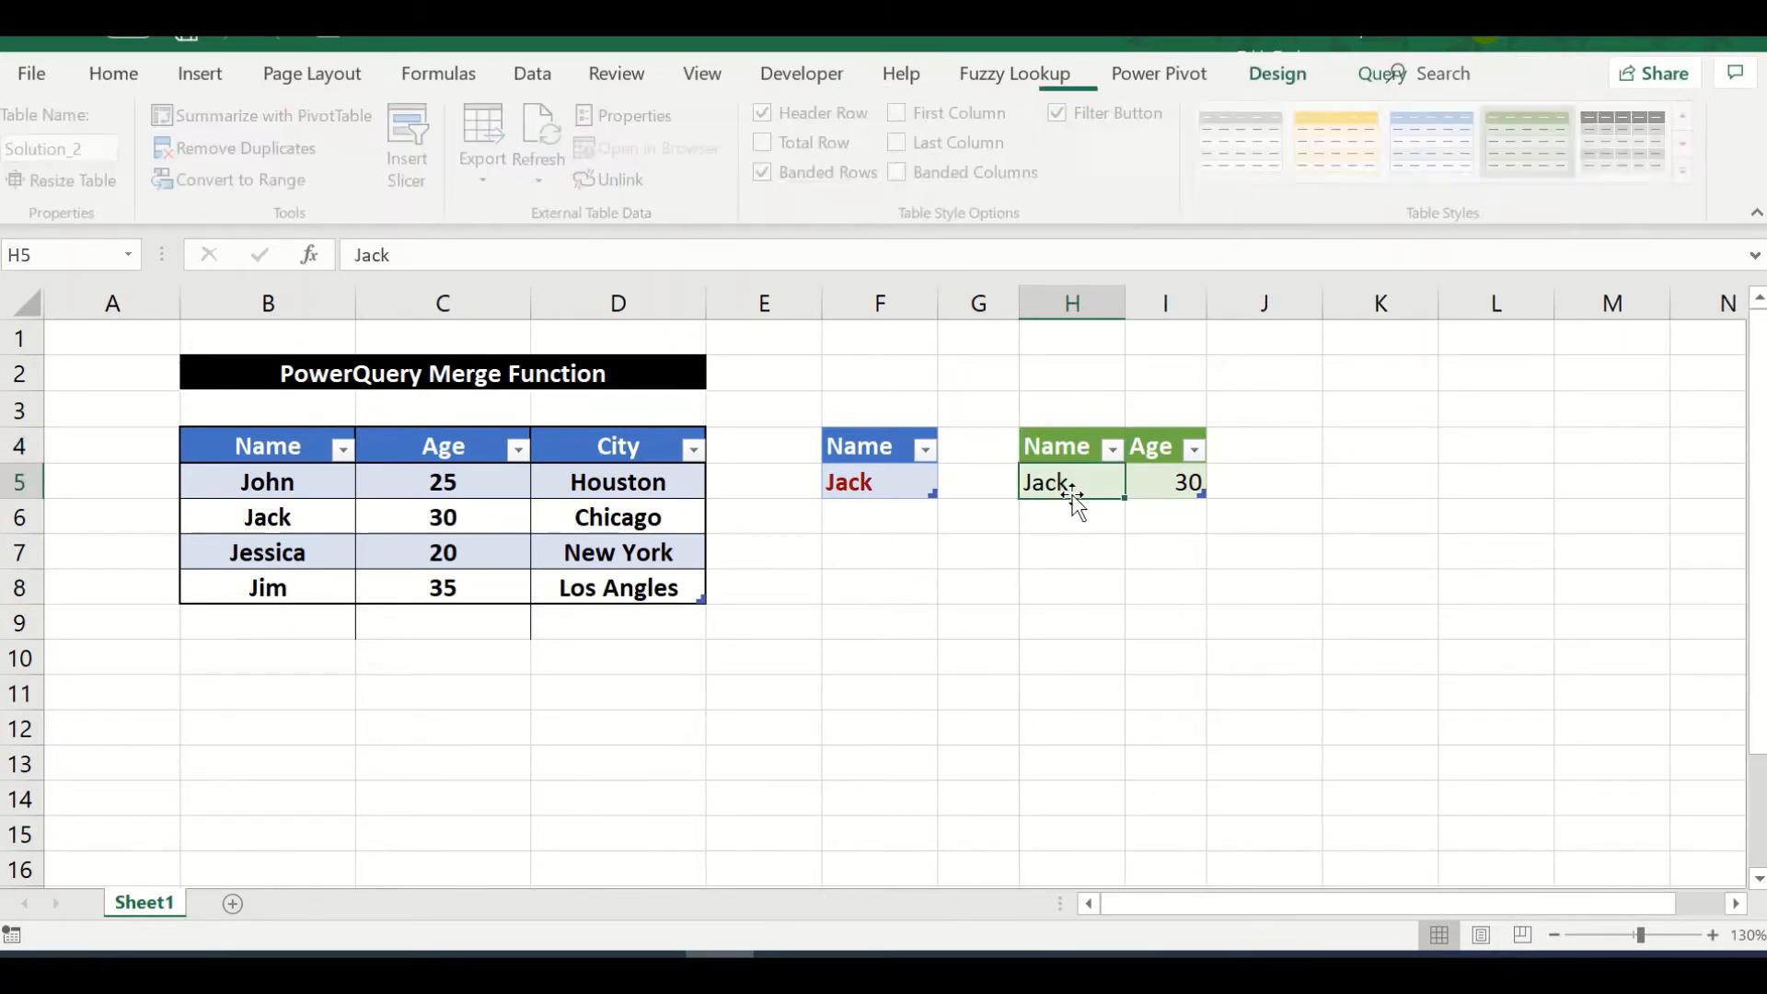
click(287, 521)
click(465, 518)
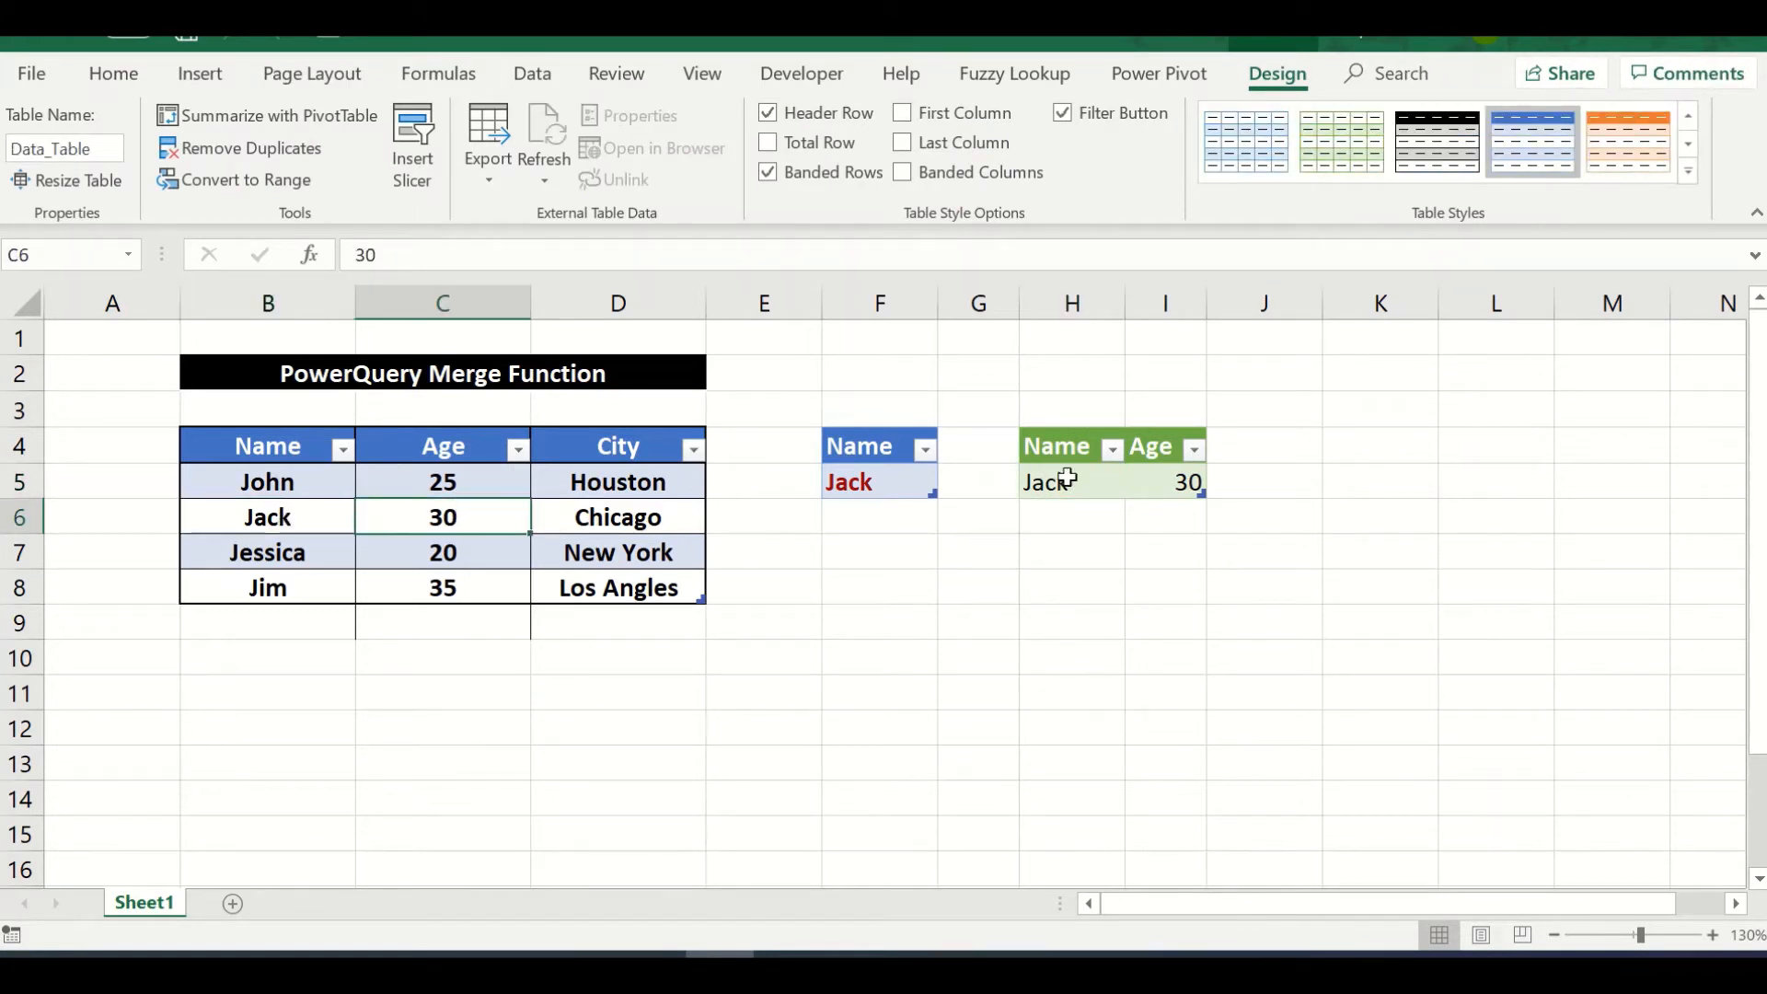
click(1157, 497)
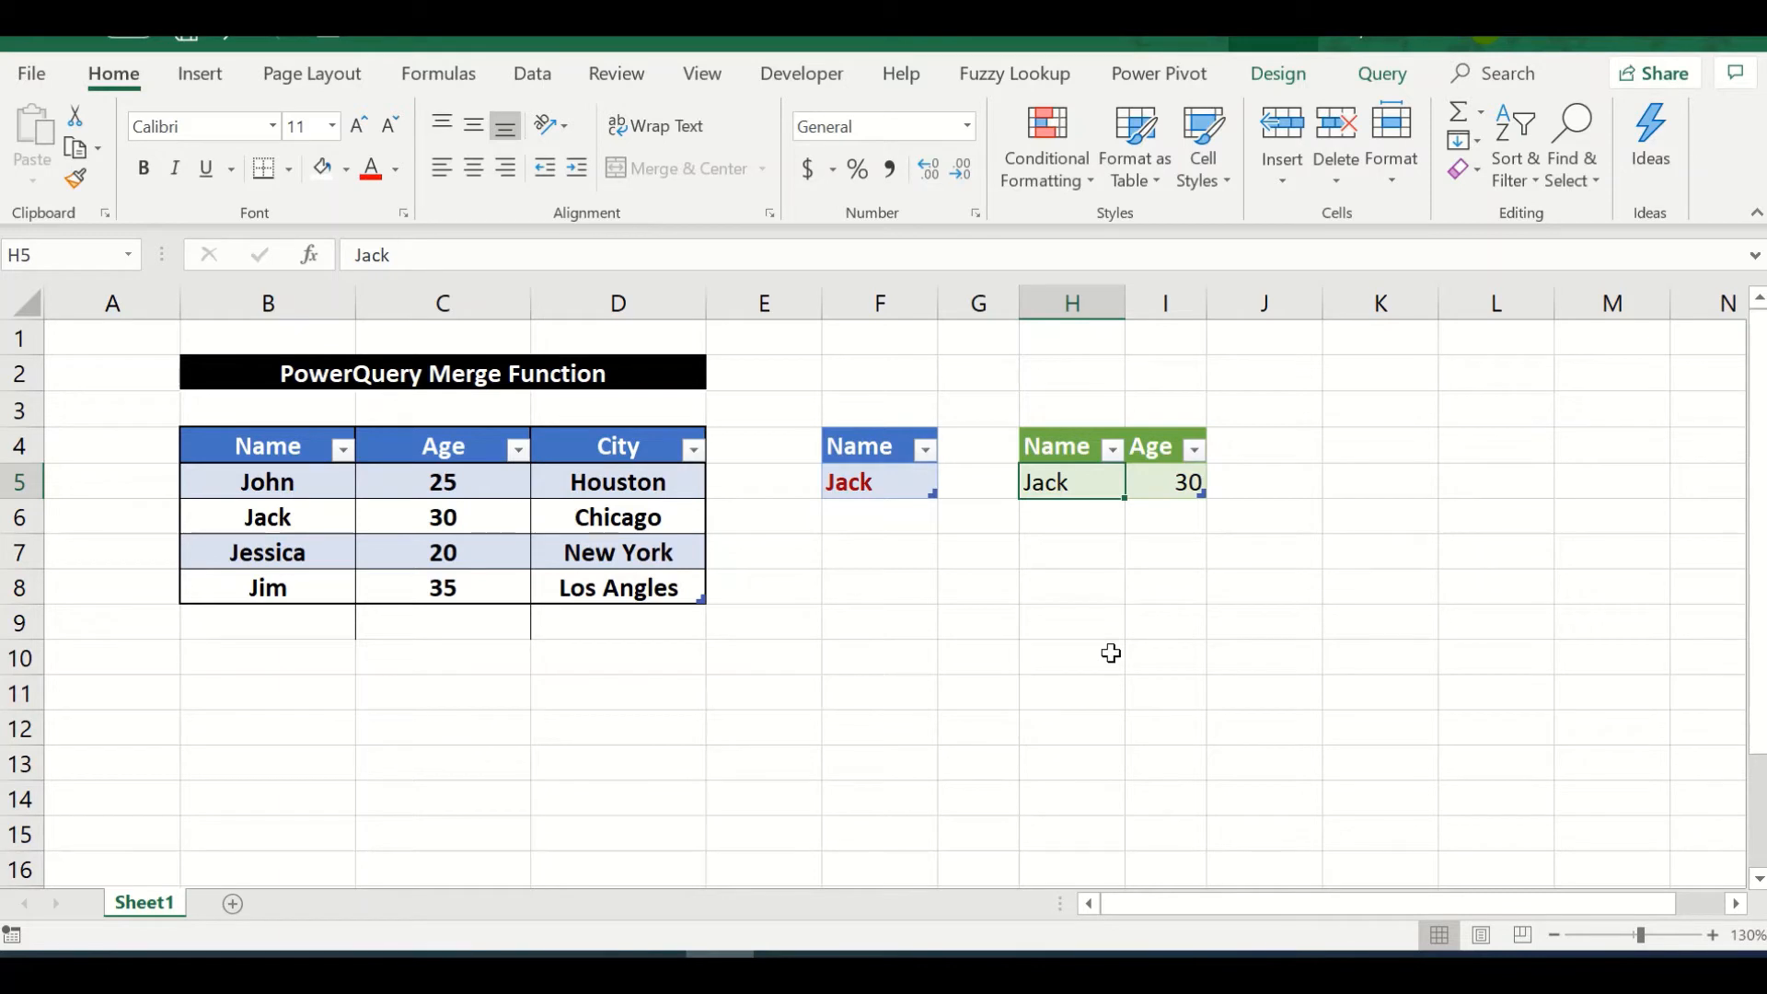
Step: Replace the lookup name in F5 with the name from cell B7 of Data_Table
click(886, 484)
text(J)
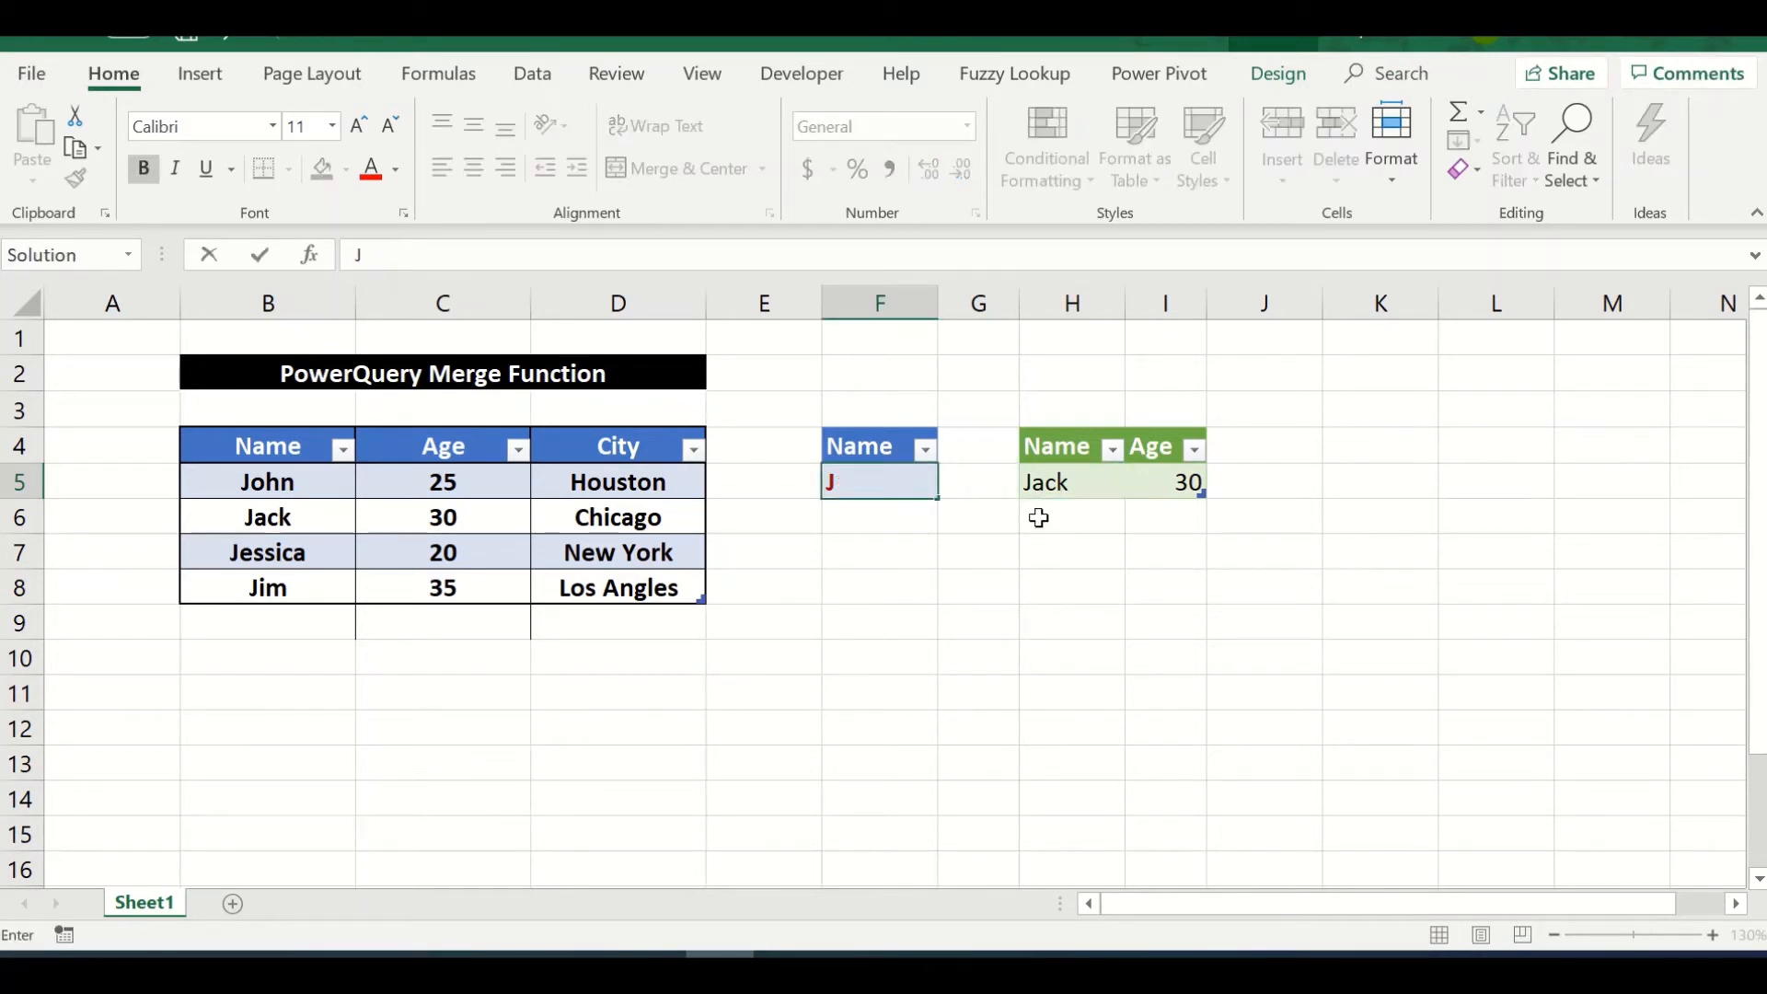
text(essica)
click(1082, 543)
Step: Refresh the result table at H4 and compare its age with the matching row in Data_Table
click(1084, 488)
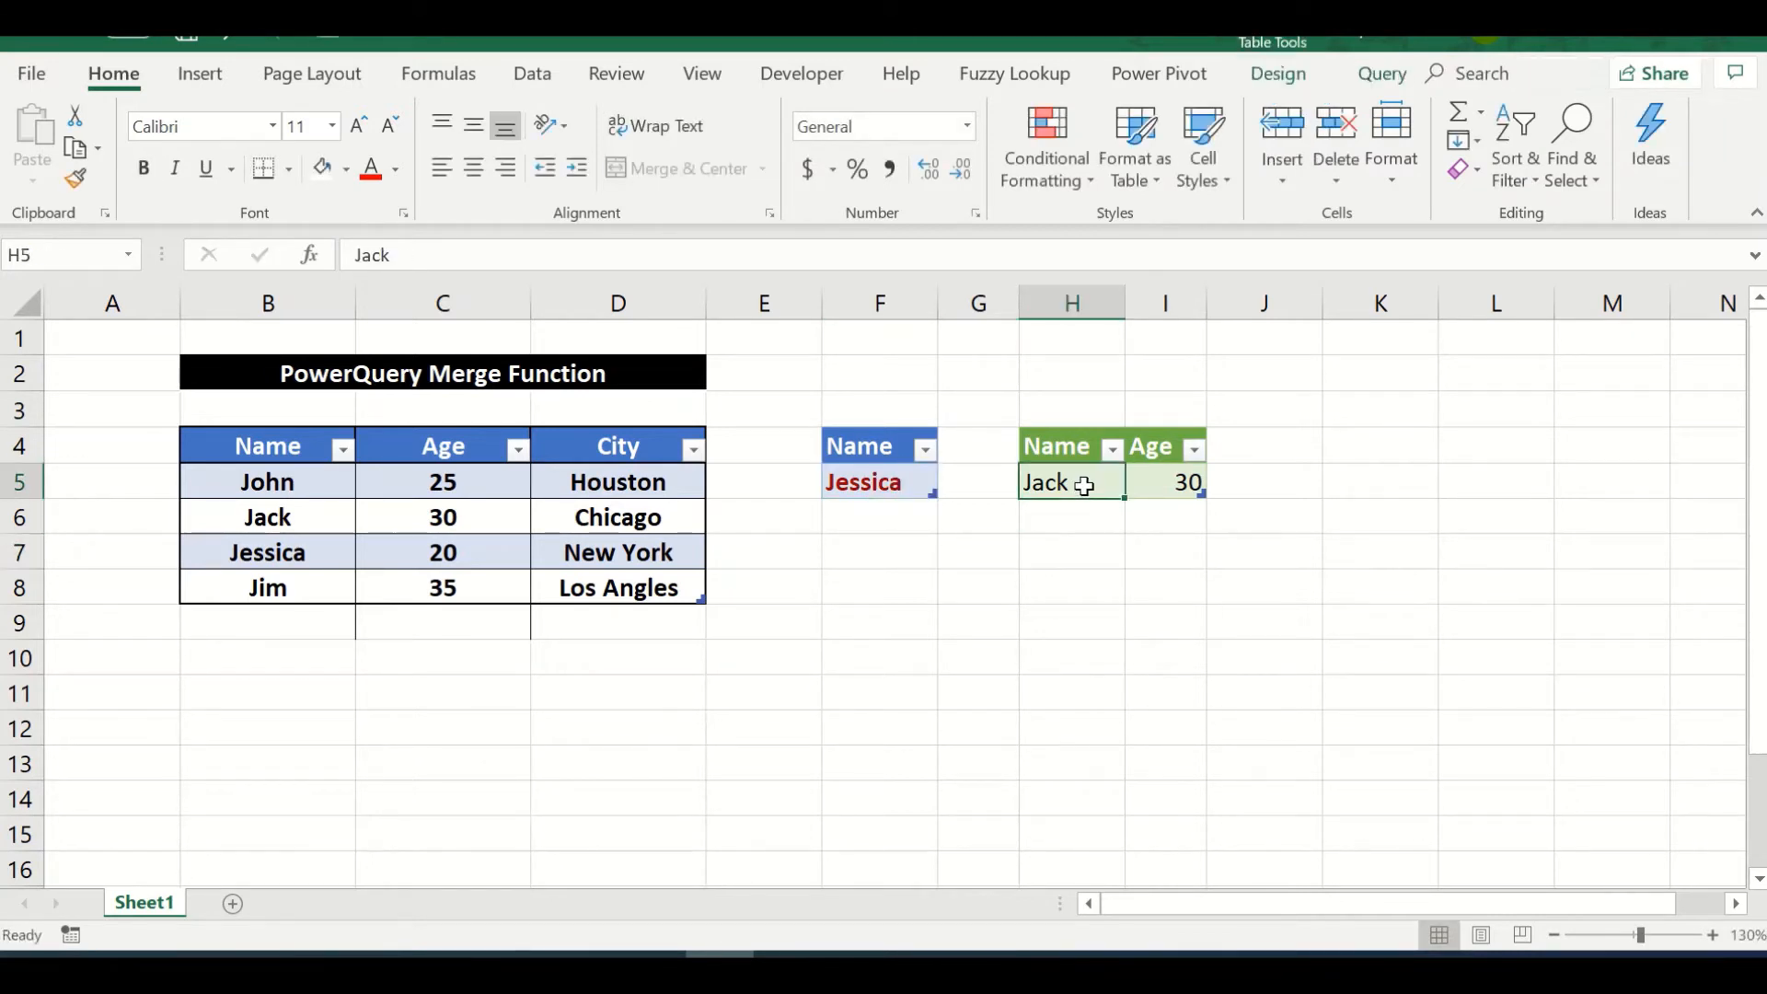
right_click(1155, 485)
click(1233, 482)
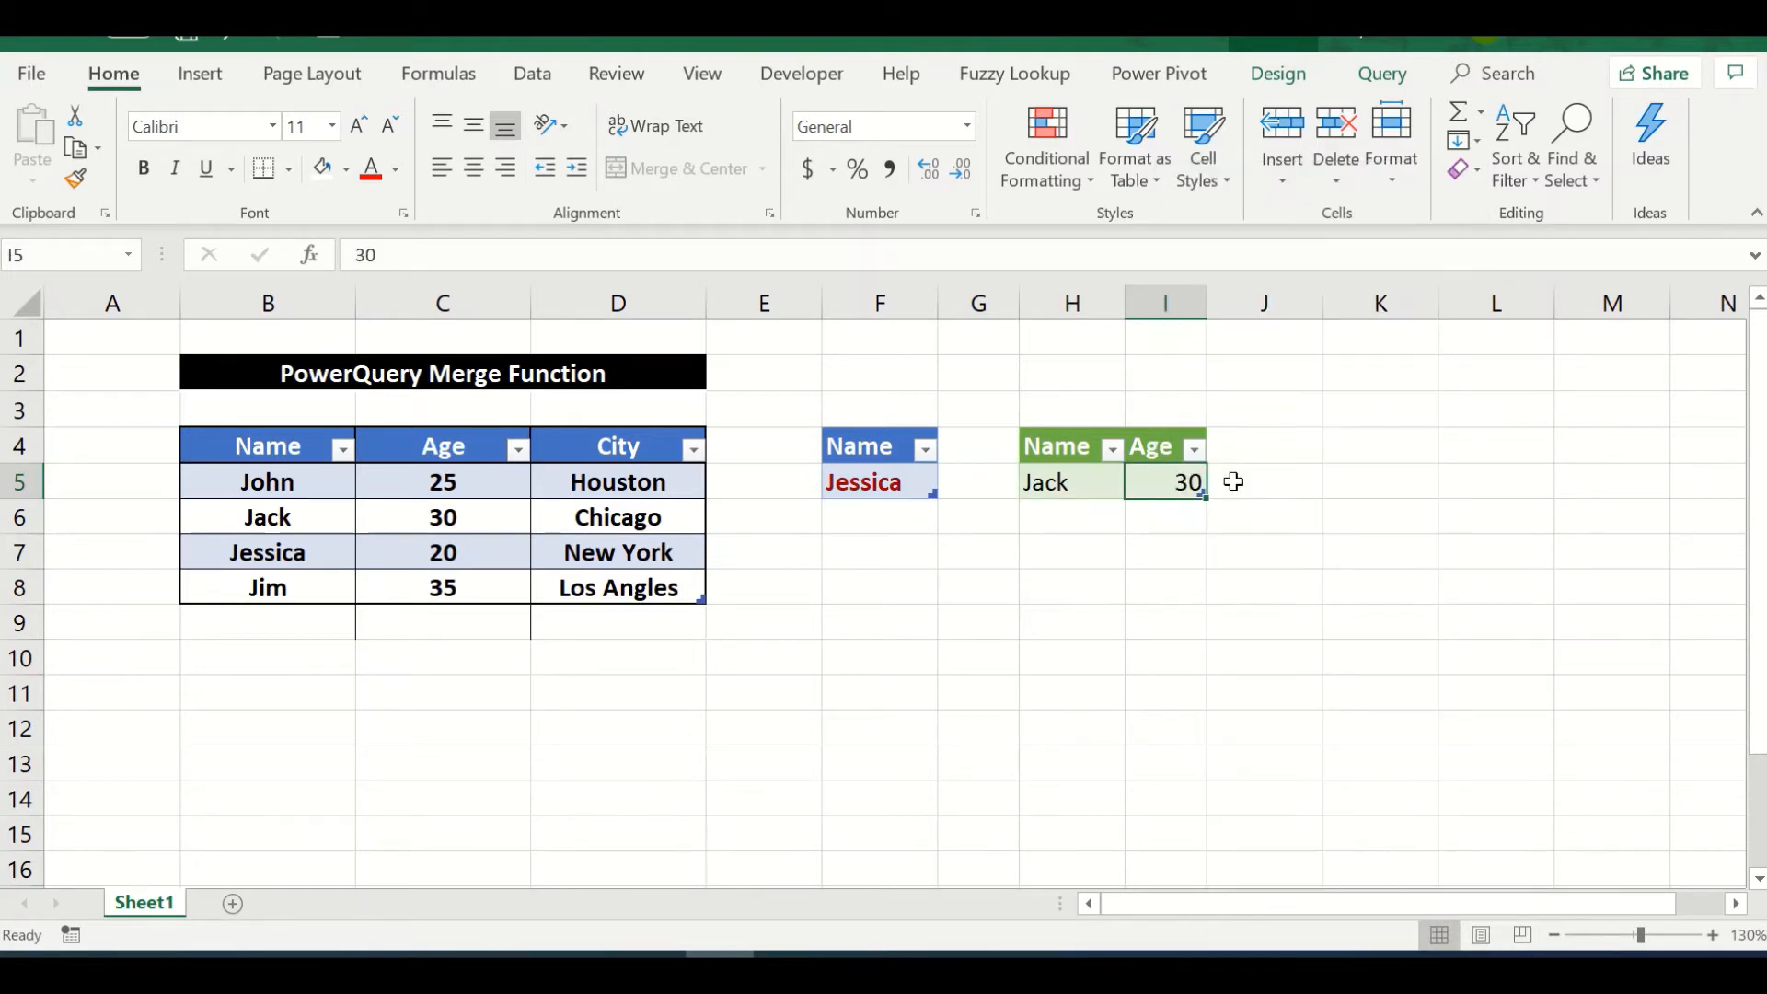
click(1151, 560)
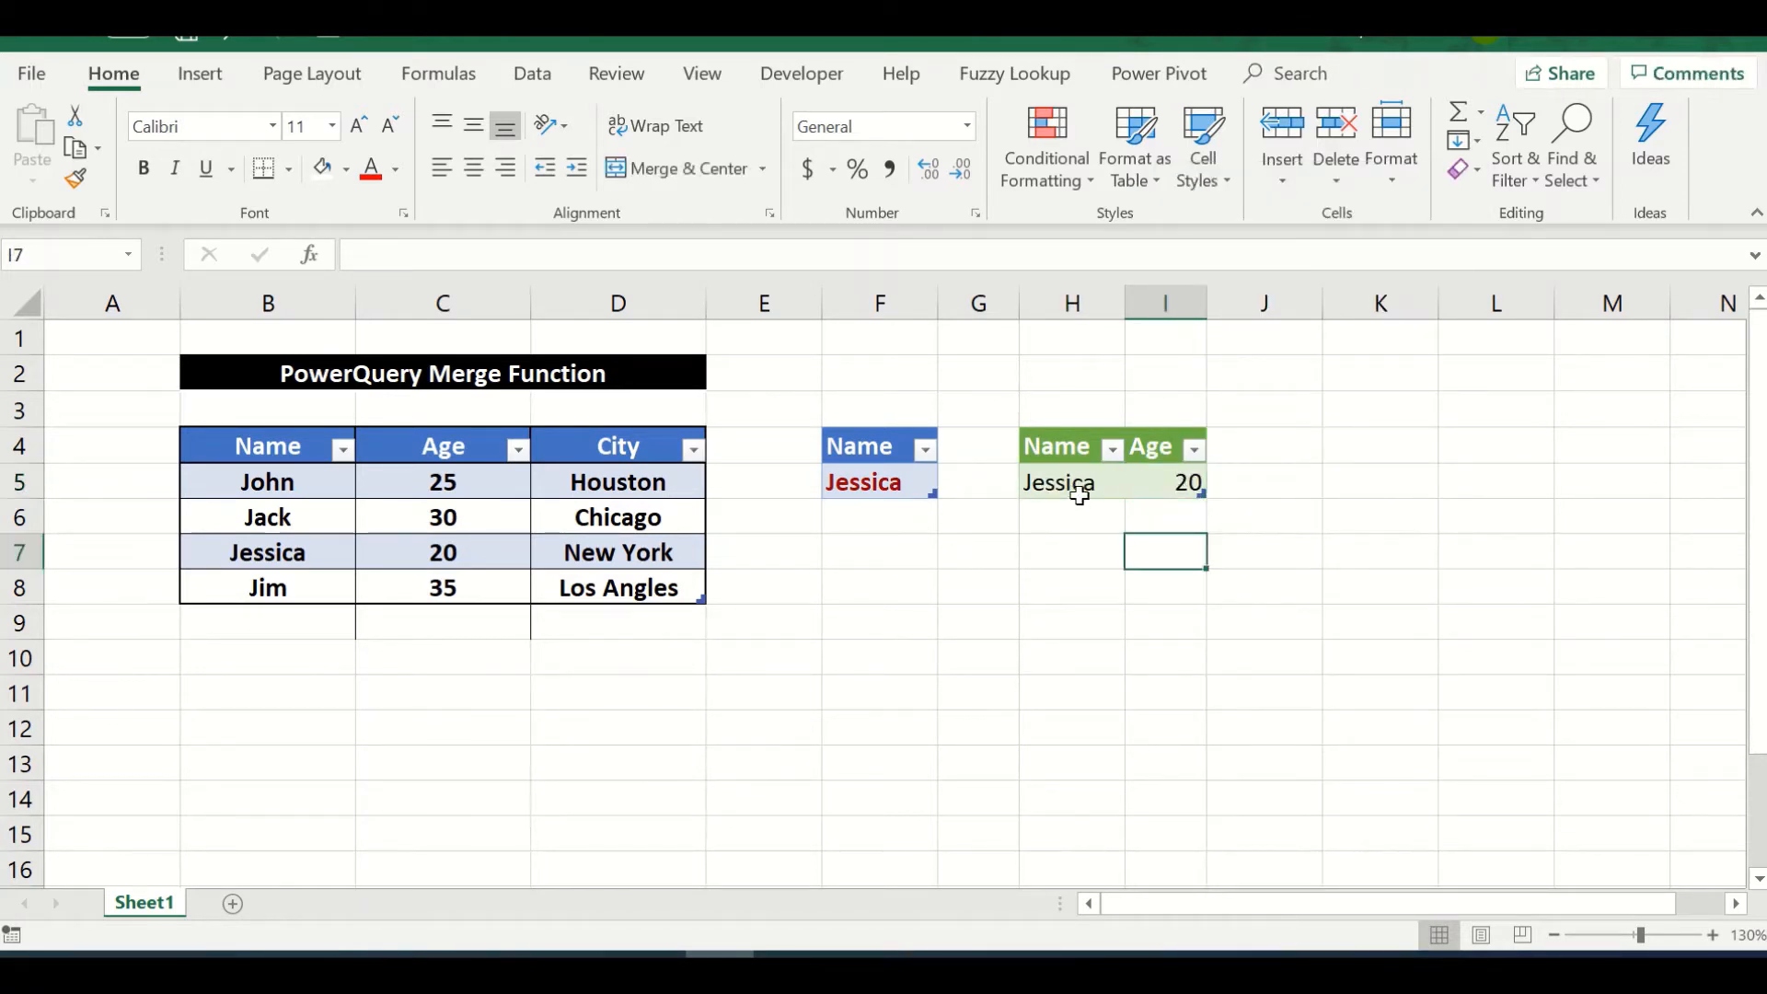
click(1079, 495)
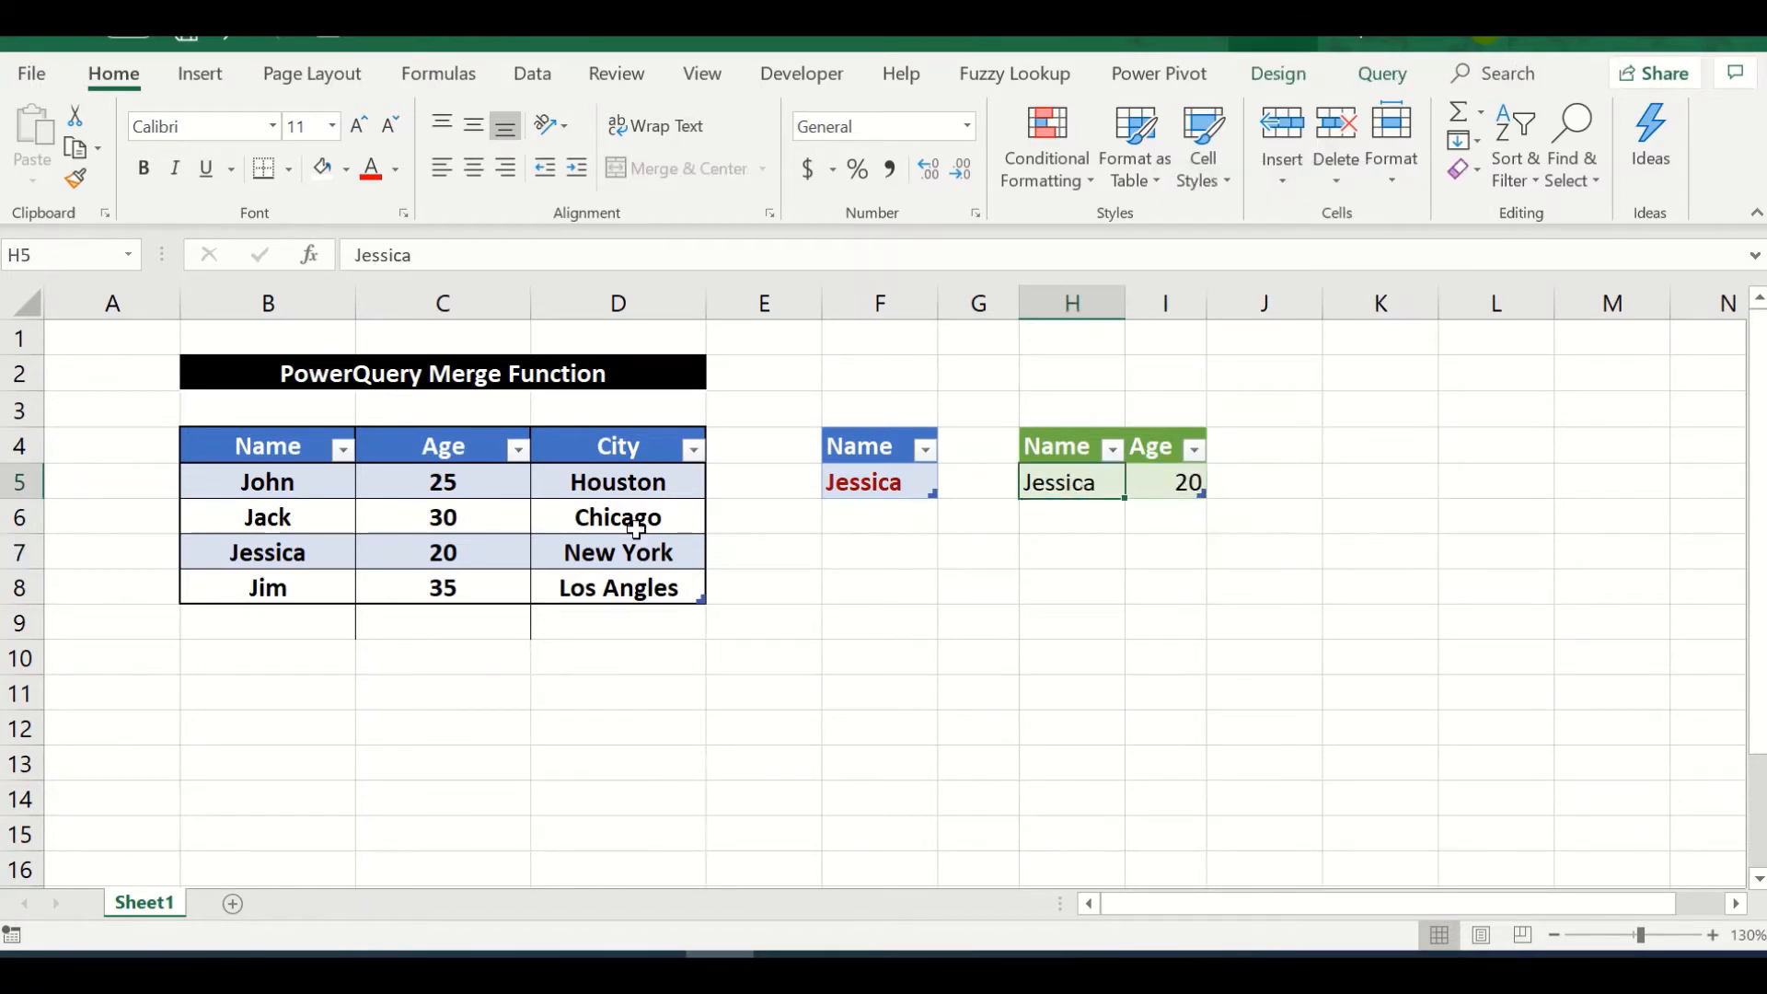
click(429, 565)
click(1187, 488)
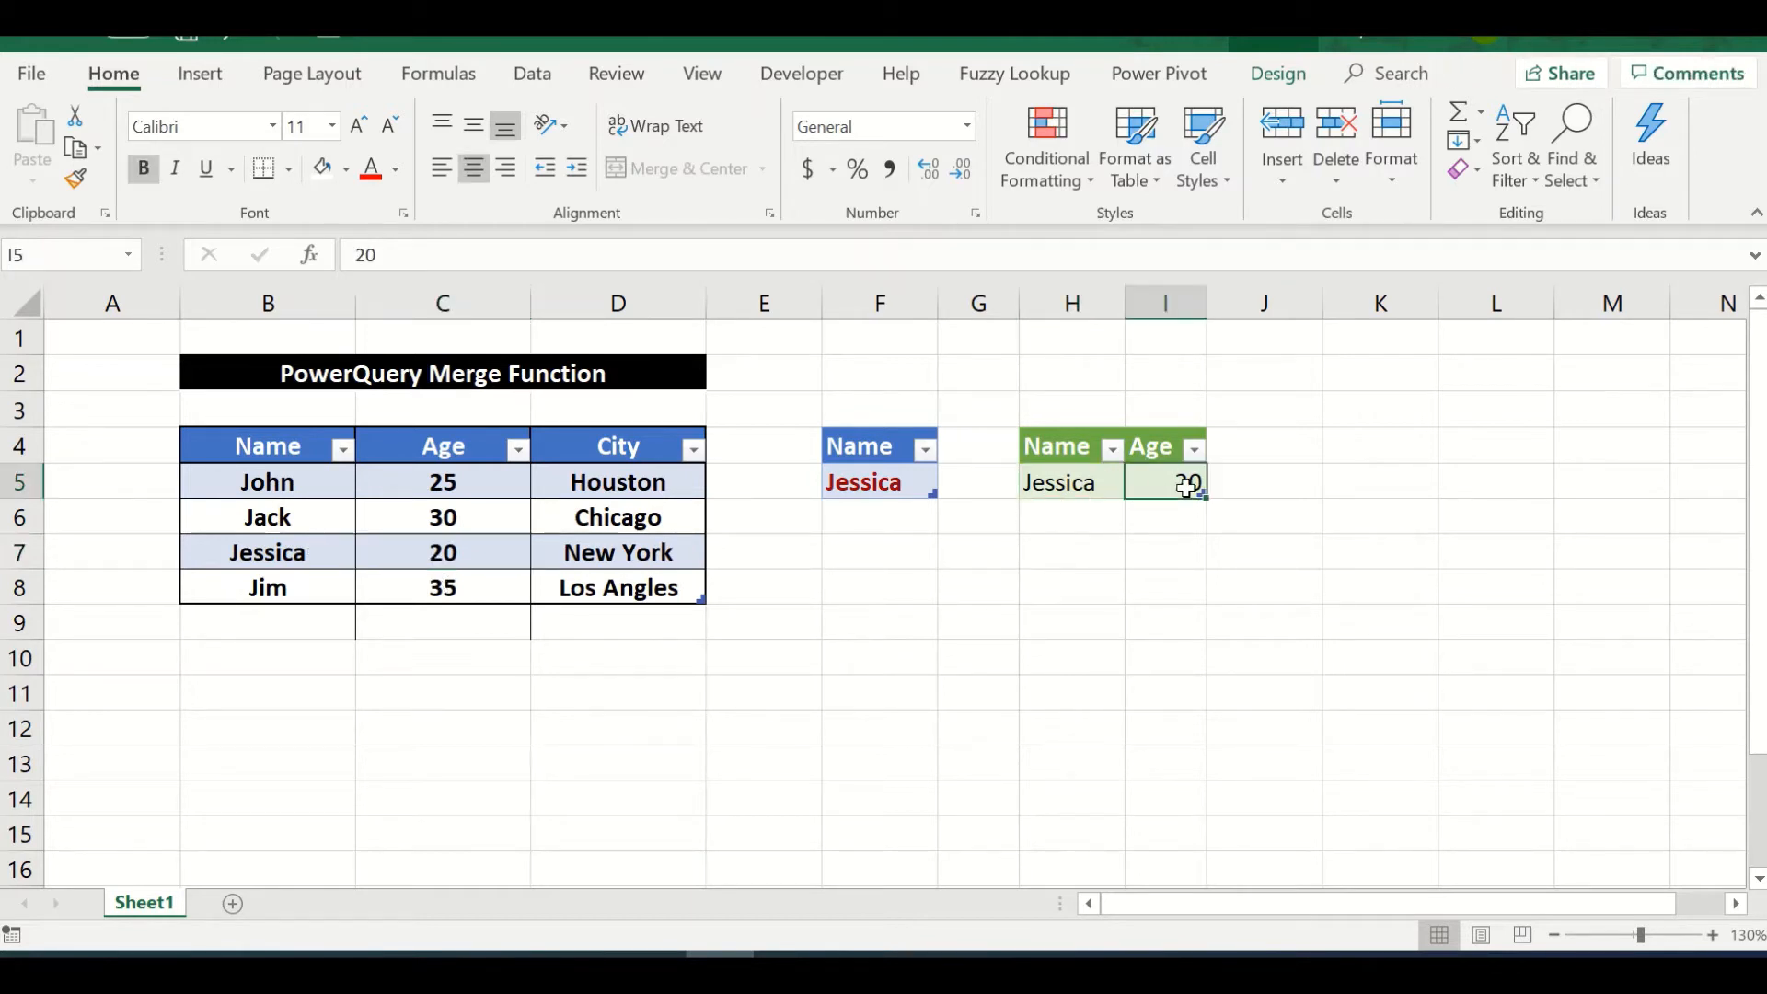
Step: Add the name from cell B6 as a second lookup name in F6 and refresh the result table
click(881, 521)
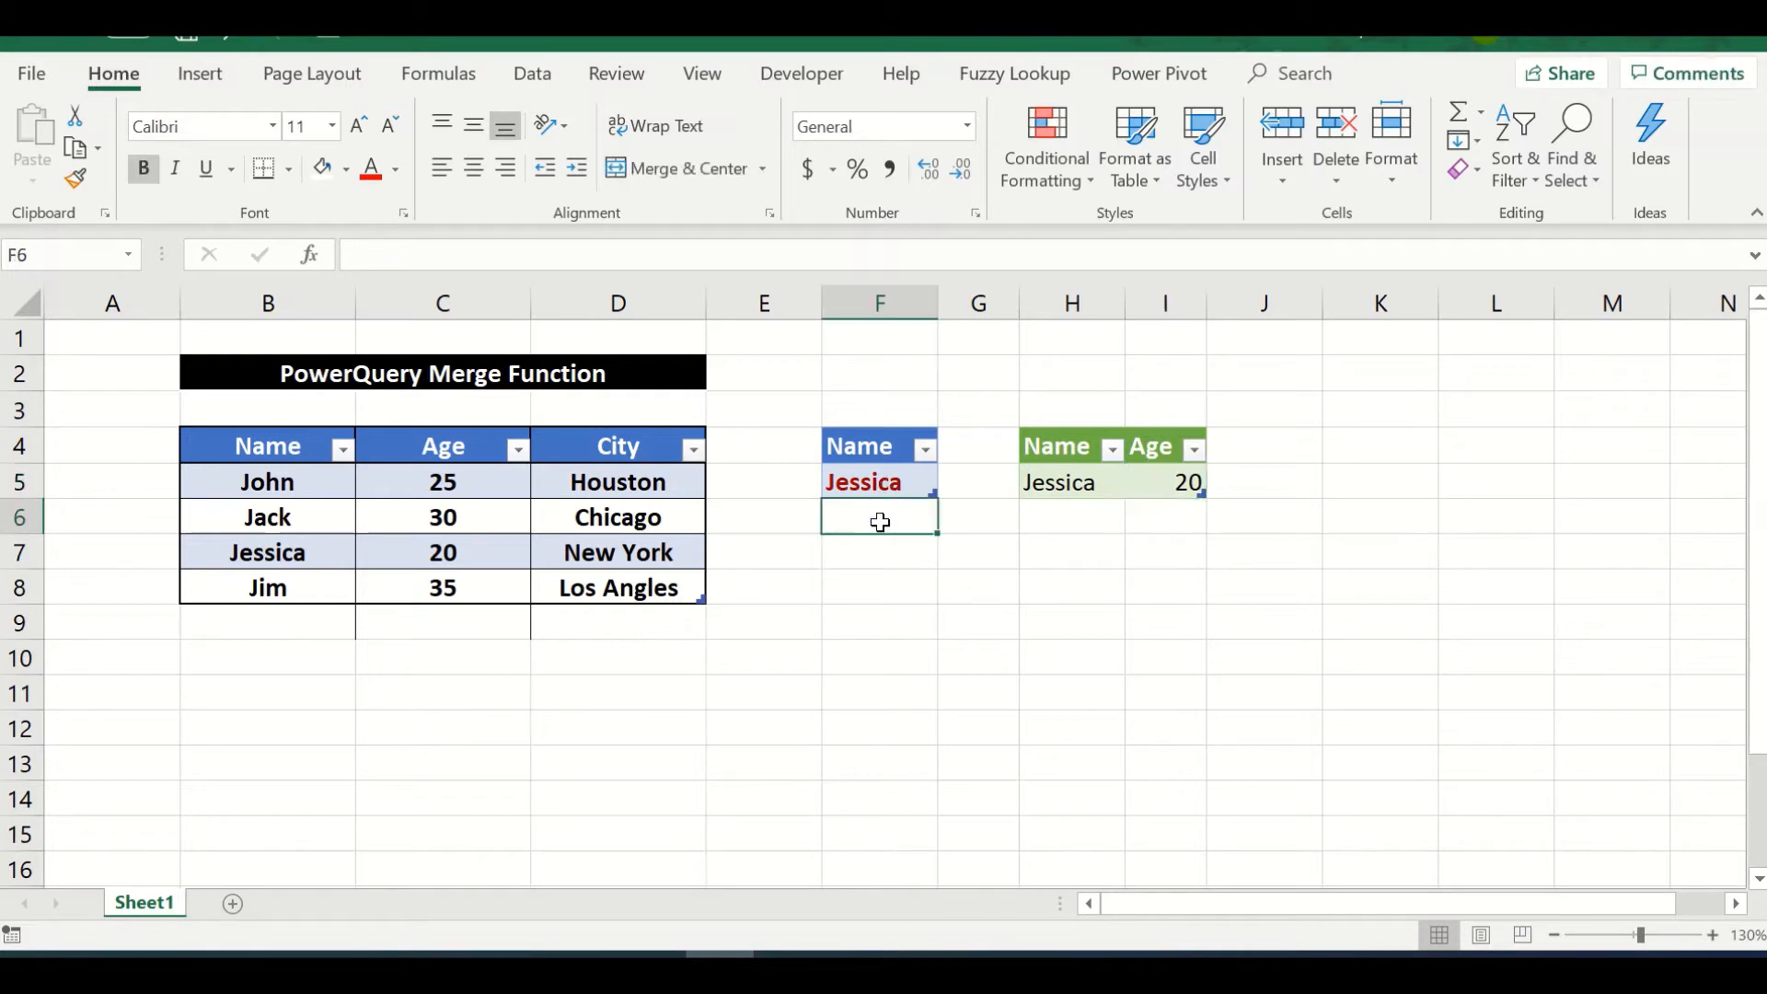
text(Jack)
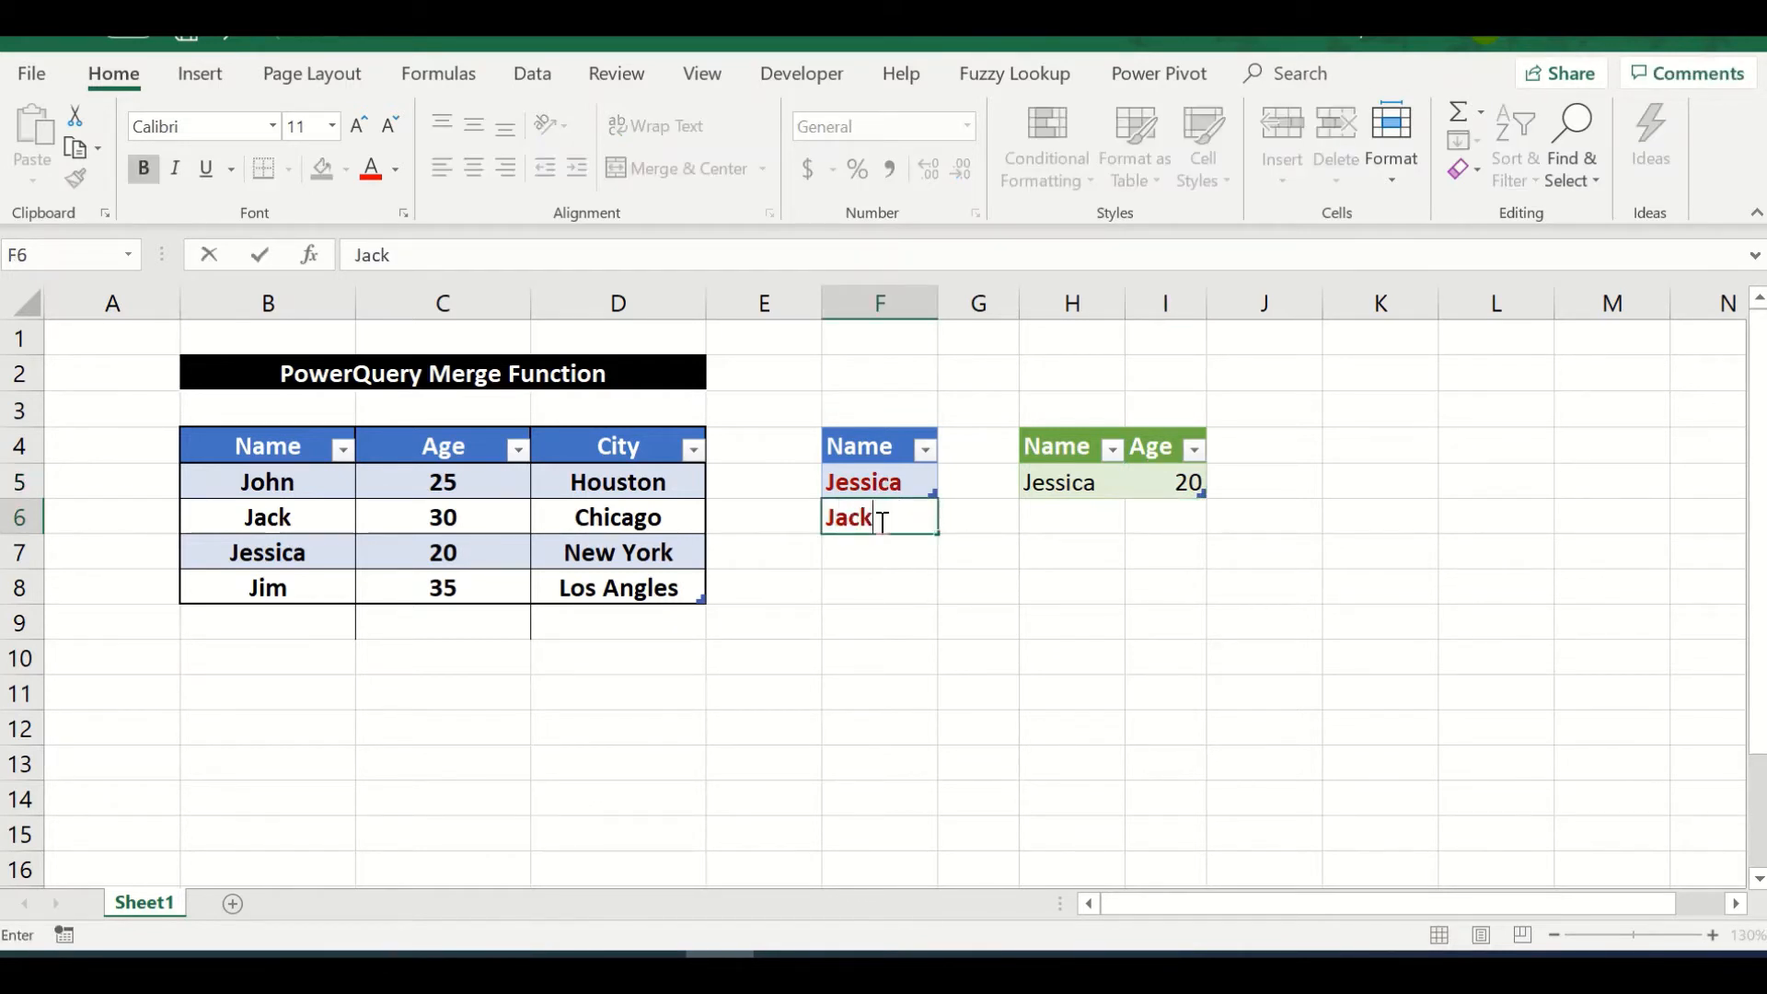
key(Return)
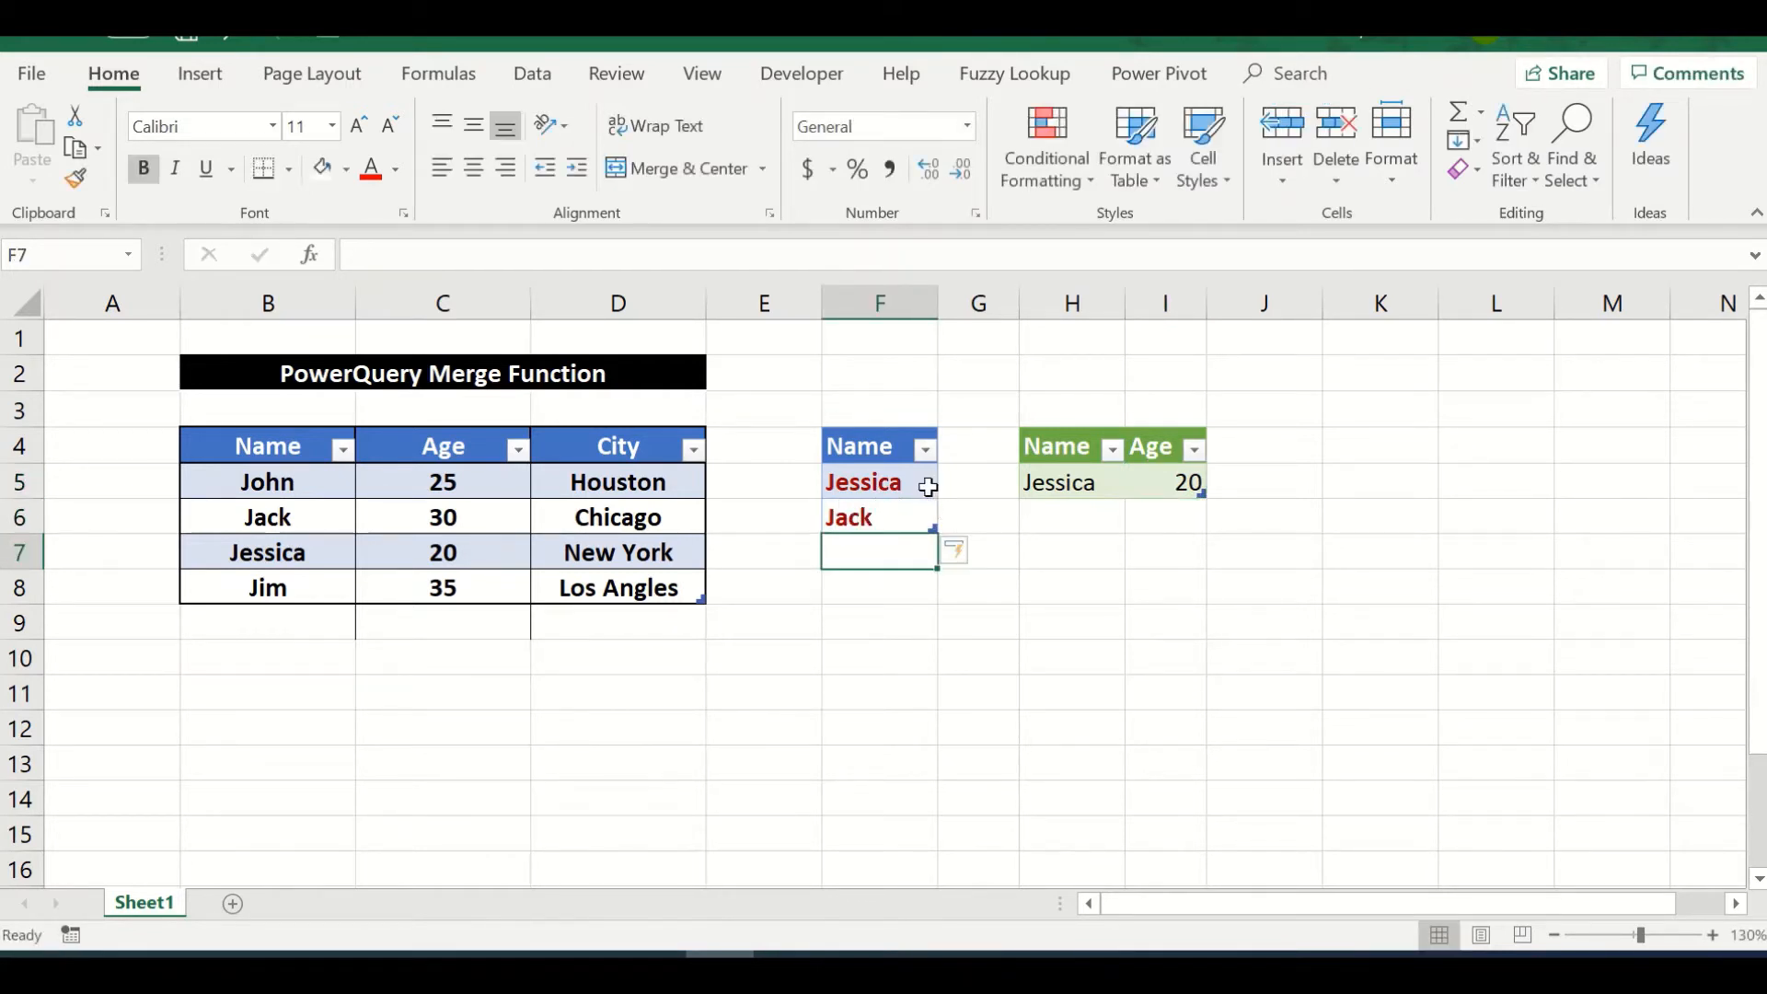
click(1100, 488)
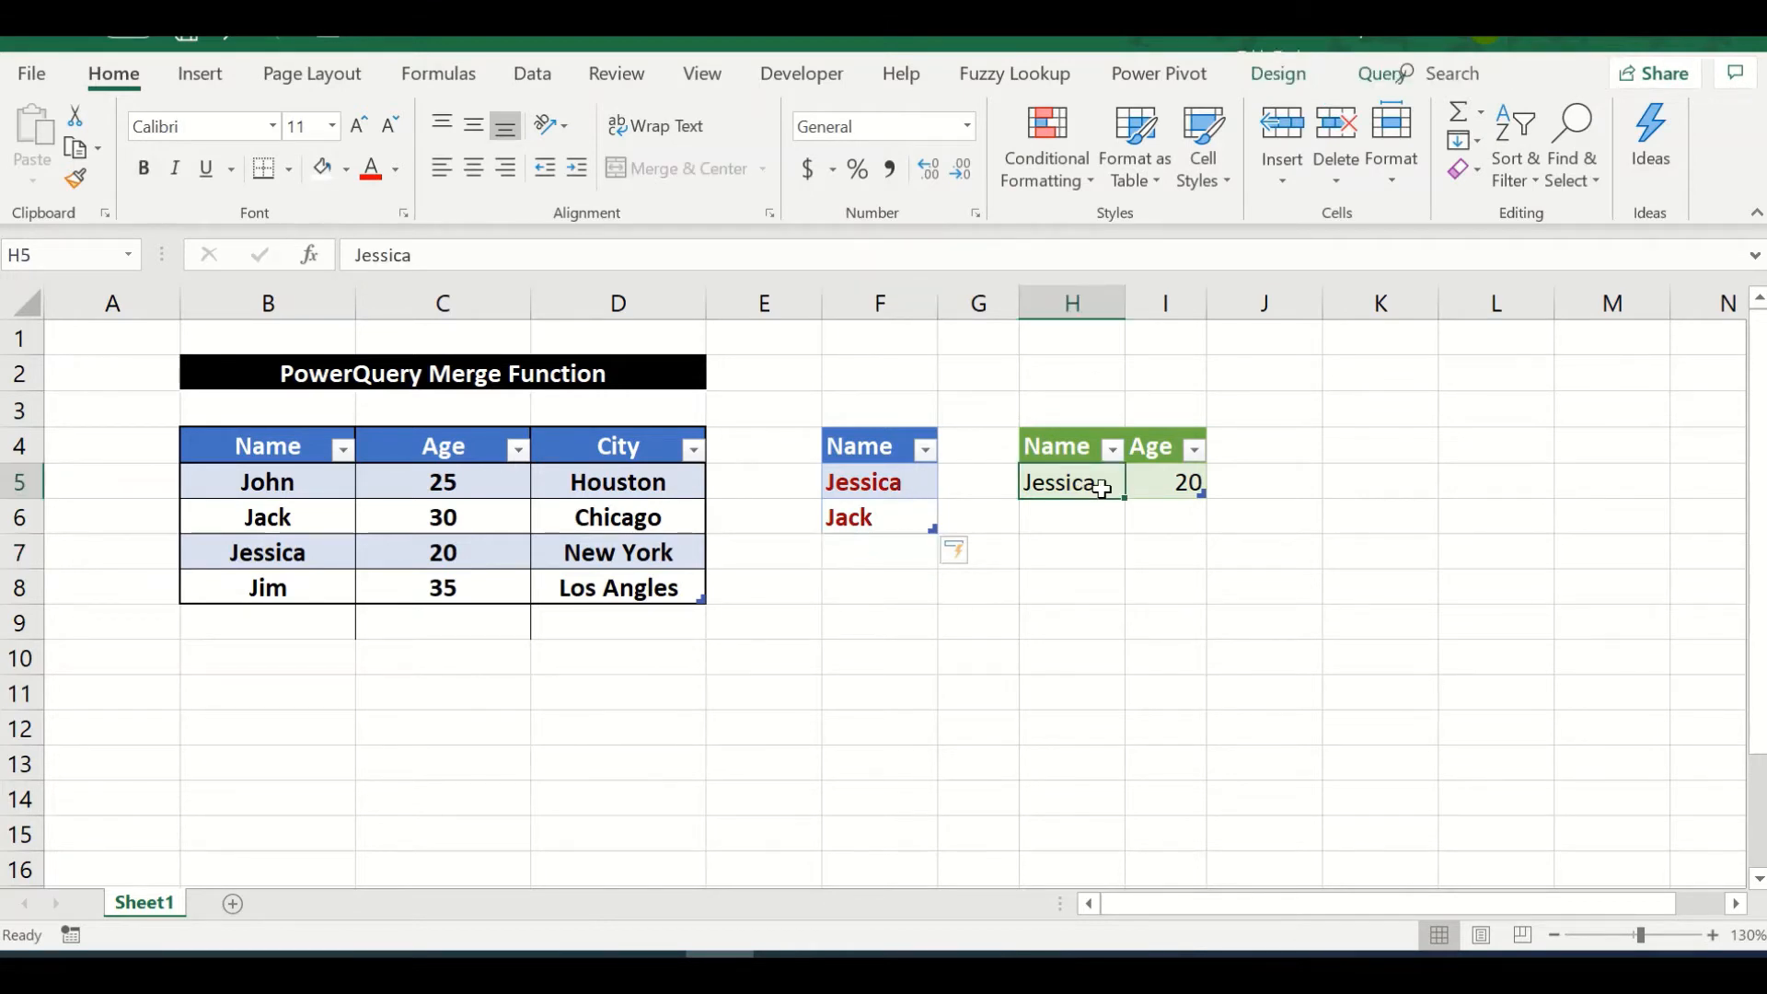
right_click(1101, 488)
click(1152, 482)
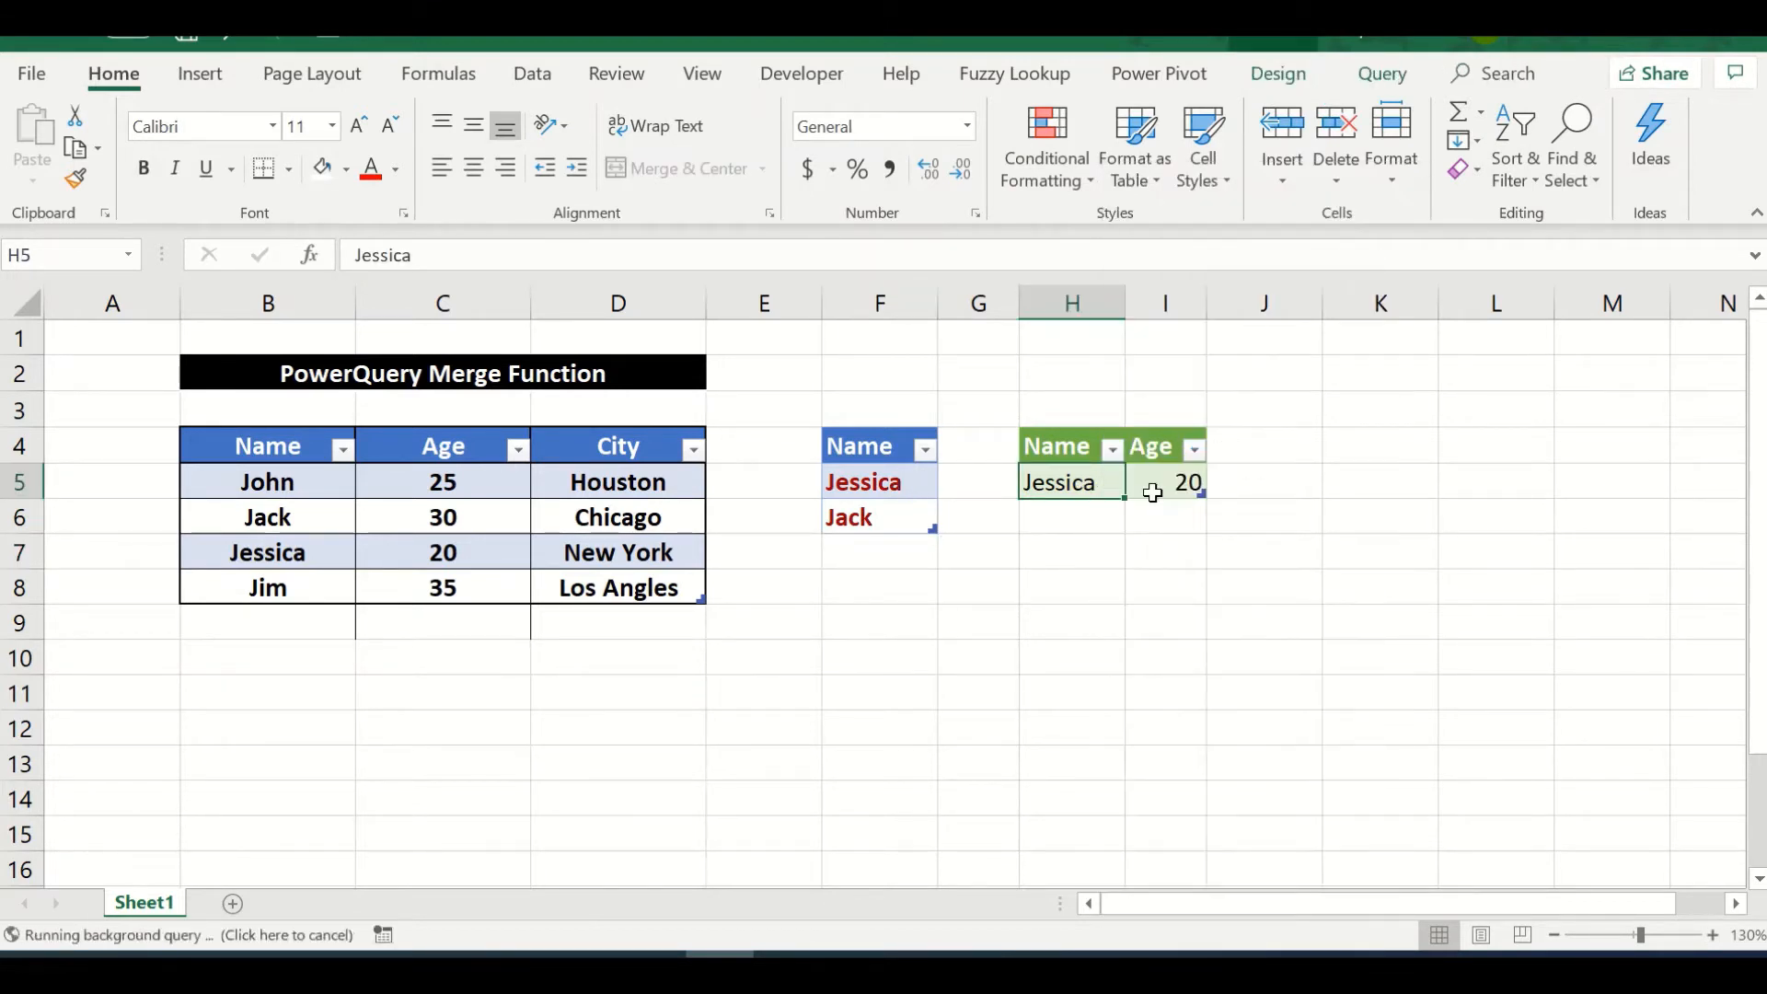
Step: Compare both names and ages in the refreshed result table with their matching rows in Data_Table
click(1115, 655)
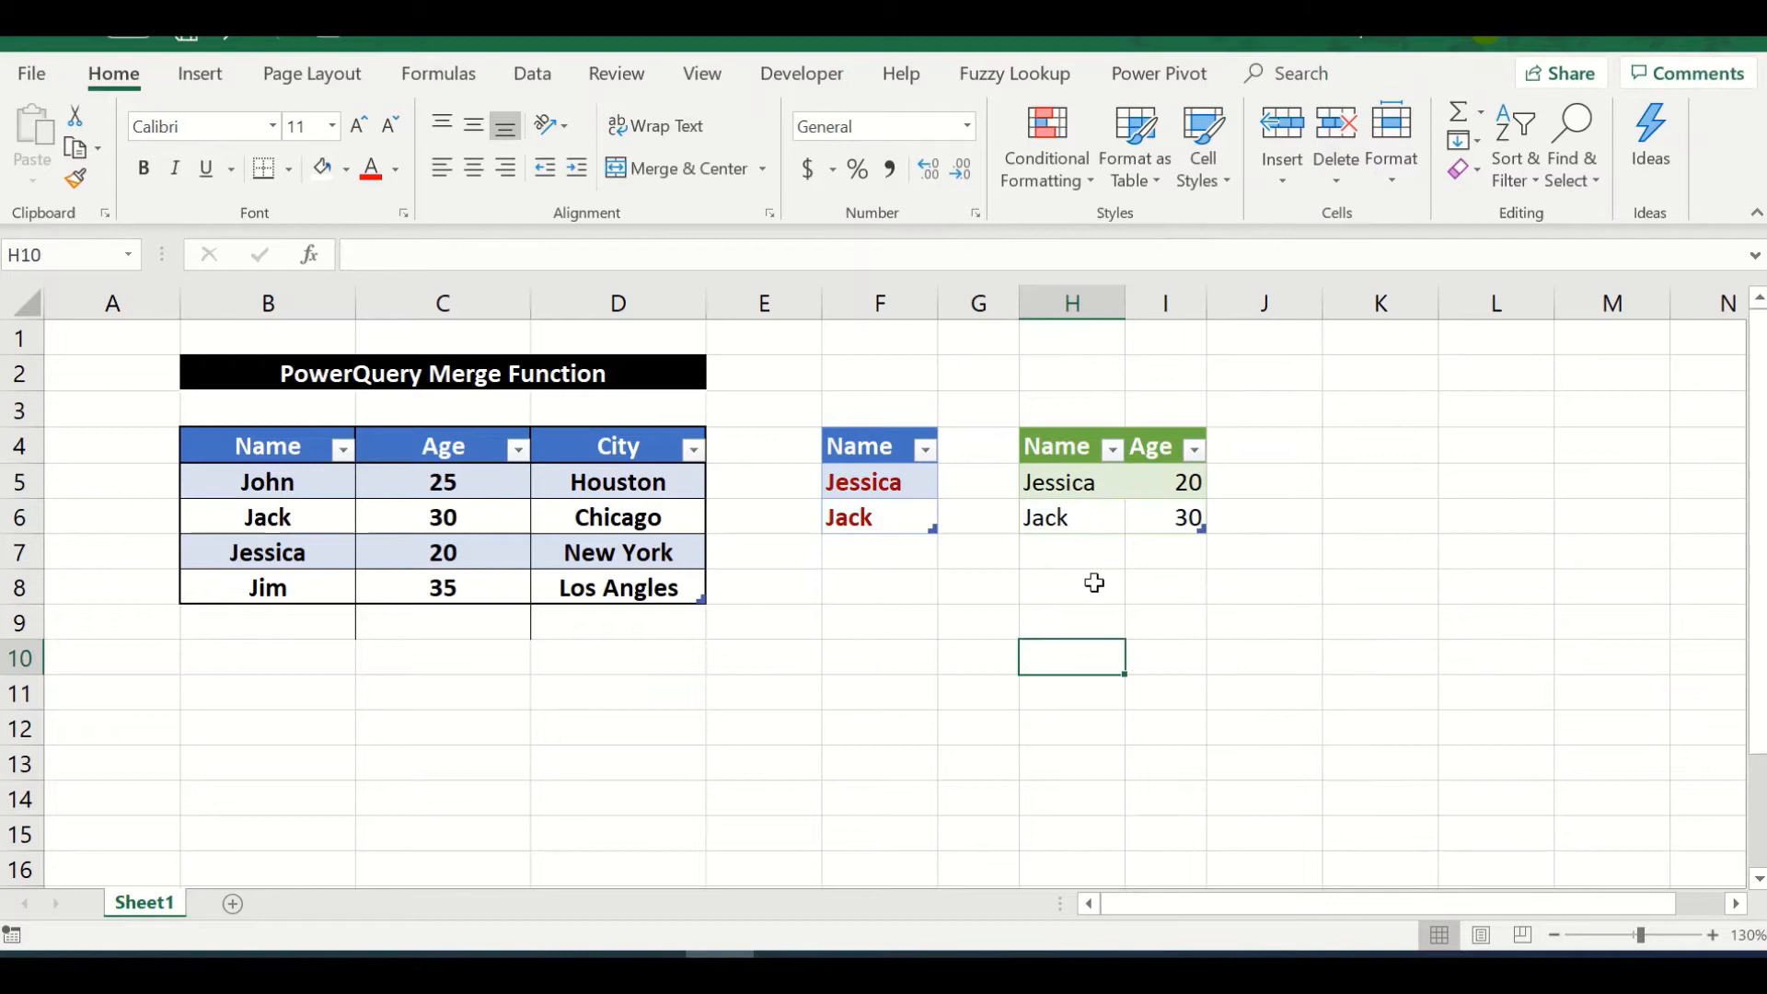
click(1065, 486)
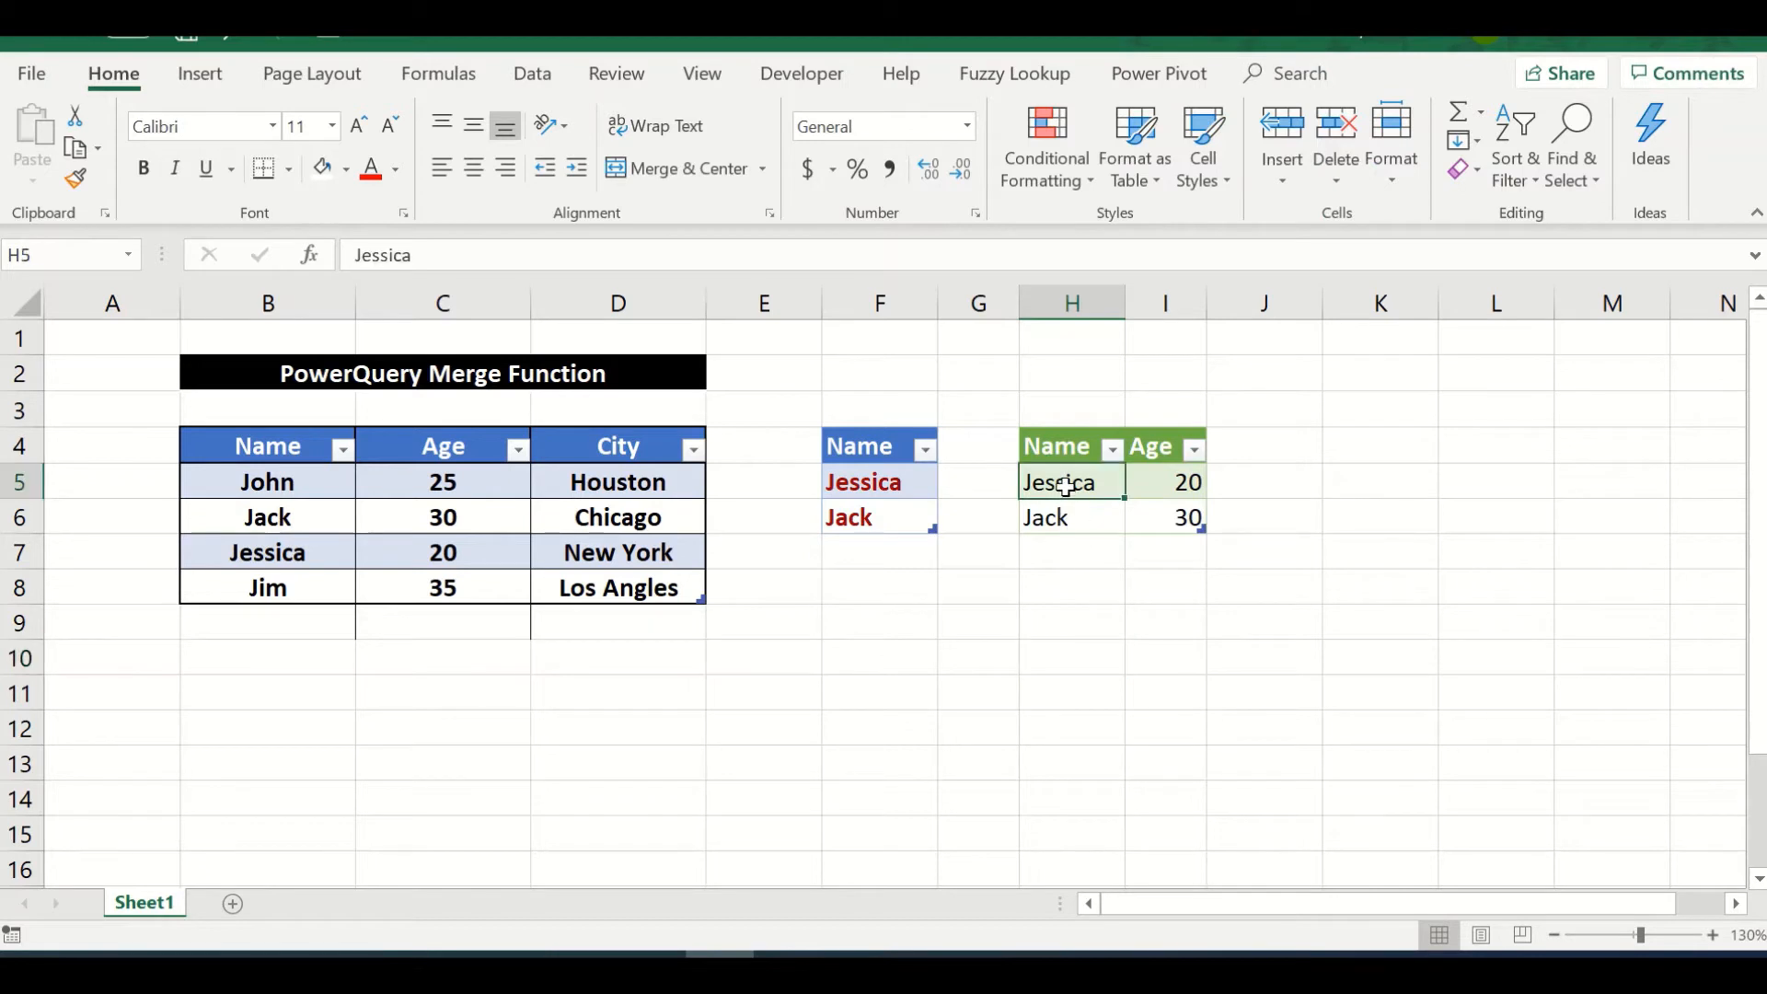
click(499, 562)
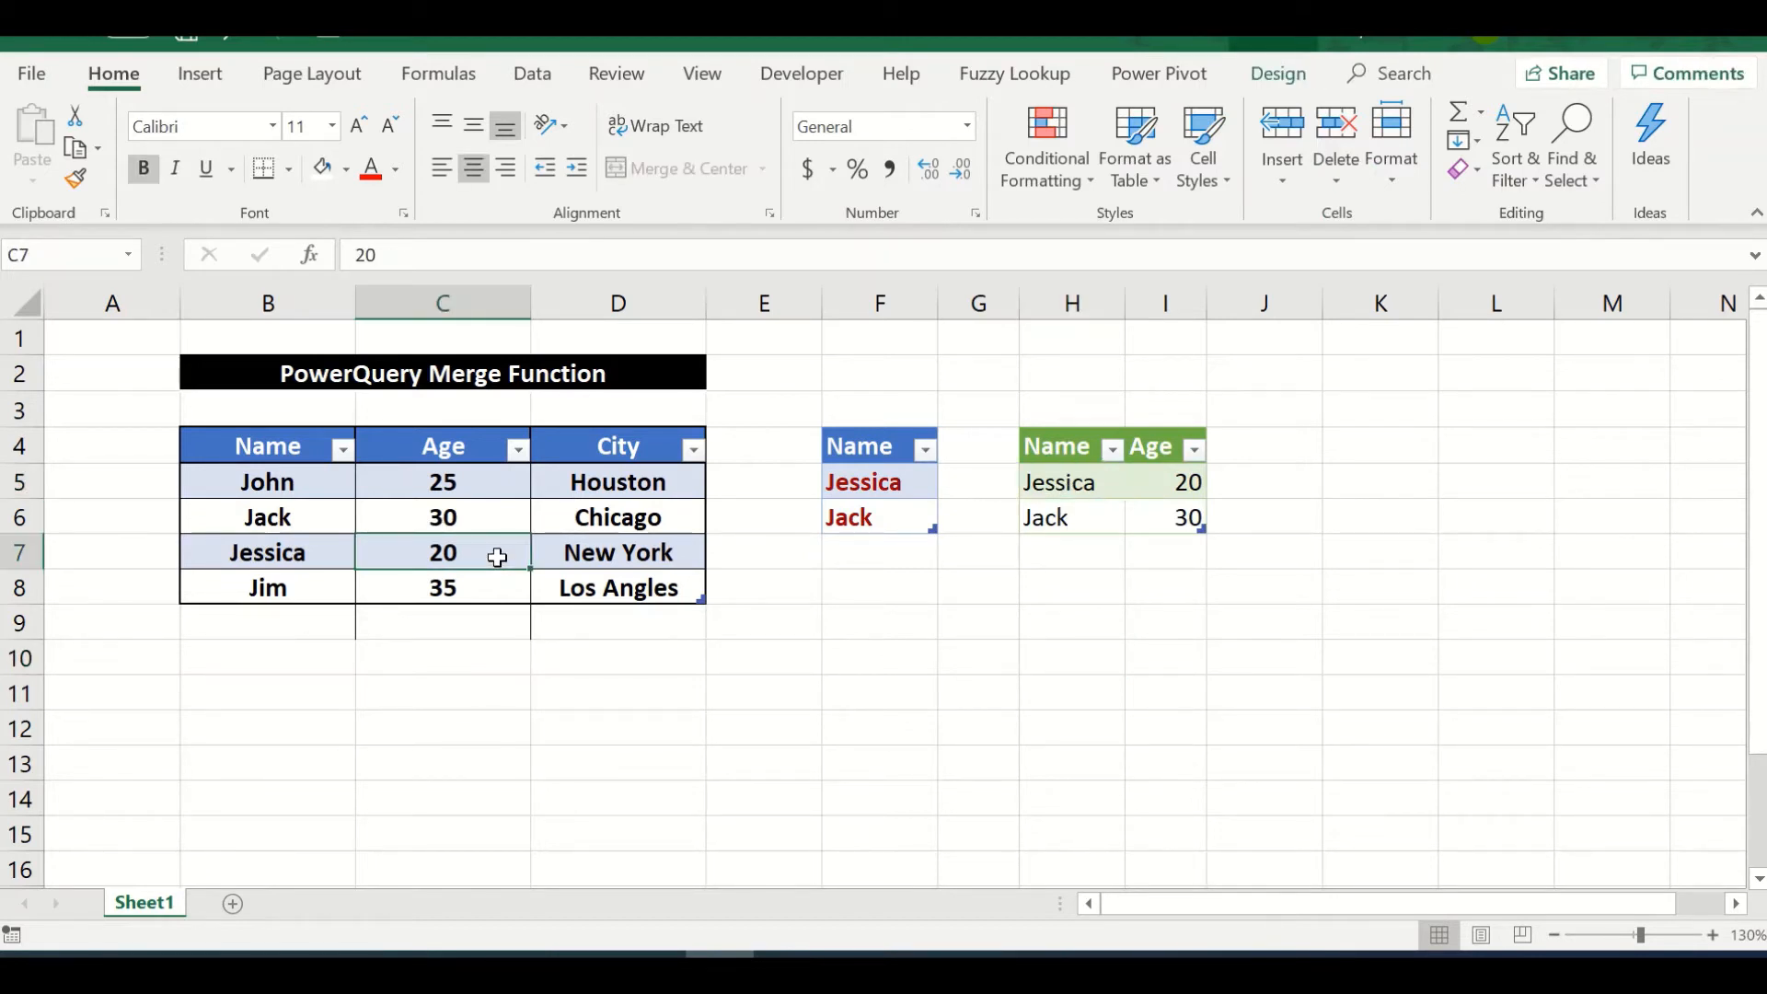
click(1067, 517)
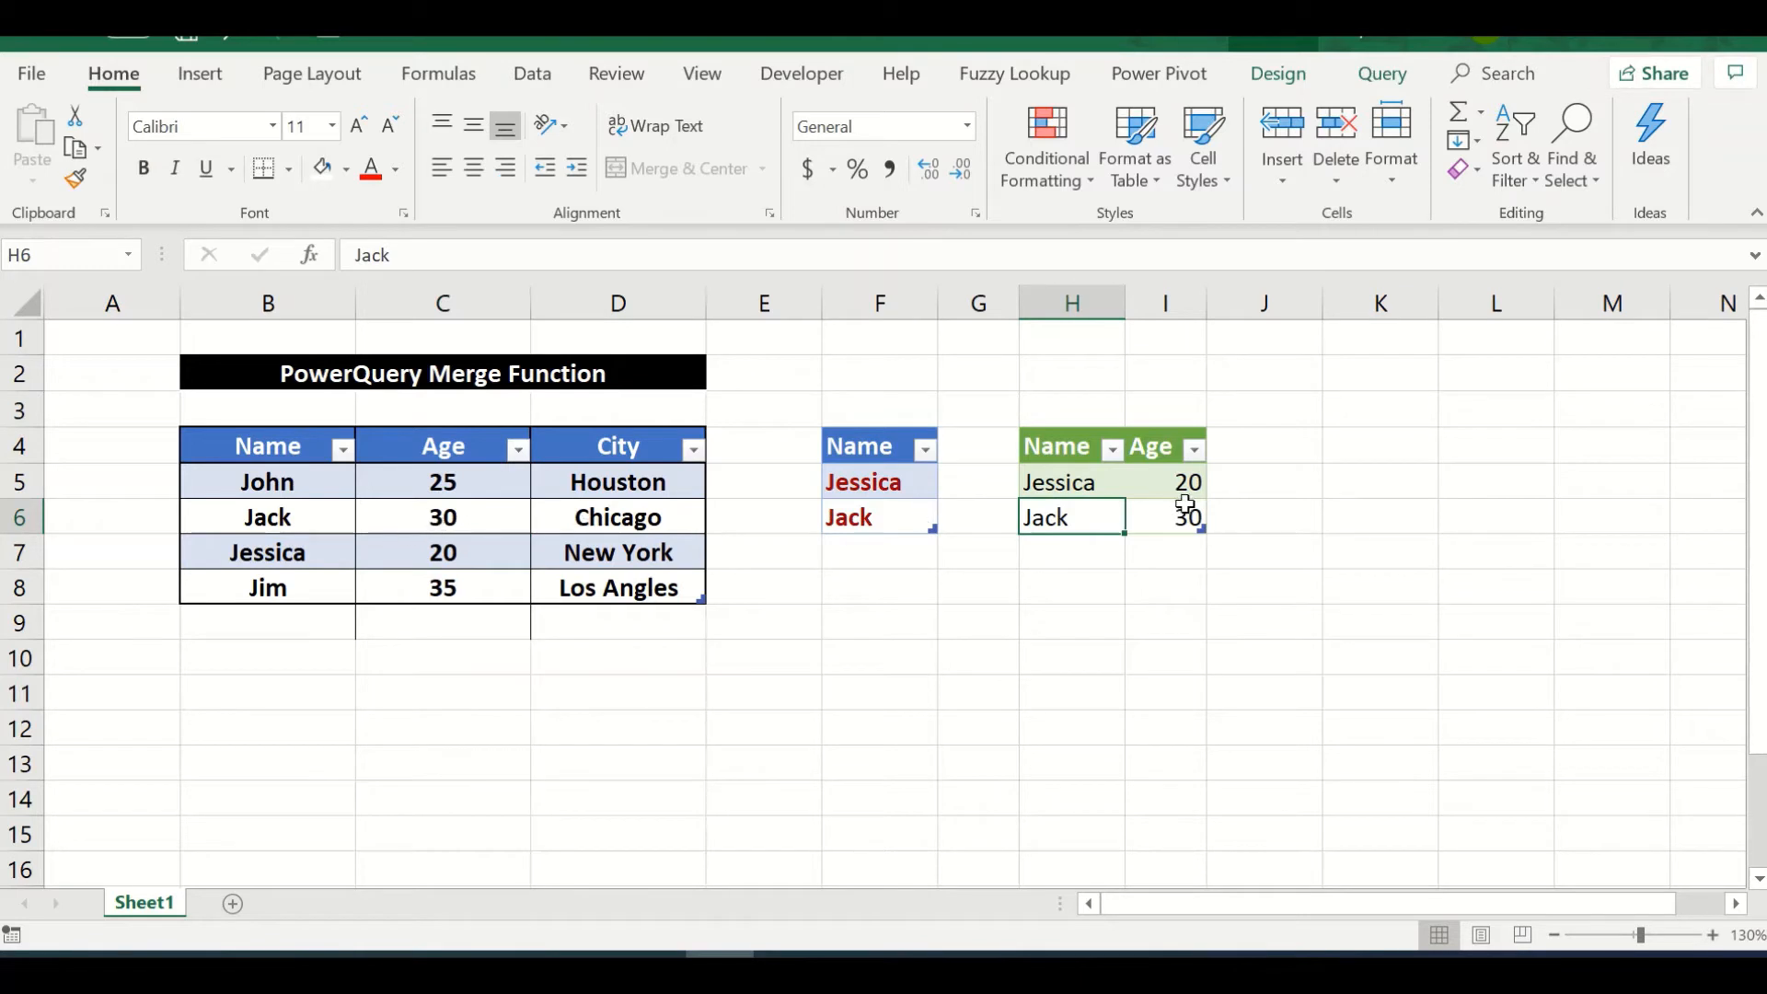
click(1191, 524)
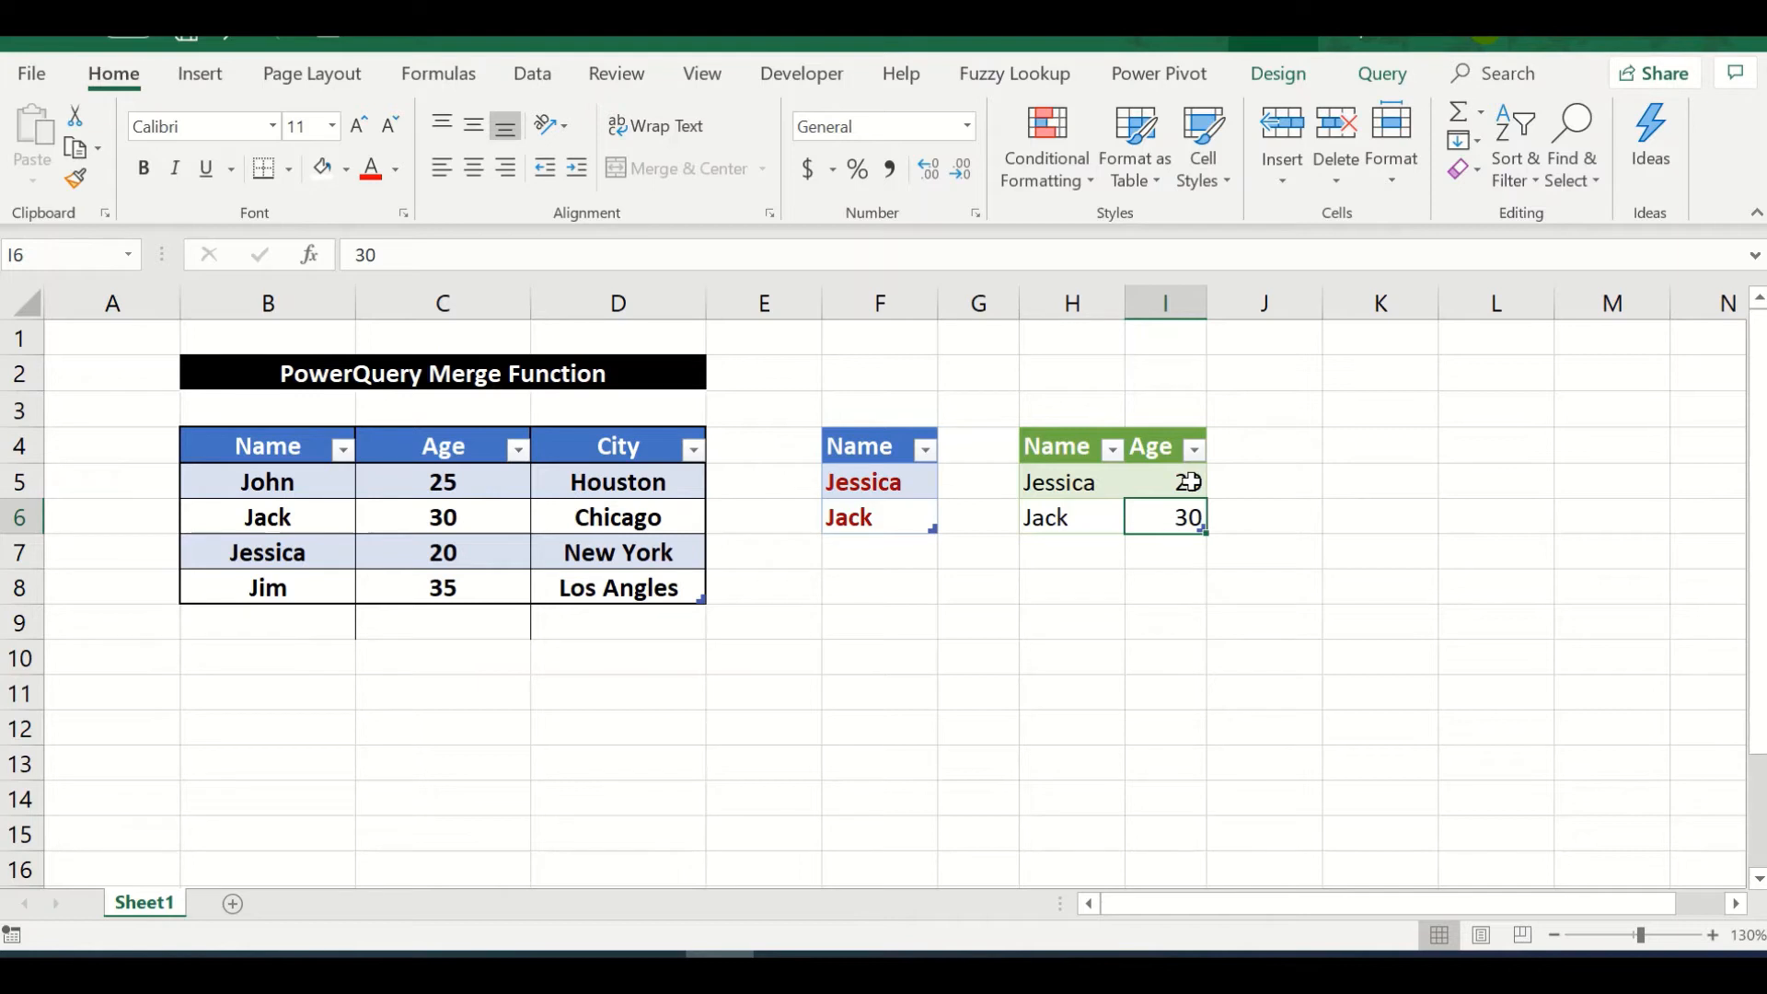
Step: In the Power Query Editor, add City to the Solution query's Expanded Data_Table step and load the result back to the sheet
click(534, 74)
click(21, 184)
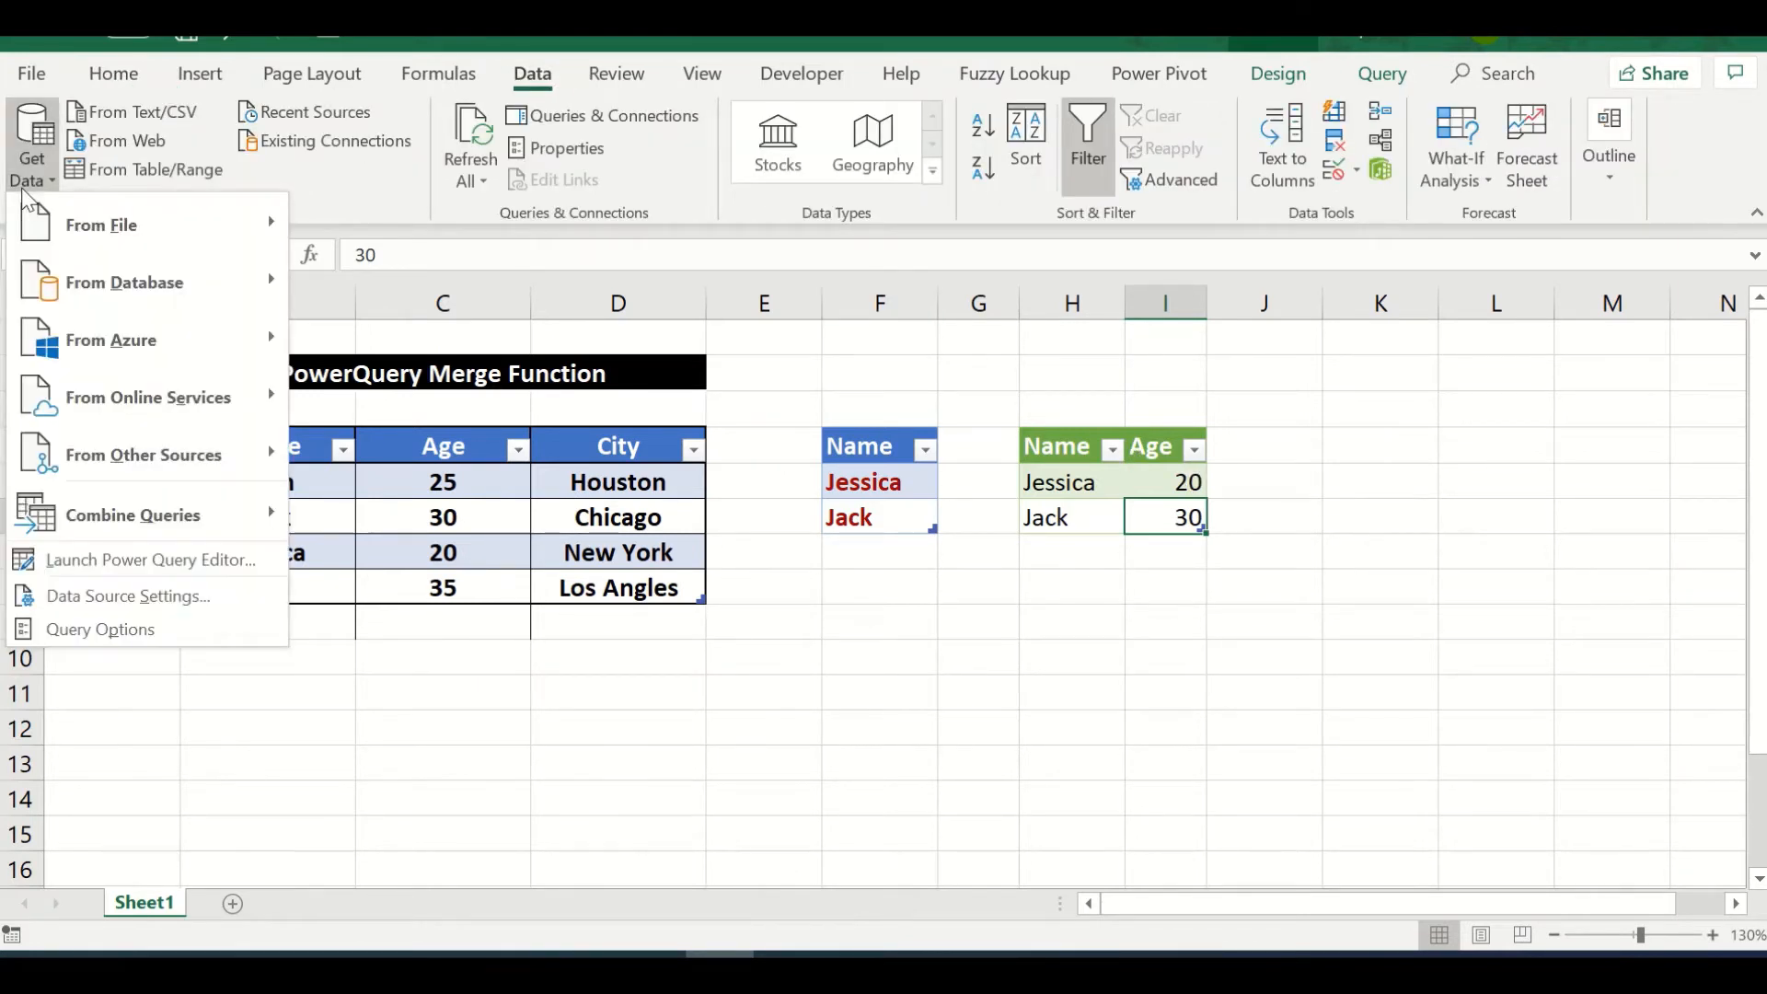
click(145, 559)
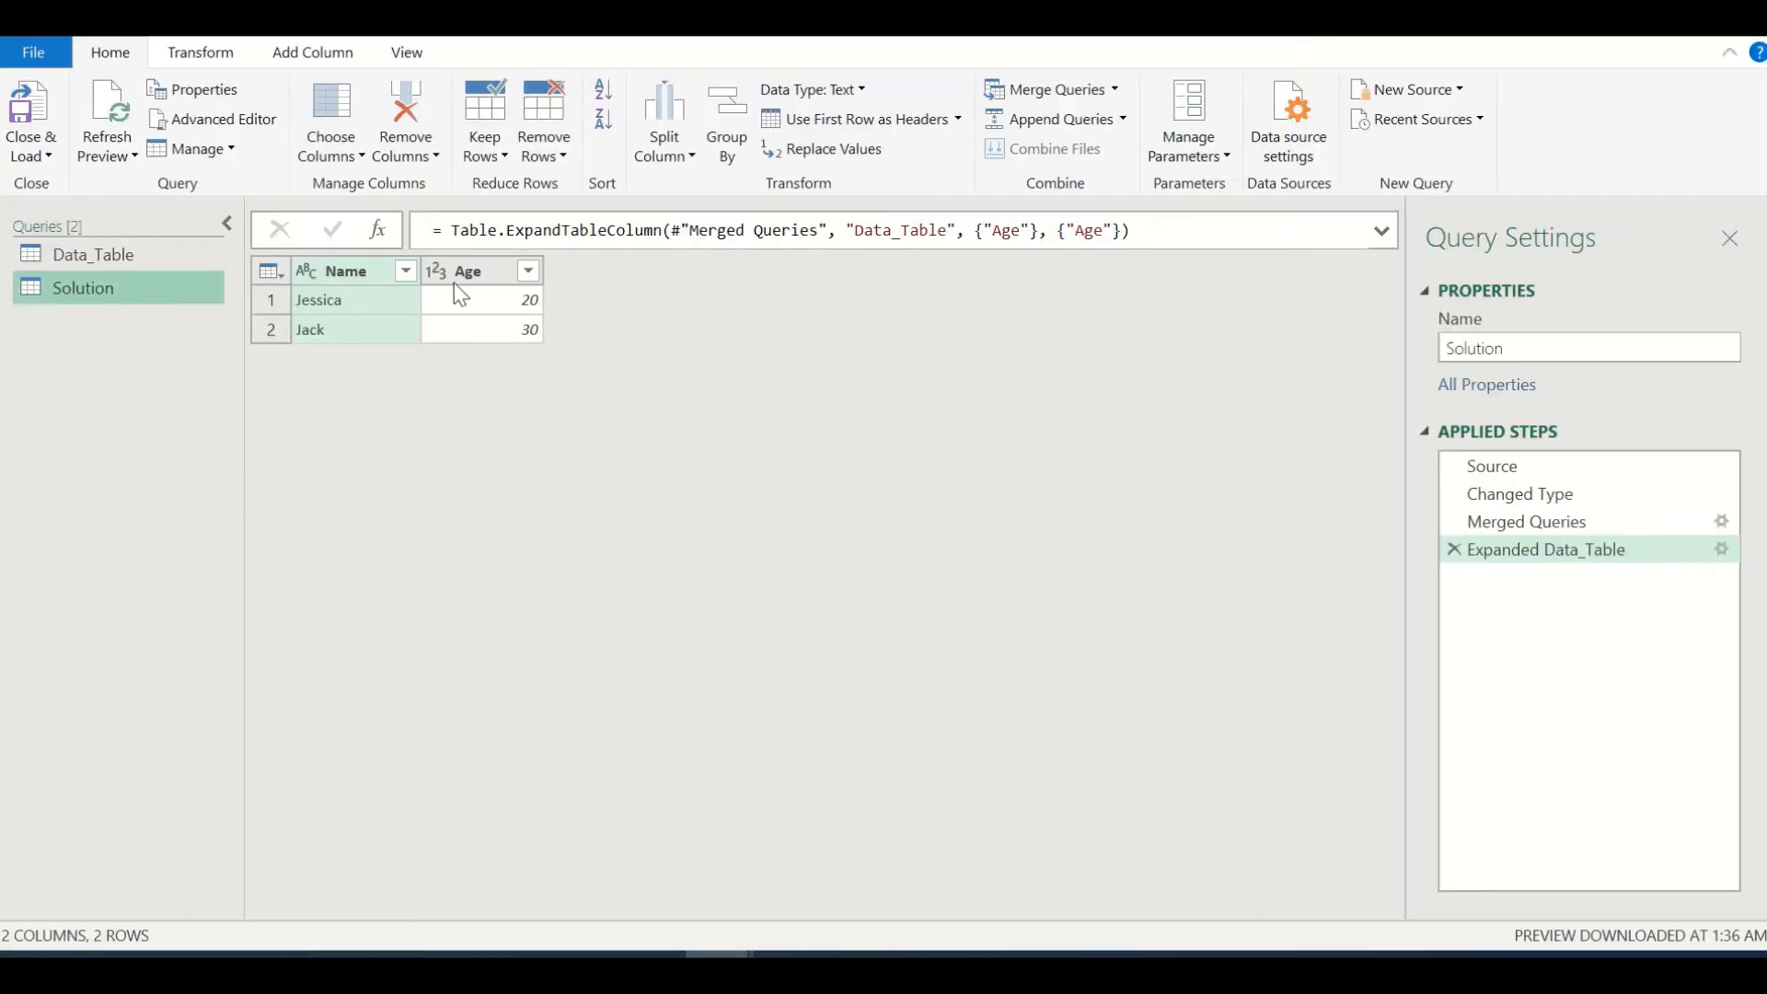
click(1516, 552)
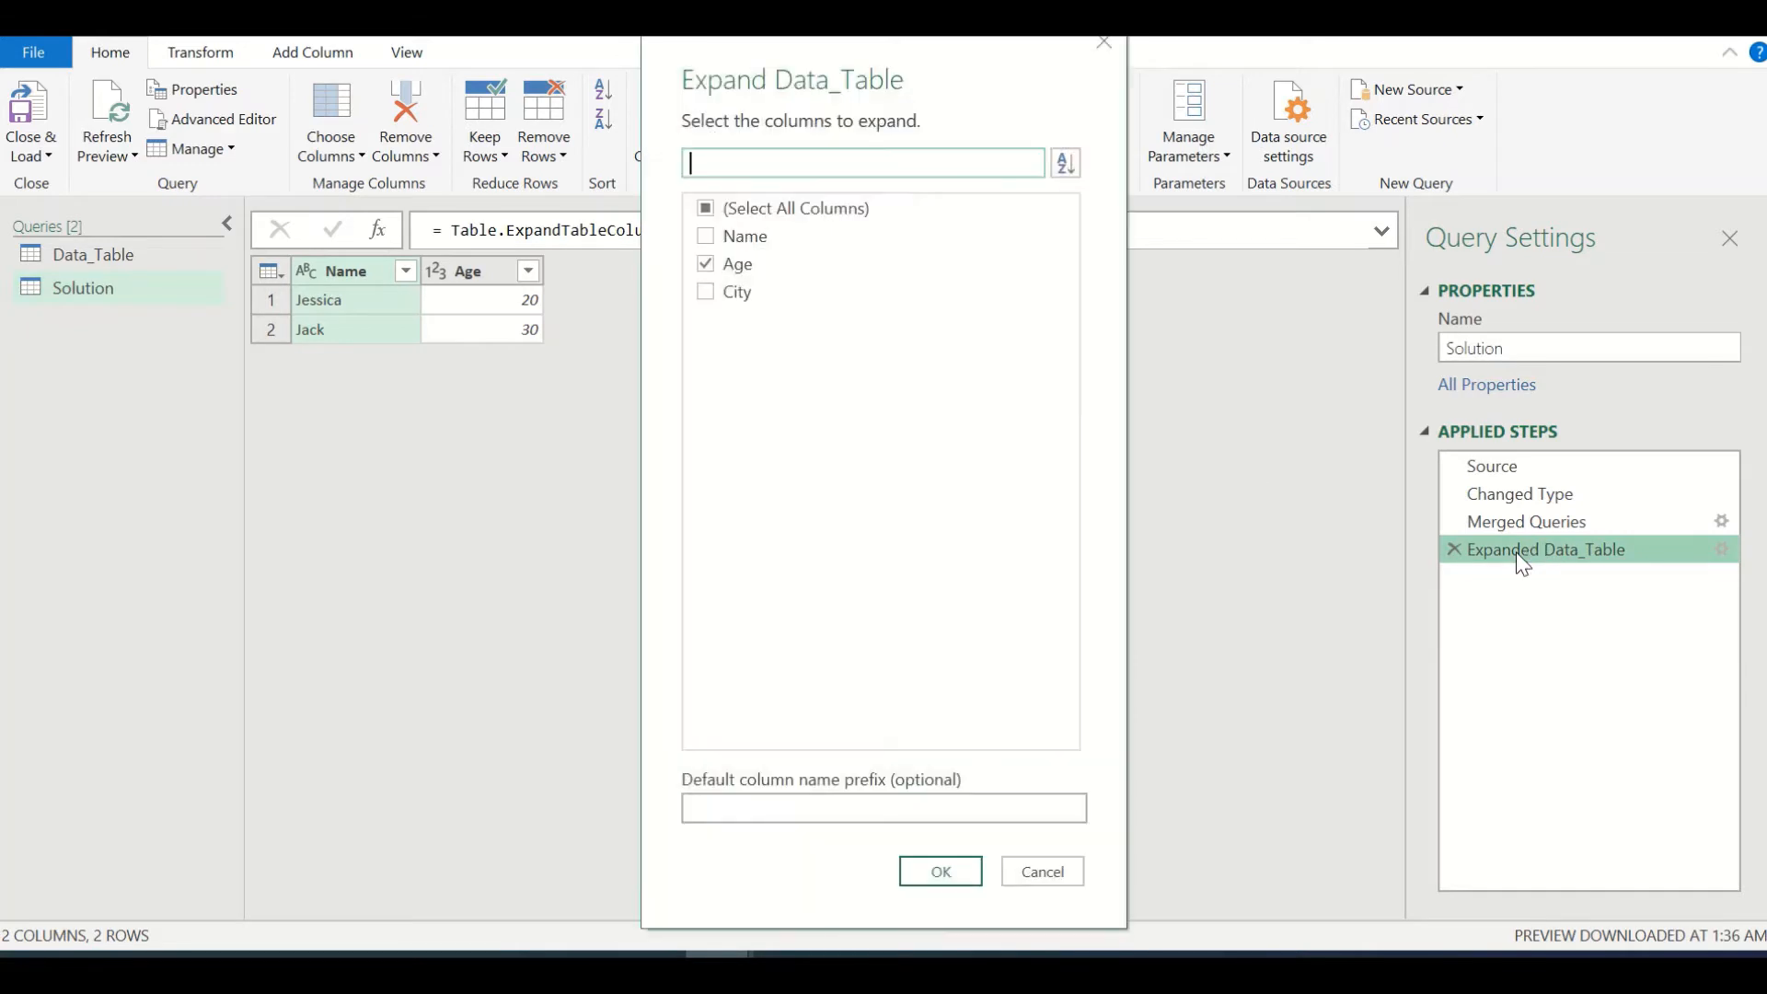
click(705, 292)
click(942, 872)
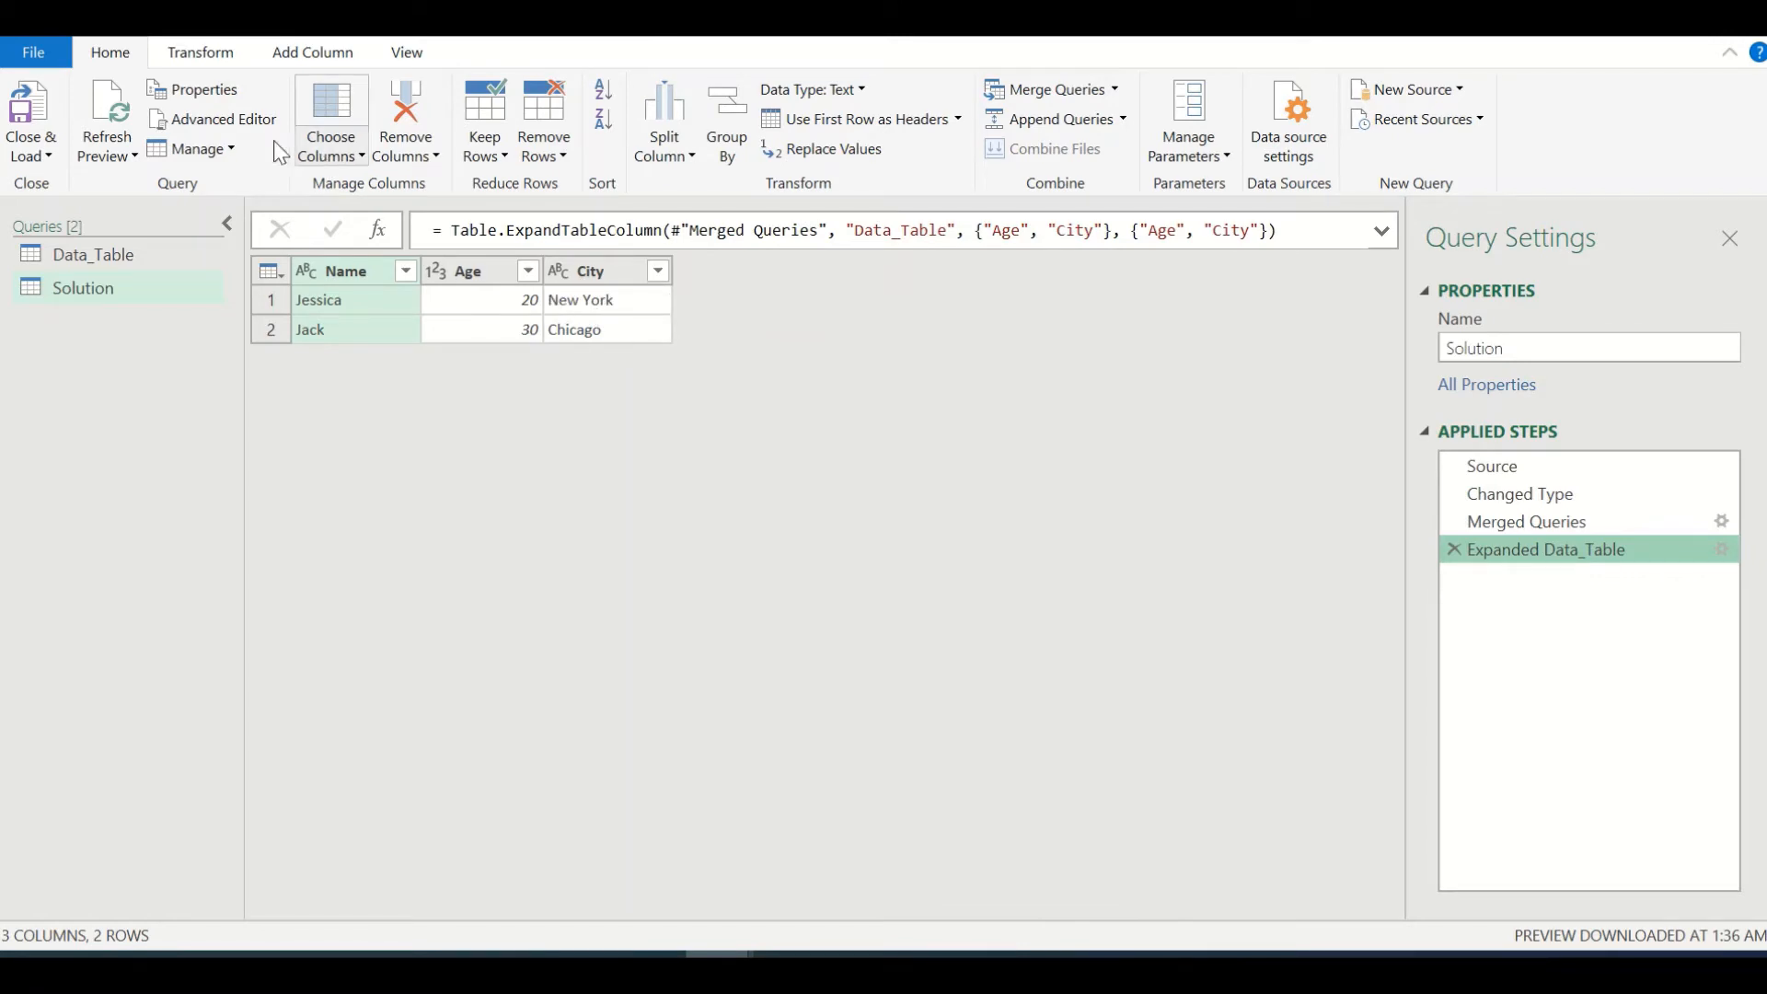
click(29, 129)
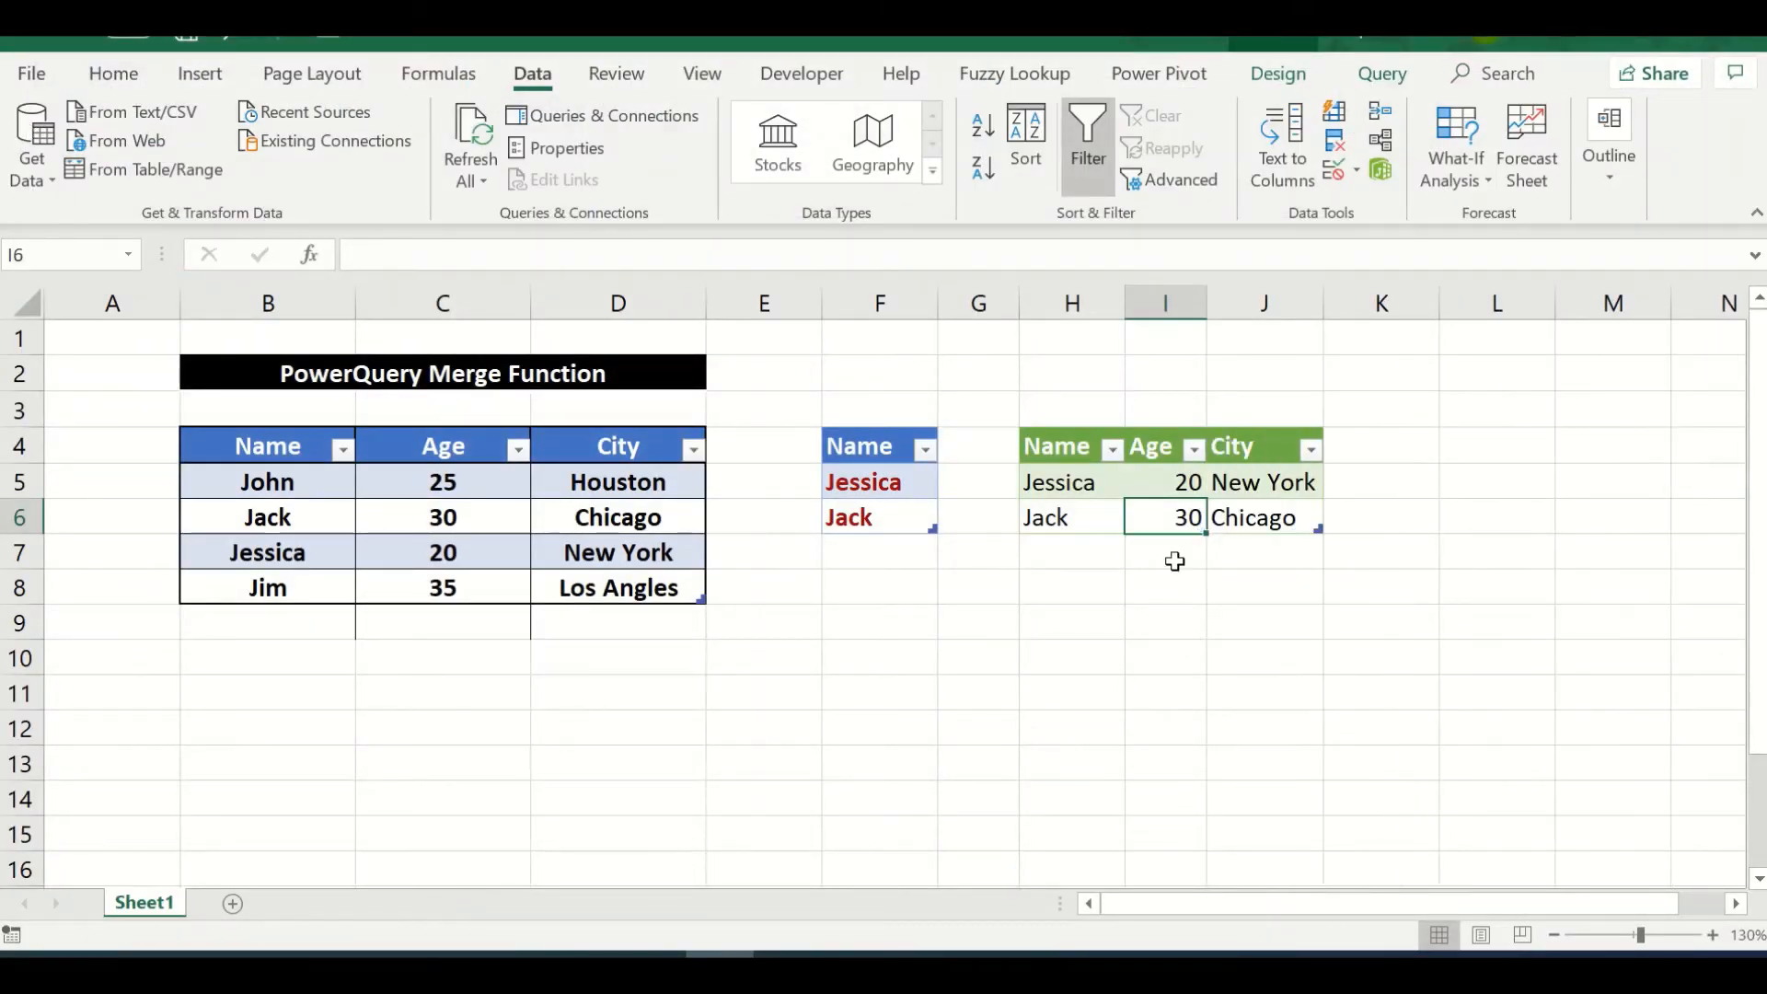
Step: Check the names, age and city in the reloaded result table at H4
click(1231, 563)
click(1103, 495)
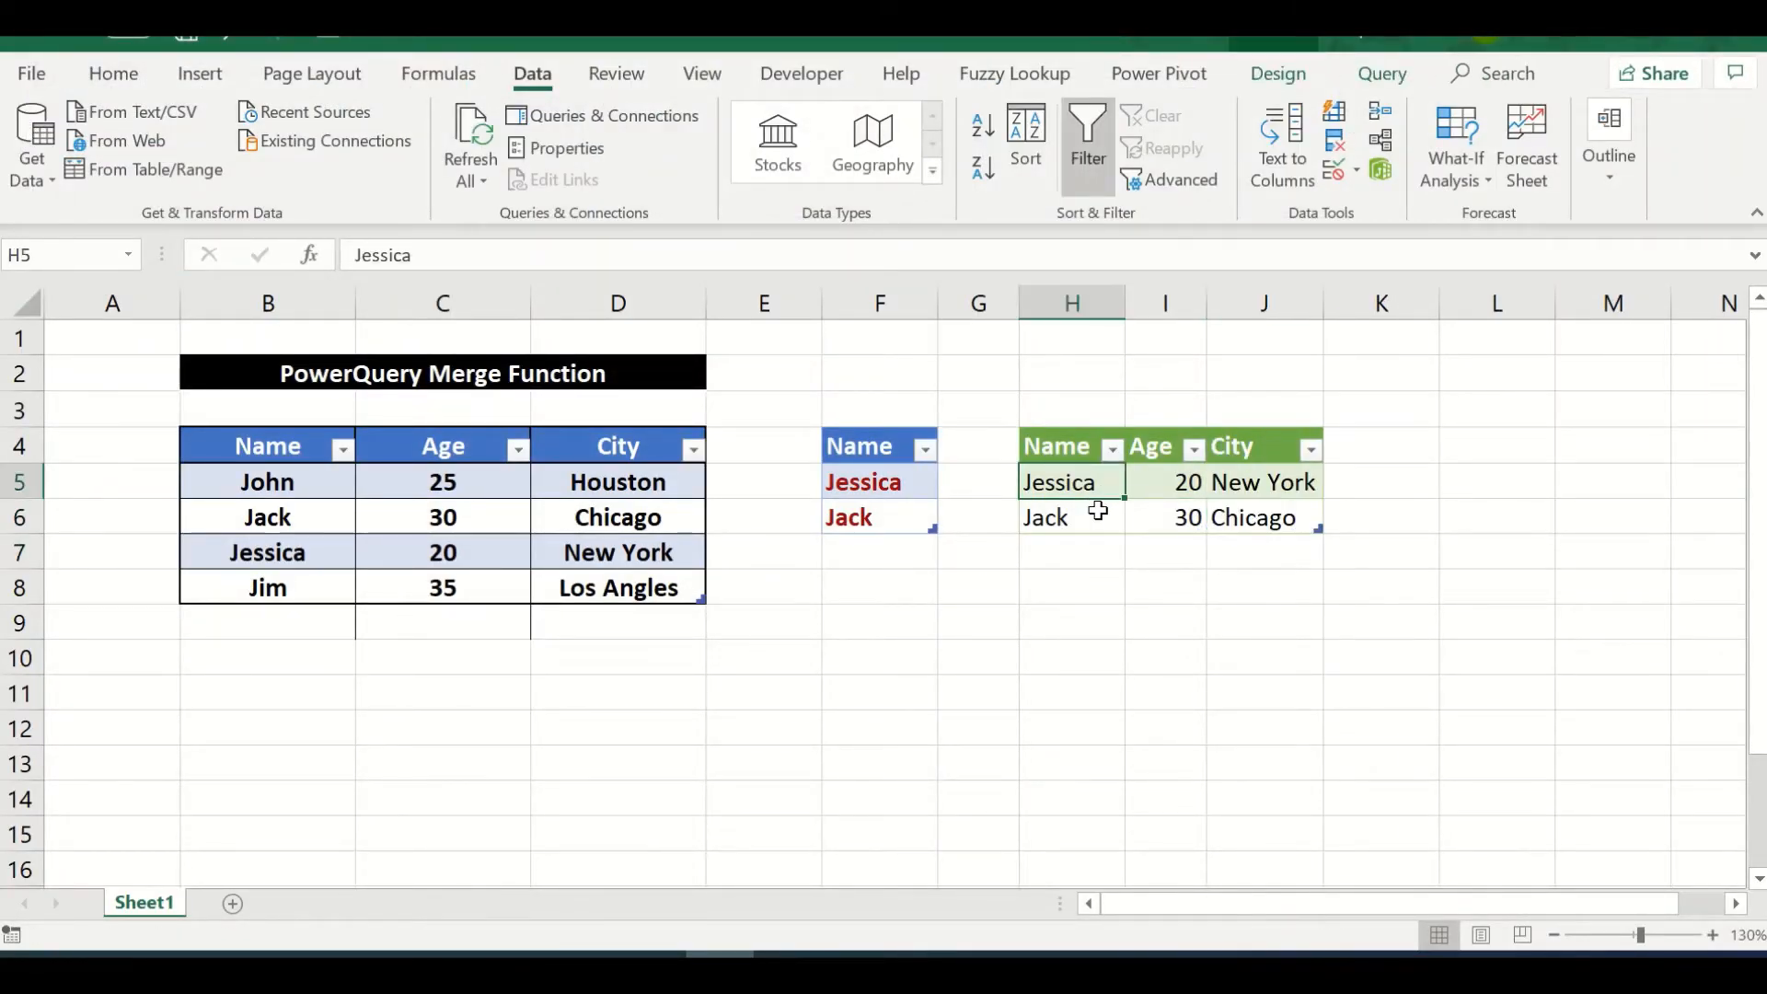
click(1099, 512)
click(1160, 480)
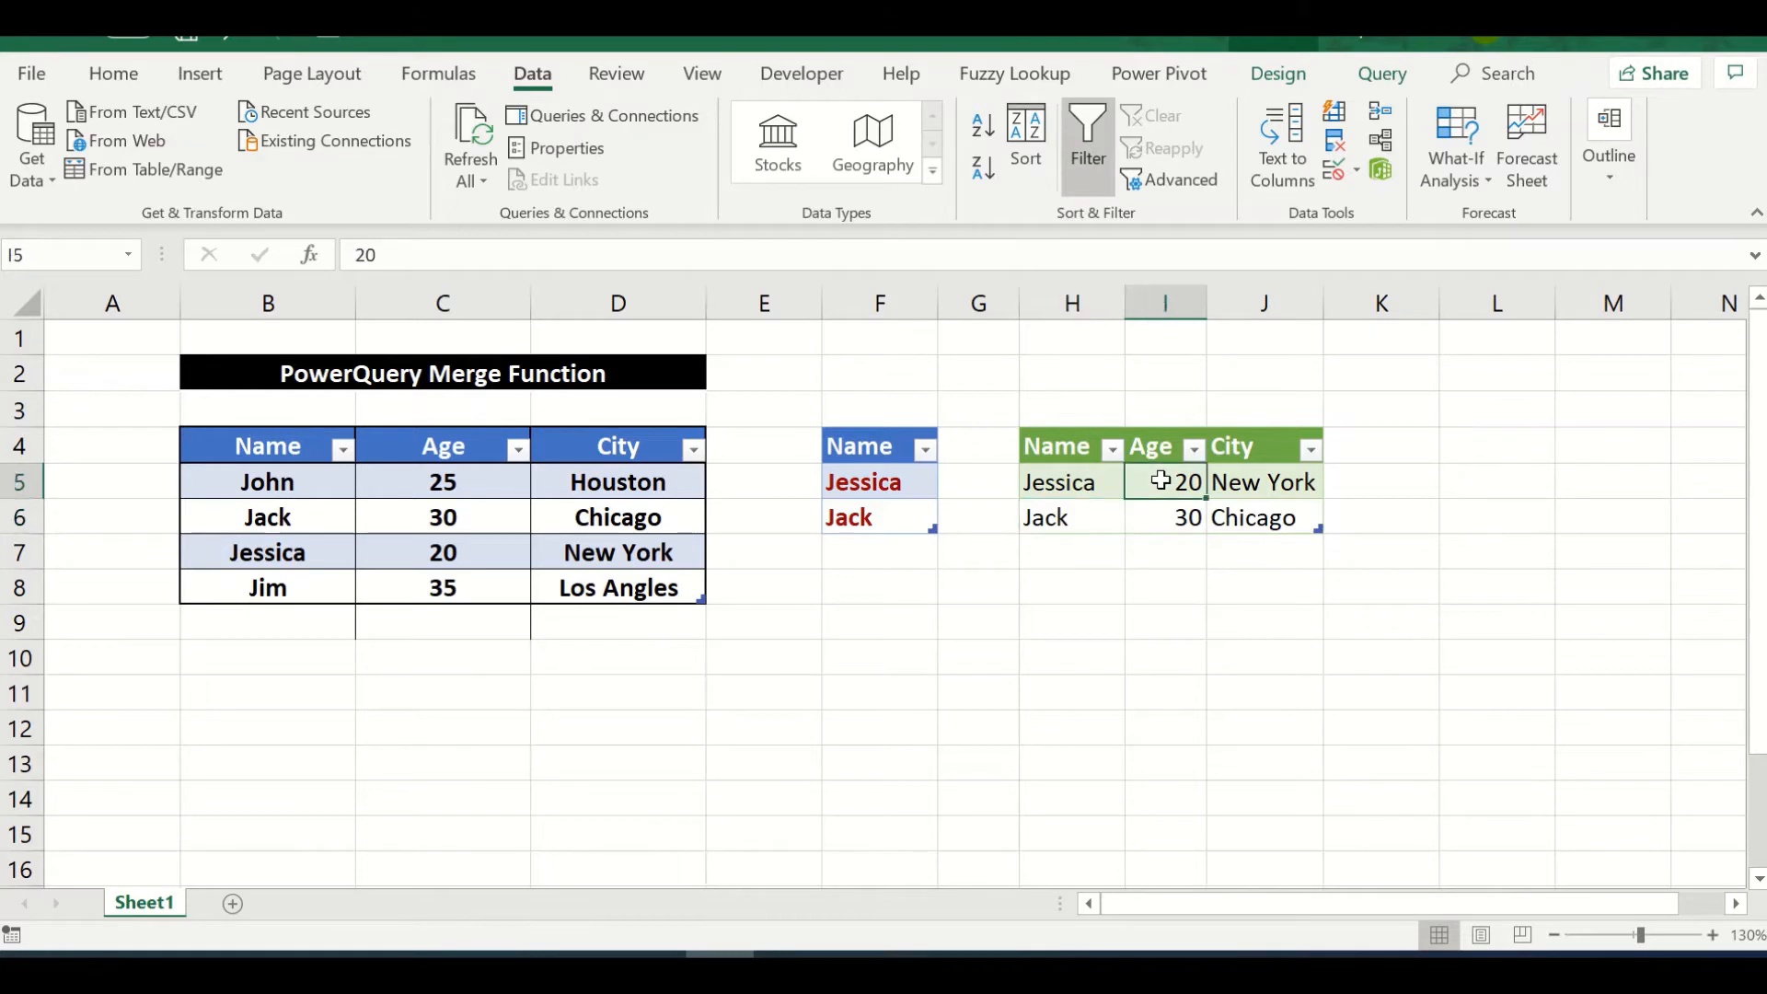
click(1278, 484)
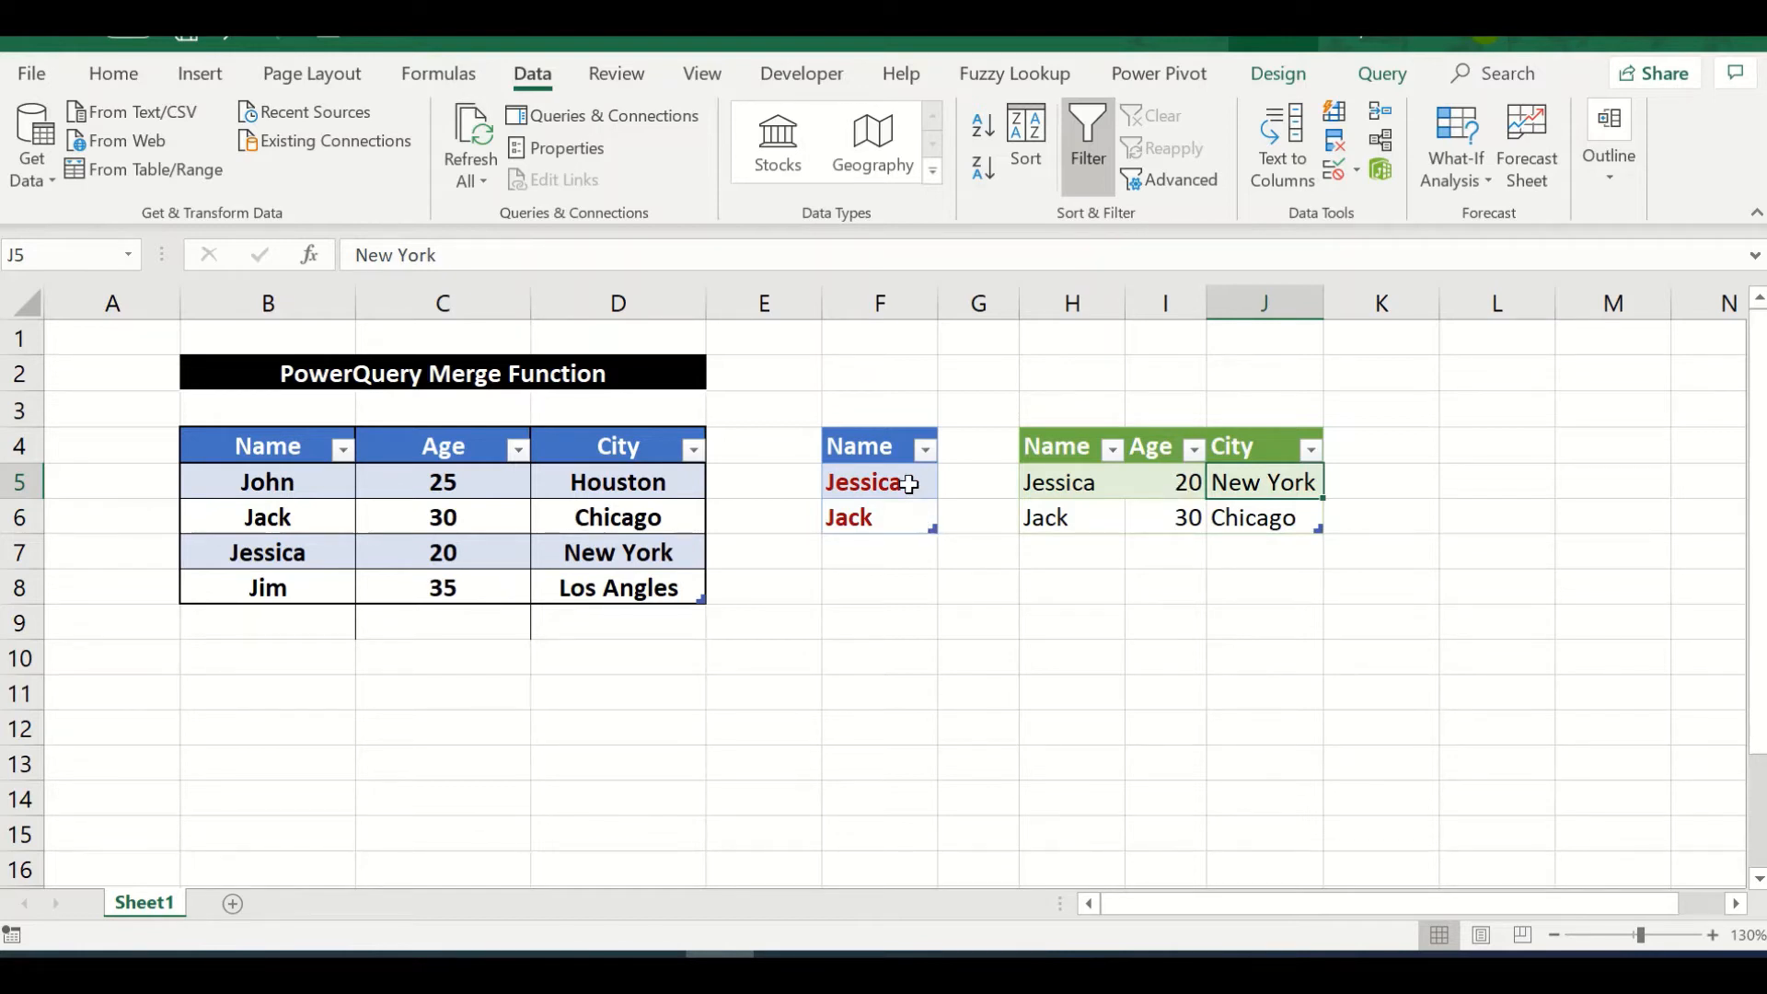
Step: Add a record in row 9 of Data_Table with the same name as B6, age 28 and city Las Vegas
click(281, 613)
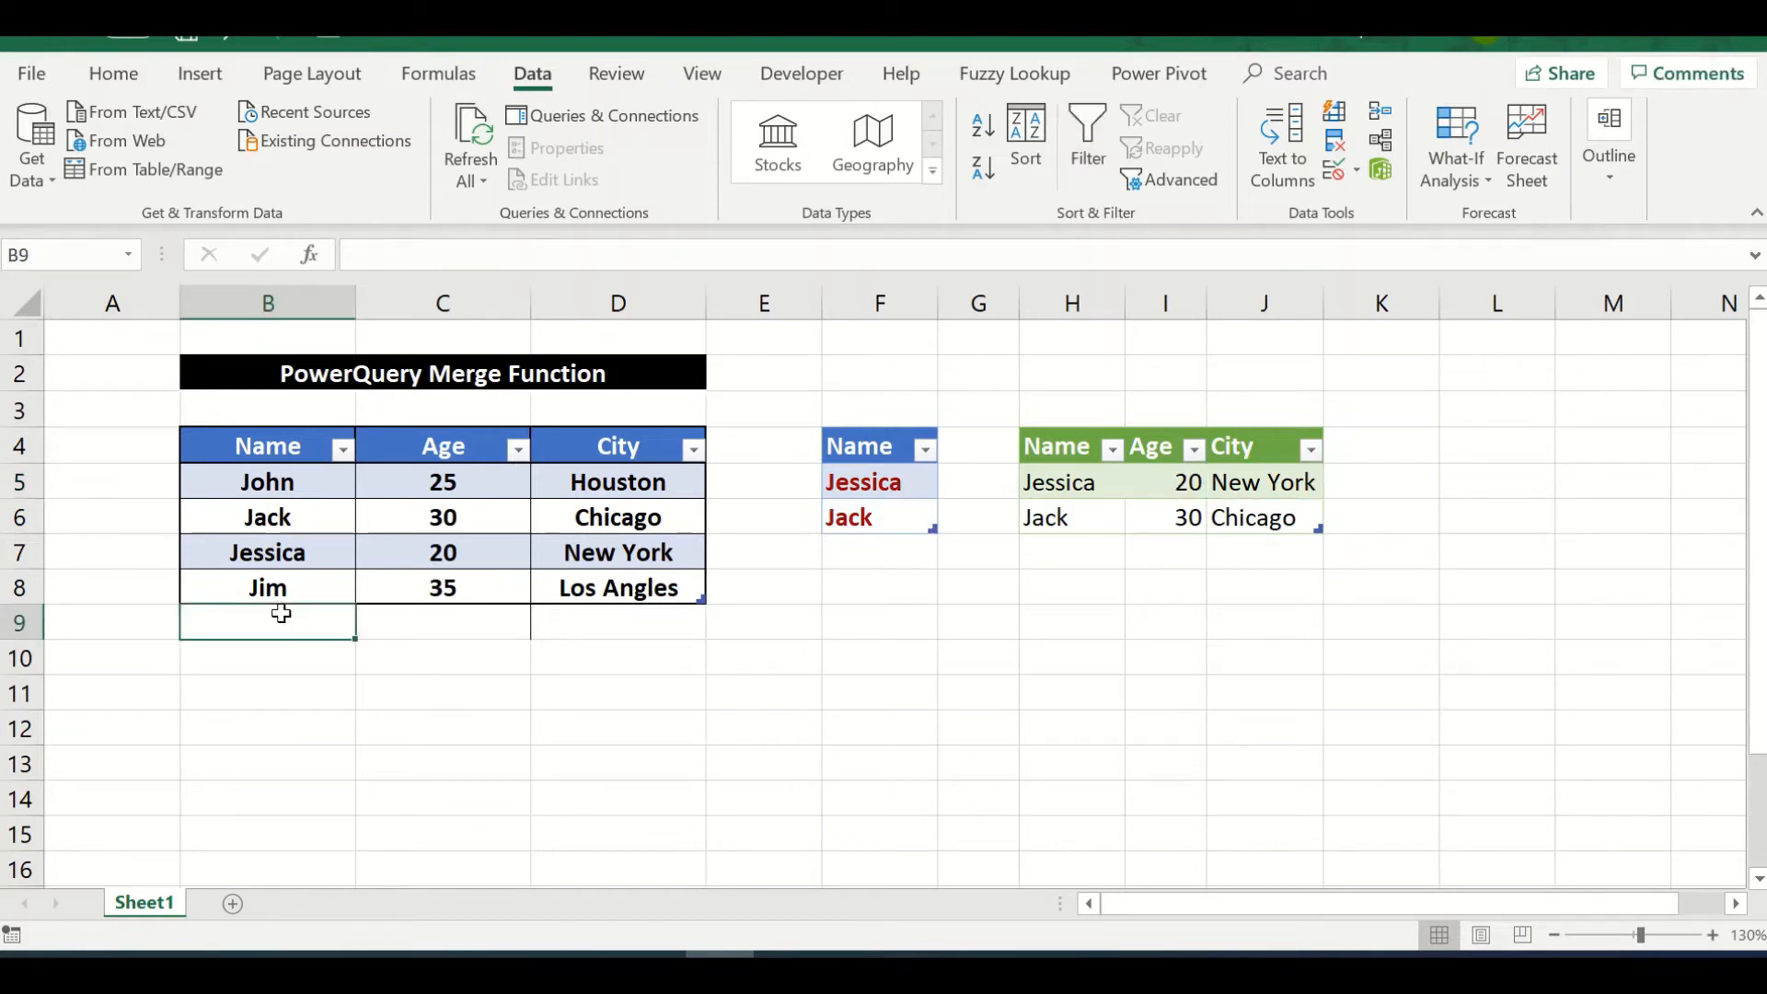
text(Jack)
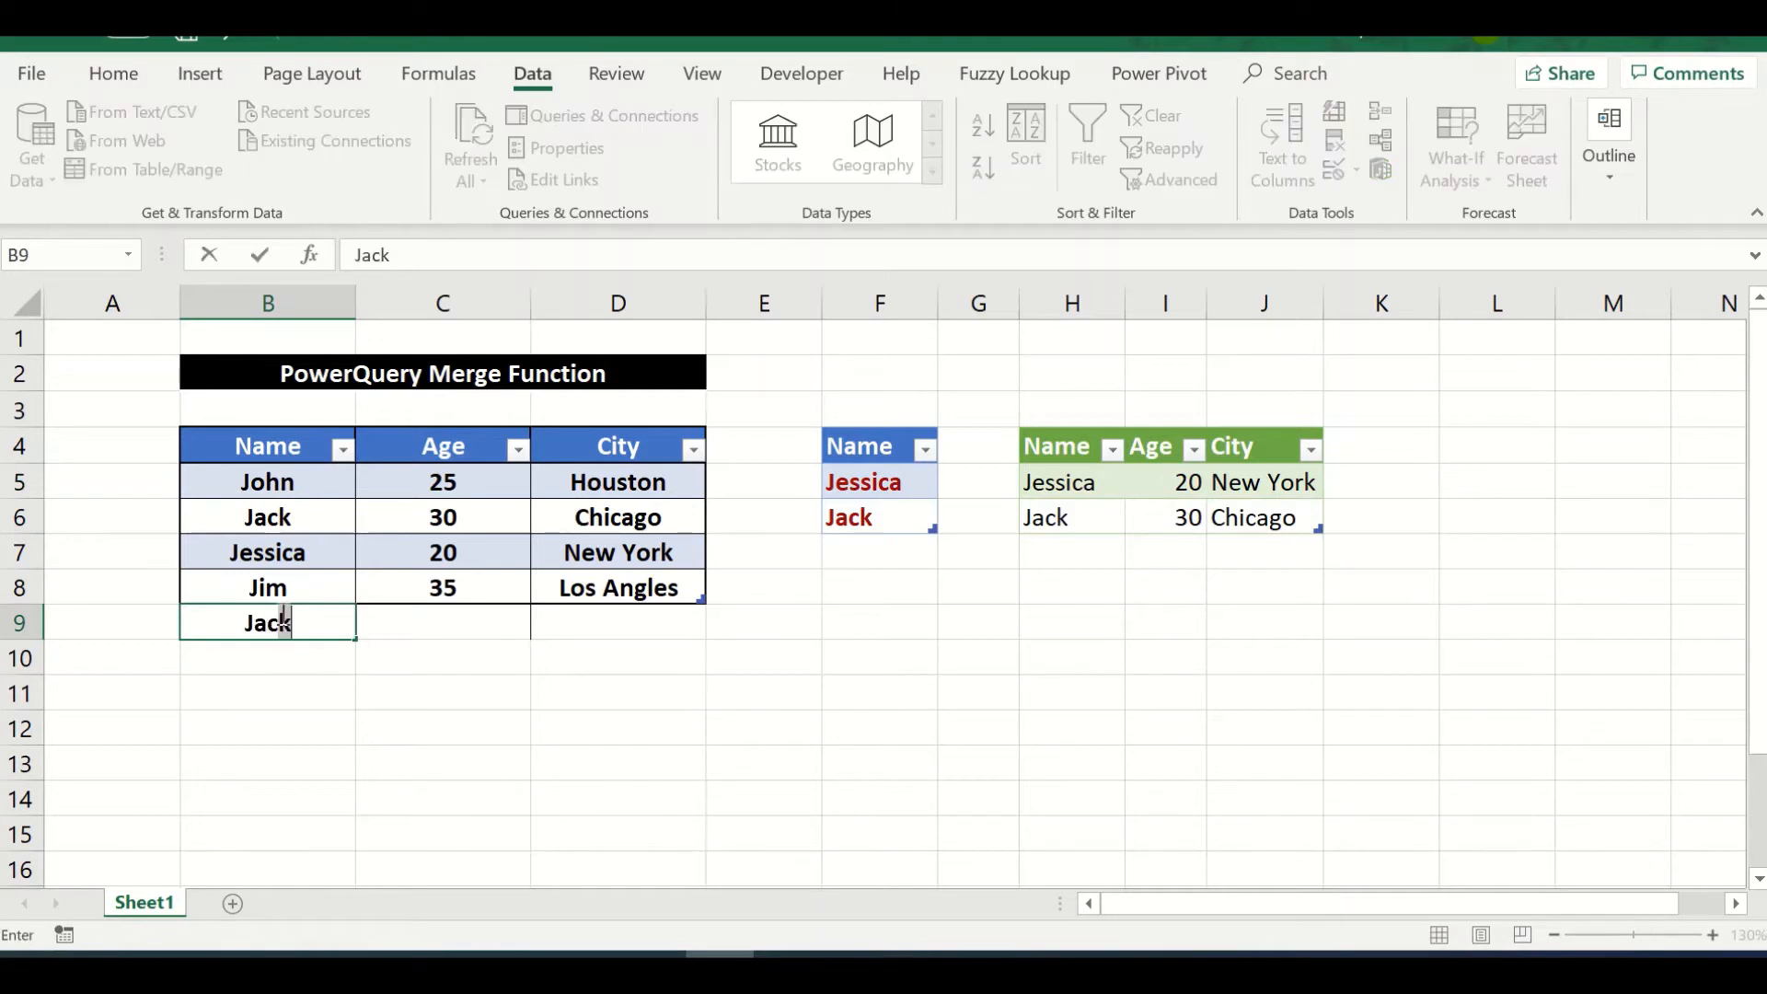
key(Tab)
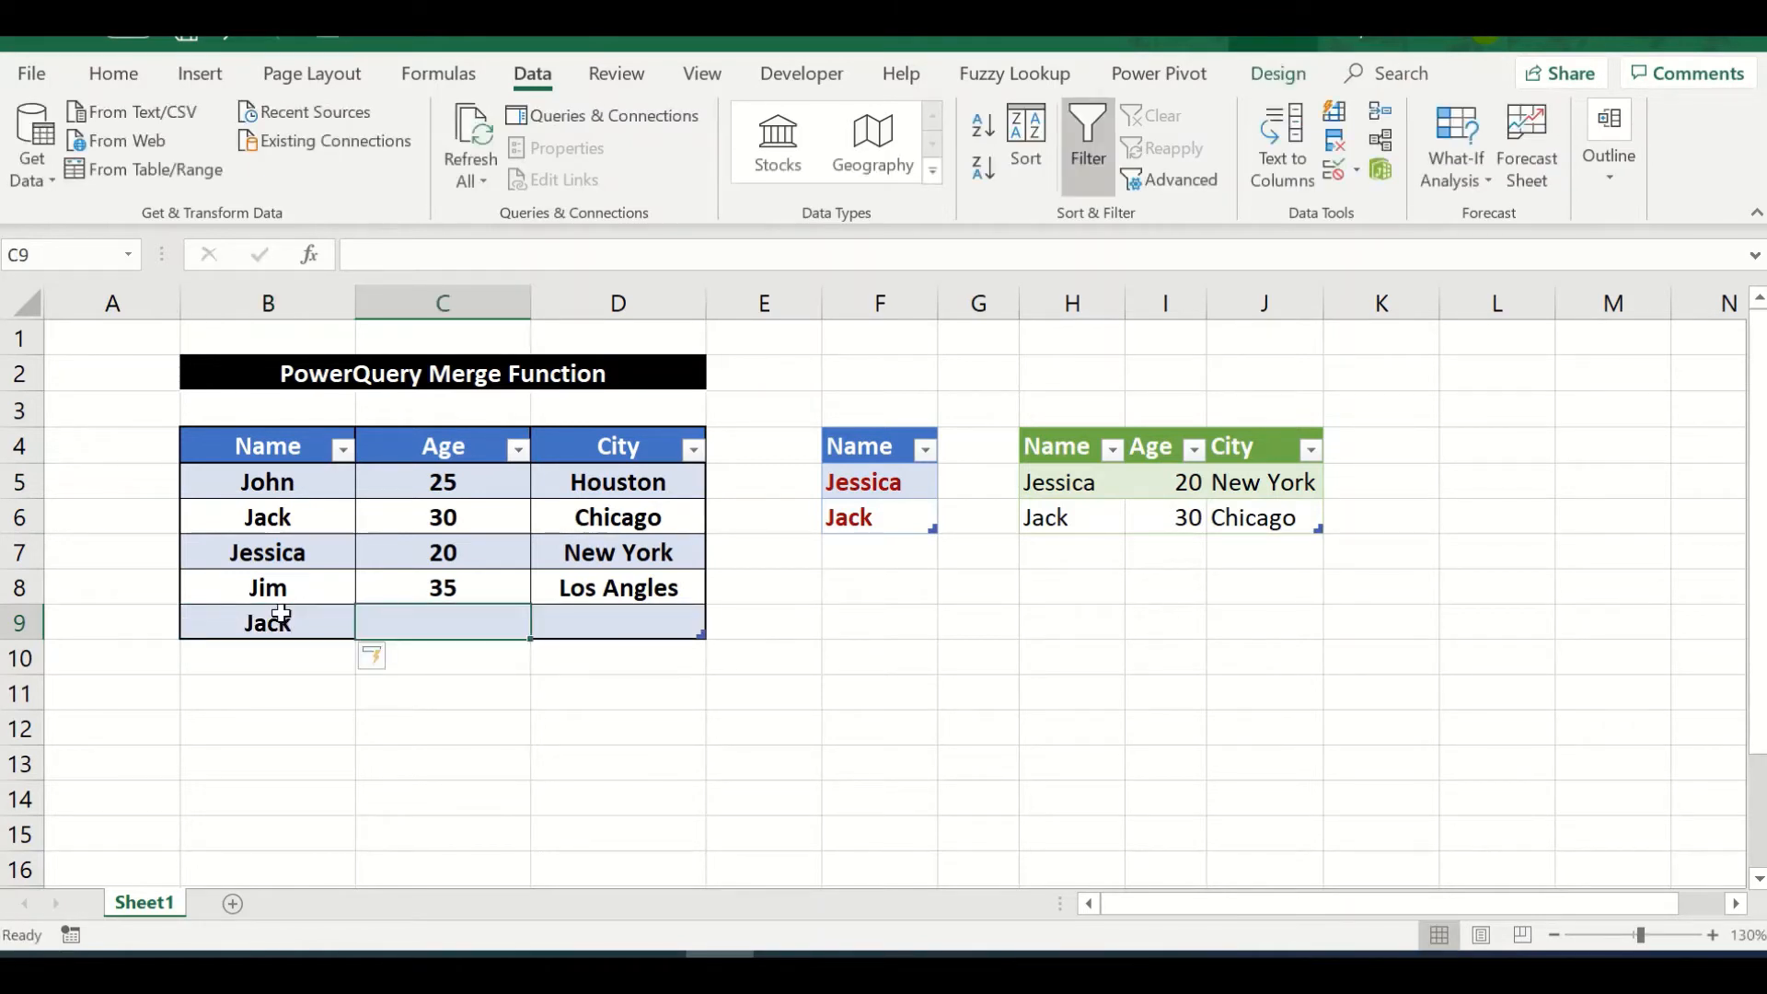
text(28)
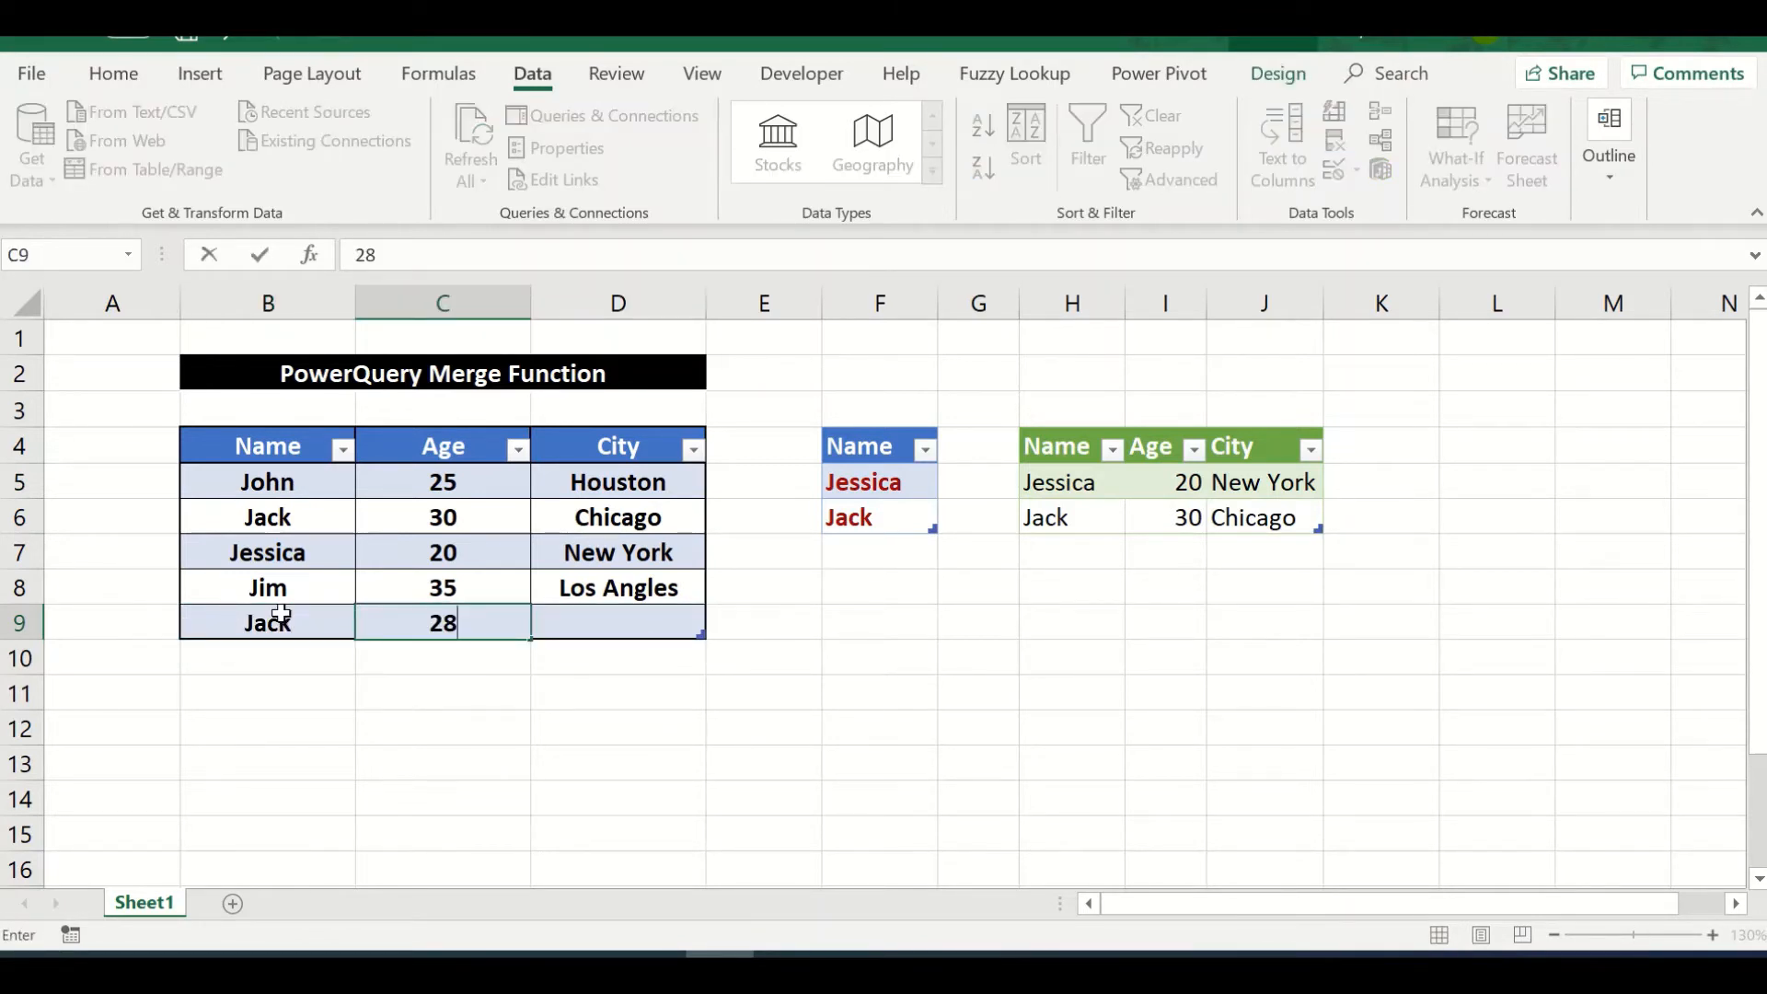
key(Tab)
text(L)
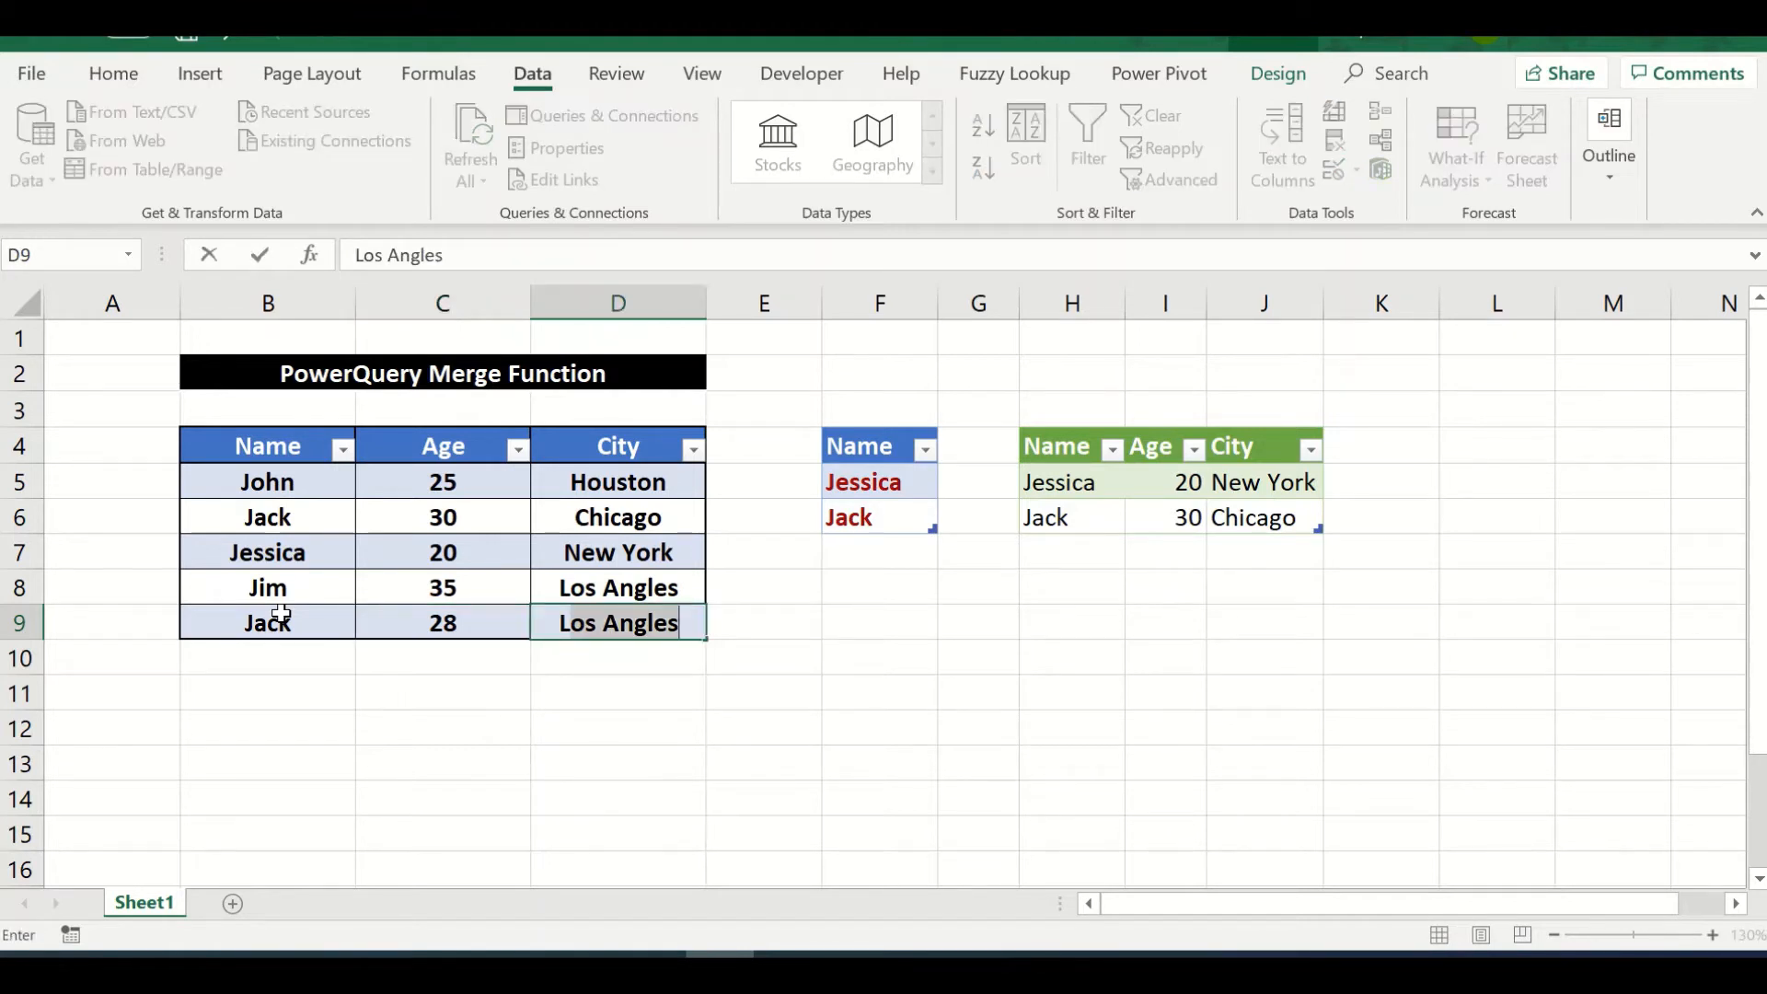
text(as Vegas)
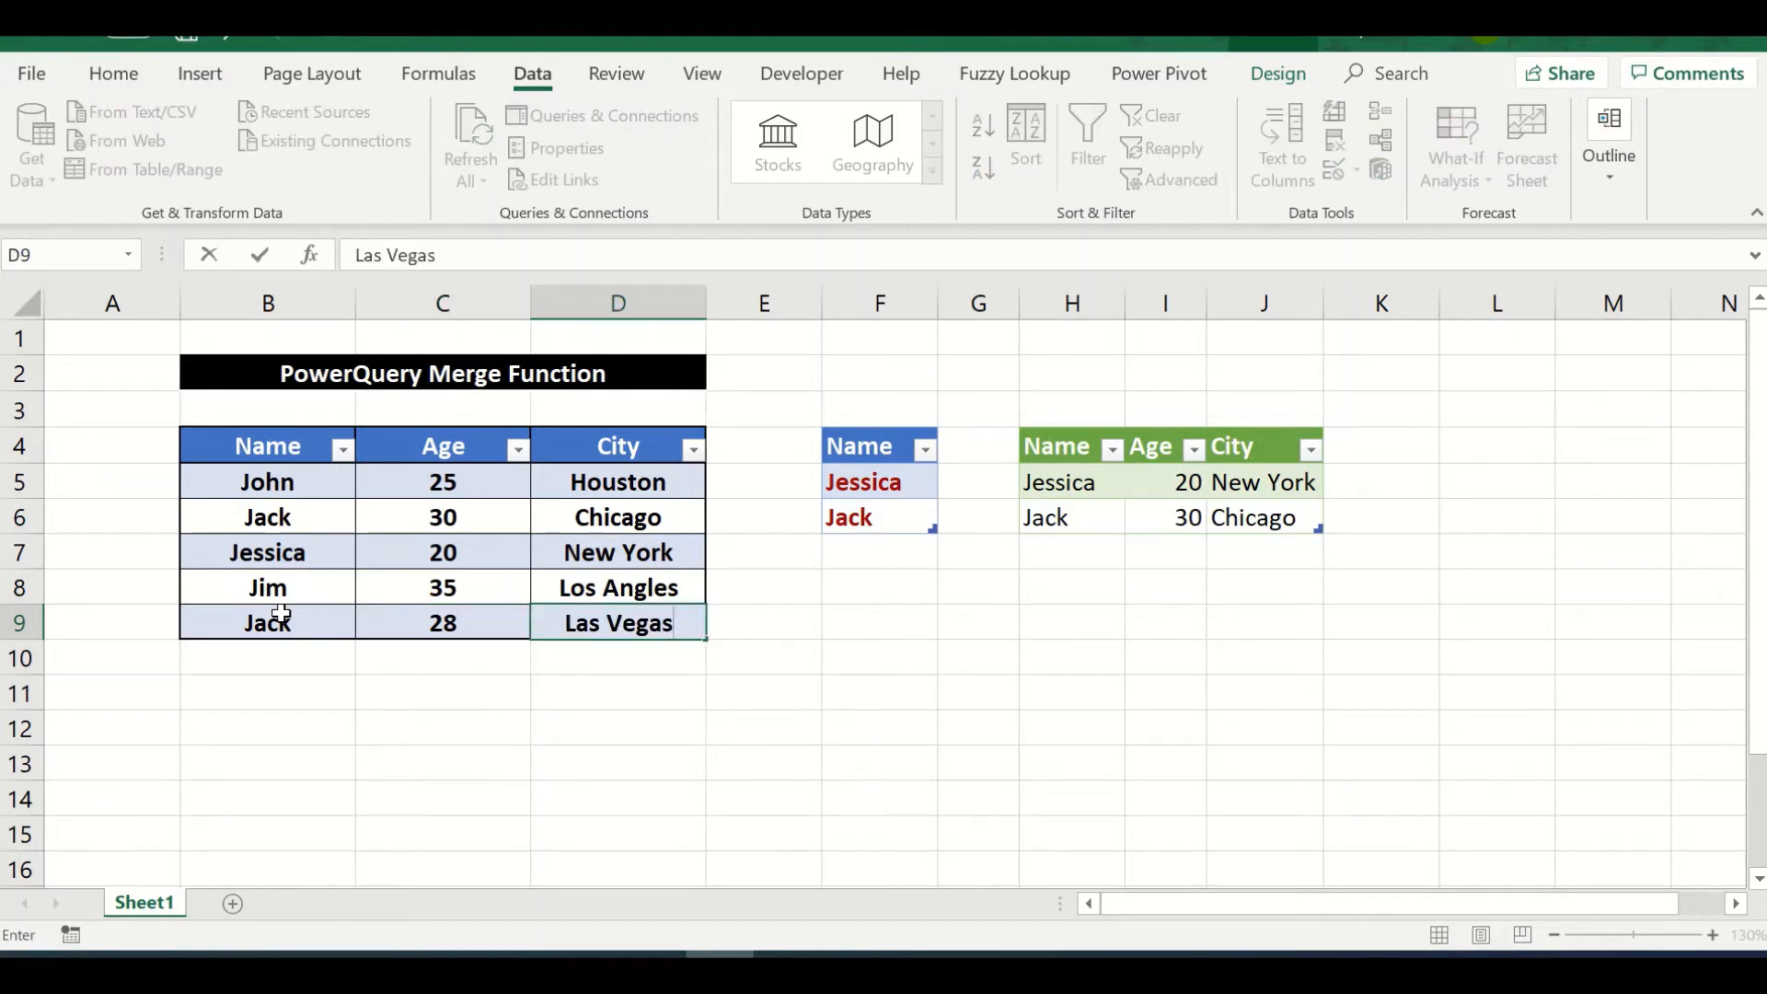
key(Tab)
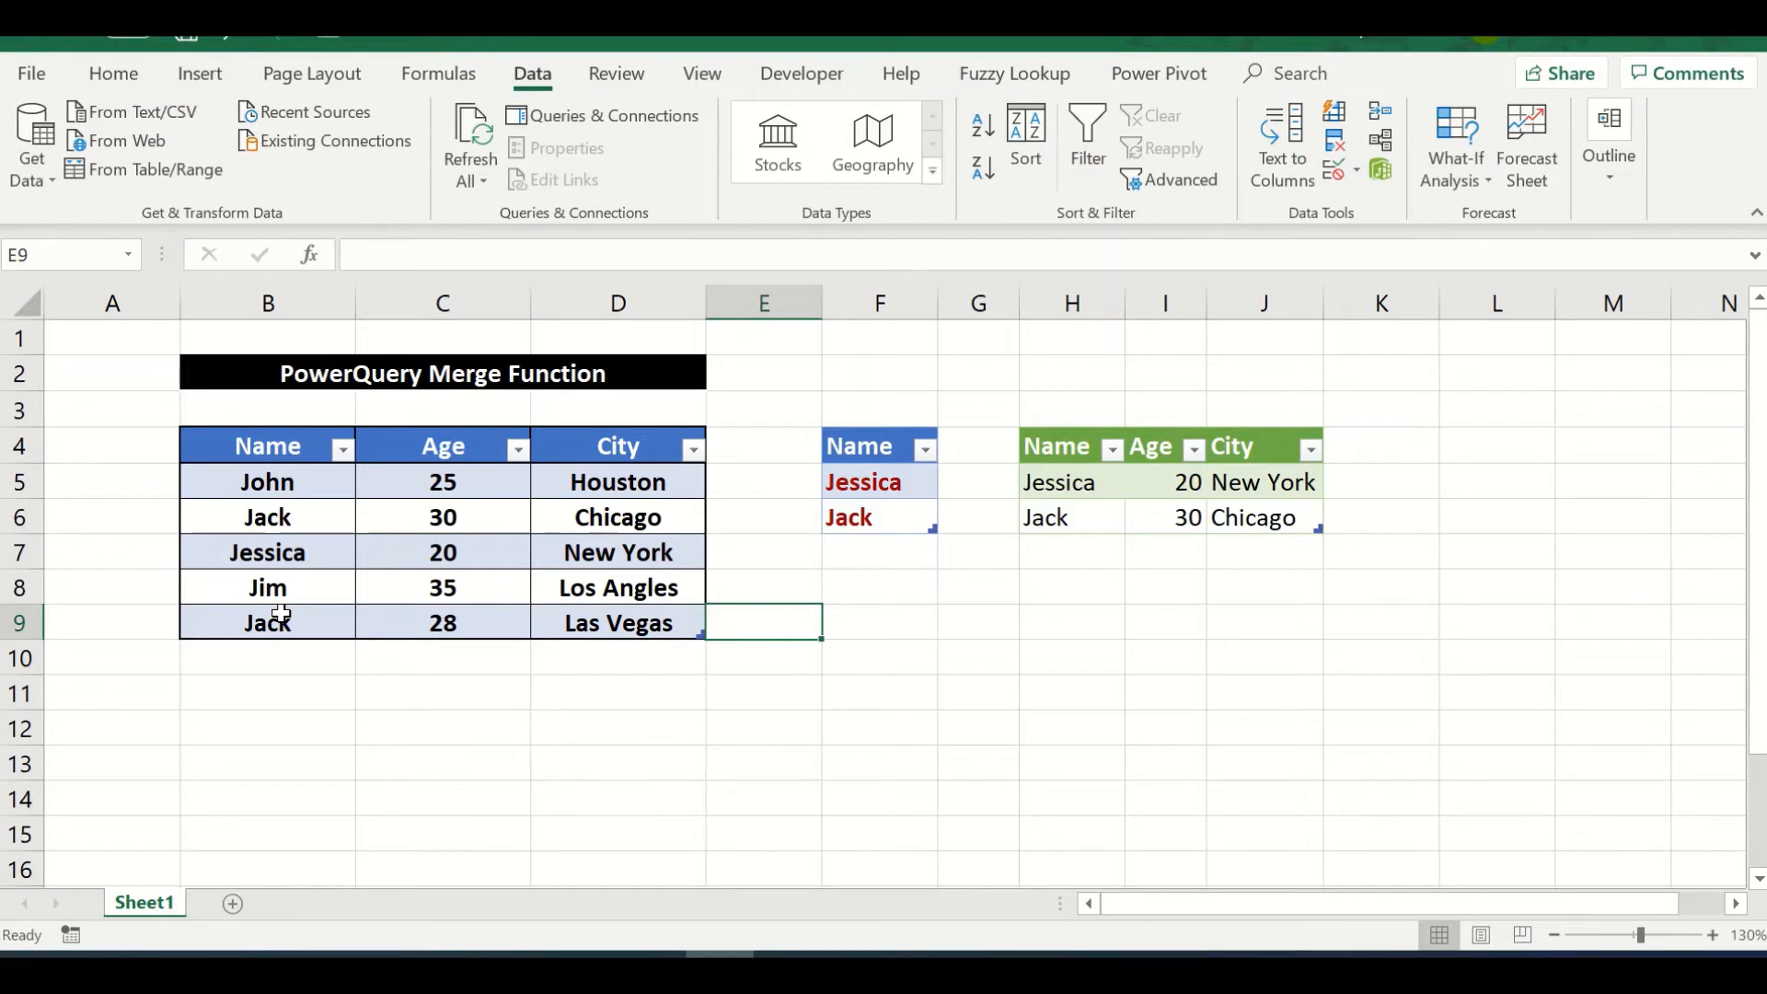
Step: Delete the first lookup name's row at F5 from the Solution table, keeping only the second name
click(883, 484)
key(ctrl+minus)
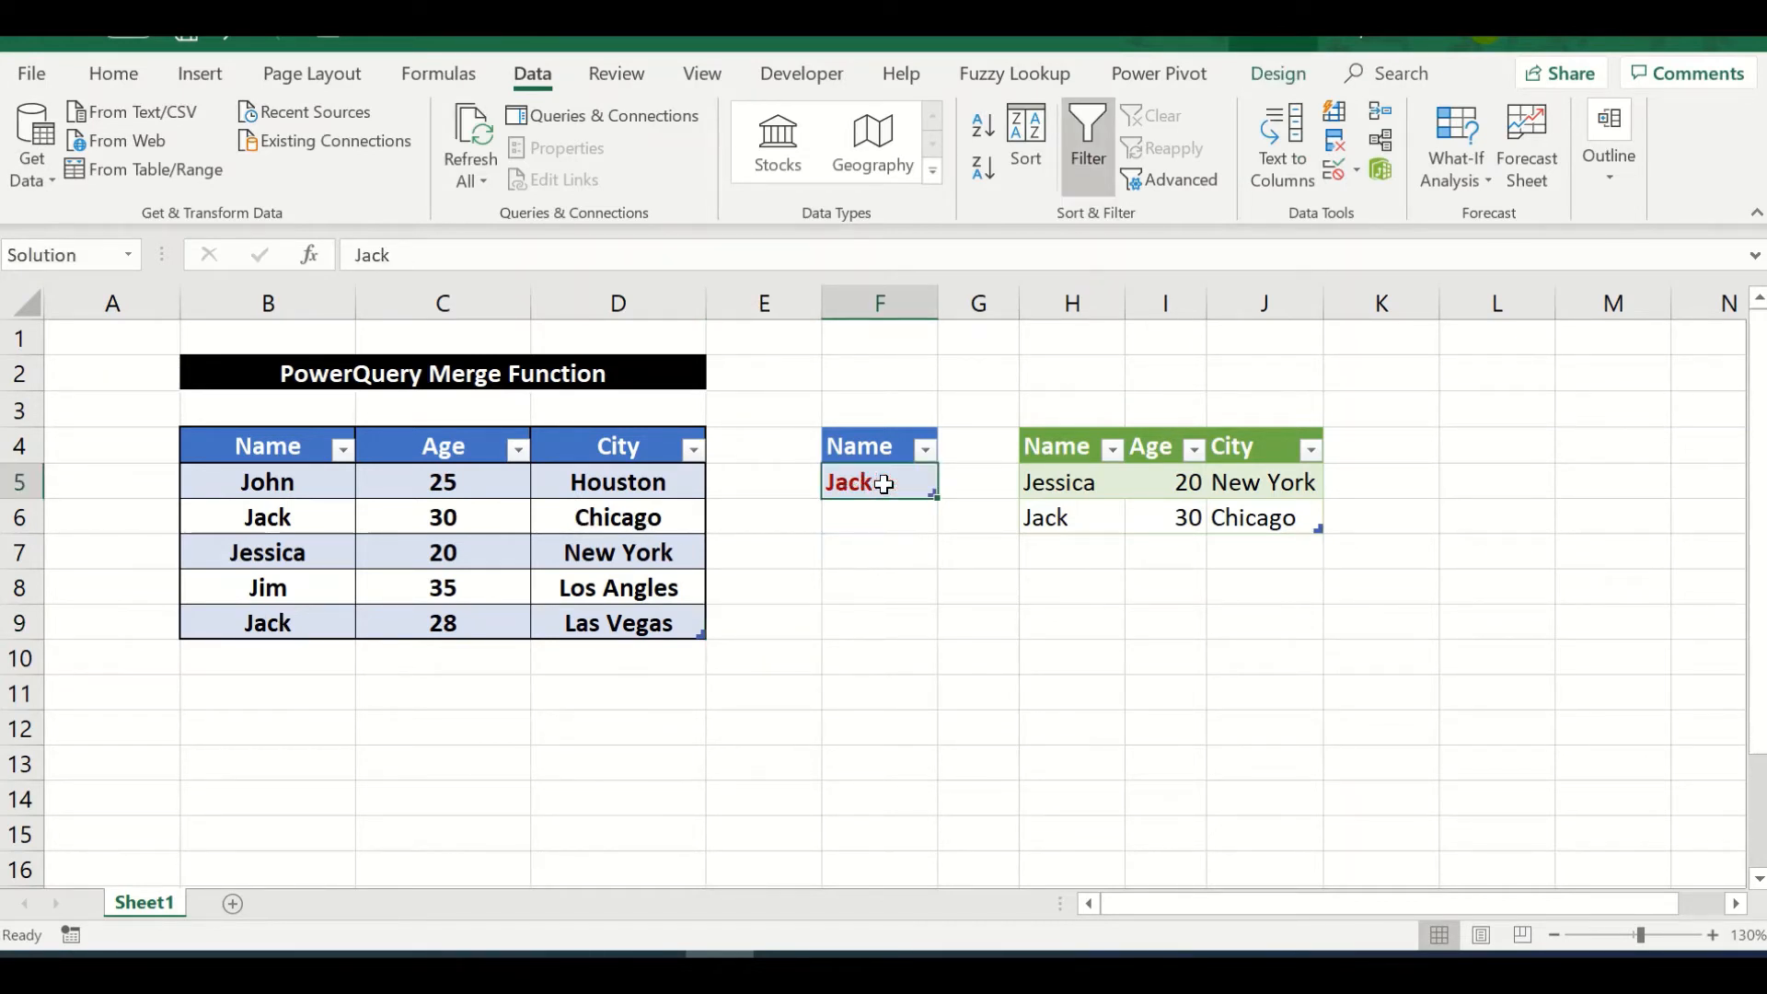
click(896, 538)
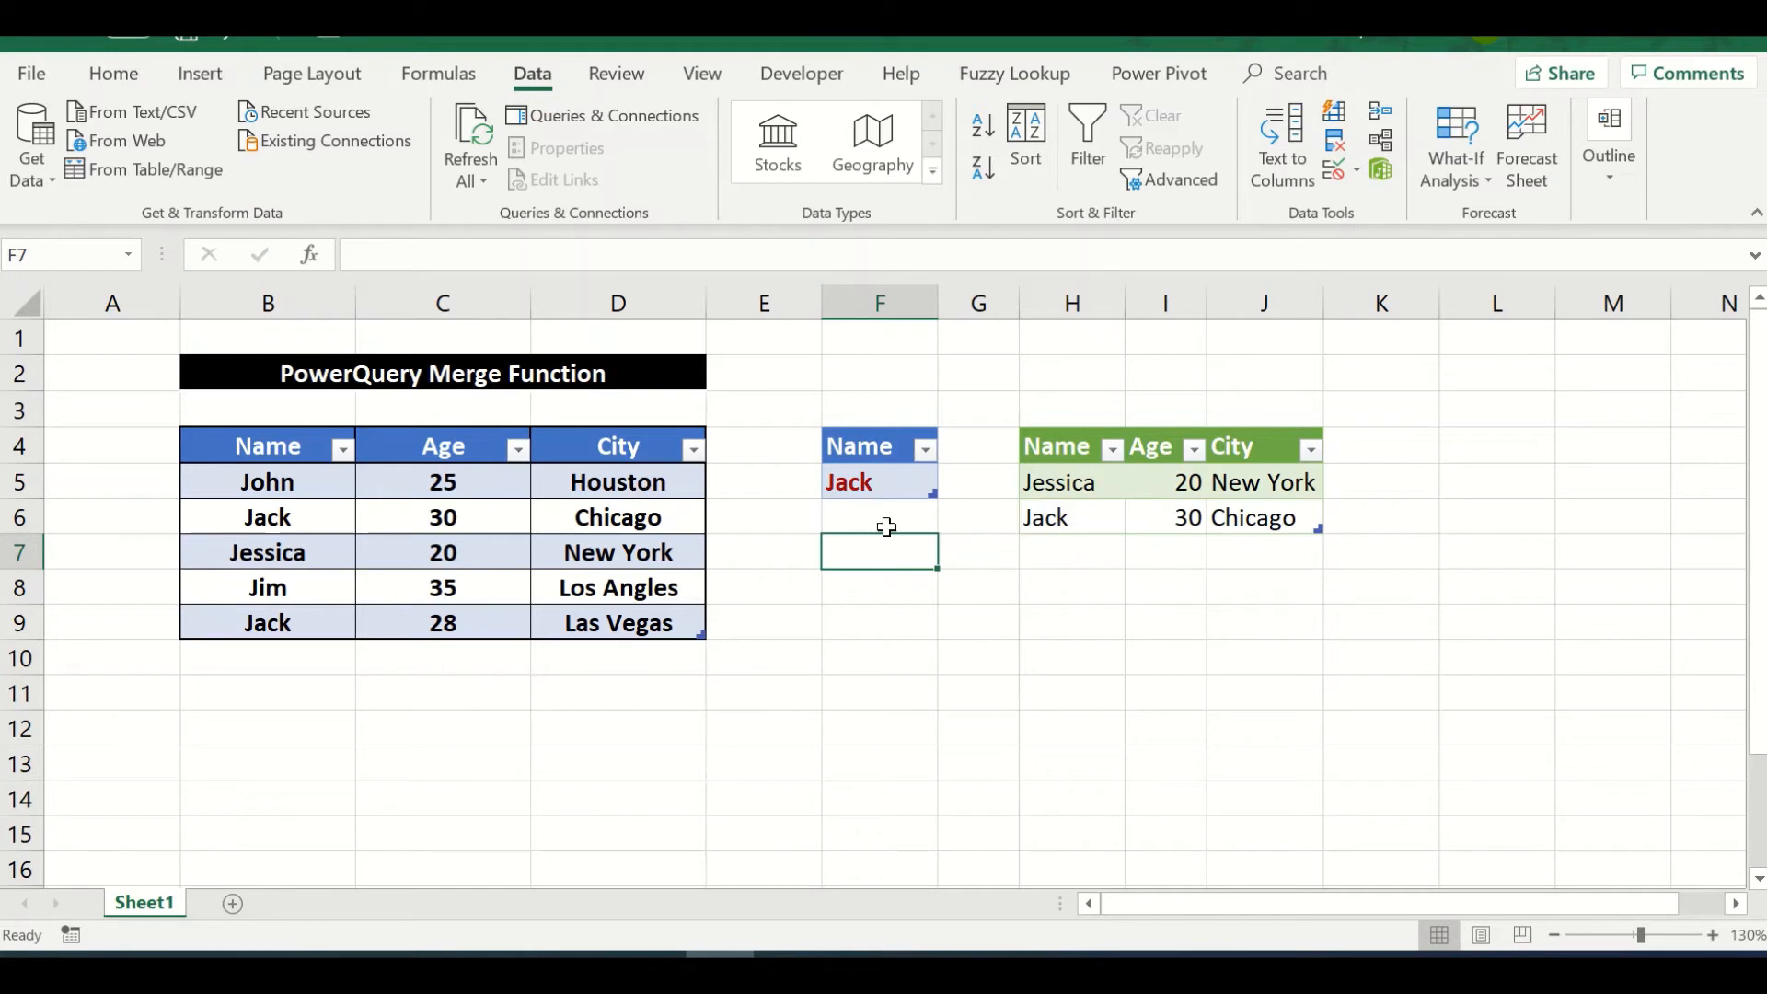
click(885, 485)
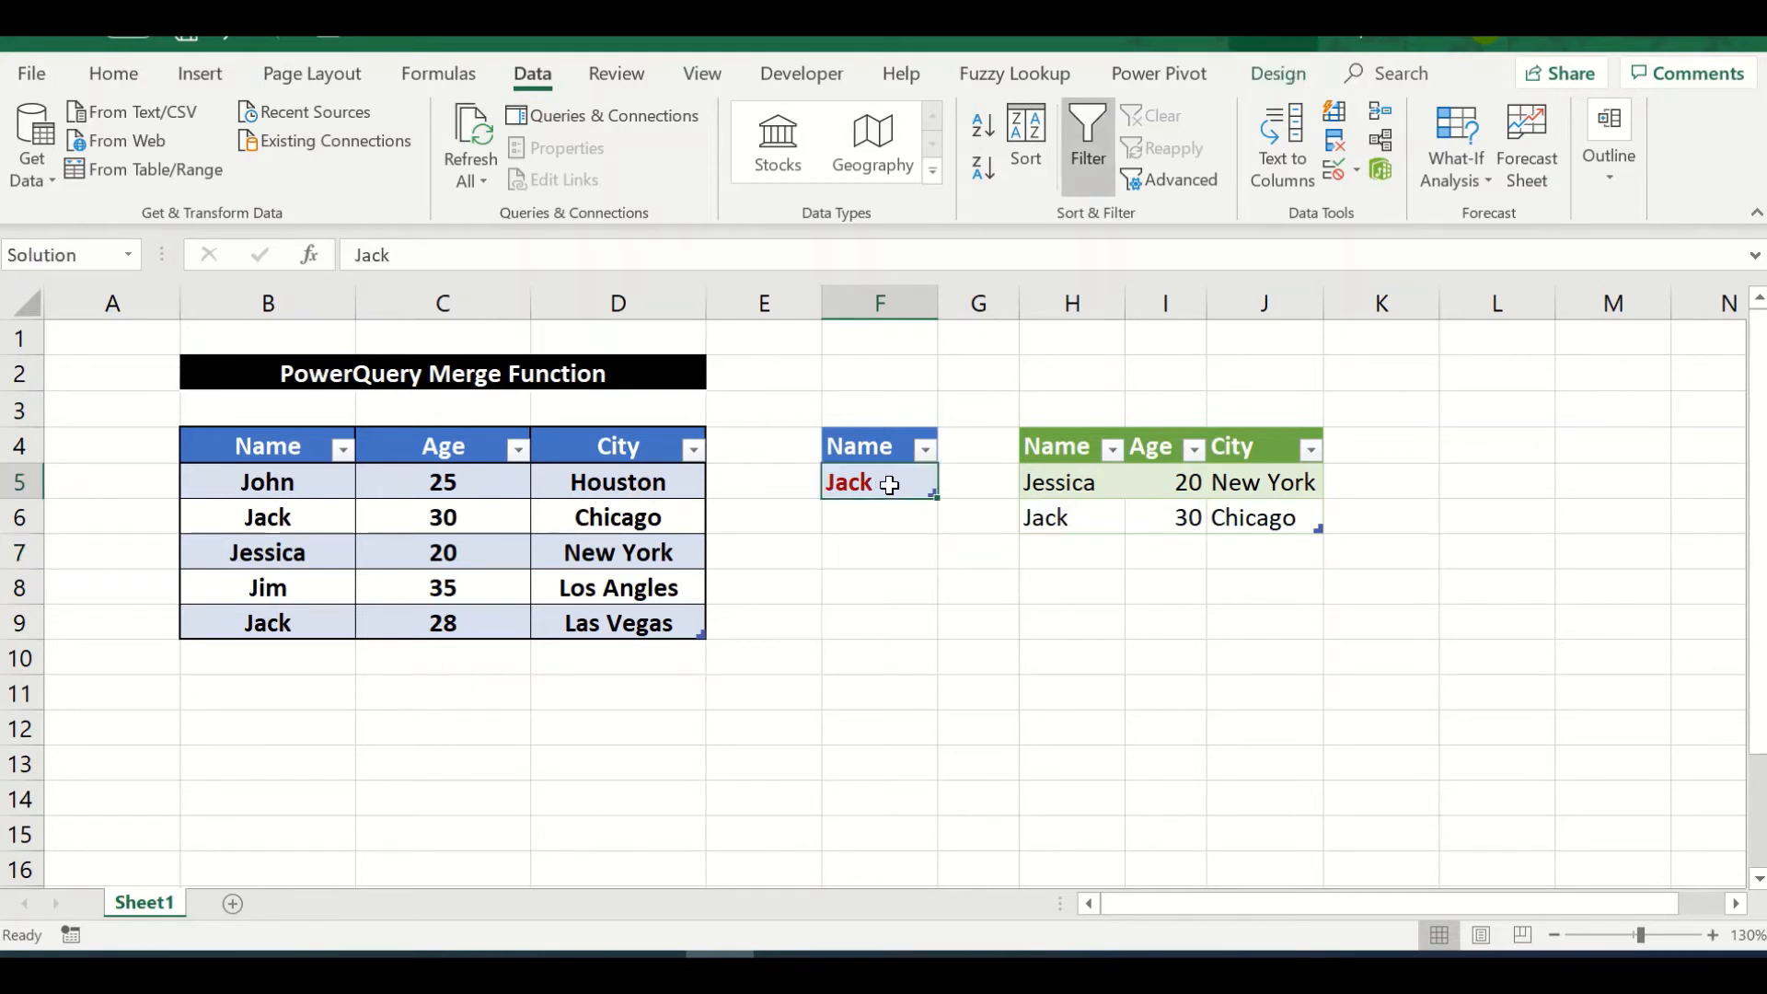
Step: Refresh the result table at H4 for the single remaining lookup name
click(1153, 489)
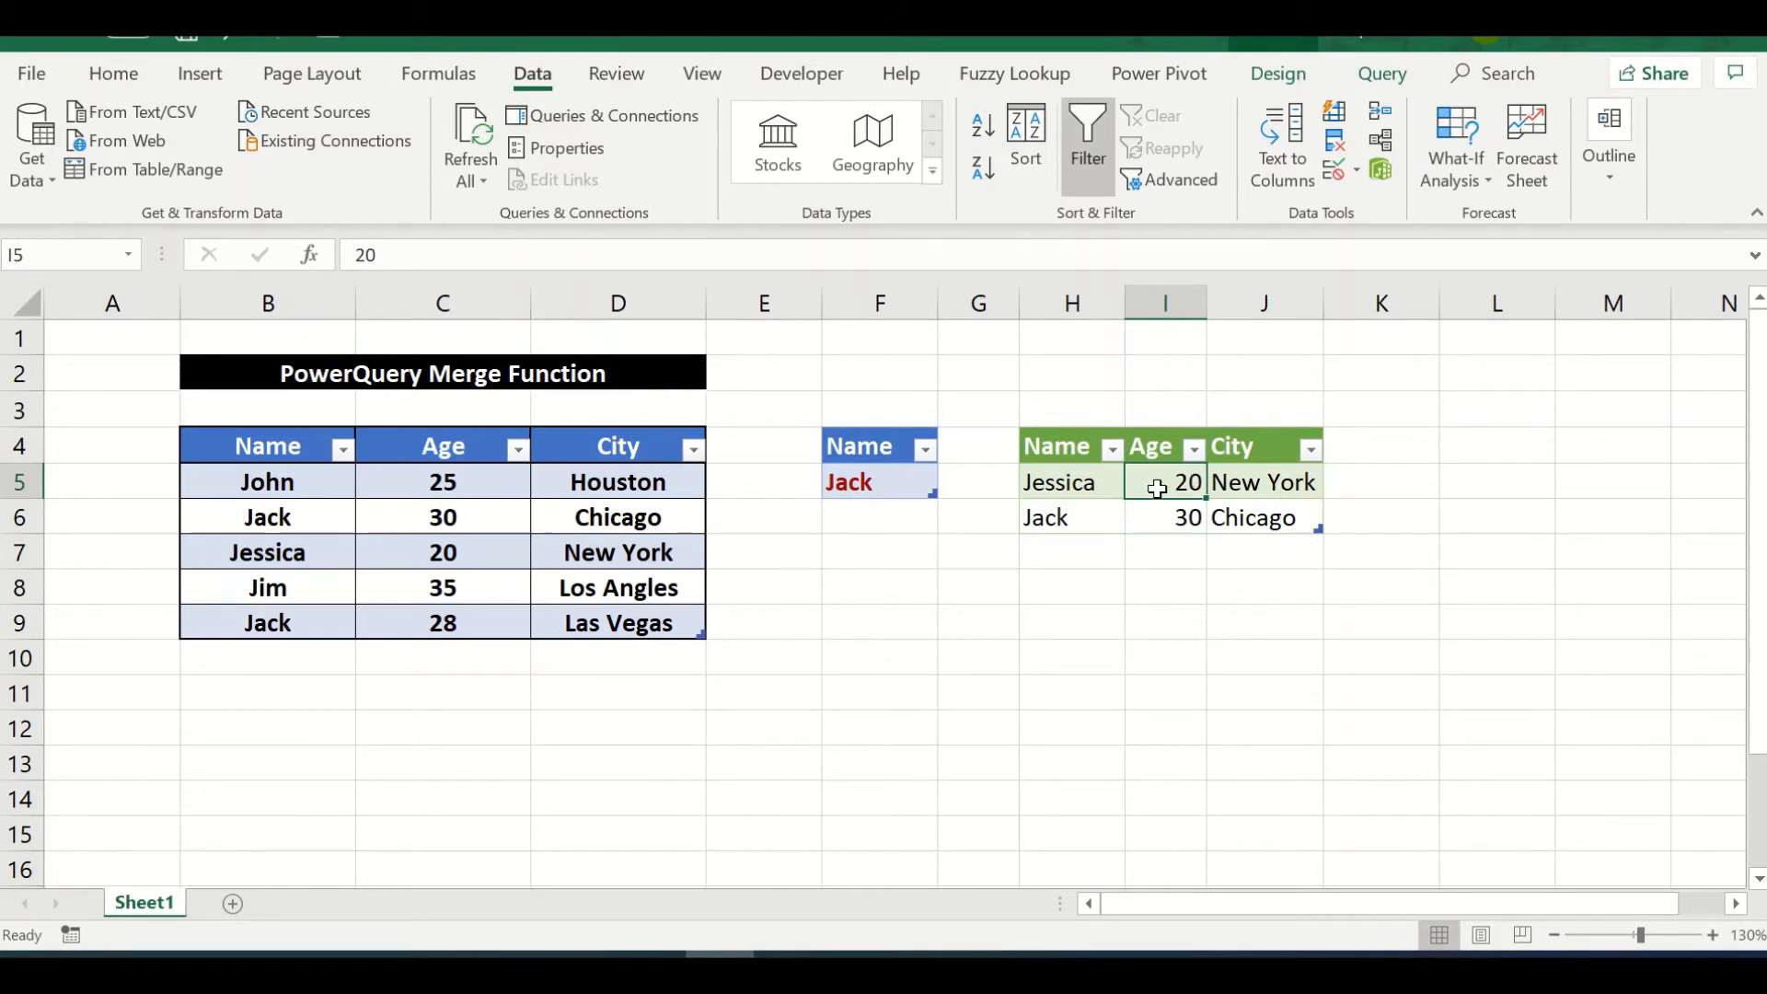
right_click(1155, 487)
click(1264, 482)
click(1190, 629)
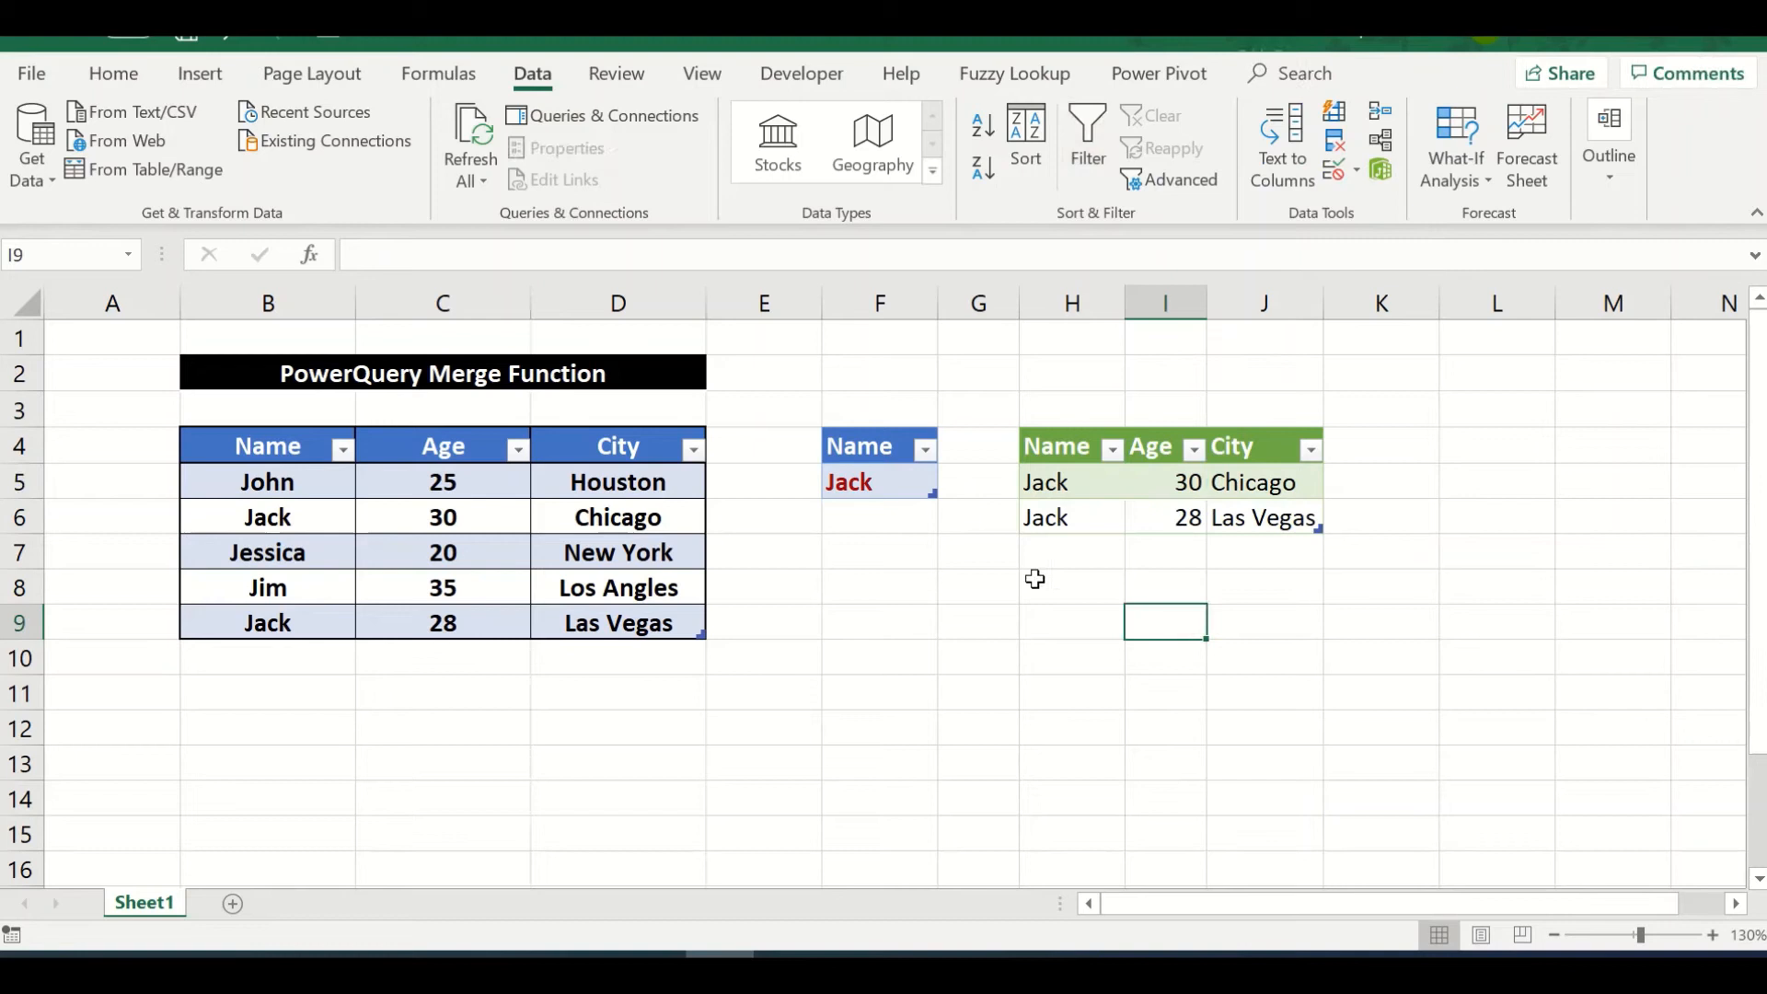
Step: Compare the ages and cities returned for the duplicated name with its matching rows in Data_Table
click(884, 494)
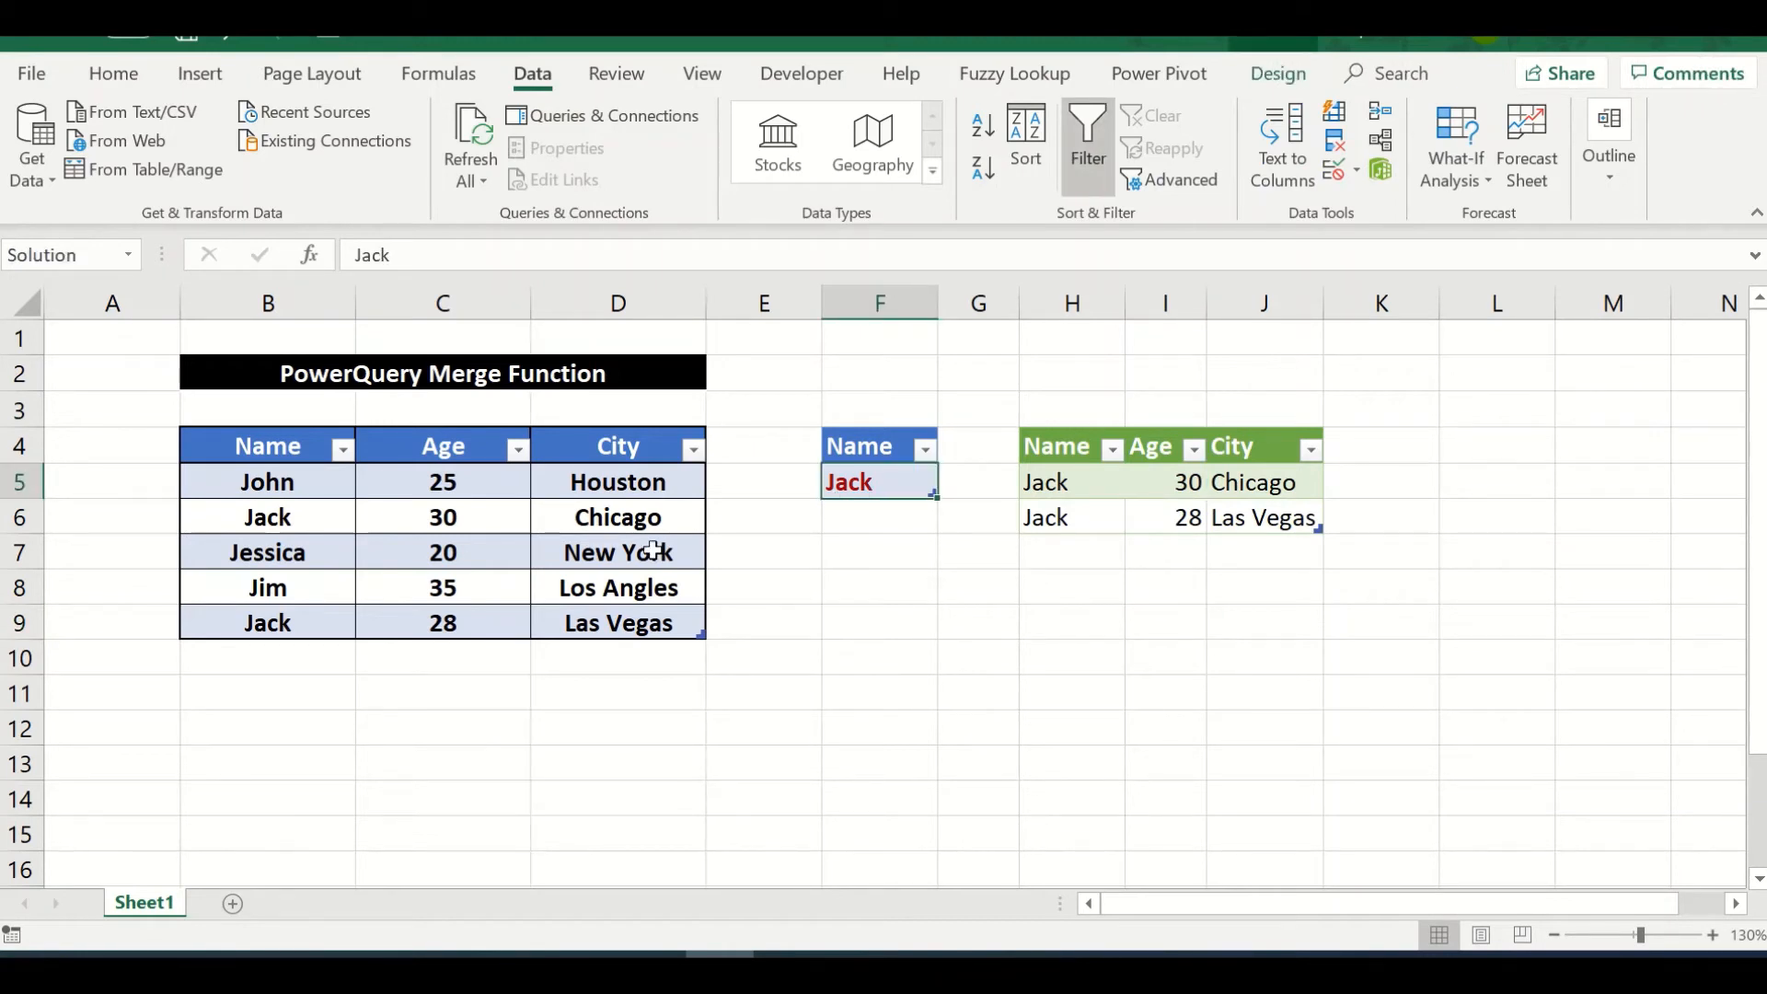
click(305, 523)
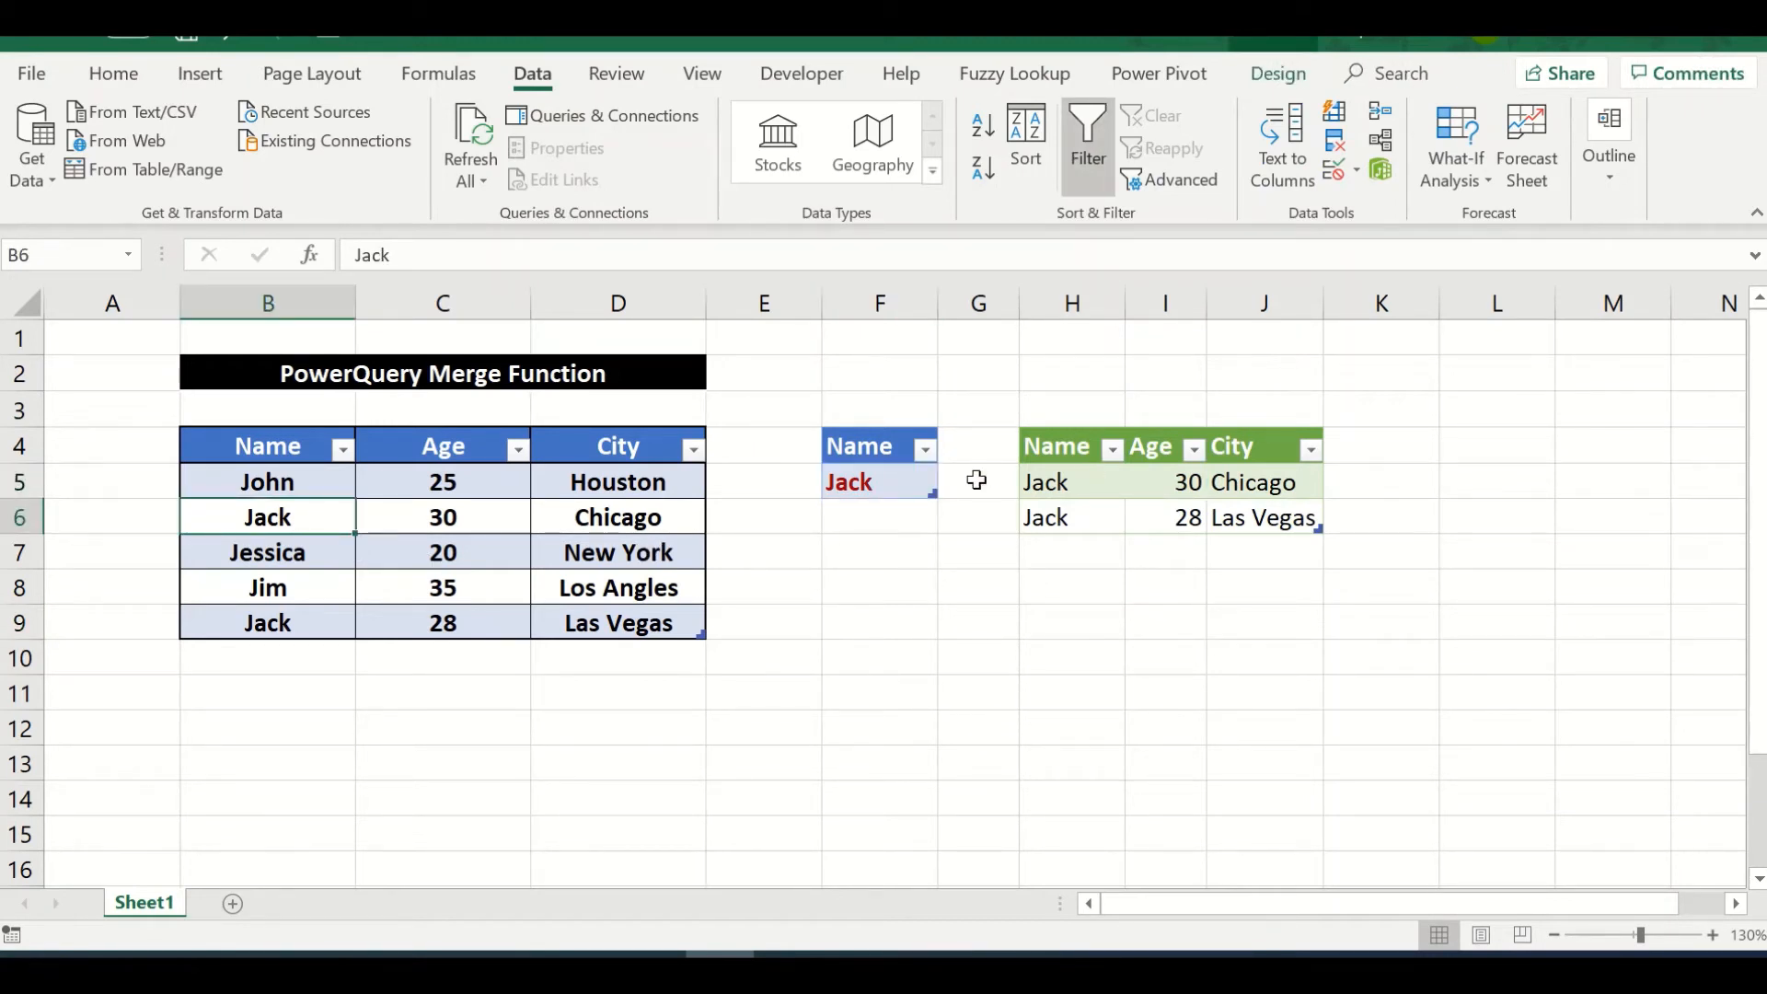
click(920, 477)
click(1065, 490)
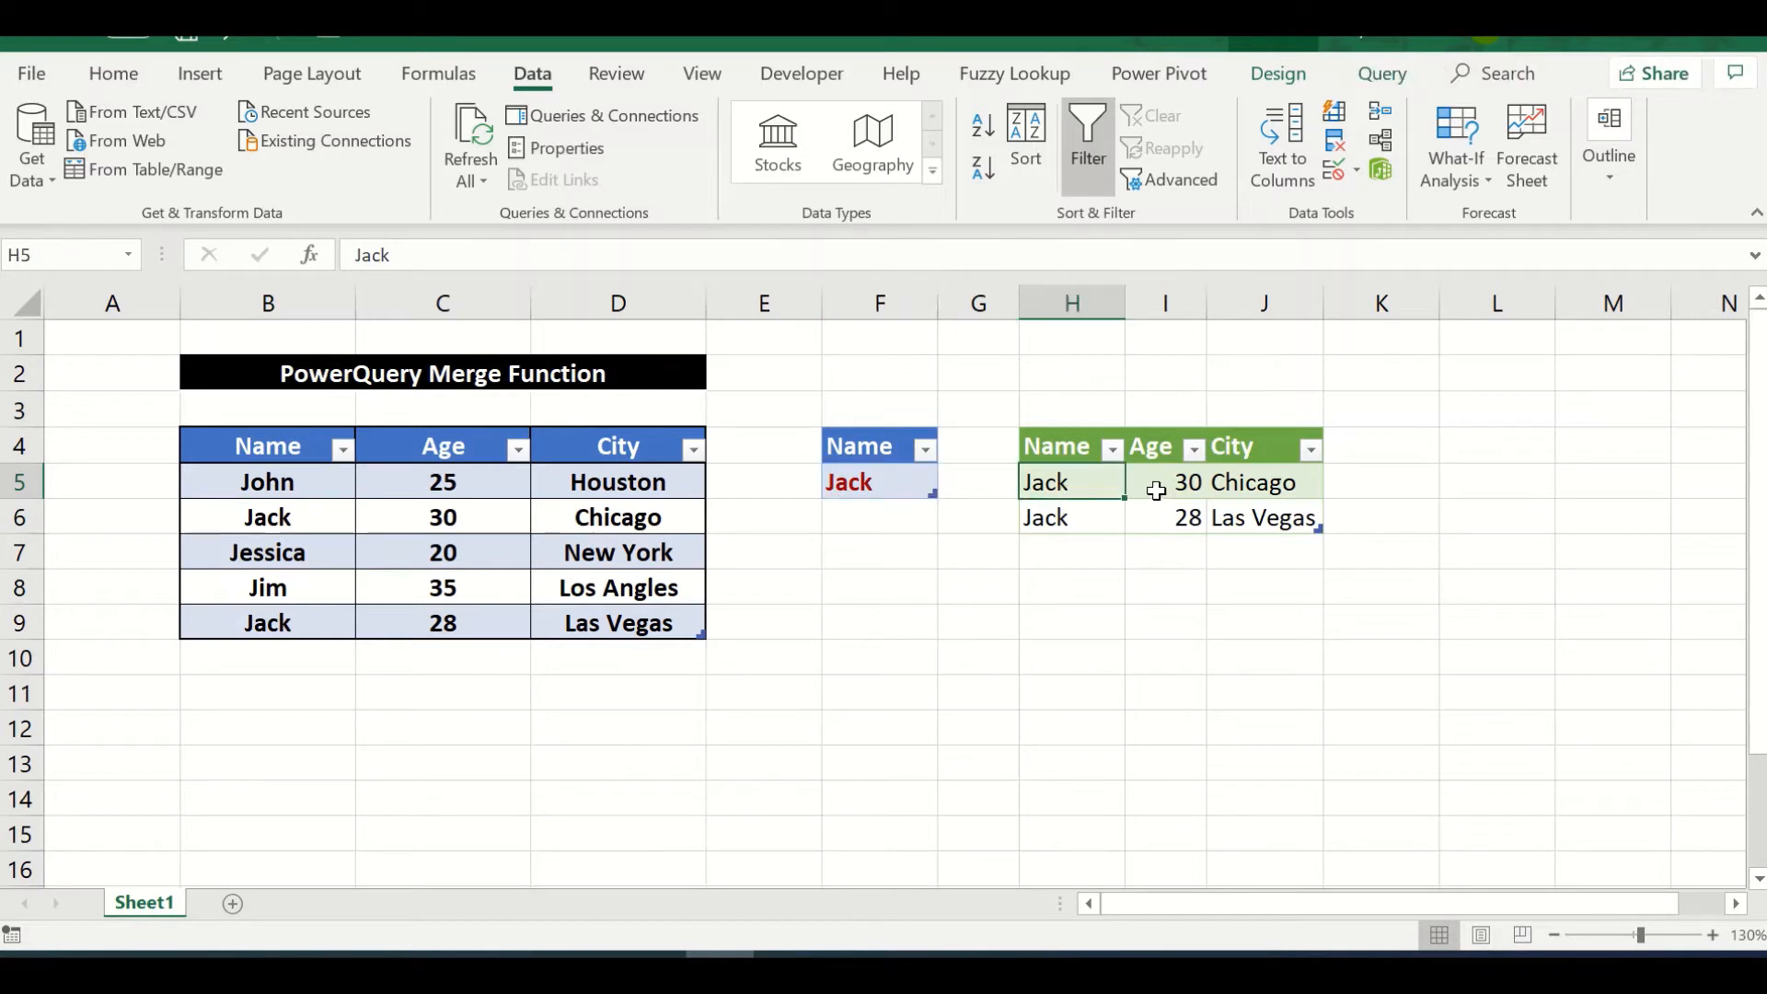
click(1156, 493)
click(1241, 493)
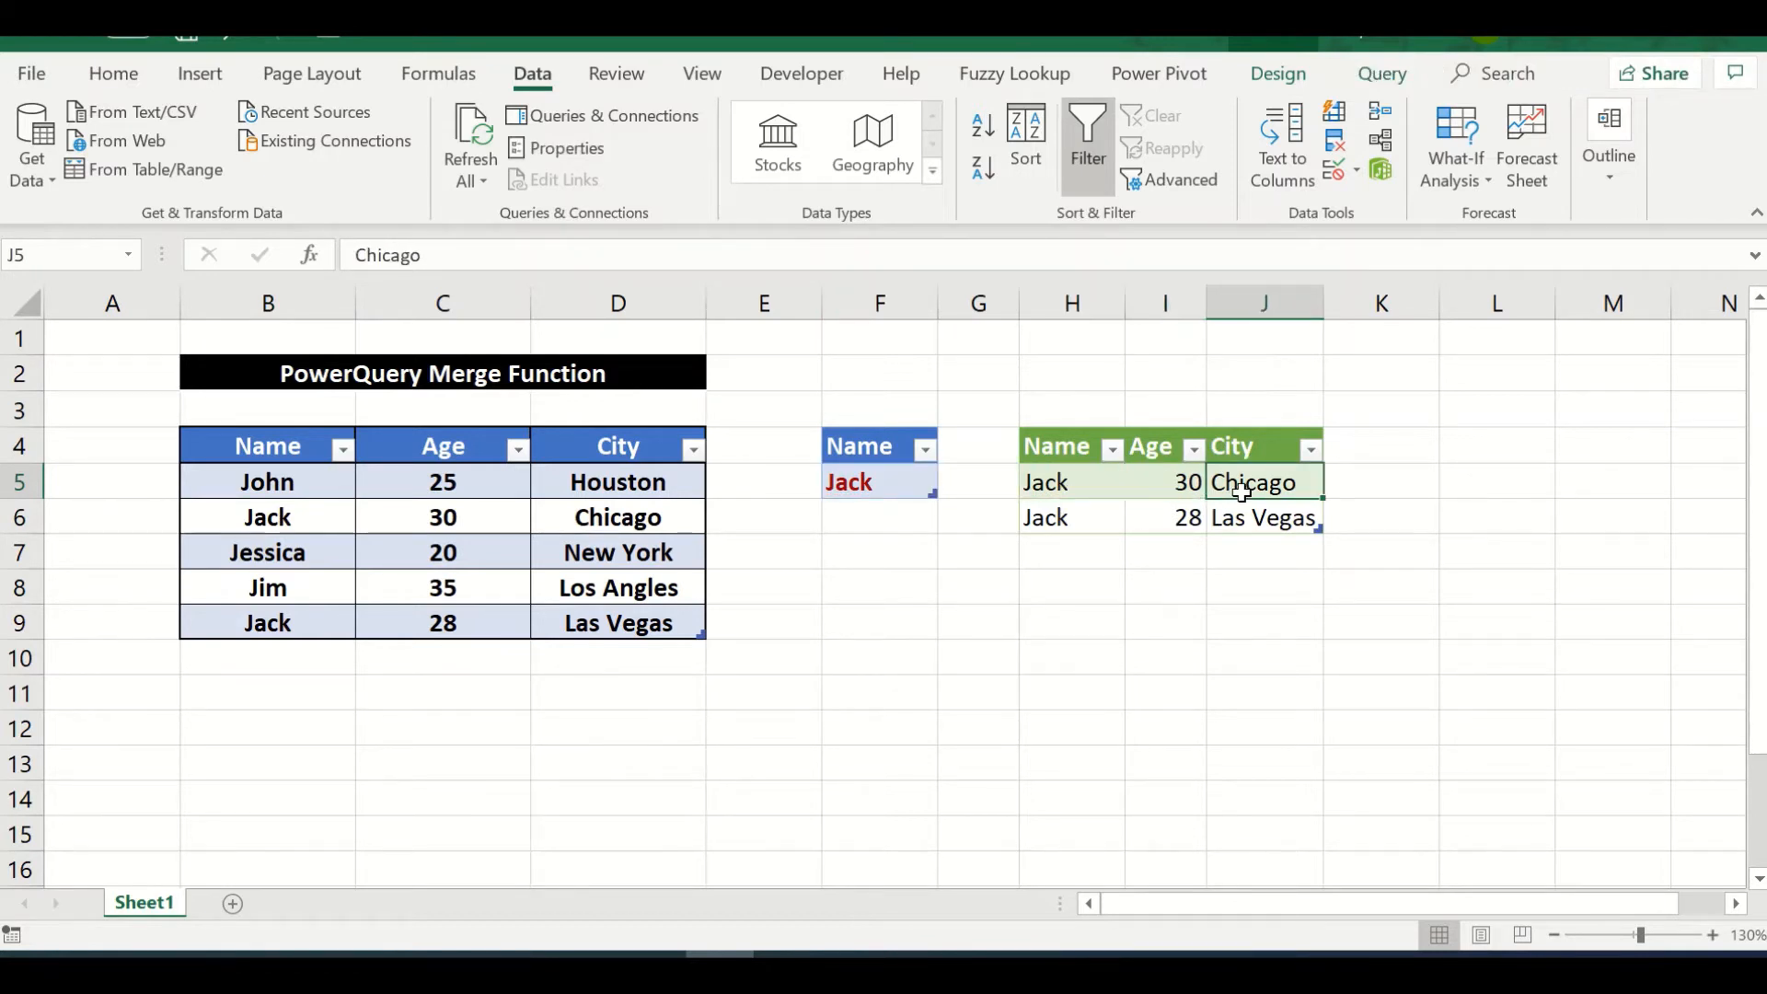
click(1187, 518)
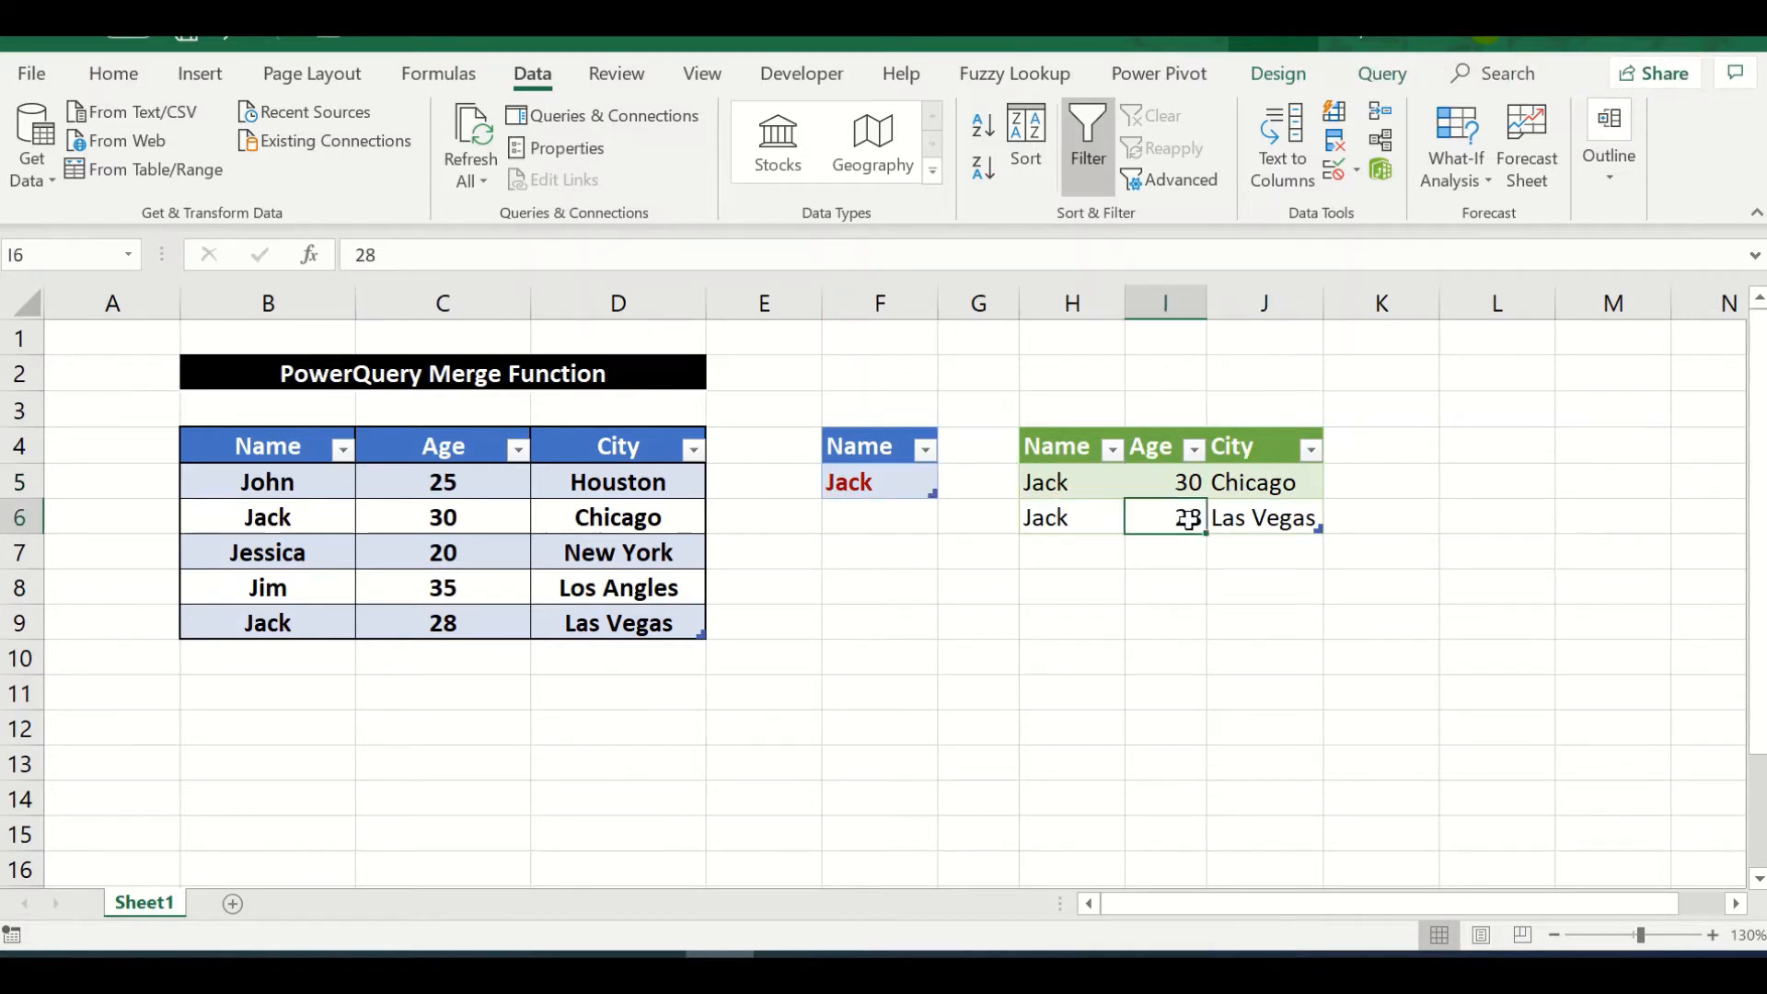
click(1243, 526)
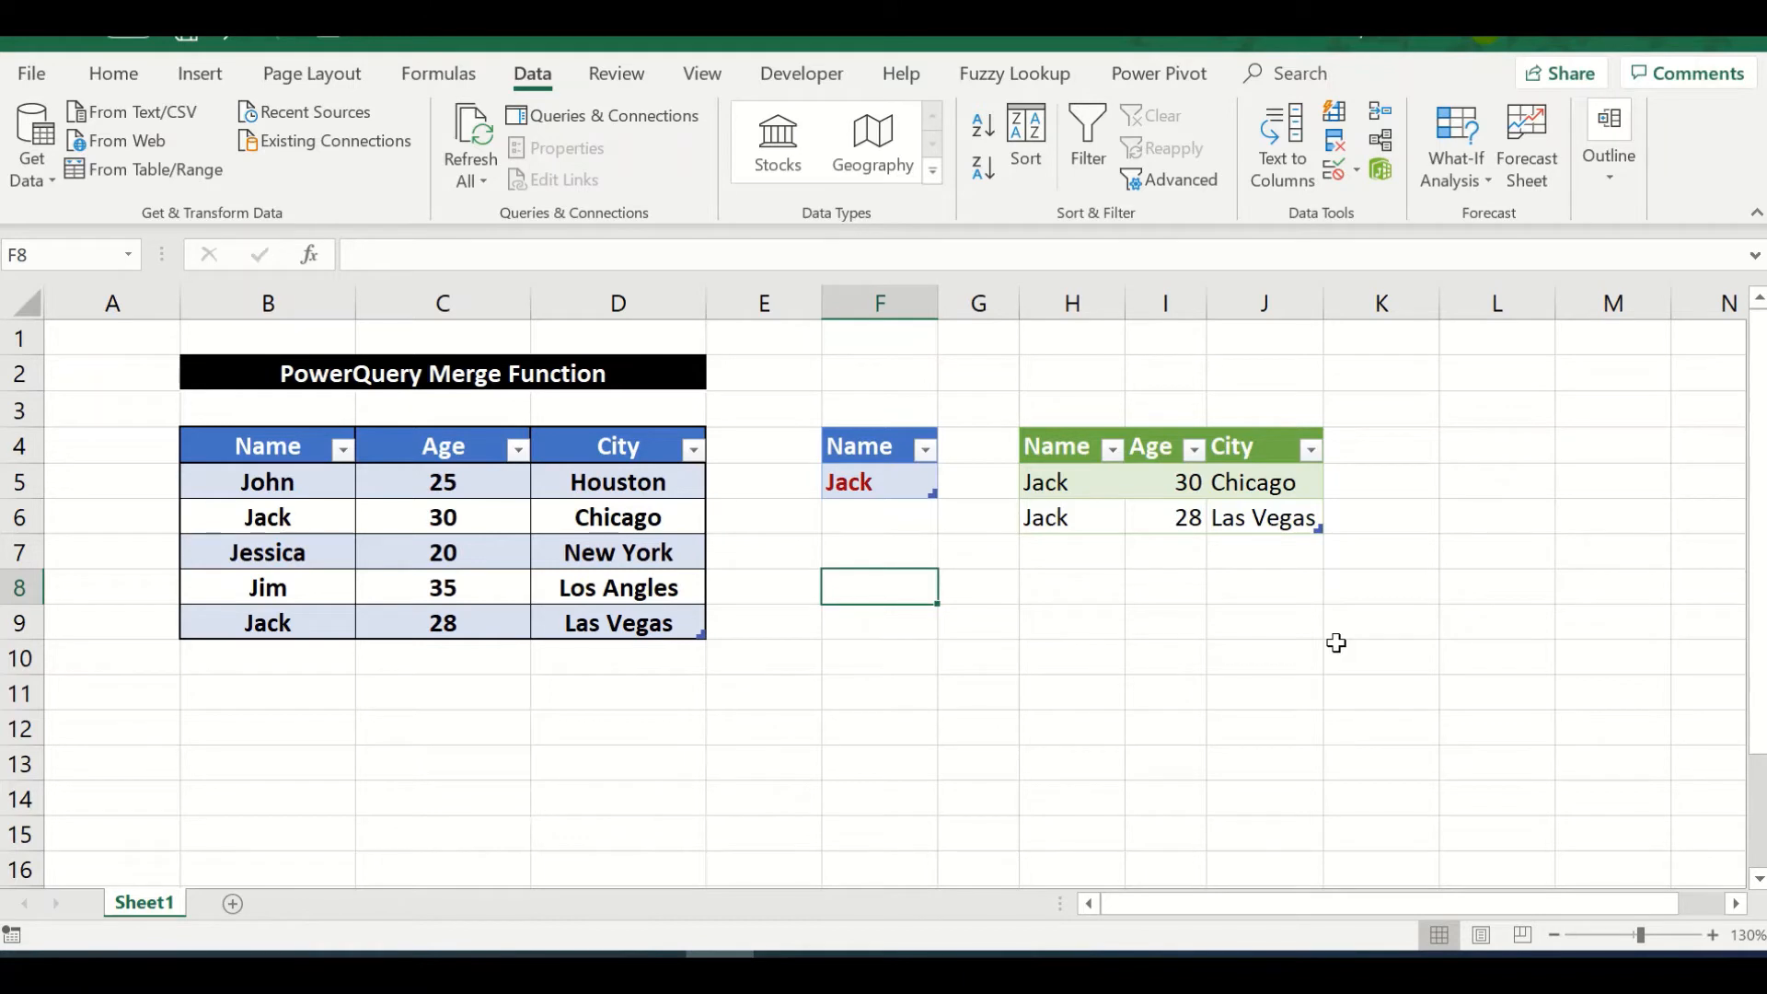
Step: Copy the City header and Houston from D4:D5 of Data_Table into F8:F9
key(Down)
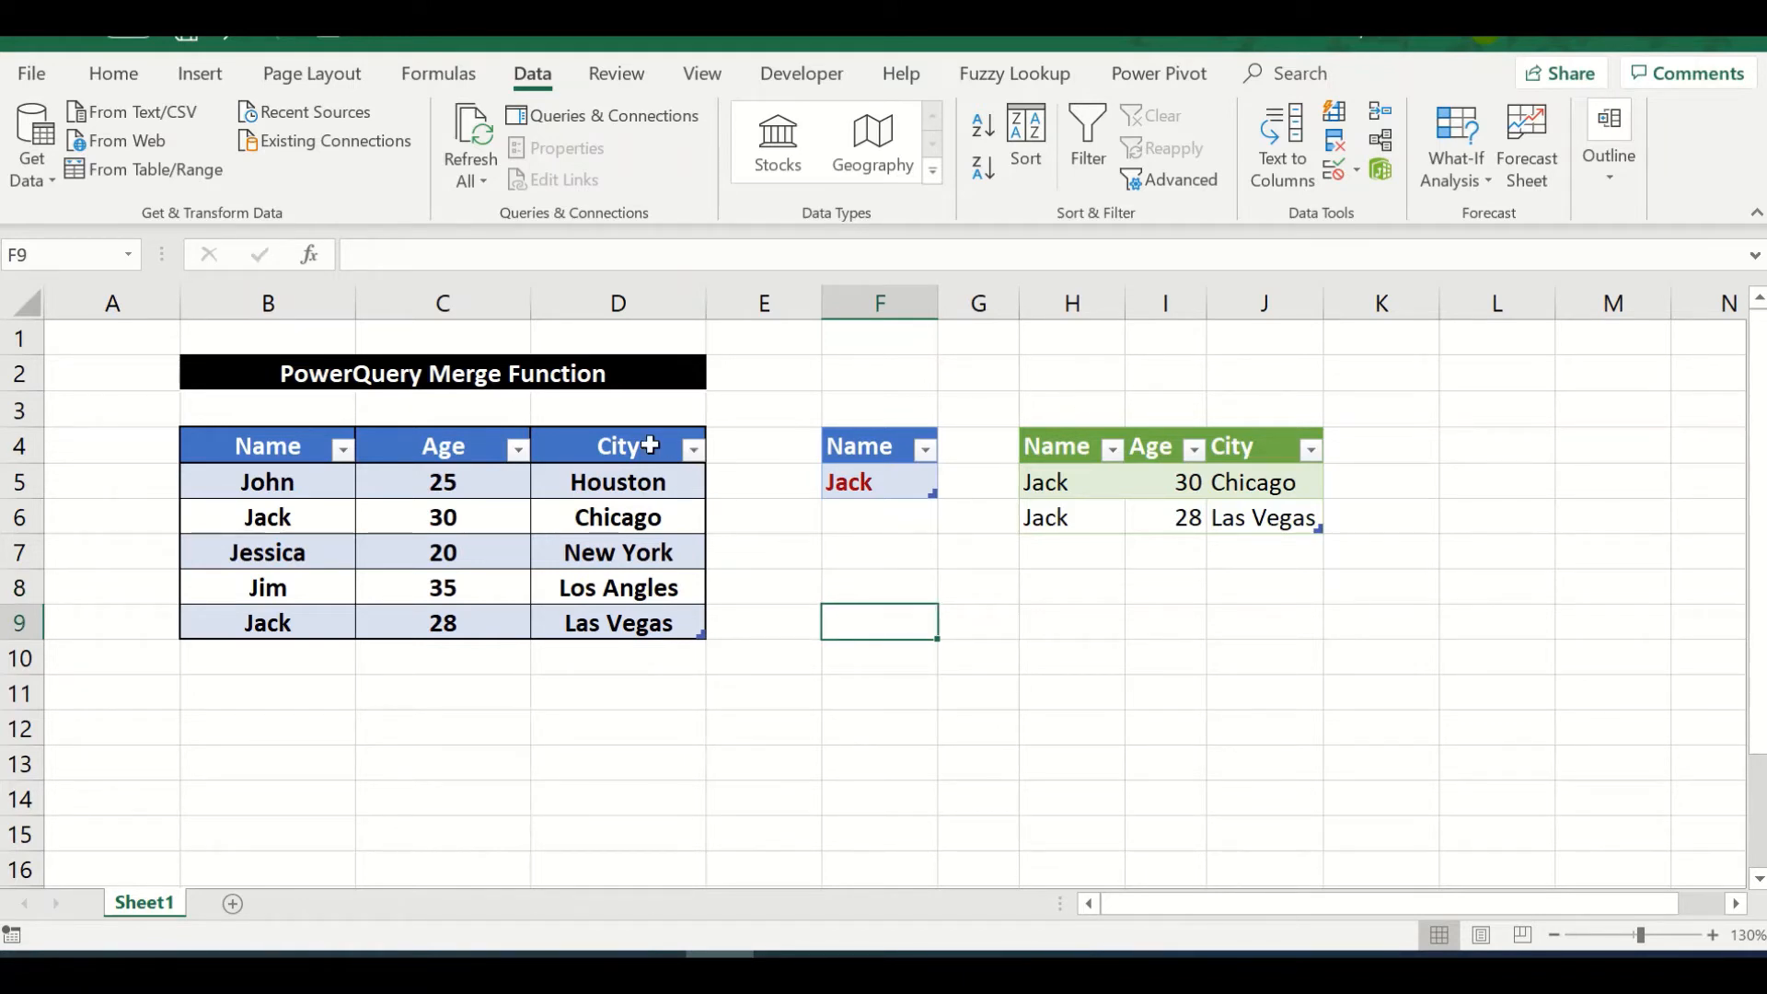
drag(643, 444, 642, 477)
key(ctrl+c)
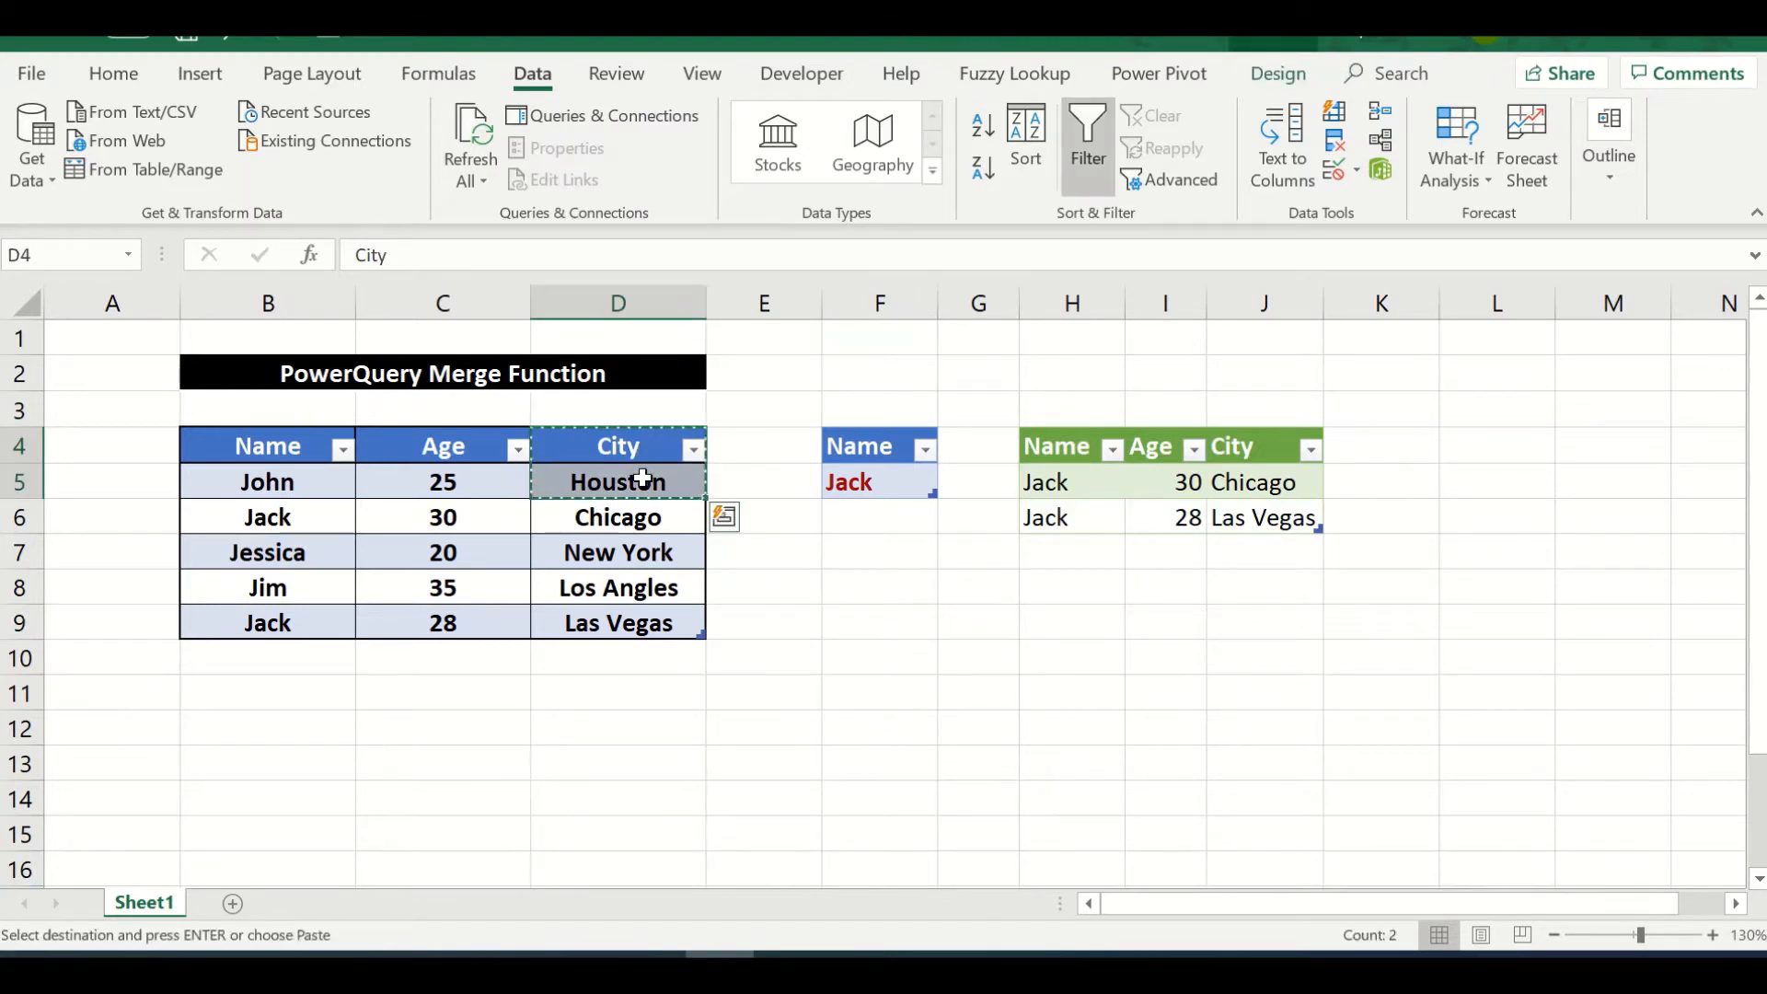
key(Down)
key(Down)
key(Down)
key(Down)
key(Right)
key(Right)
key(ctrl+v)
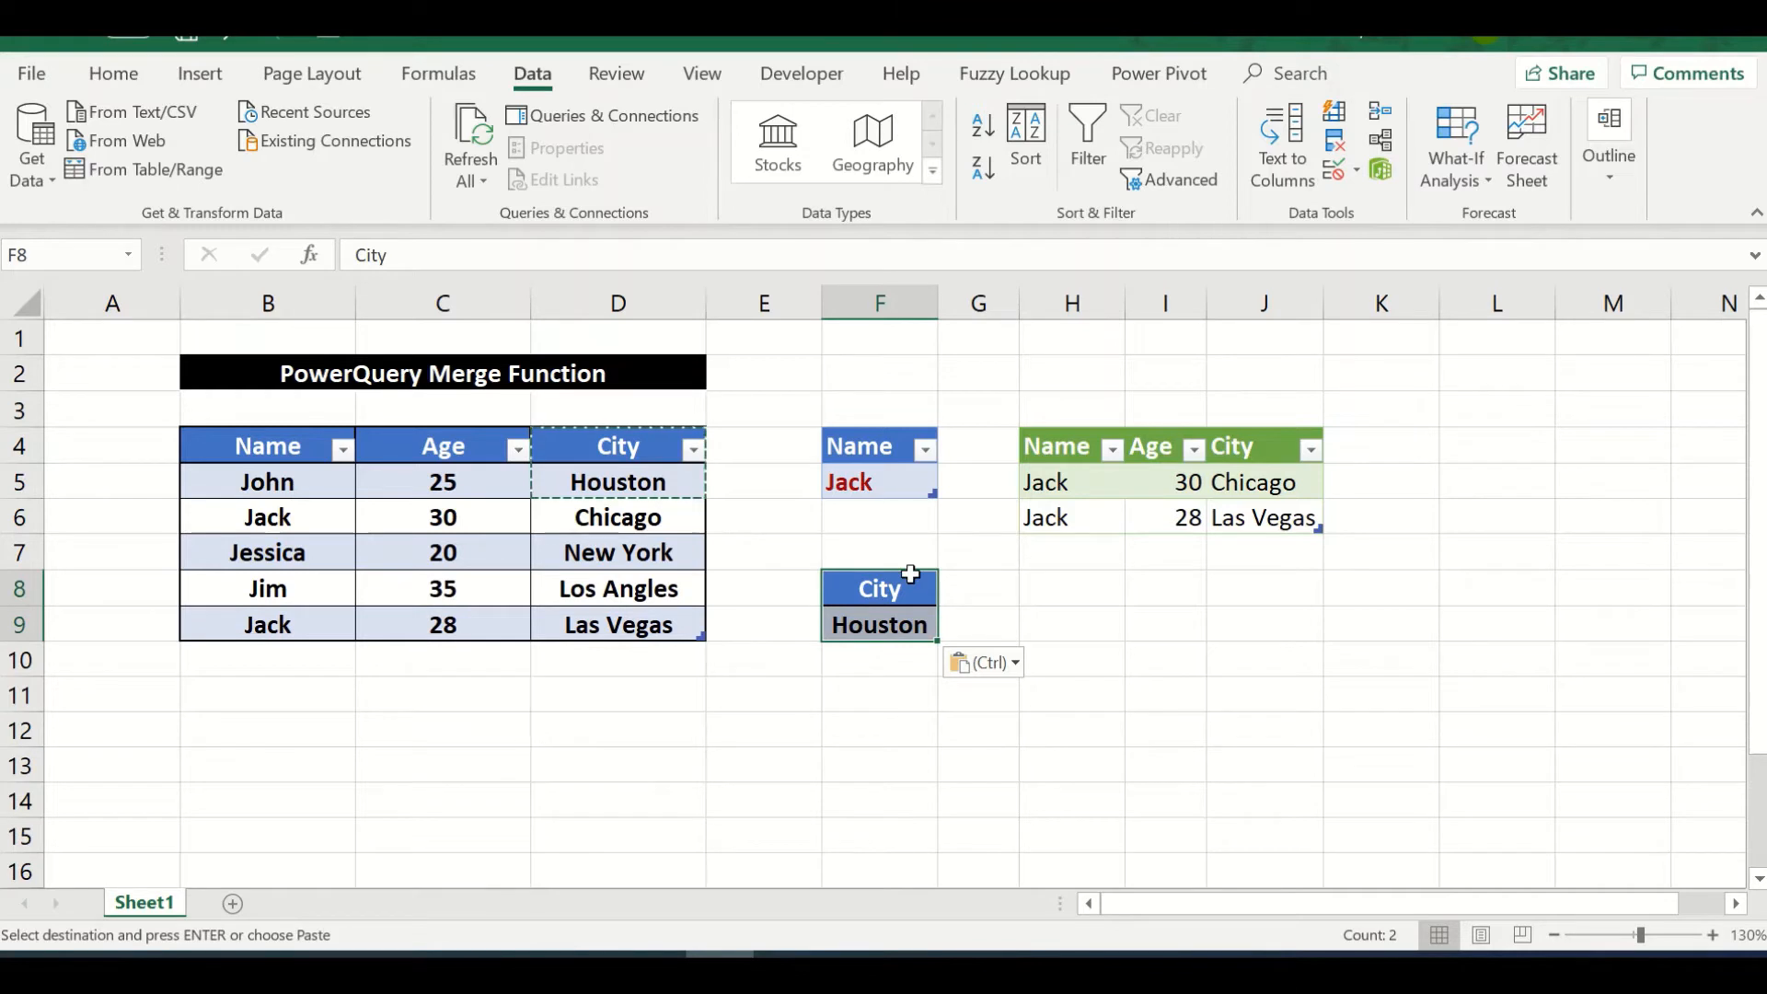
Step: Convert F8:F9 into a table with headers and name it Solution2
key(ctrl+t)
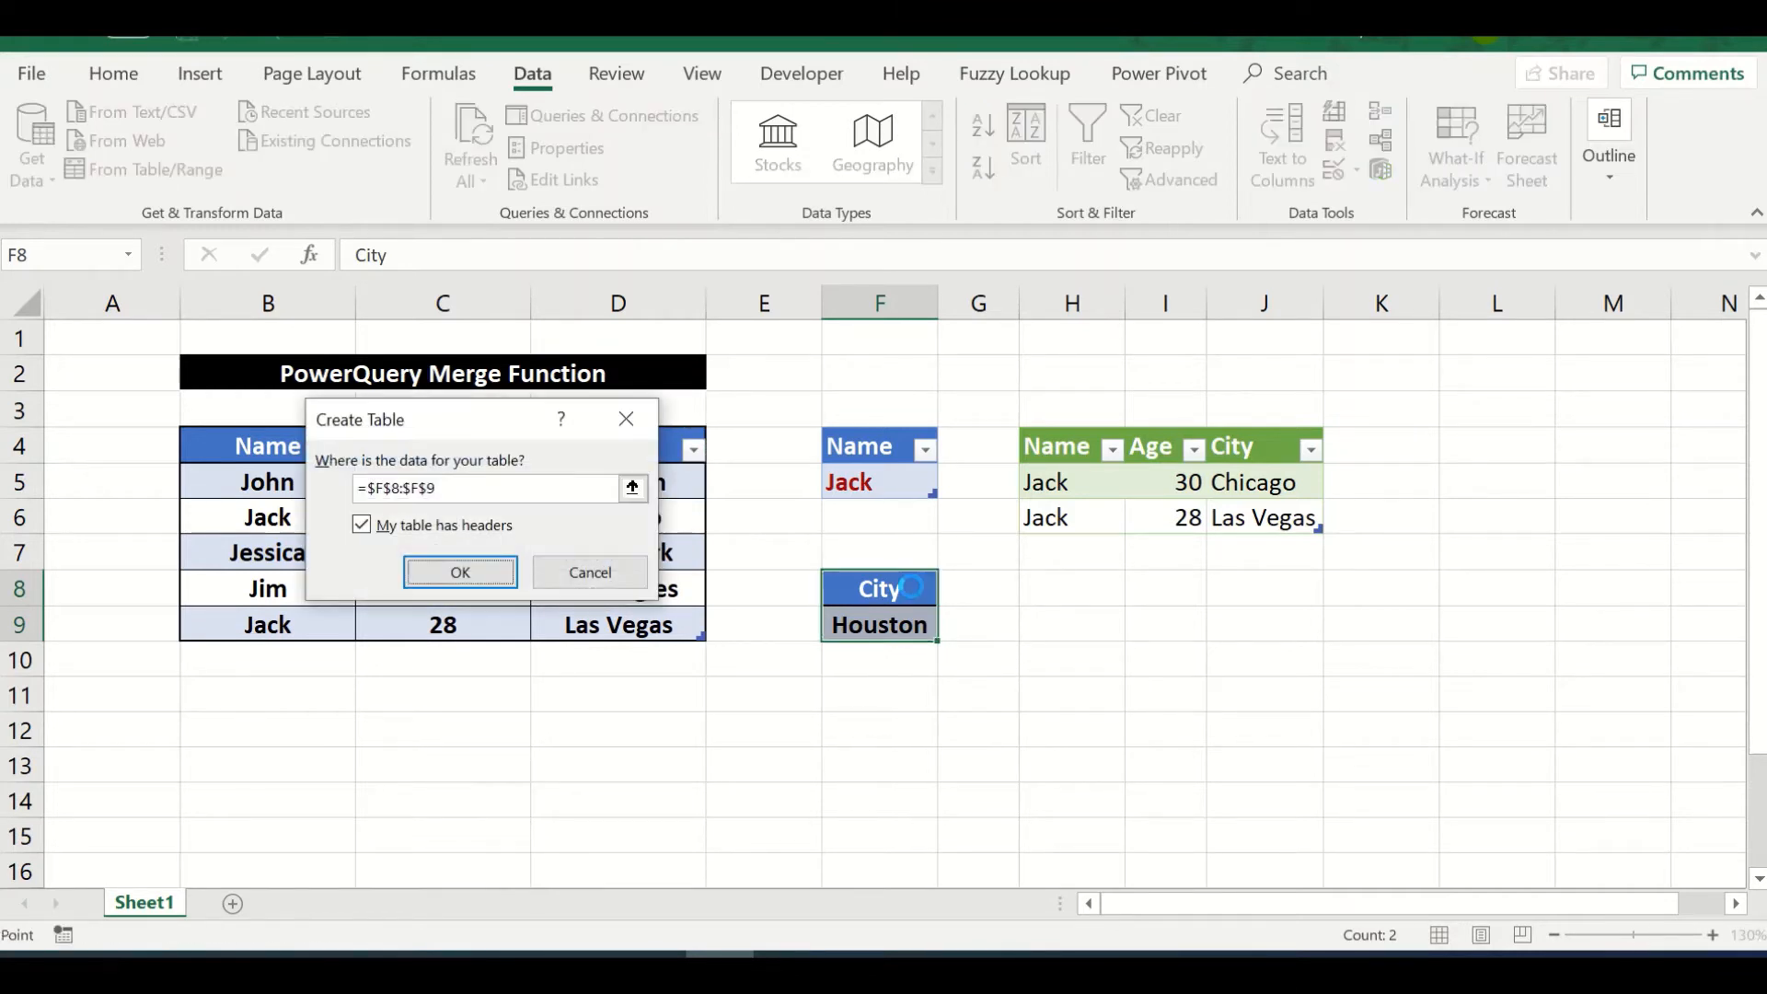
key(Return)
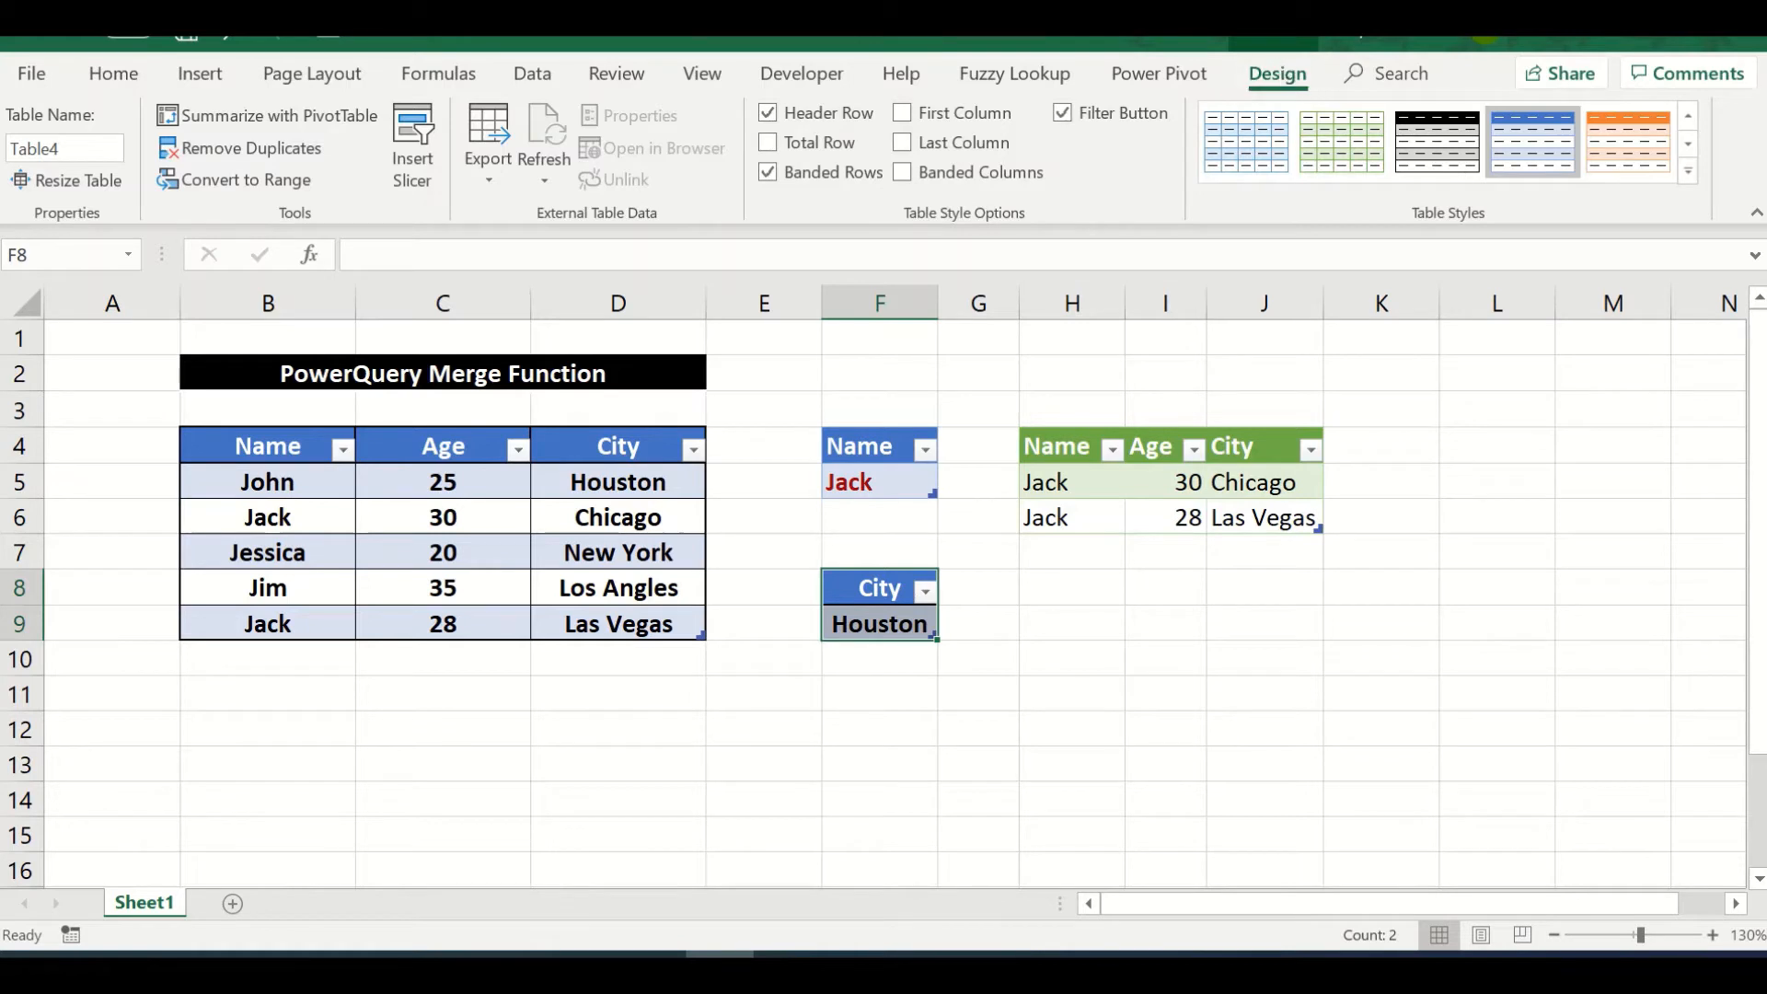
click(106, 148)
text(Solution2)
click(1150, 623)
Step: Load the Solution2 table into the Power Query Editor as a new query
click(889, 590)
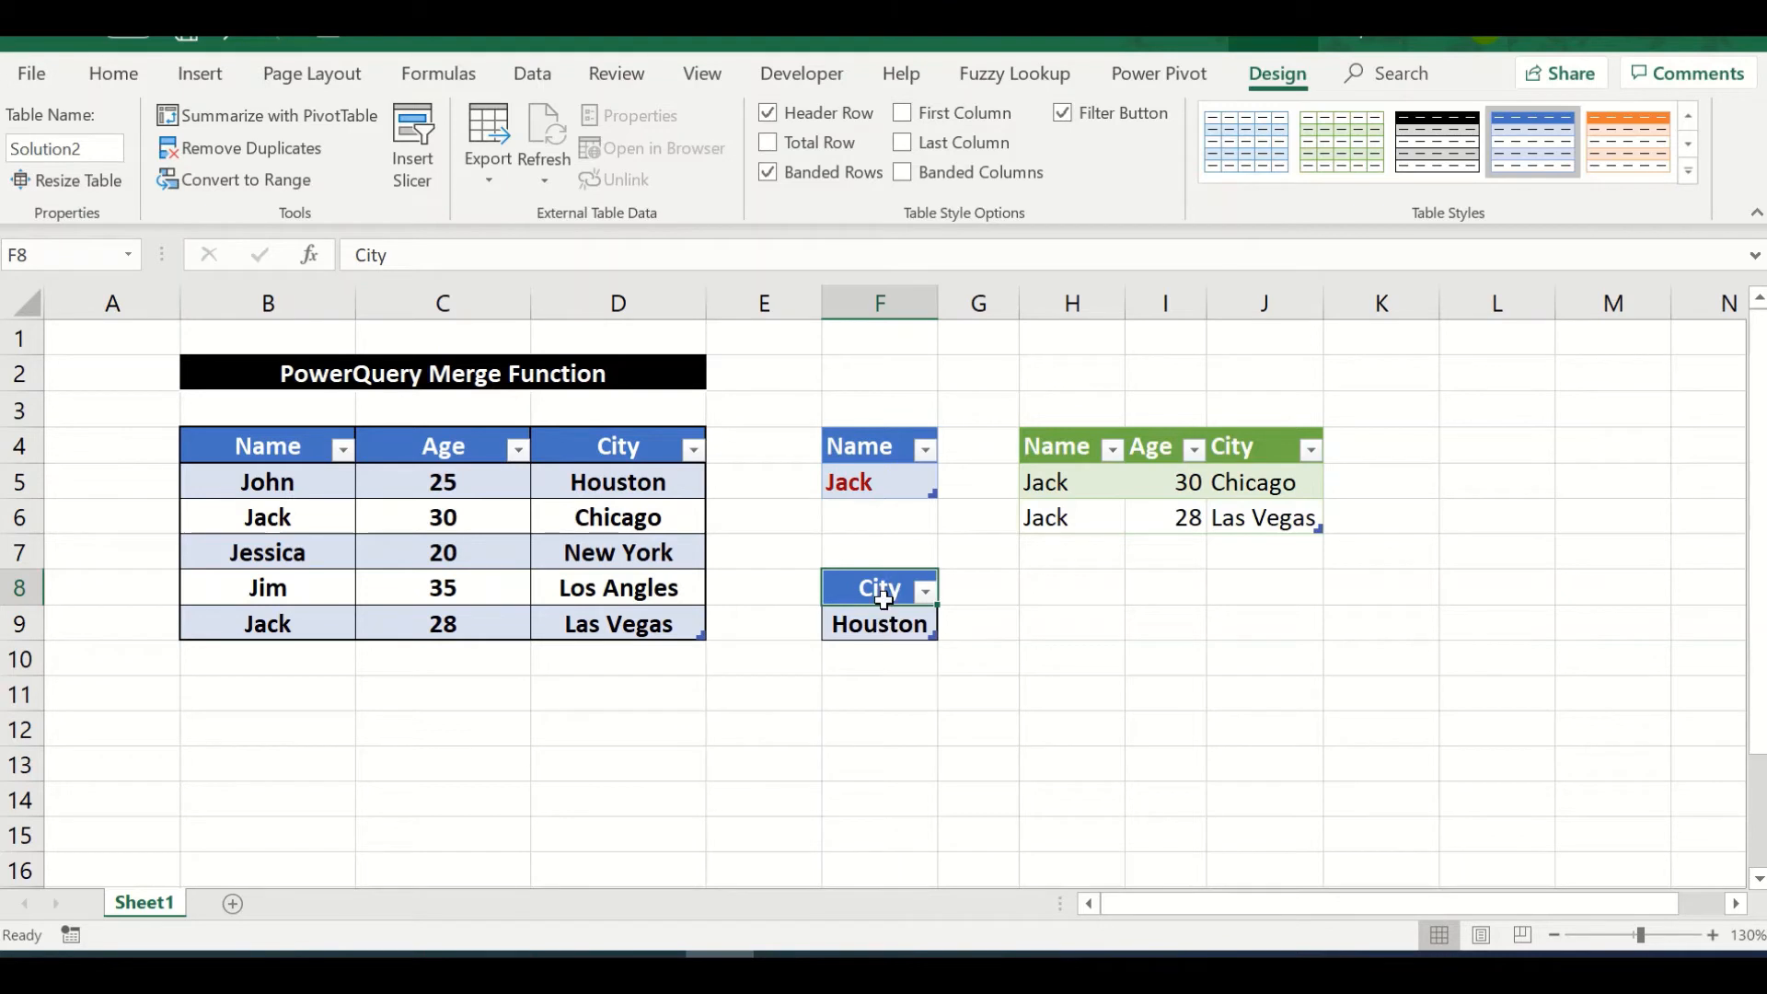
click(886, 618)
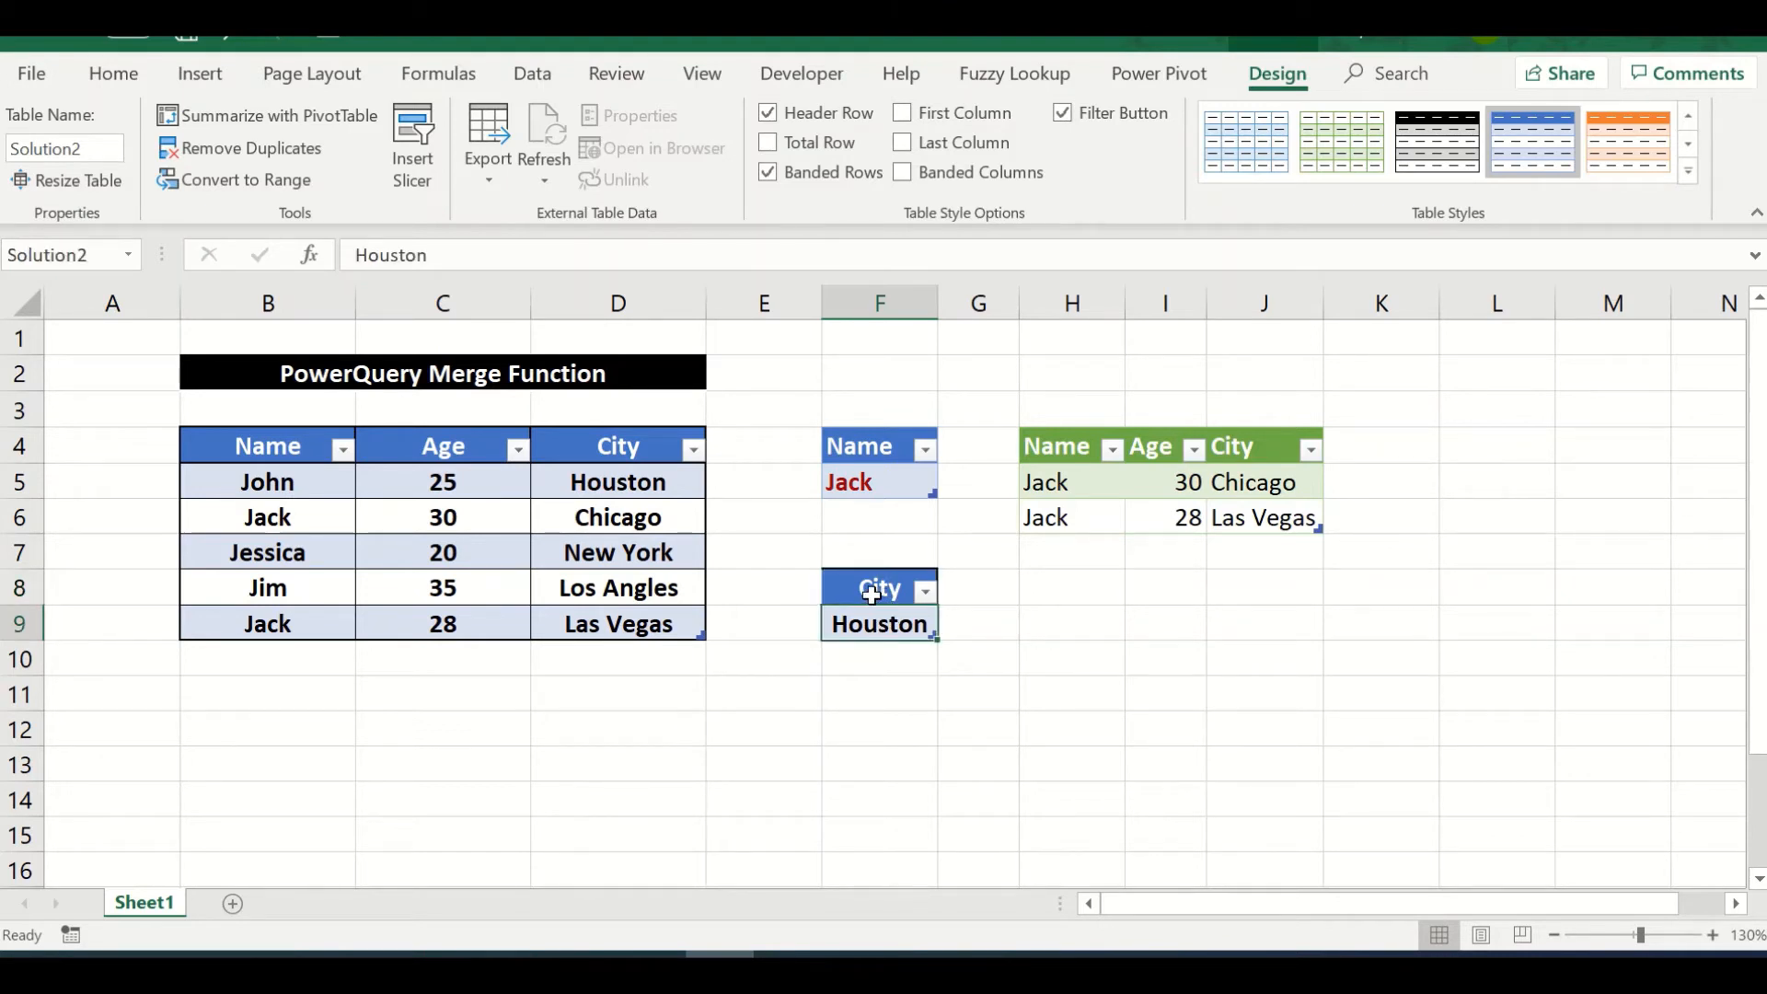
click(872, 596)
click(135, 69)
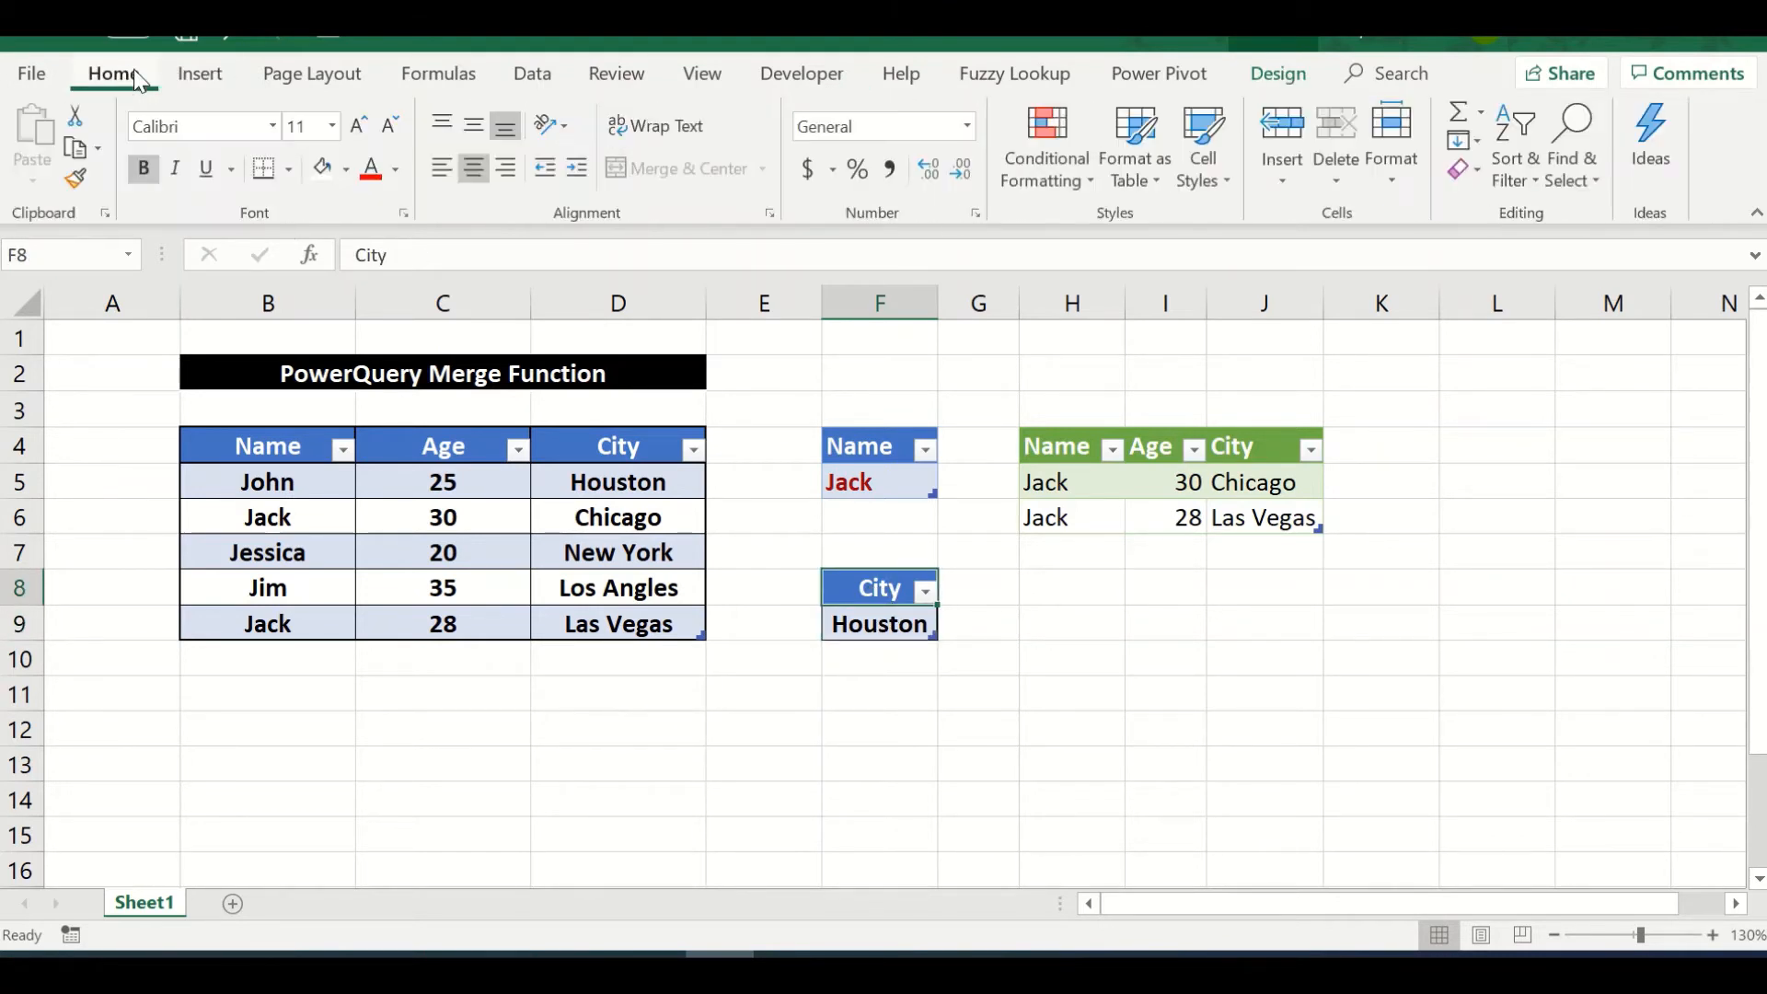
click(533, 75)
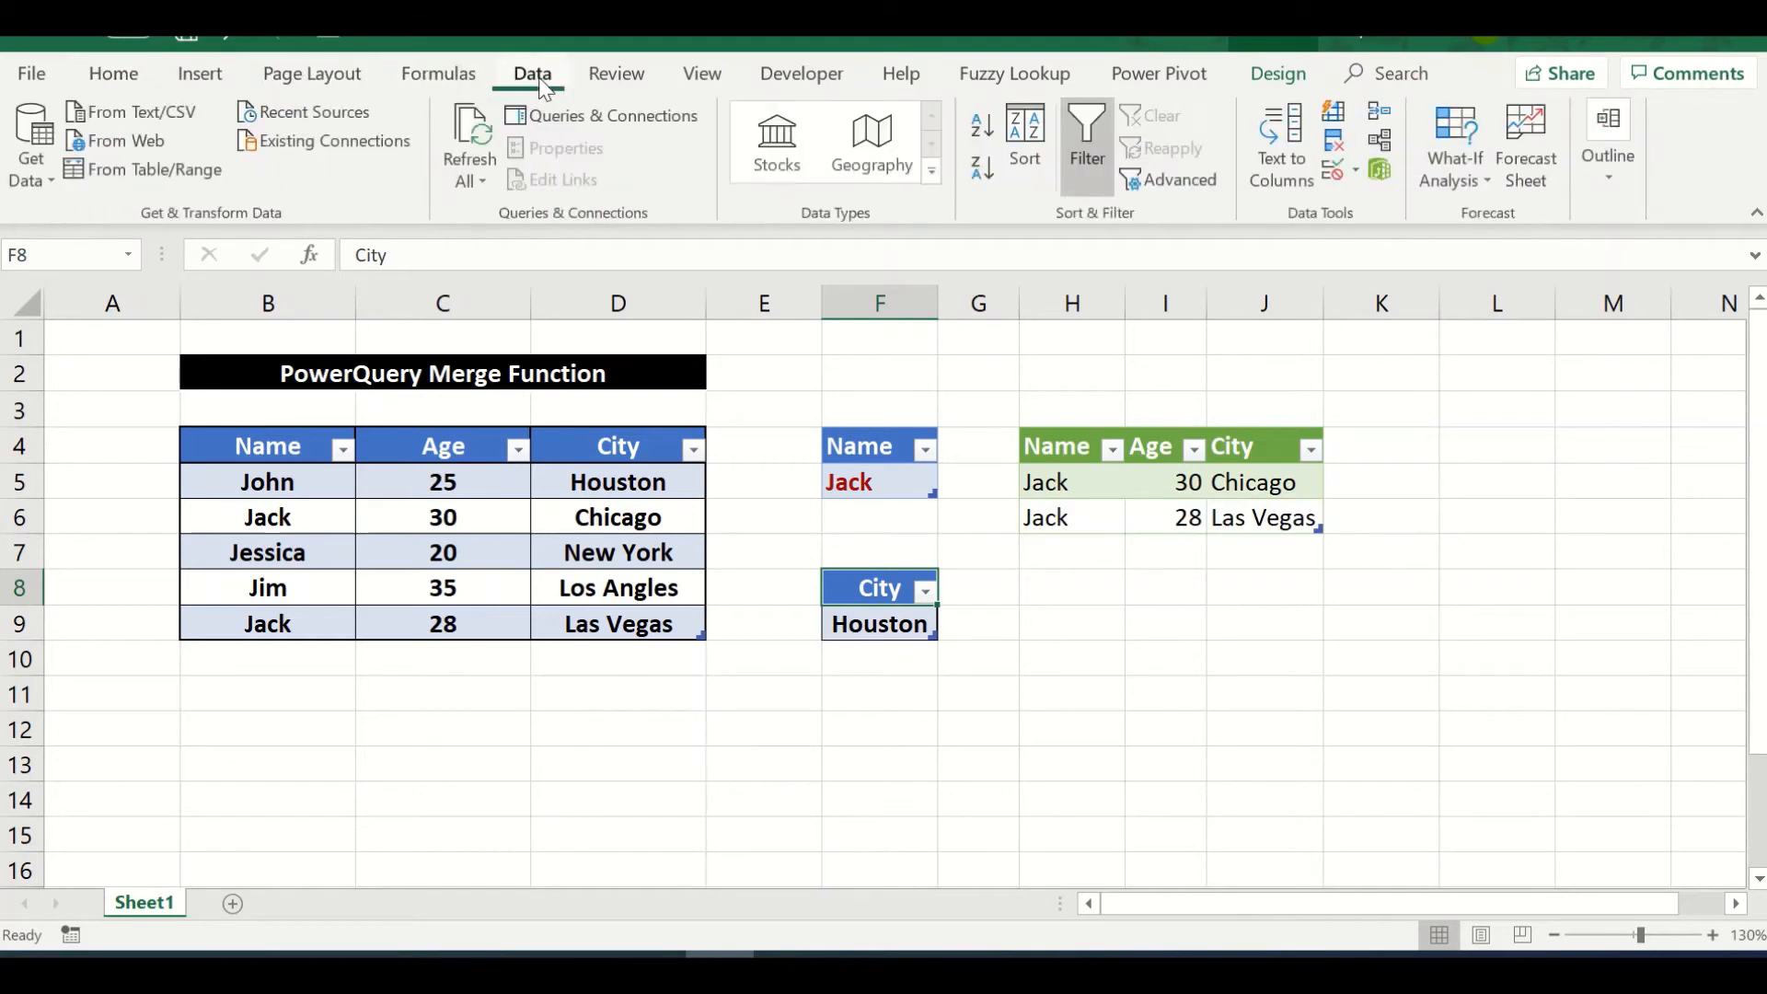
click(148, 175)
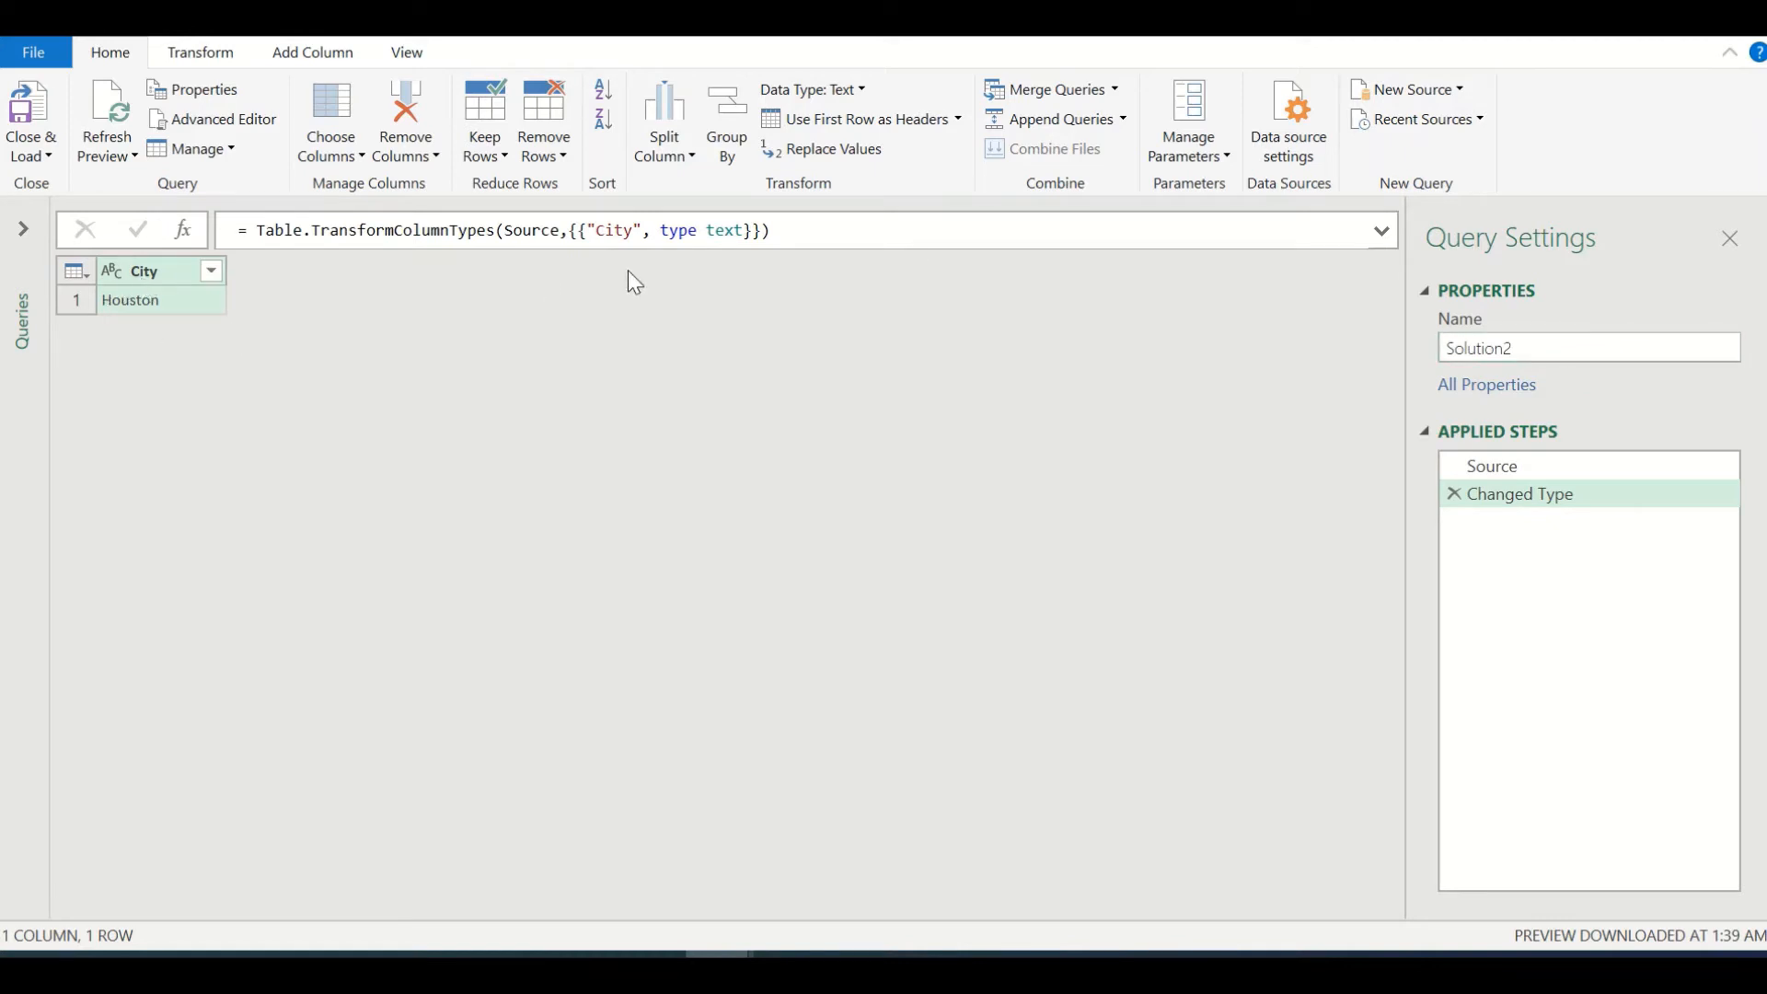
Step: Merge the Solution2 query with Data_Table on their City columns, using a Left Outer join
click(1115, 94)
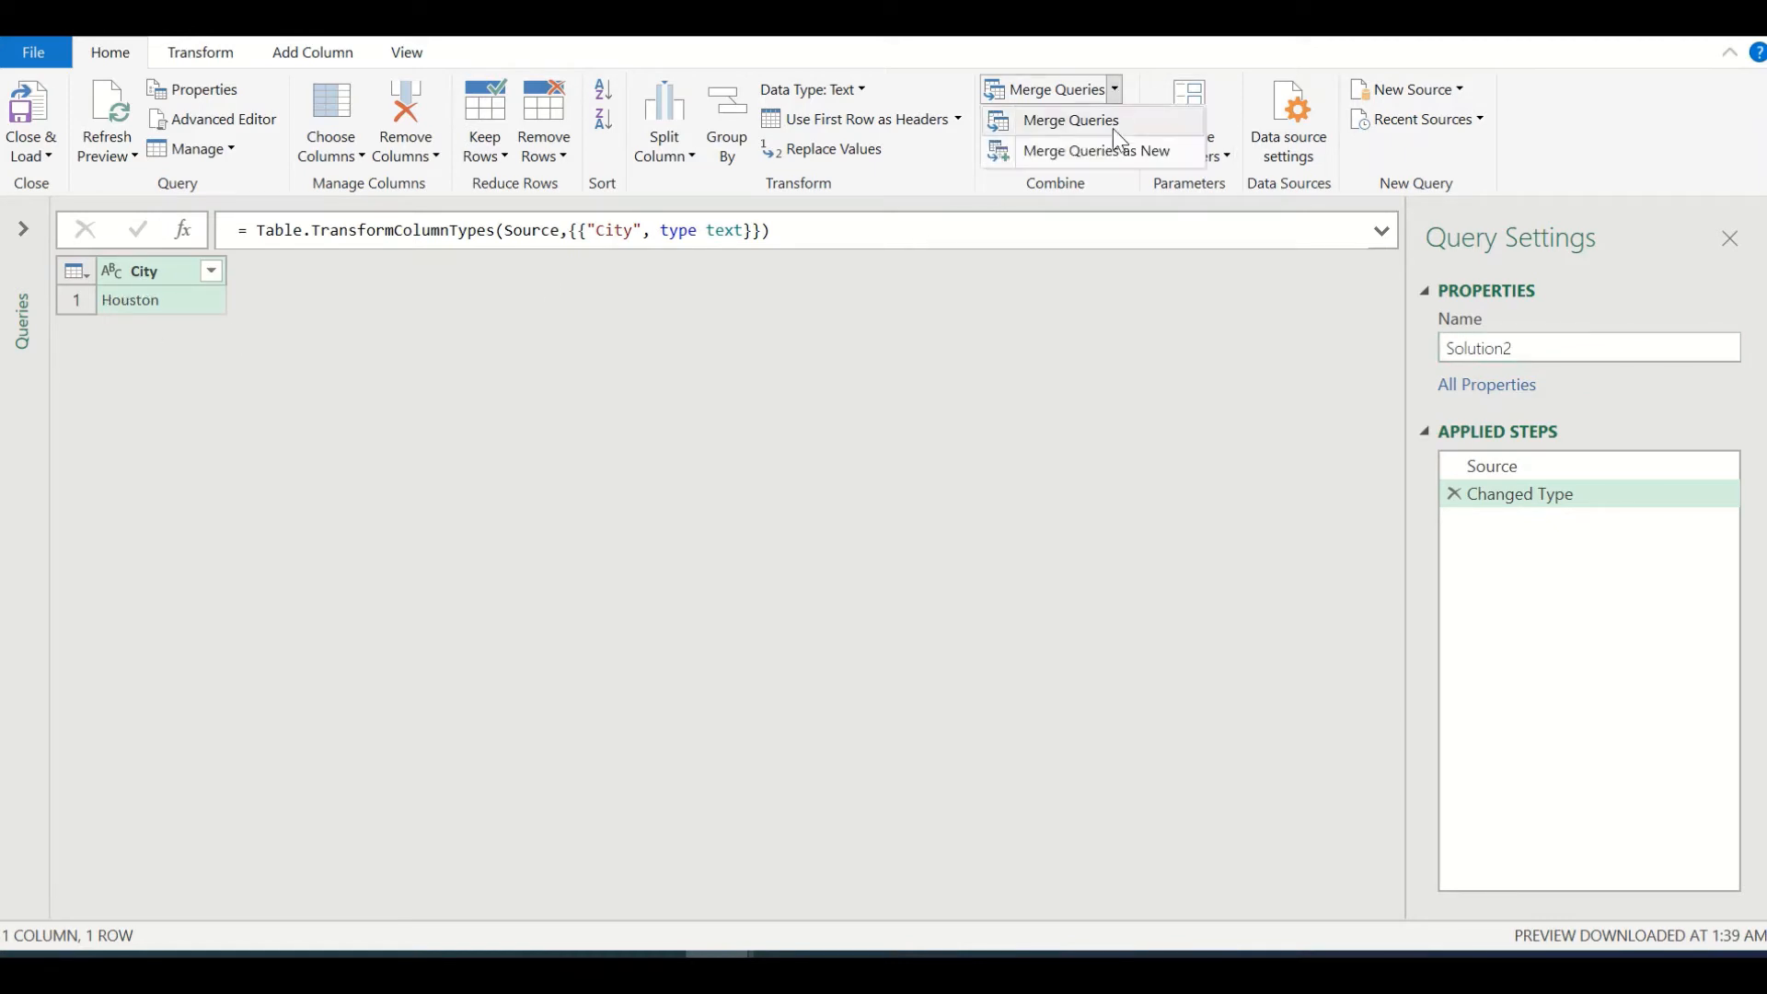
click(1113, 129)
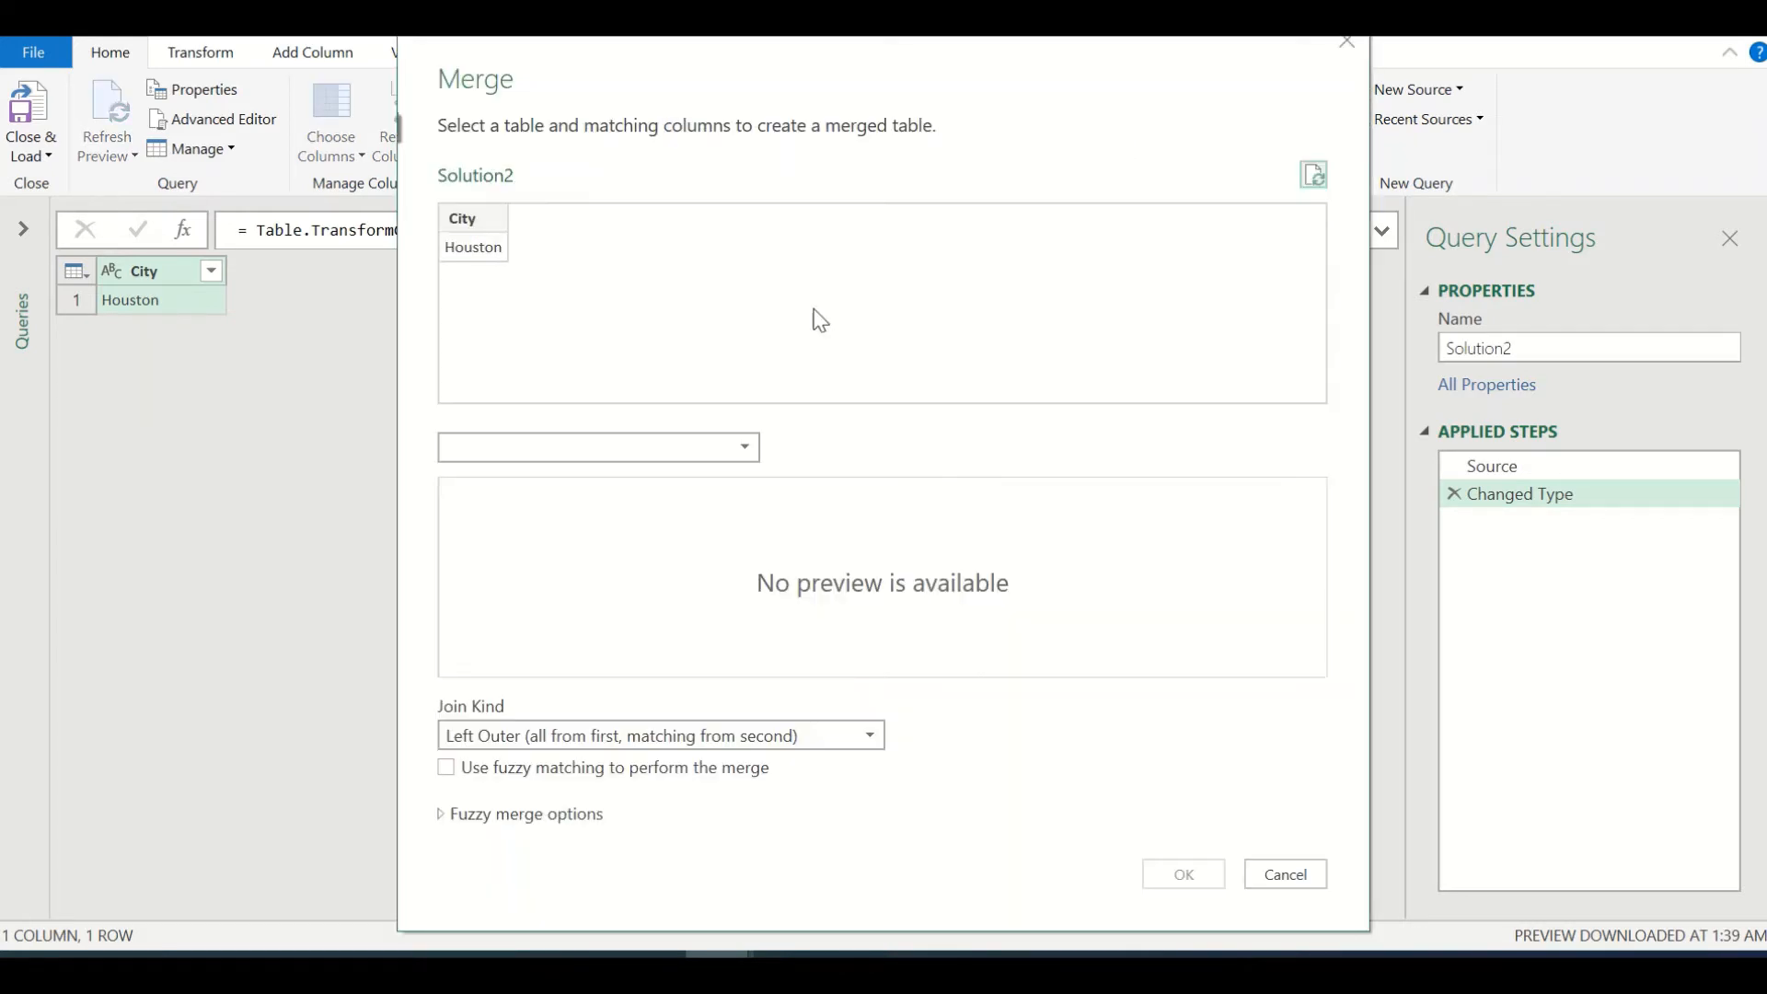
click(661, 460)
click(568, 482)
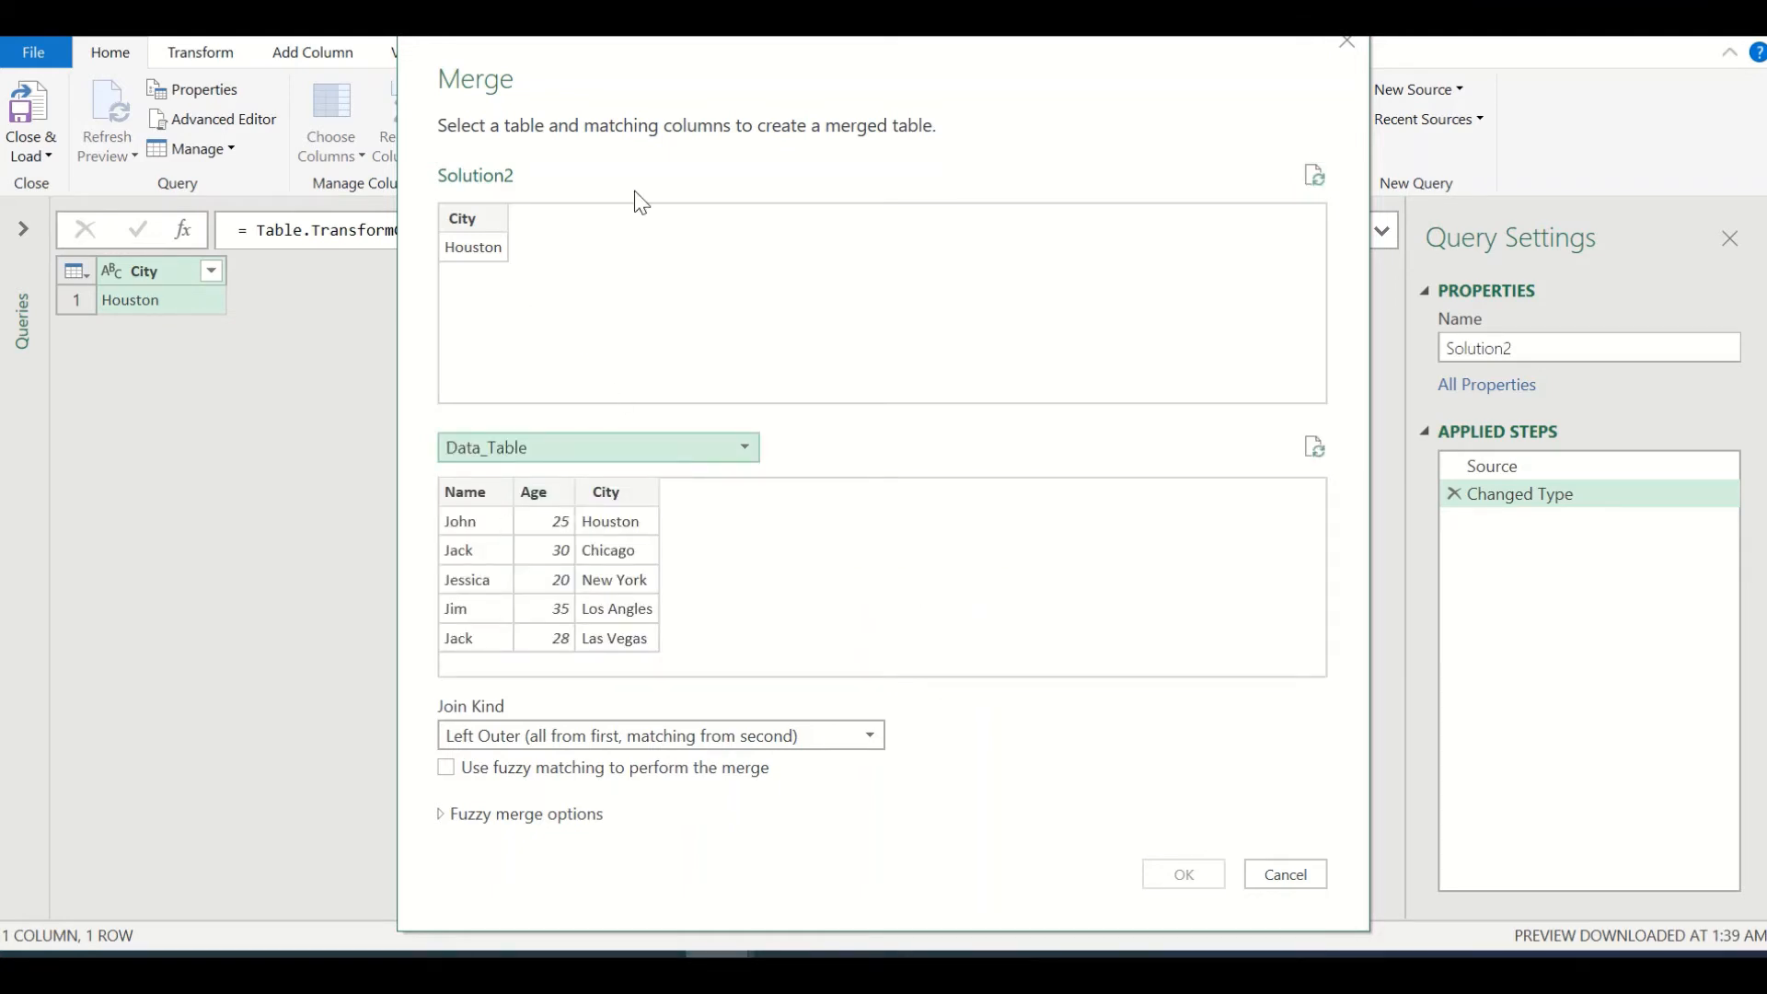
click(485, 222)
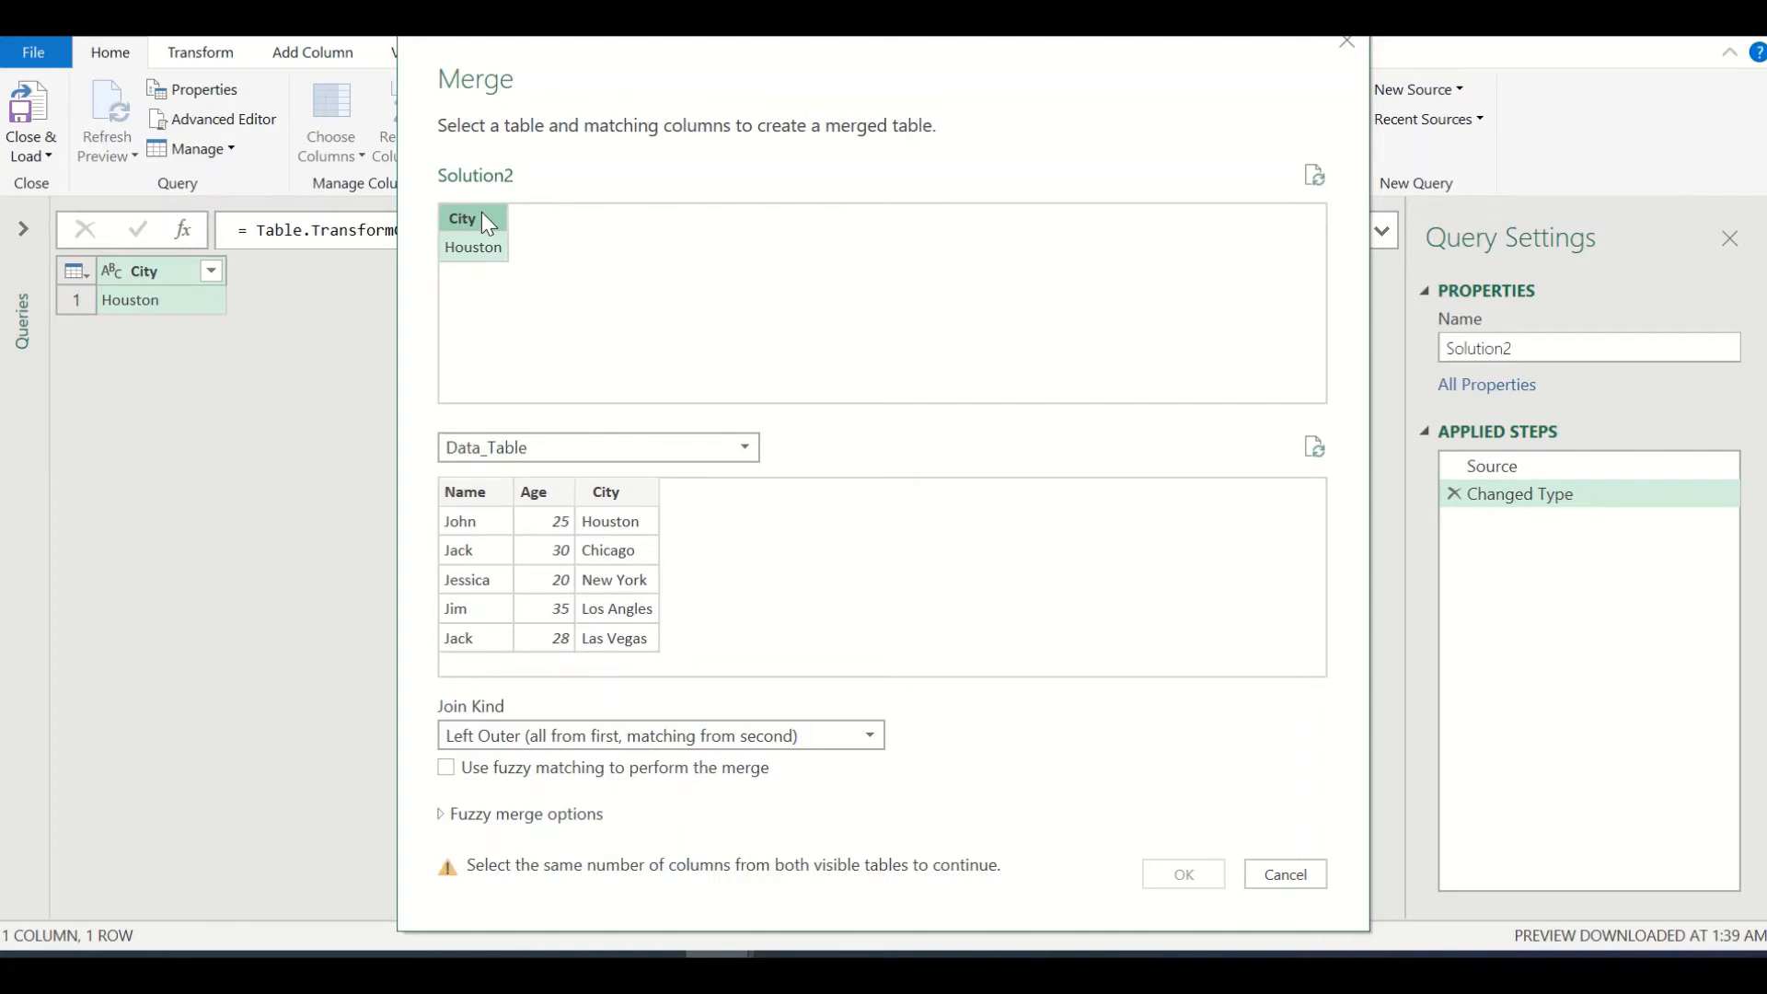
click(626, 488)
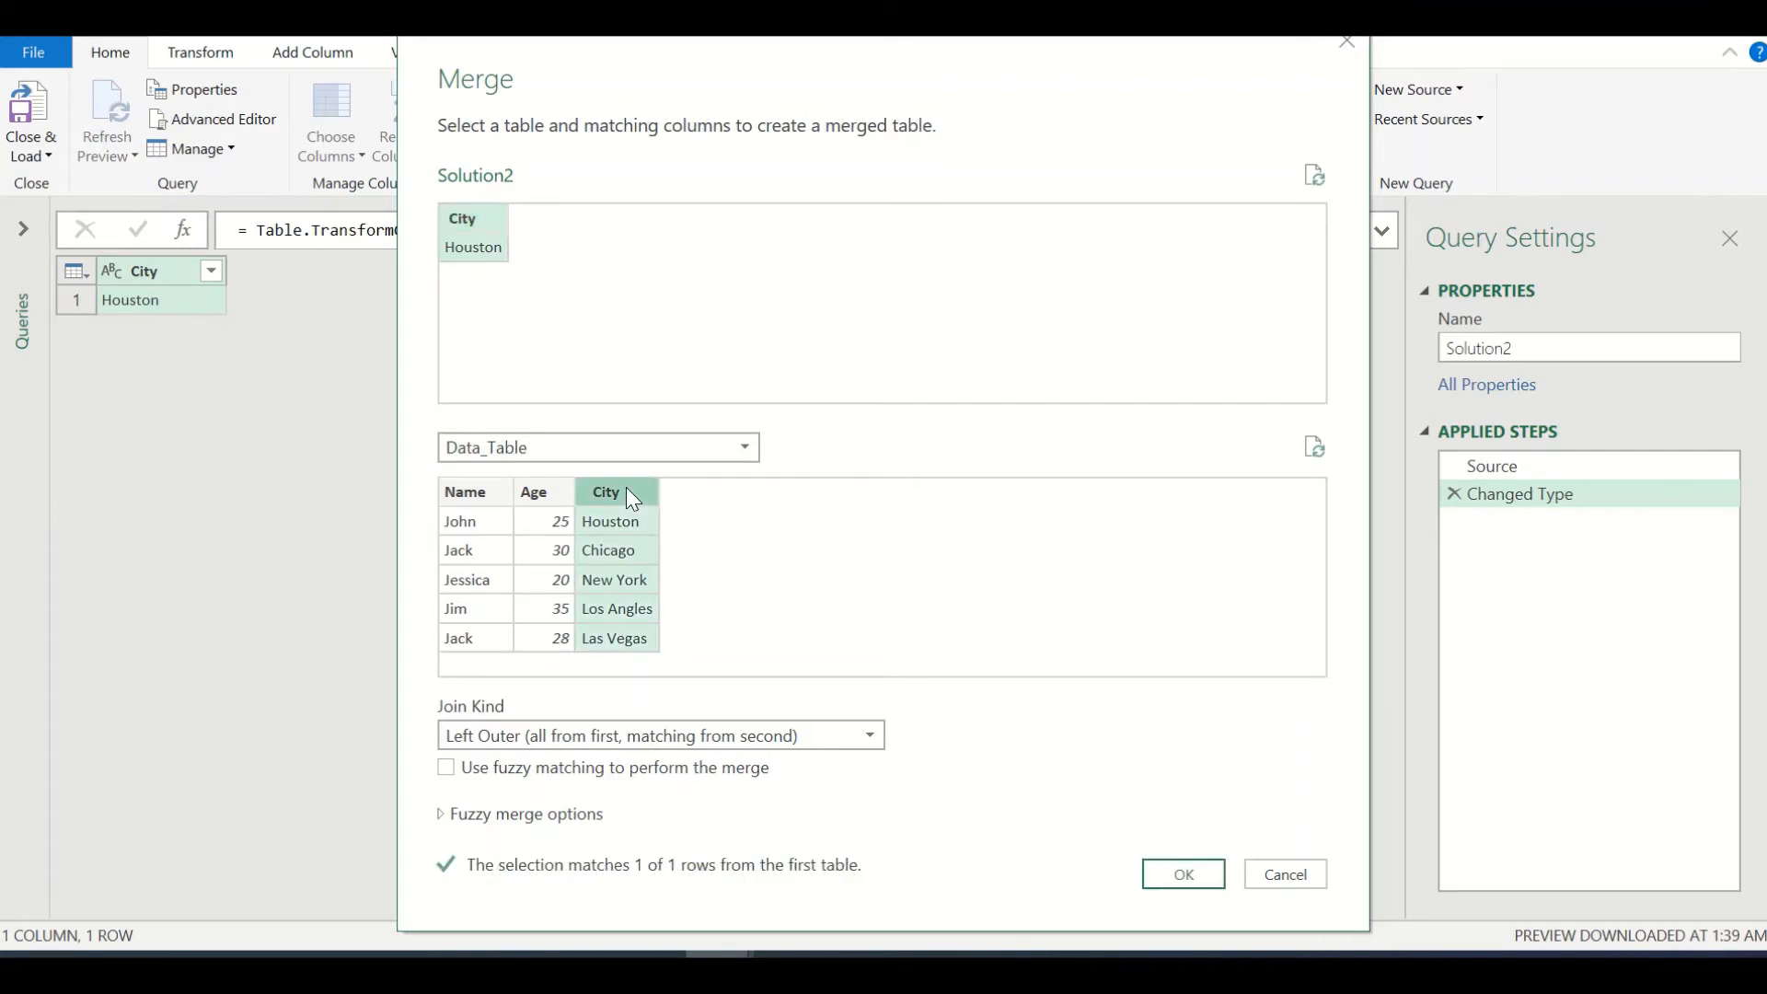
click(867, 747)
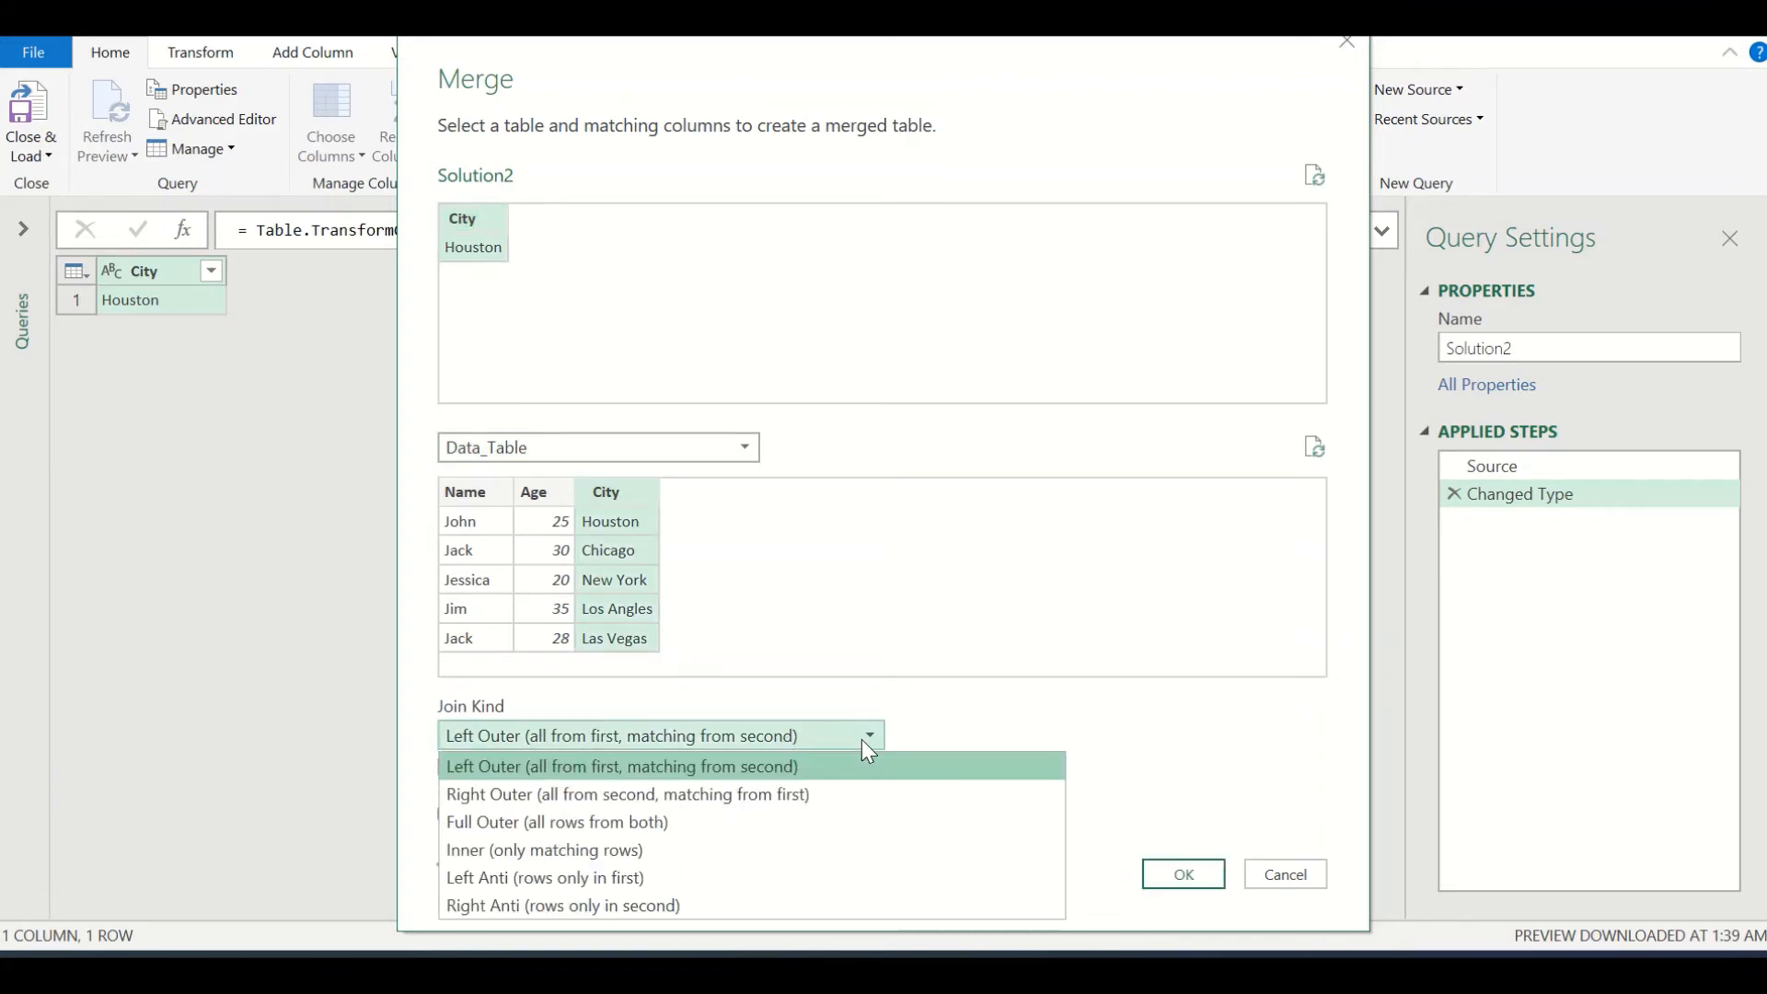
click(816, 766)
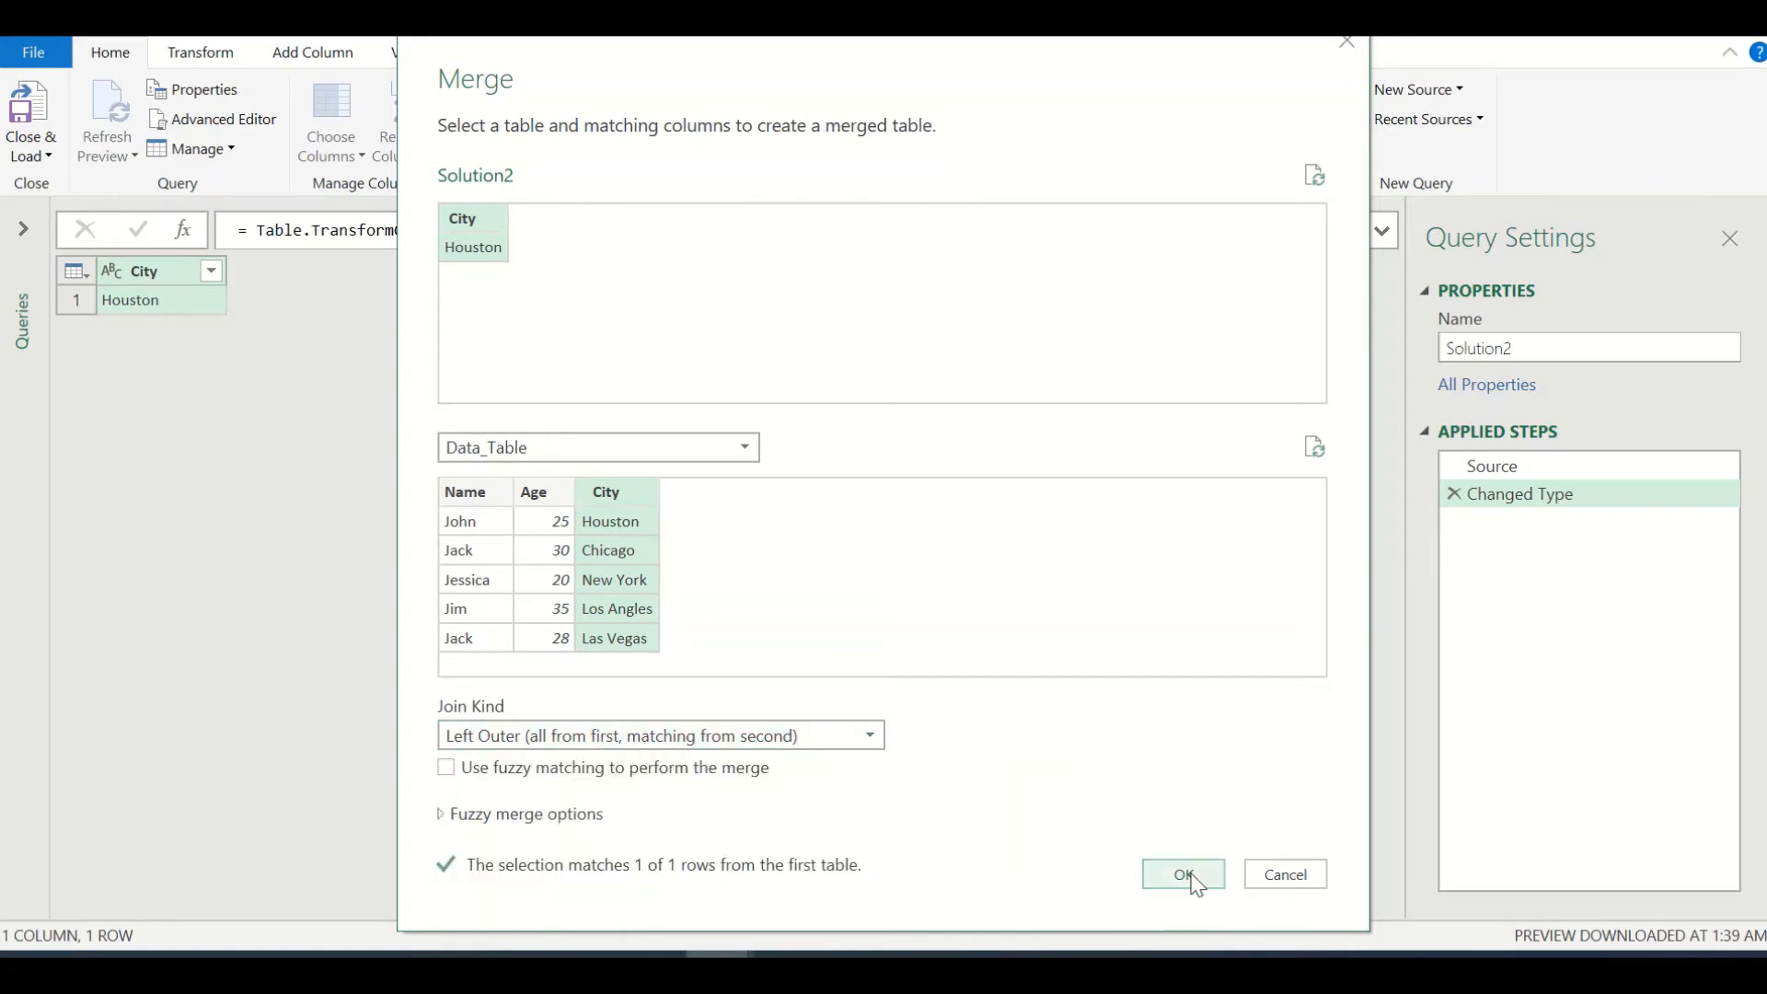
click(1185, 874)
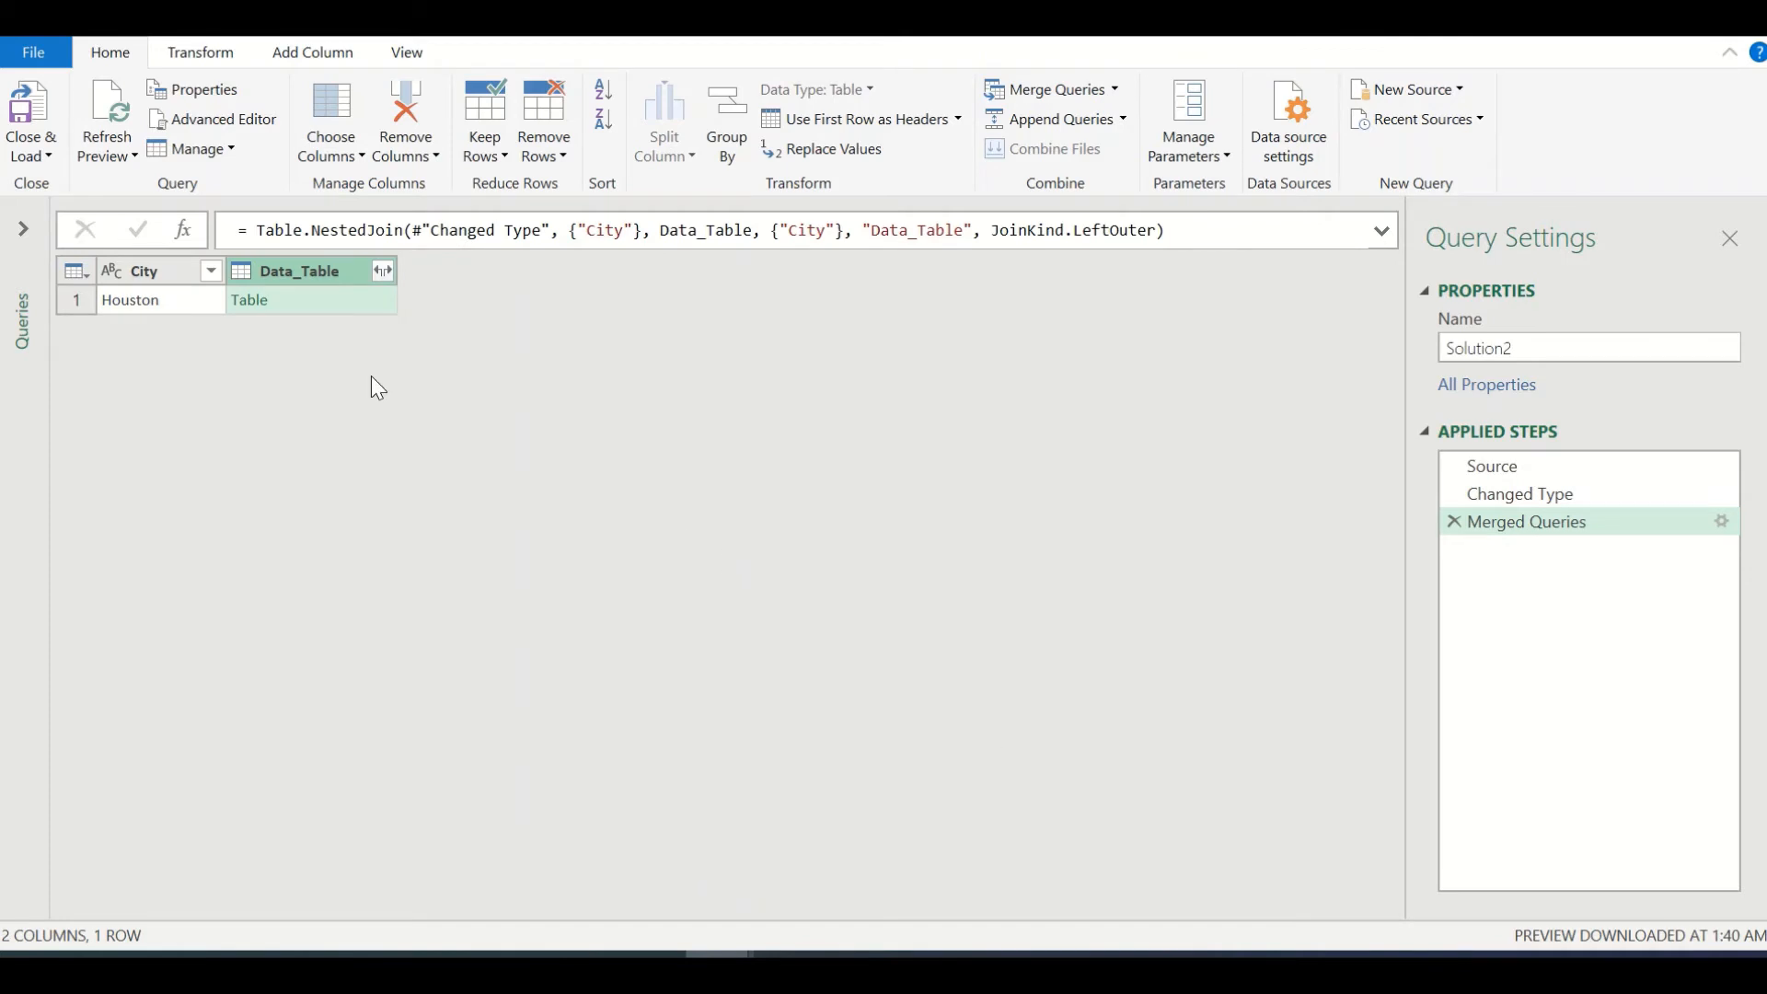
Step: Expand the merged Data_Table column to only the Name field, without the original column name as prefix
click(381, 271)
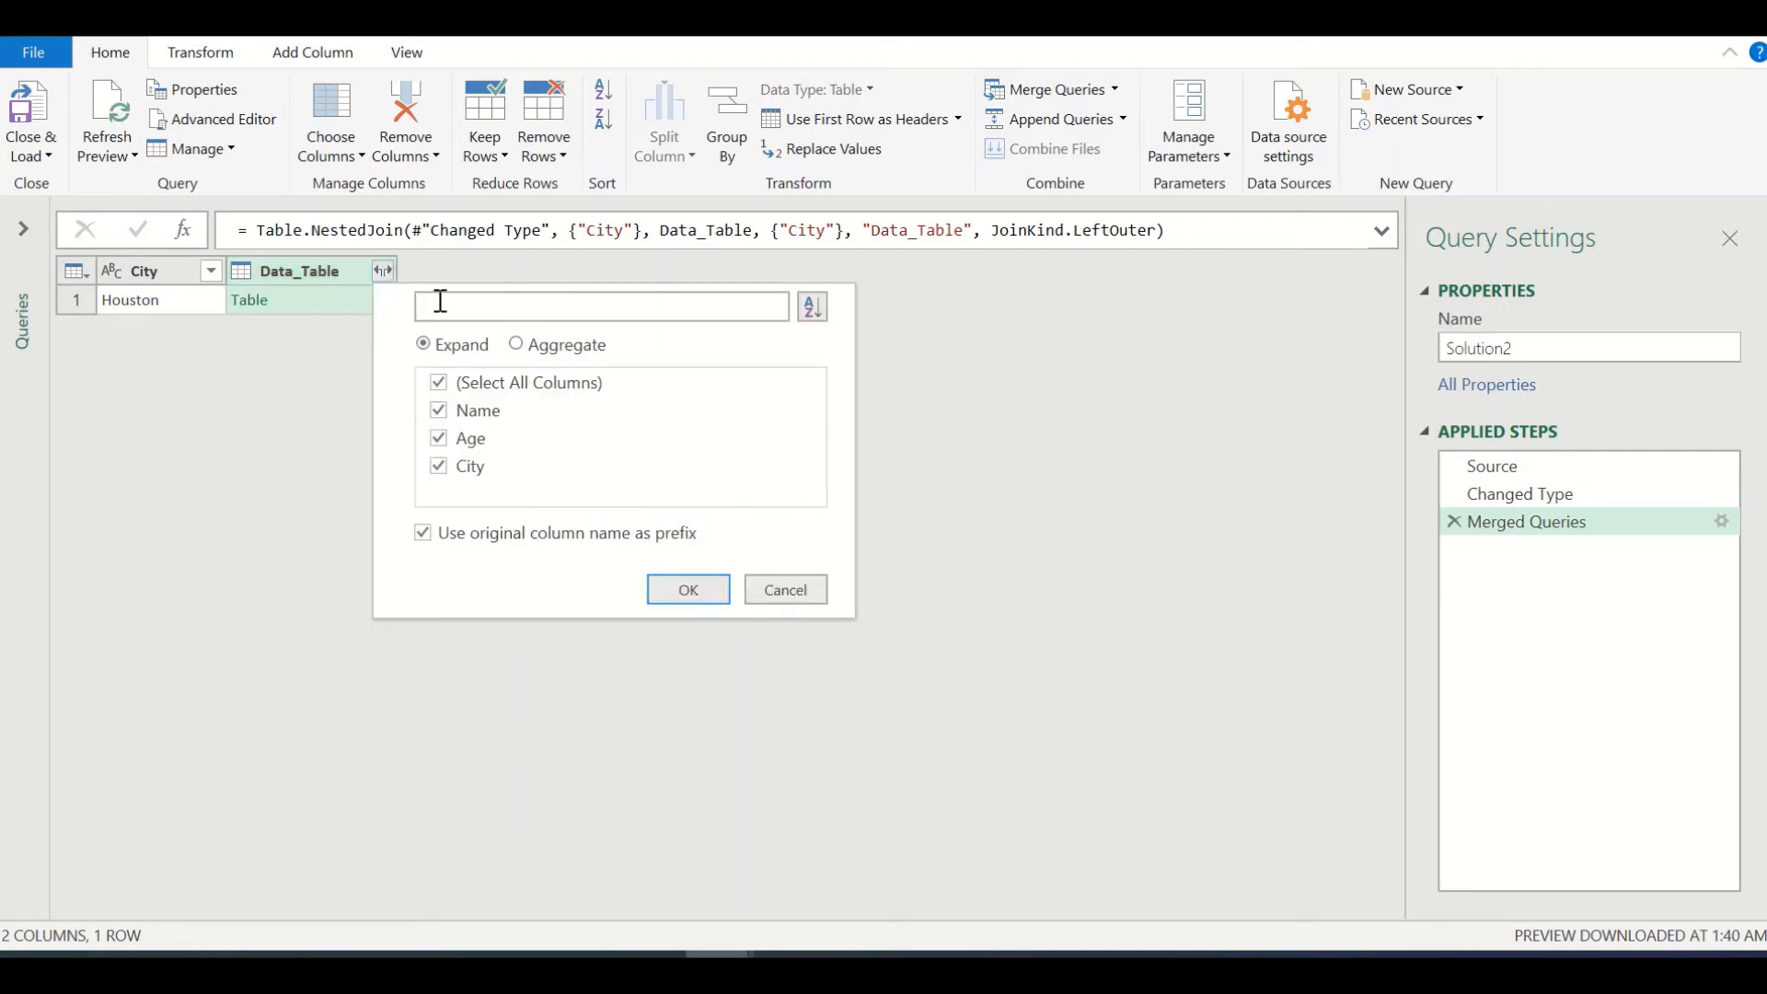
click(438, 384)
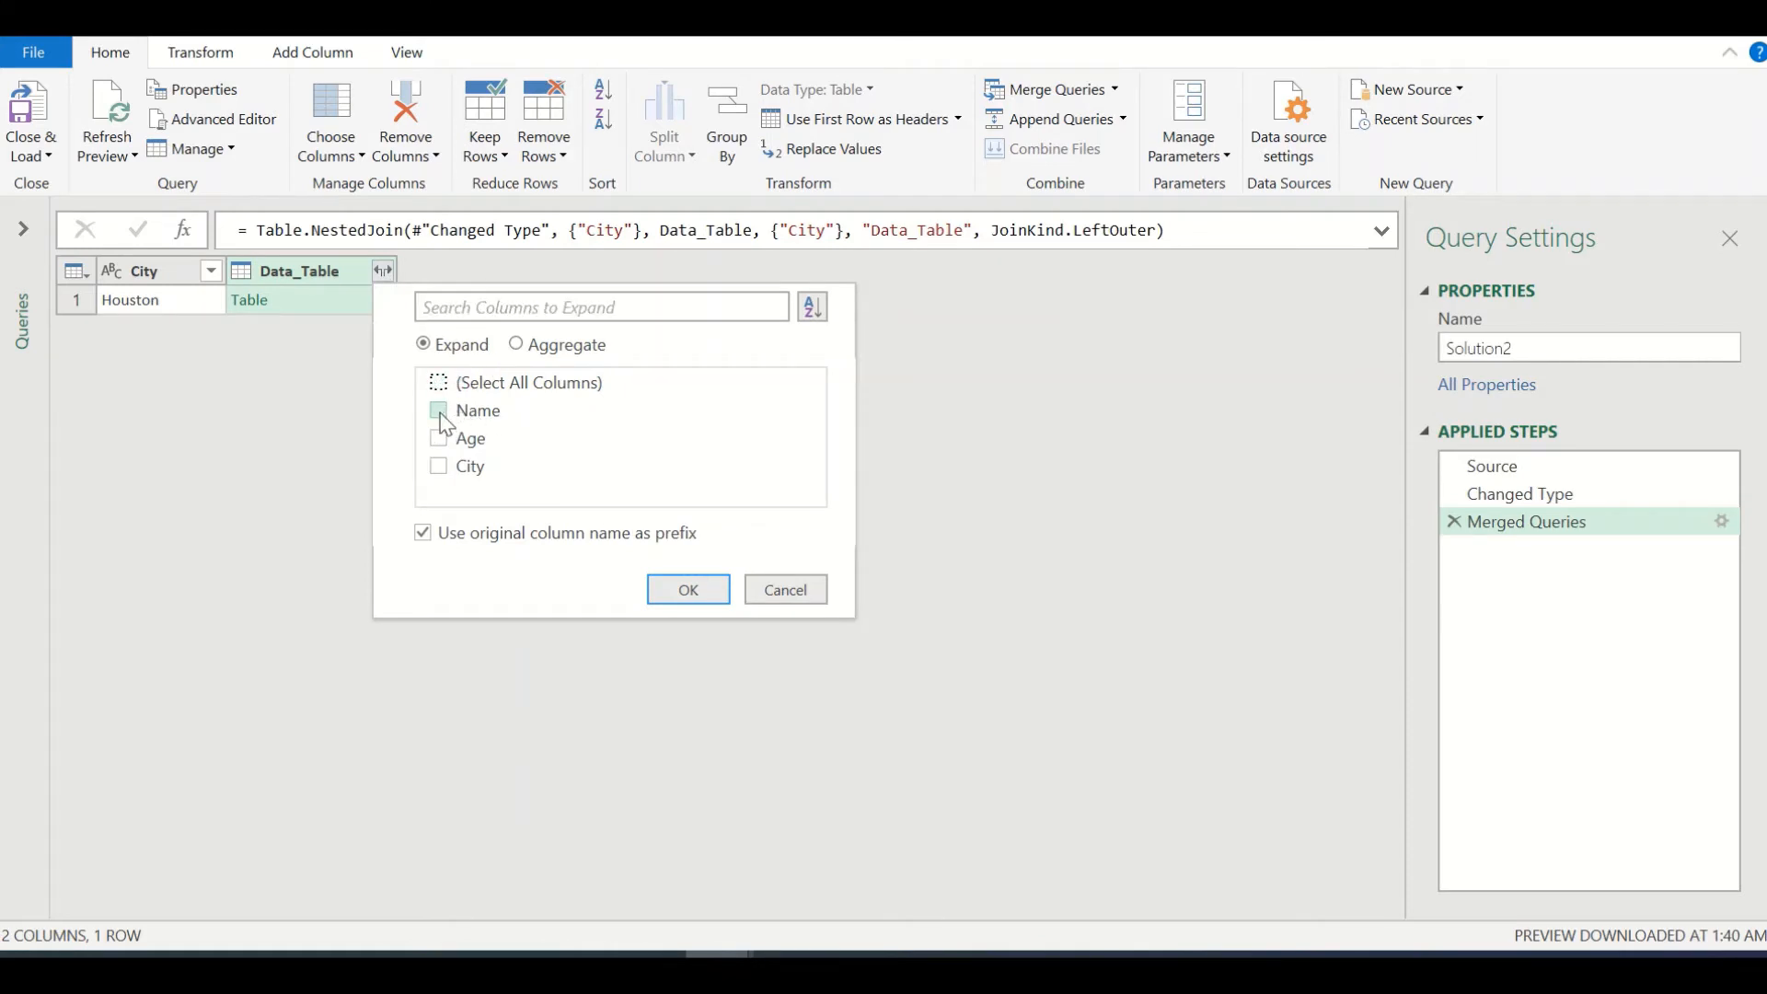
click(439, 412)
click(423, 534)
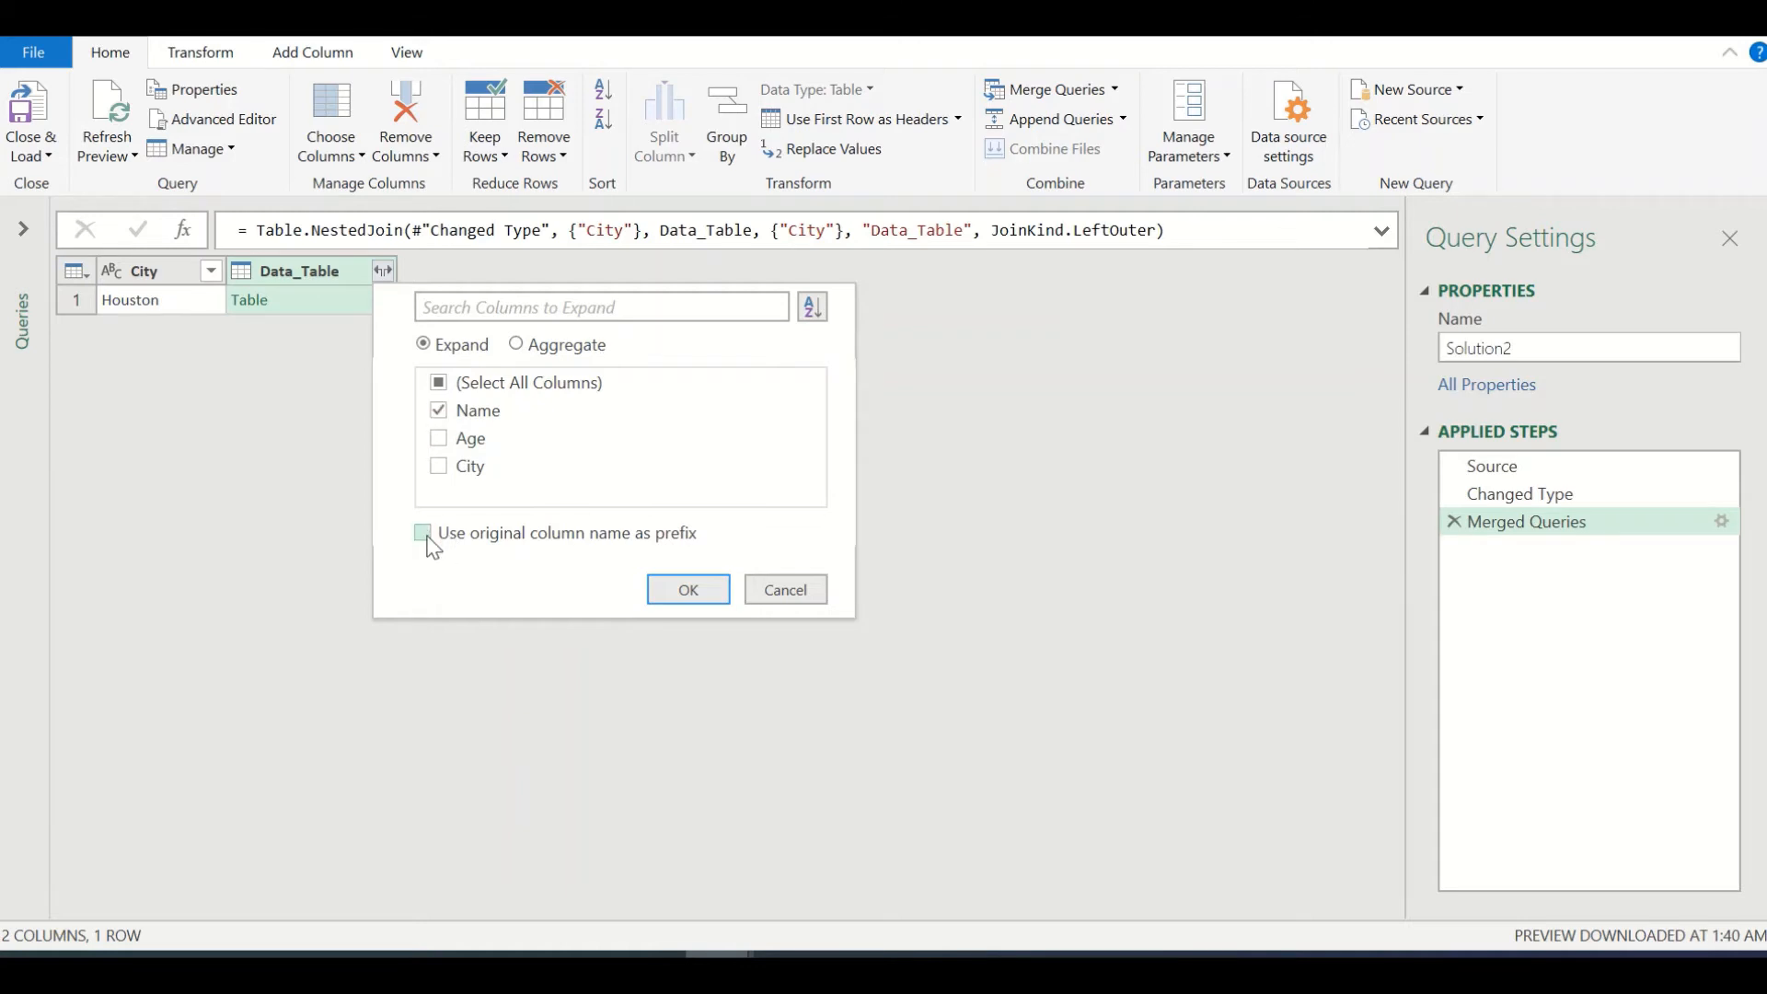
click(651, 584)
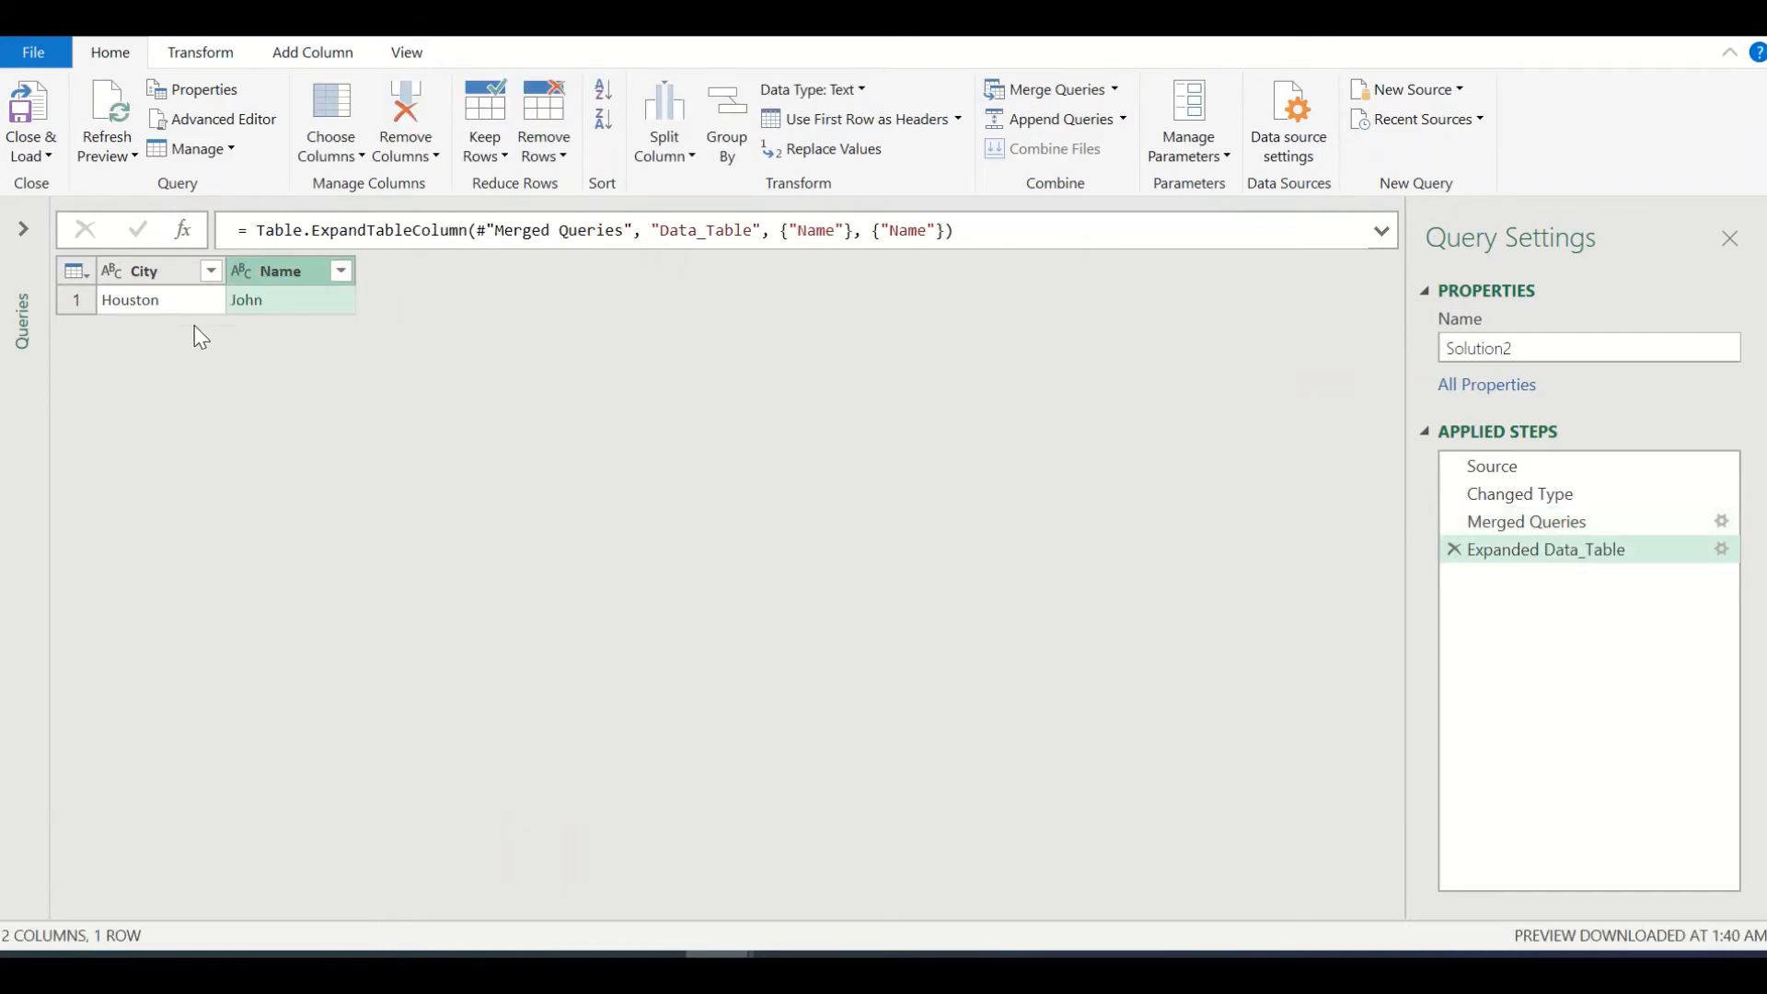
Step: Close the query editor, load Solution2 to a new worksheet, and select the loaded result table
click(25, 118)
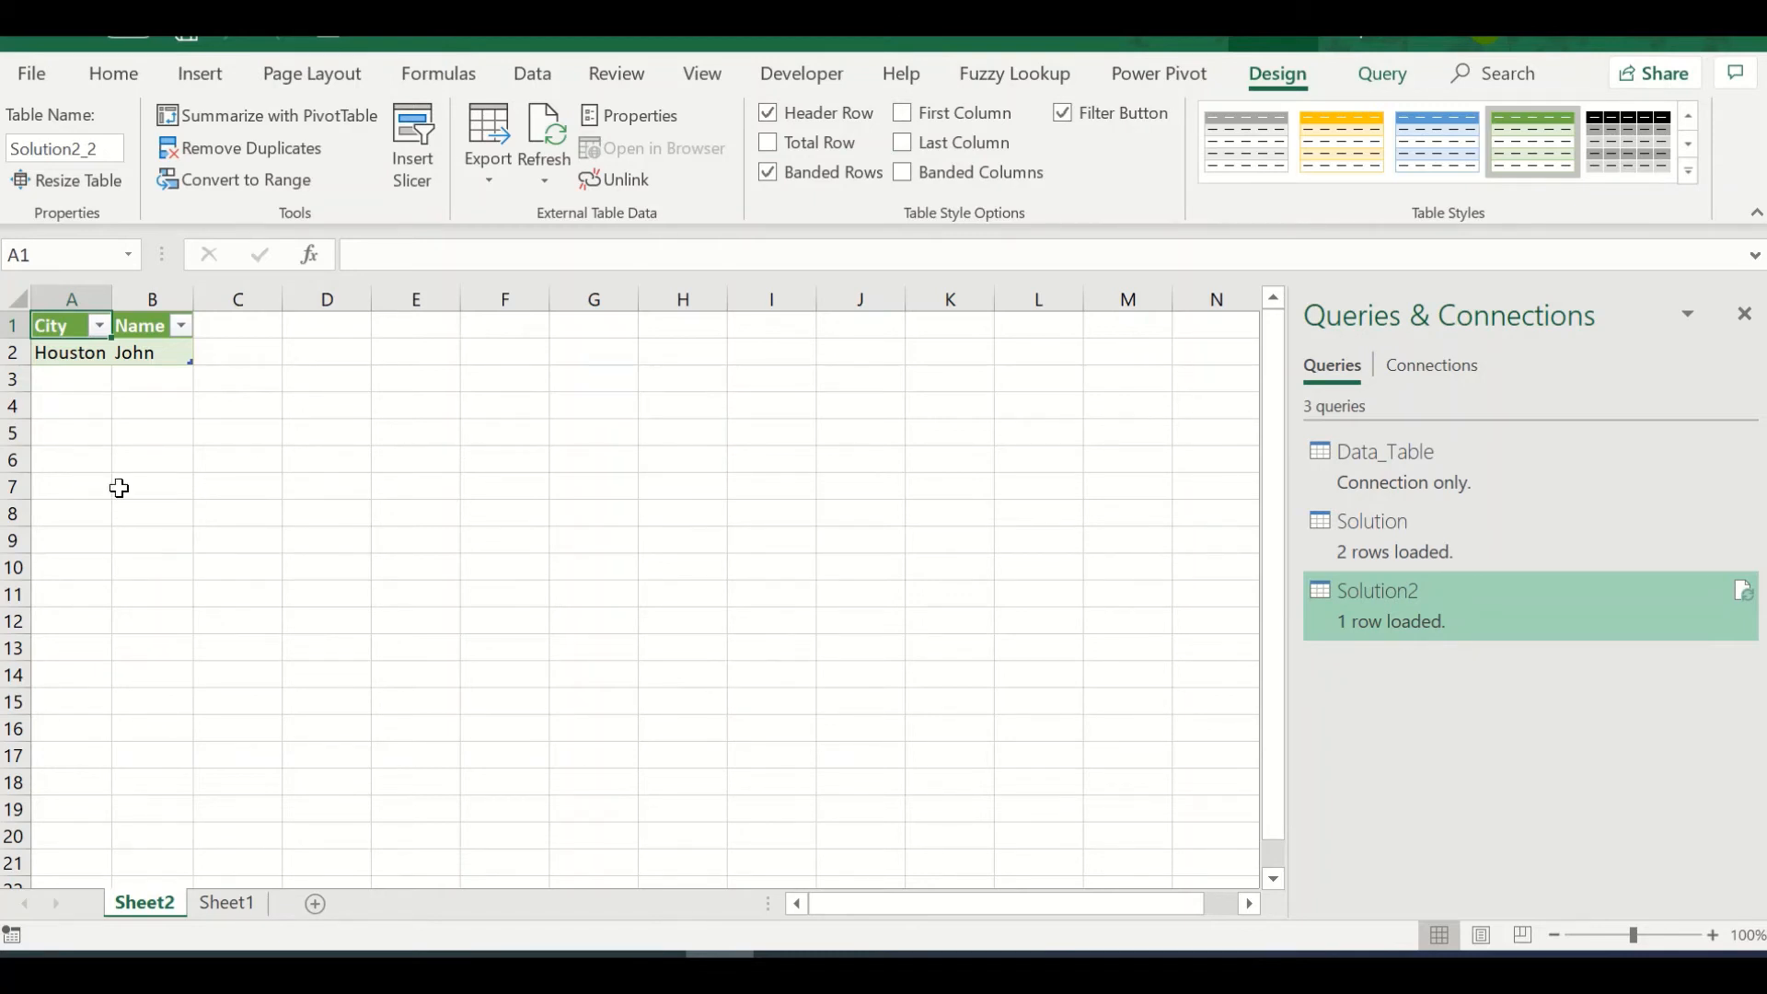
click(233, 412)
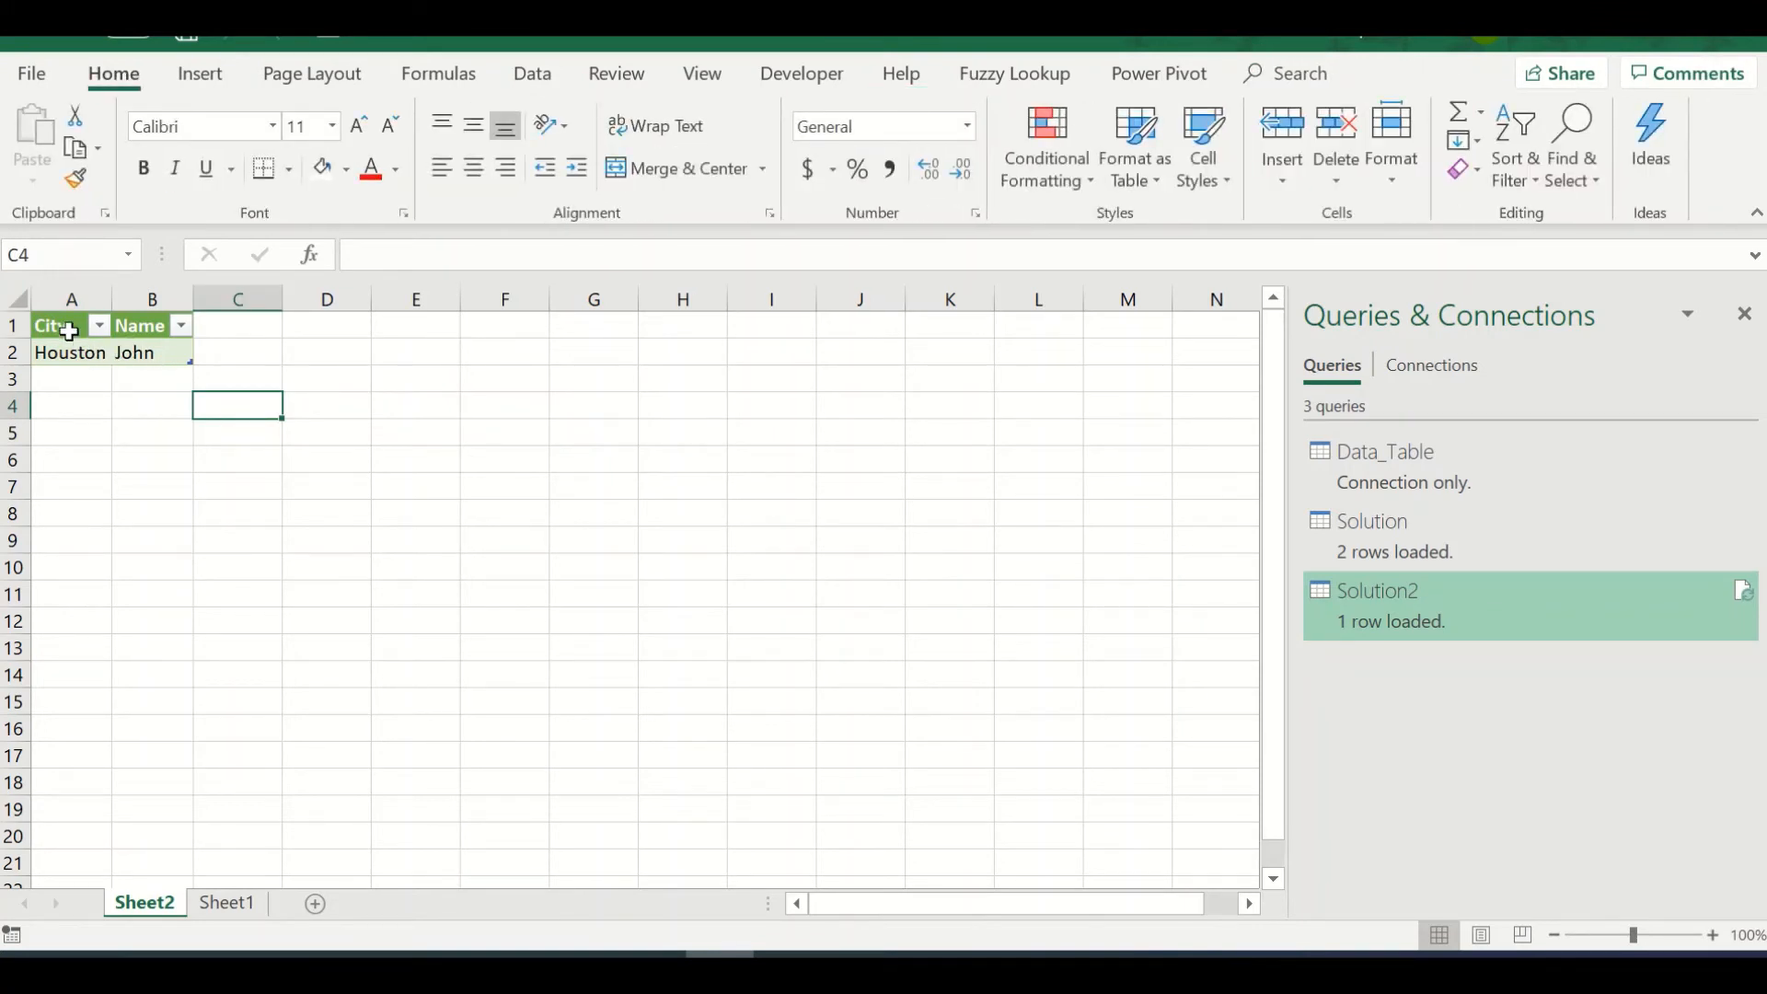
drag(67, 327, 123, 359)
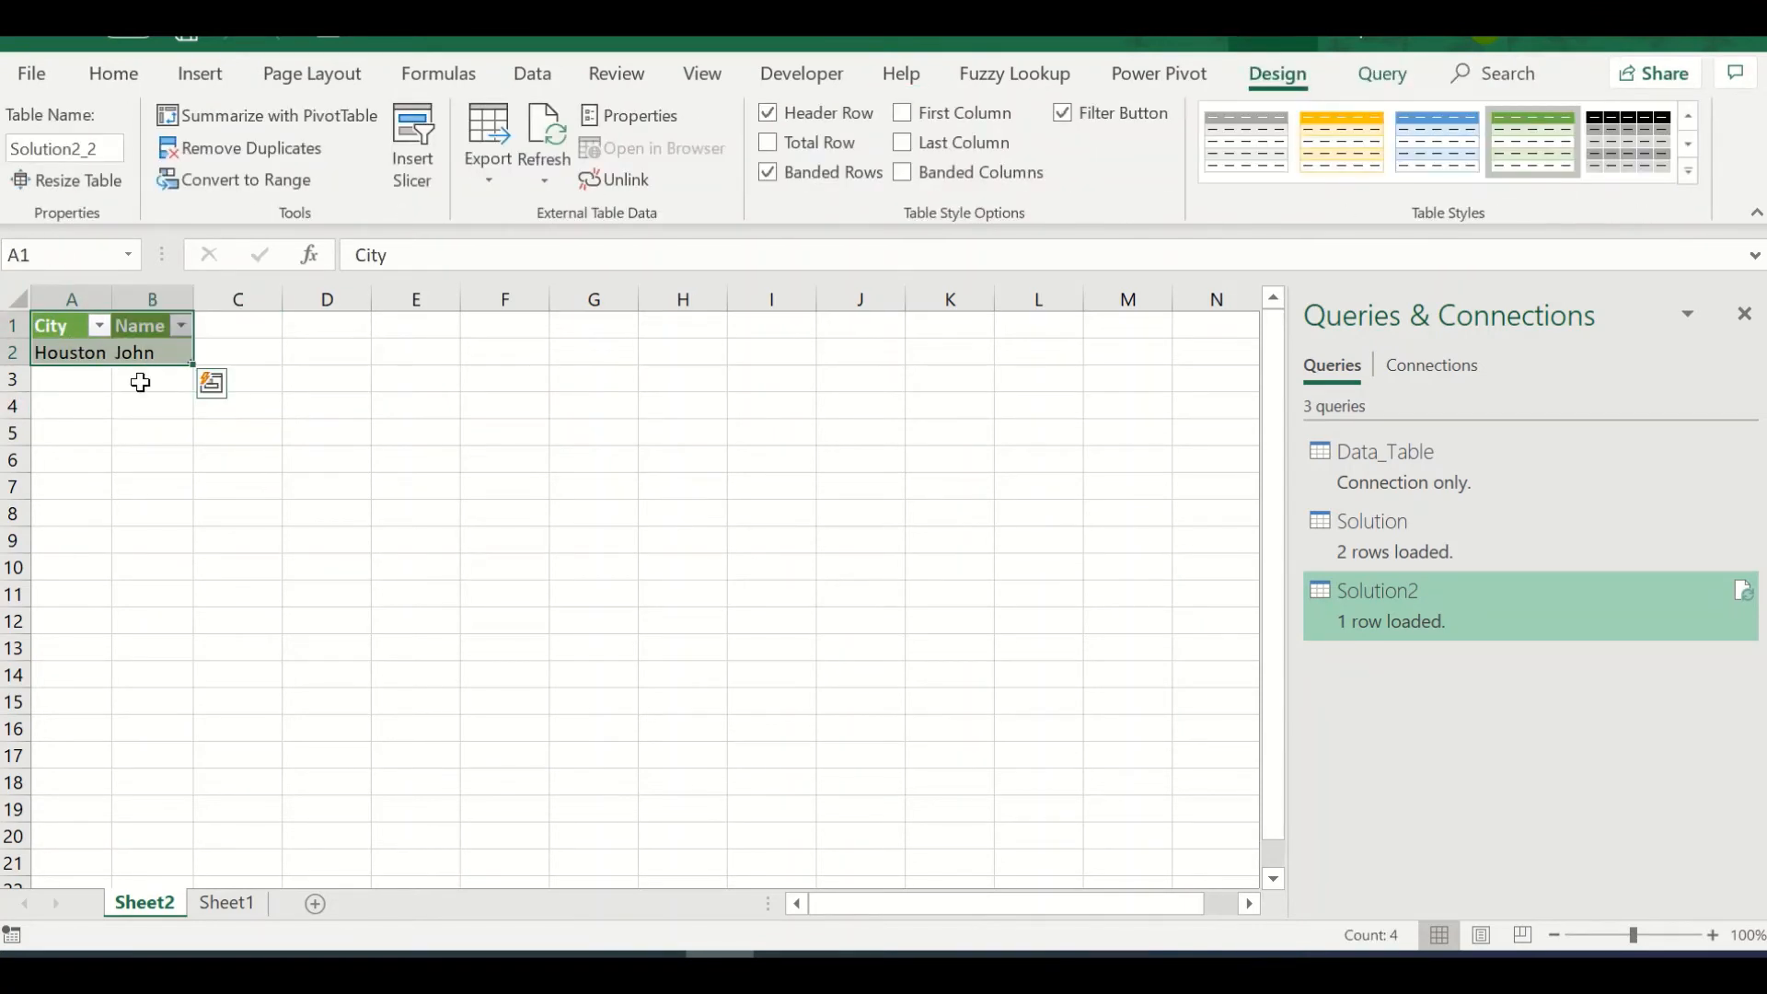
Step: Add Chicago in F10 on Sheet1 as a second city in the Solution2 lookup table
click(241, 903)
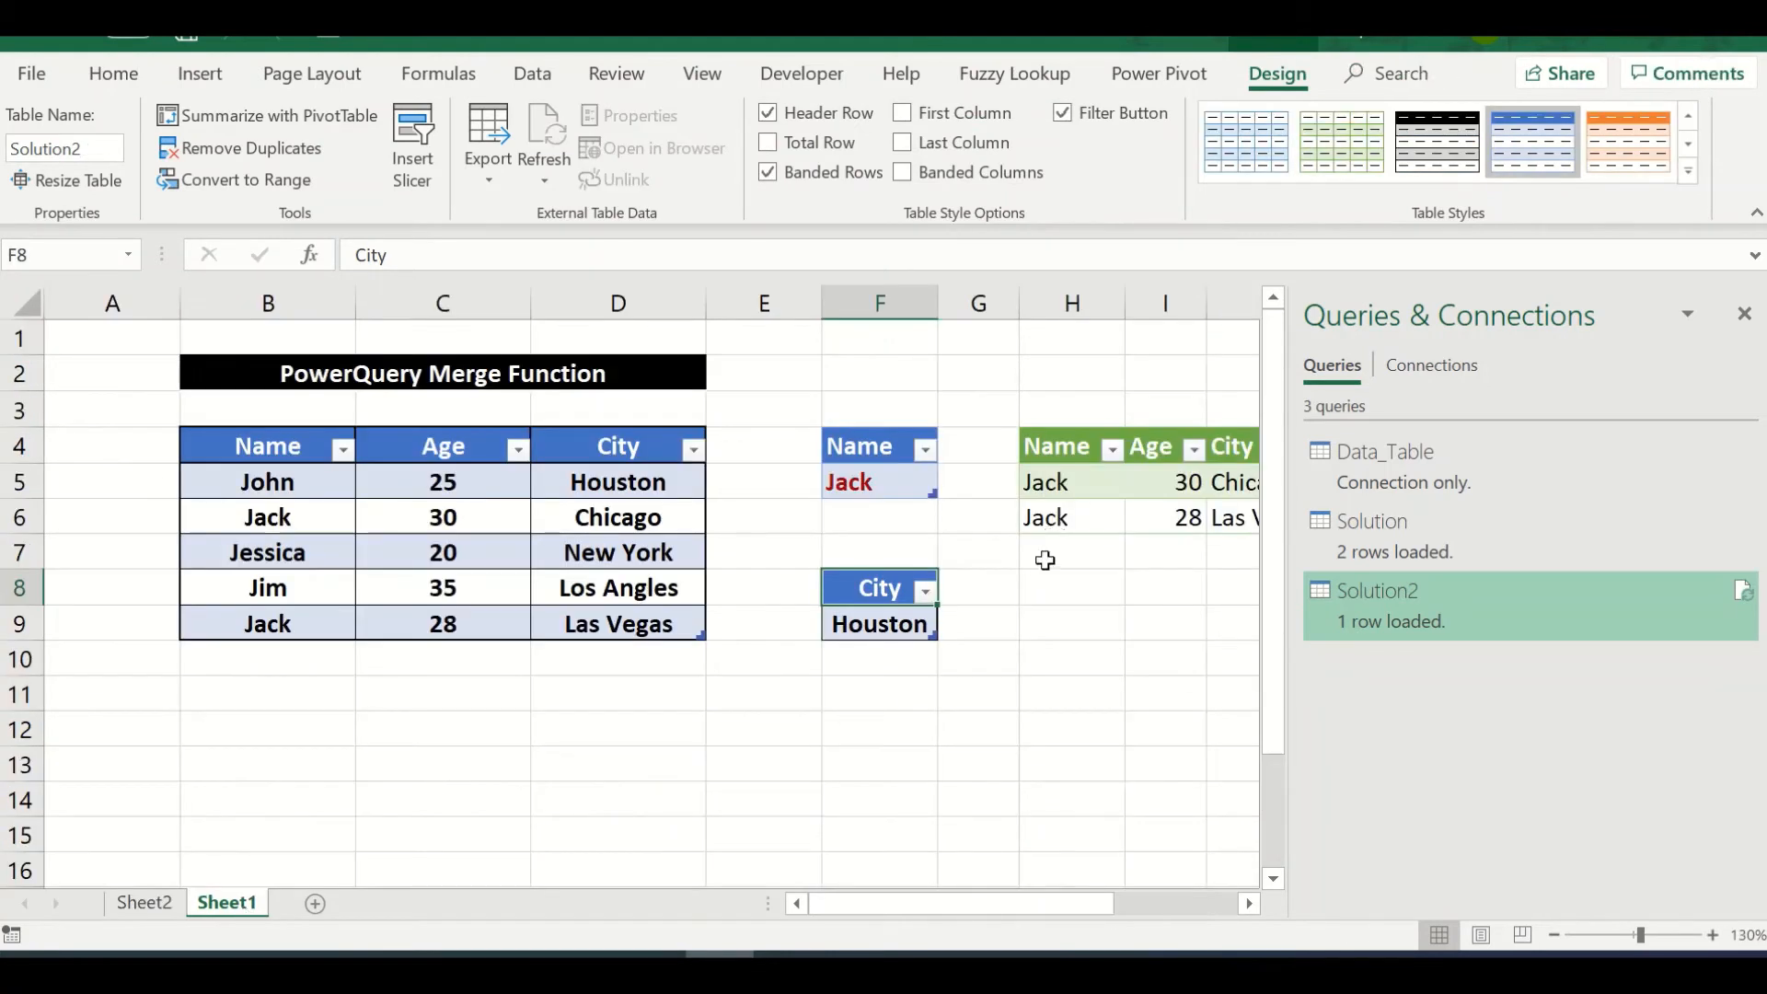
click(894, 675)
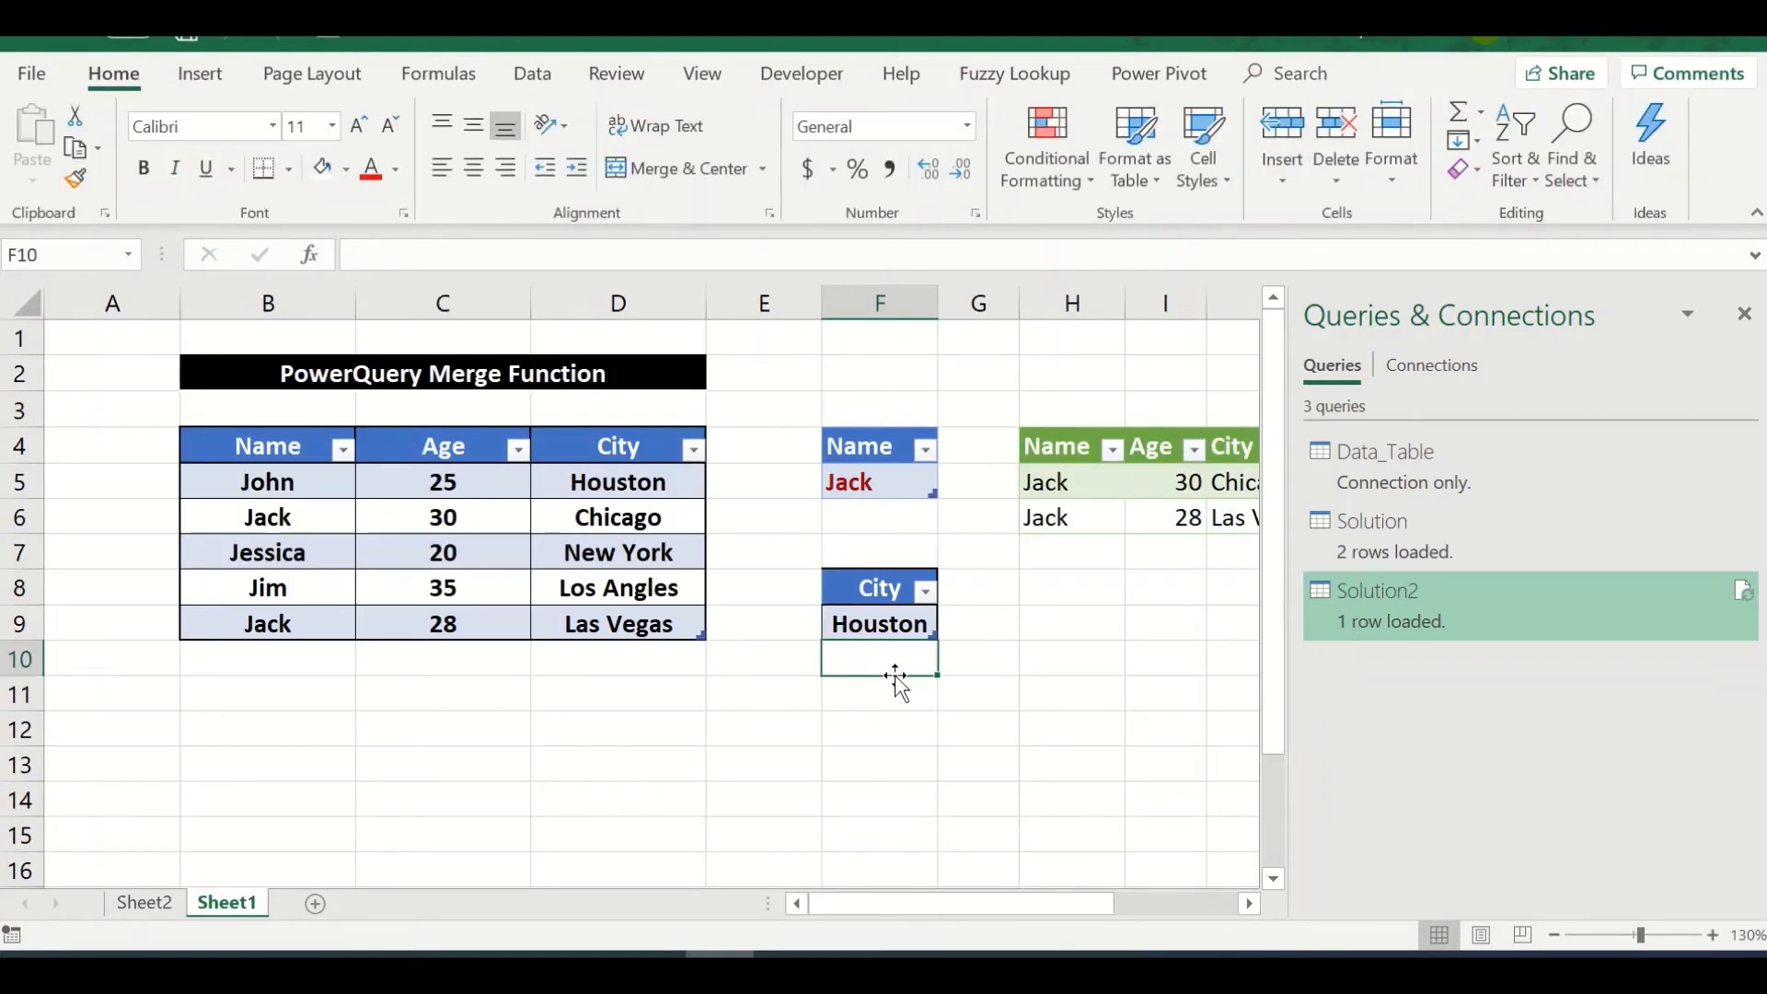
text(Chicago)
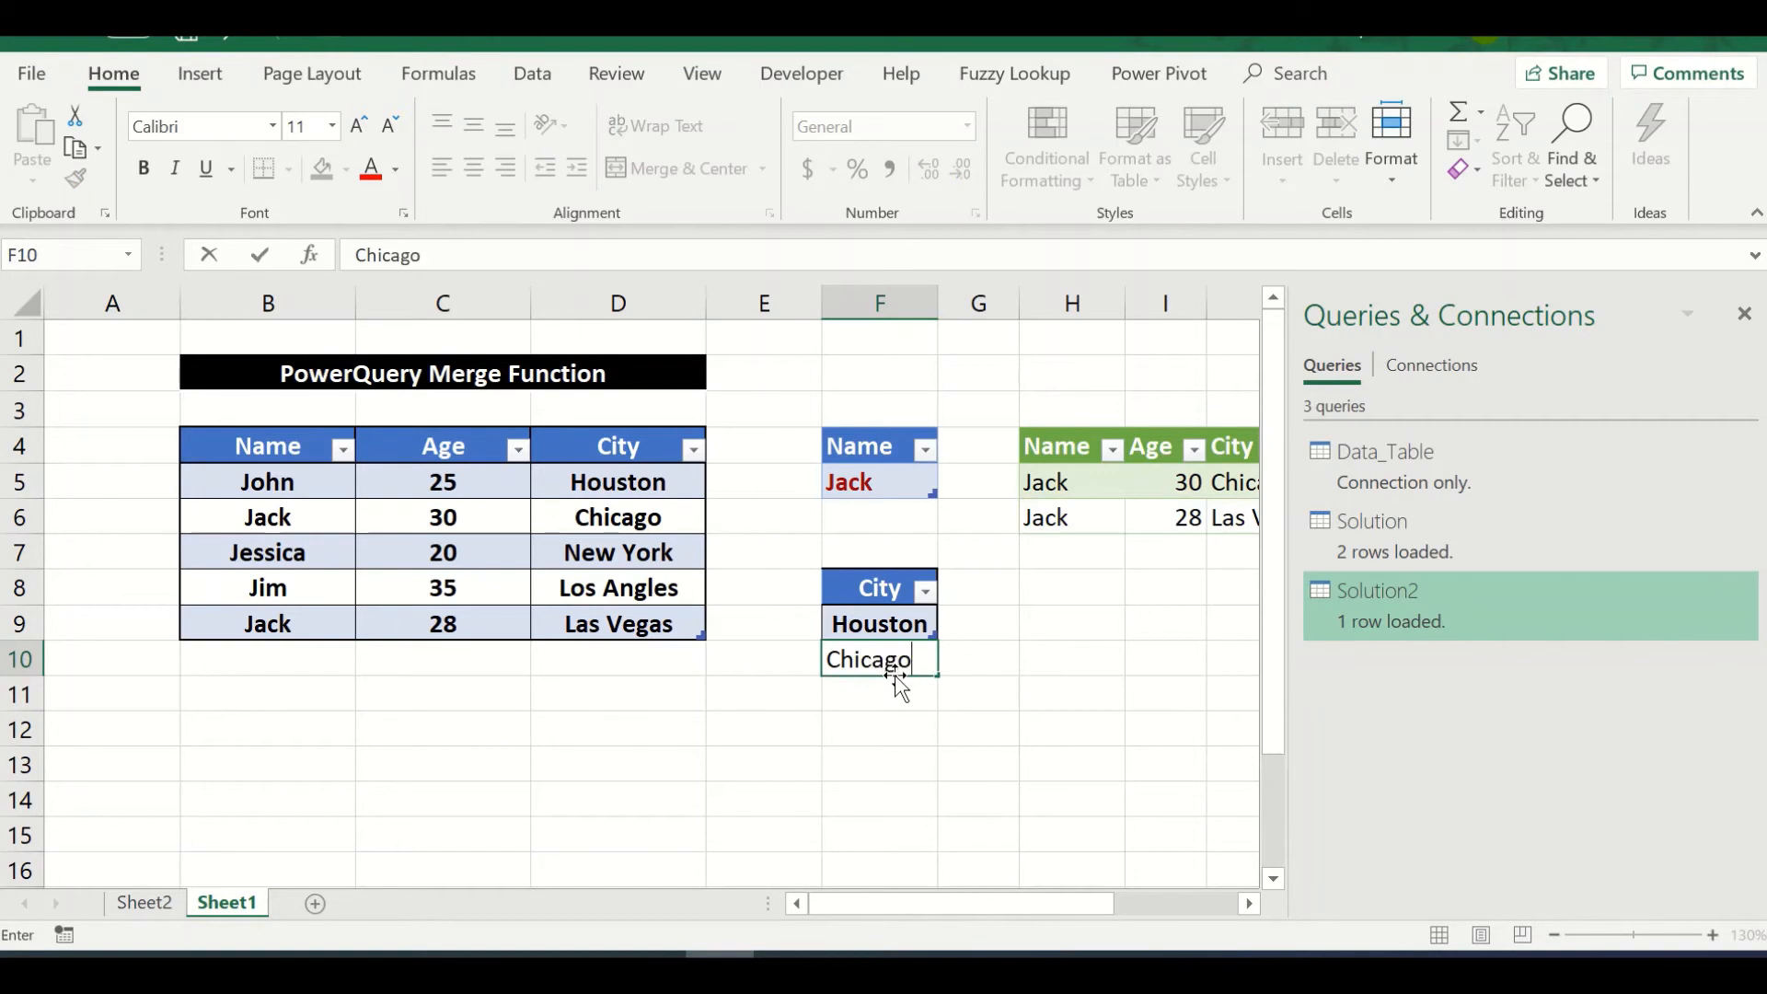
key(Return)
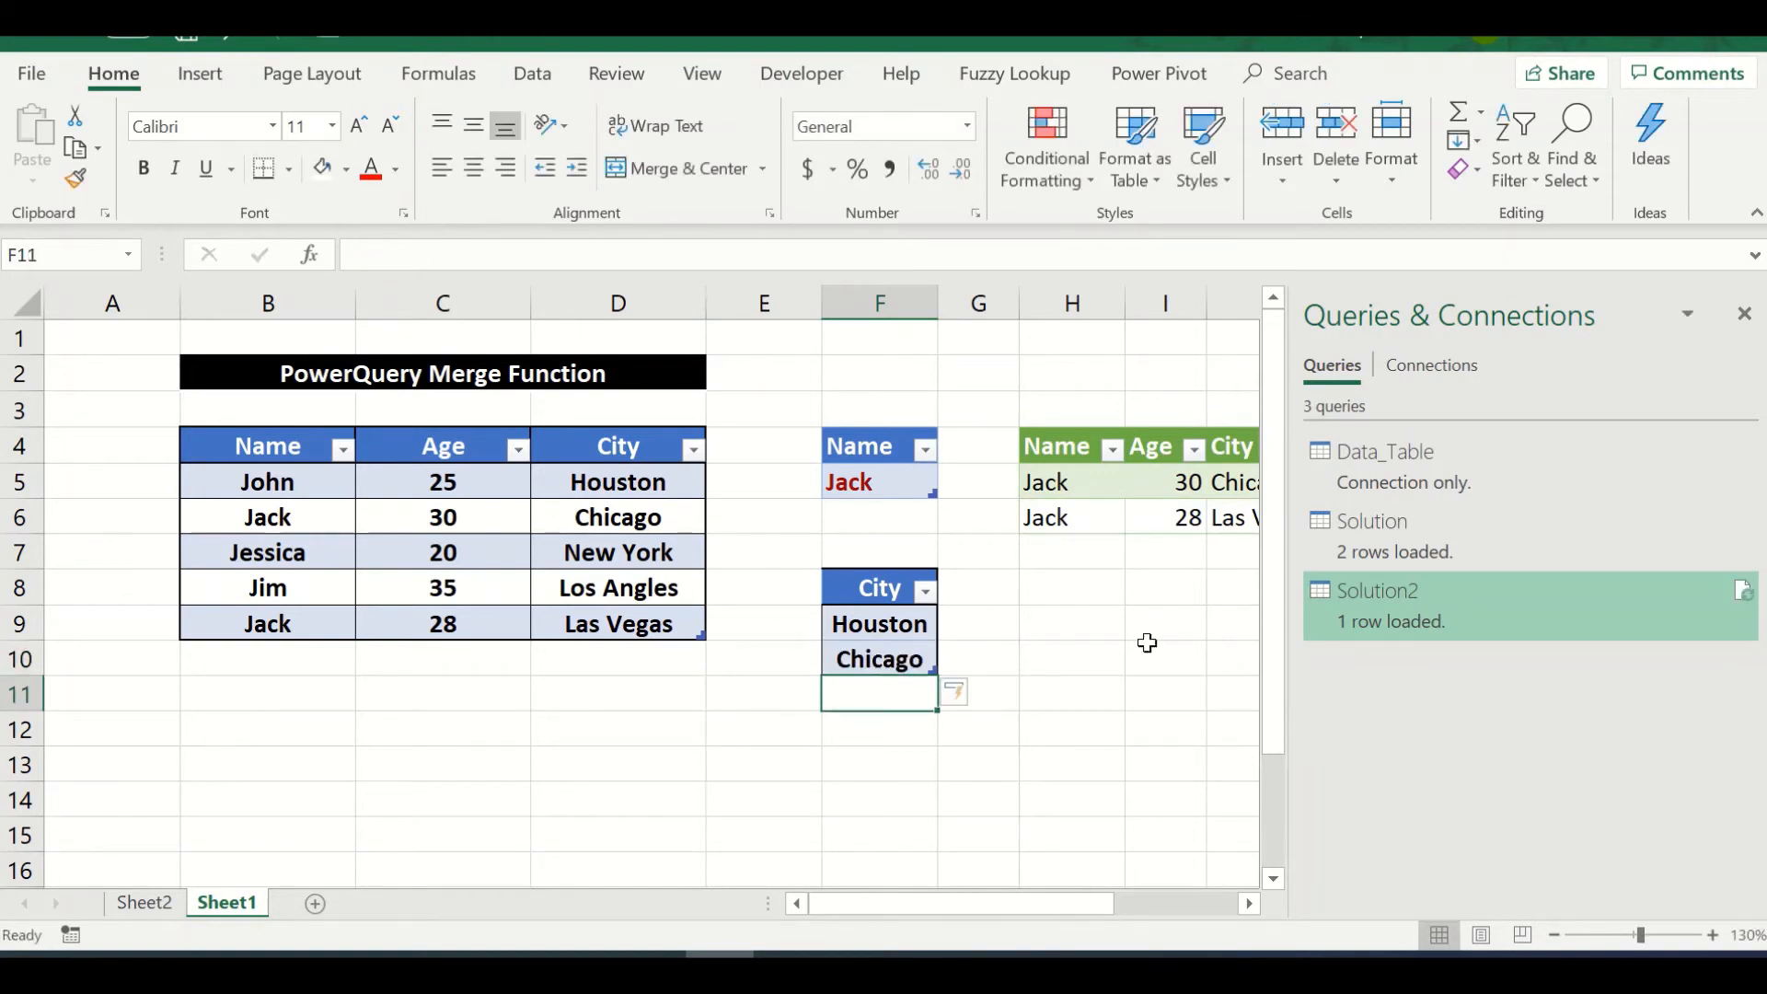
Step: Refresh the City and Name result table on Sheet2 and check the row returned for Chicago
click(166, 899)
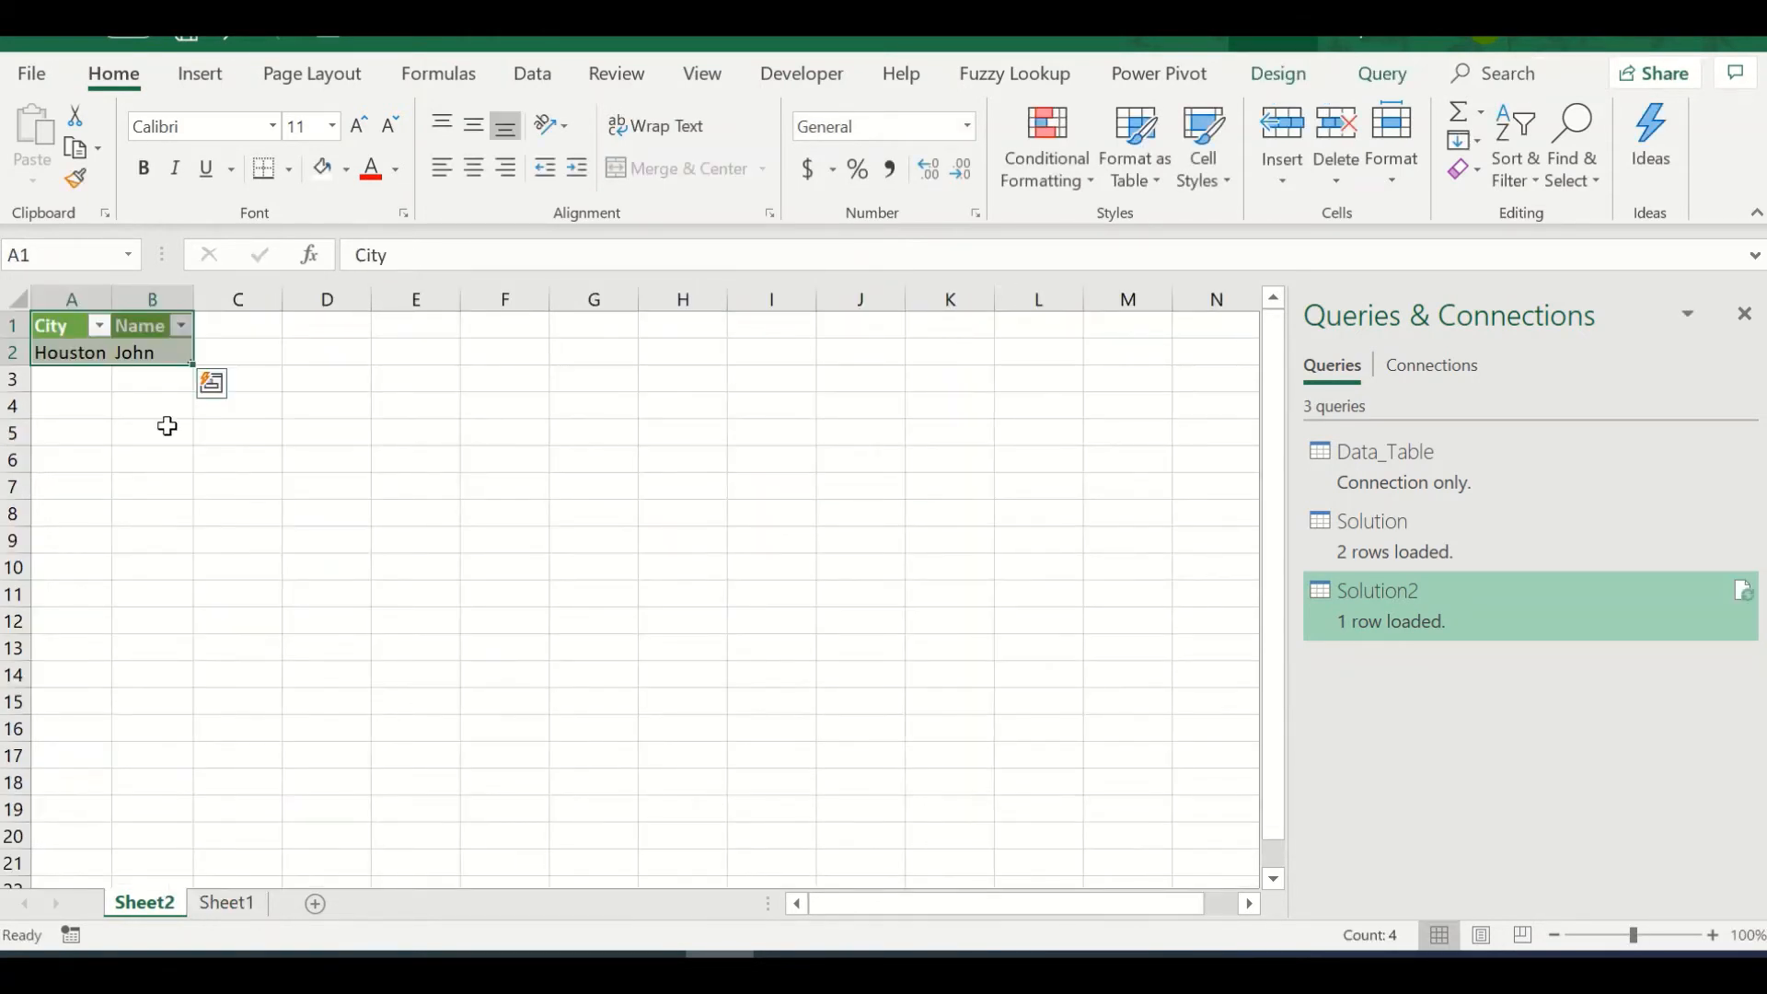
right_click(143, 351)
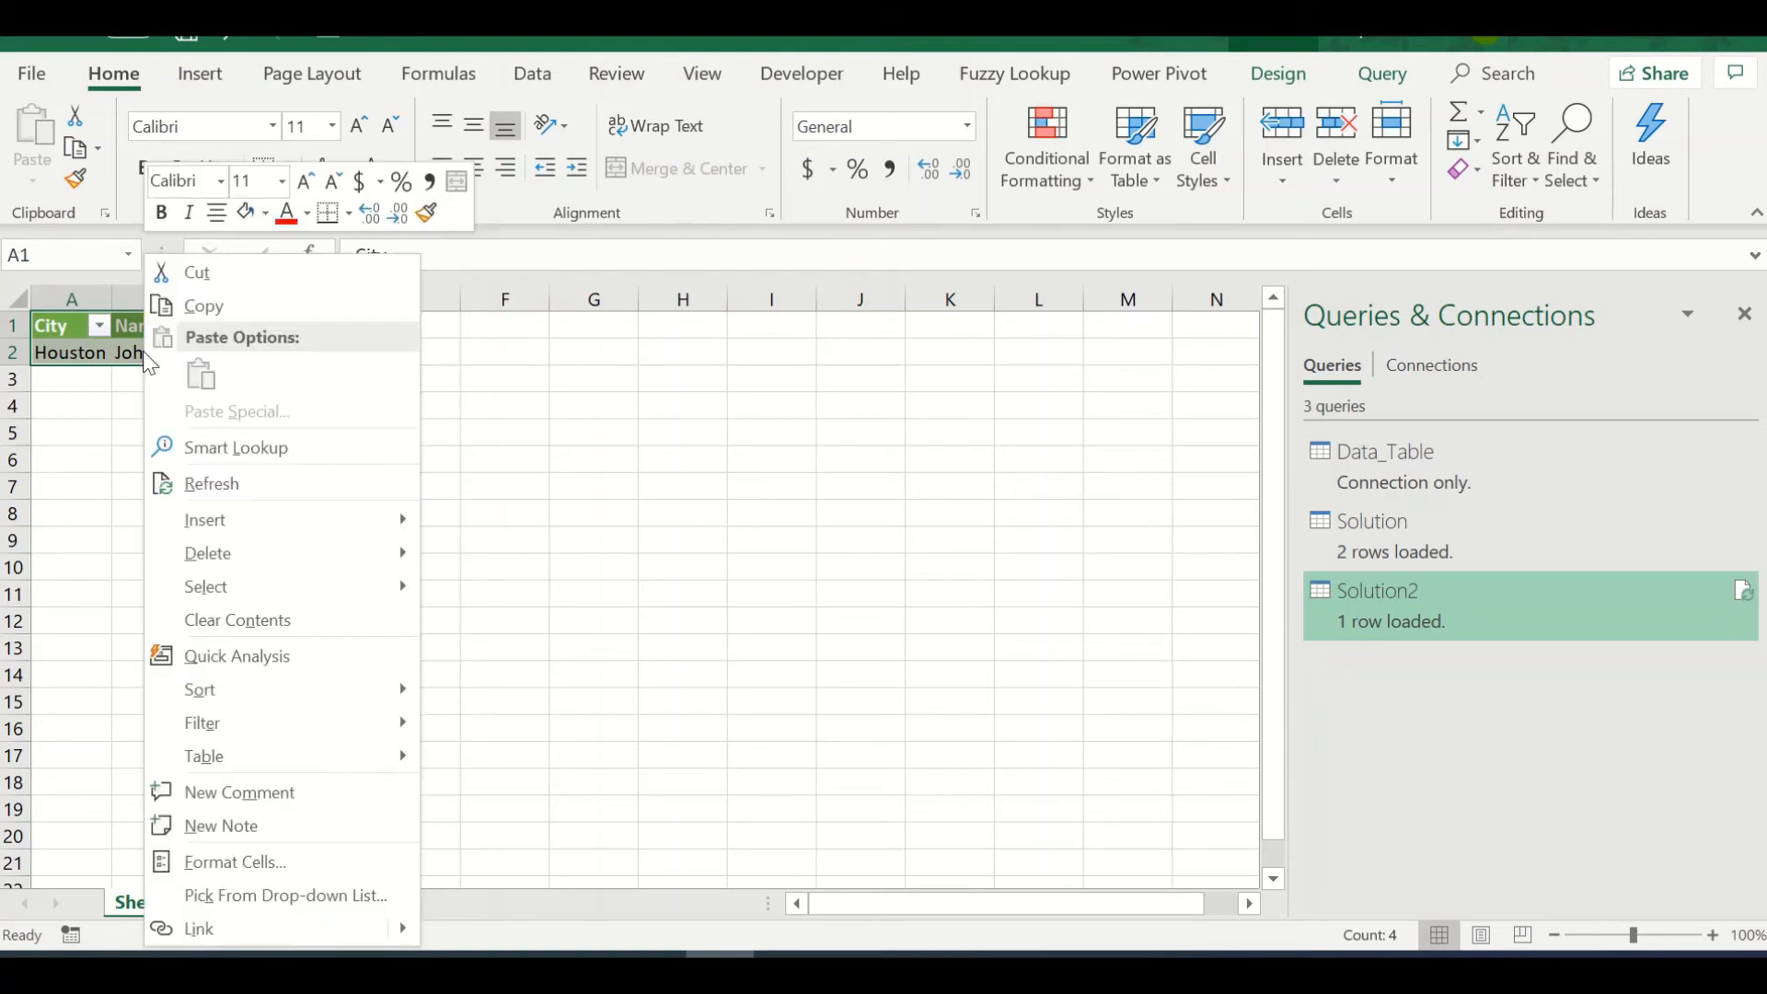
click(250, 481)
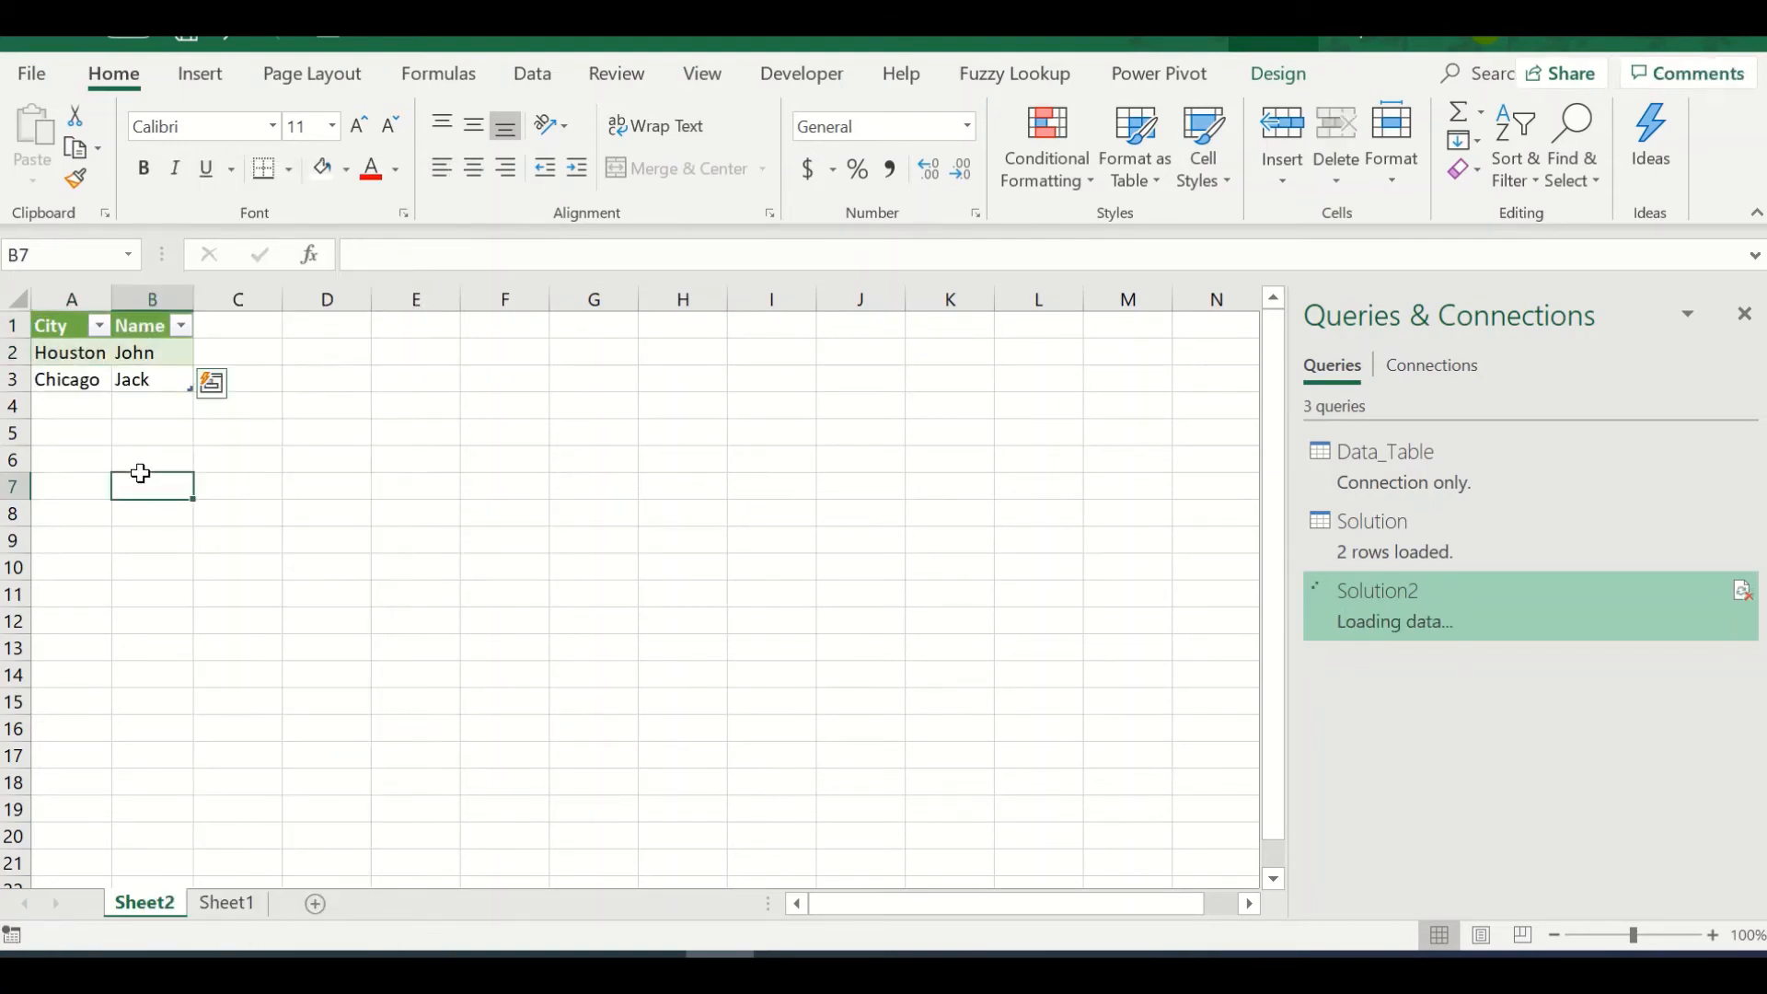
click(91, 385)
click(134, 409)
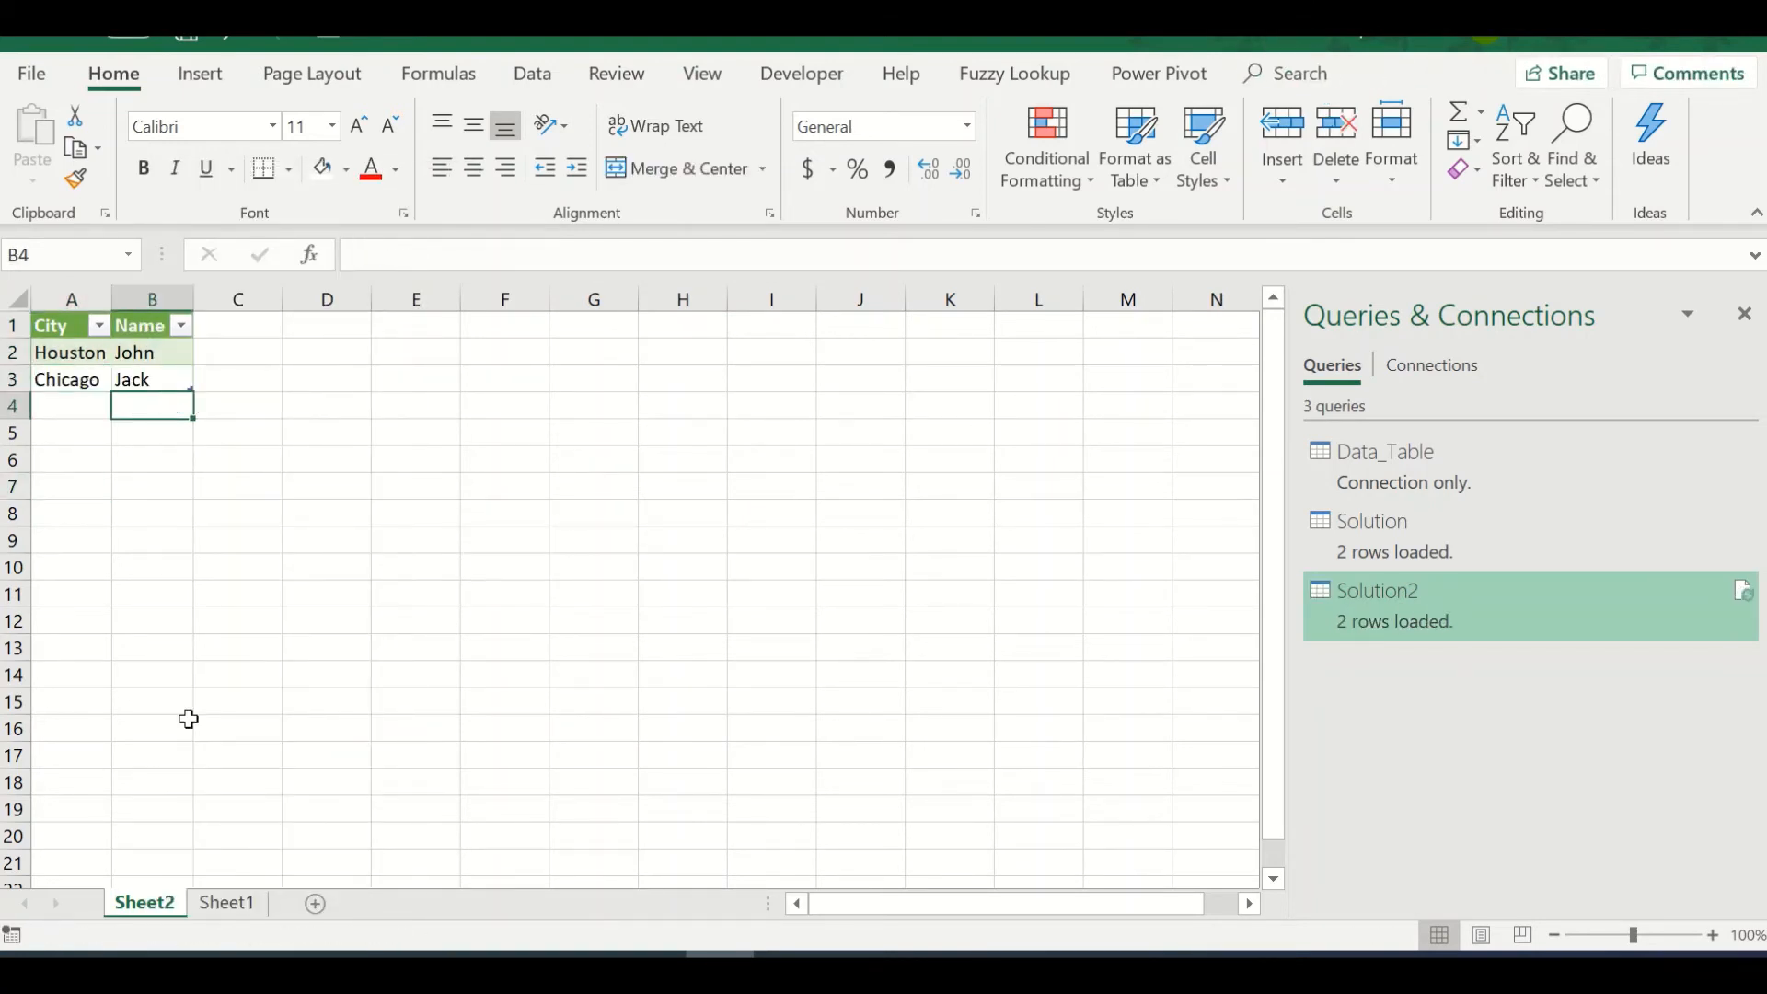
Step: Check the Chicago row's city and name in Data_Table on Sheet1 against the lookup result
click(225, 903)
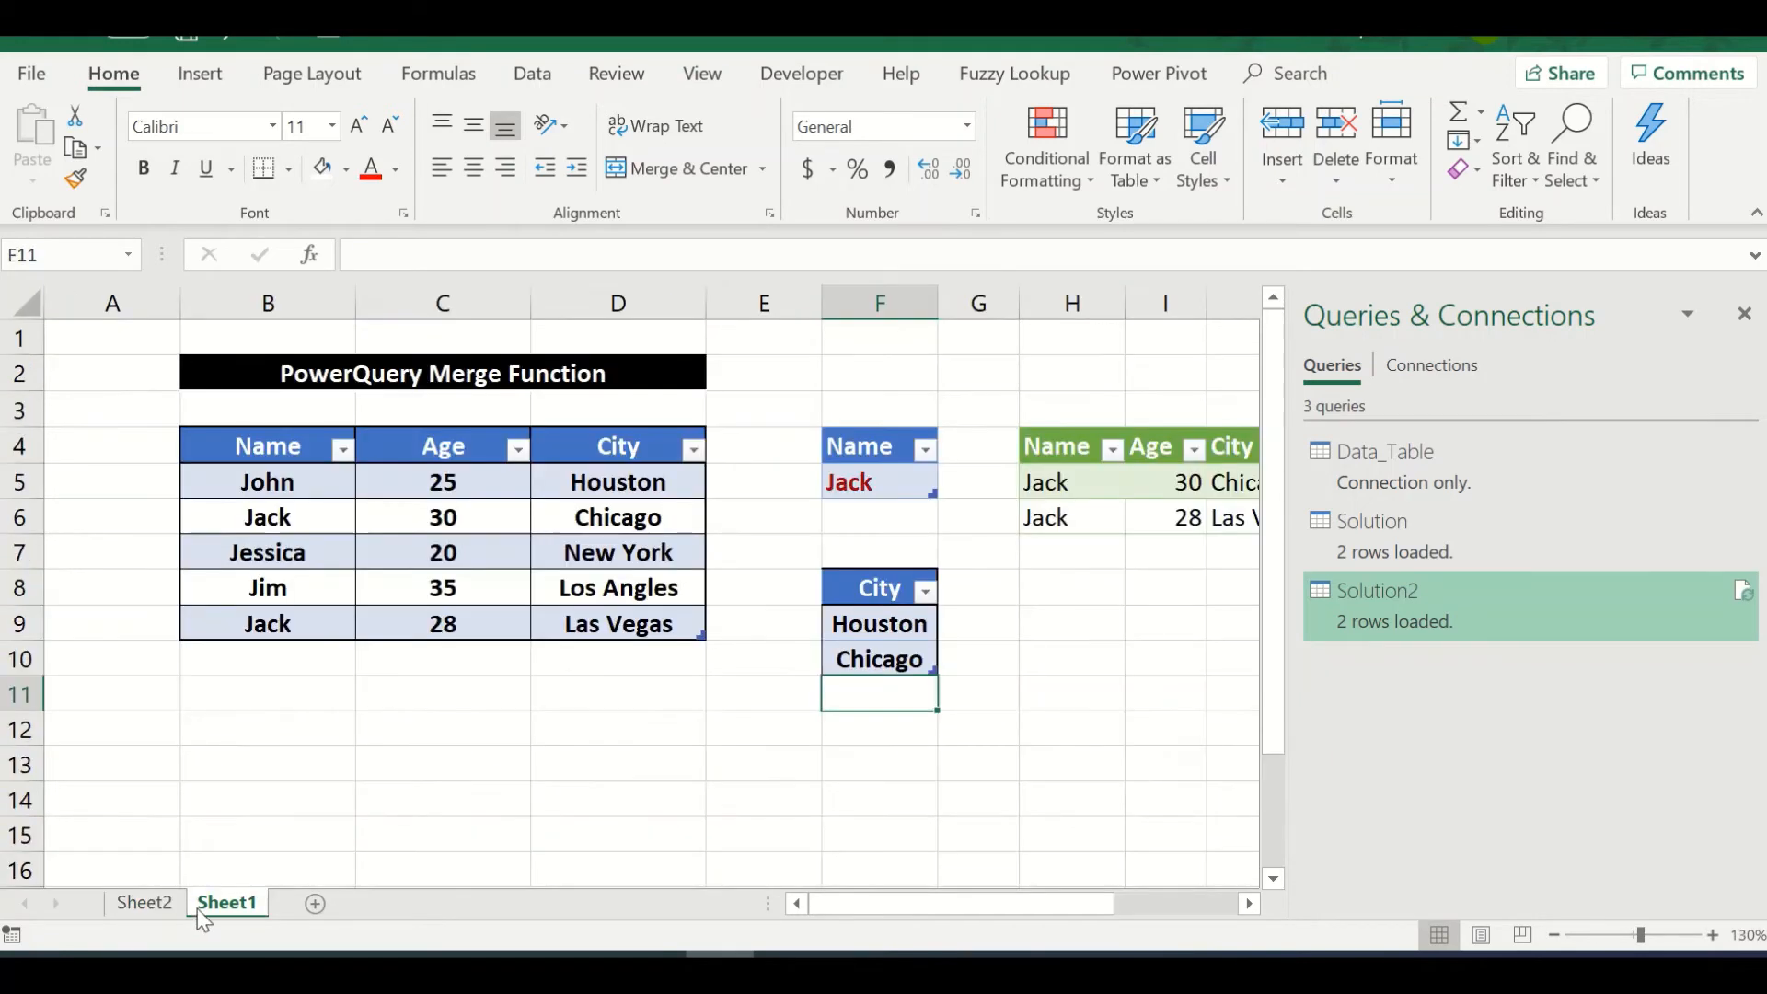
click(614, 526)
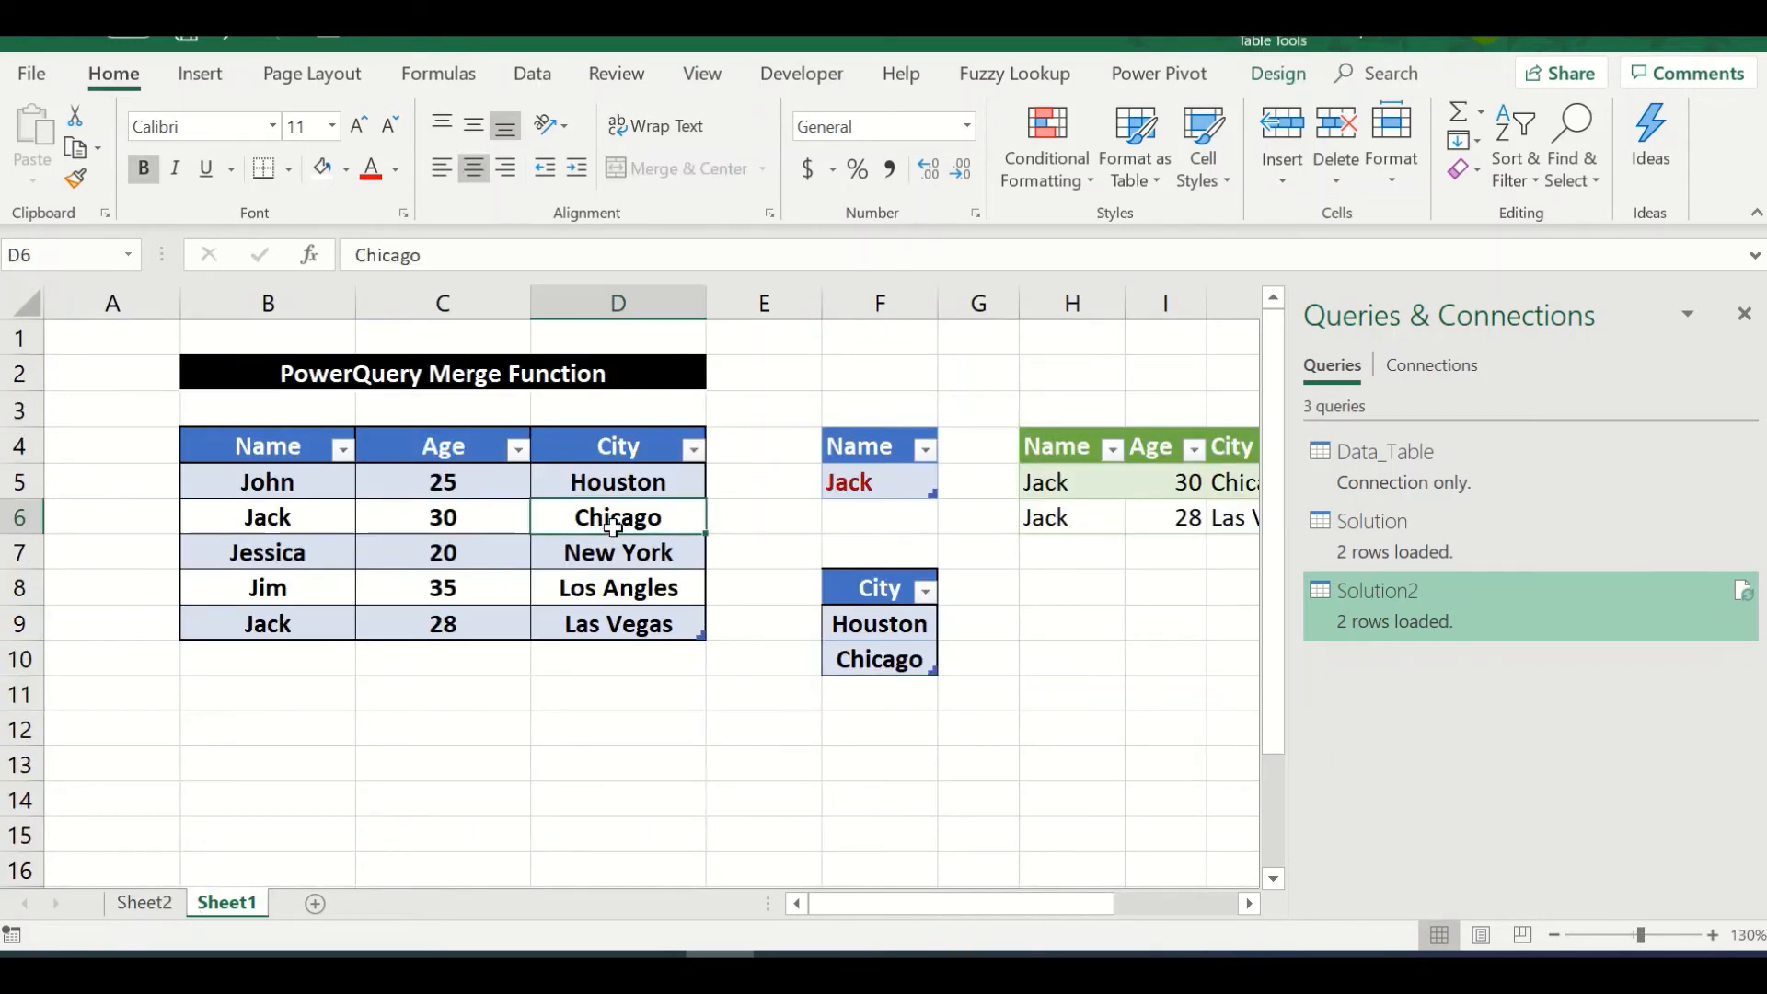
click(310, 518)
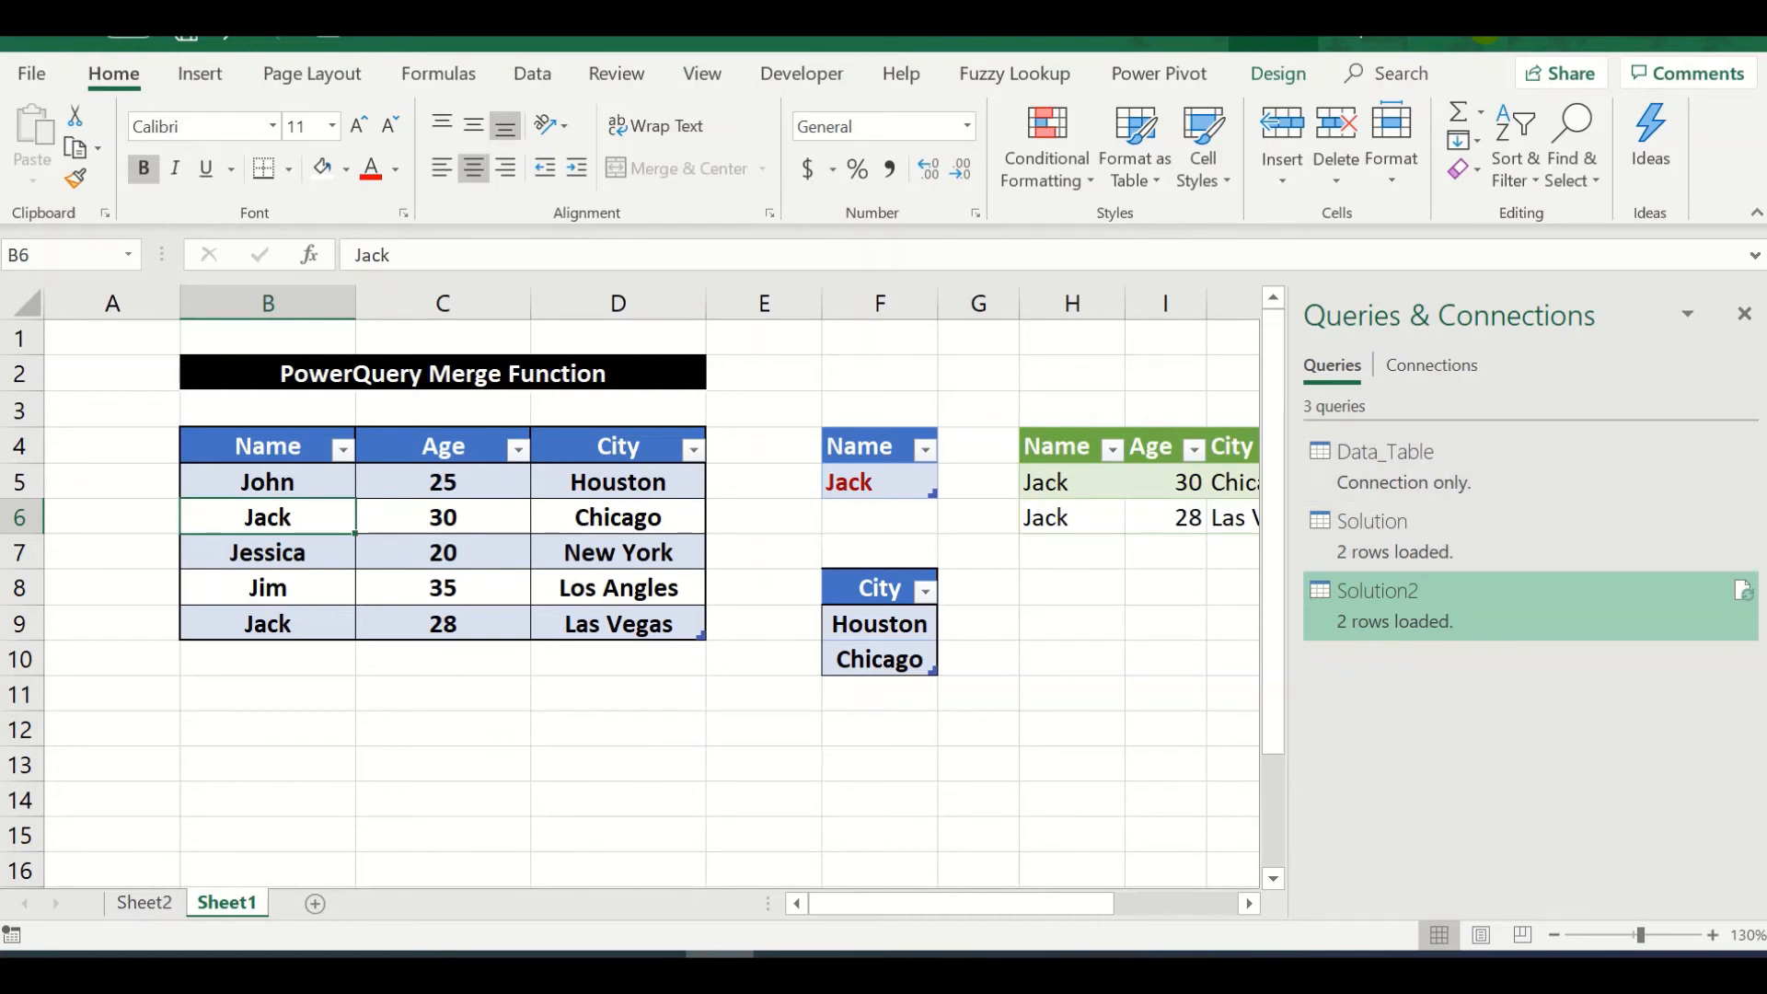
Step: Close the queries pane and copy the Name lookup header and its entry from F4:F5 to F13:F14
click(1745, 313)
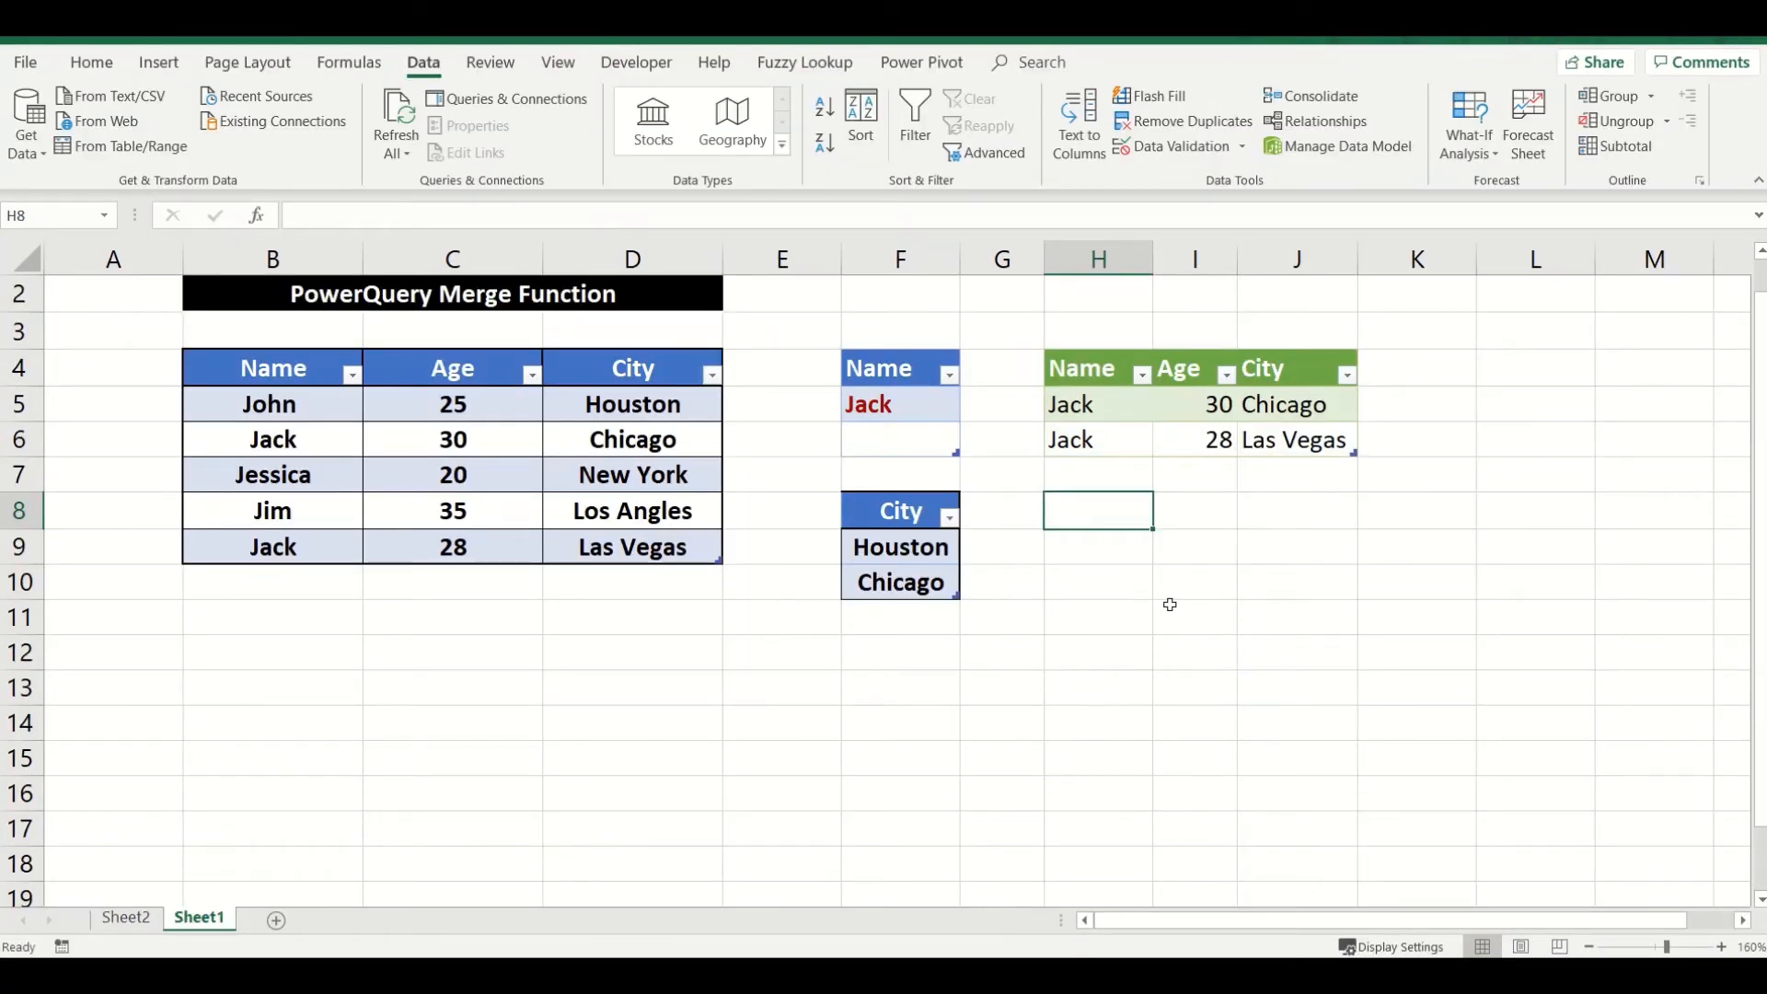
drag(913, 378, 916, 398)
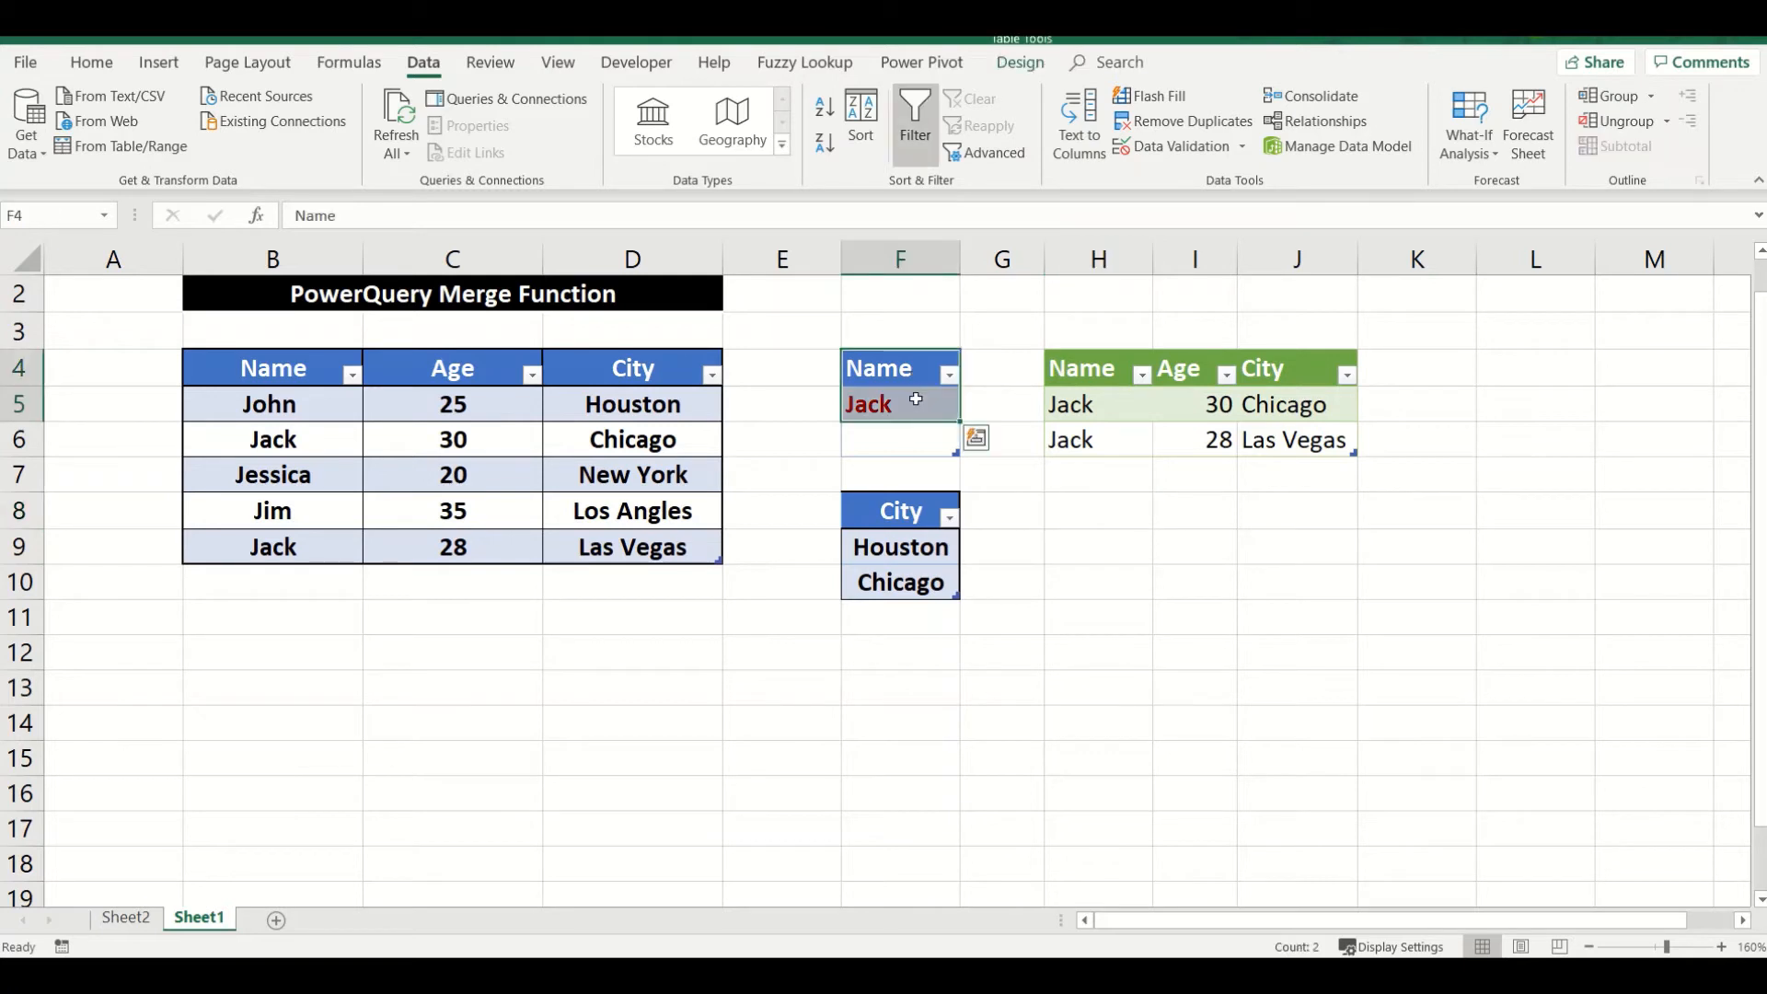
key(ctrl+c)
key(Down)
key(Down)
key(Down)
key(Down)
key(Down)
key(Down)
key(Down)
key(Down)
key(Down)
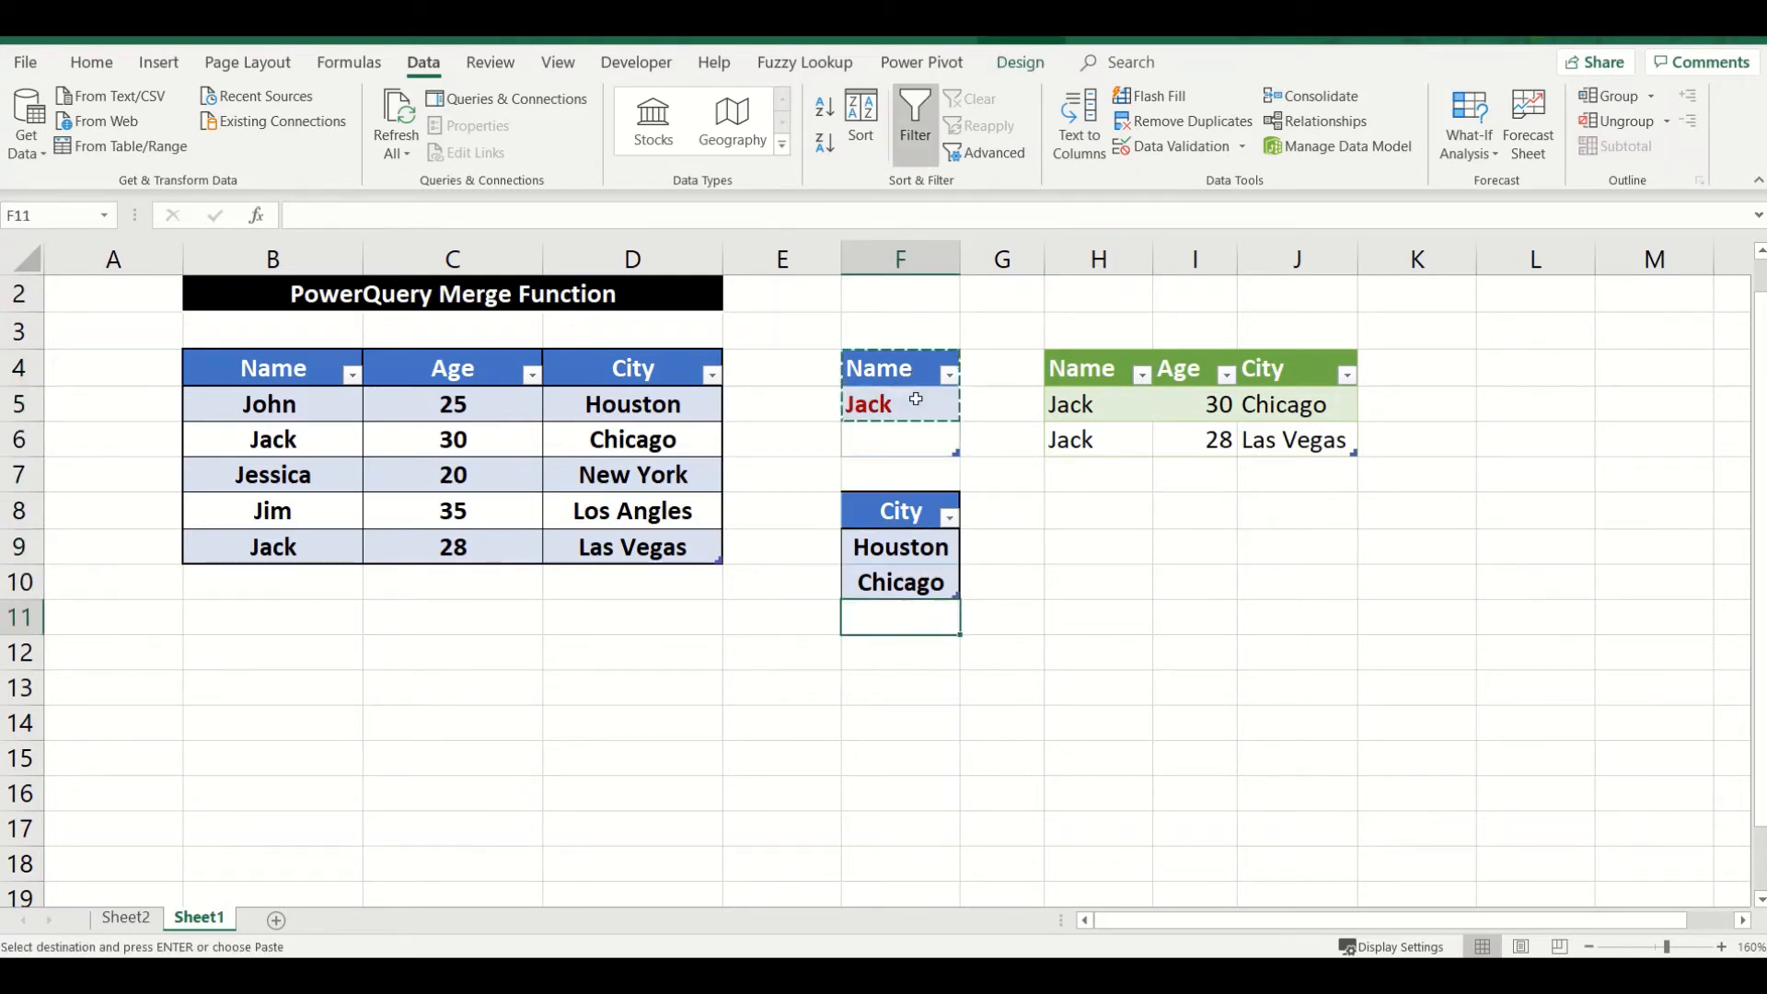
key(ctrl+v)
key(Right)
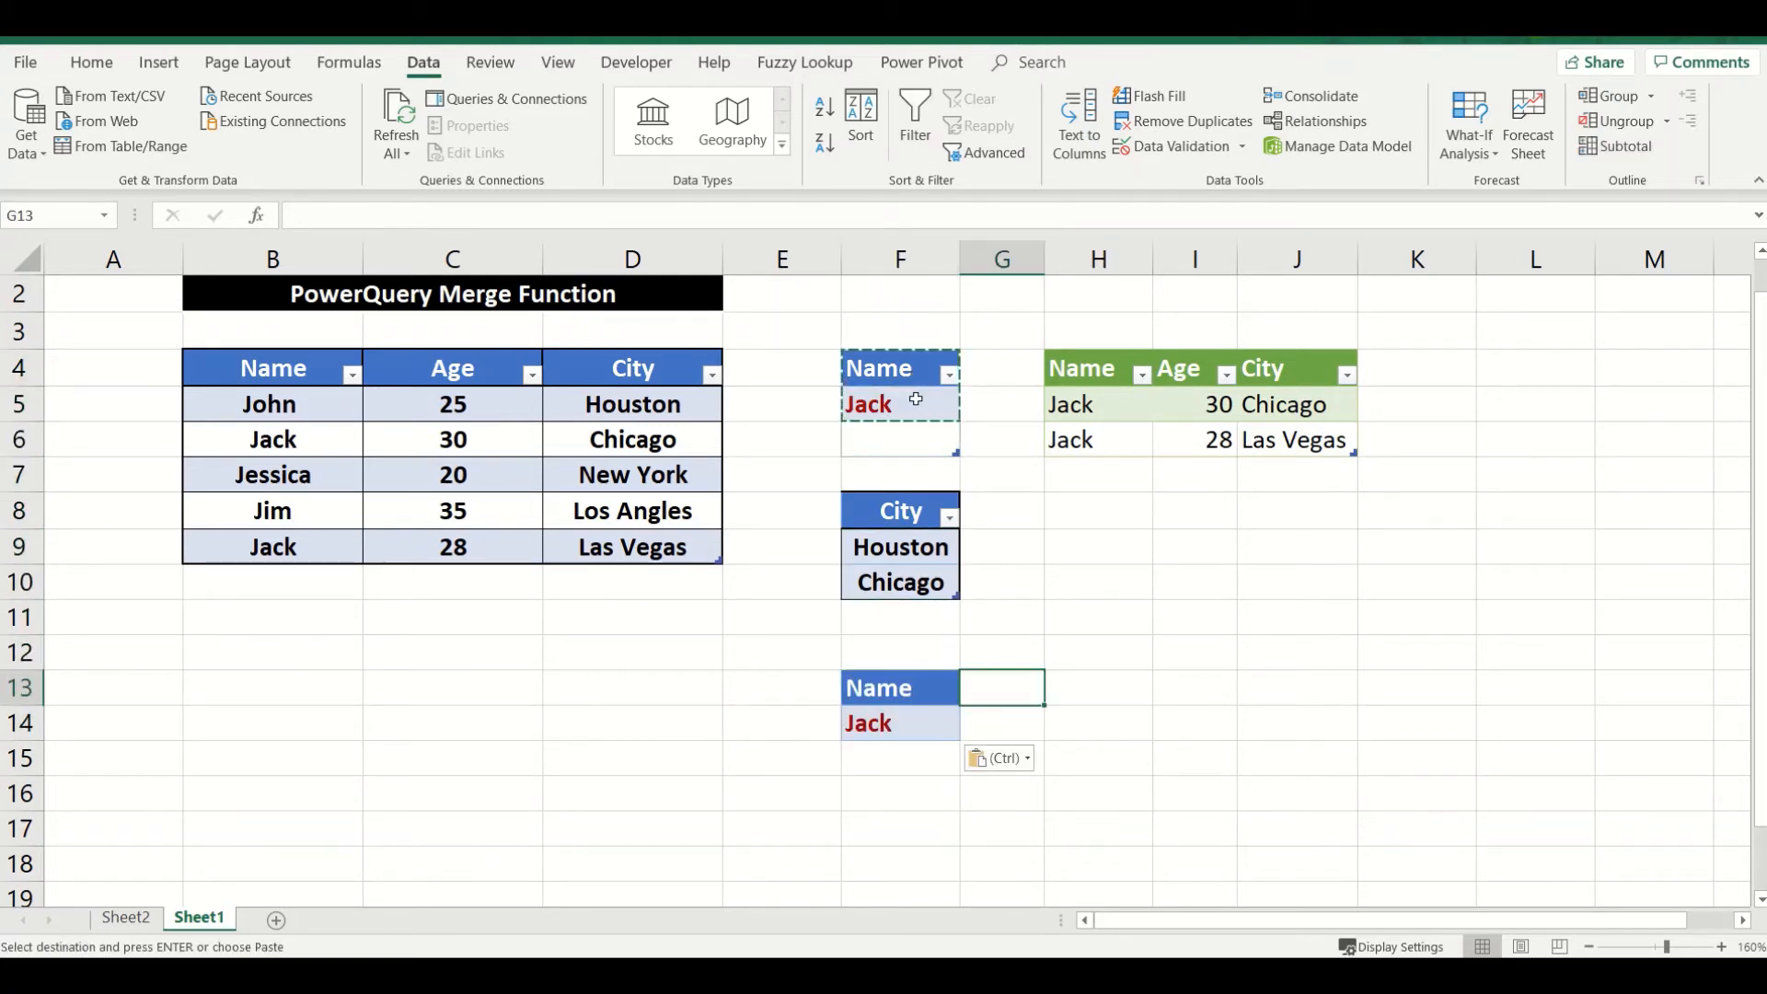
key(Left)
key(Down)
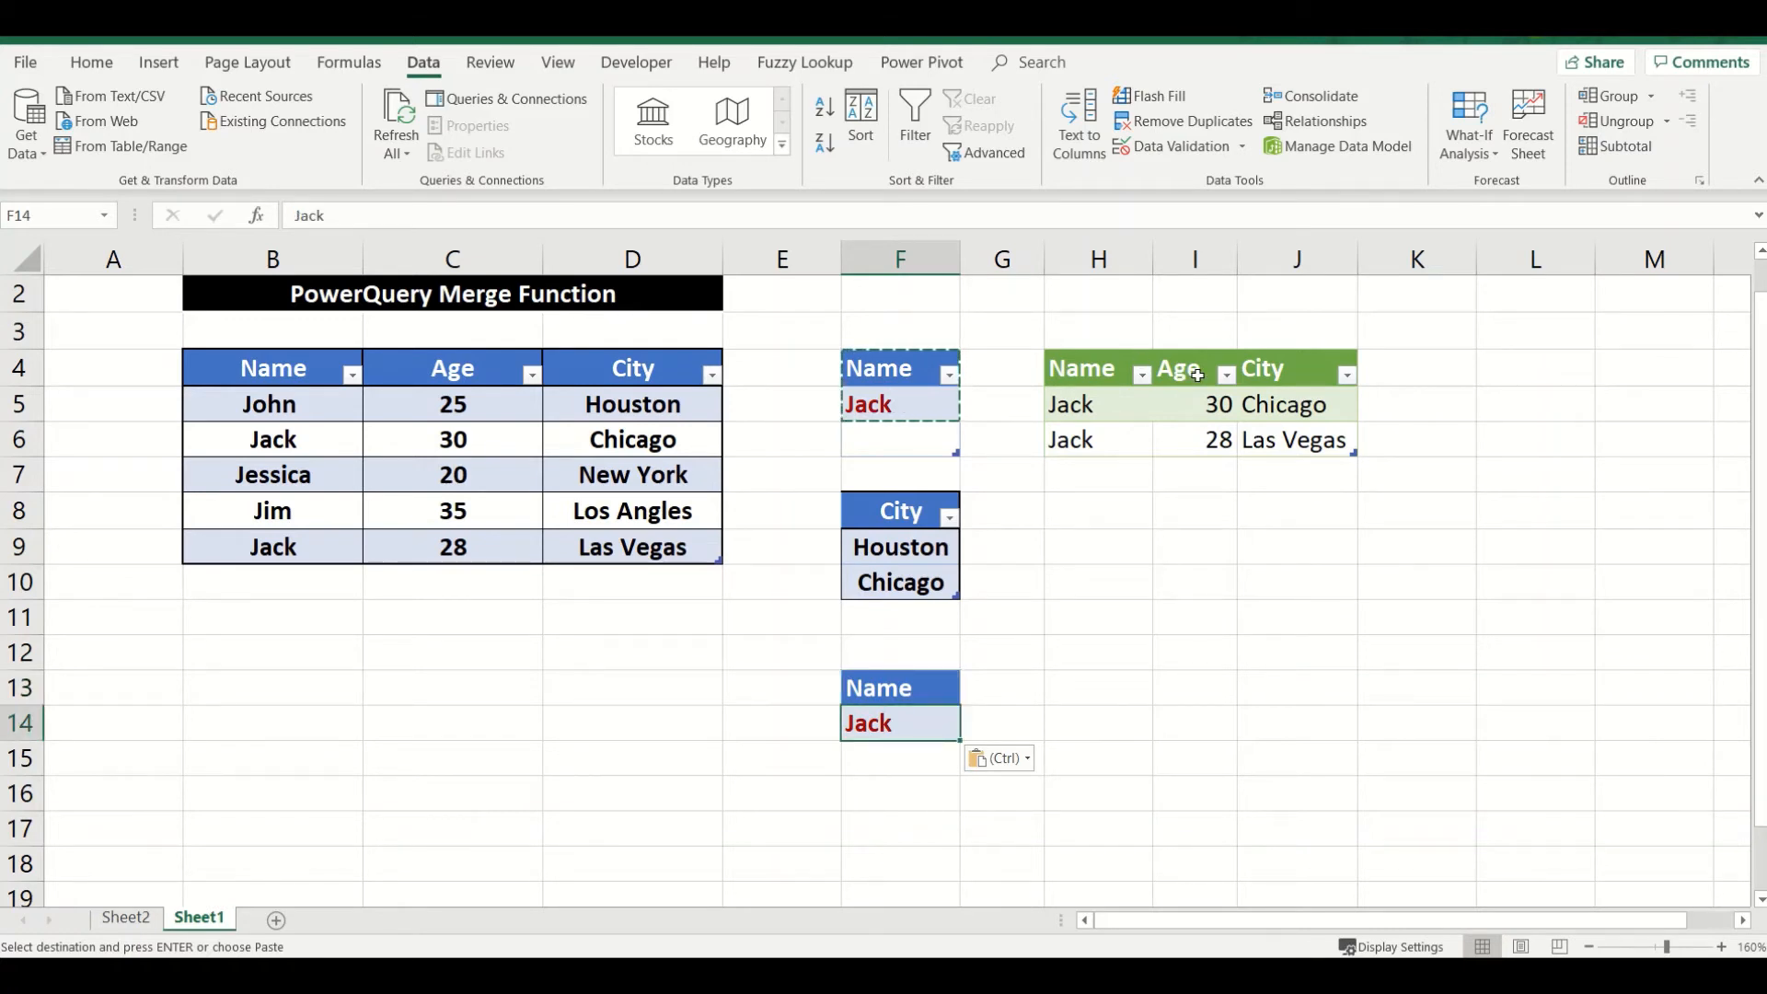
key(Escape)
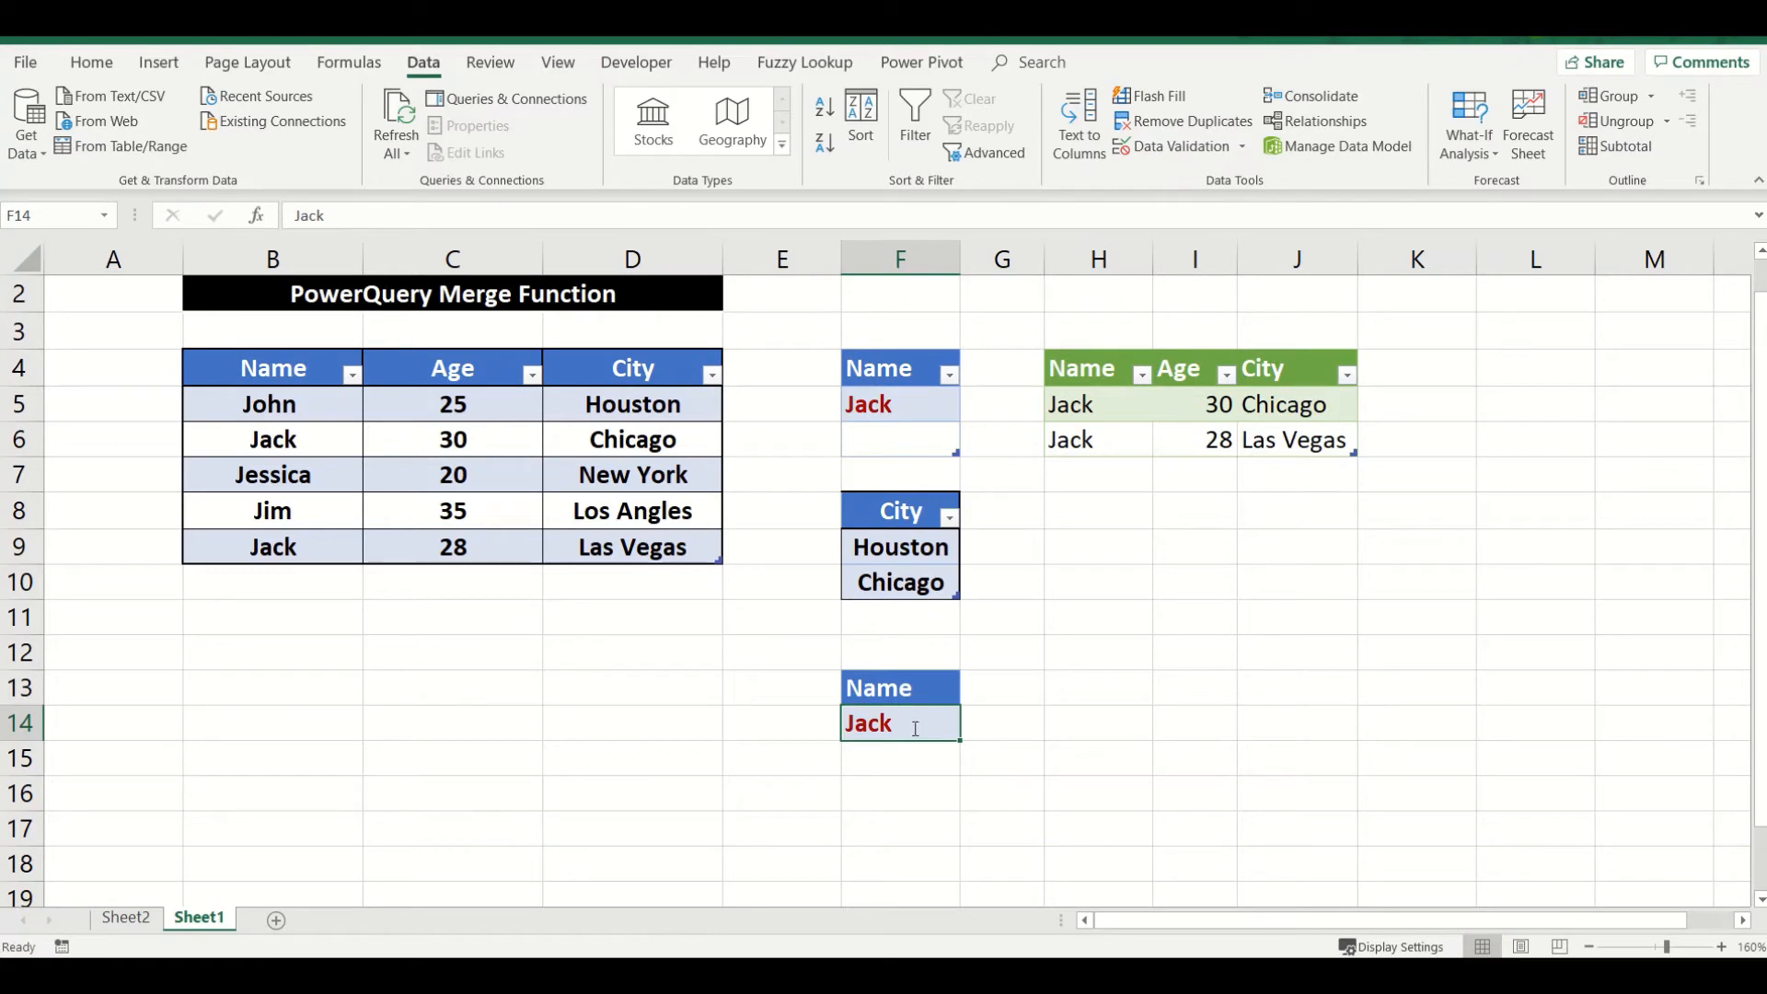
Step: Change the name in F14 to the first Data_Table name followed by the initial D, and compare it with B5
double_click(912, 727)
key(BackSpace)
key(BackSpace)
key(BackSpace)
text(ohn D)
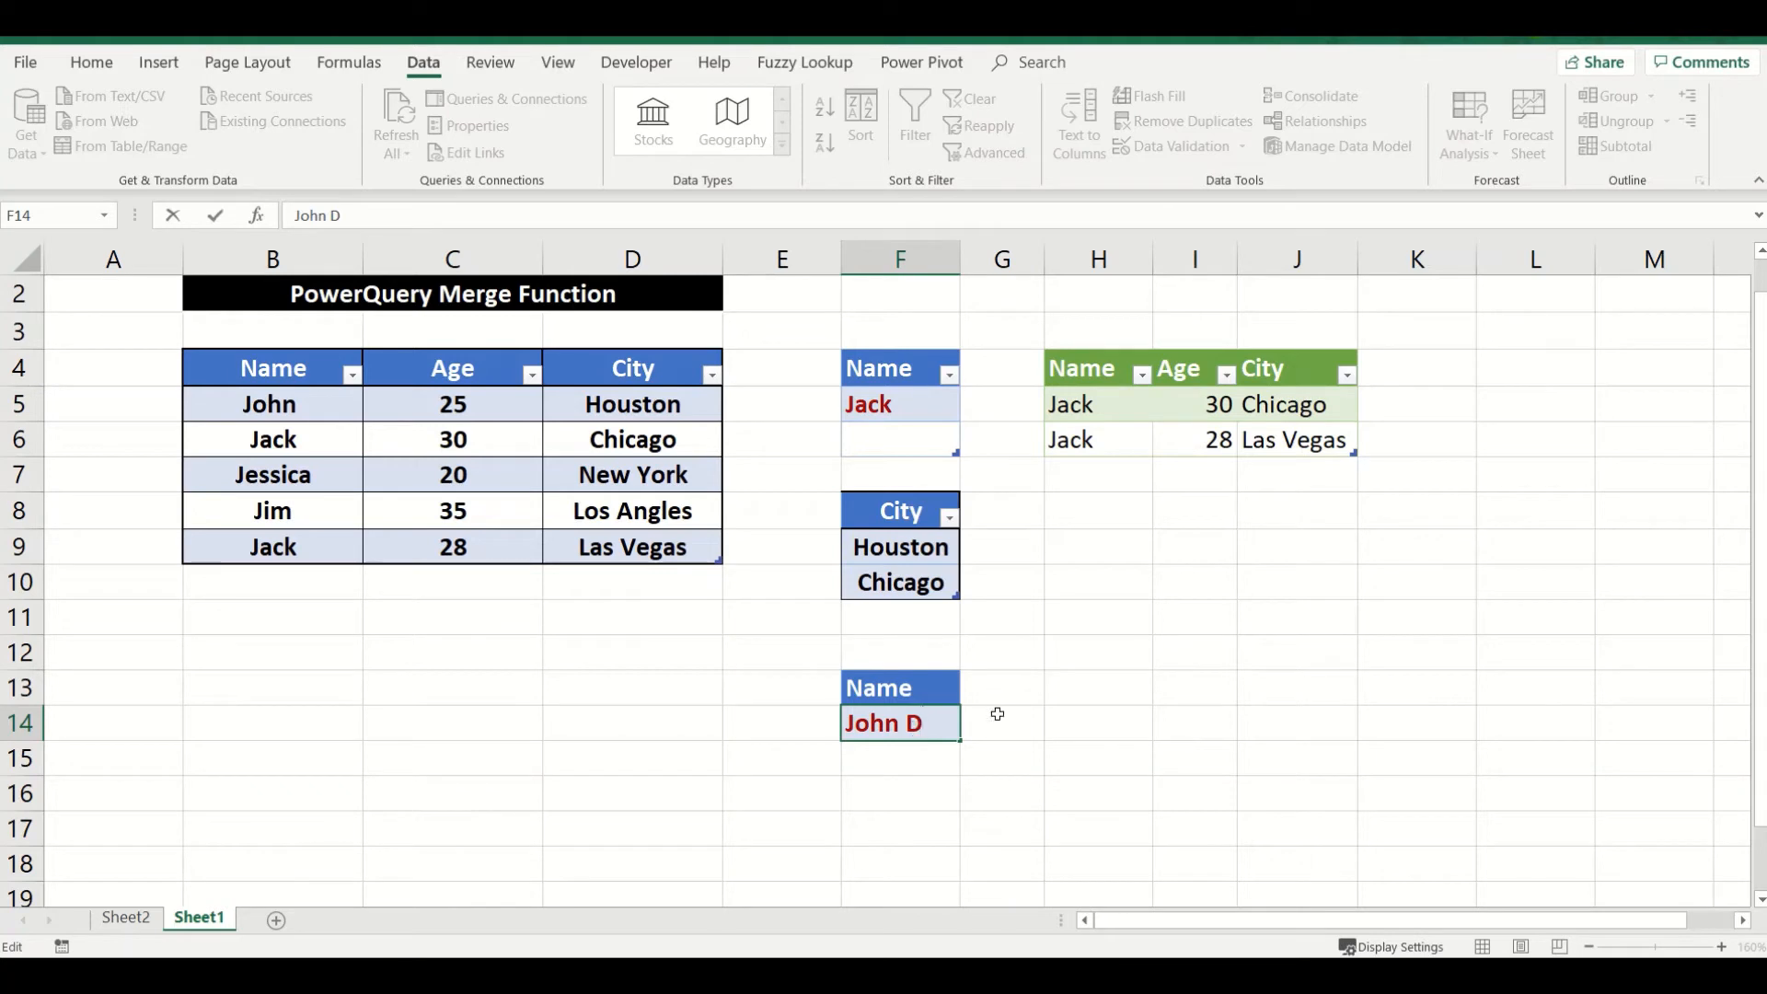
click(1012, 721)
click(940, 722)
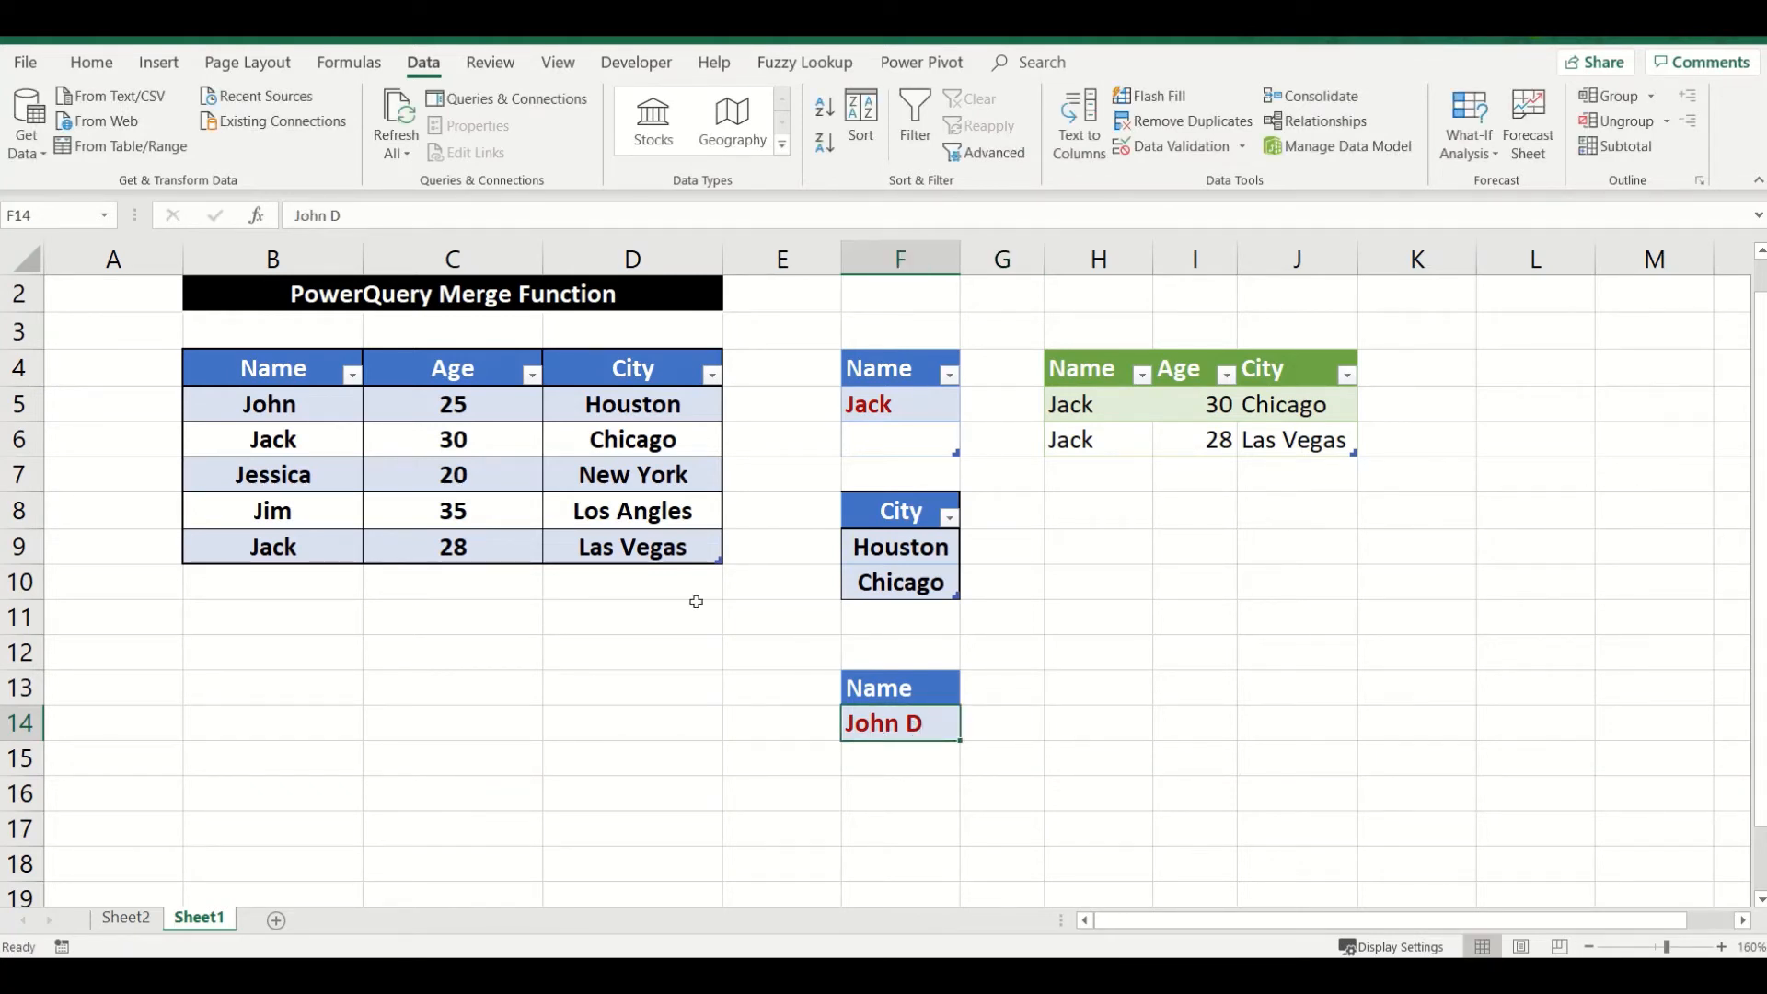
click(278, 396)
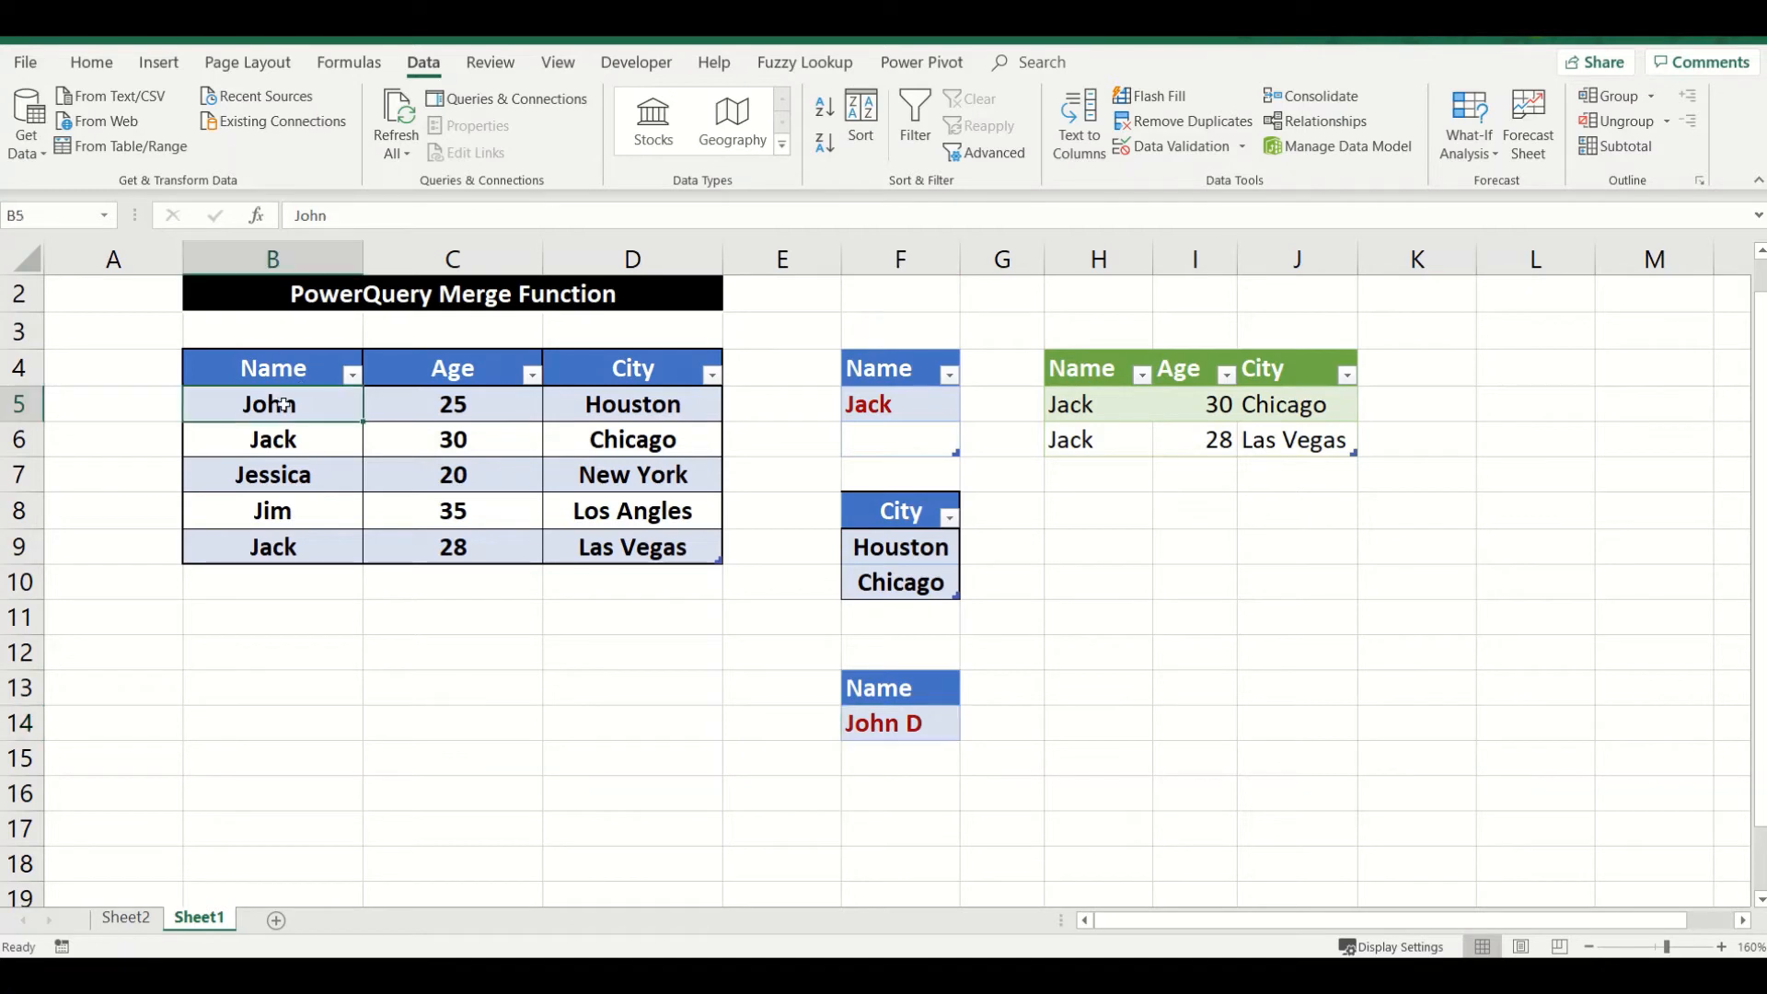
click(494, 409)
click(303, 409)
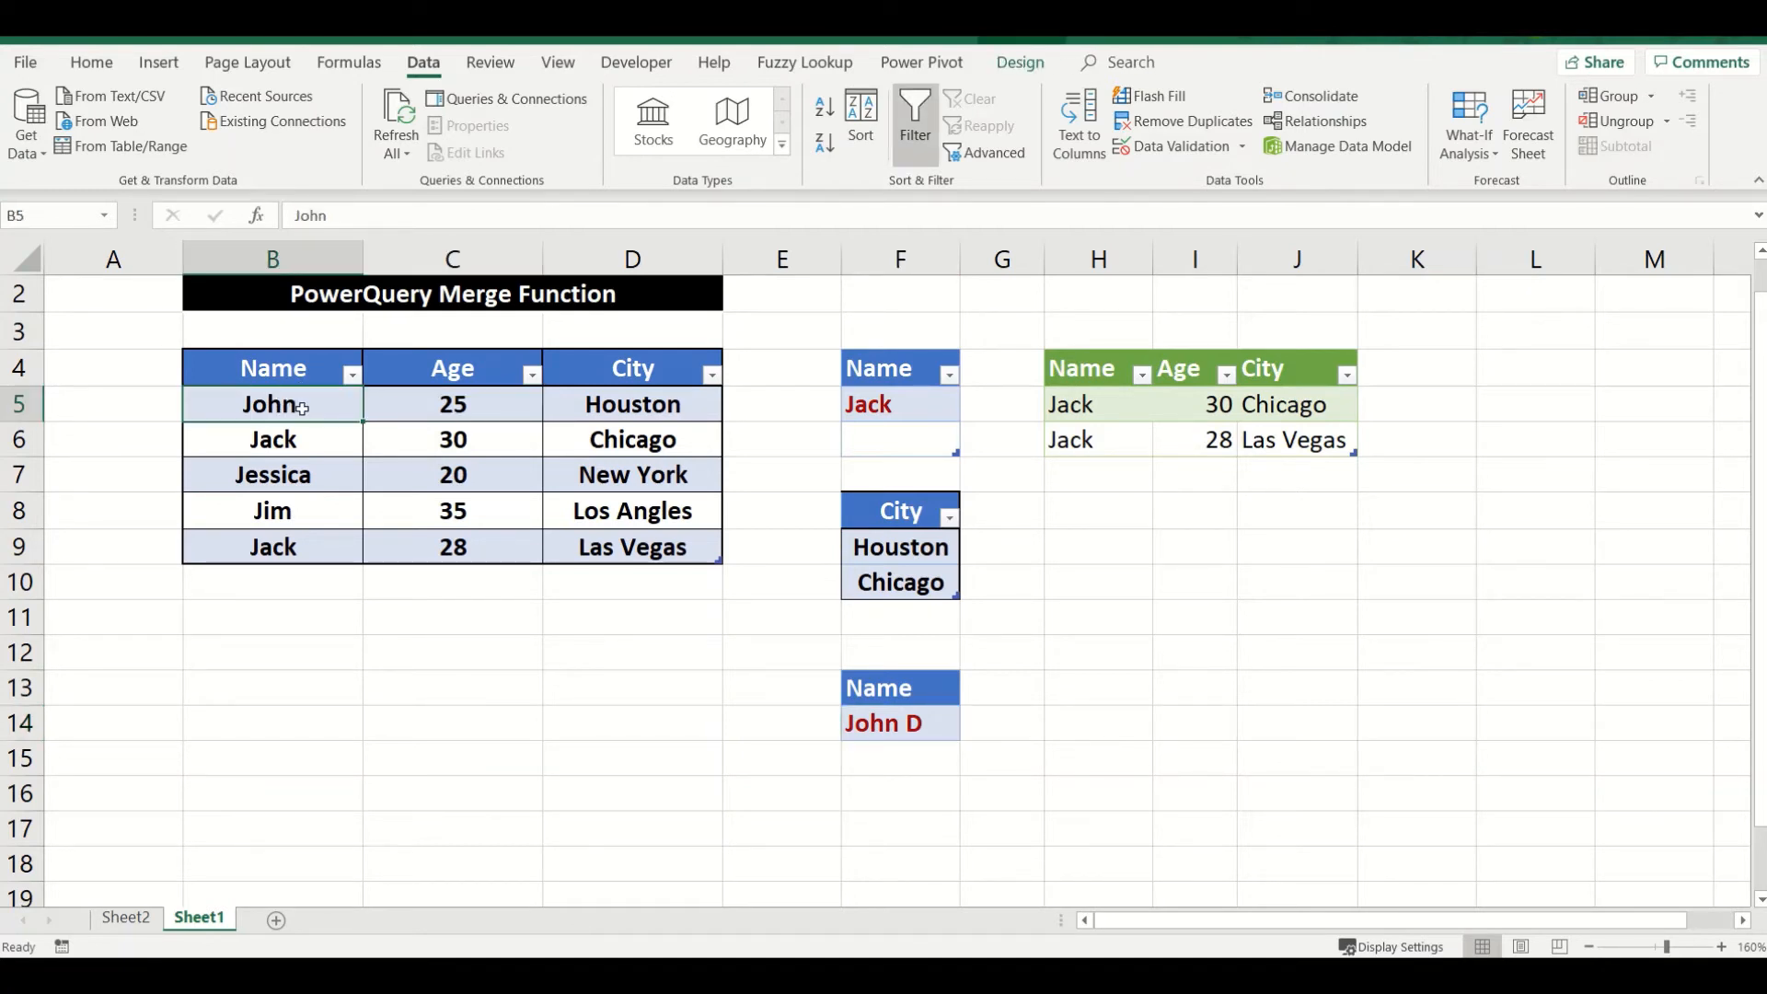
click(924, 728)
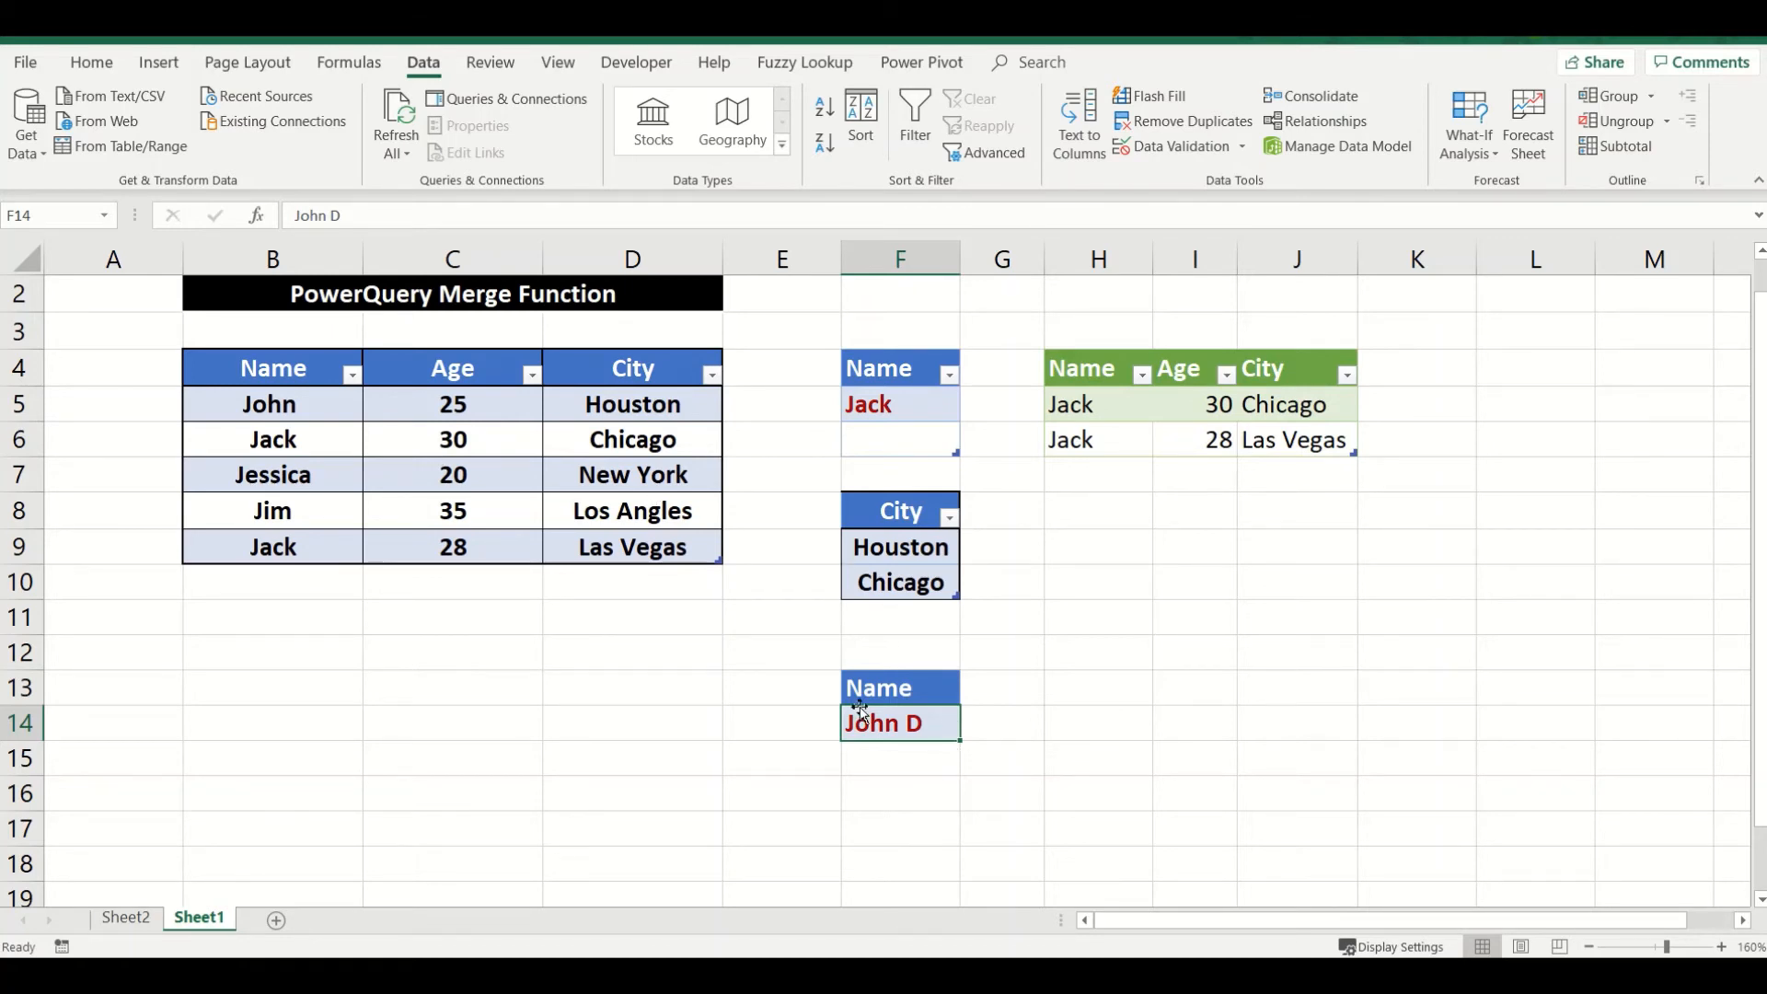
Step: Convert F13:F14 into a table with headers and load it as a query into the Power Query Editor
click(906, 688)
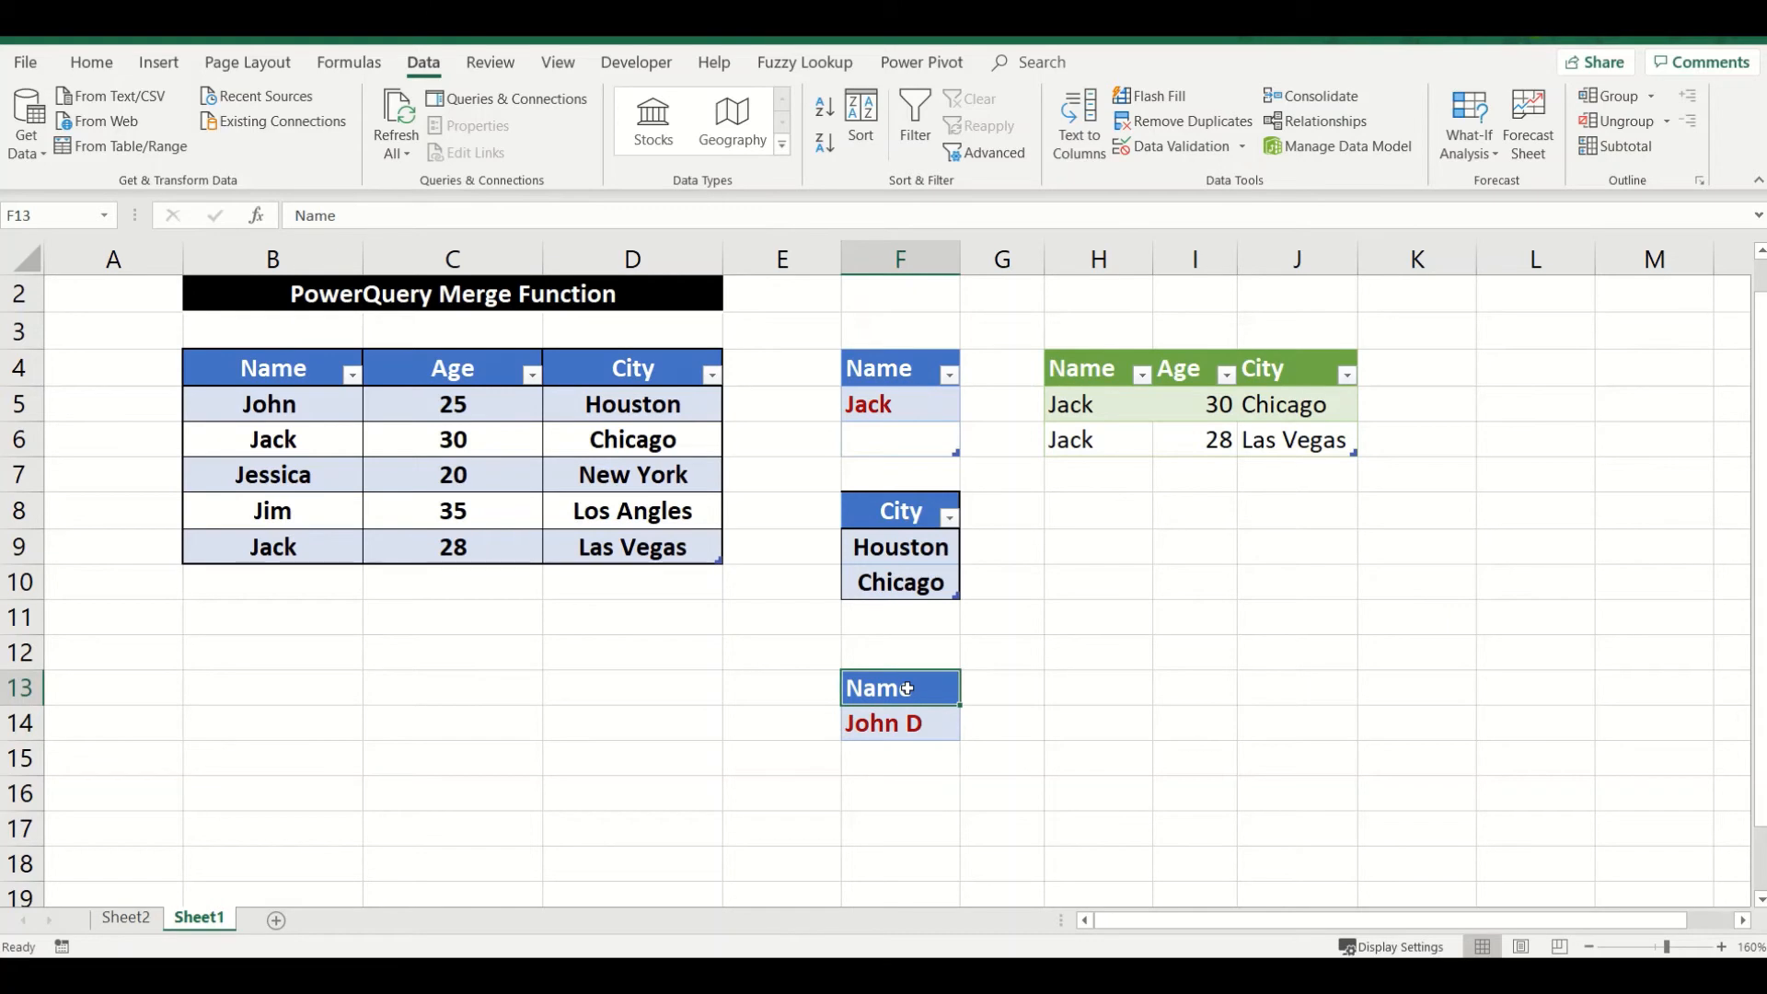
key(ctrl+t)
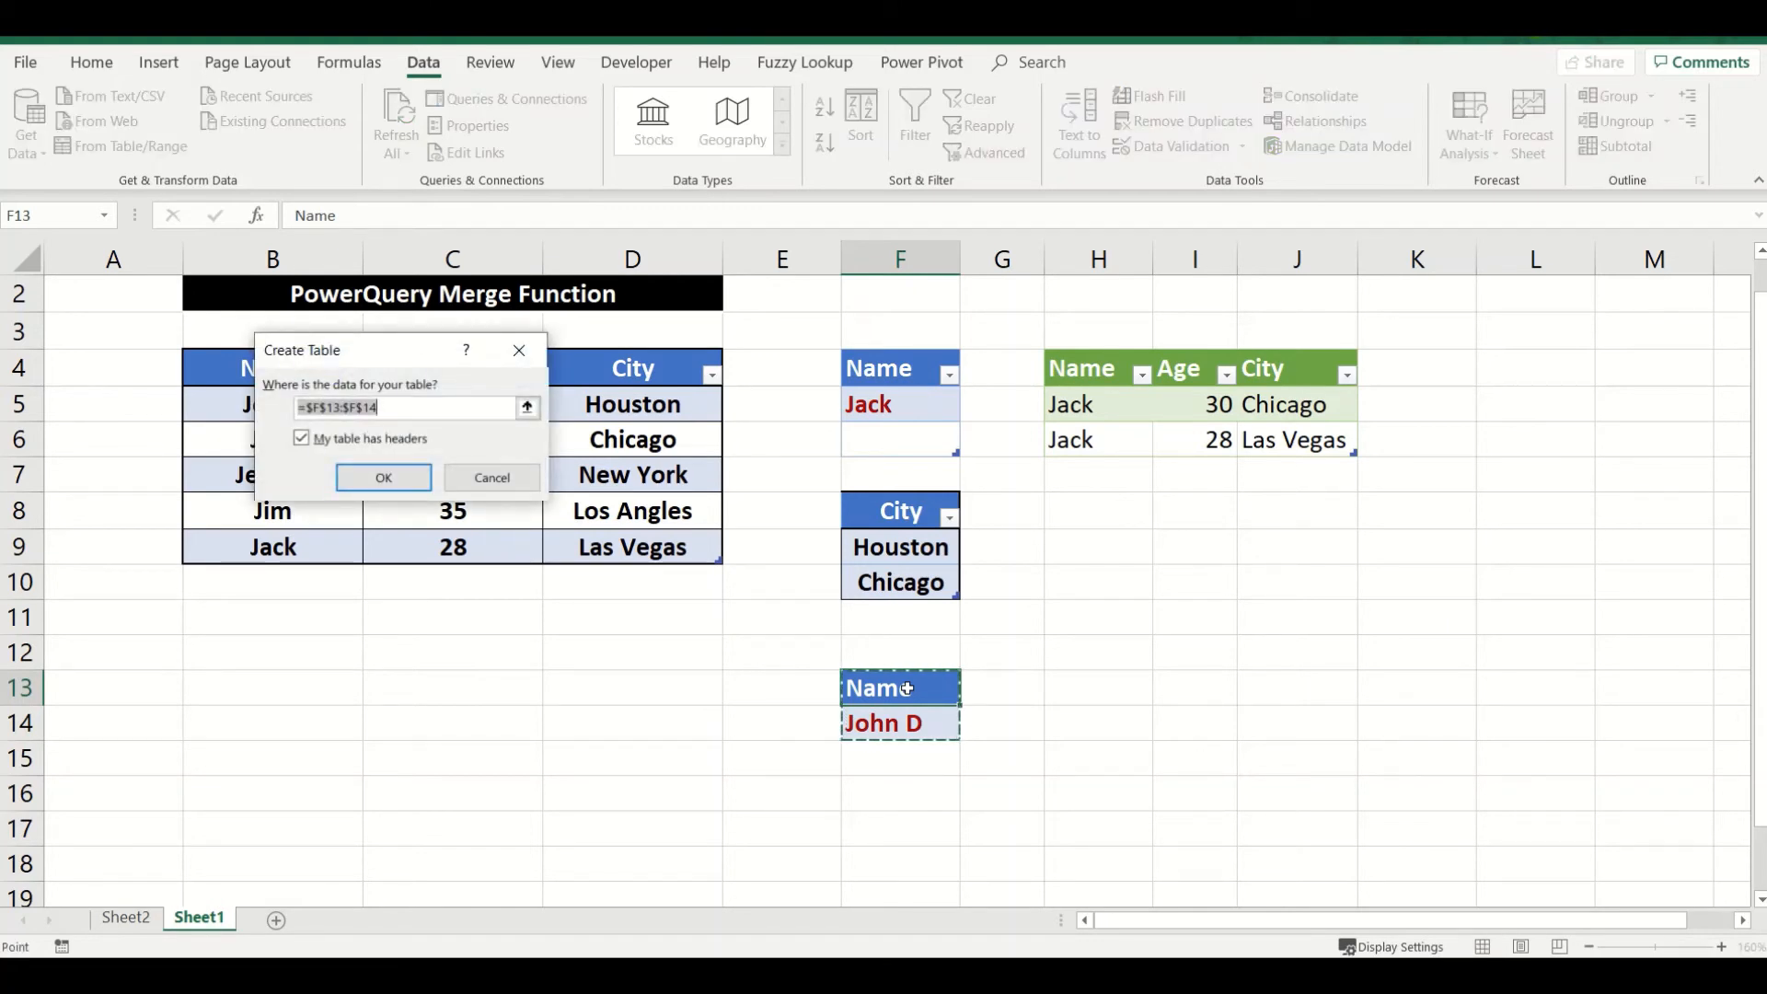
key(Return)
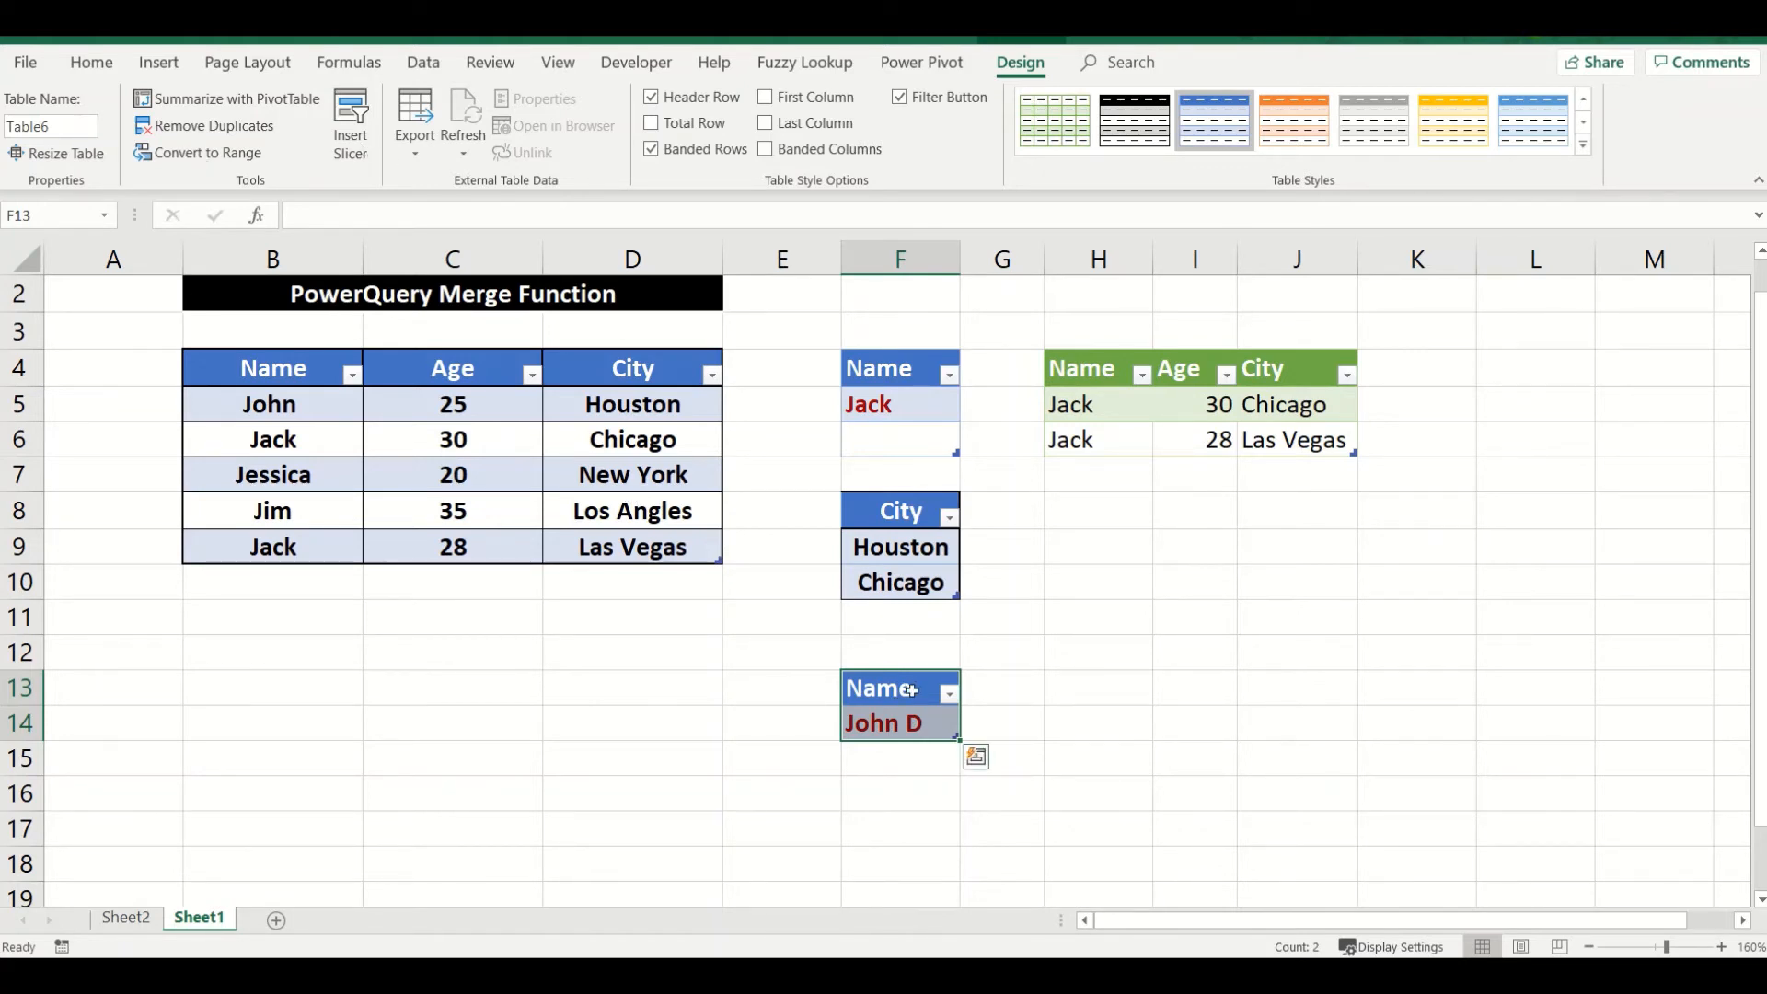
click(911, 690)
click(424, 63)
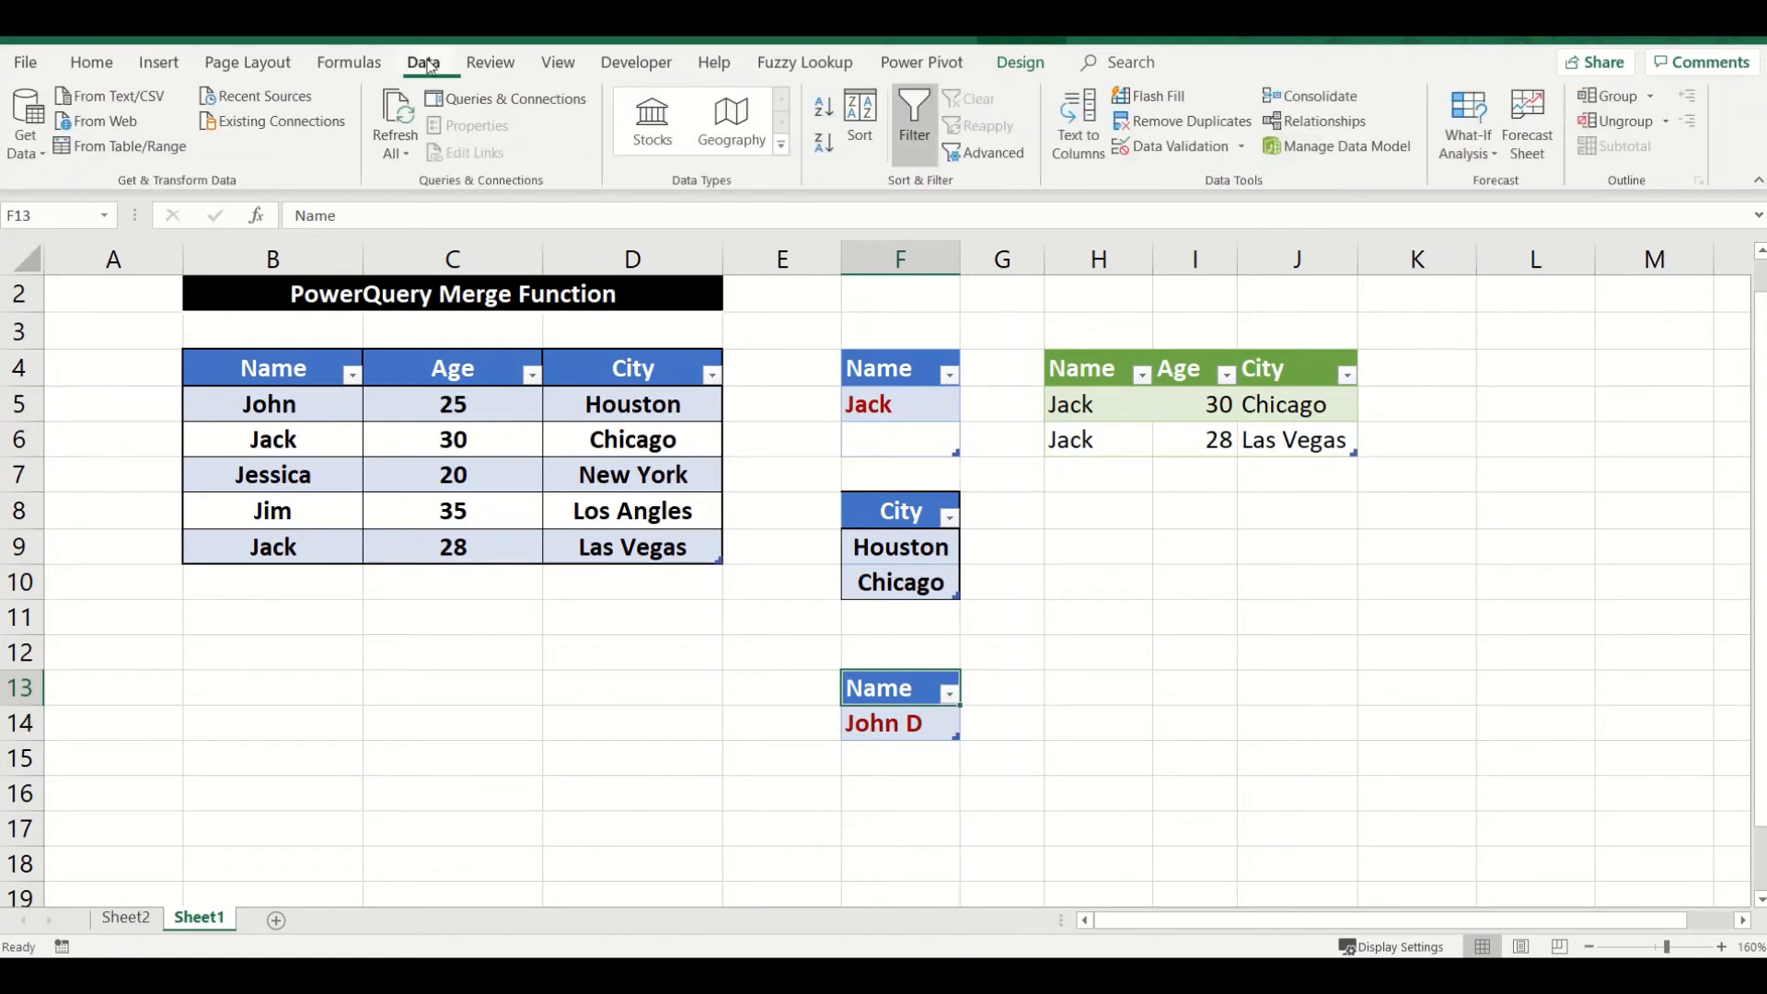
click(27, 147)
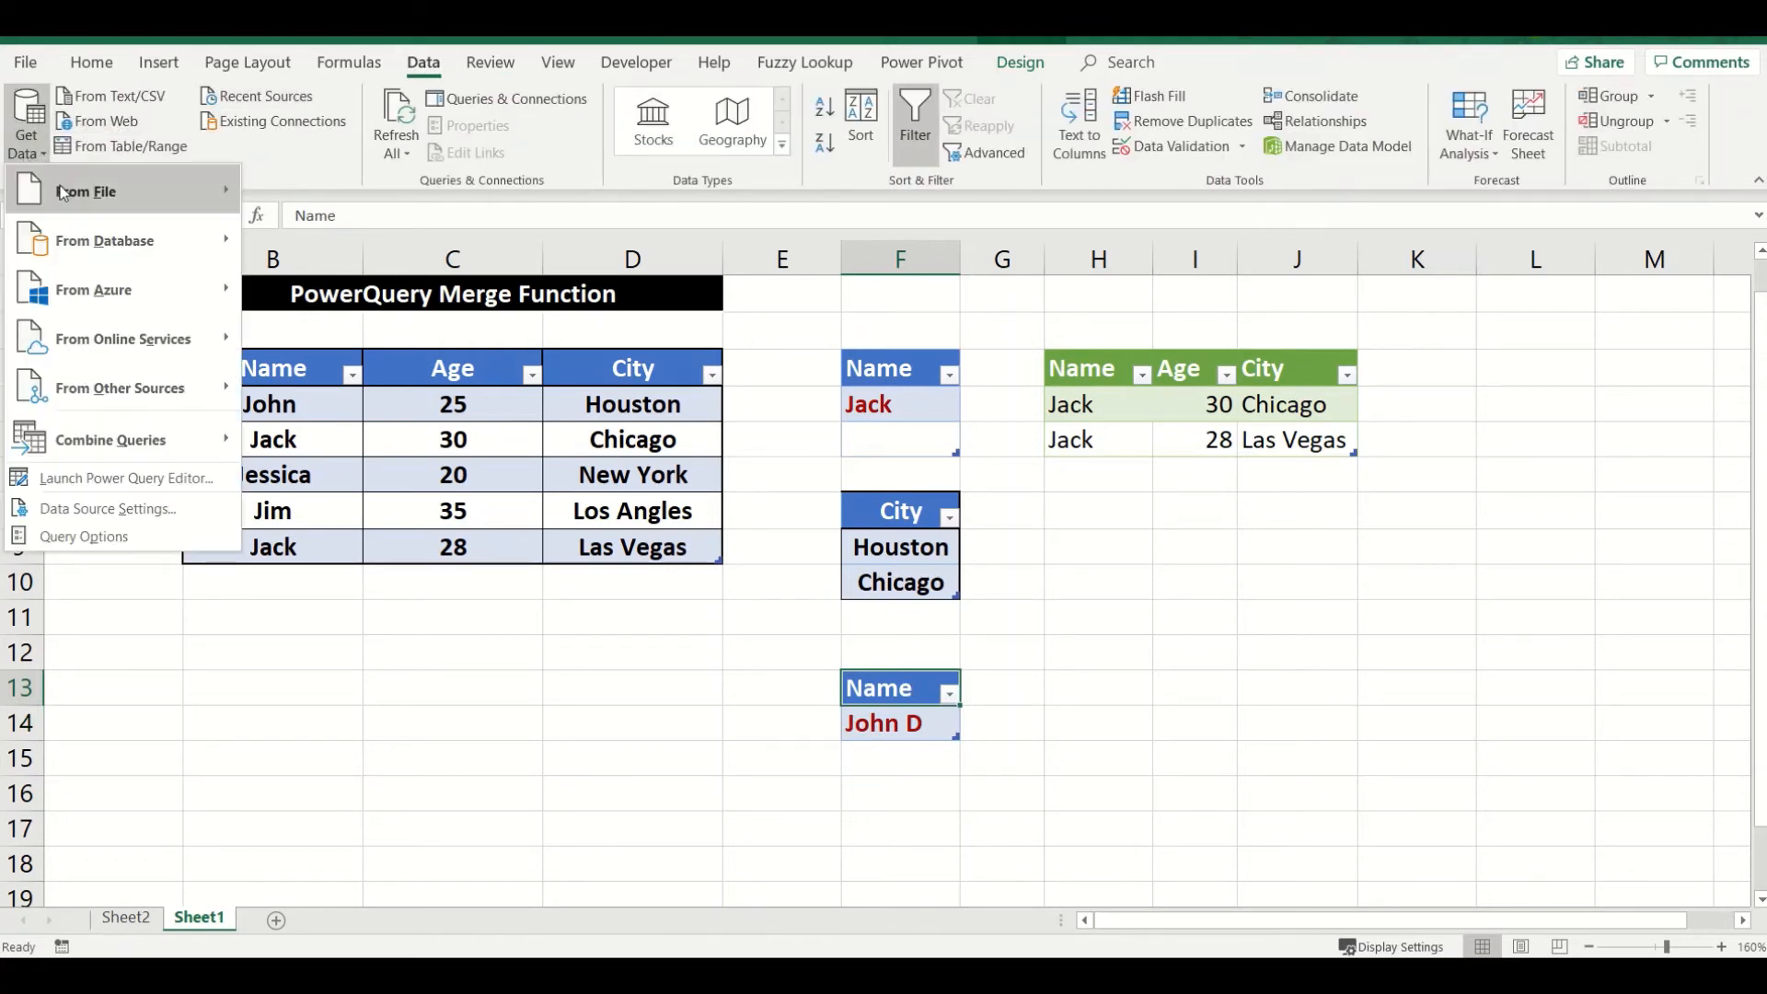
mouse_move(135, 440)
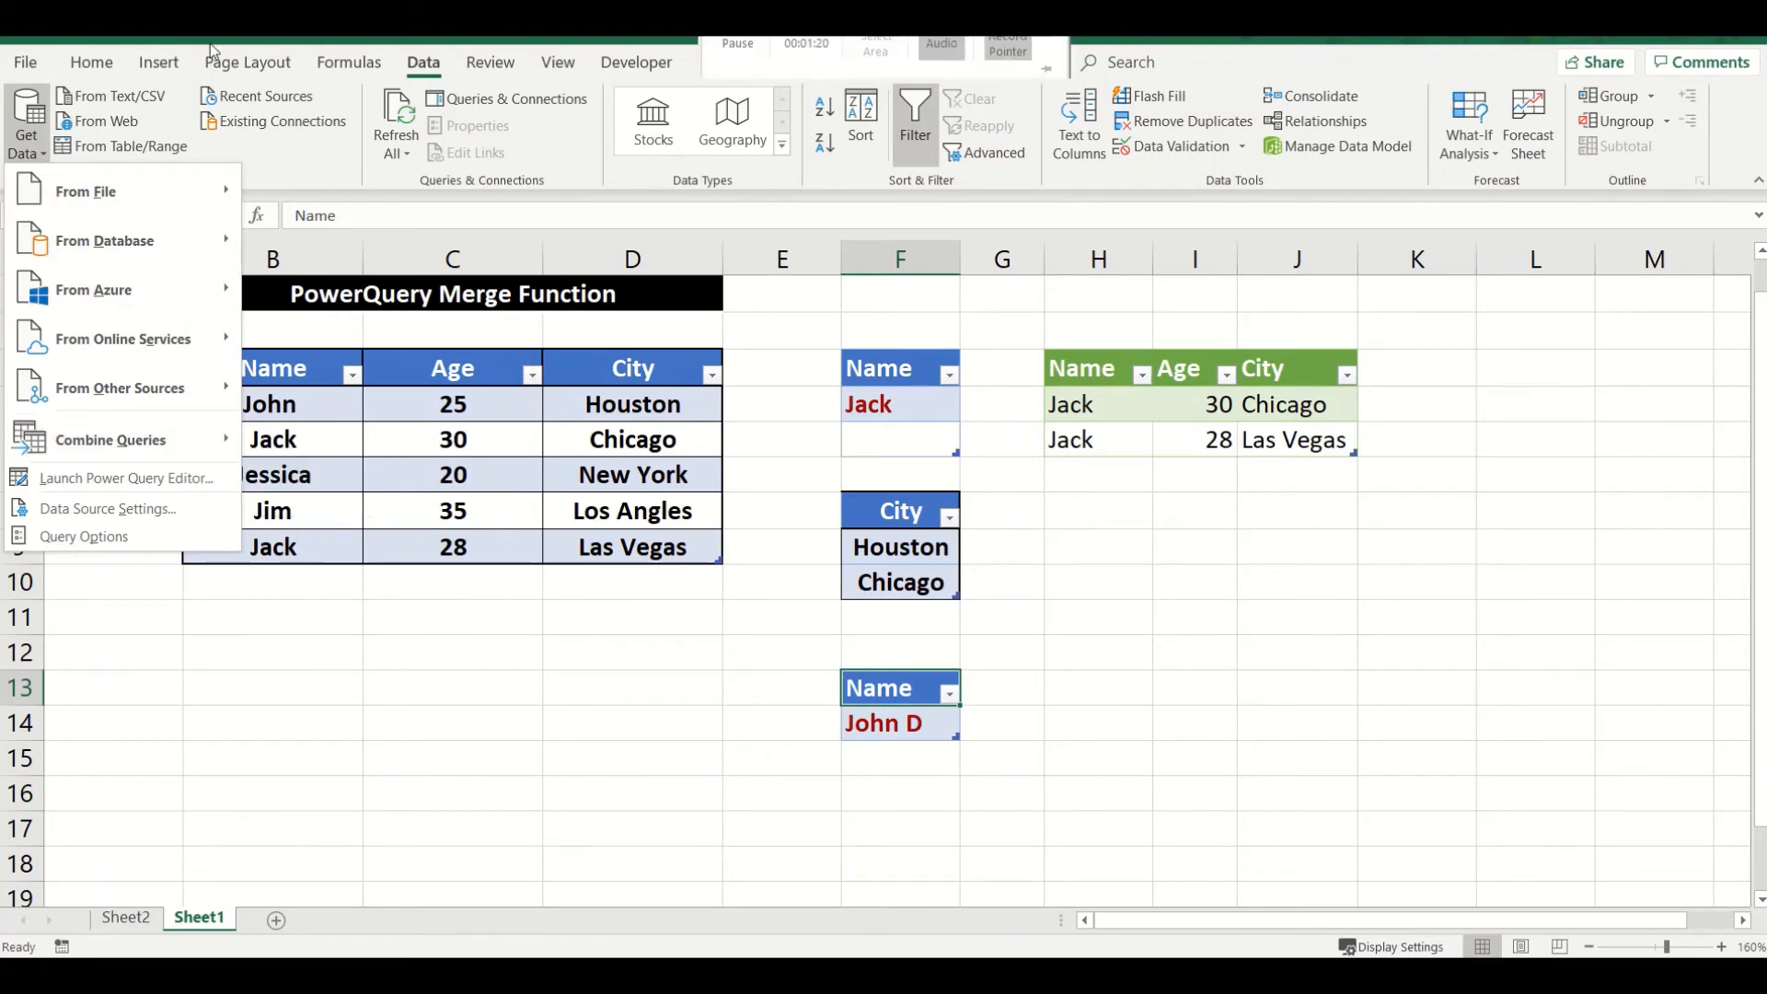
click(168, 148)
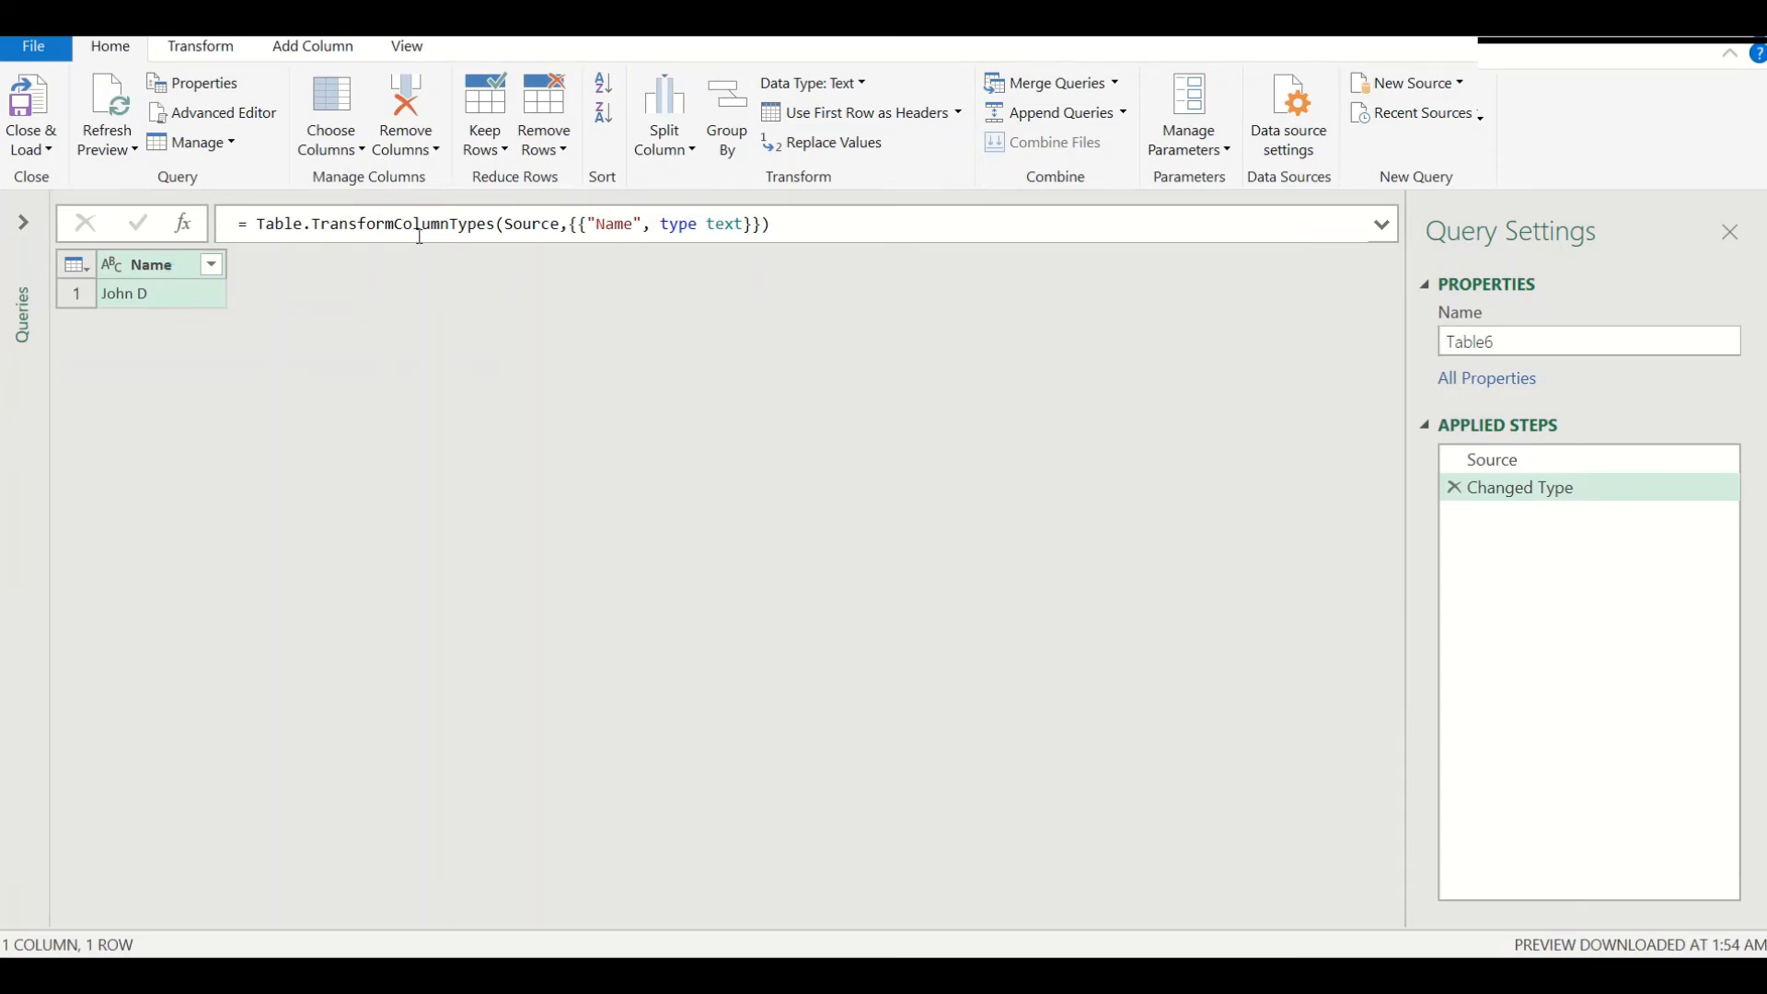
Step: Set up a Left Outer merge of the new name query with Data_Table, matching the Name columns of both tables
click(1110, 92)
click(1110, 117)
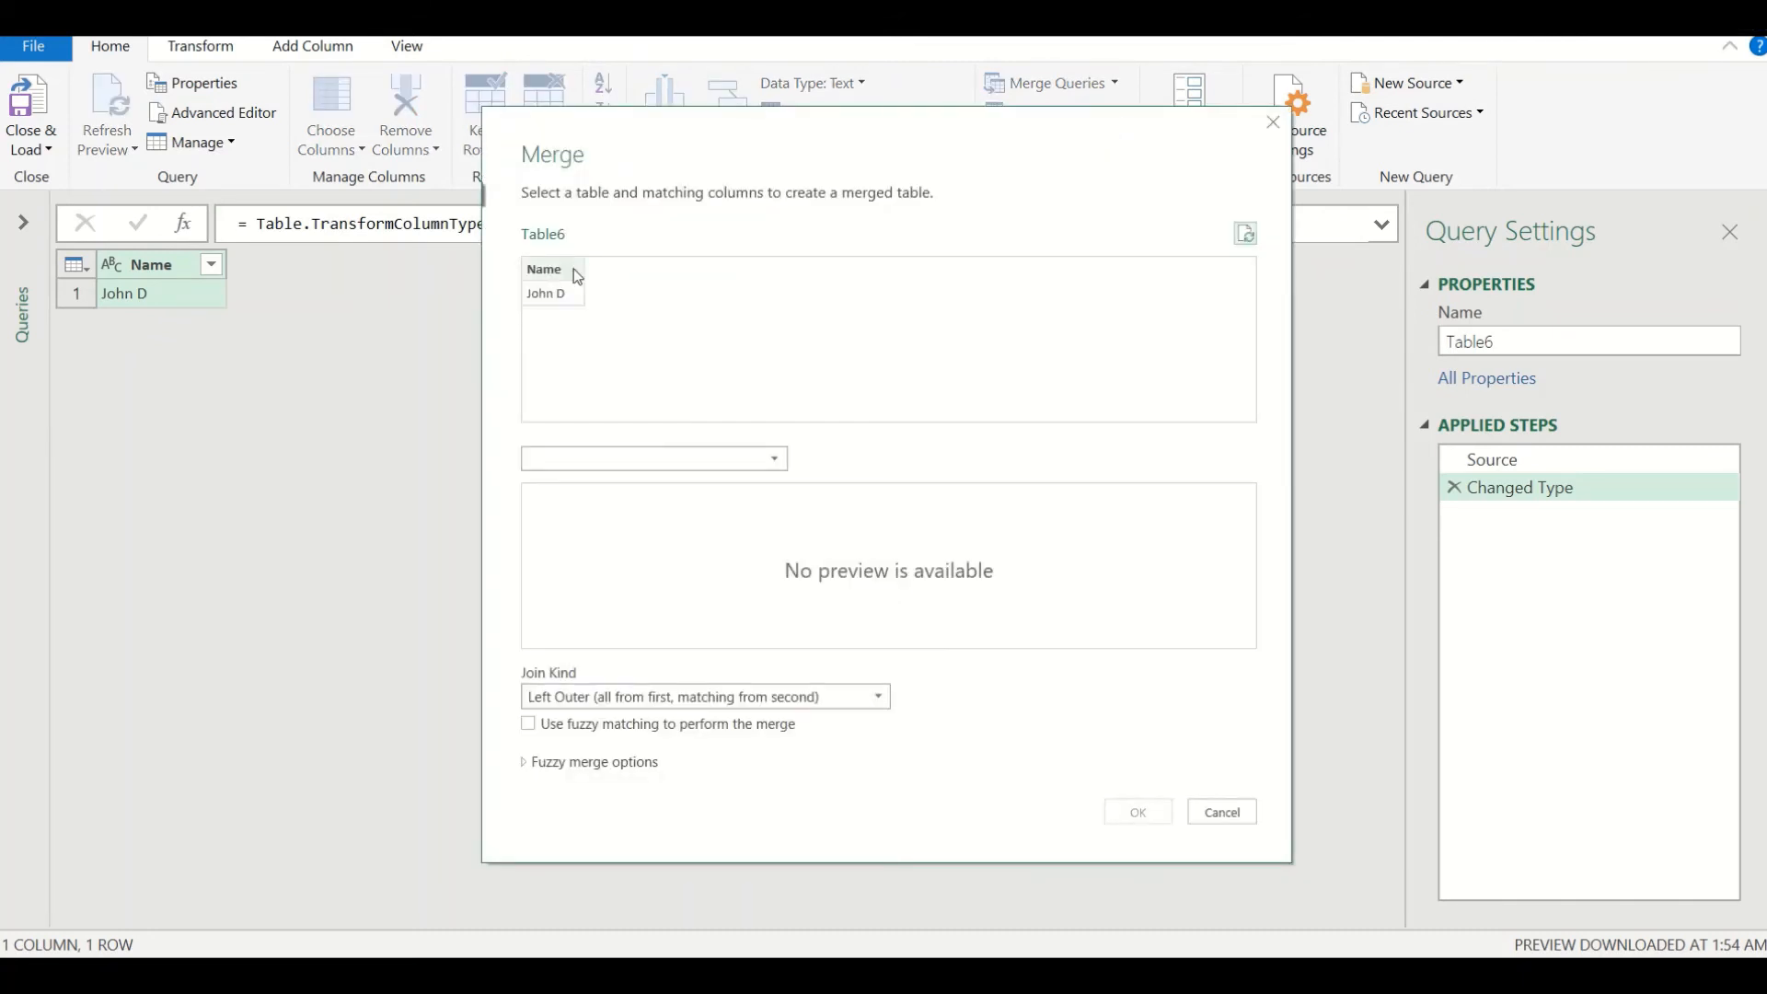
click(577, 276)
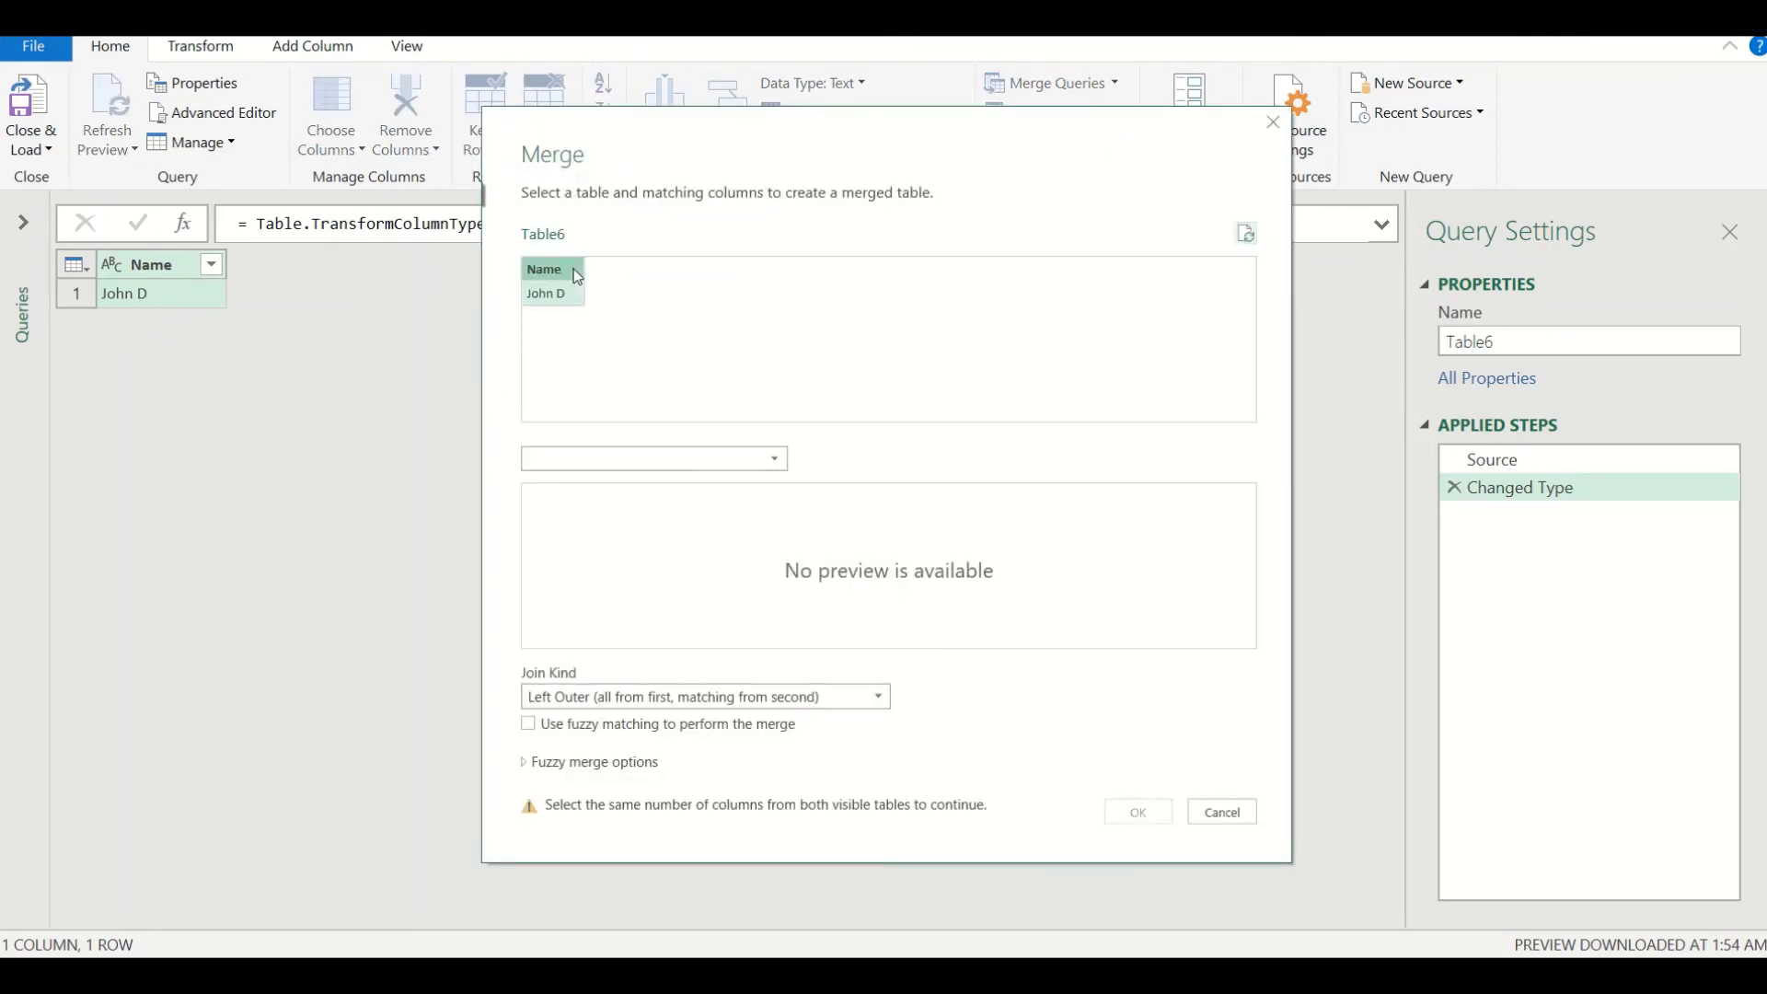
click(770, 460)
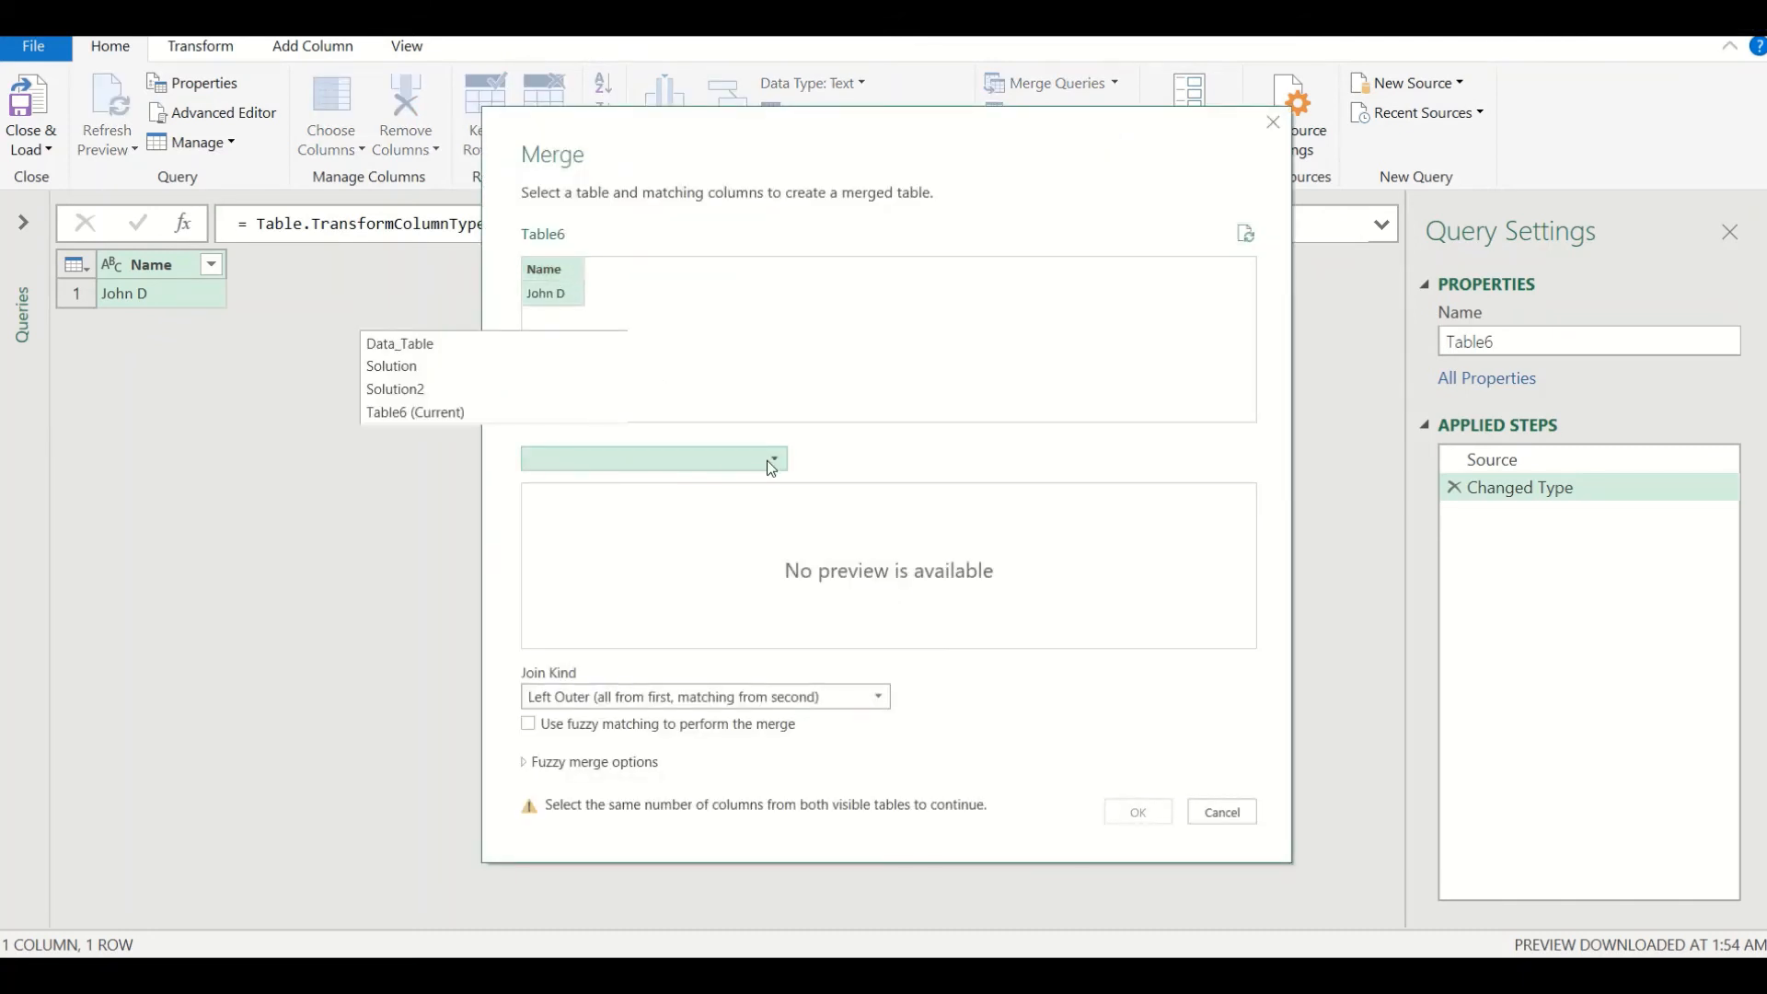
click(429, 345)
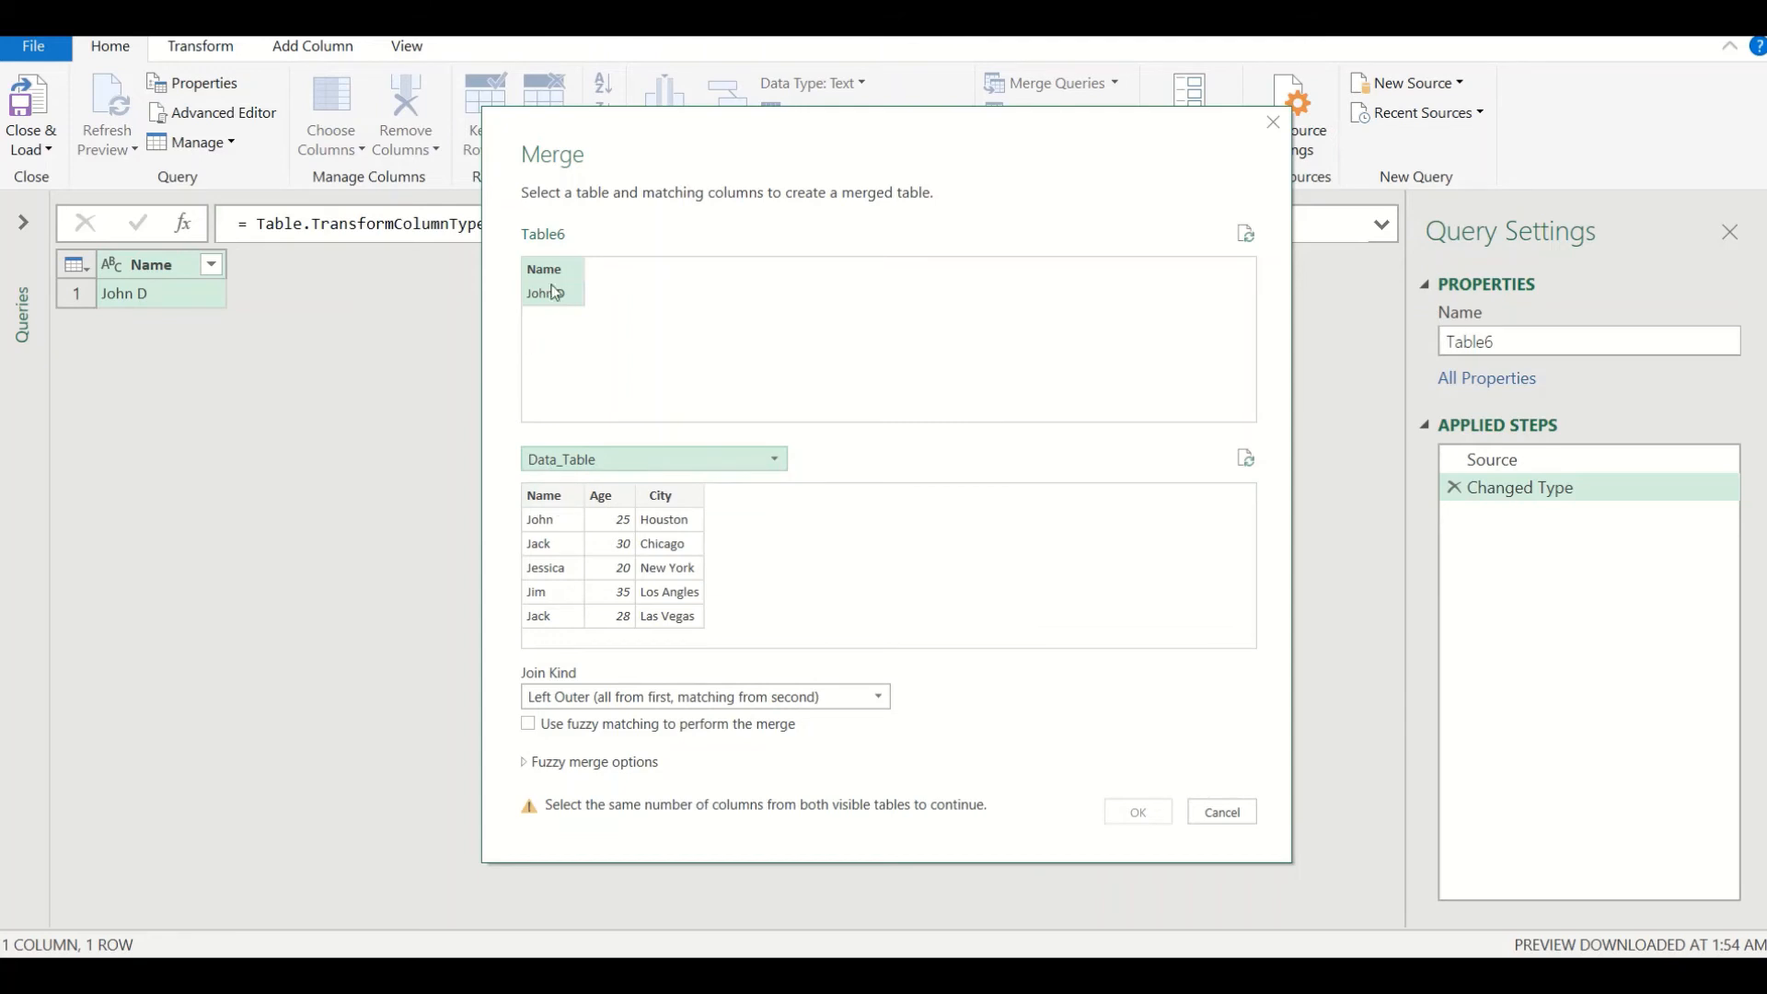
click(553, 497)
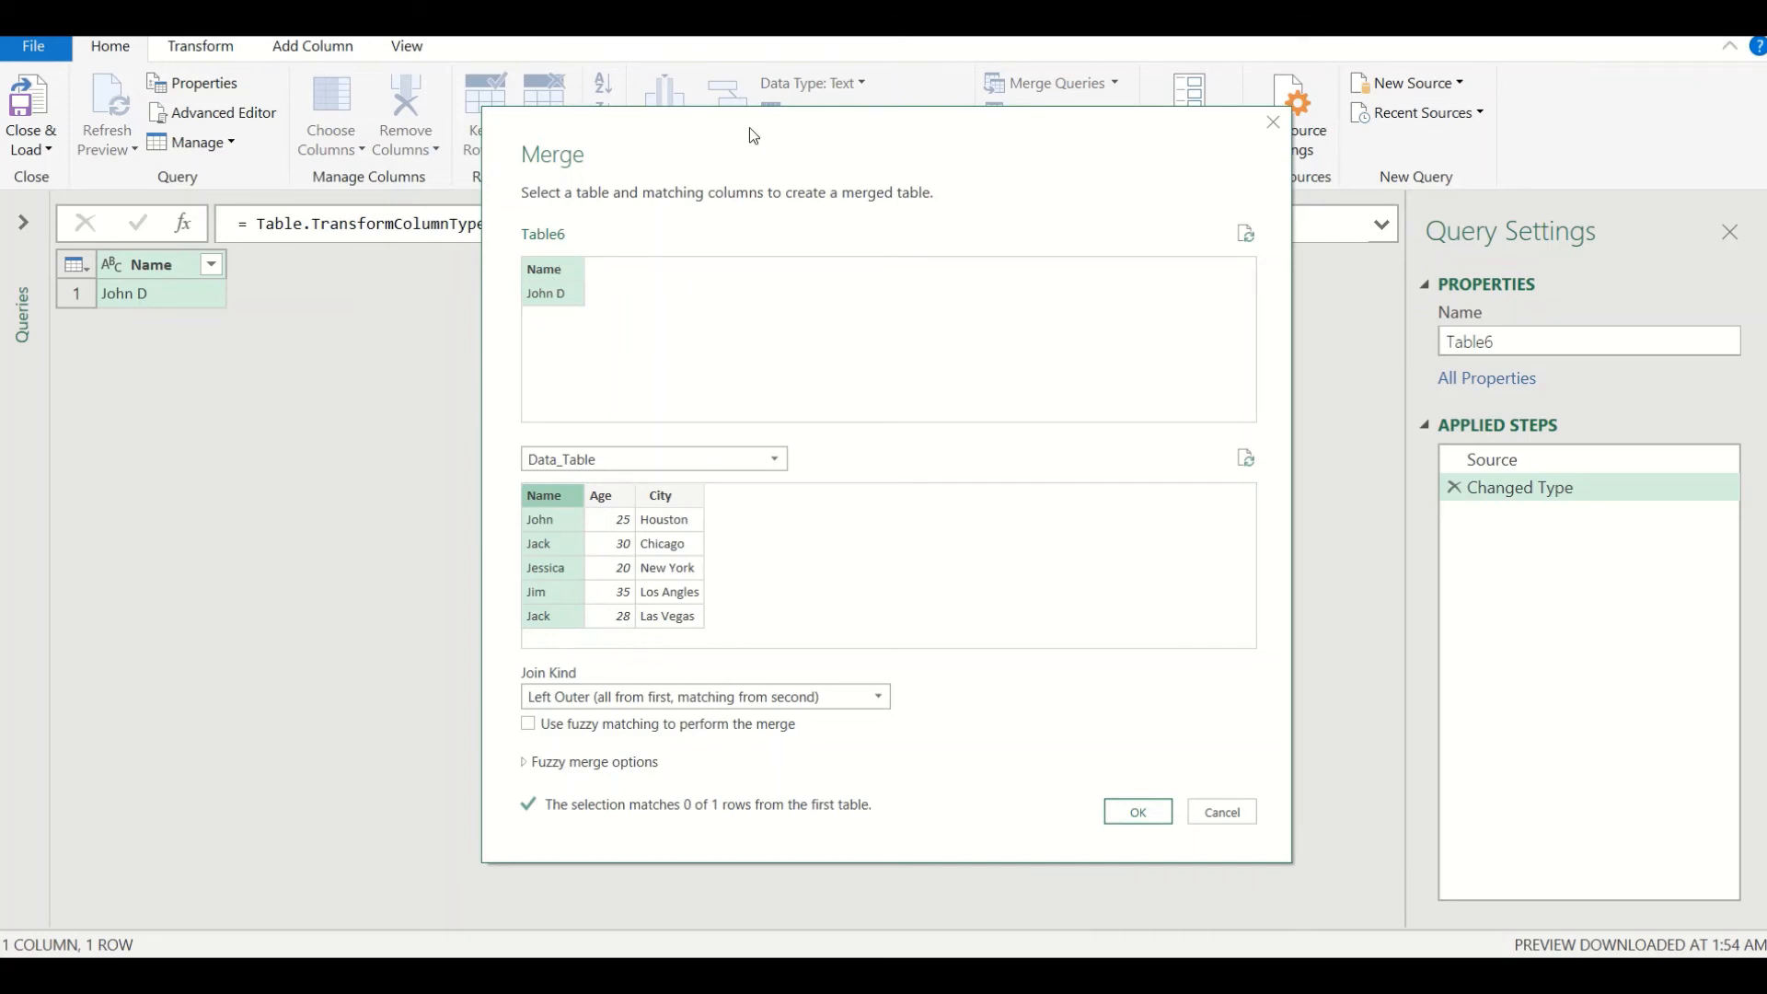
drag(749, 127, 740, 90)
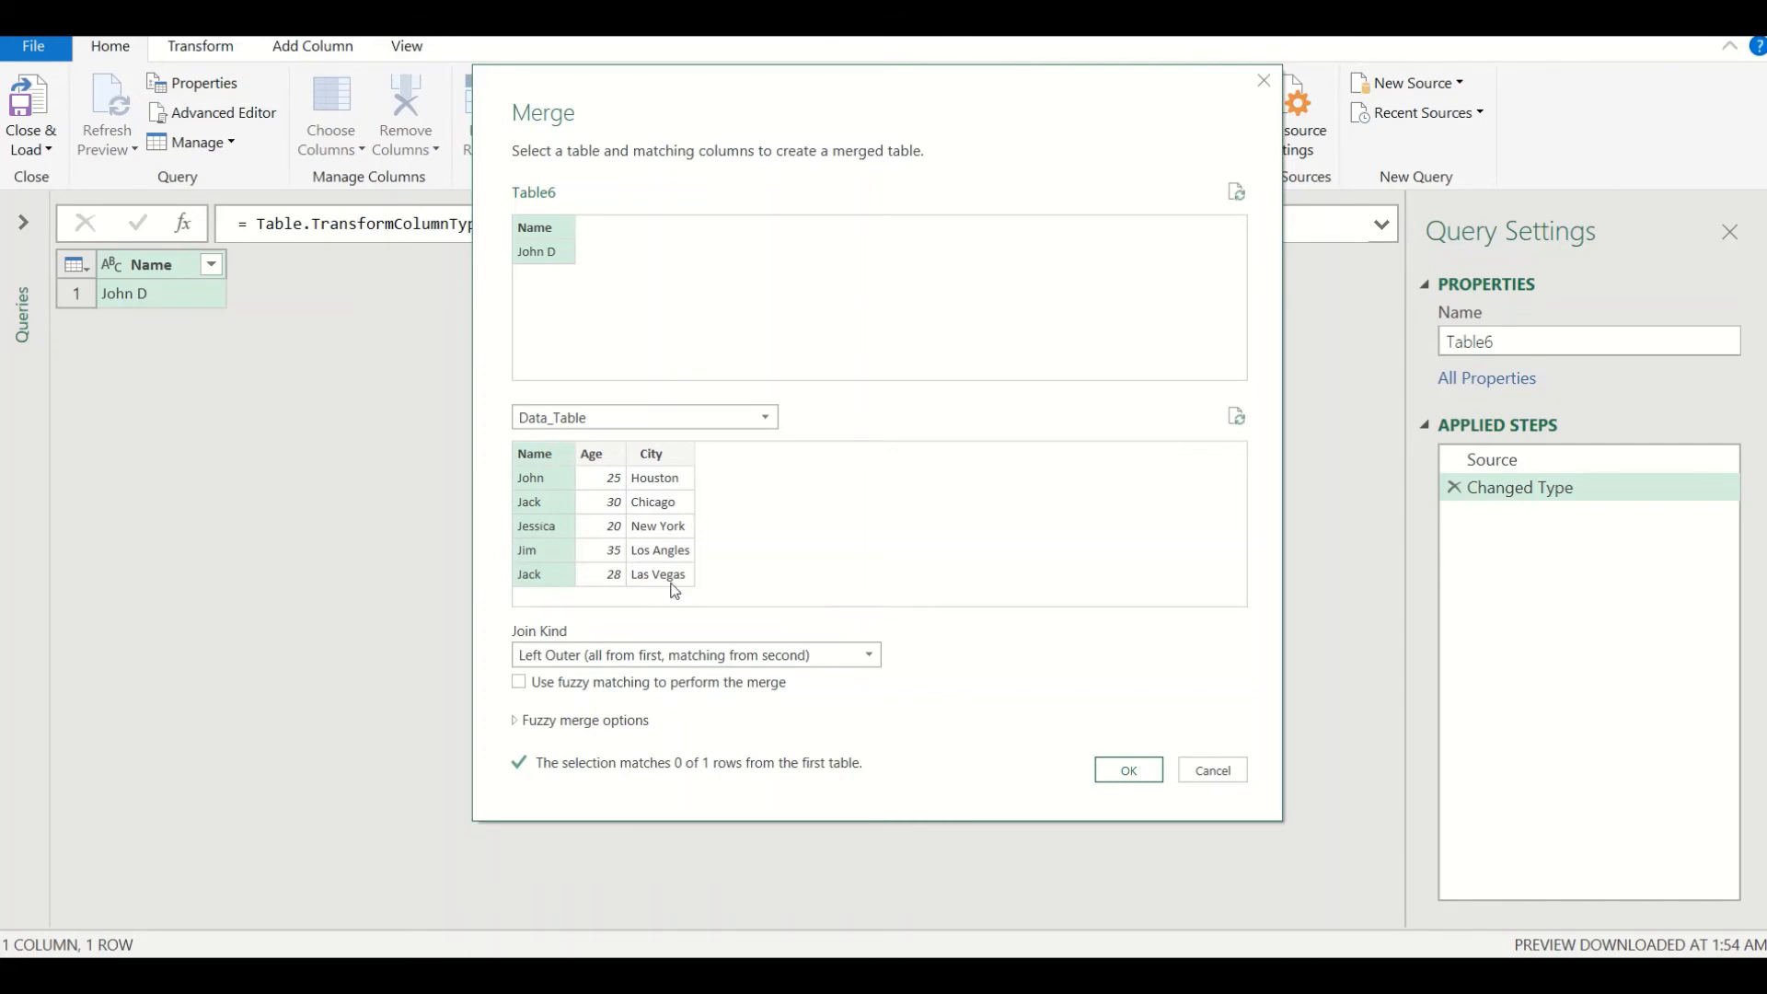
Step: Enable fuzzy matching for the merge with a similarity threshold of 0.5 and create the merged column
click(519, 687)
click(517, 723)
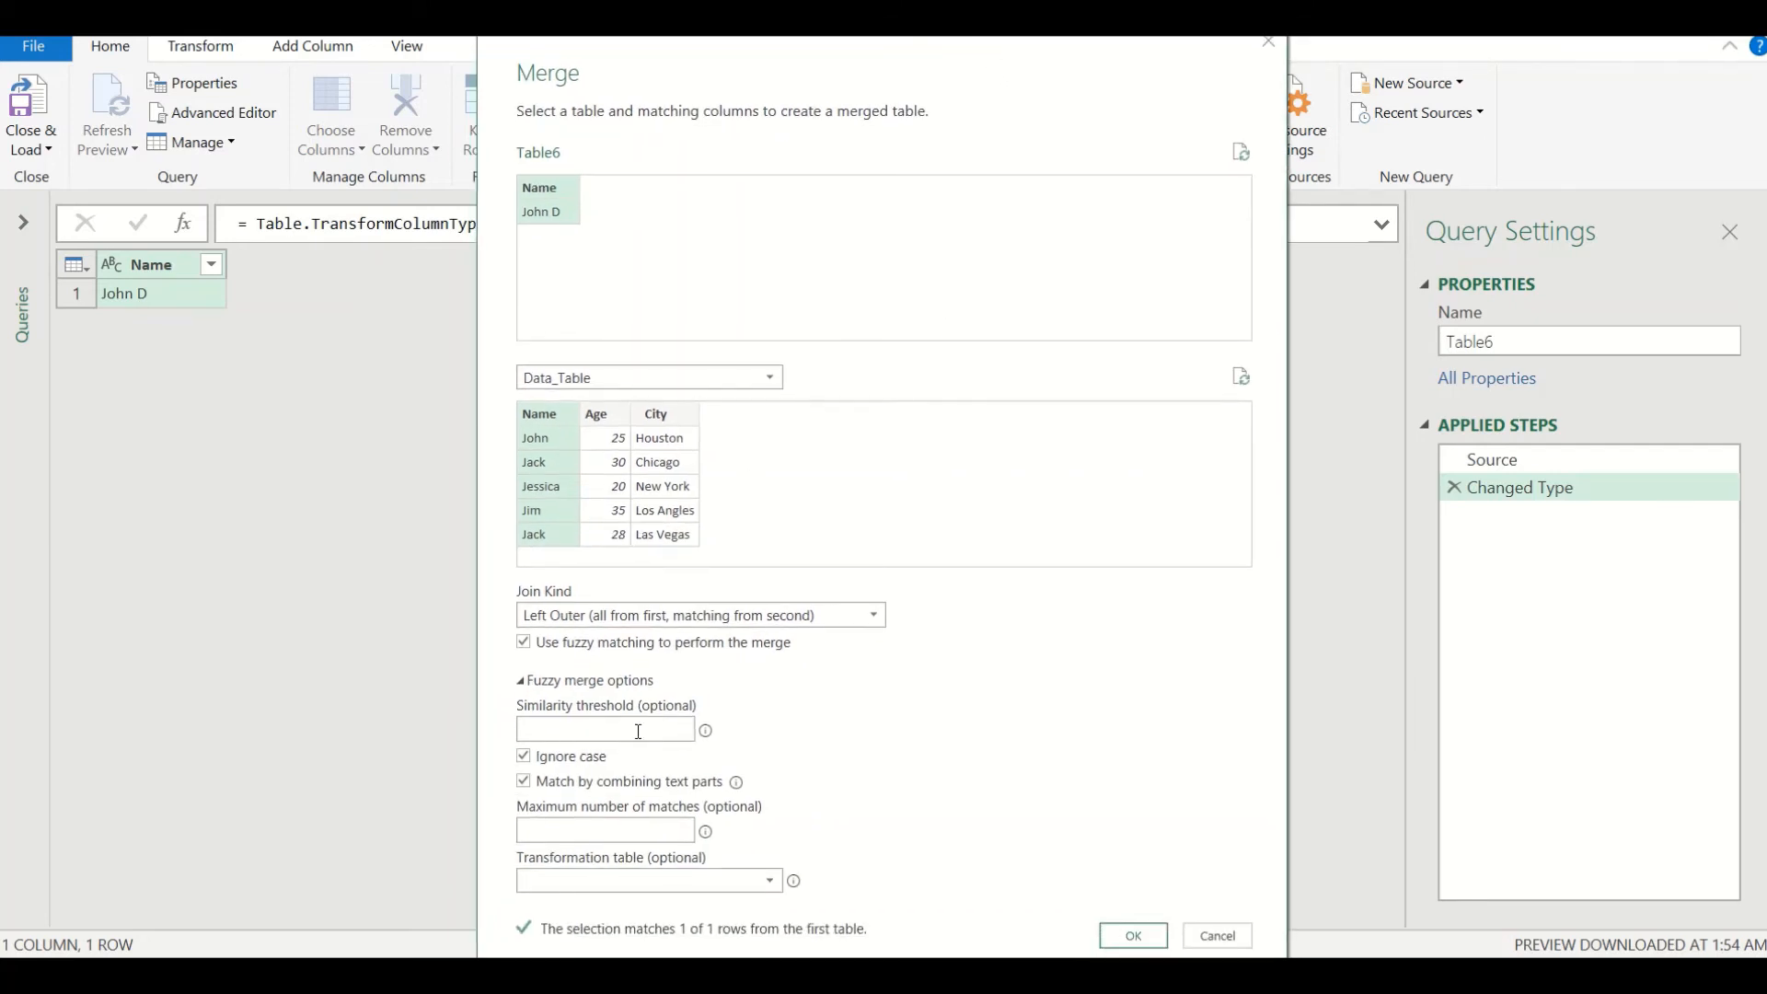
click(636, 729)
text(0.5)
click(1124, 938)
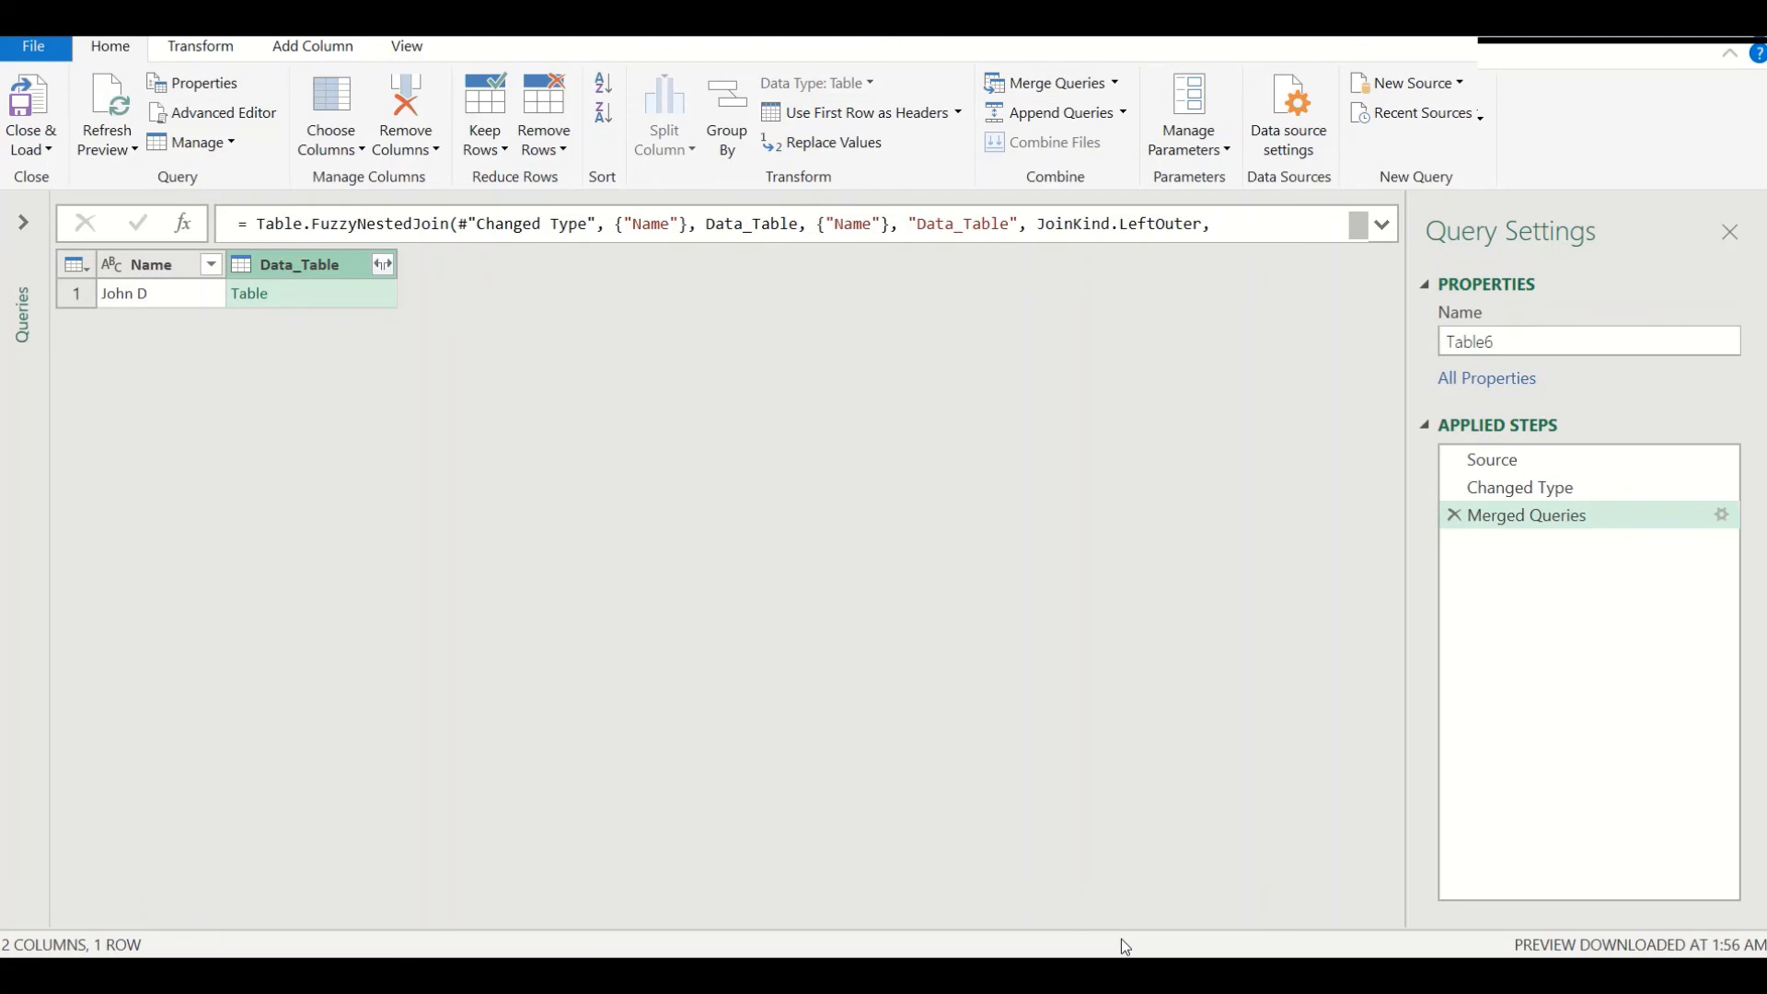
Step: Expand the merged Data_Table column to Age and City only, without the original column name as prefix
click(383, 268)
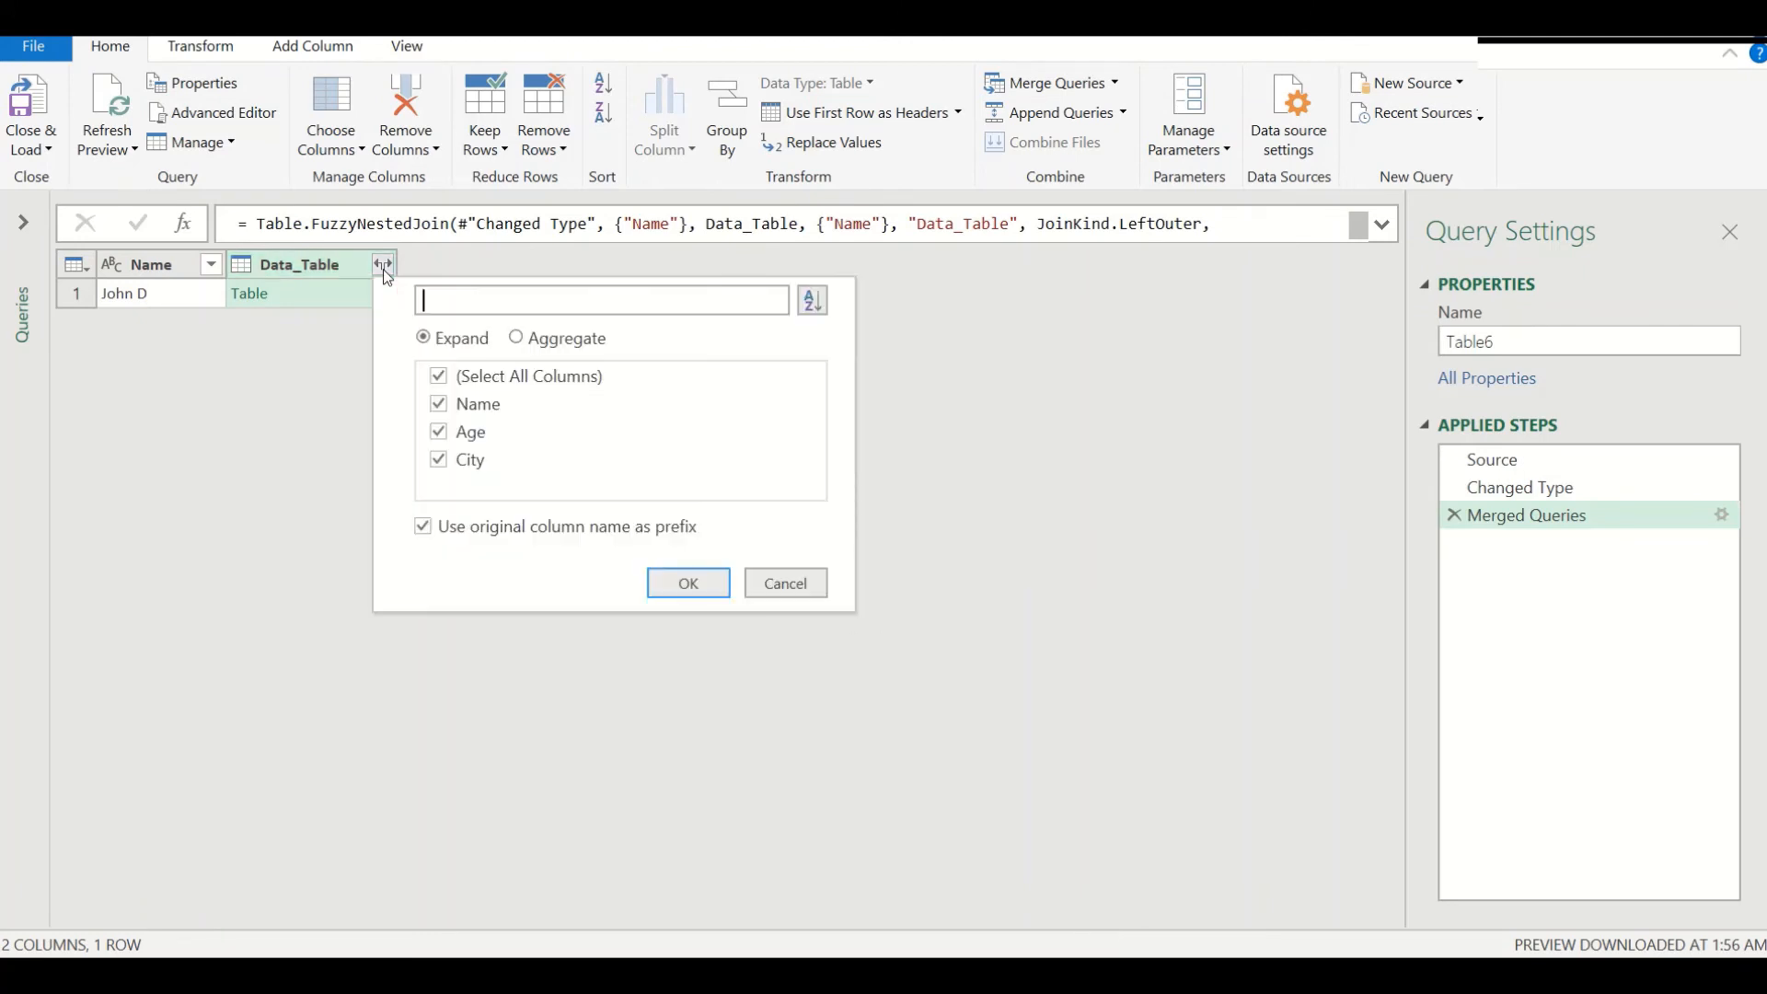
click(464, 379)
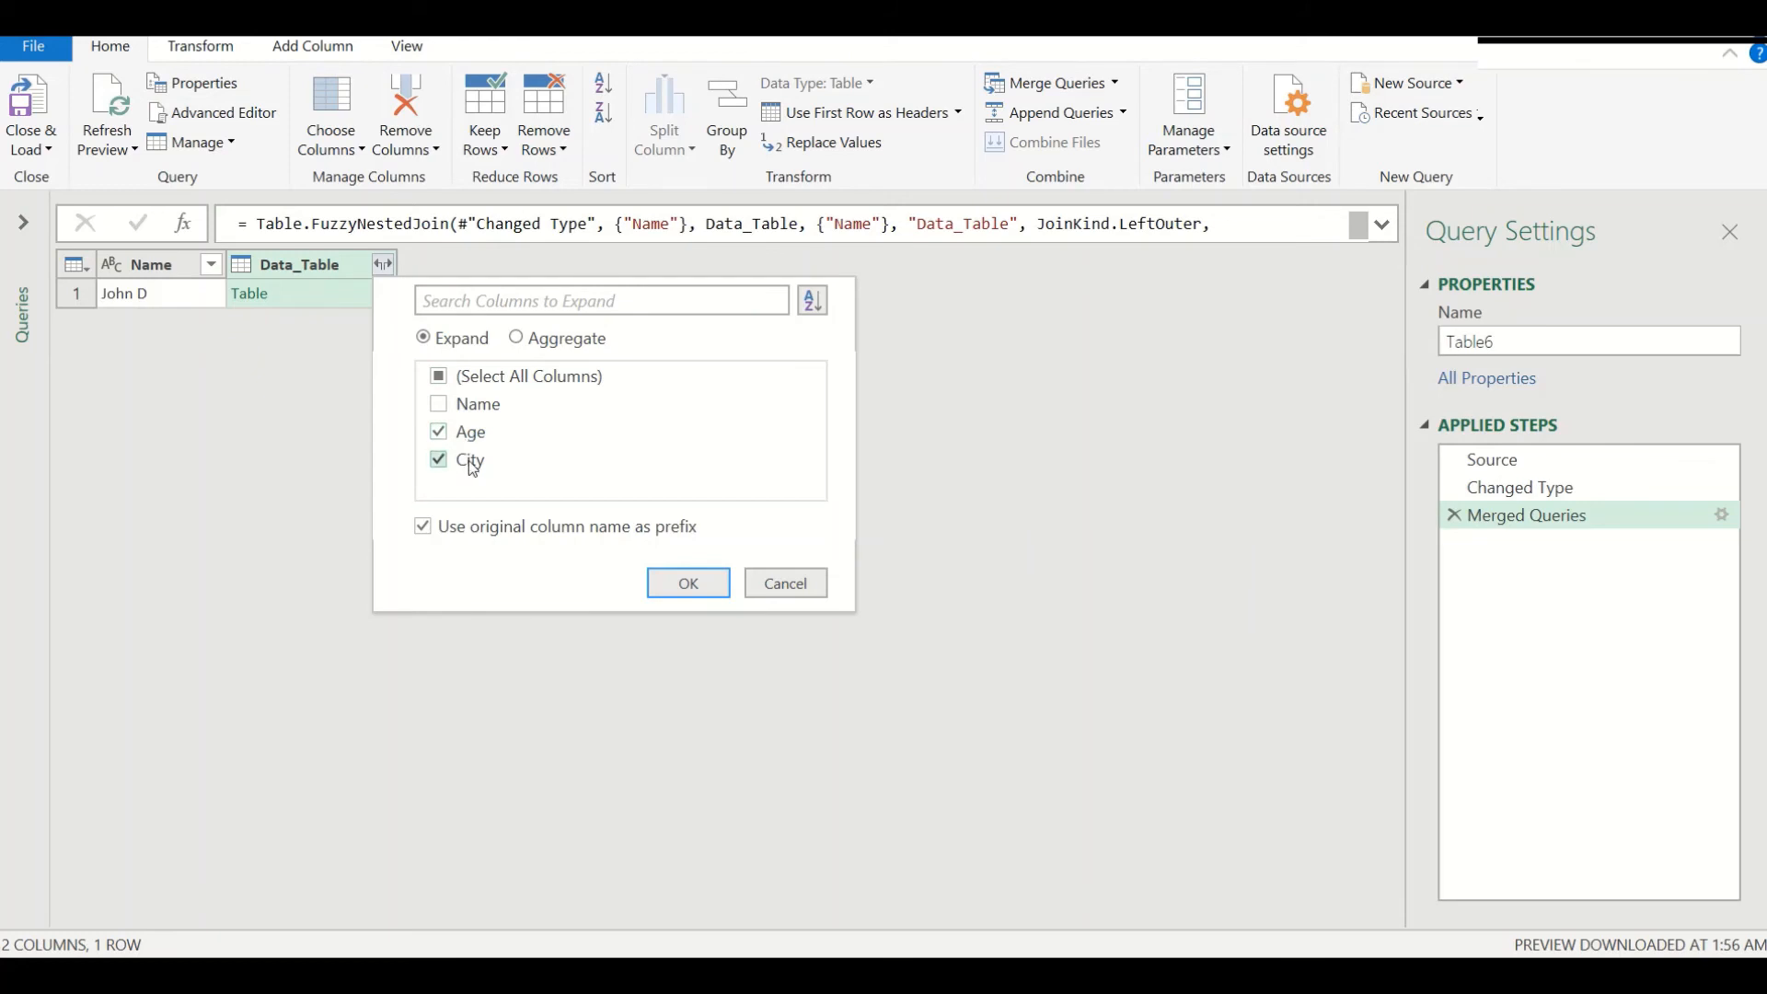
click(422, 526)
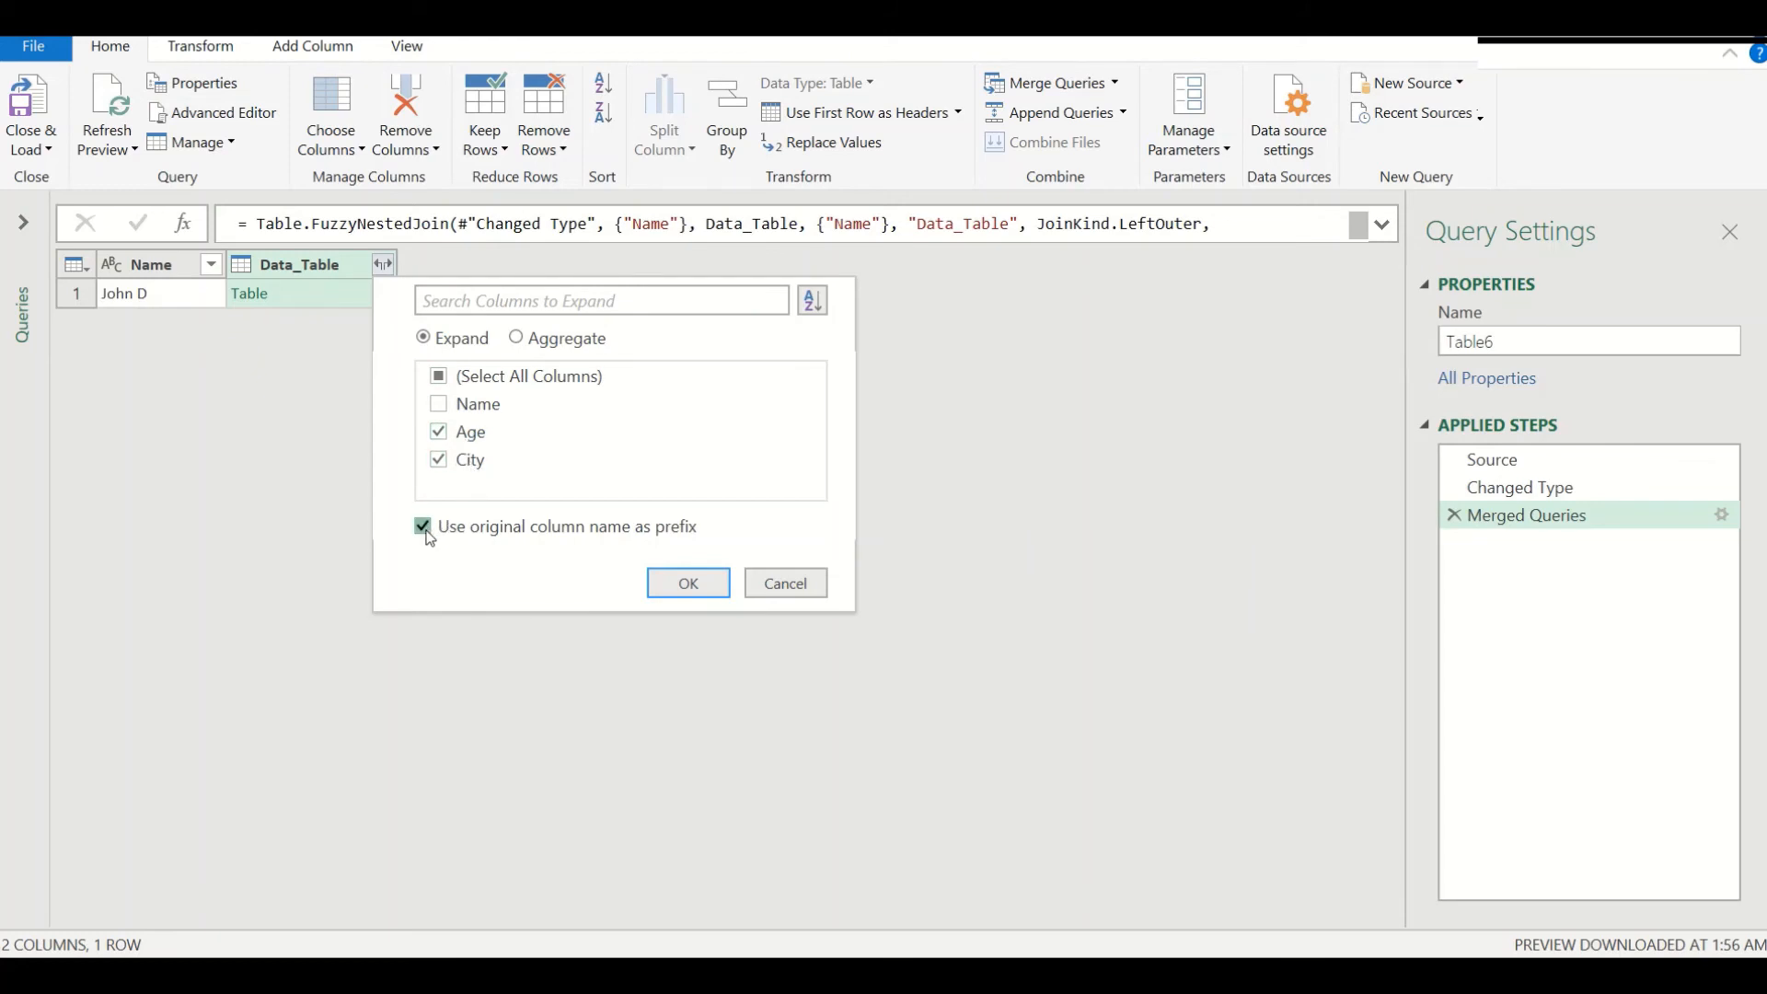
click(677, 582)
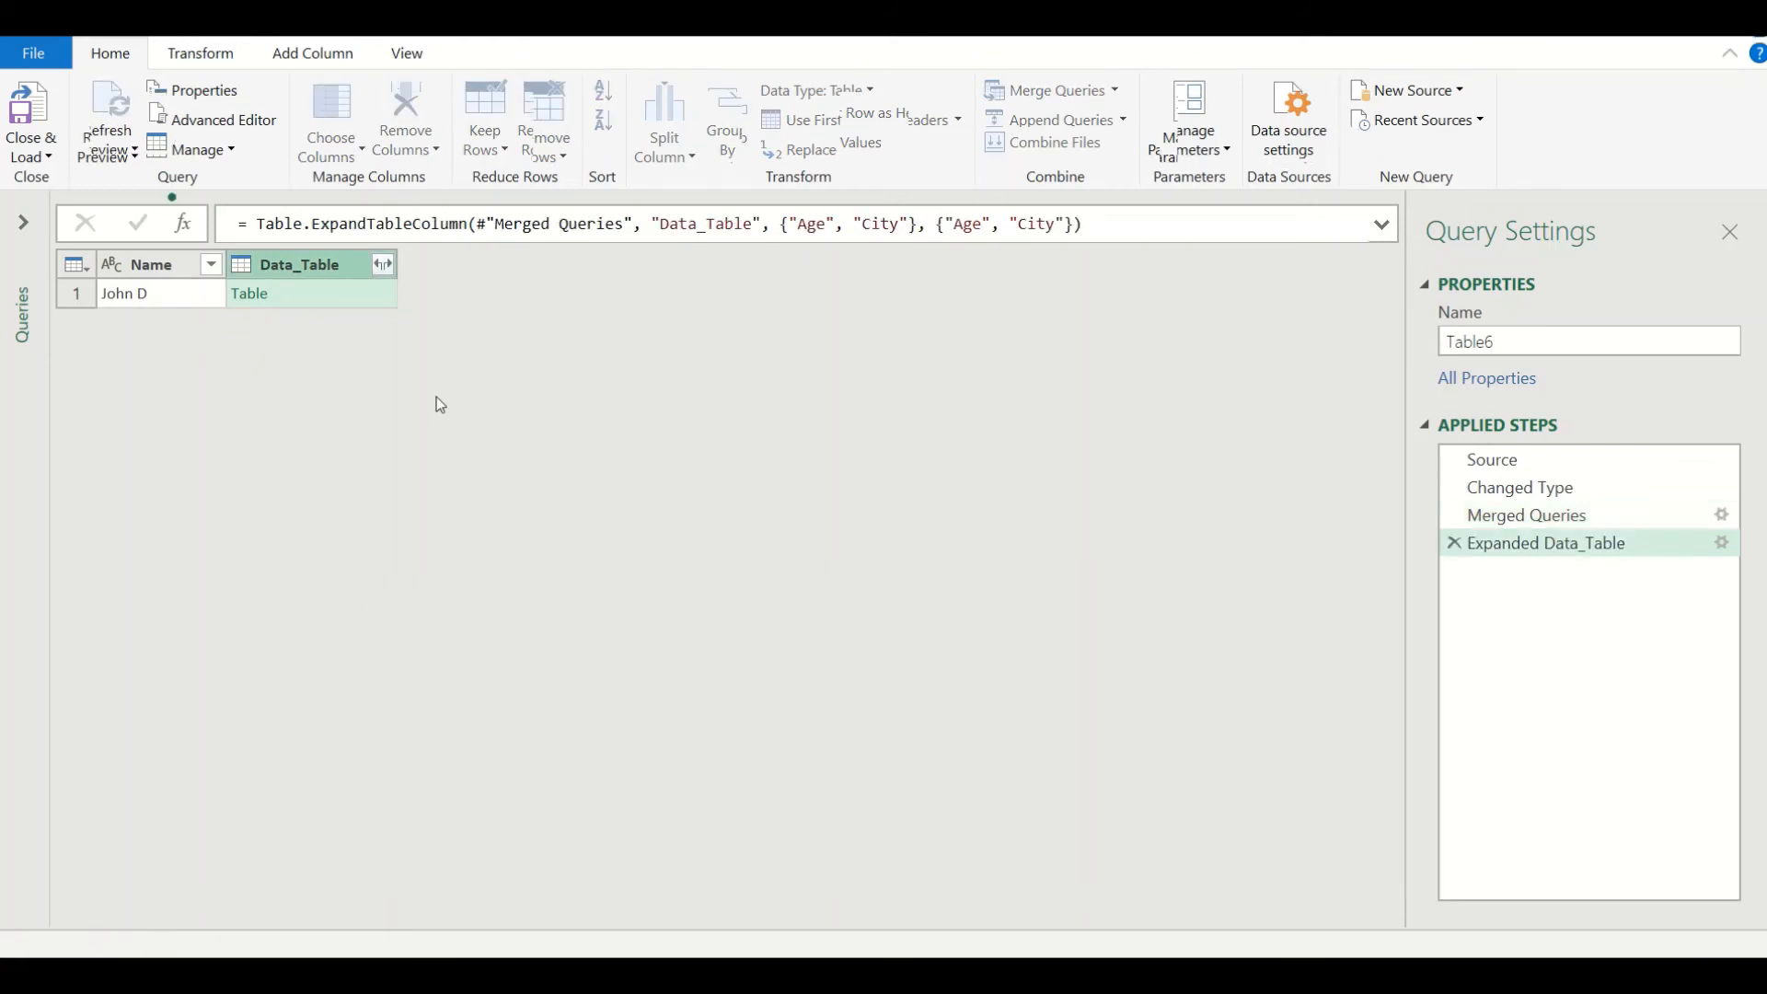
Step: Close the query editor and load the fuzzy merge result as a table in the existing worksheet at Sheet1 H13
click(28, 151)
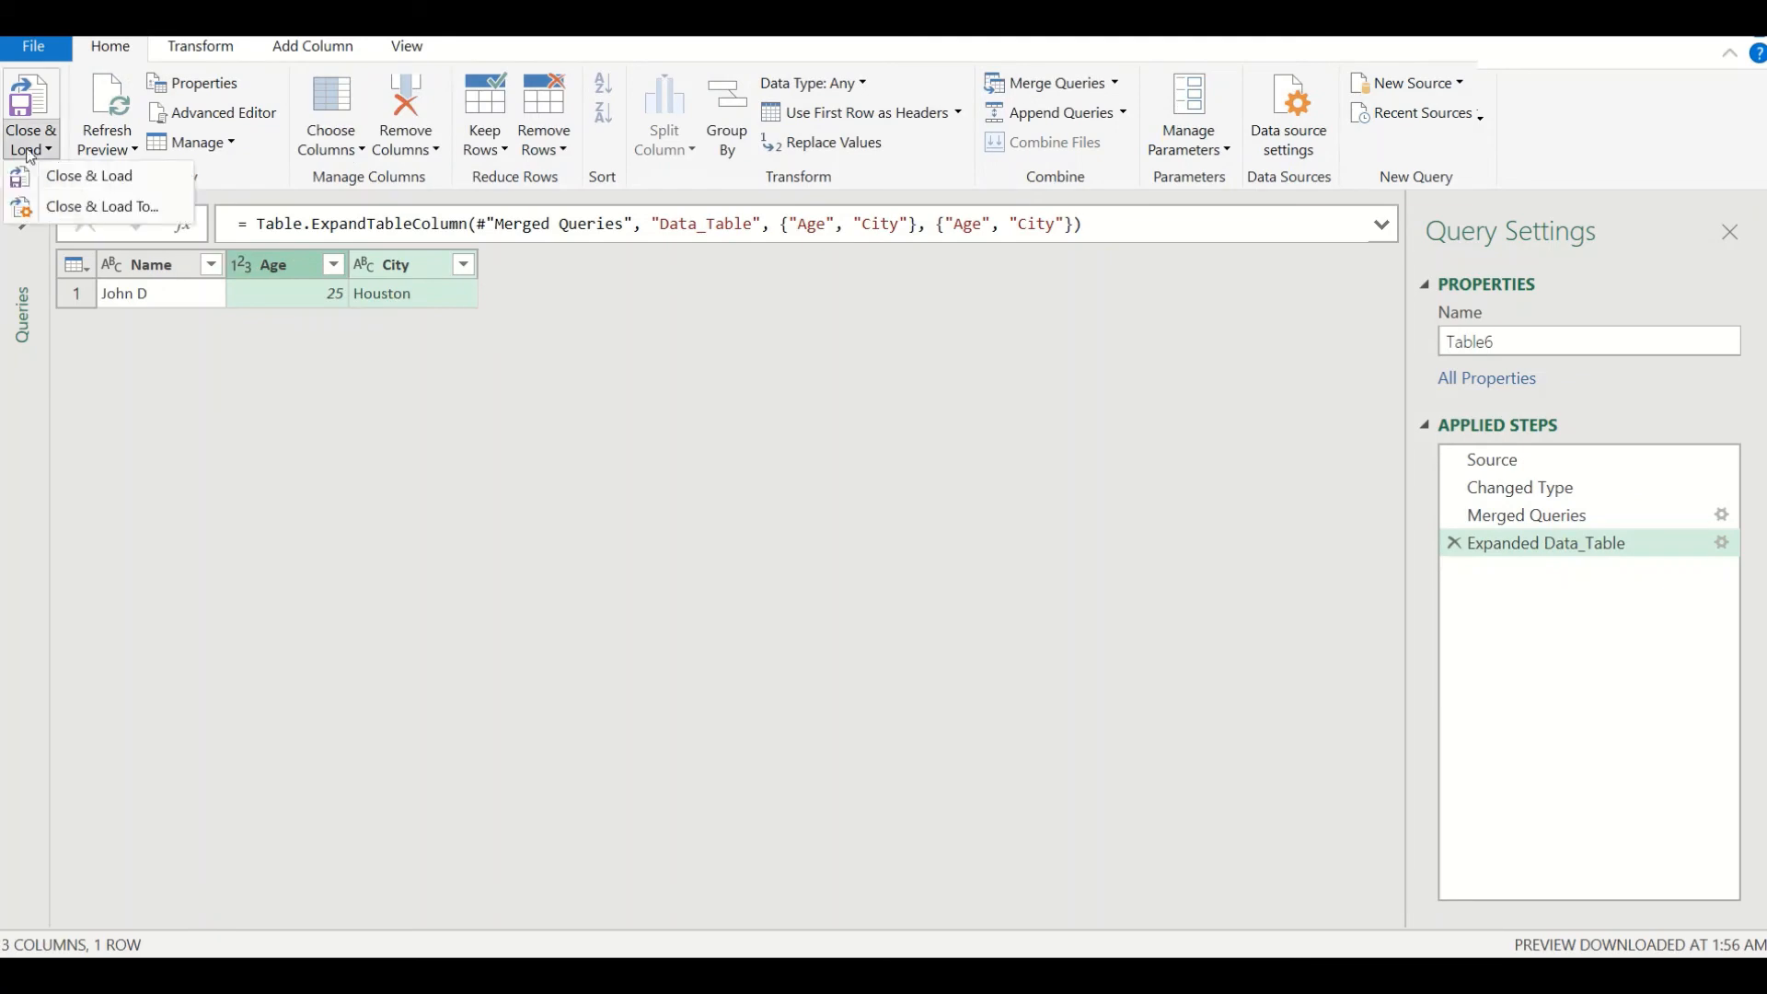
click(91, 206)
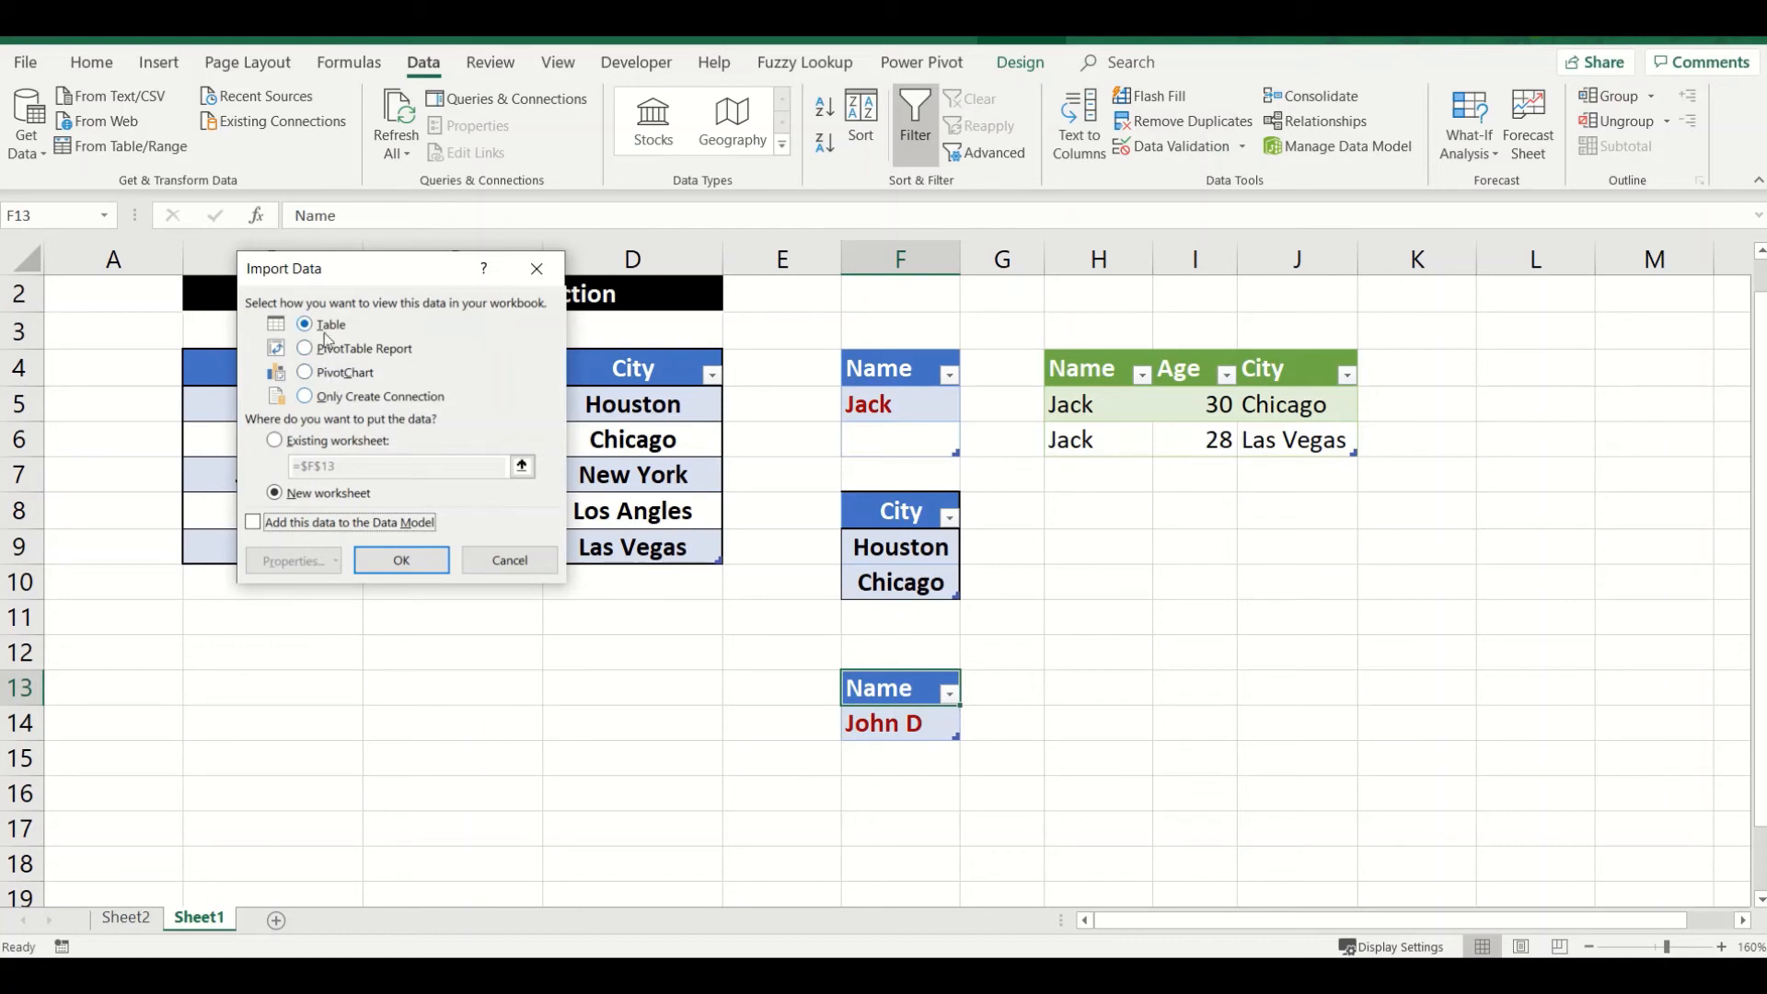
click(320, 442)
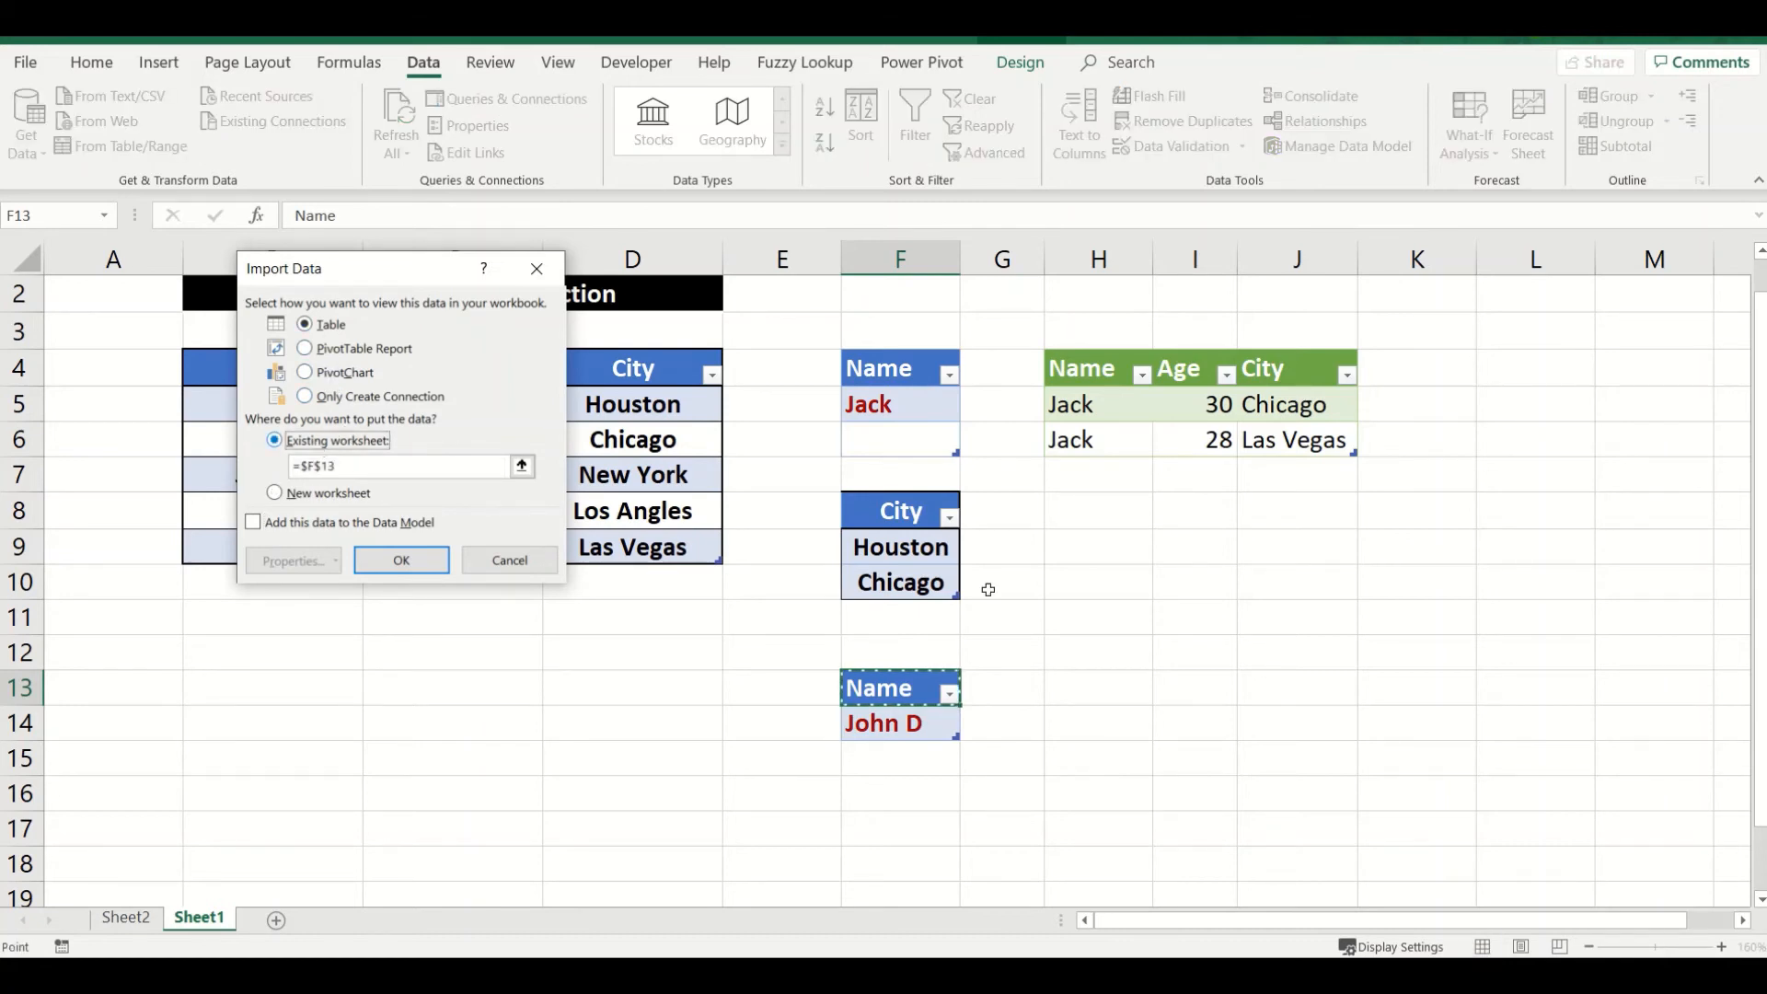
click(1104, 684)
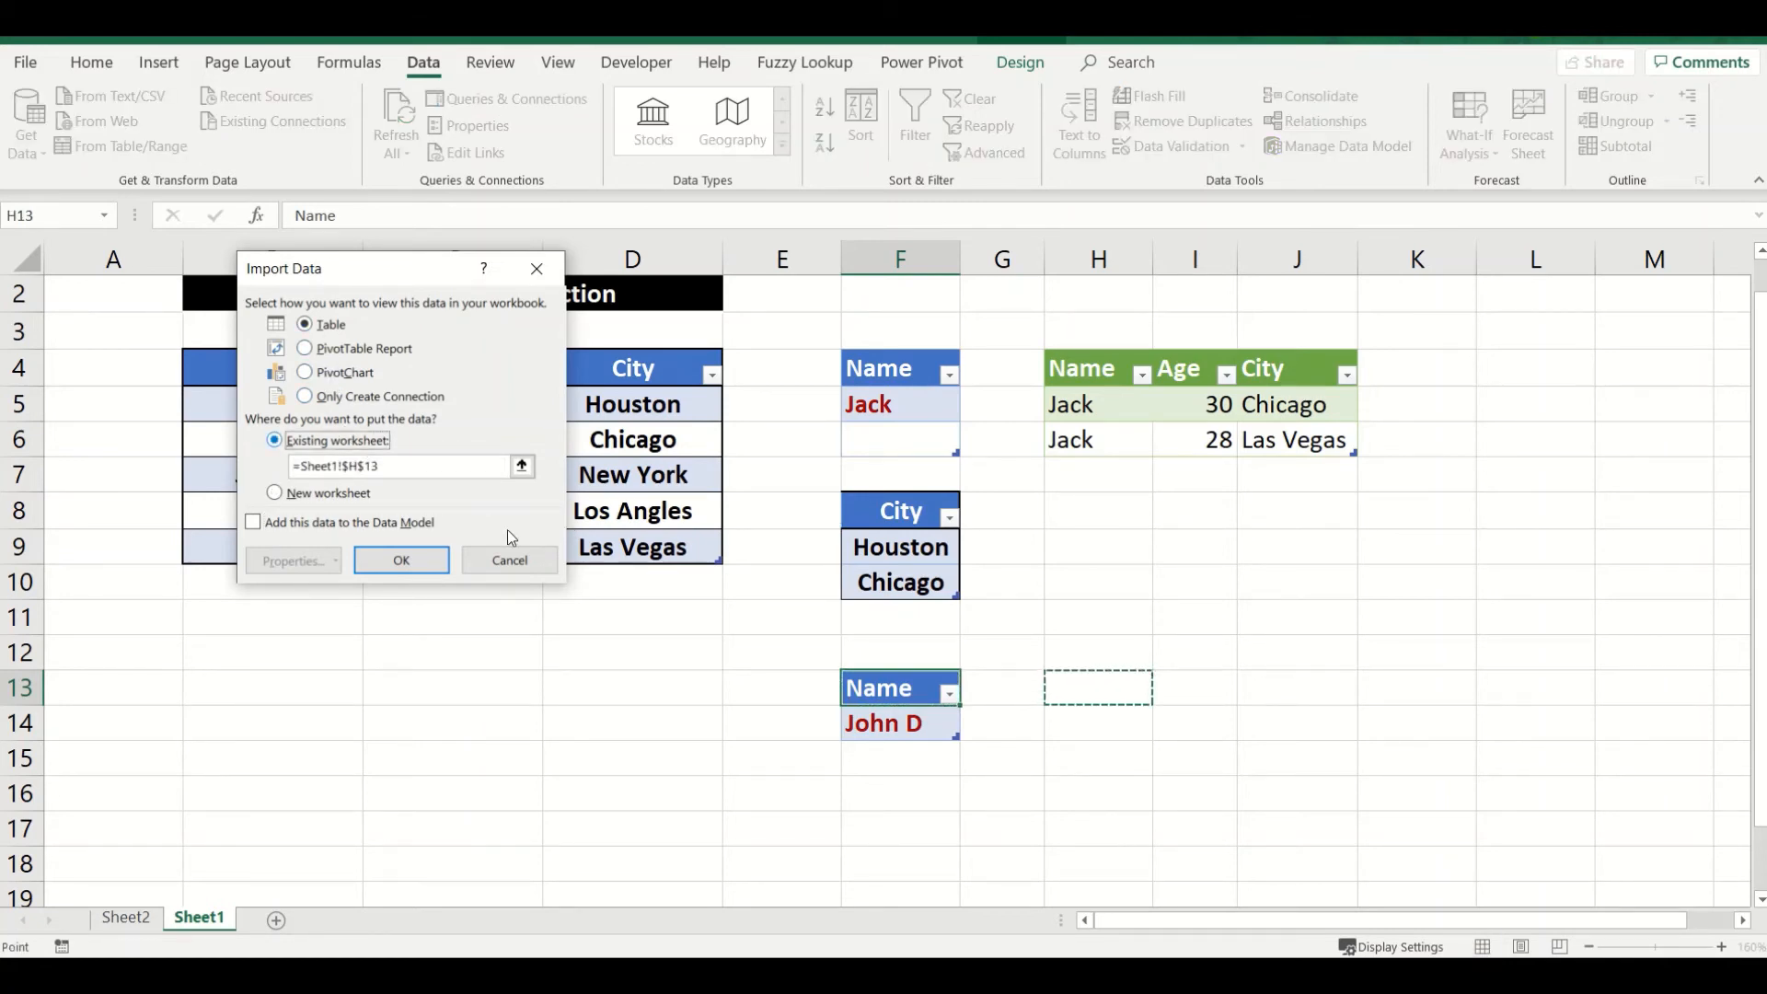
click(405, 559)
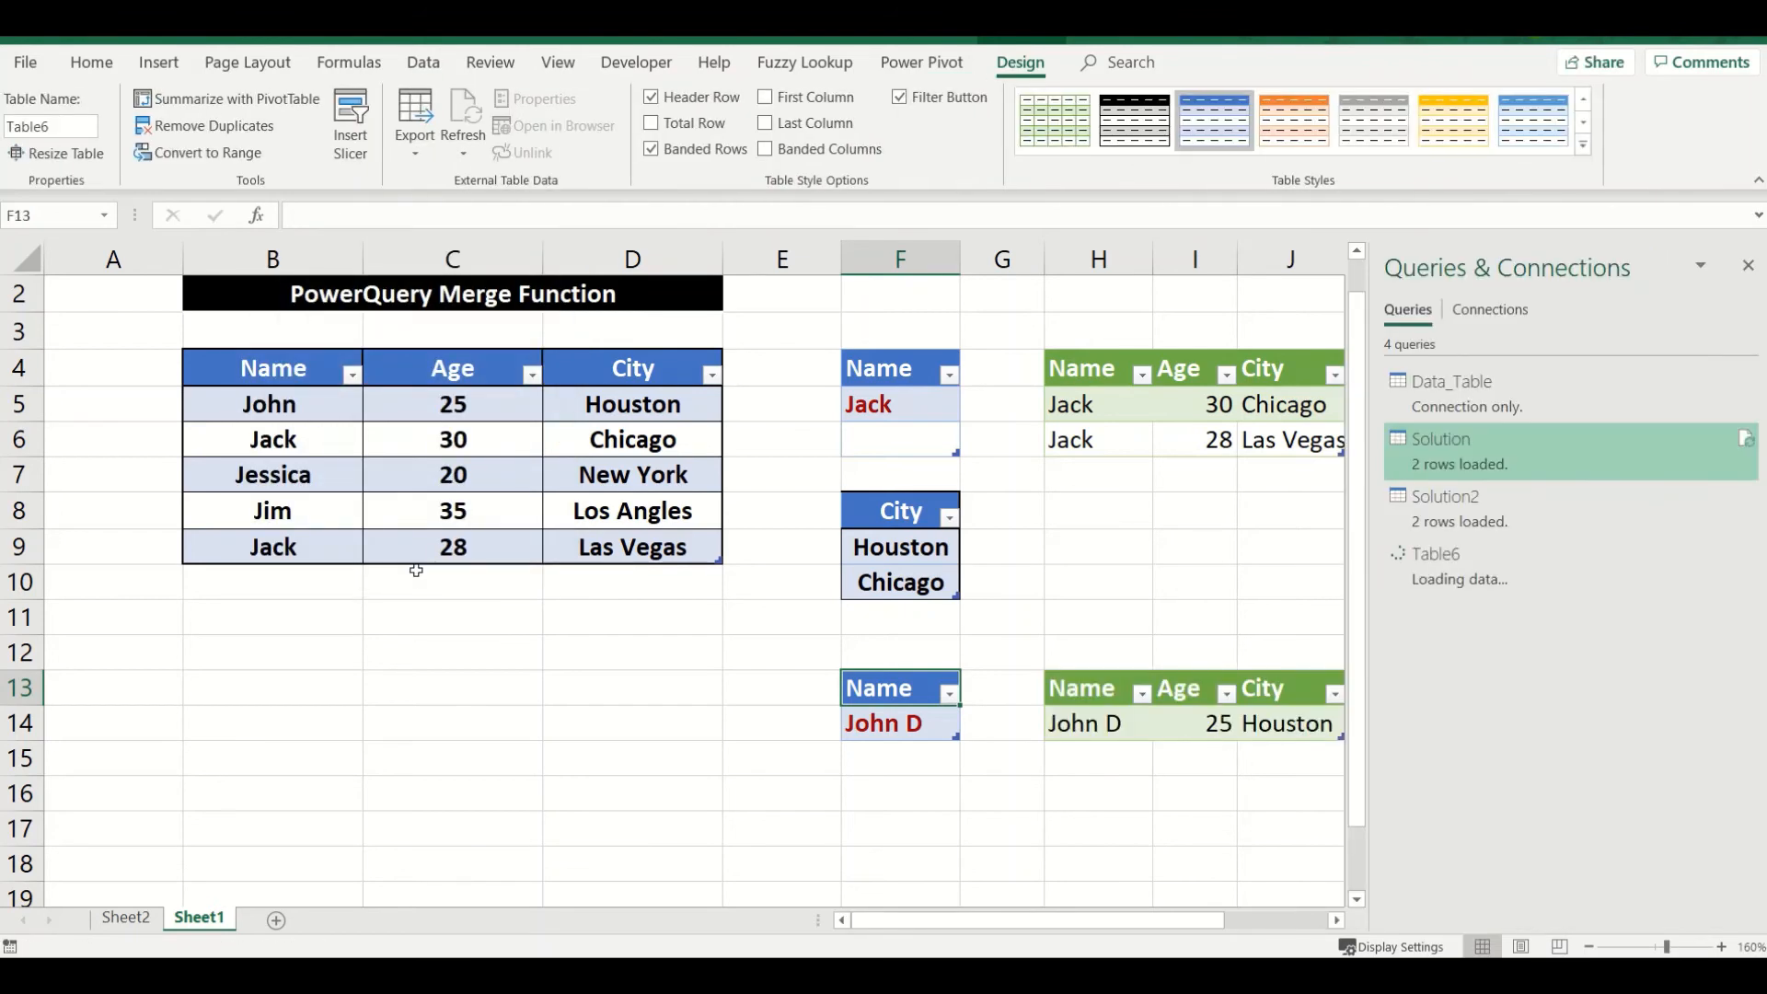
Step: Close the queries list and compare the fuzzy merge result at H13:J14 with its lookup name and the matching row of Data_Table
click(1748, 267)
click(1110, 727)
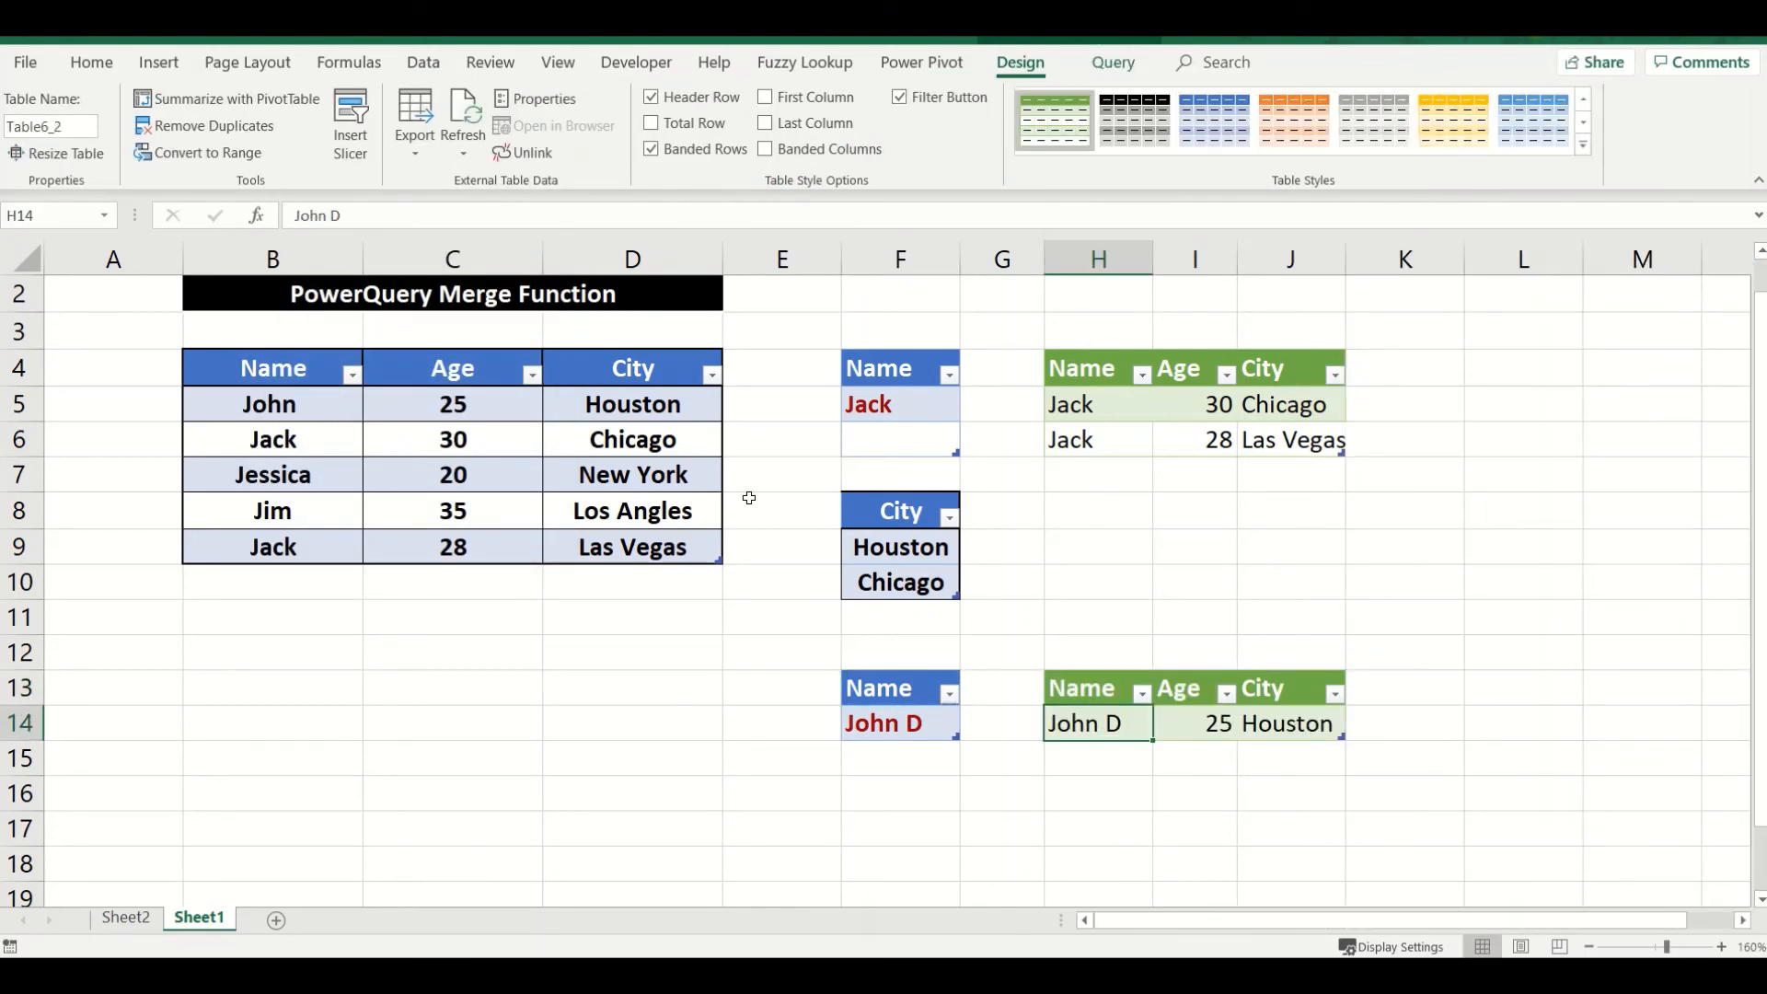
click(284, 403)
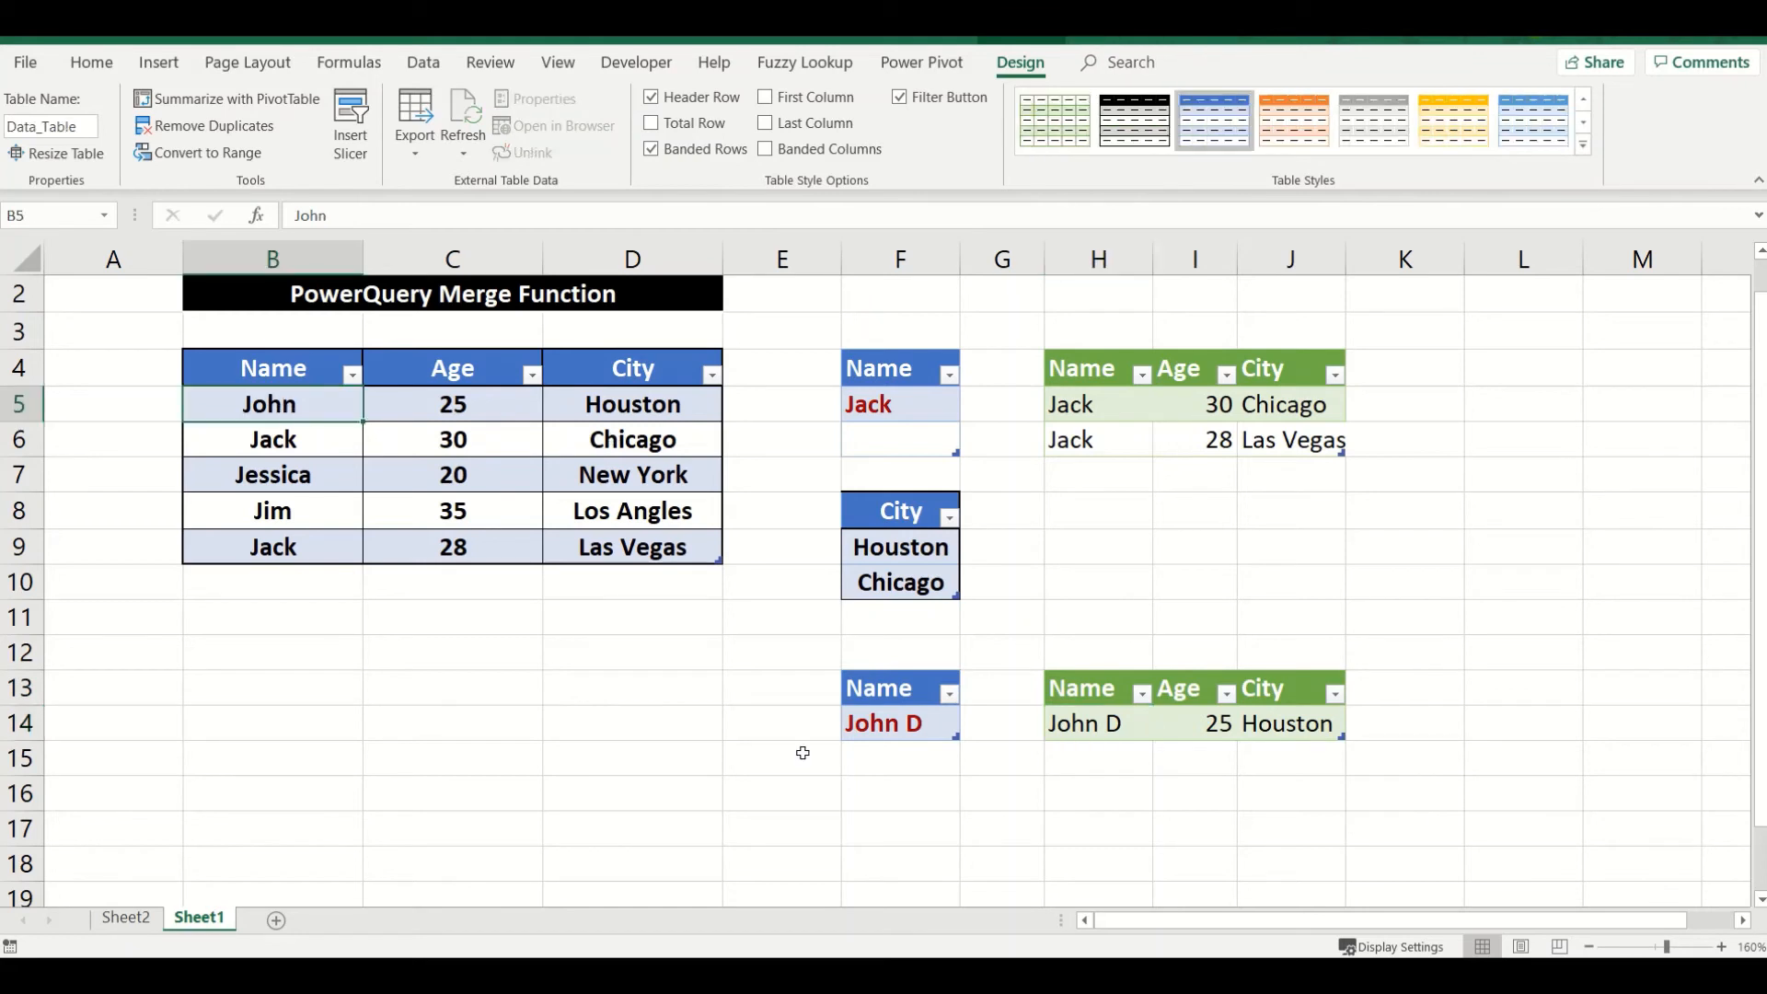
click(904, 719)
click(1079, 729)
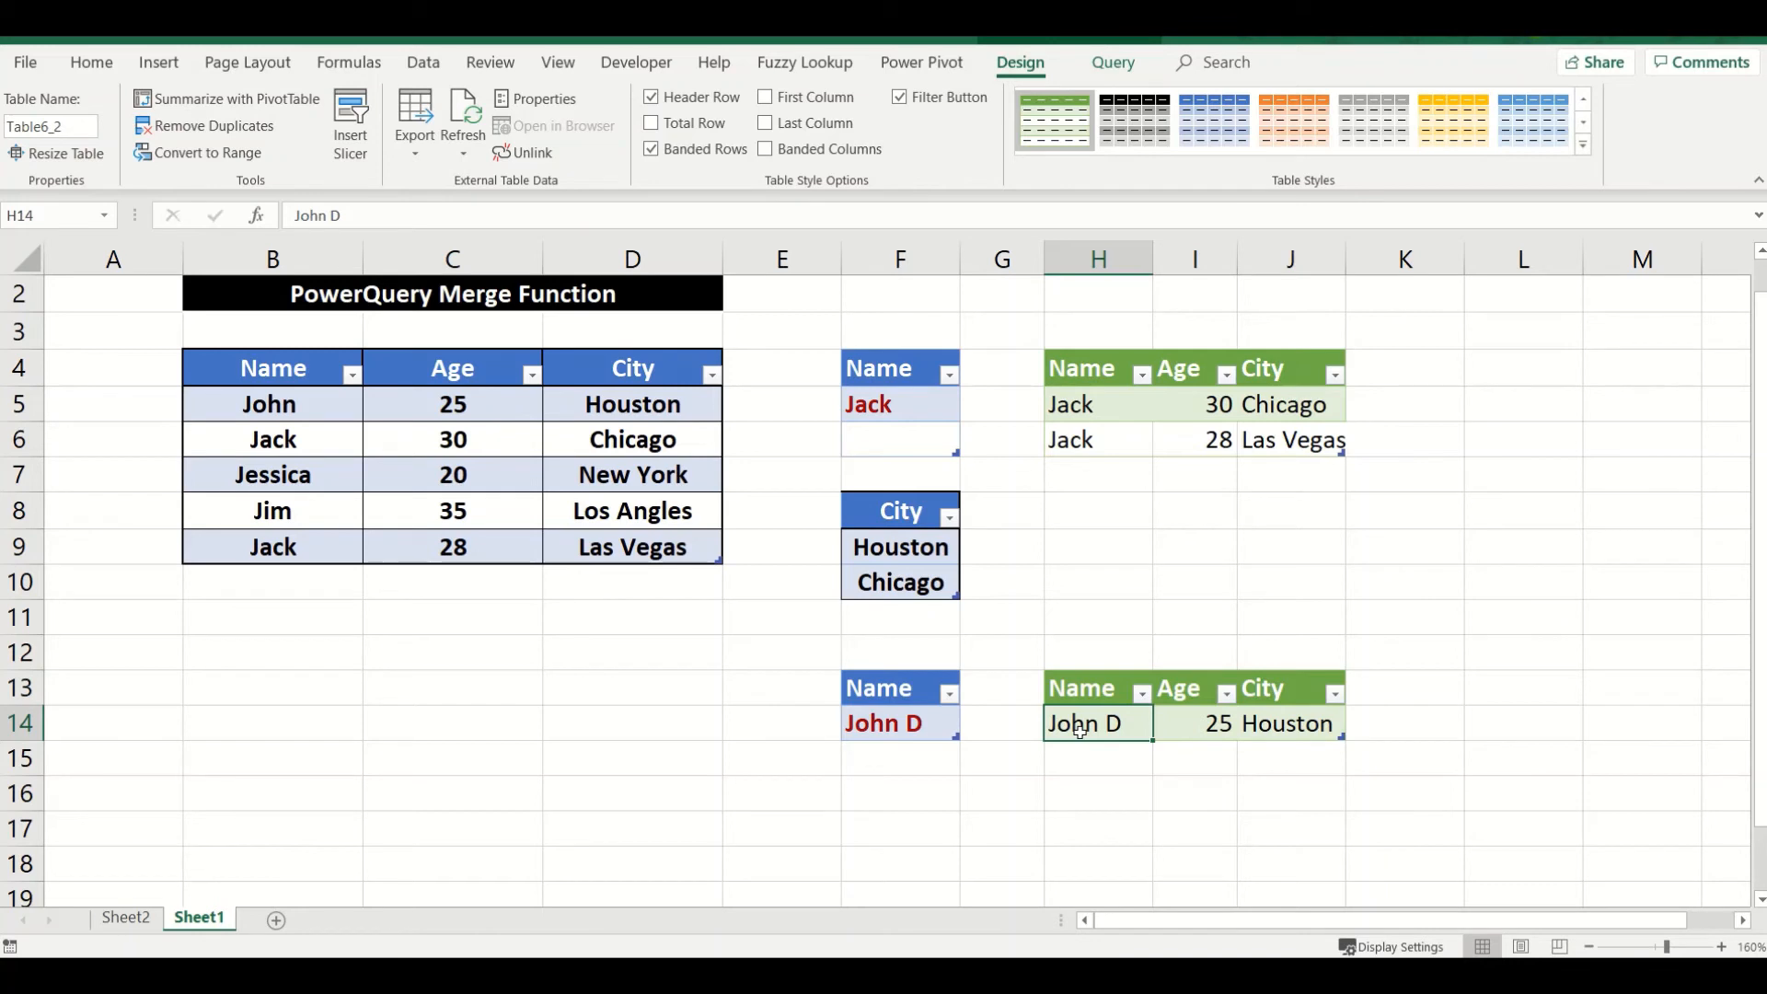
click(1206, 724)
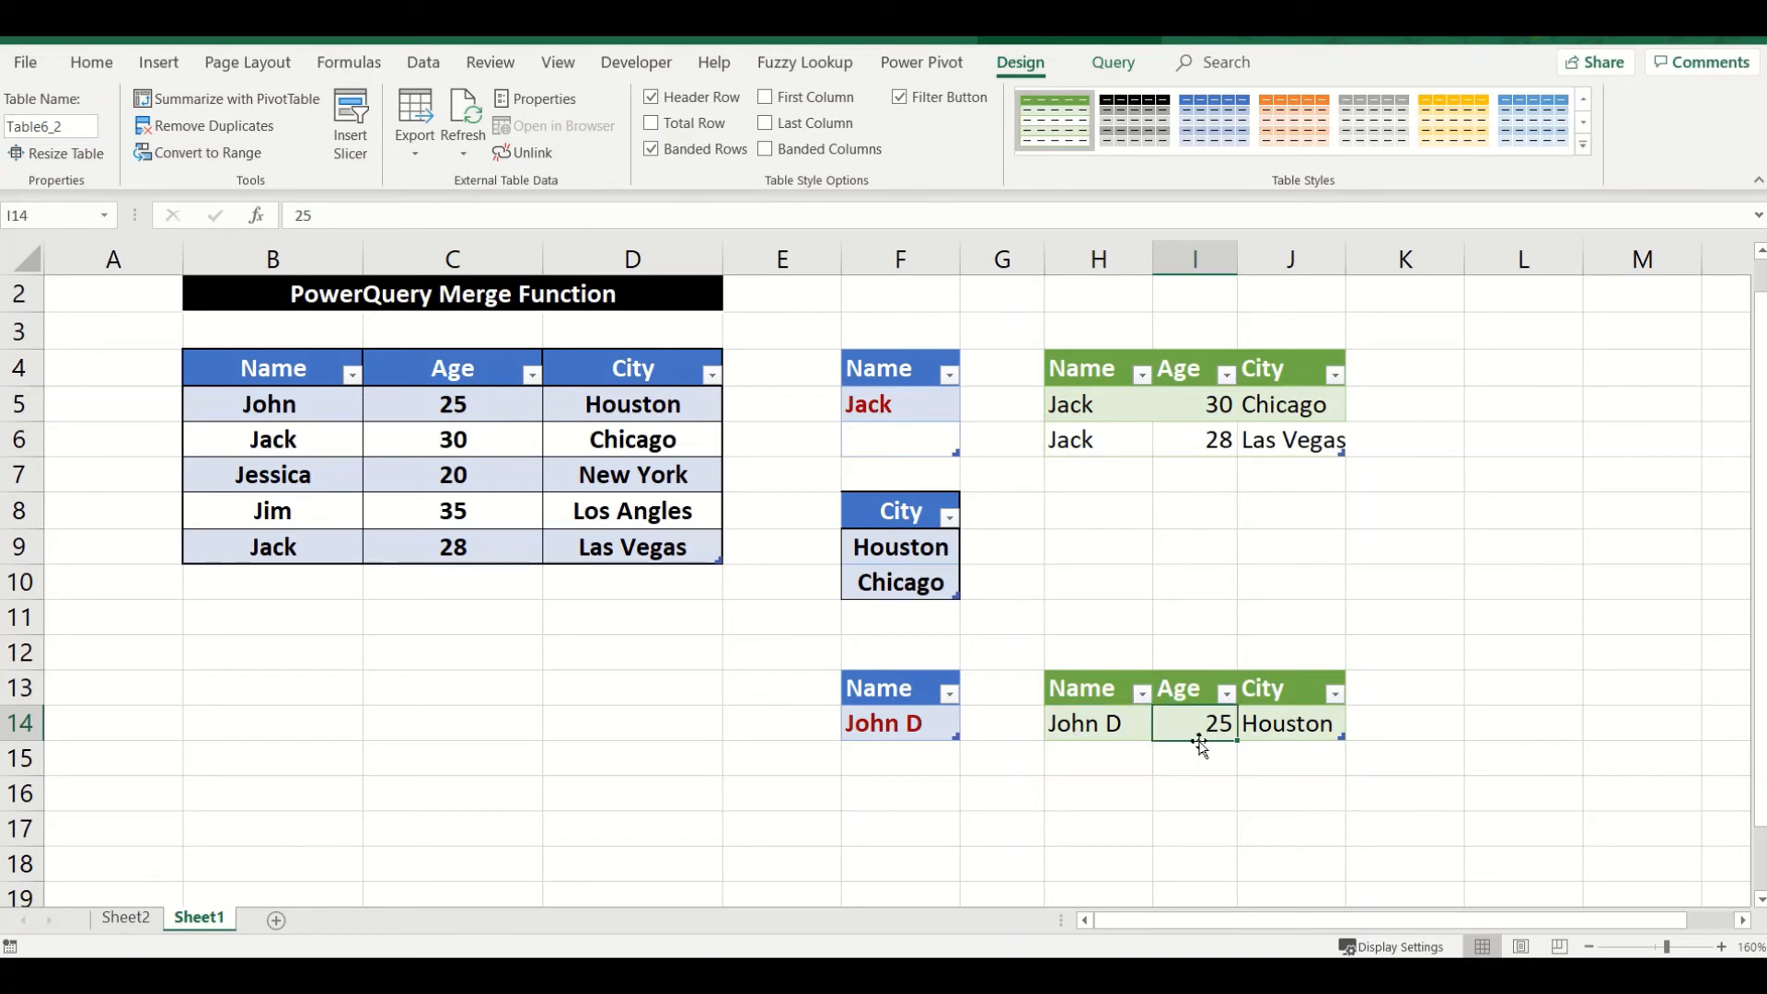
click(1101, 716)
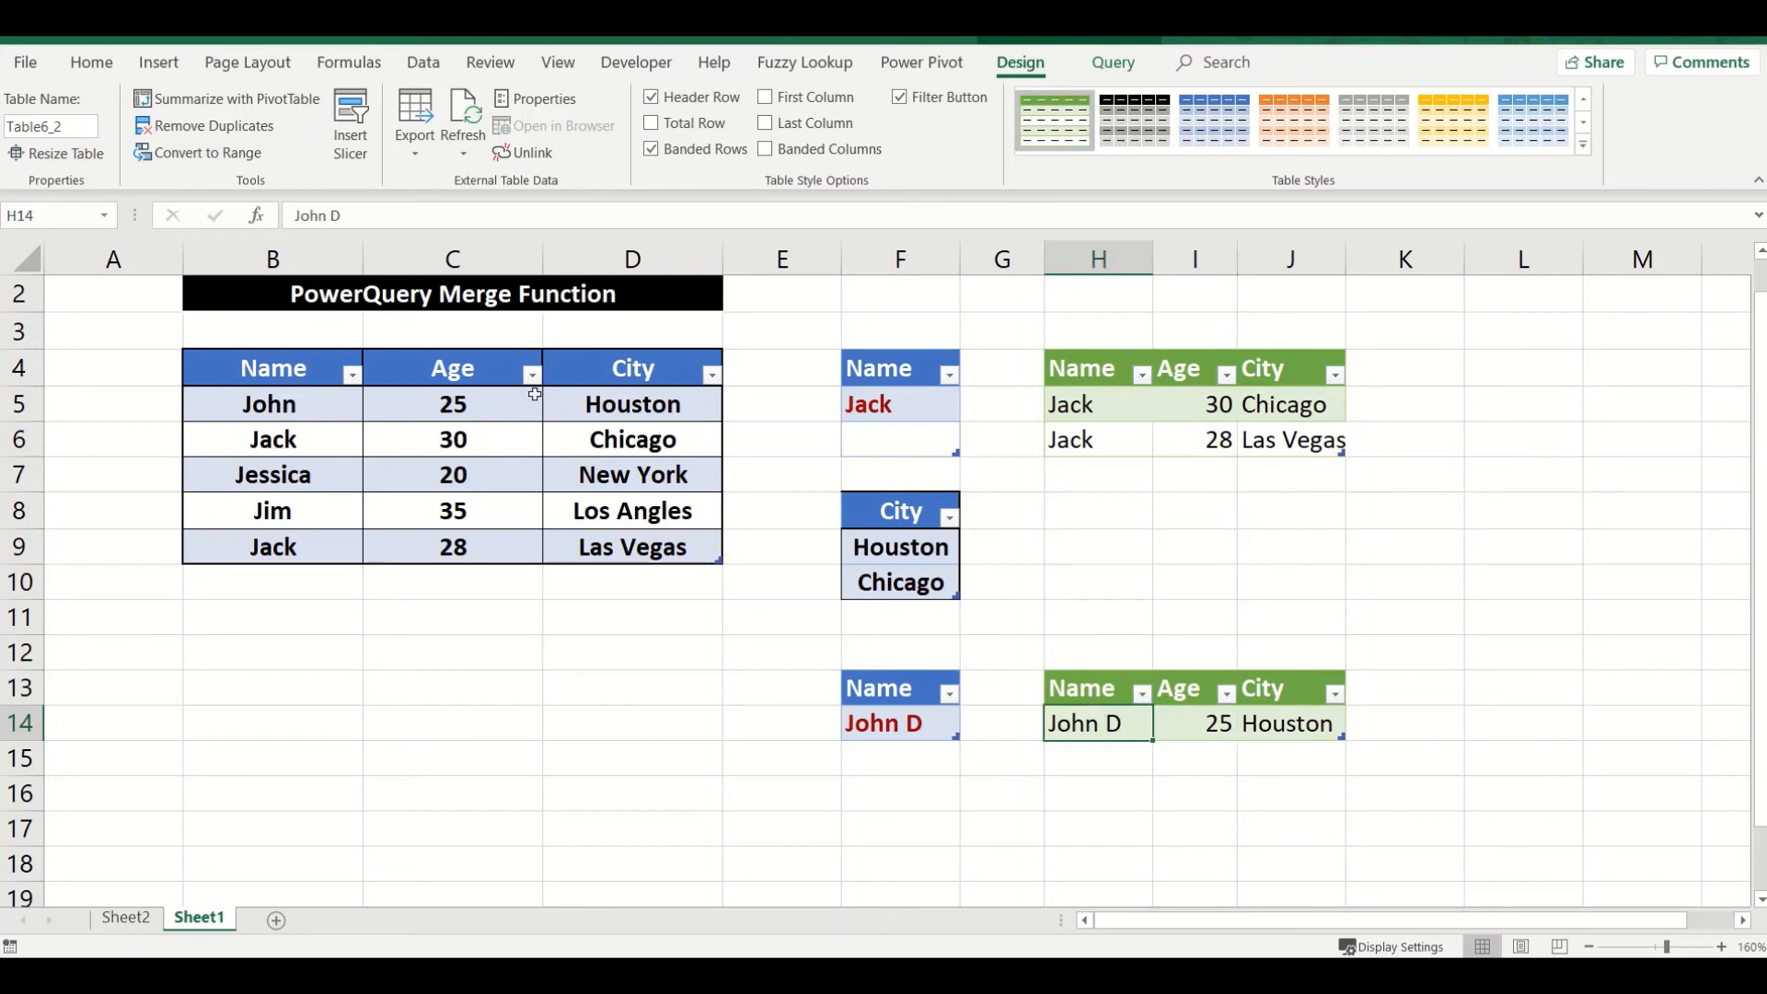
click(432, 402)
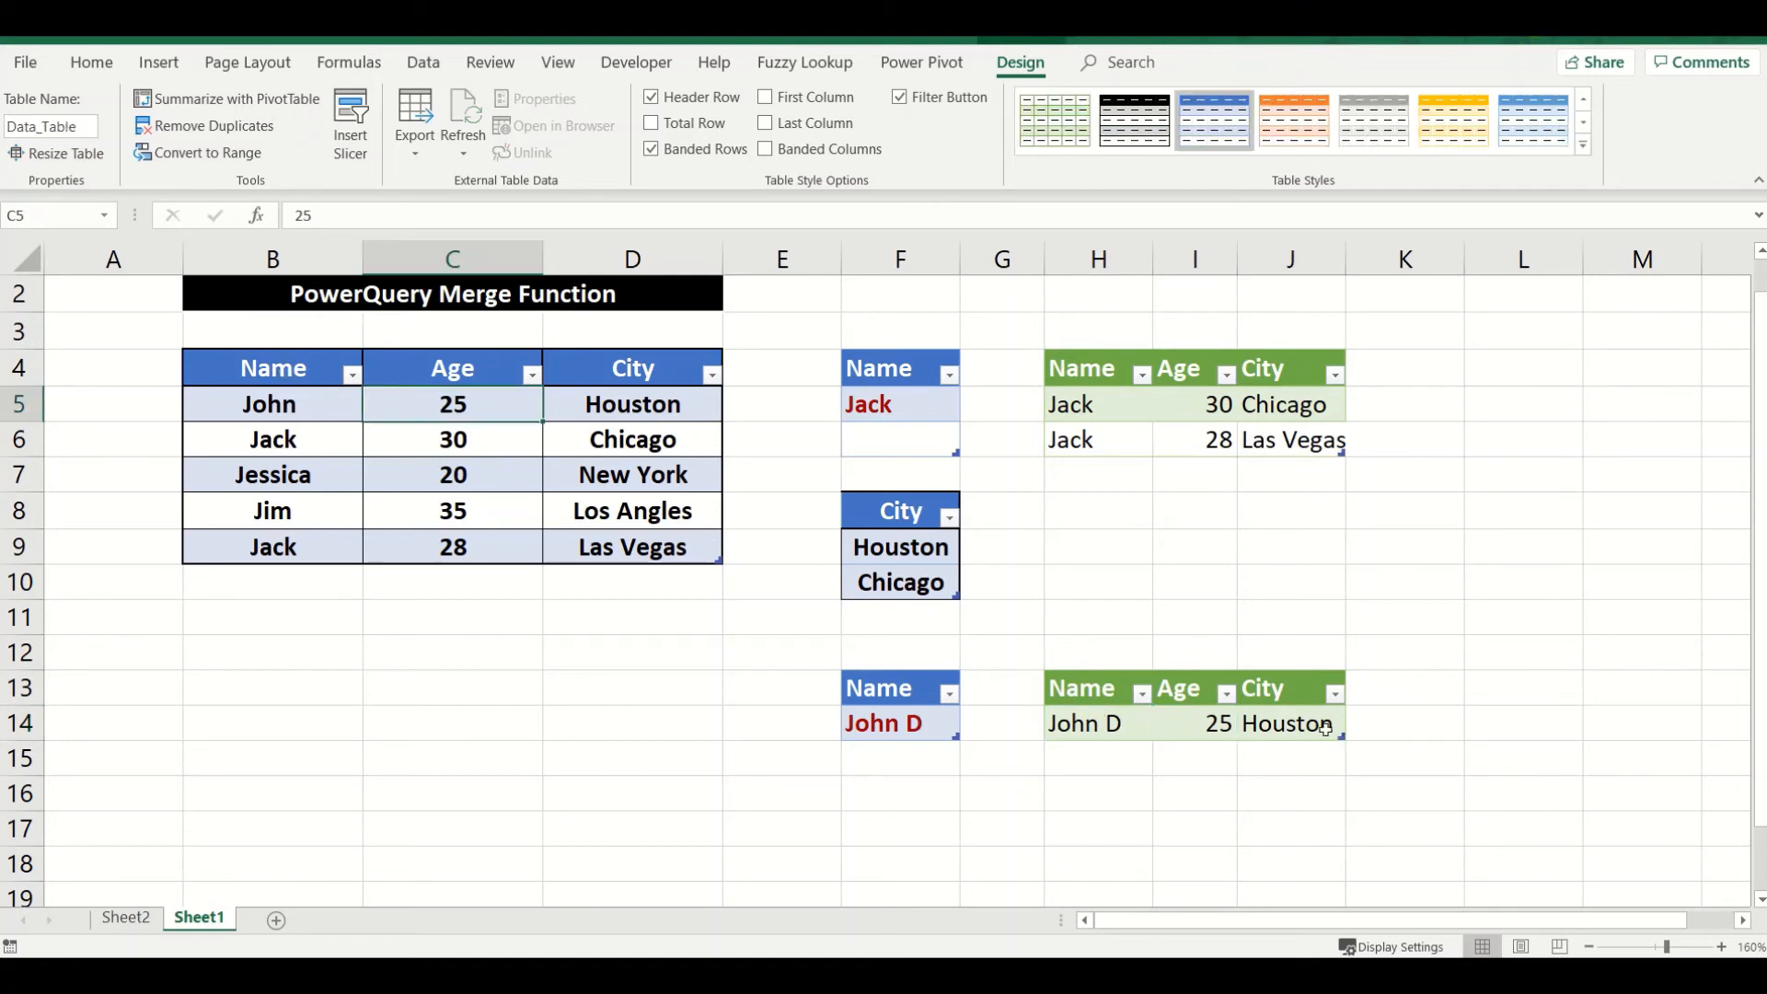
click(1314, 723)
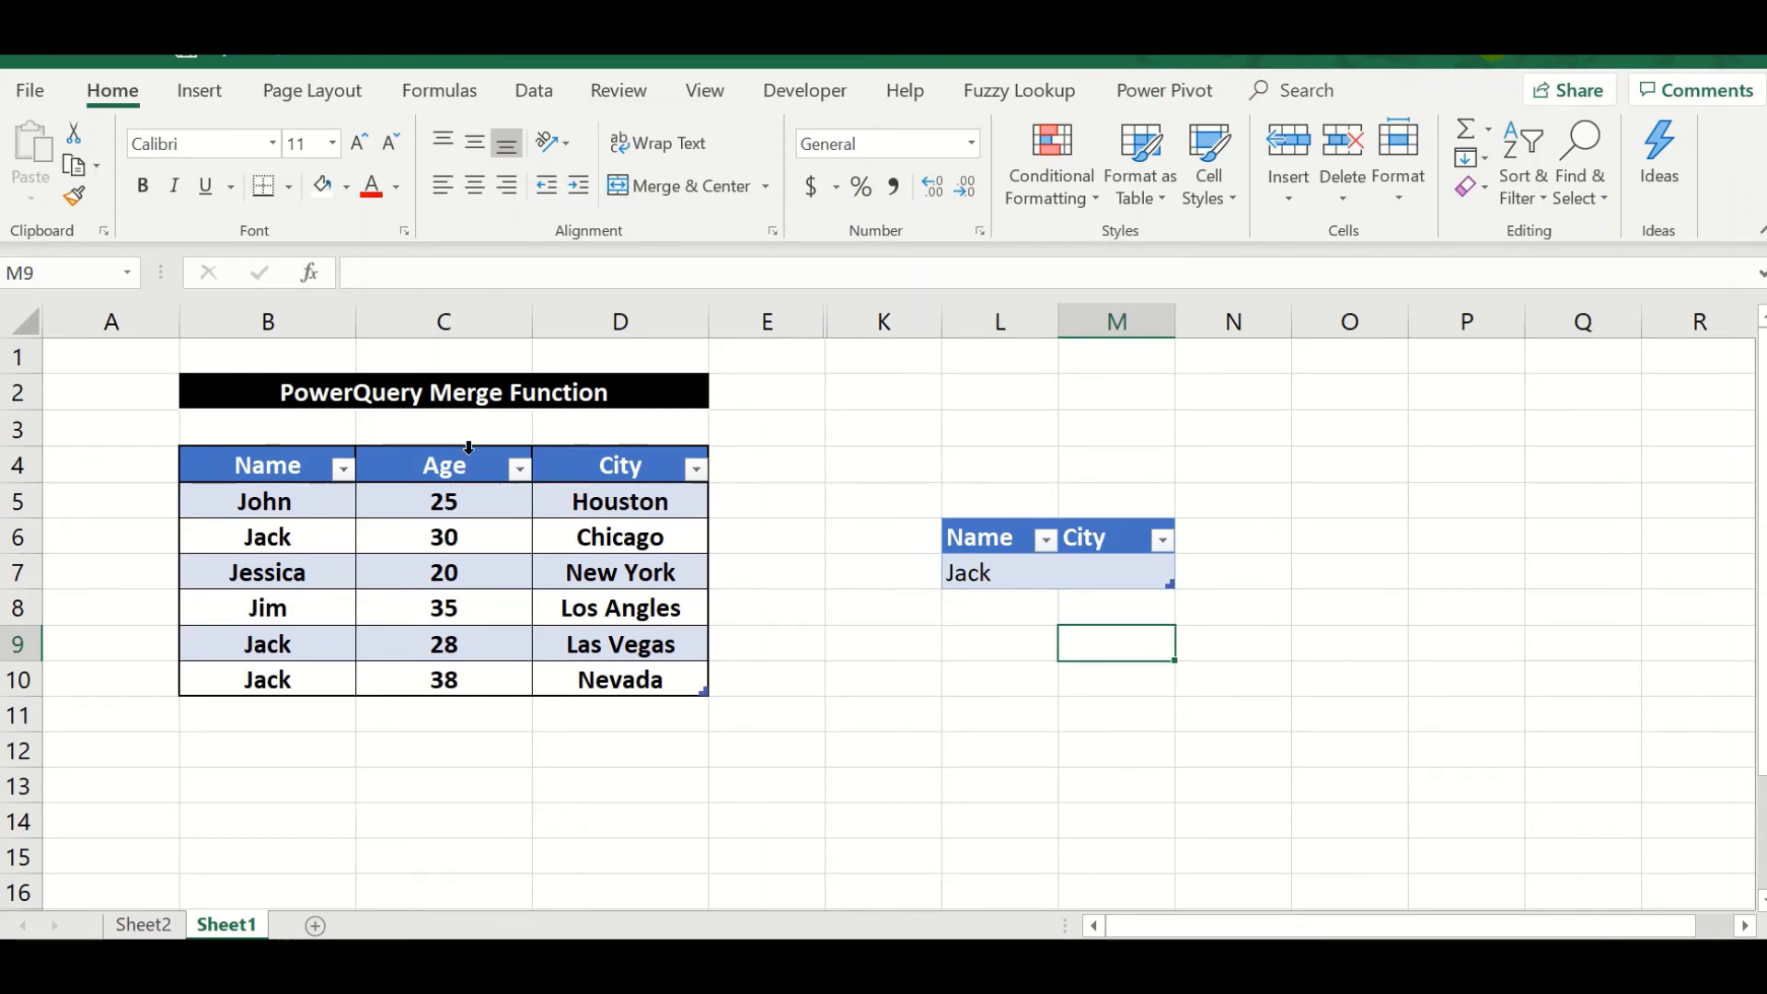
Step: Examine the name, age and city in rows 6, 9 and 10 of Data_Table, where the same name repeats
click(345, 544)
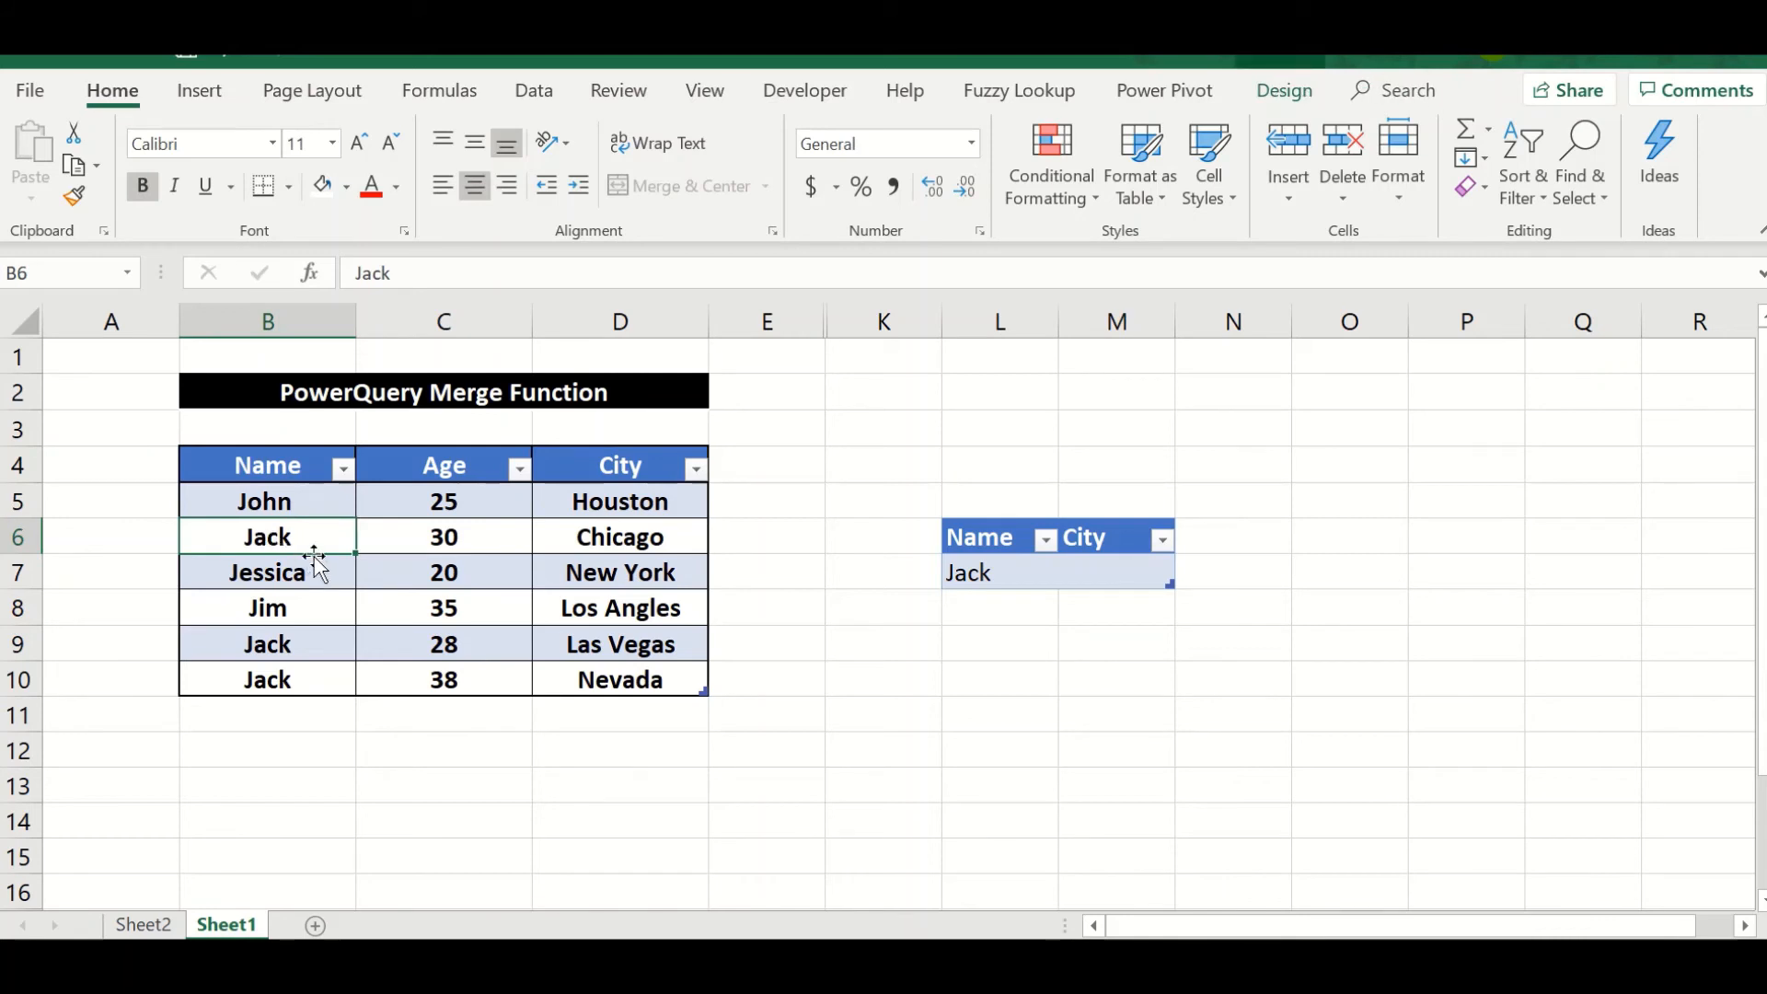
click(604, 538)
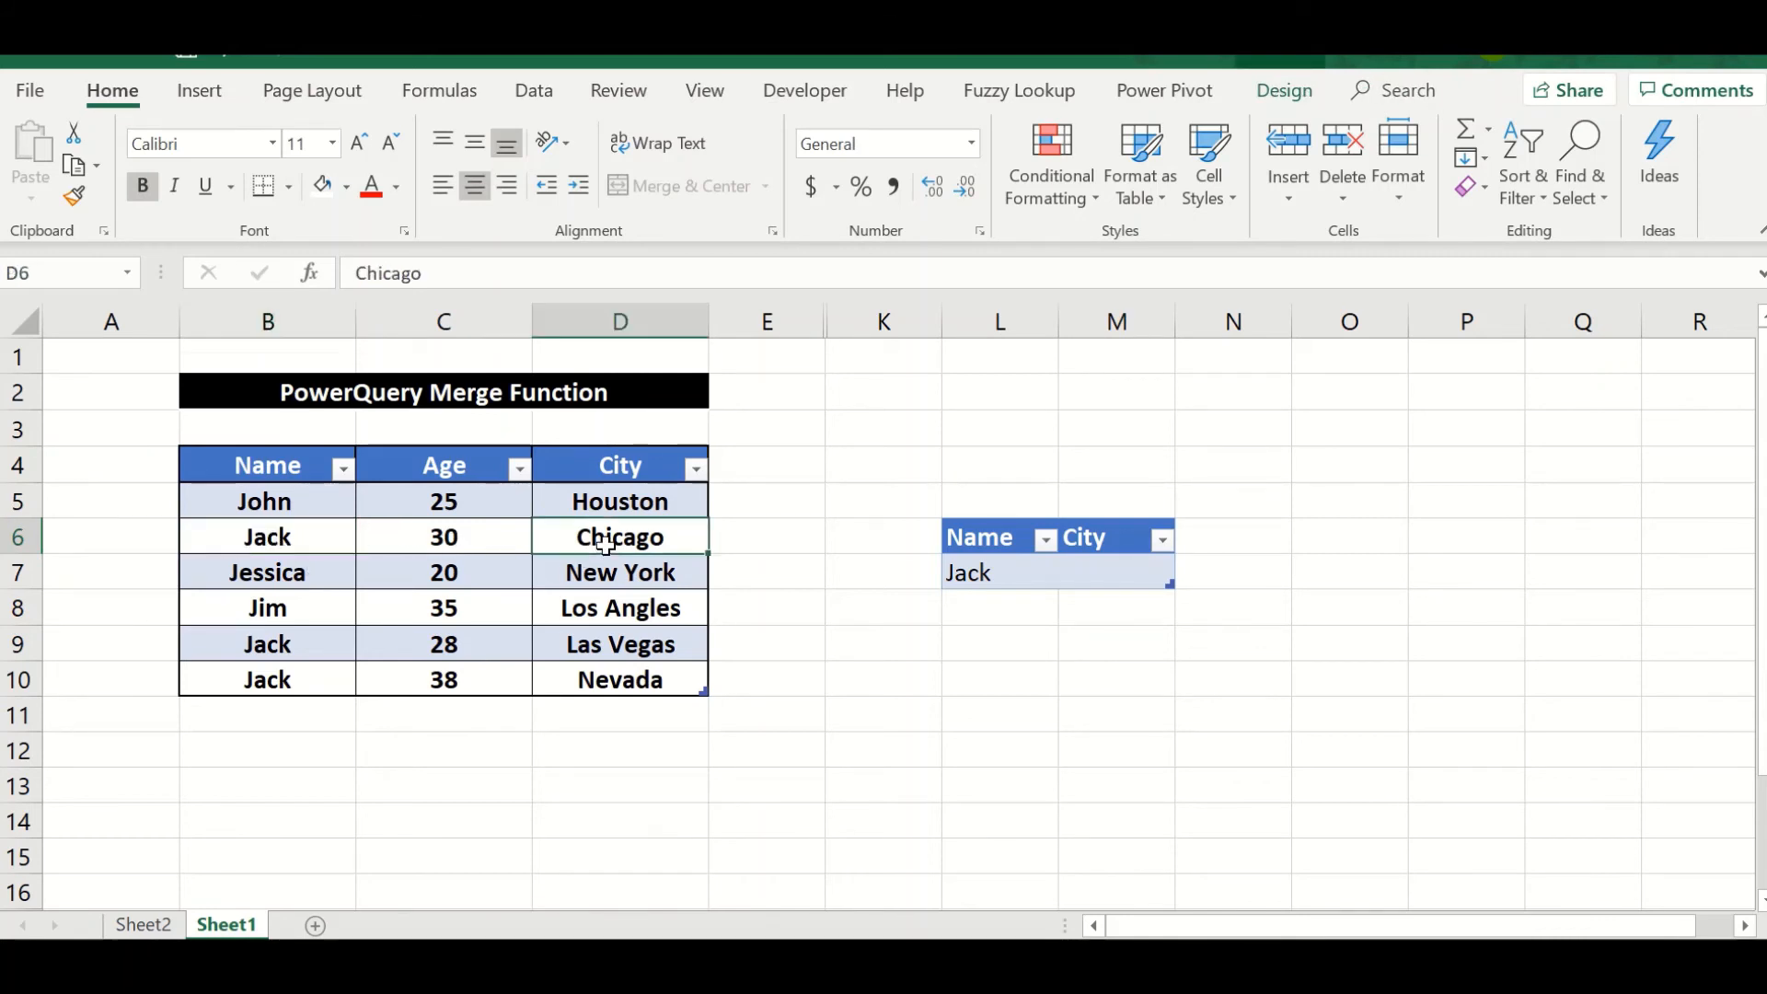
click(463, 539)
click(314, 644)
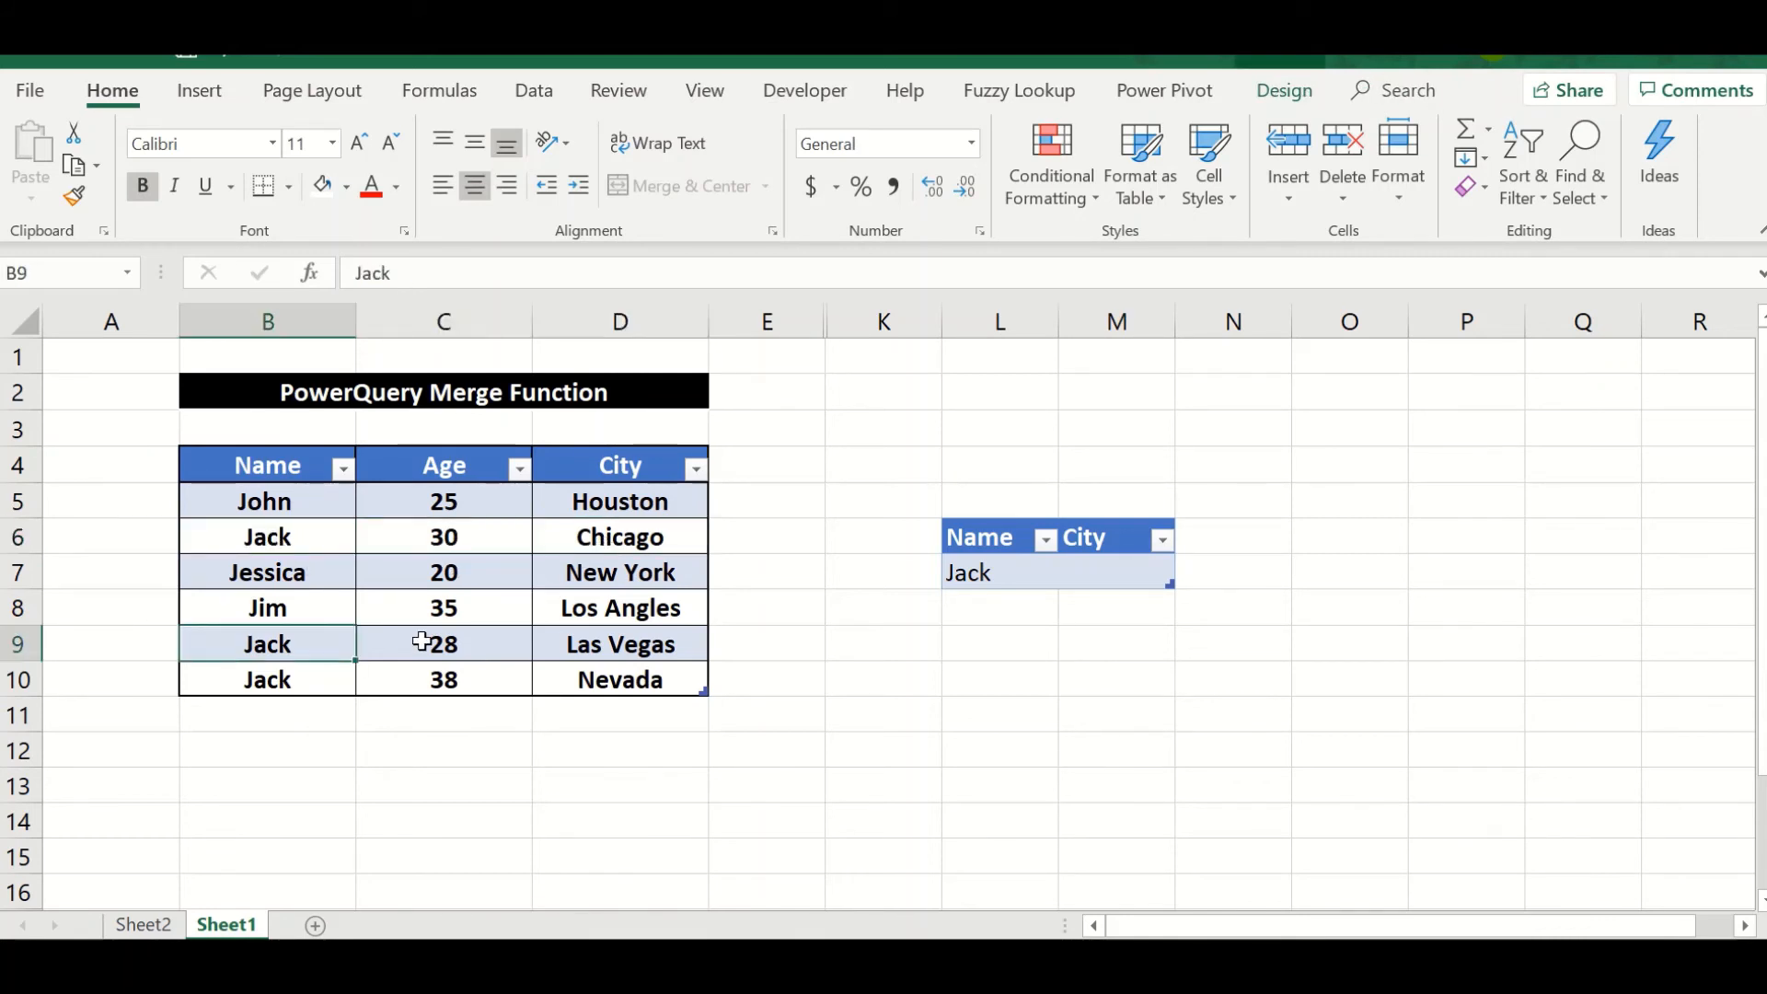
click(442, 644)
click(608, 651)
click(291, 679)
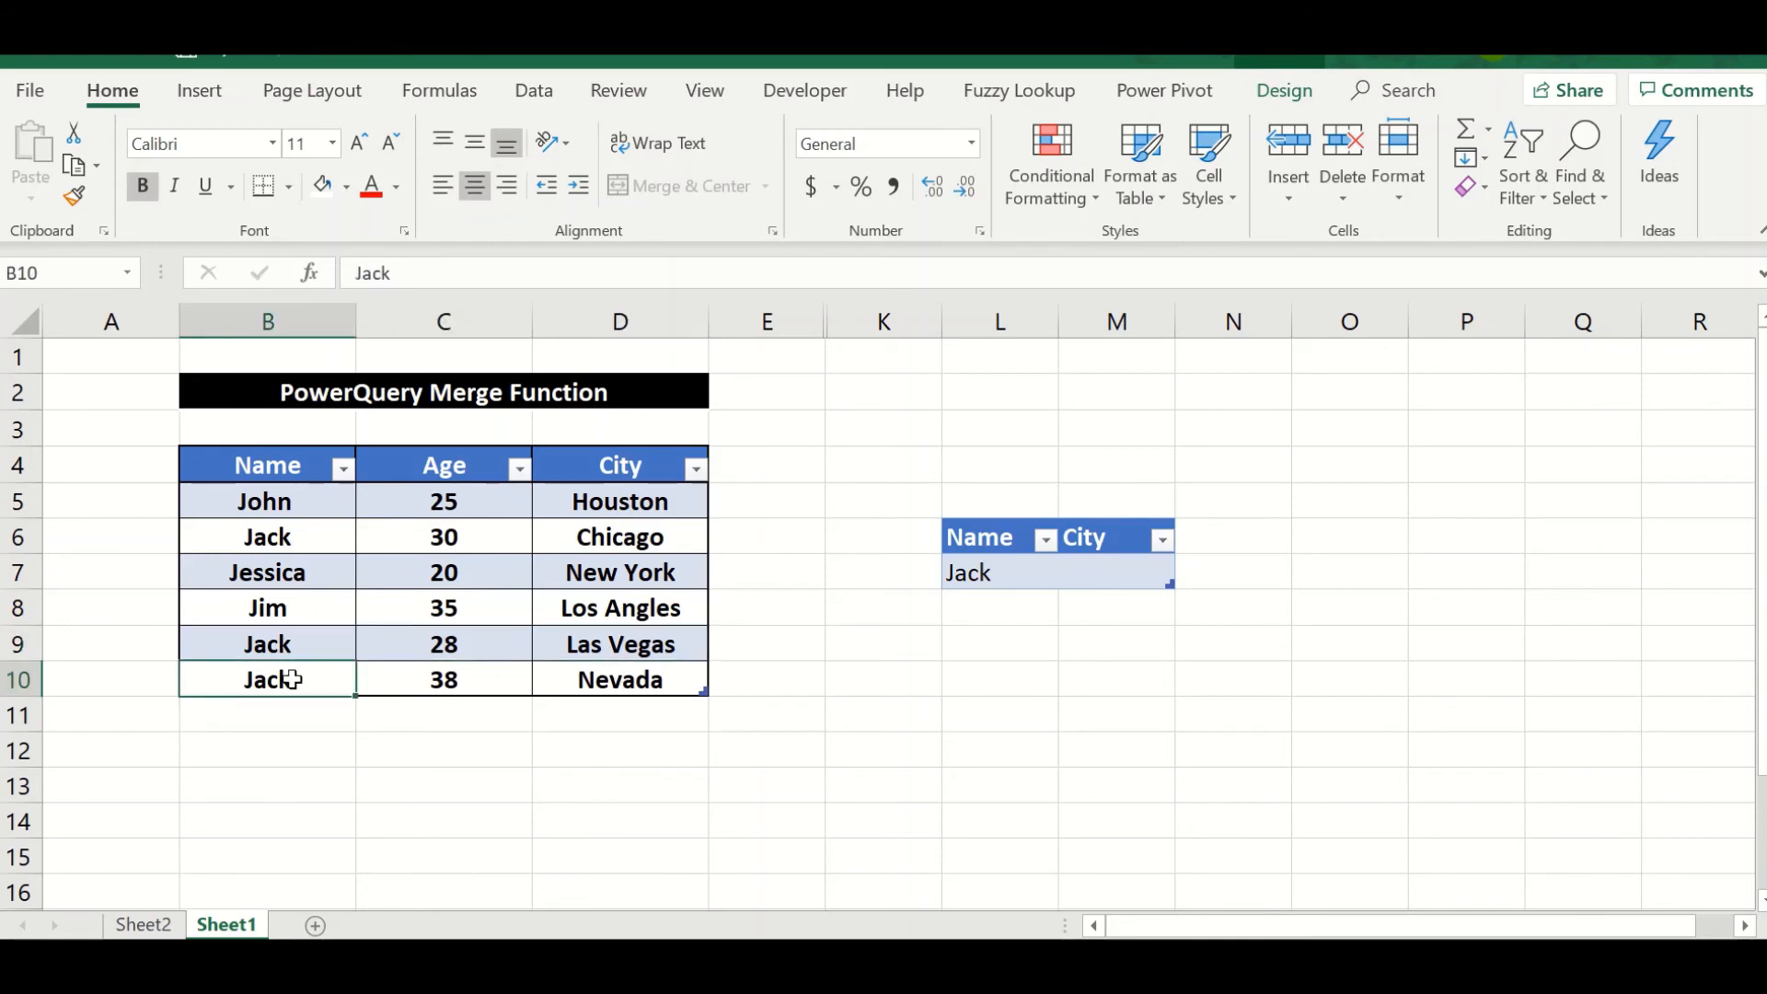
click(404, 682)
click(567, 689)
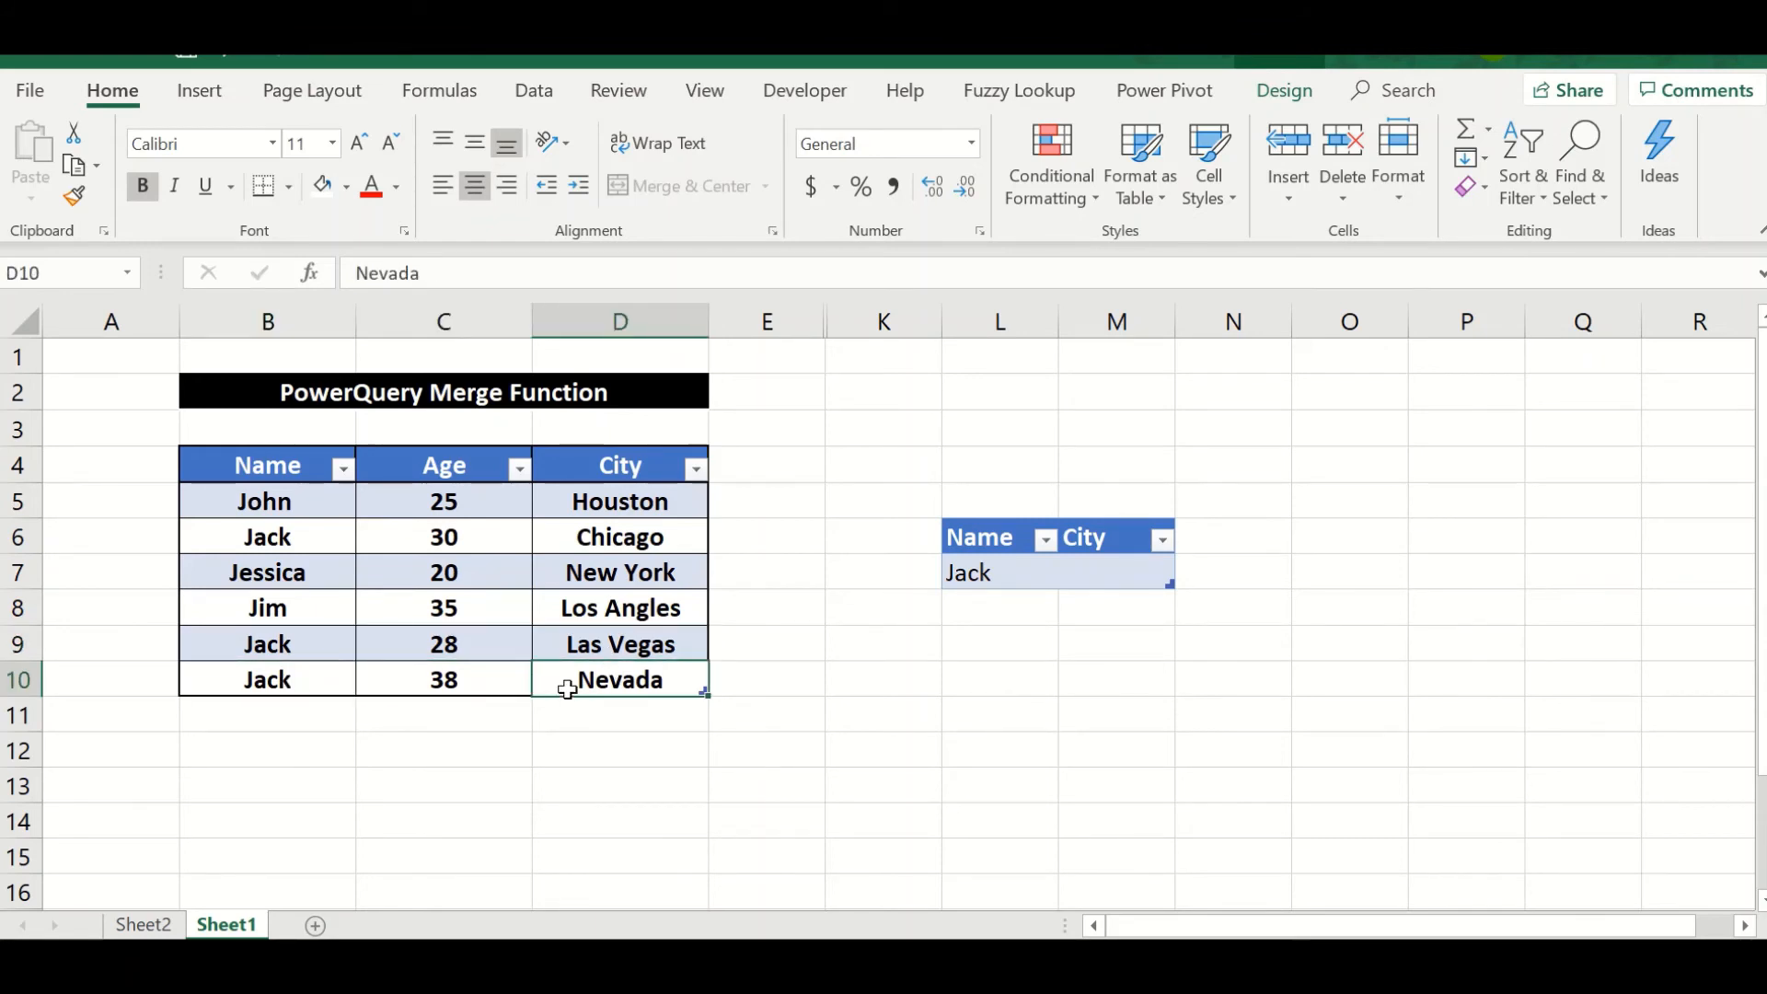
Step: Enter Chicago as the City in cell M7 of the two-column lookup table
click(1117, 571)
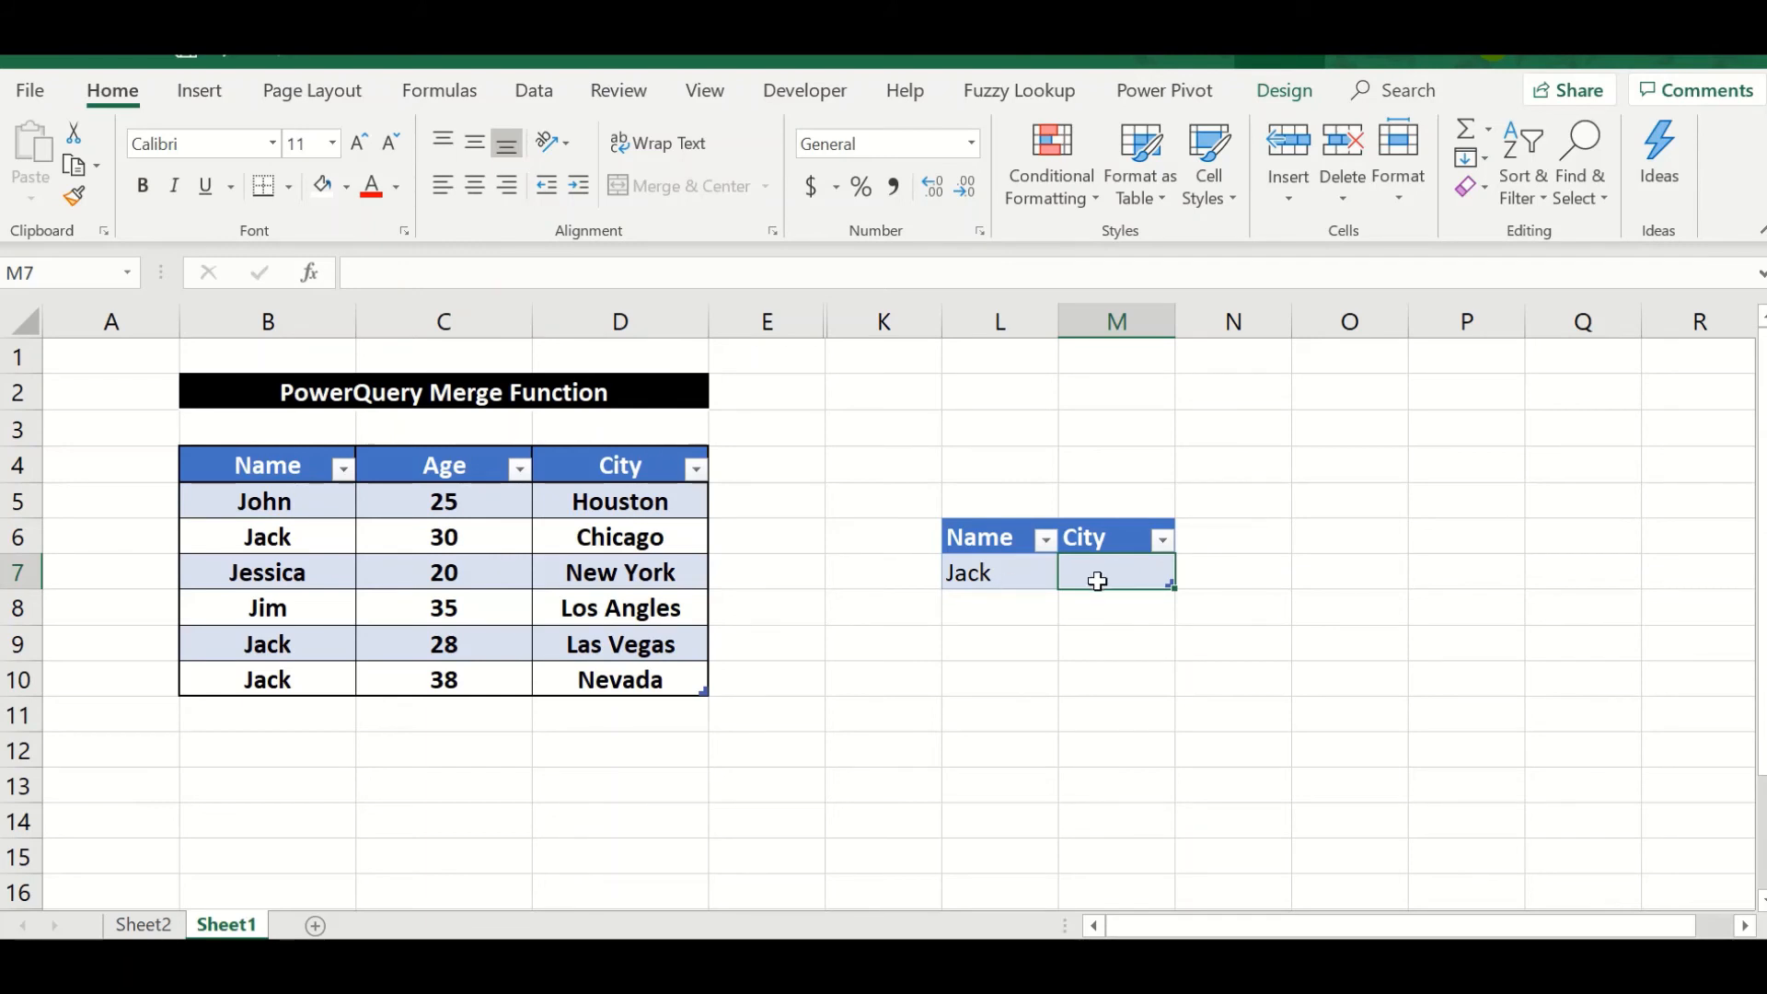
text(Chicago)
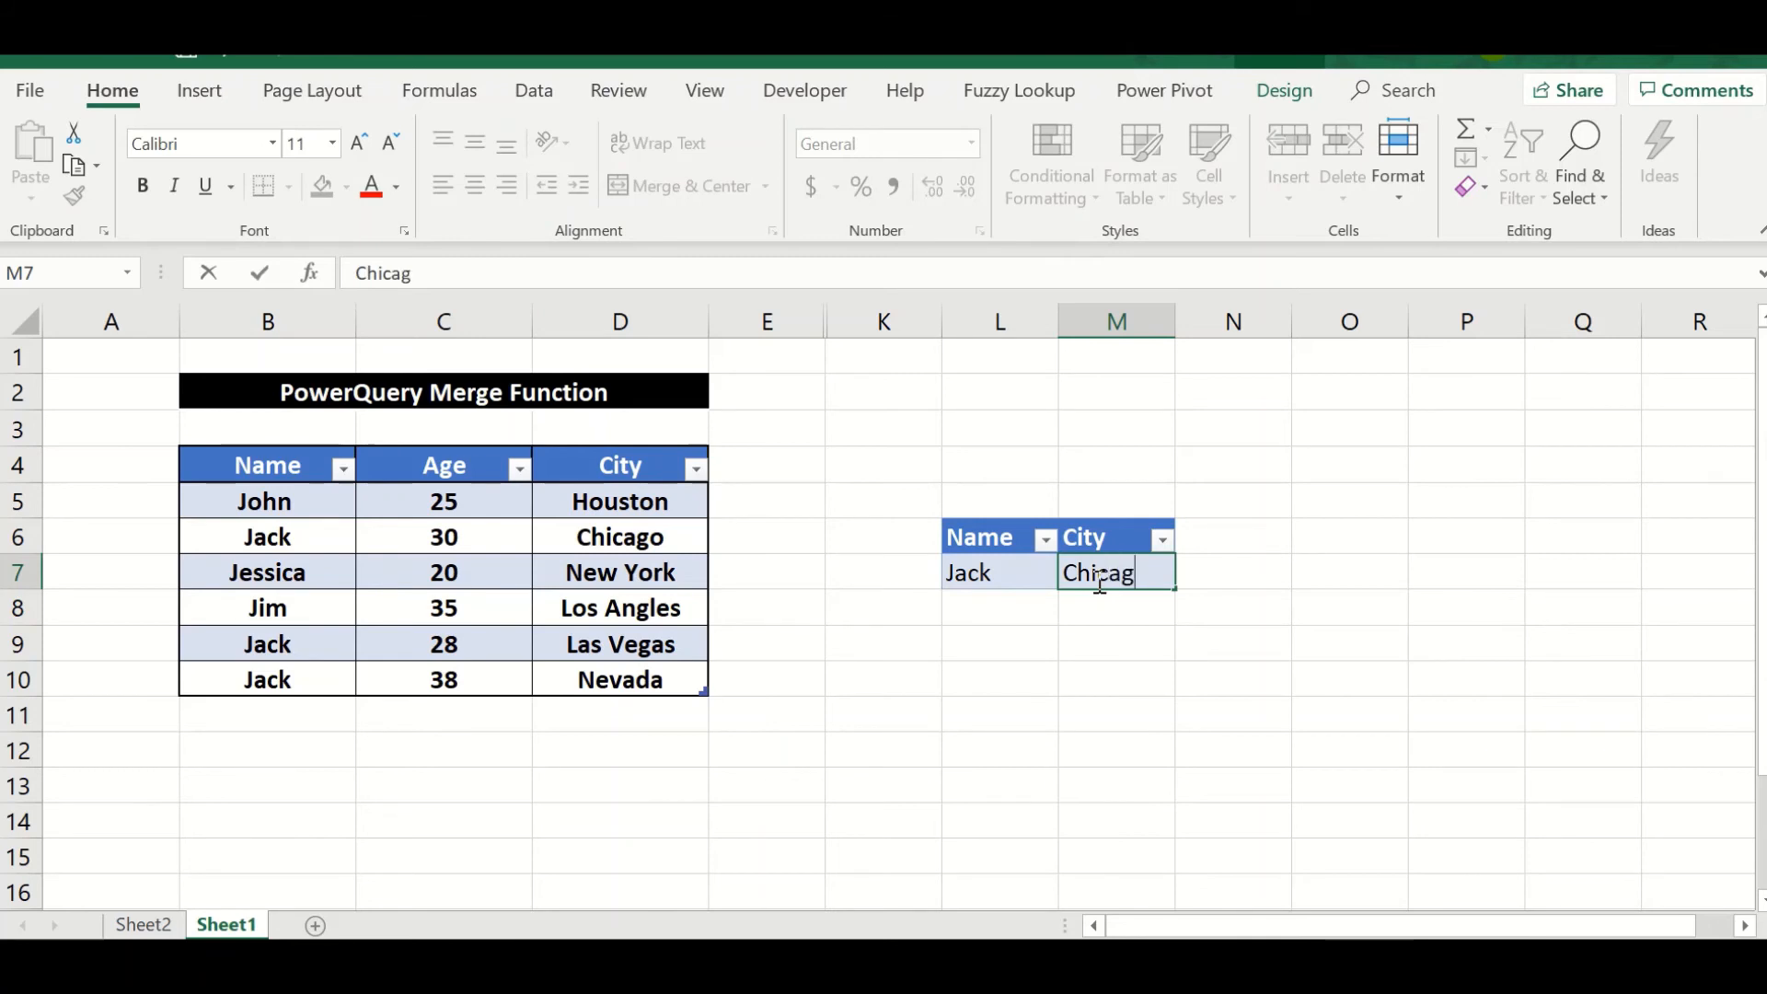
key(Tab)
key(Tab)
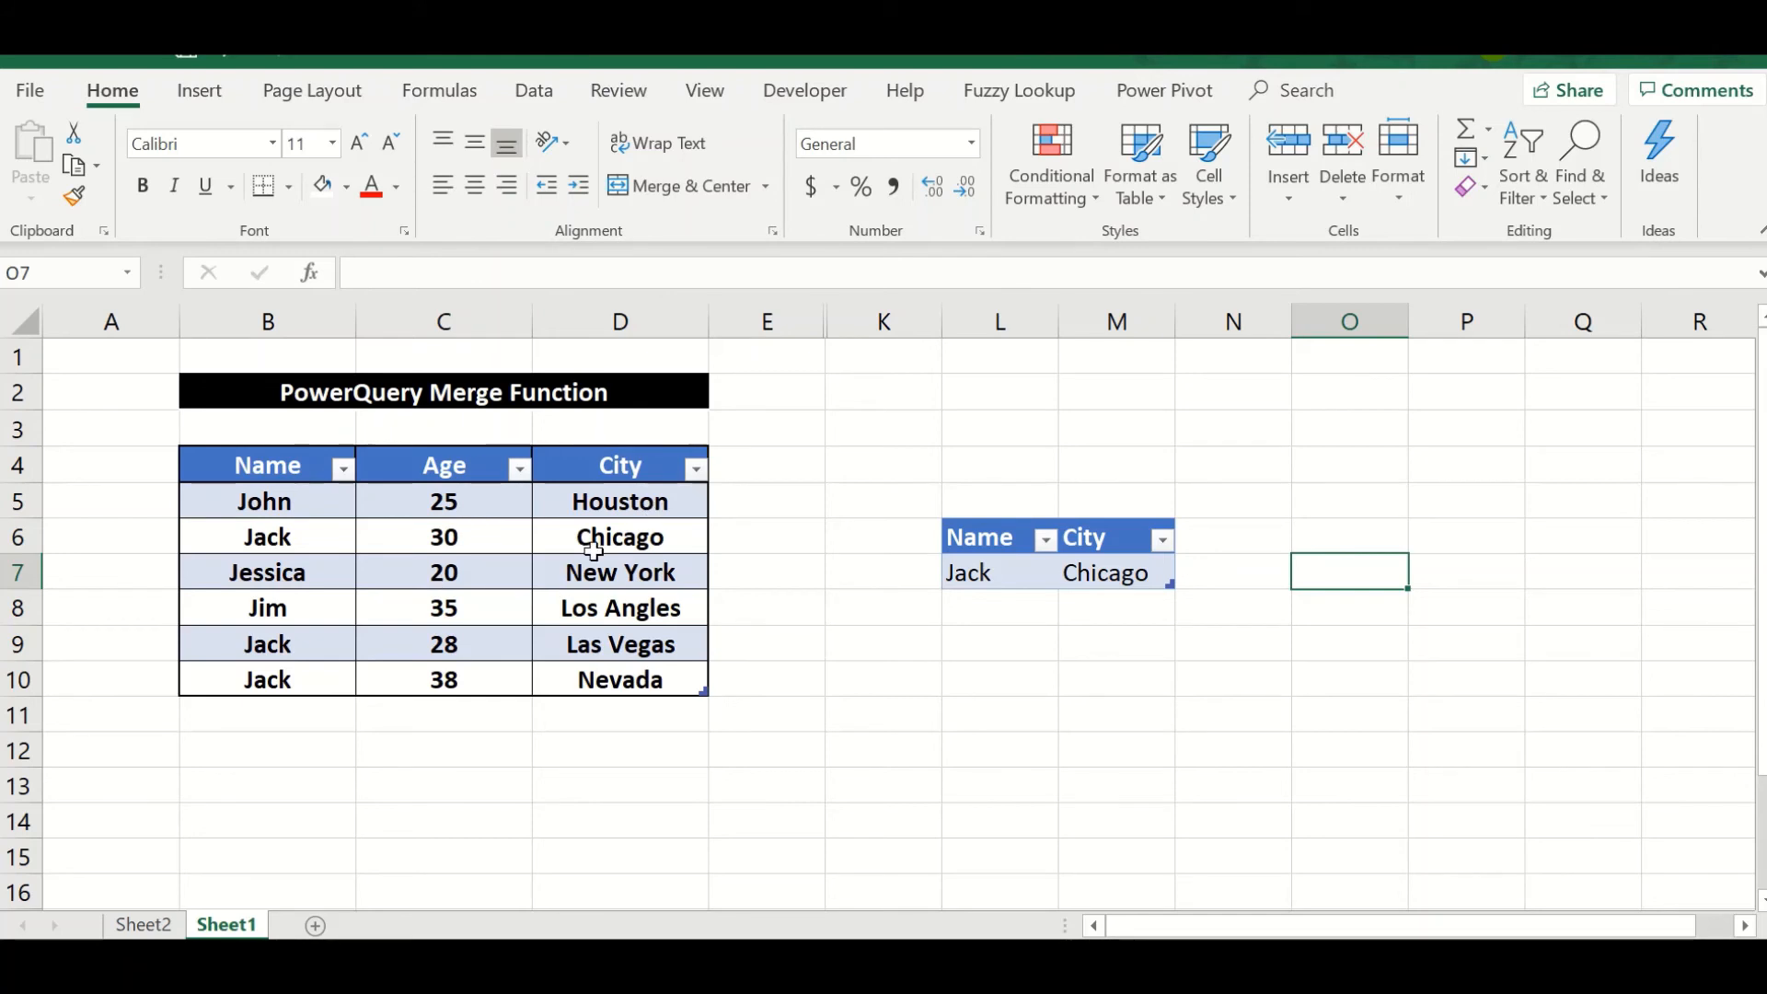
Step: Rename the Name and City lookup table at L6:M7 as Solution3
click(1027, 577)
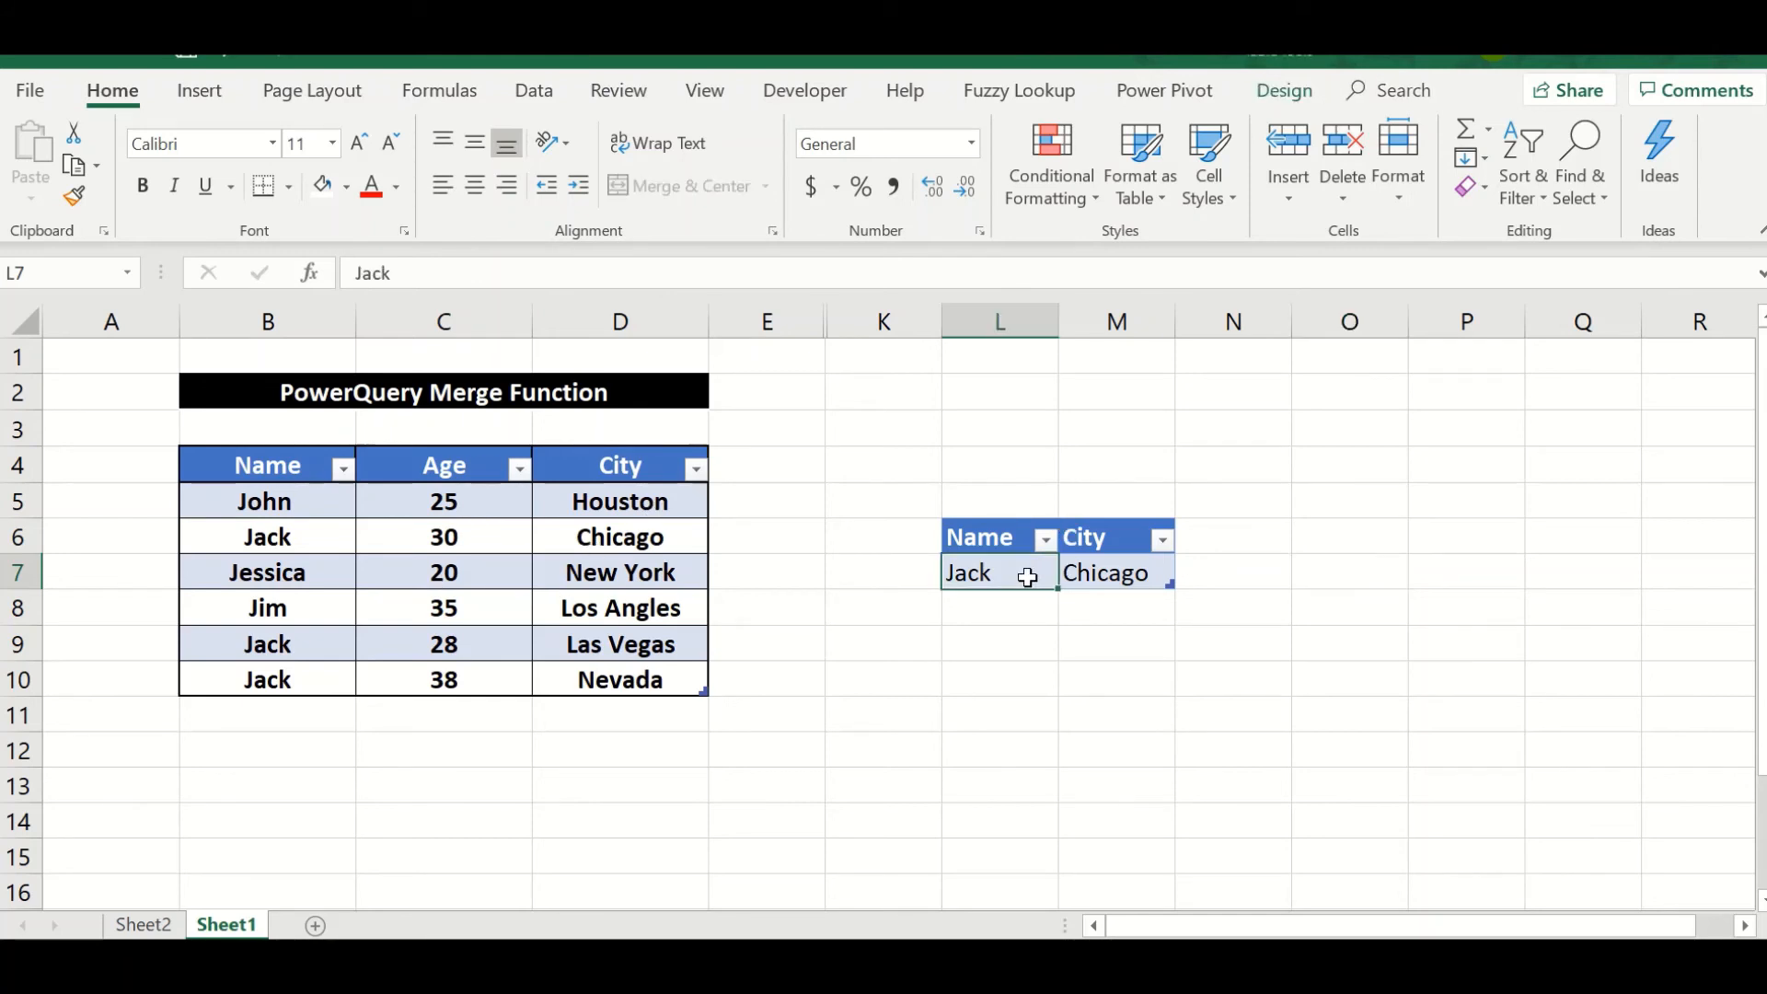
click(1111, 578)
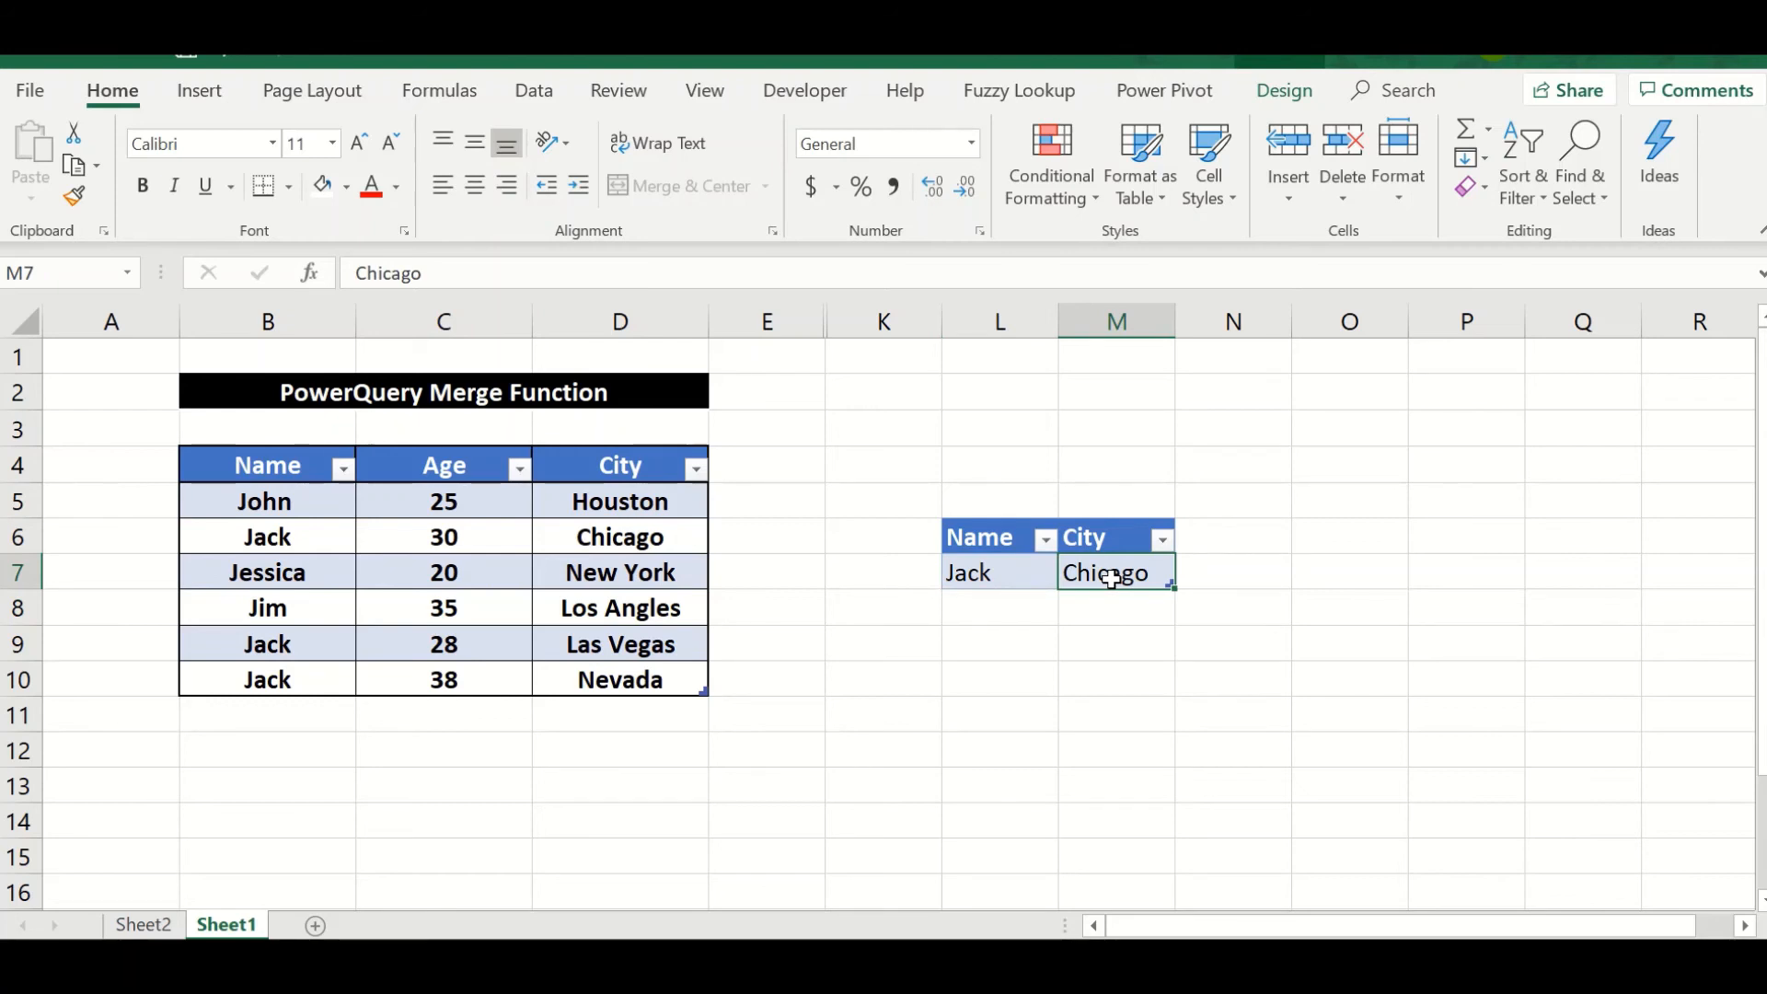
click(994, 541)
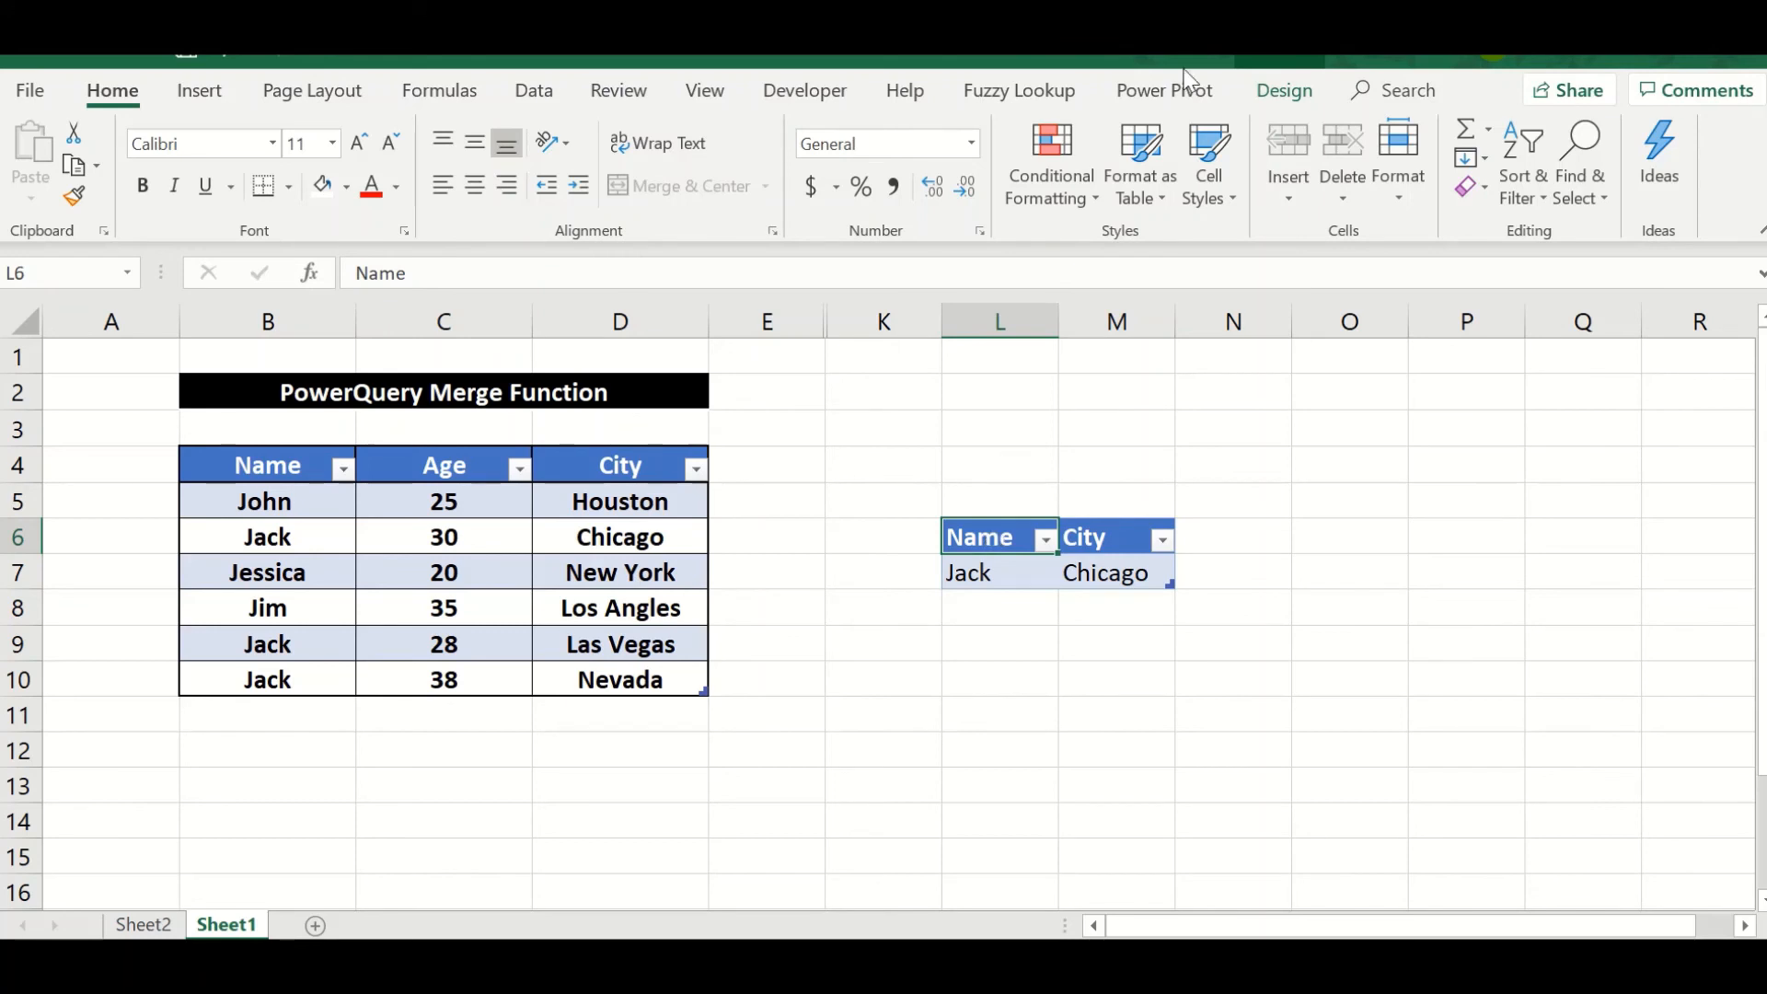
click(1283, 90)
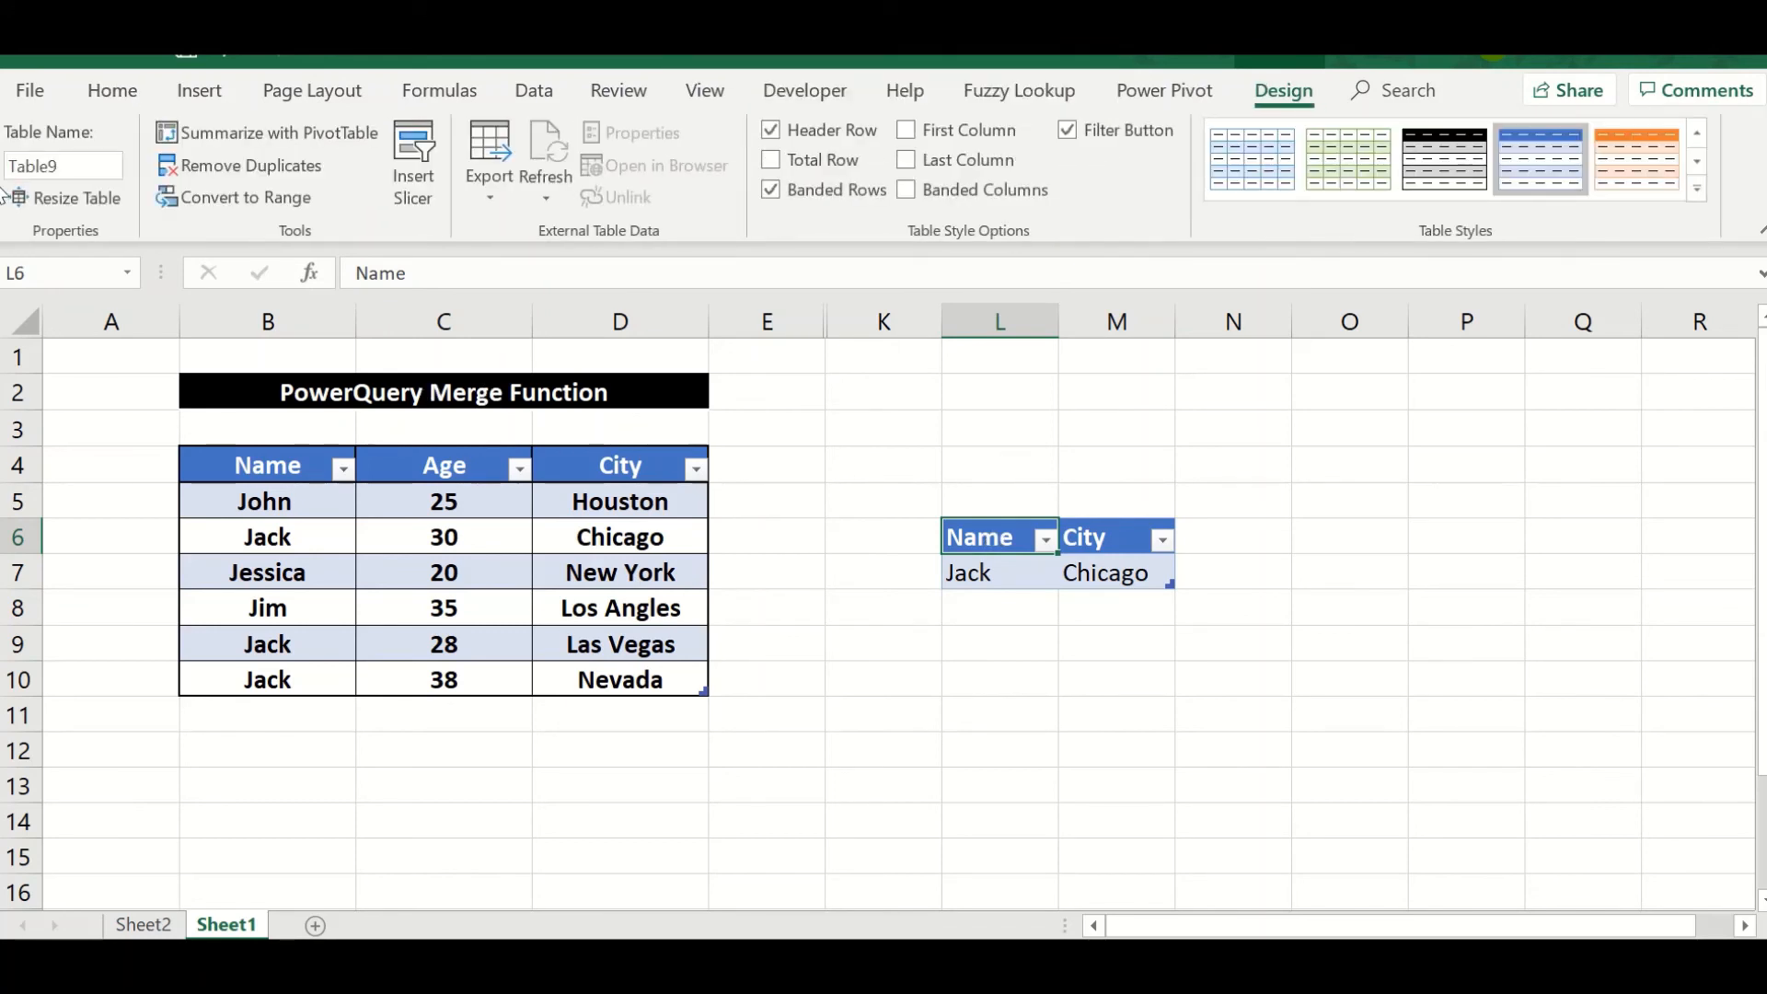
click(78, 172)
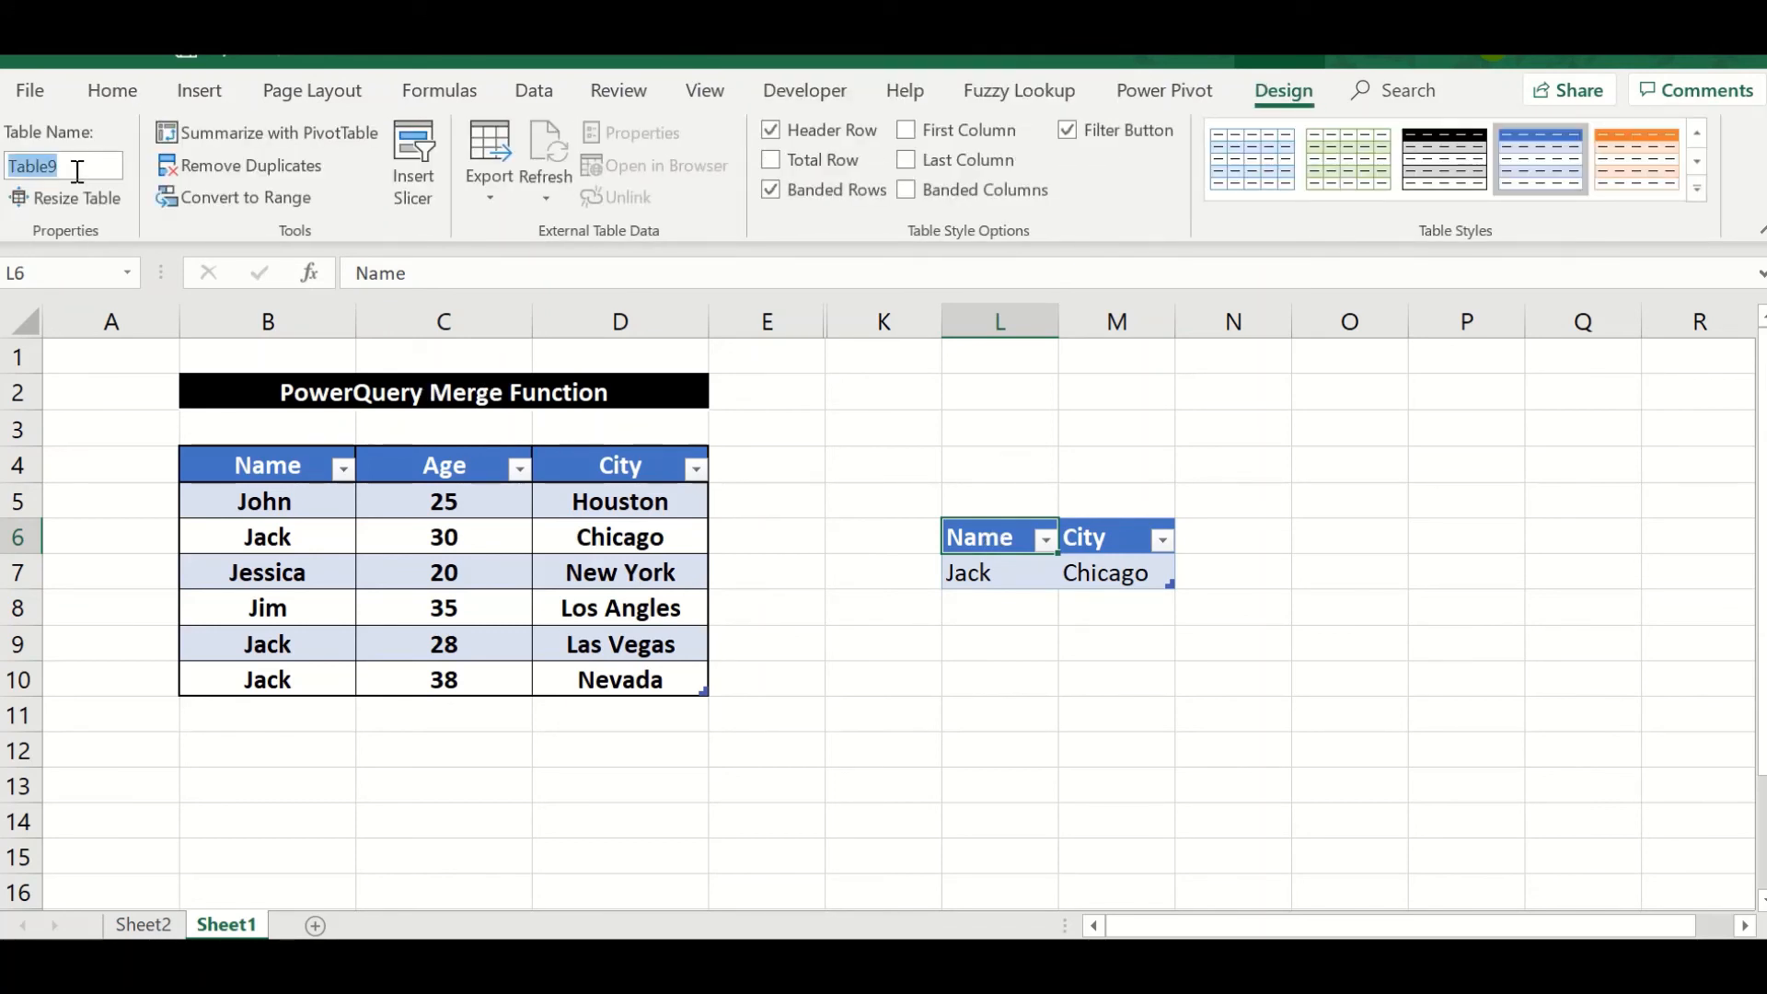
text(Solut)
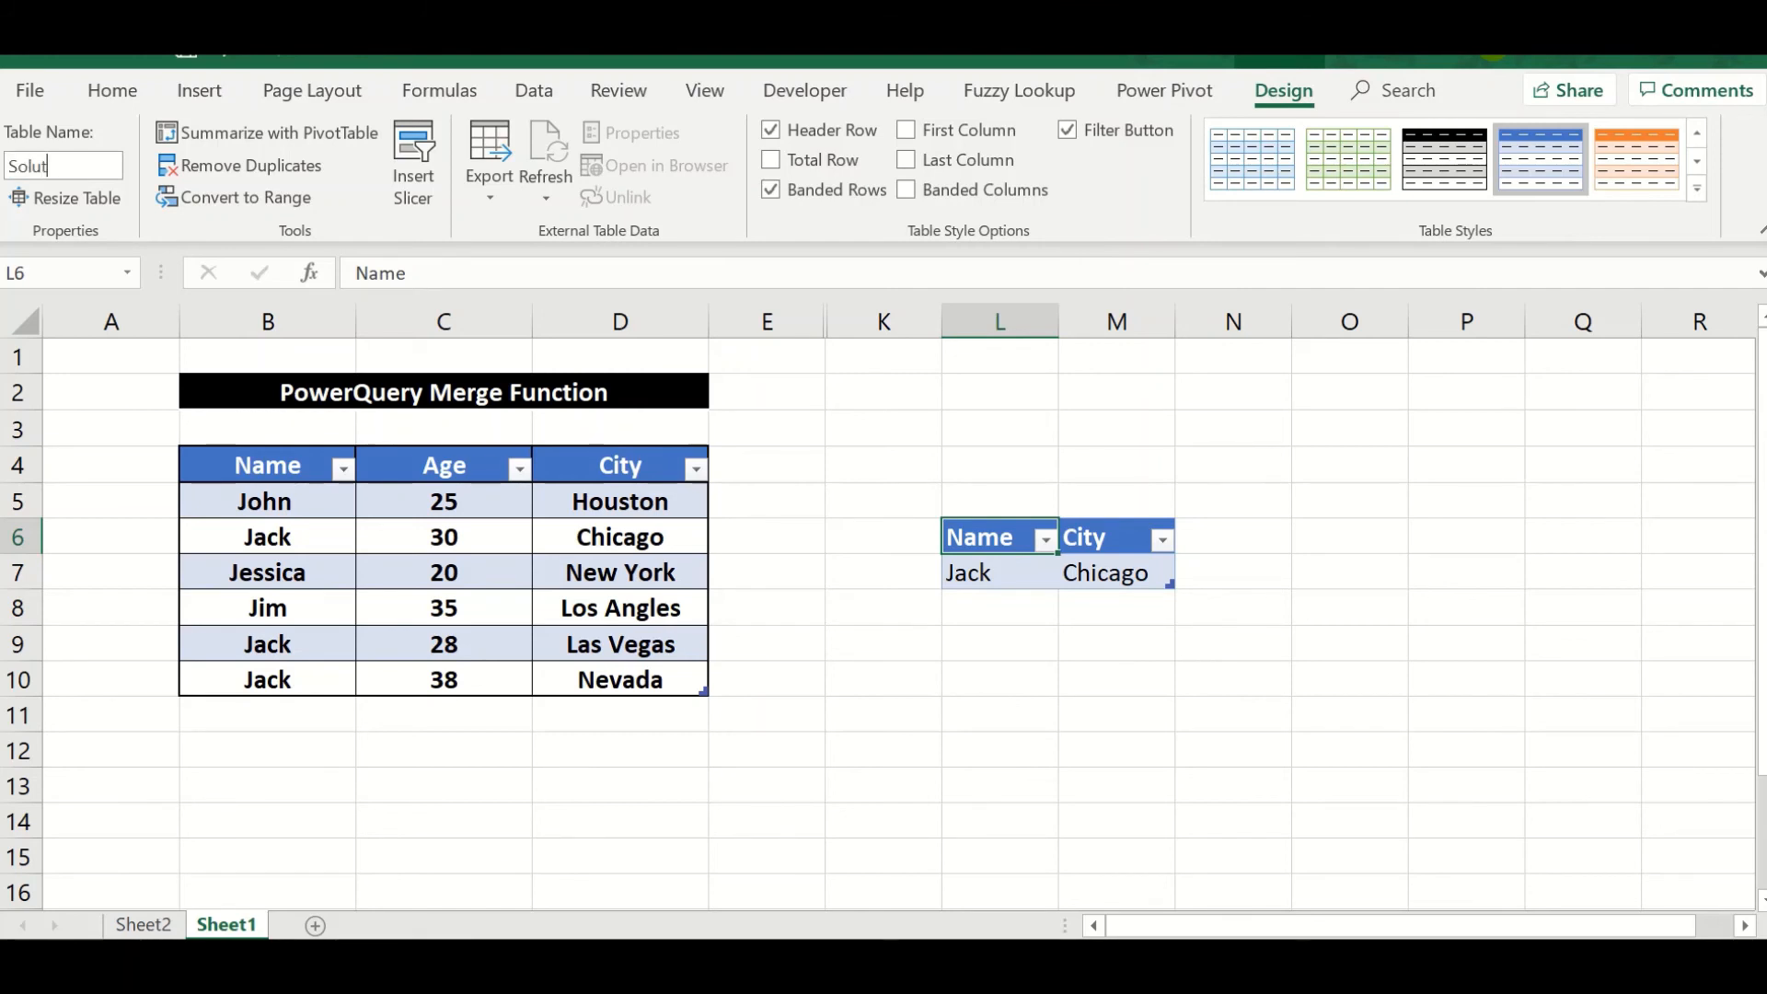
text(ion3)
click(816, 549)
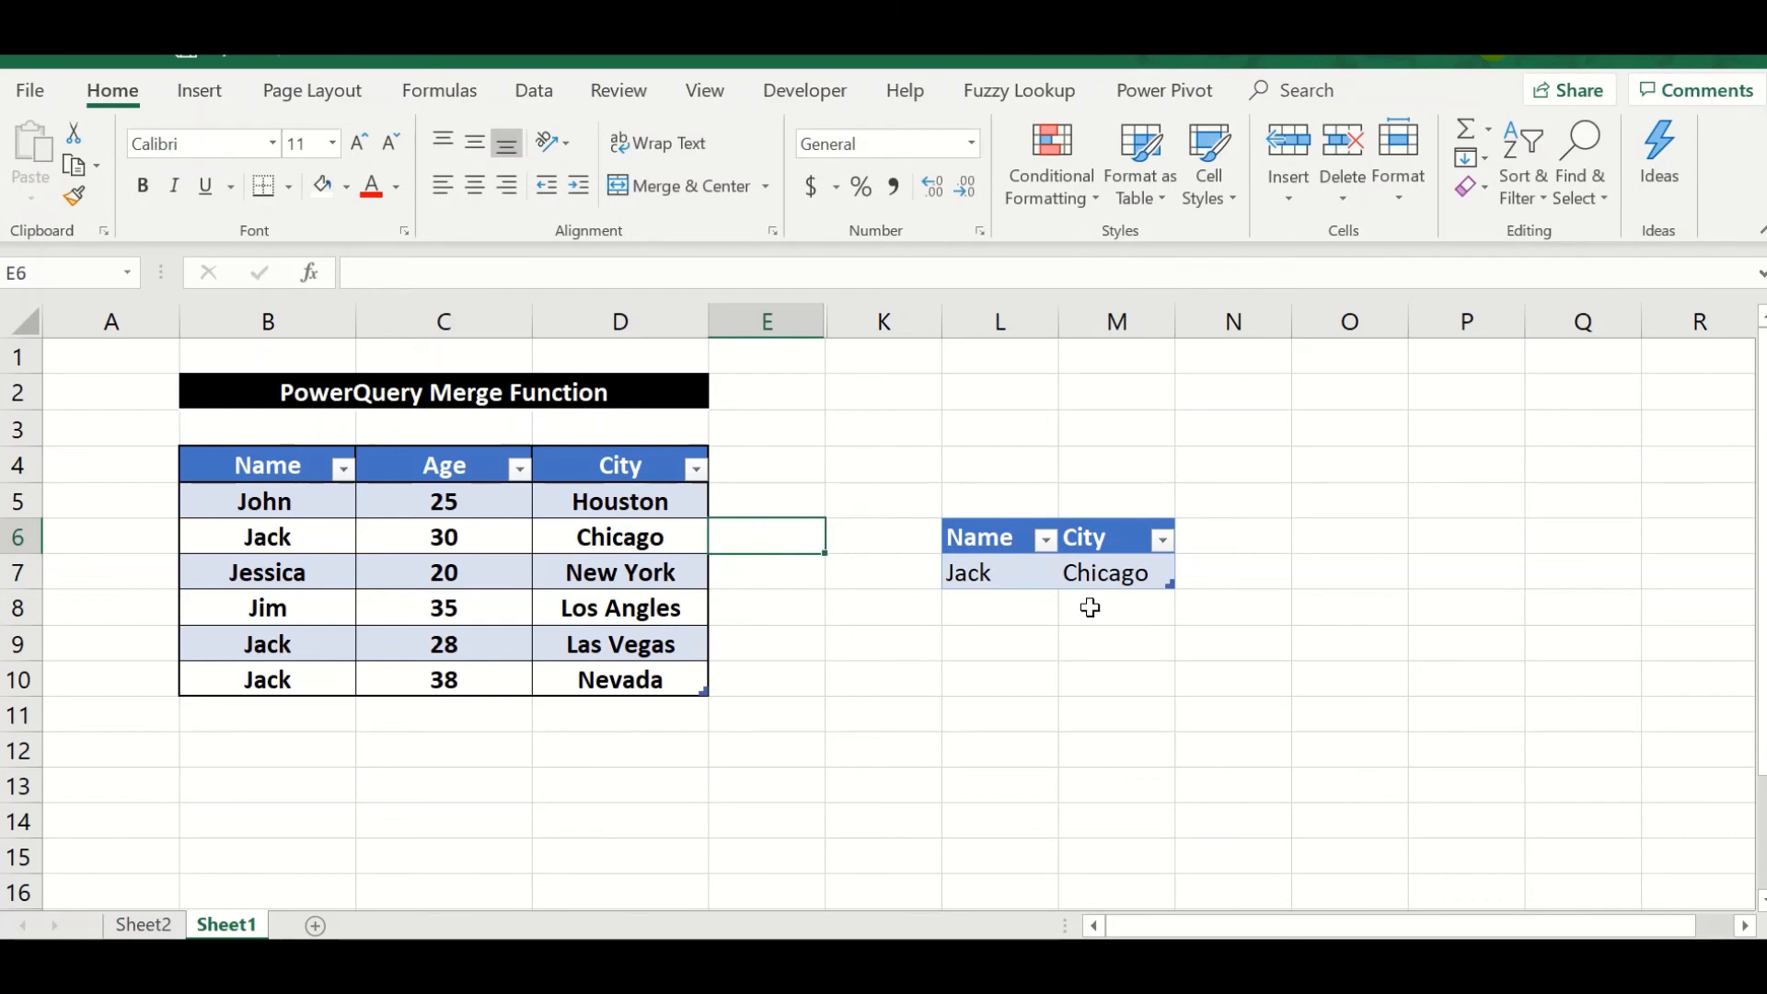
Step: Load the Solution3 table into the Power Query editor as a new query
click(1064, 564)
click(992, 544)
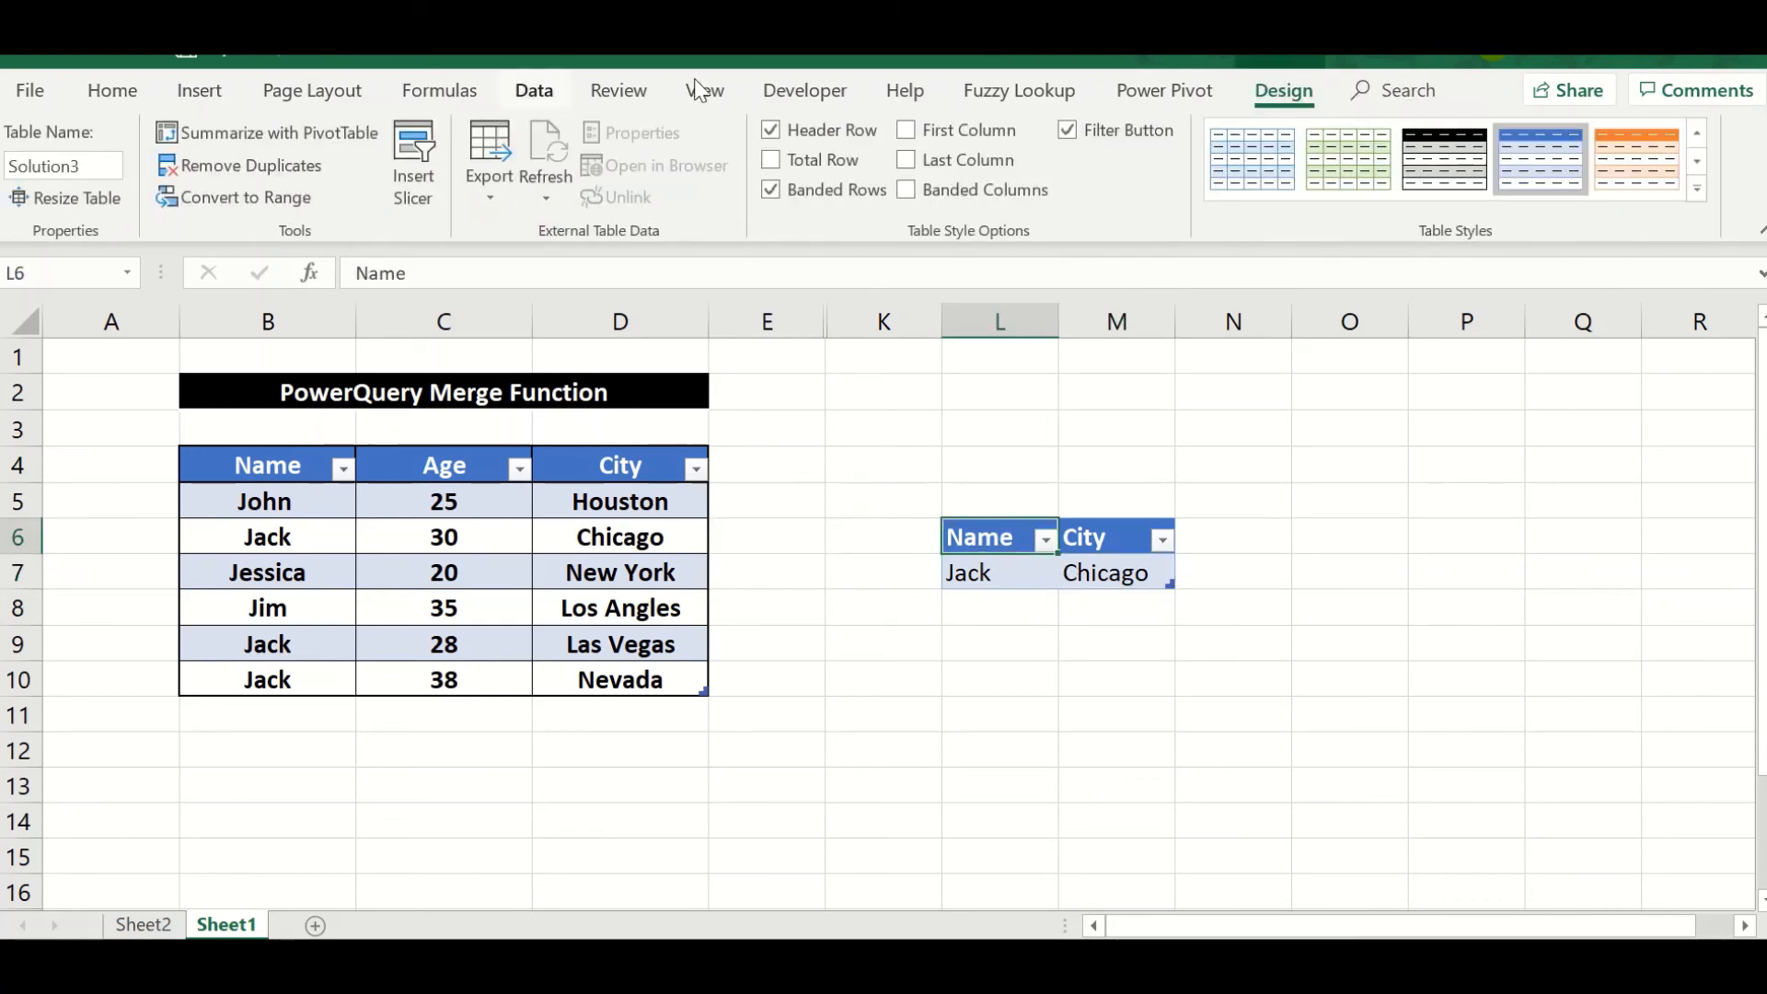
click(534, 90)
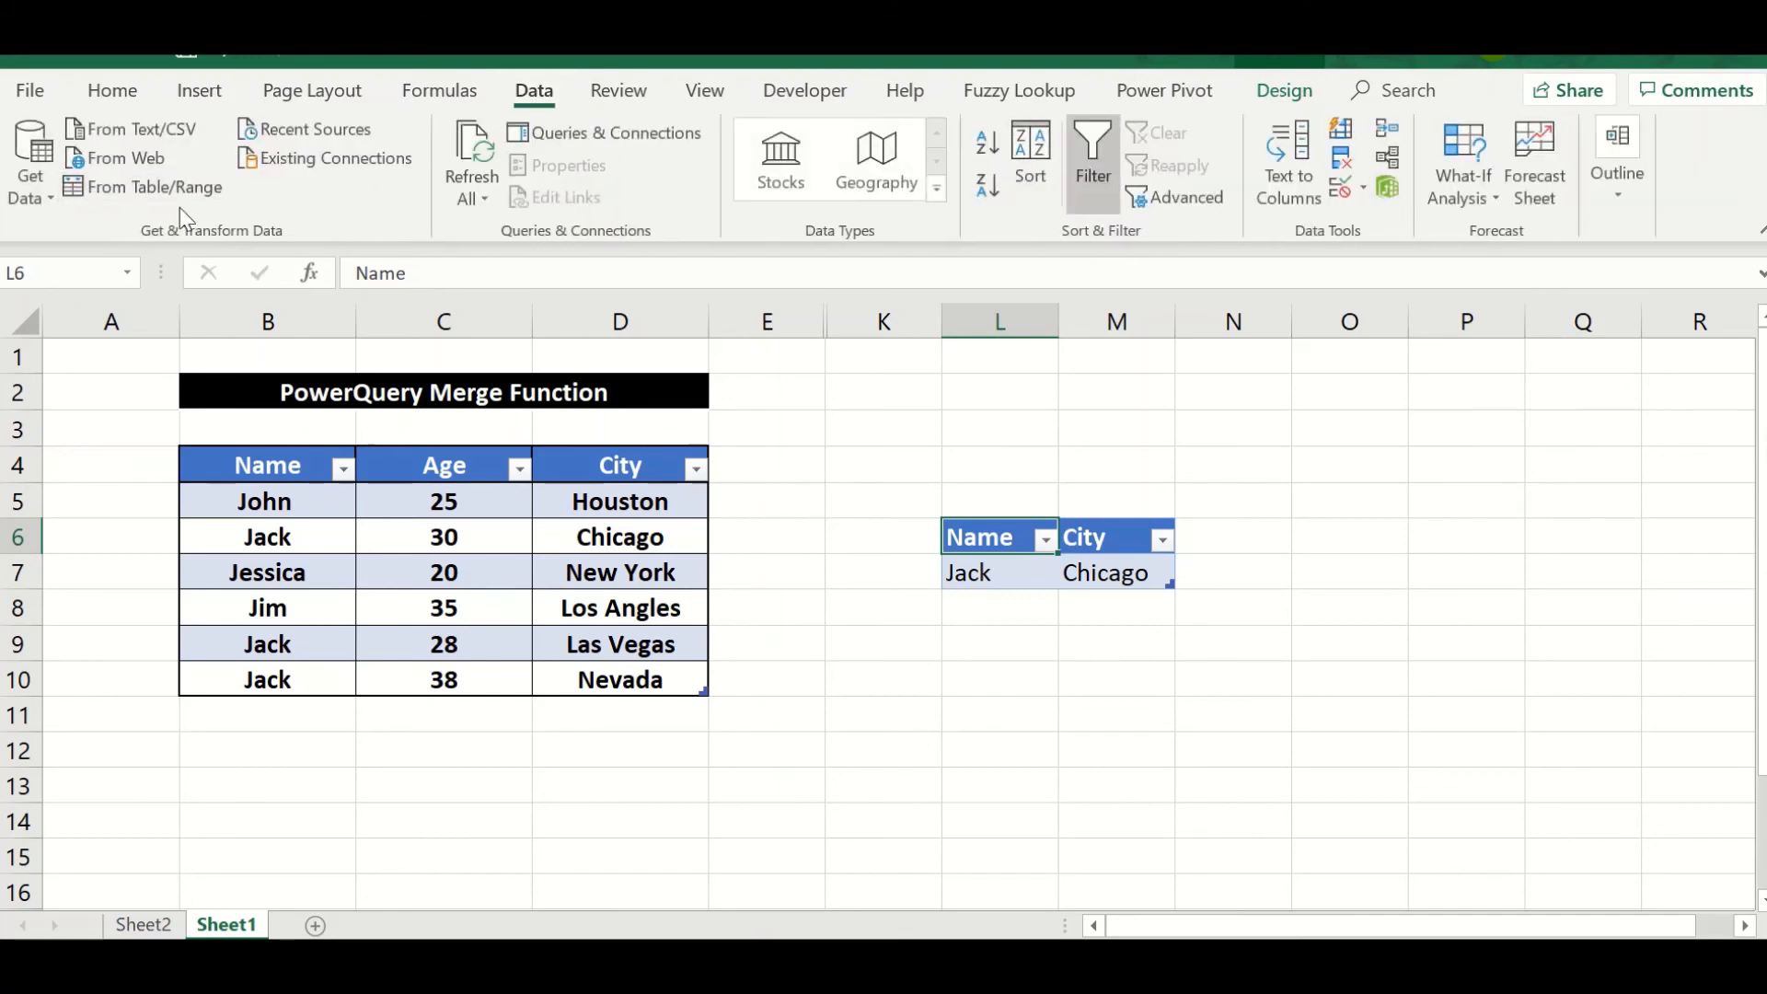
click(131, 195)
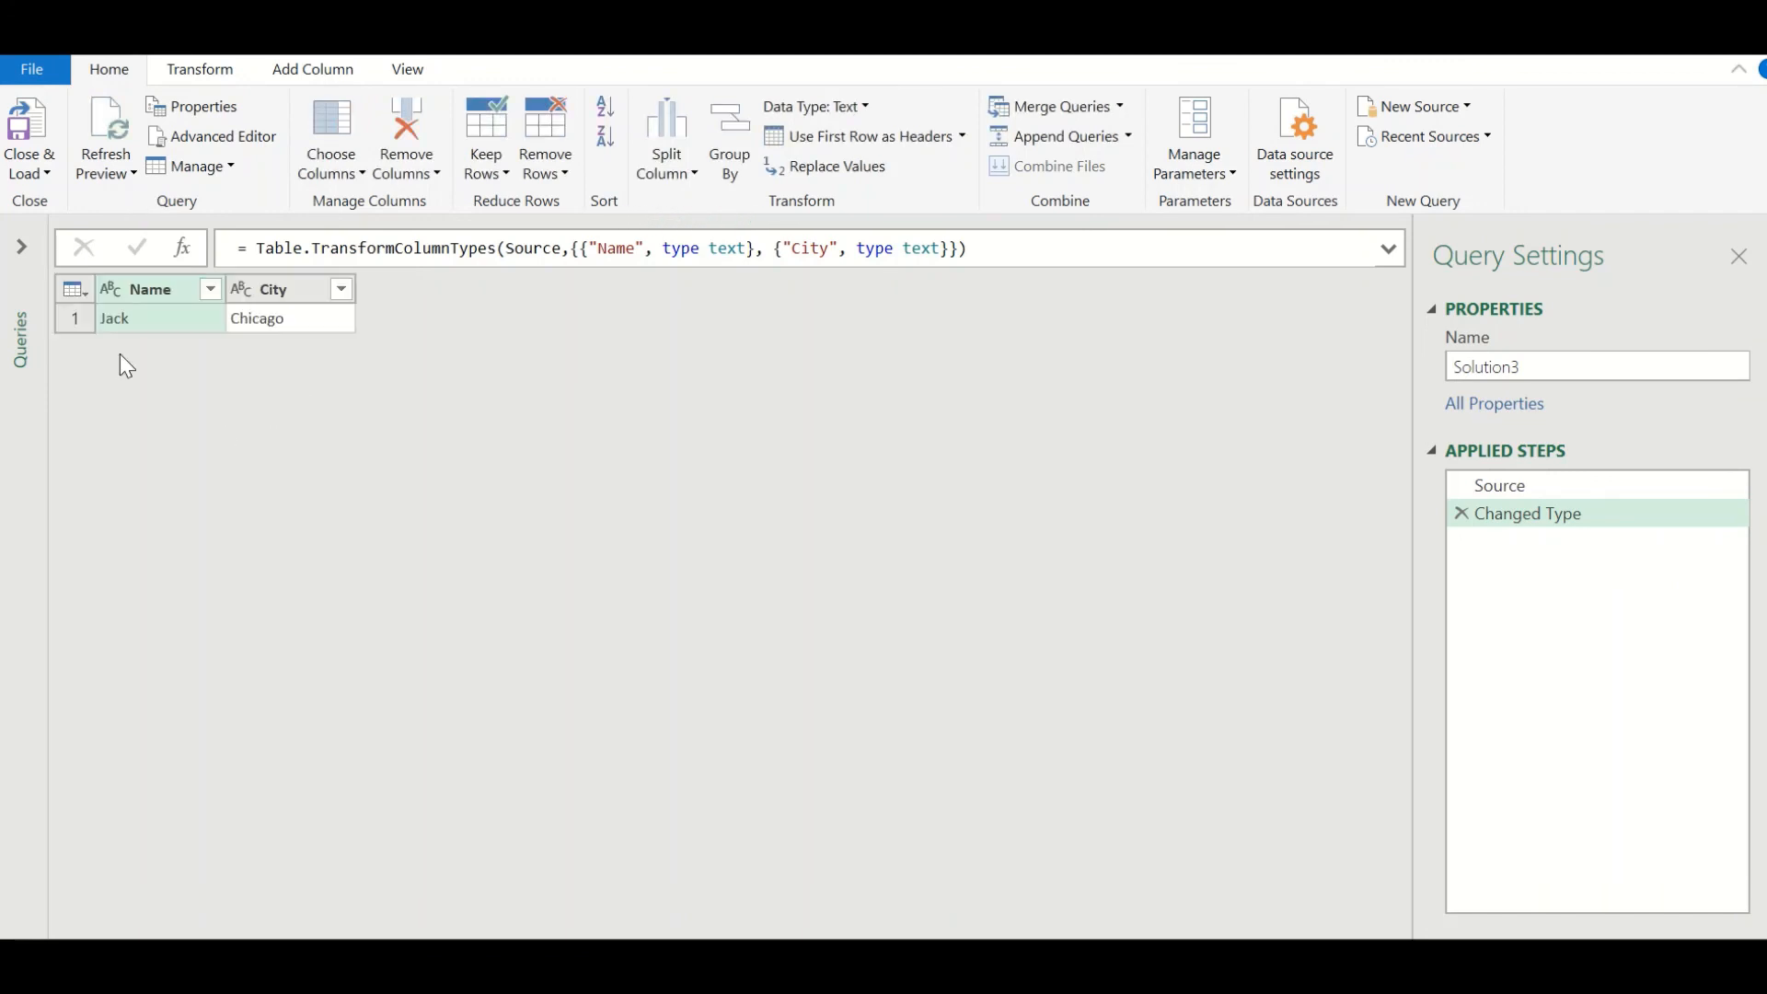
Step: Start merging the Solution3 query with Data_Table as the second table
click(1119, 108)
click(1096, 139)
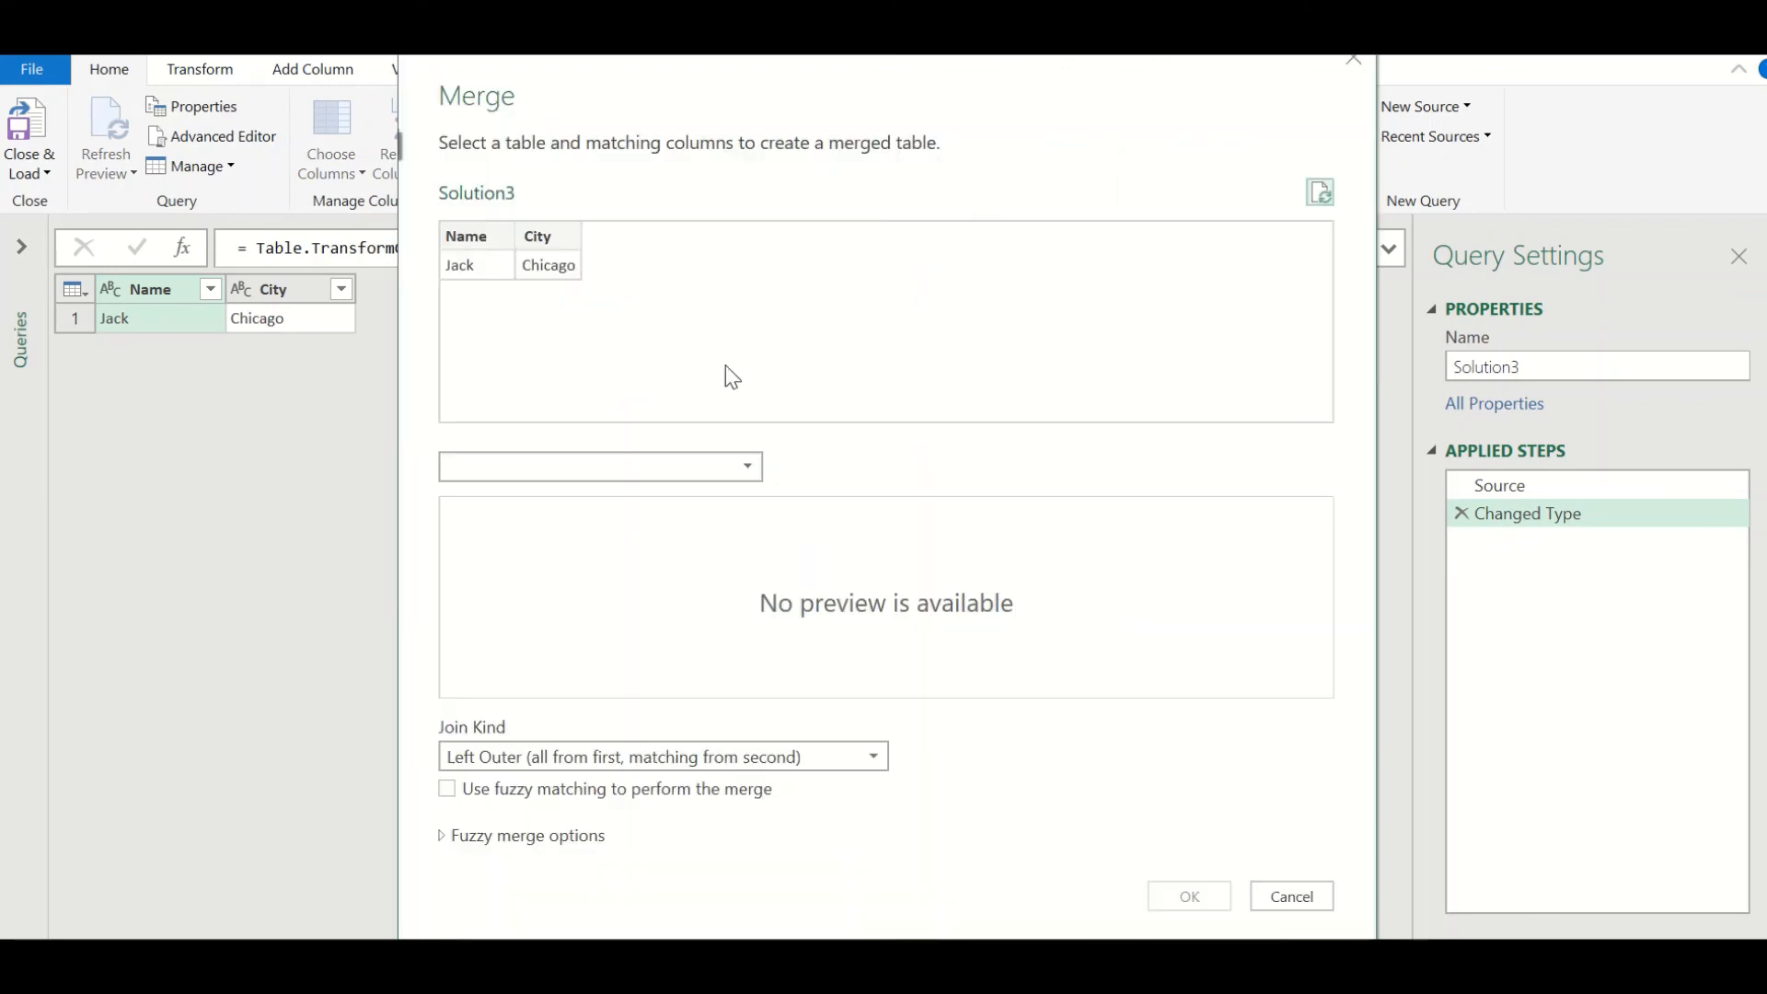
click(699, 470)
click(649, 503)
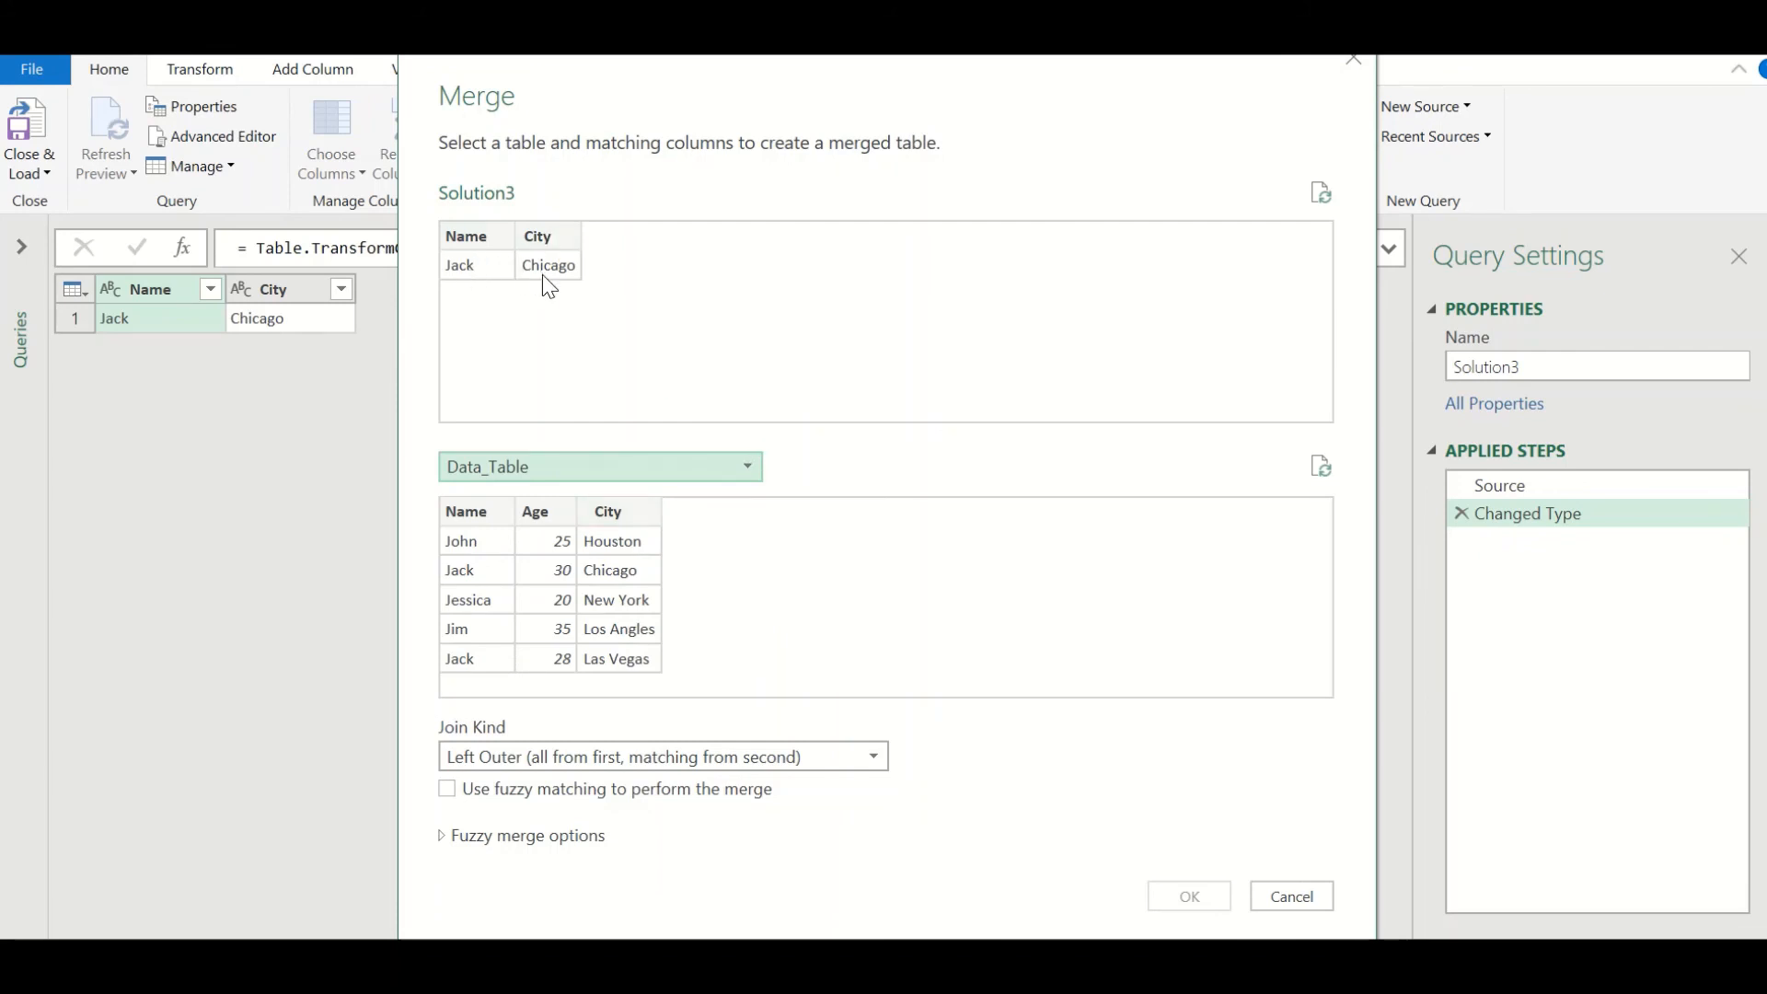
Step: Match both tables on Name first and City second, and create the Left Outer merge
click(485, 236)
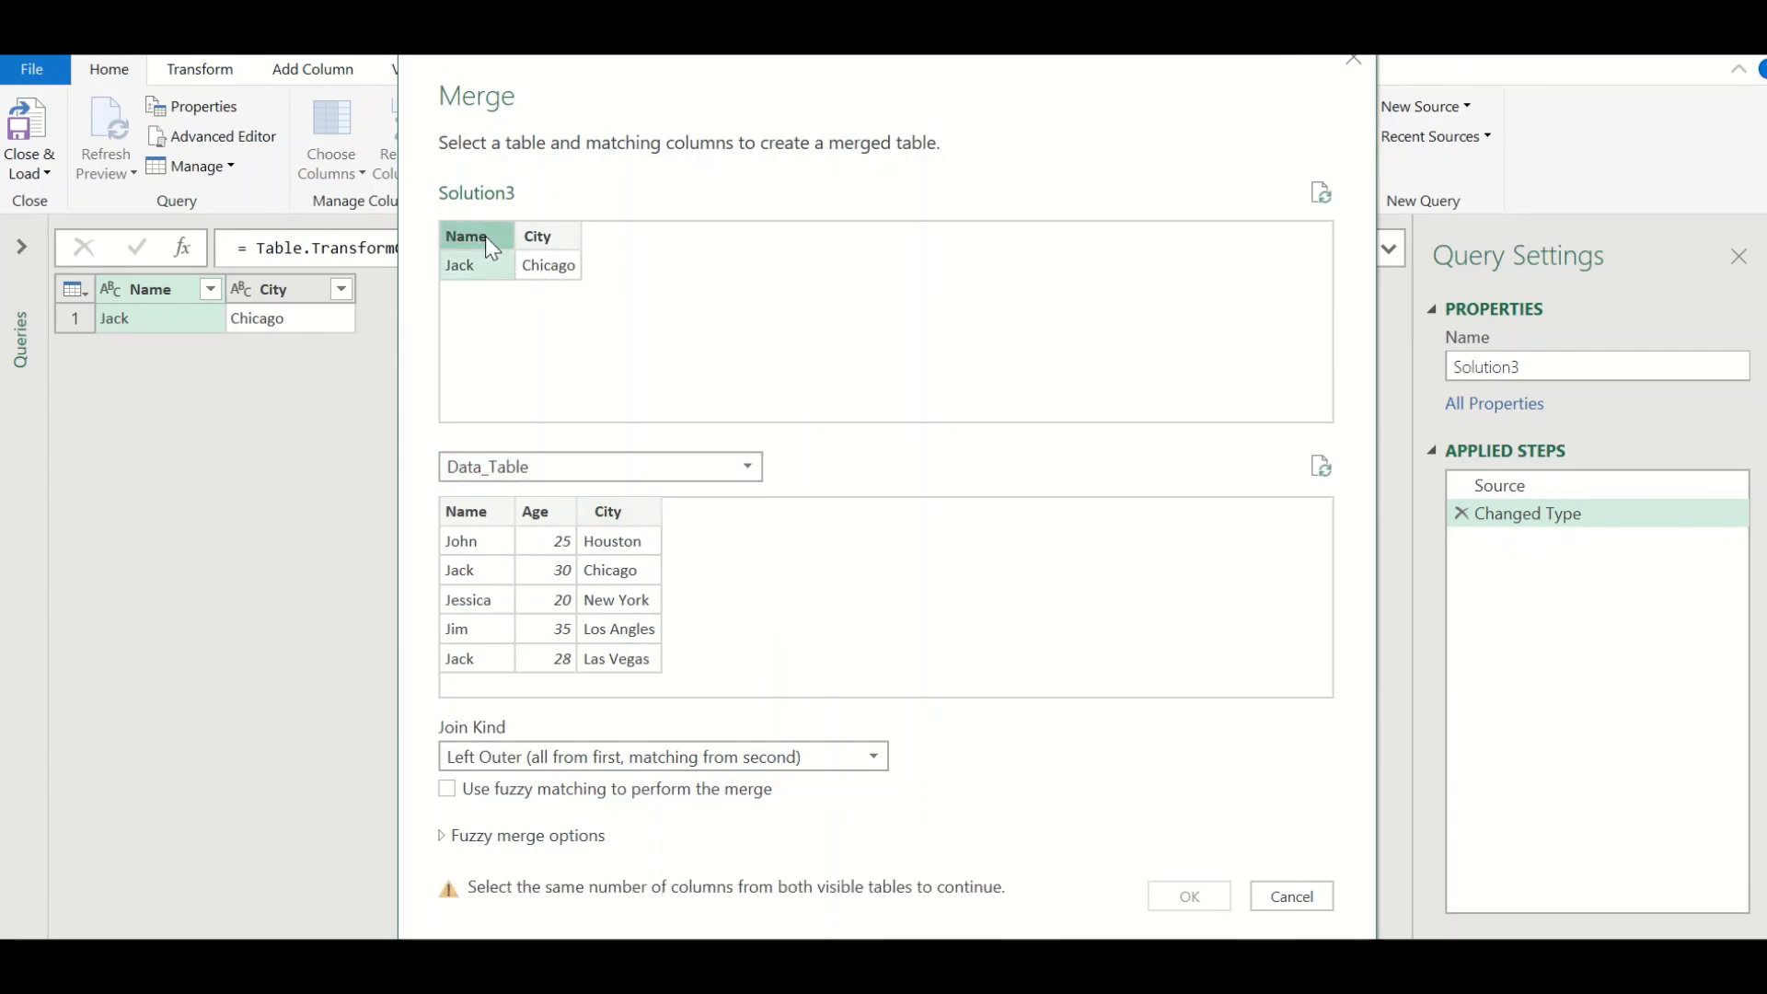
click(543, 237)
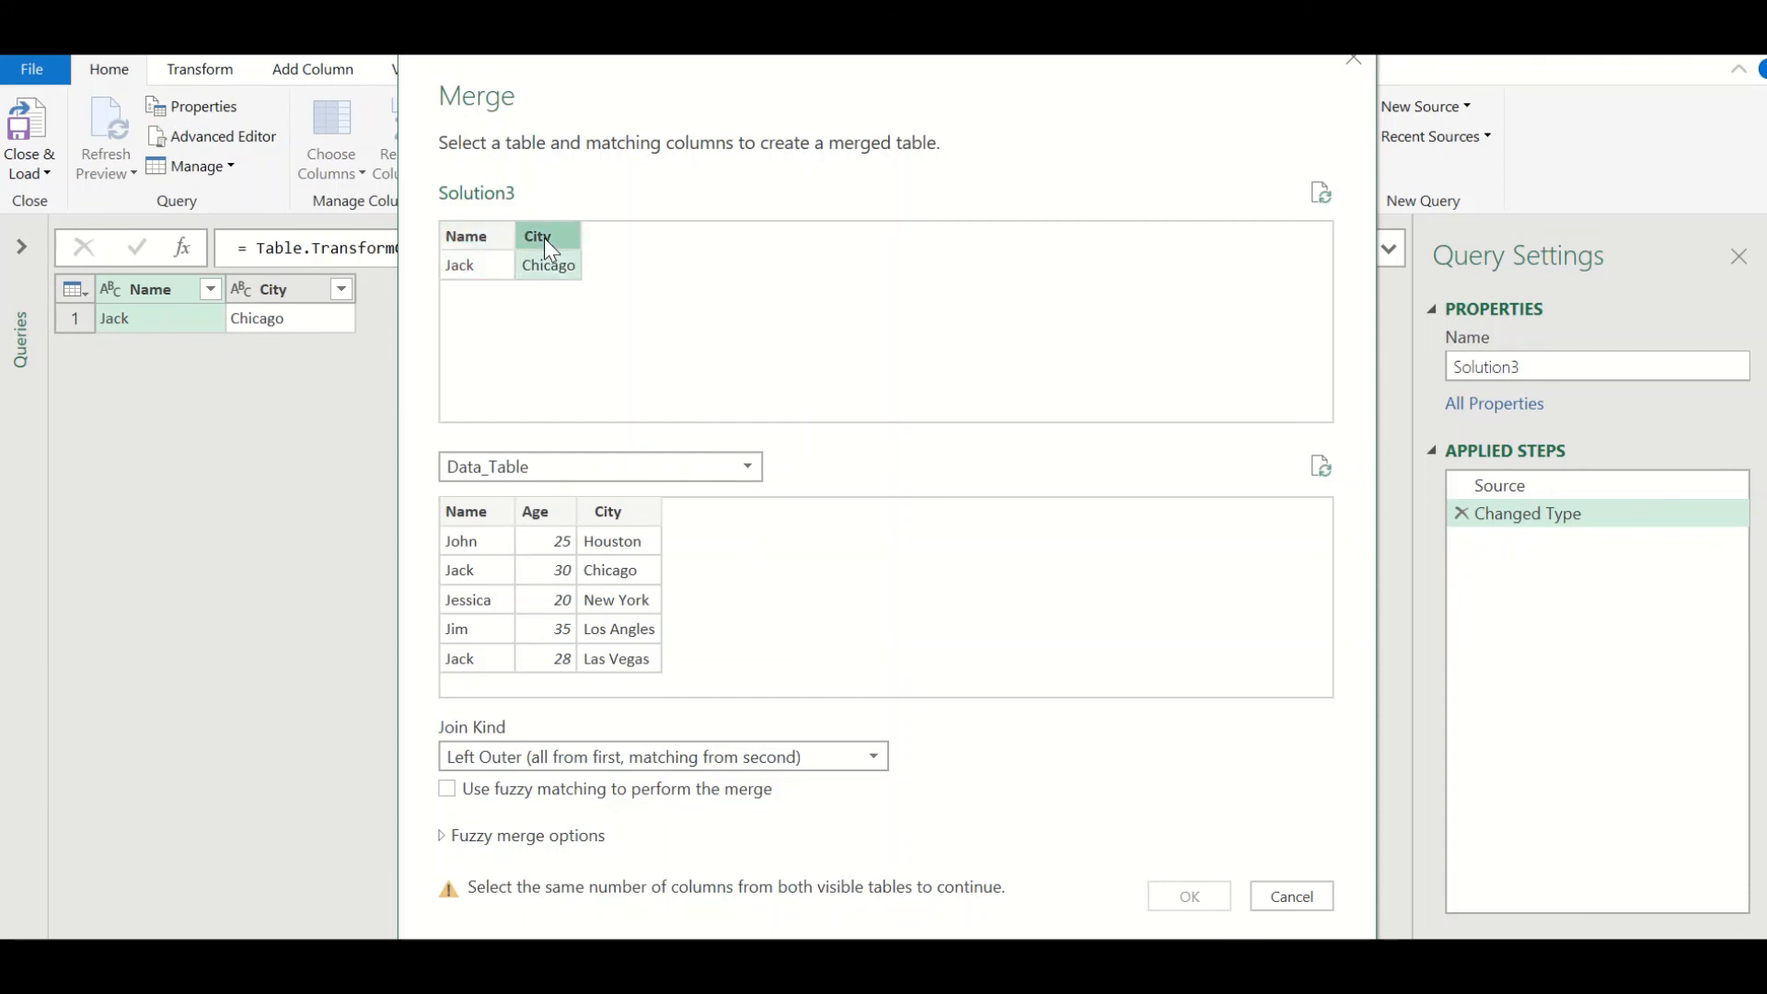
click(481, 240)
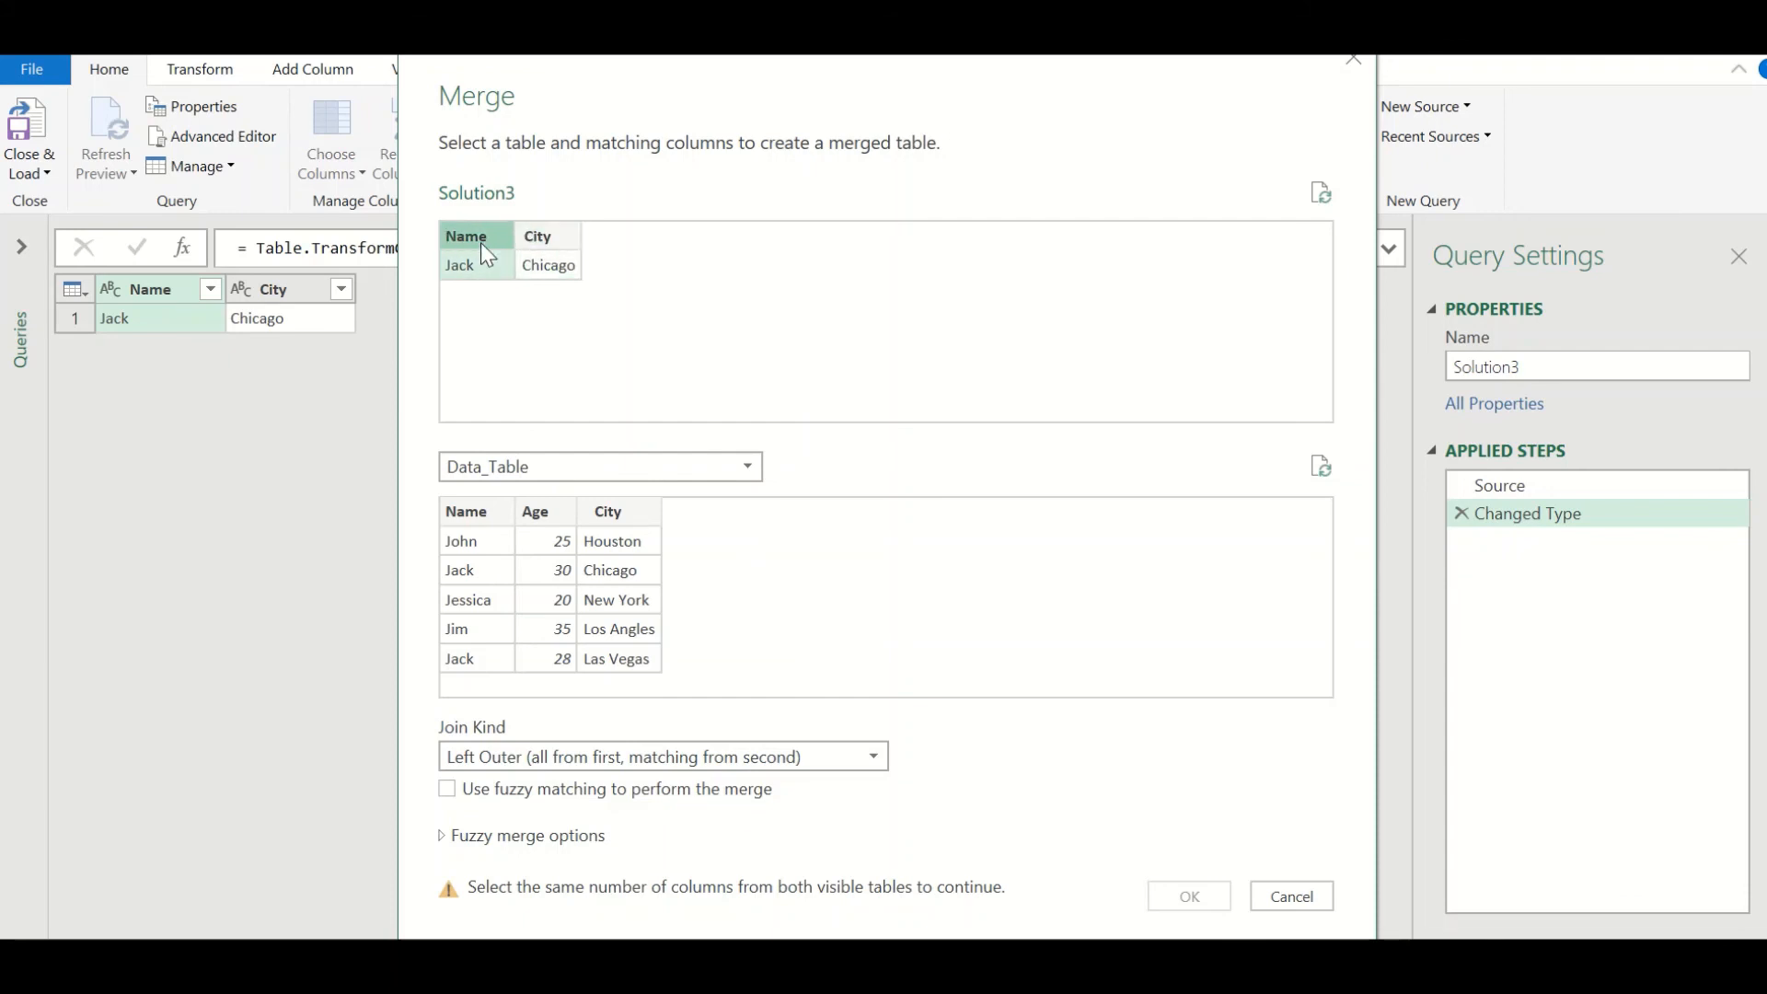
ctrl+click(548, 241)
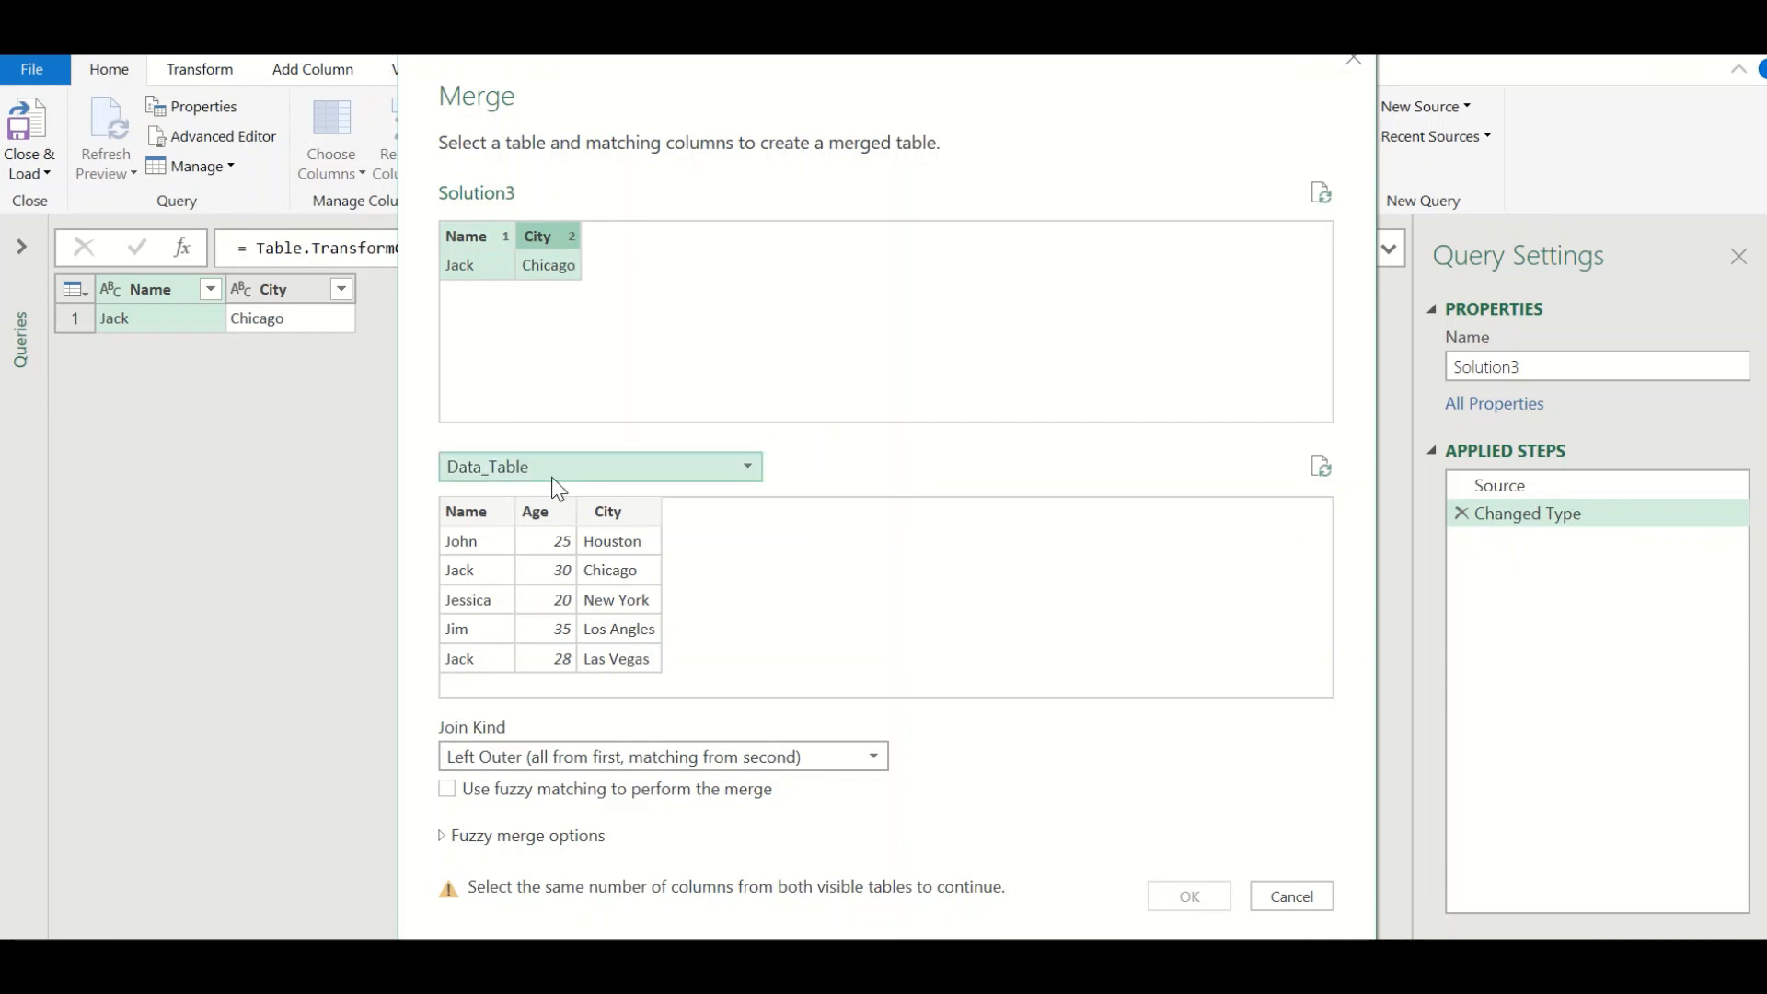
click(487, 513)
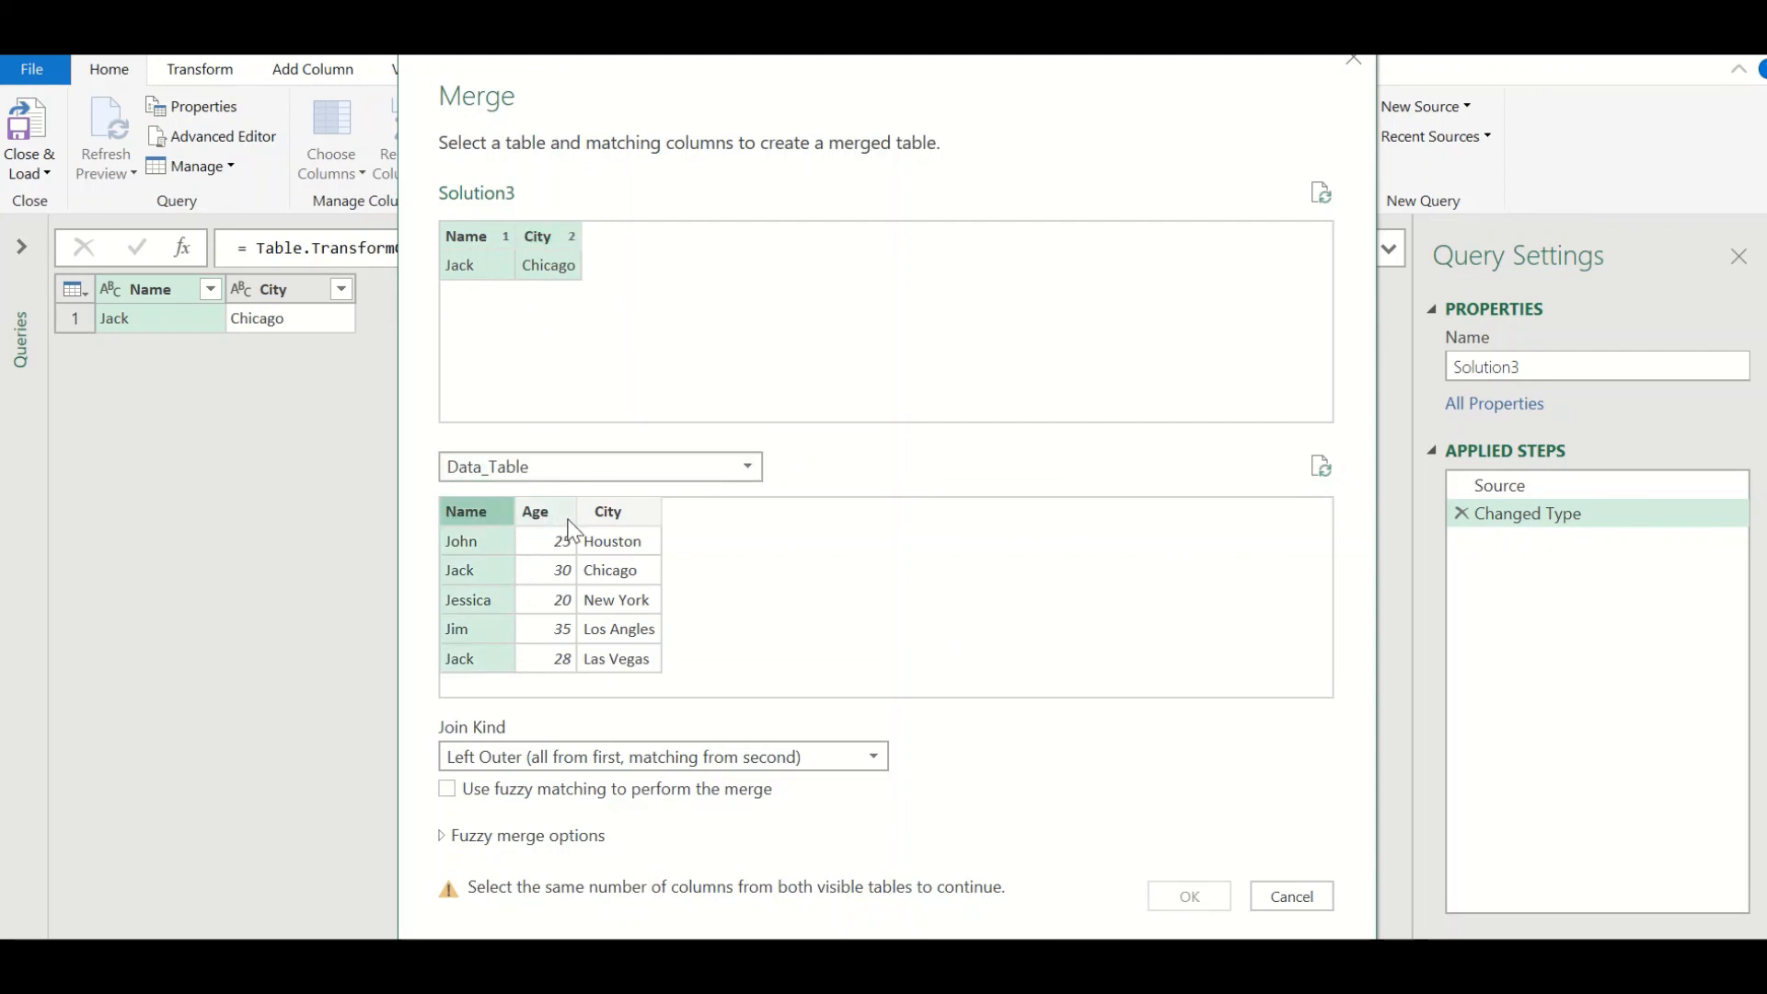
ctrl+click(620, 514)
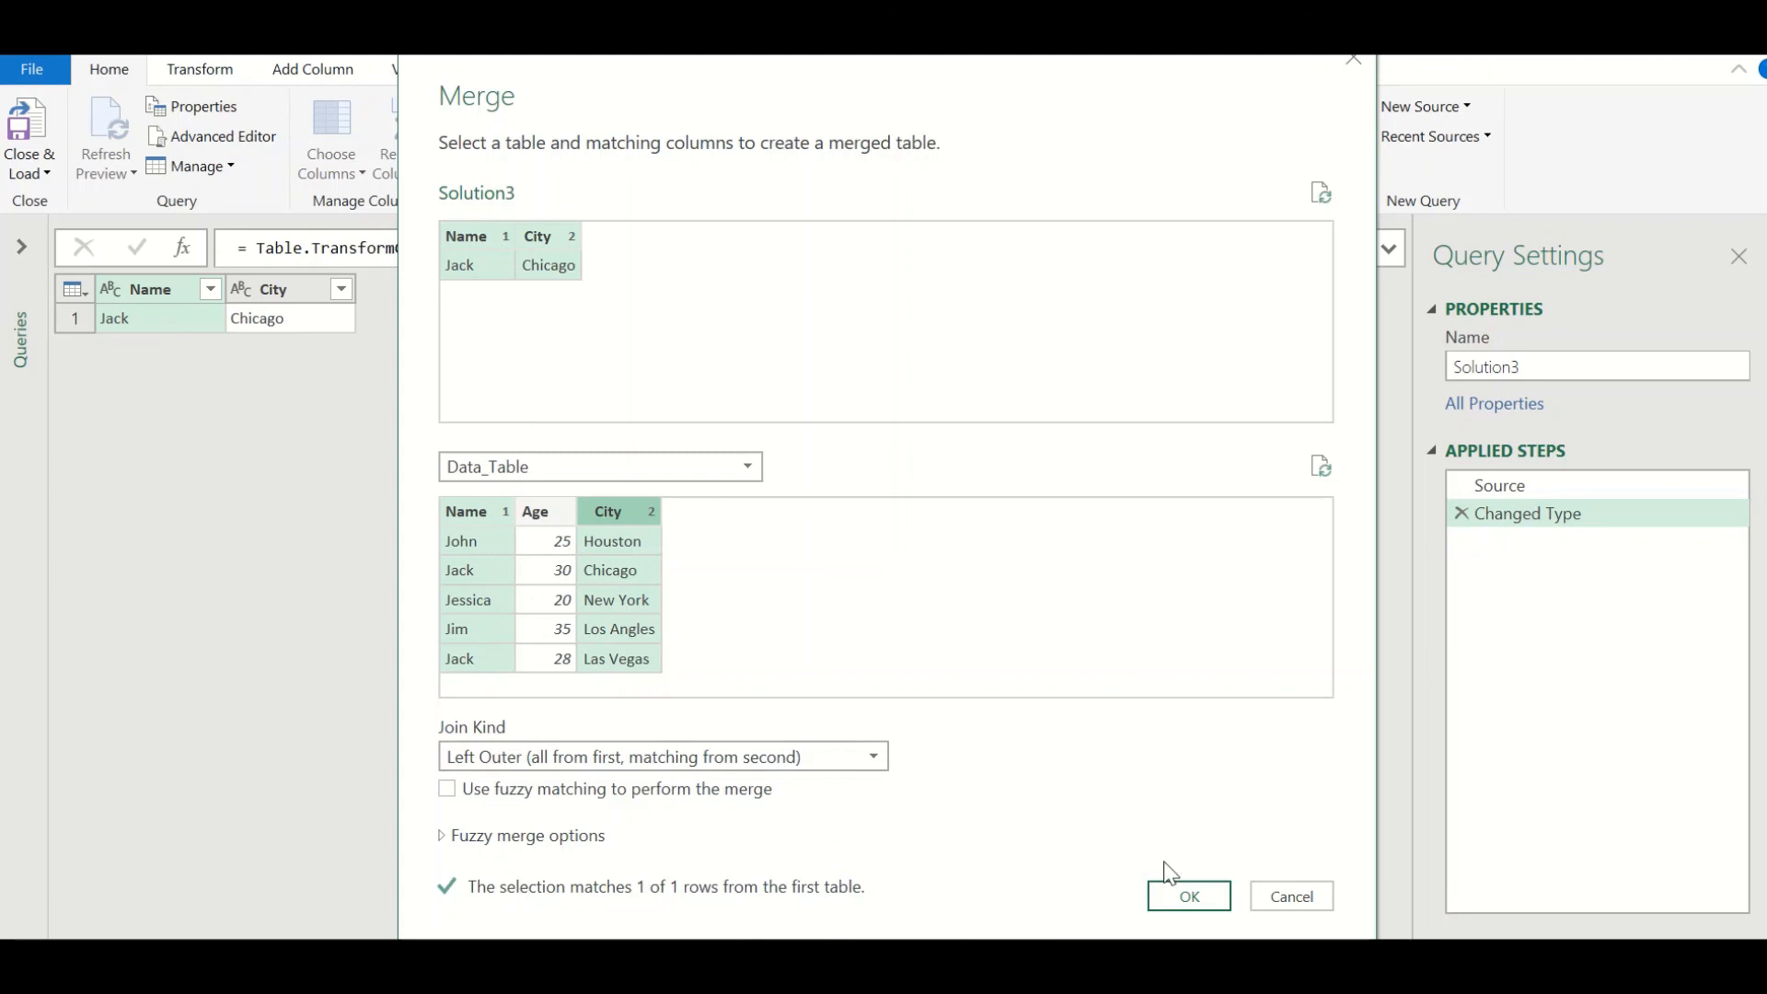
click(1188, 894)
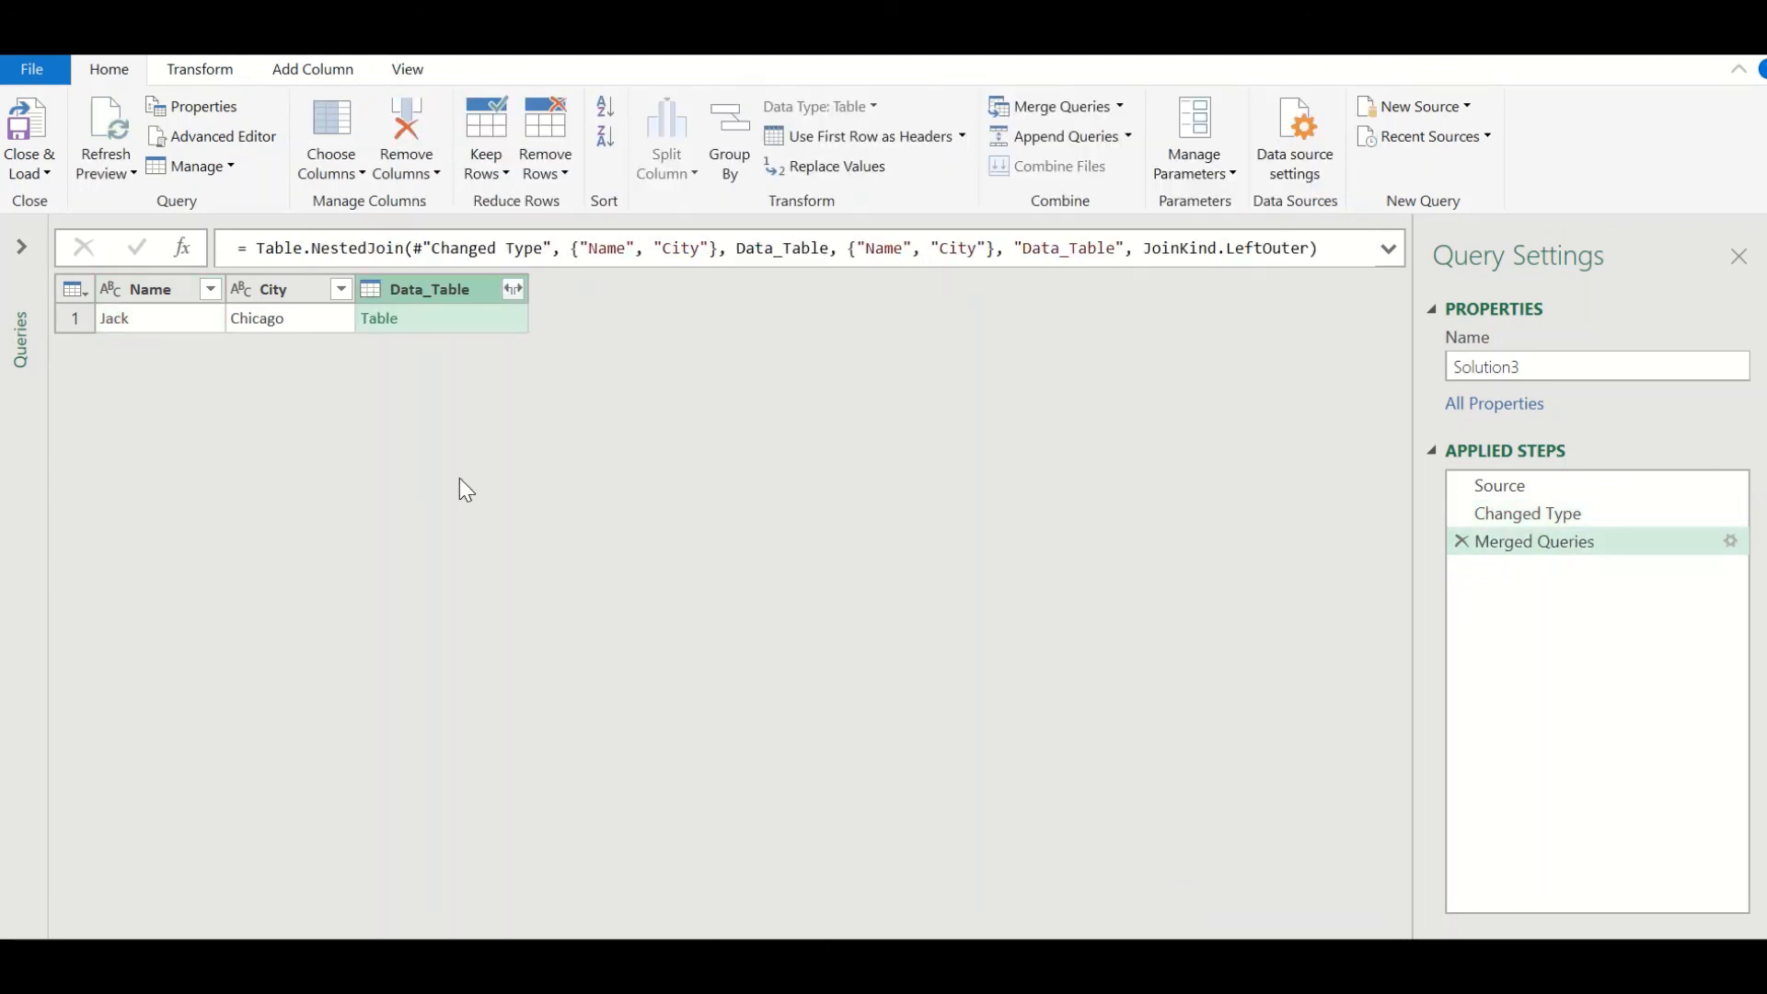
Step: Expand the merged Data_Table column to return only Age, without the original column name as prefix
click(512, 290)
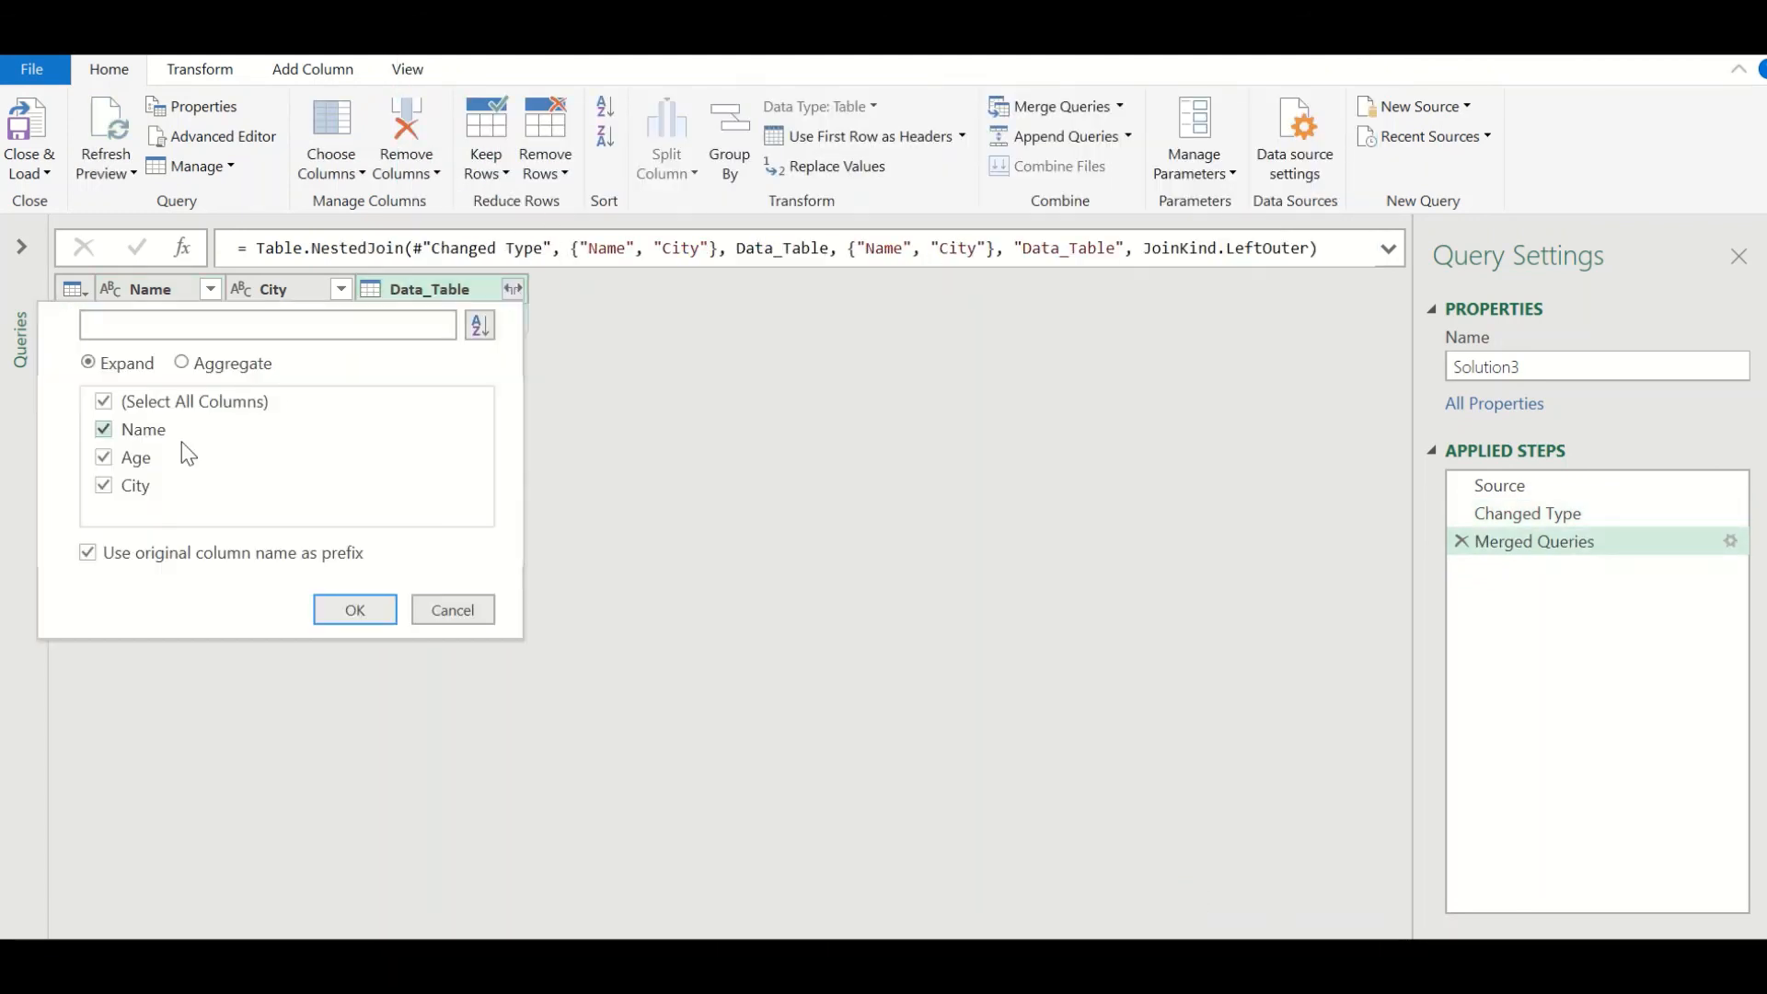
click(130, 401)
click(139, 458)
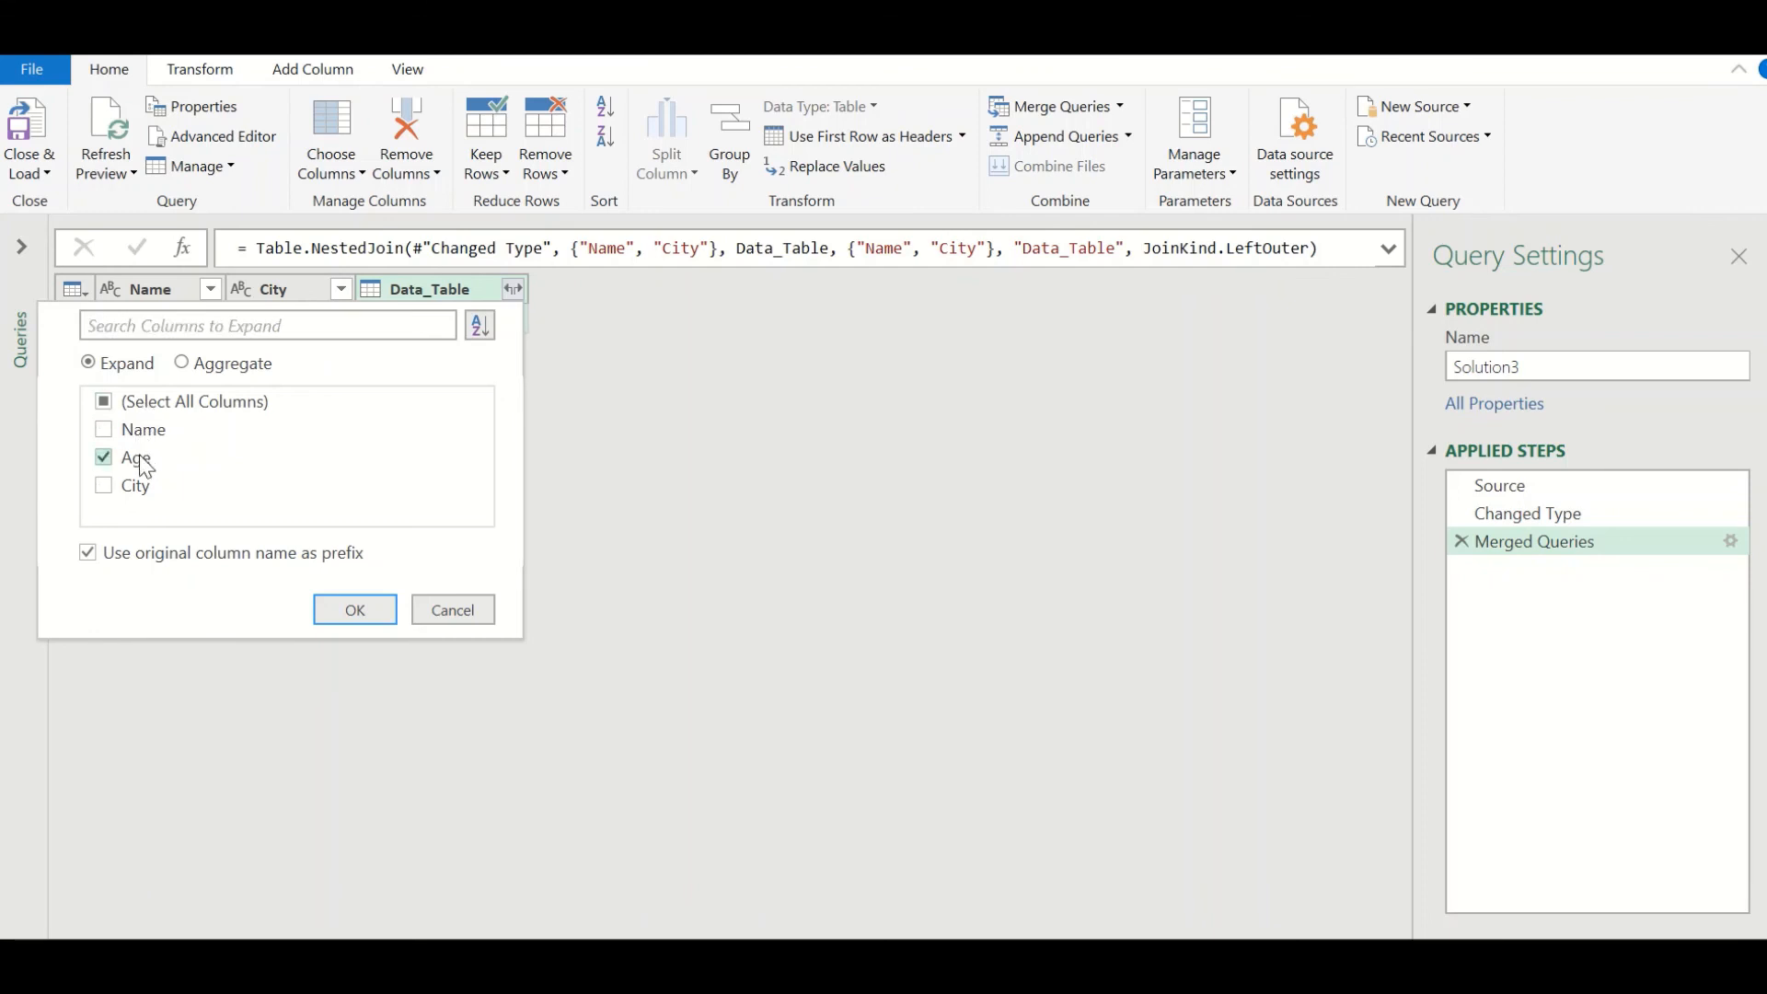
click(190, 555)
click(355, 609)
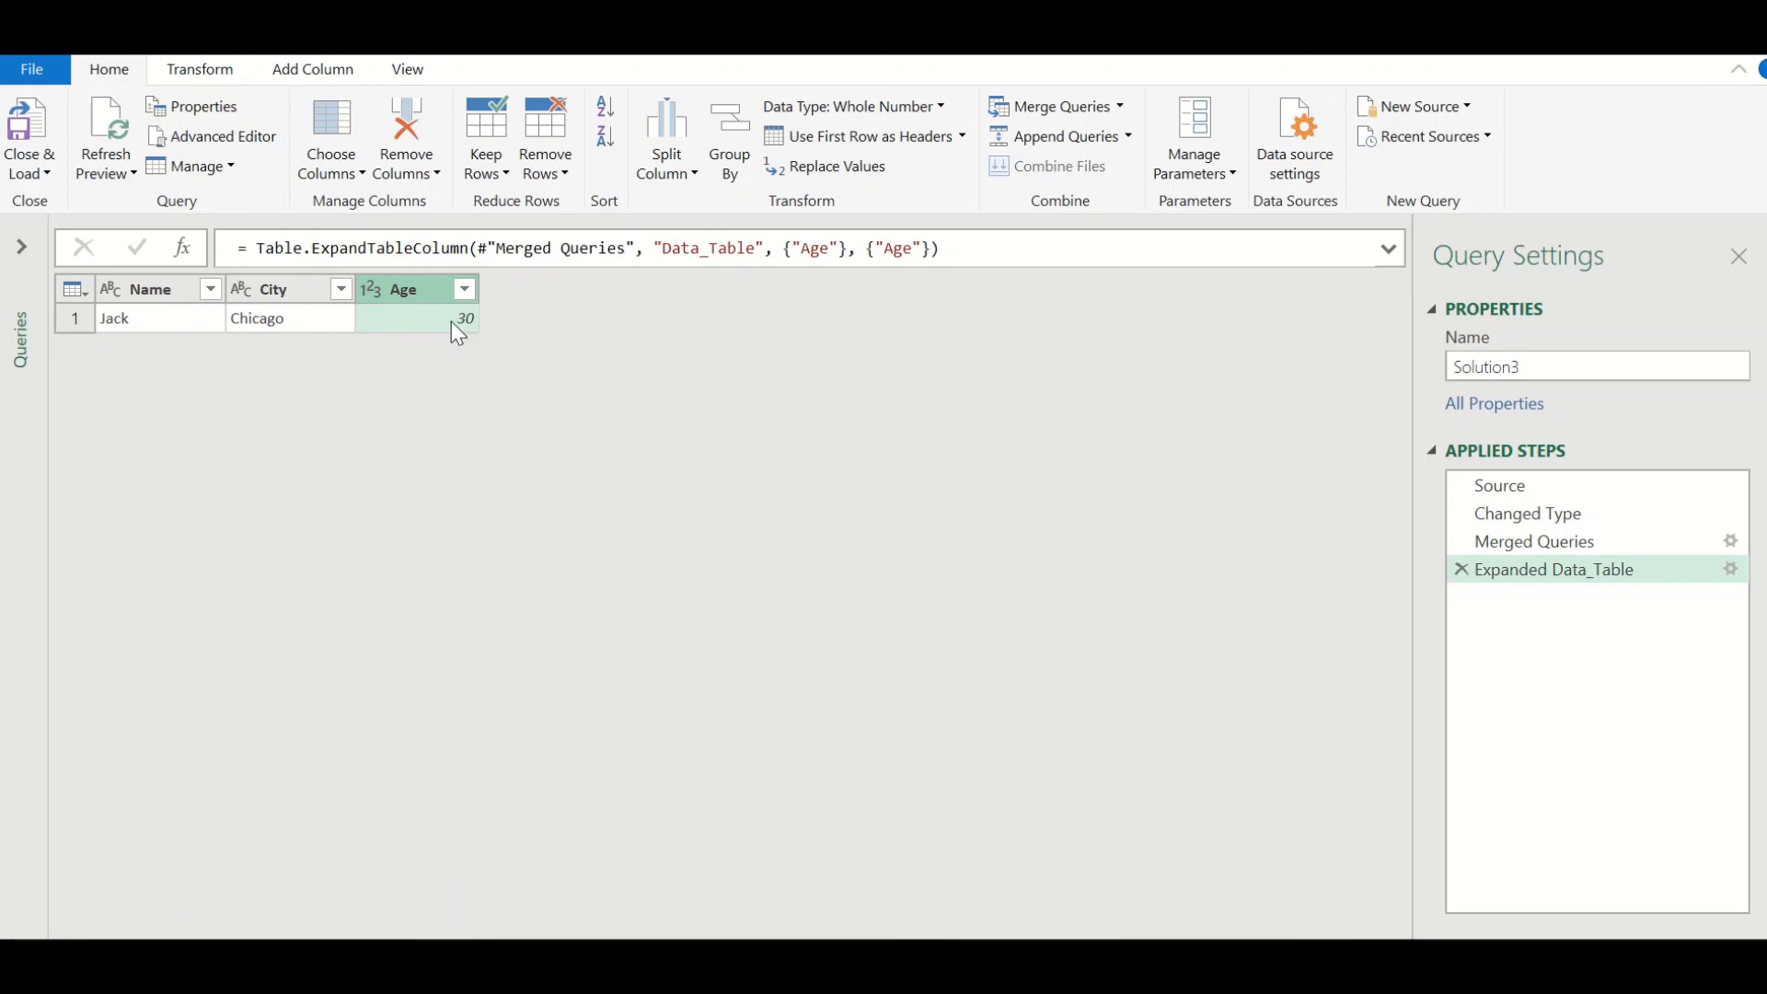
Step: Load the Solution3 query as a table into the existing worksheet at cell O6 and close the queries pane
click(37, 175)
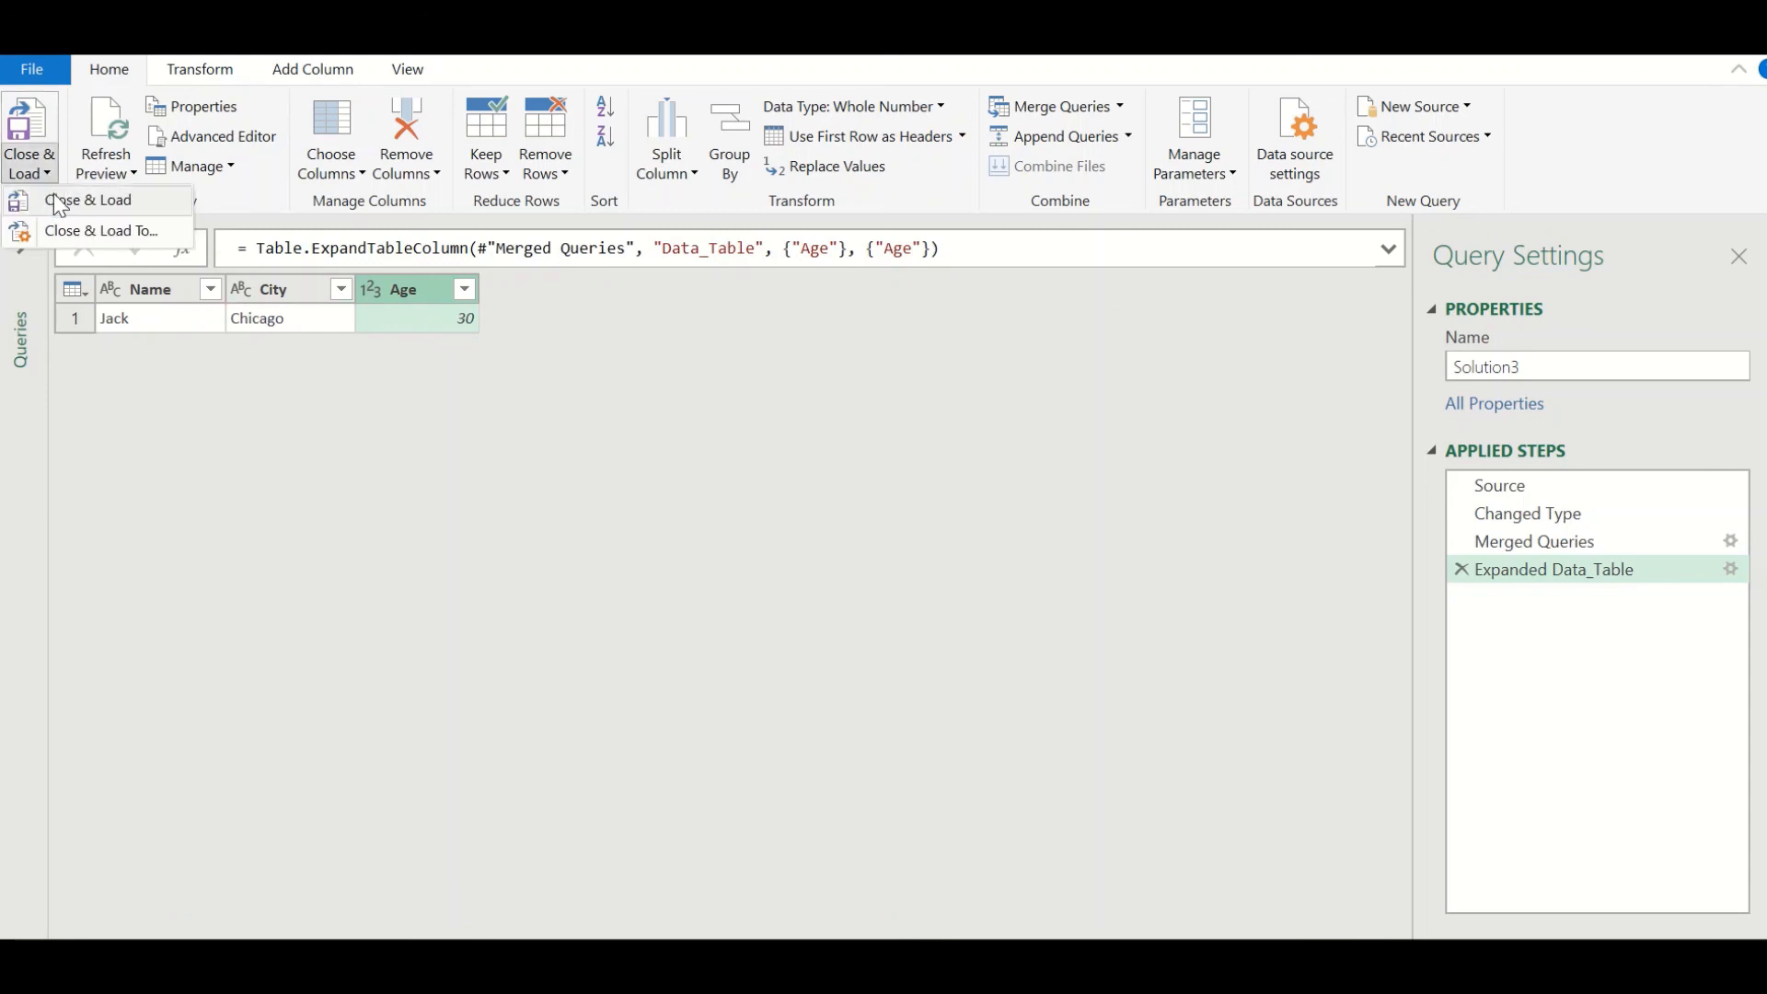
click(68, 230)
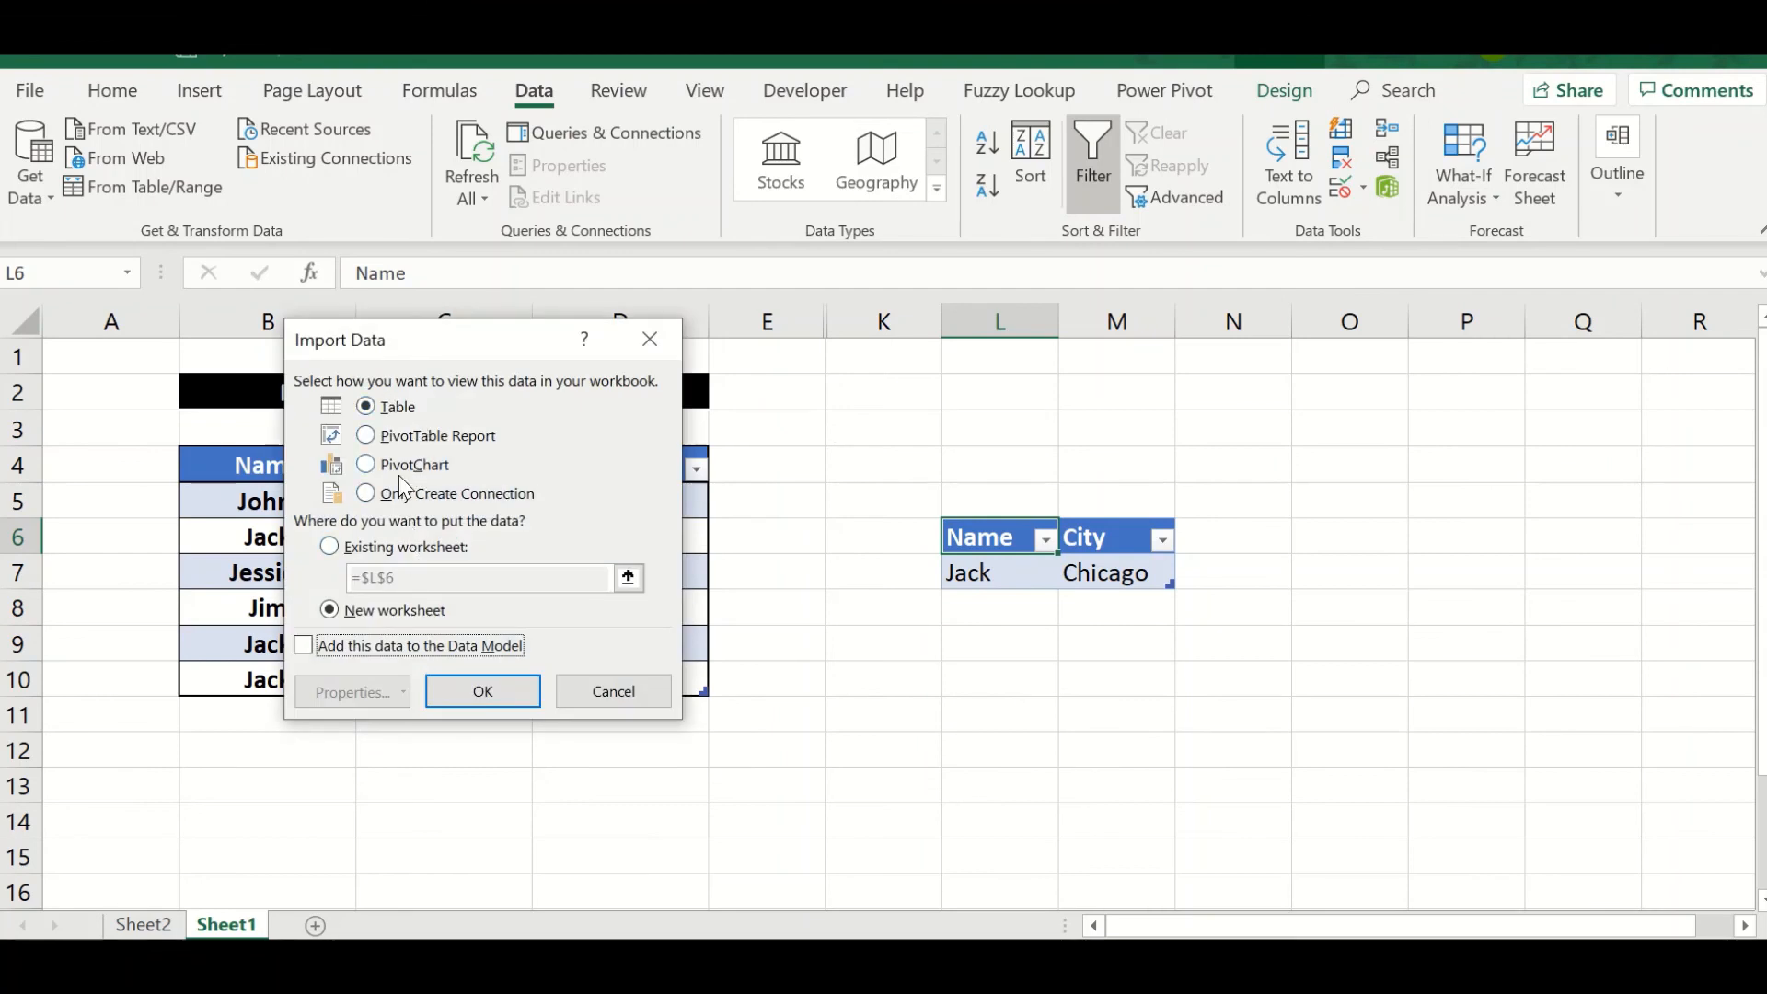
click(412, 547)
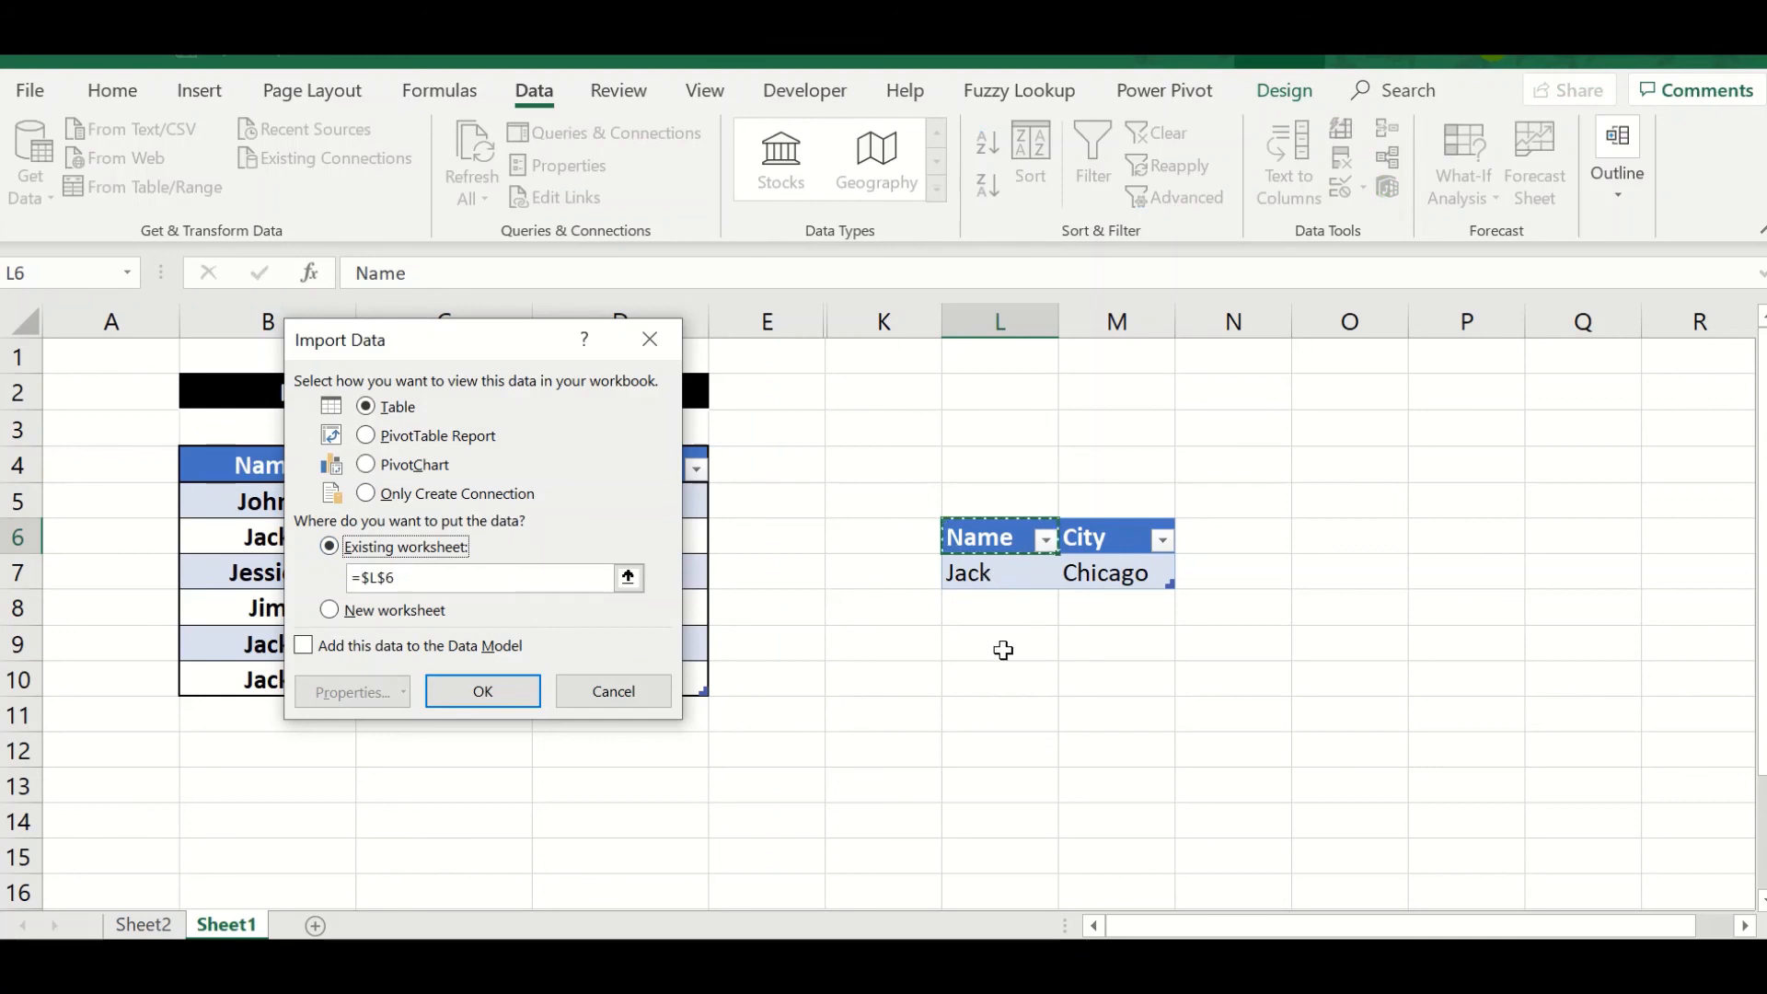
click(1307, 536)
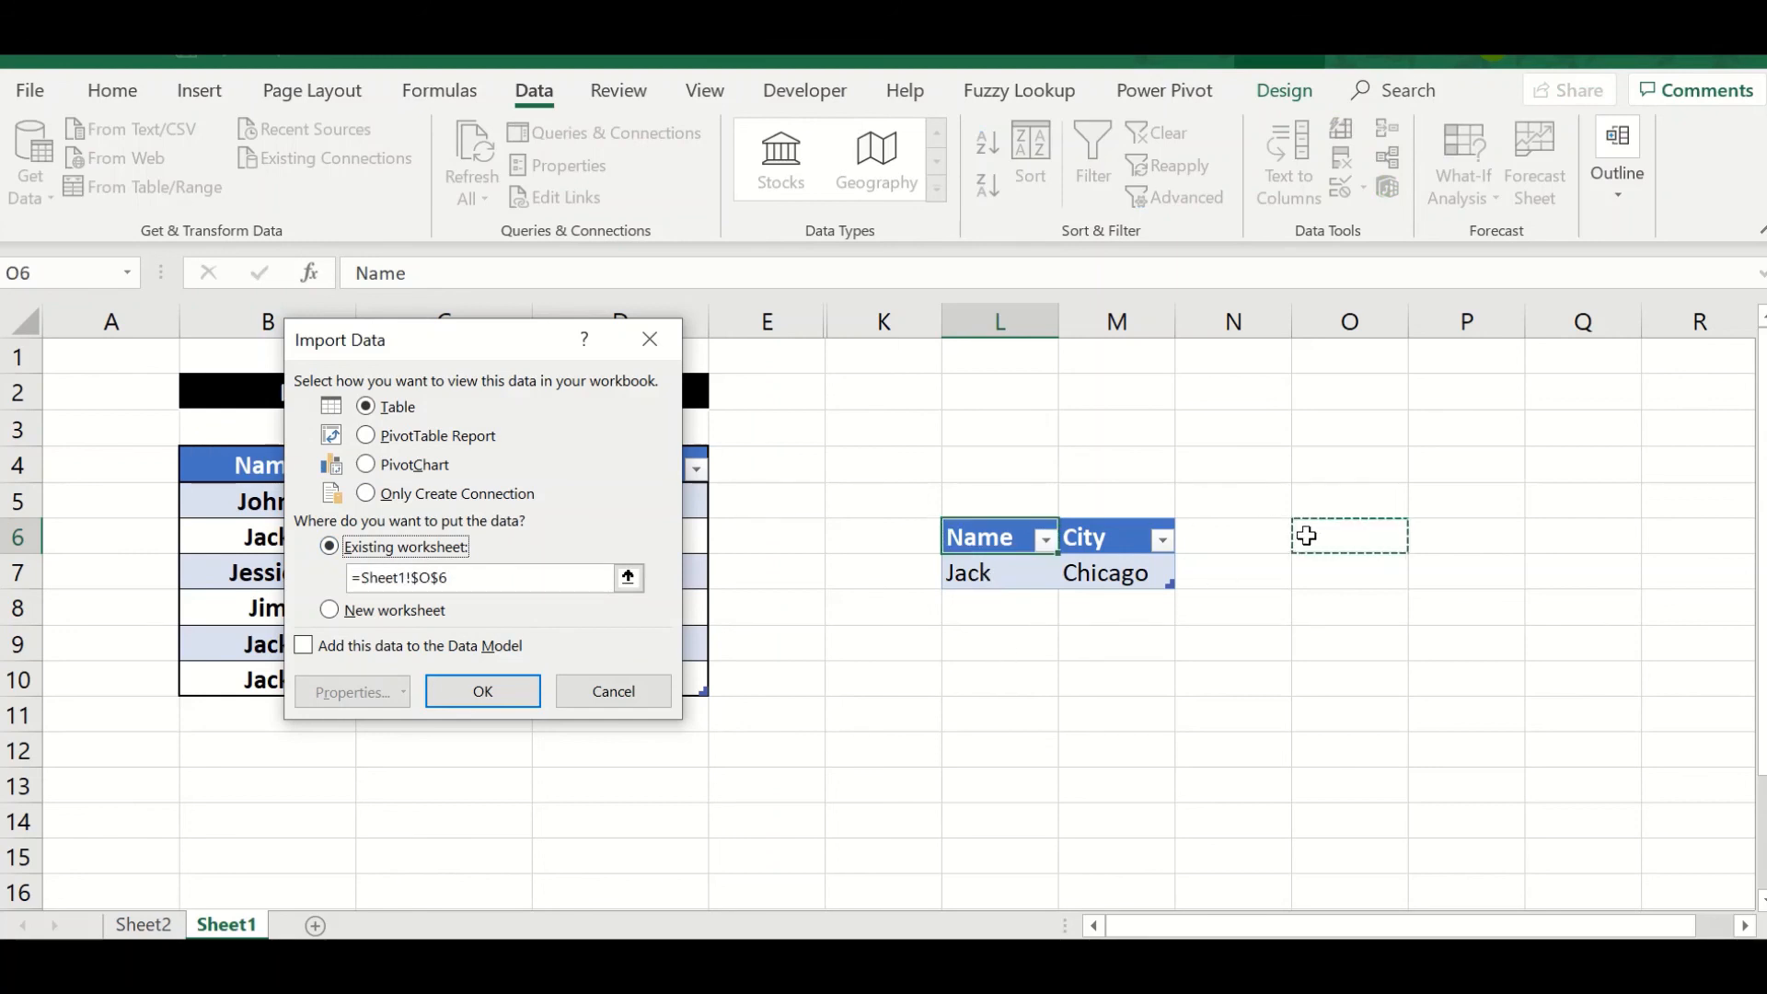
click(457, 691)
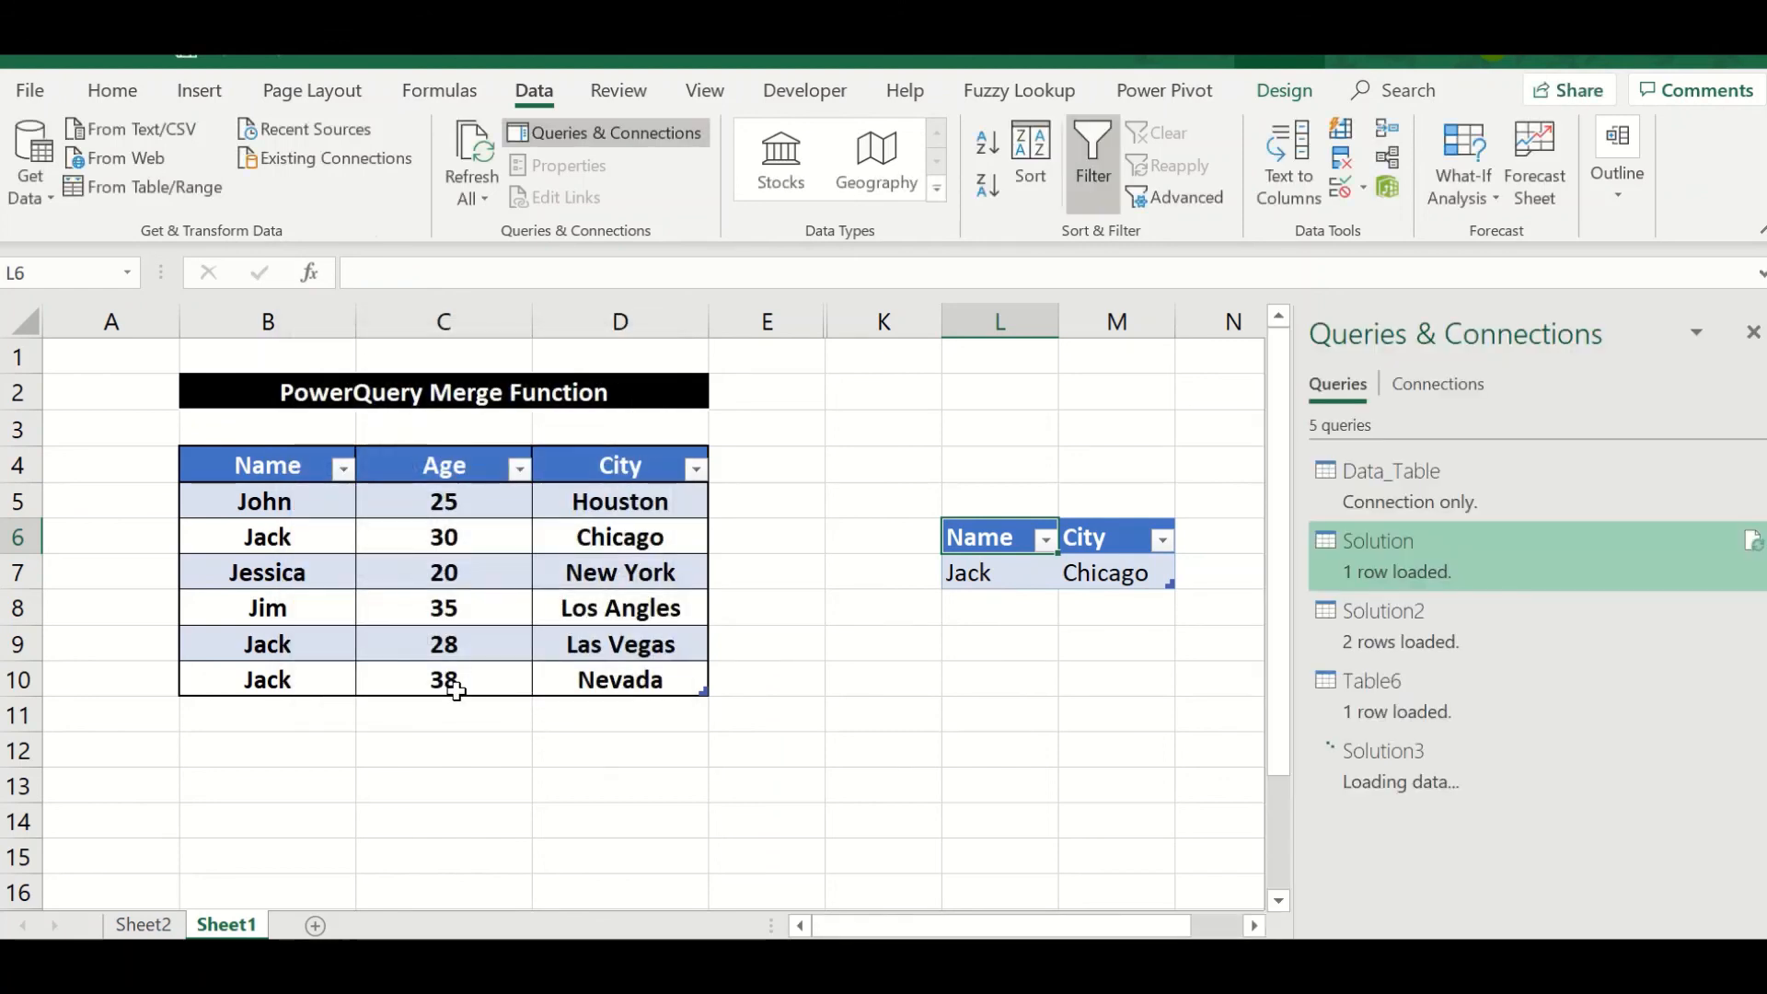
click(1752, 332)
click(1745, 929)
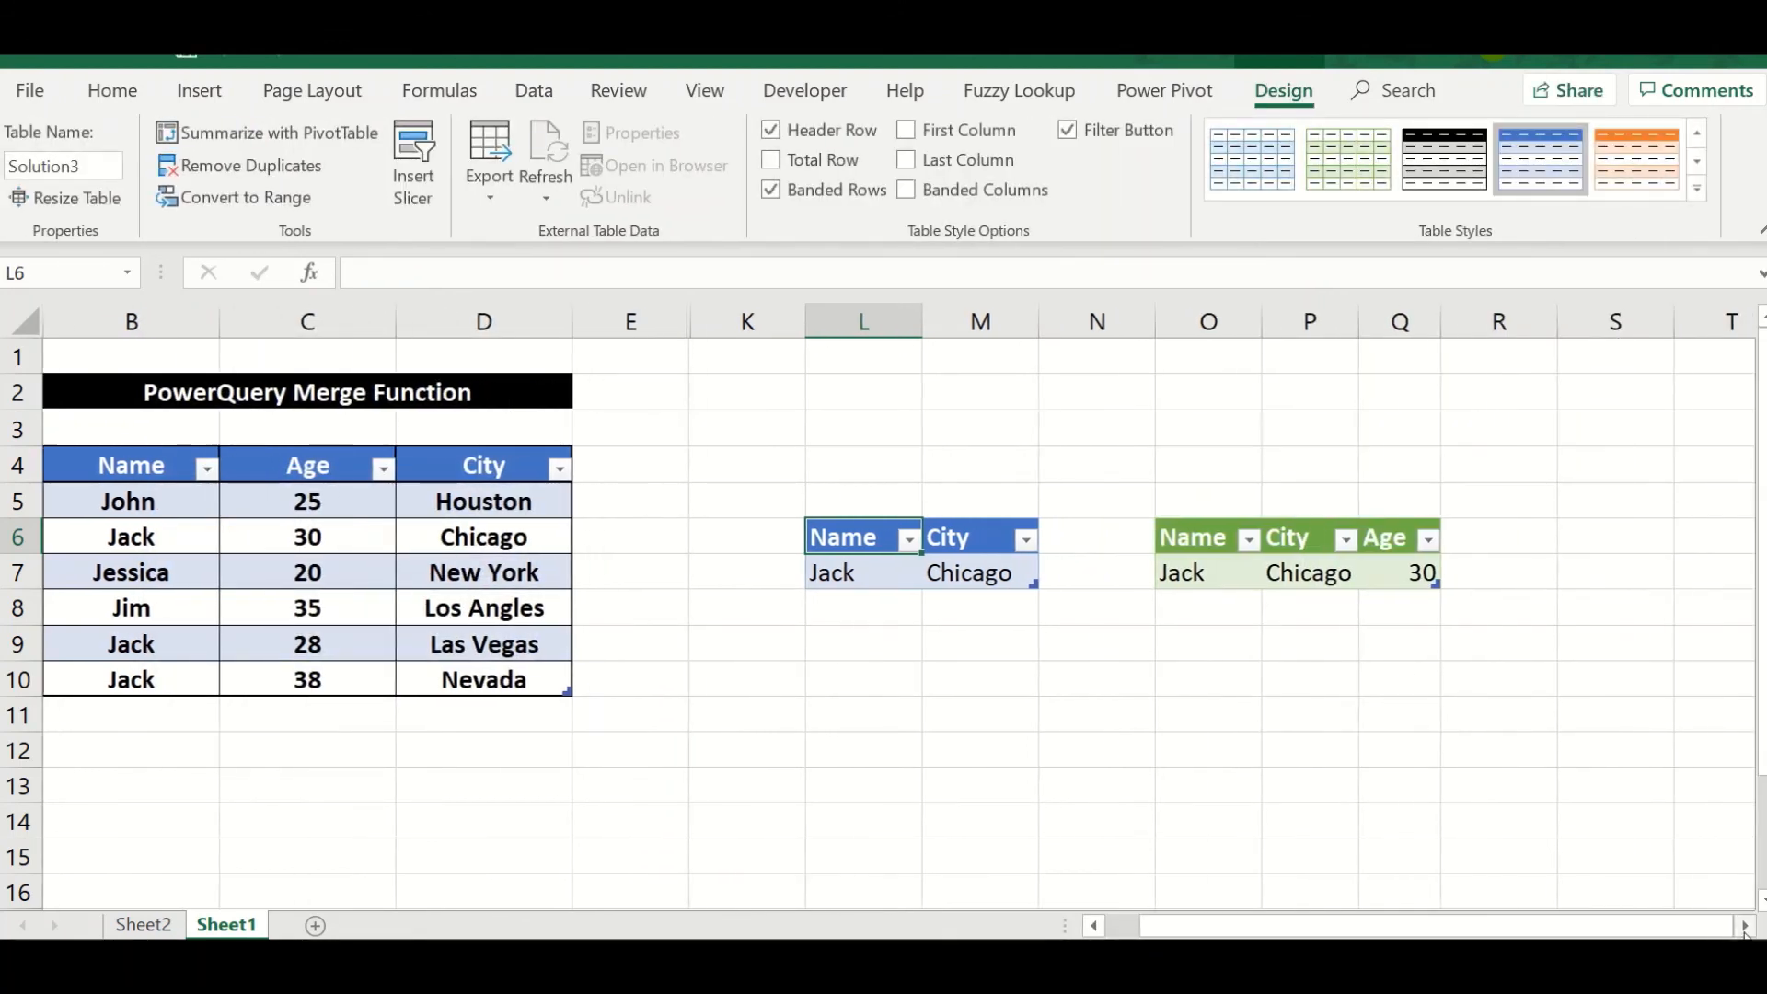
drag(866, 541, 980, 575)
click(980, 574)
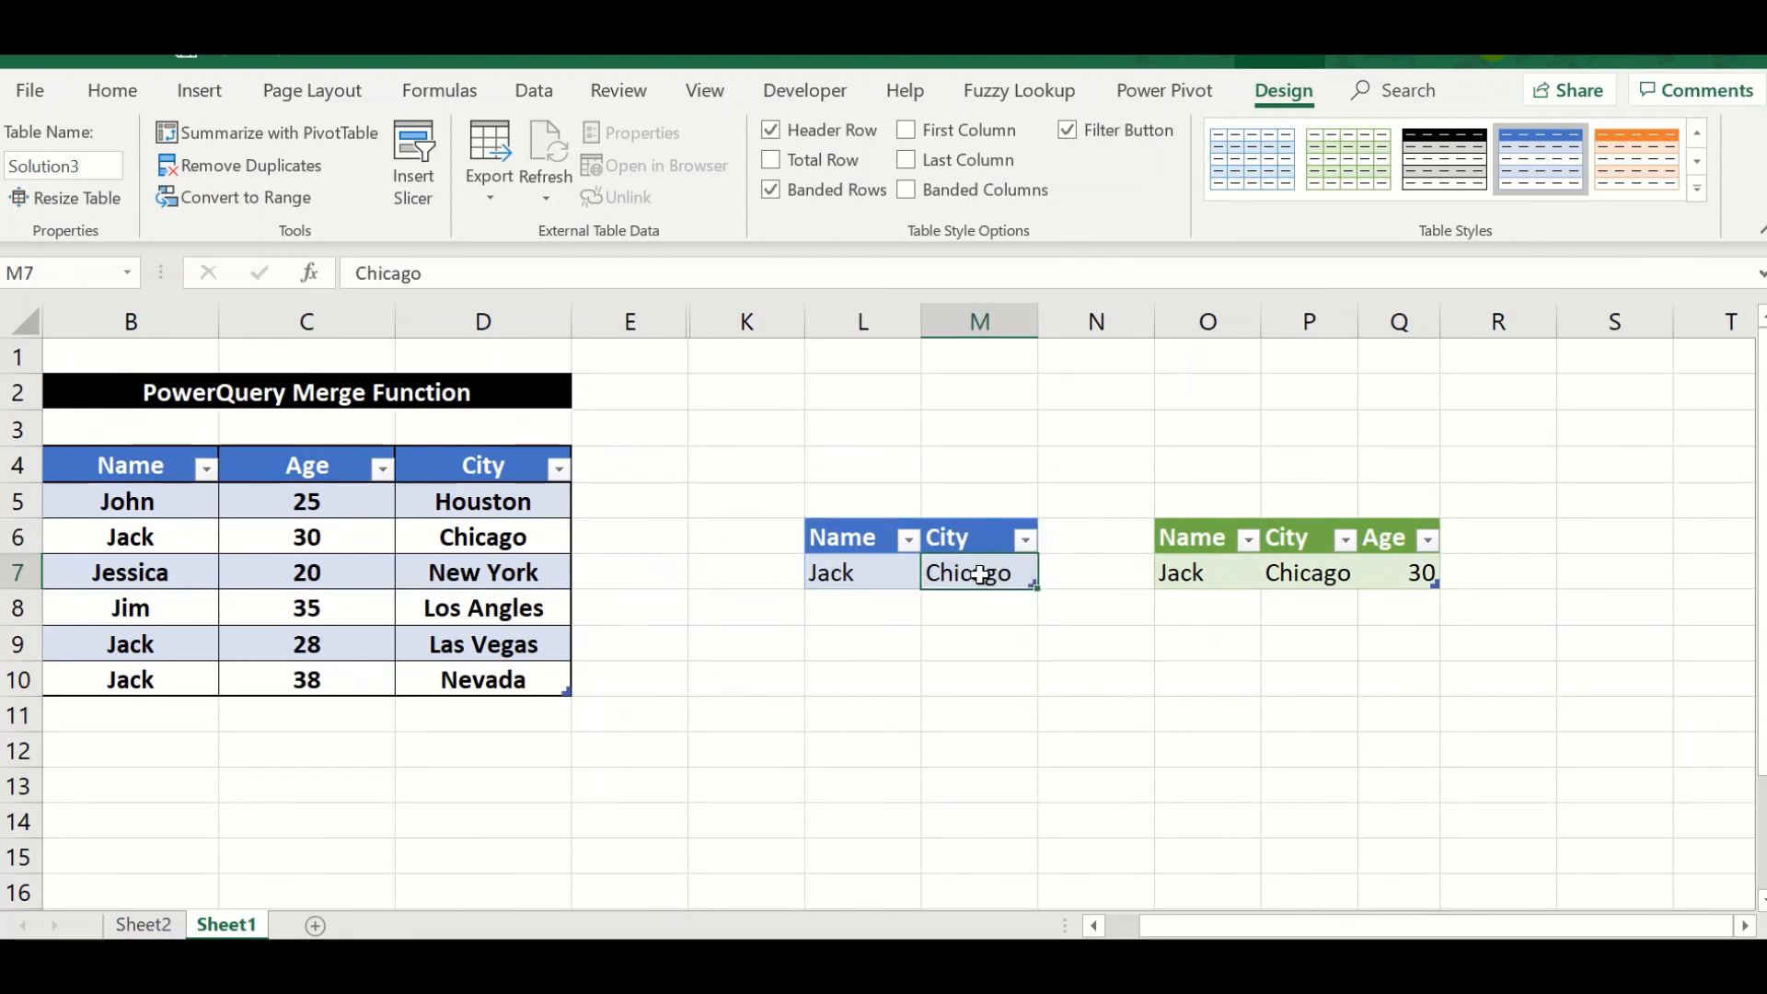
click(1413, 577)
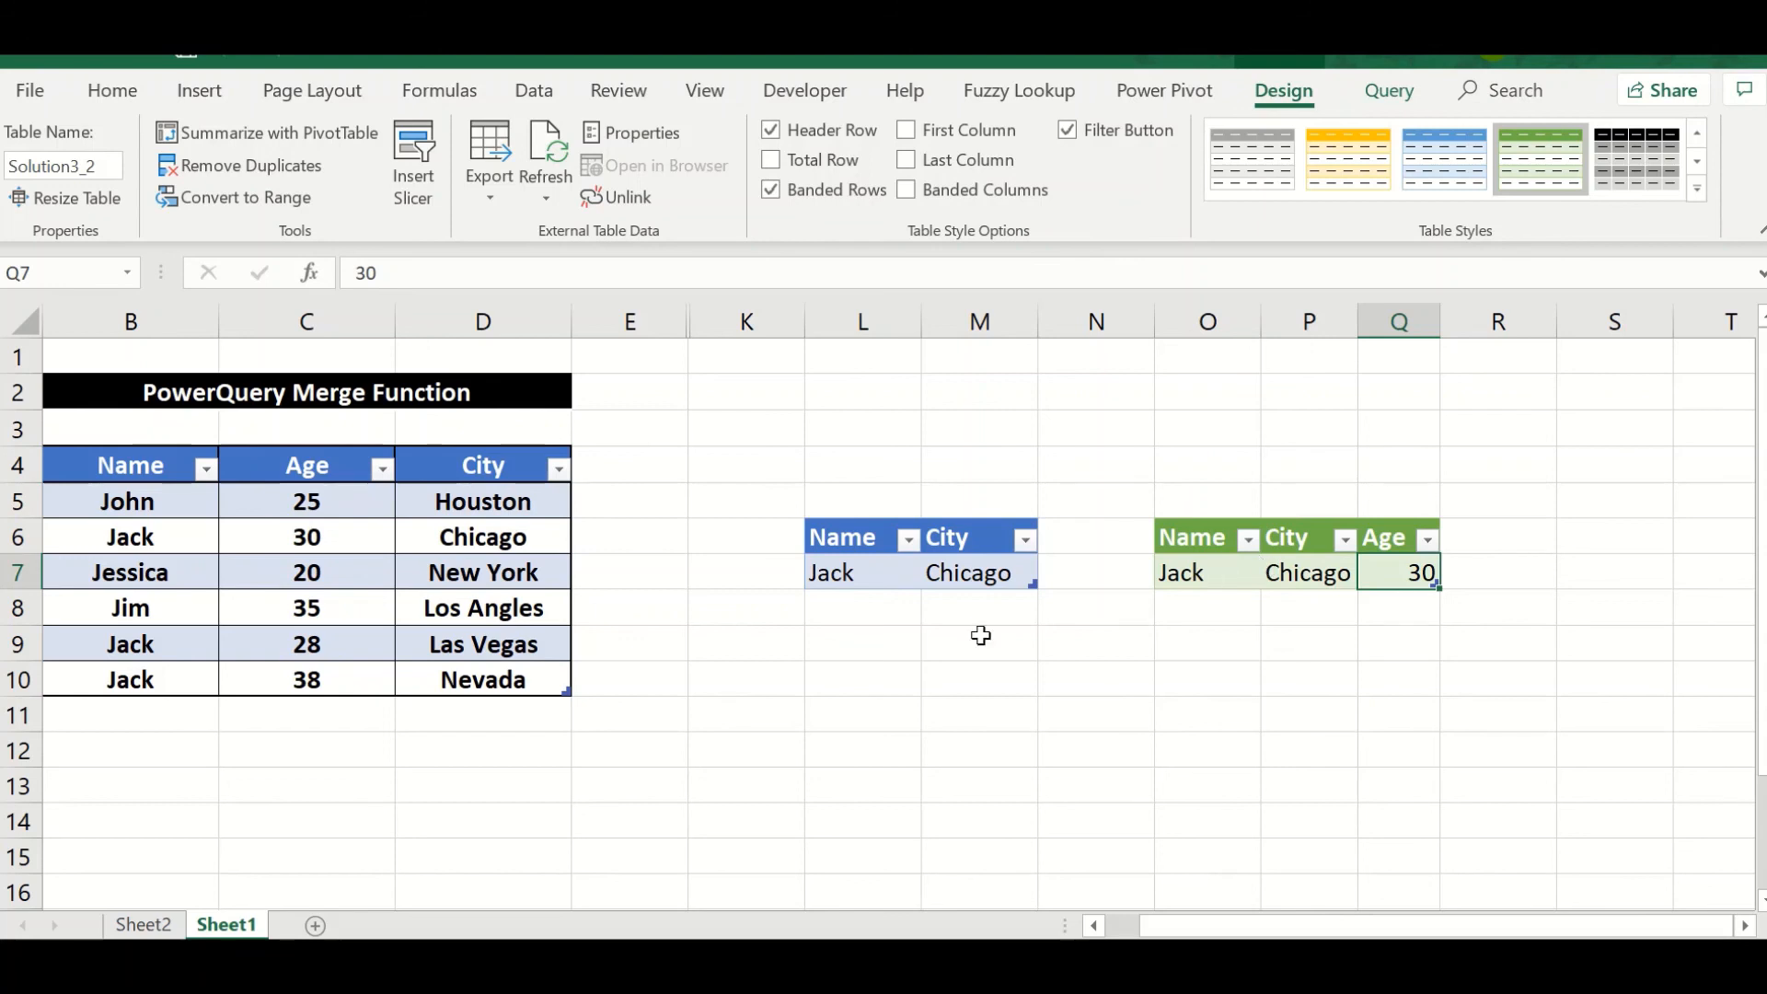
Step: Change the lookup city in M7 to Las Vegas and refresh the result table at O6
click(972, 577)
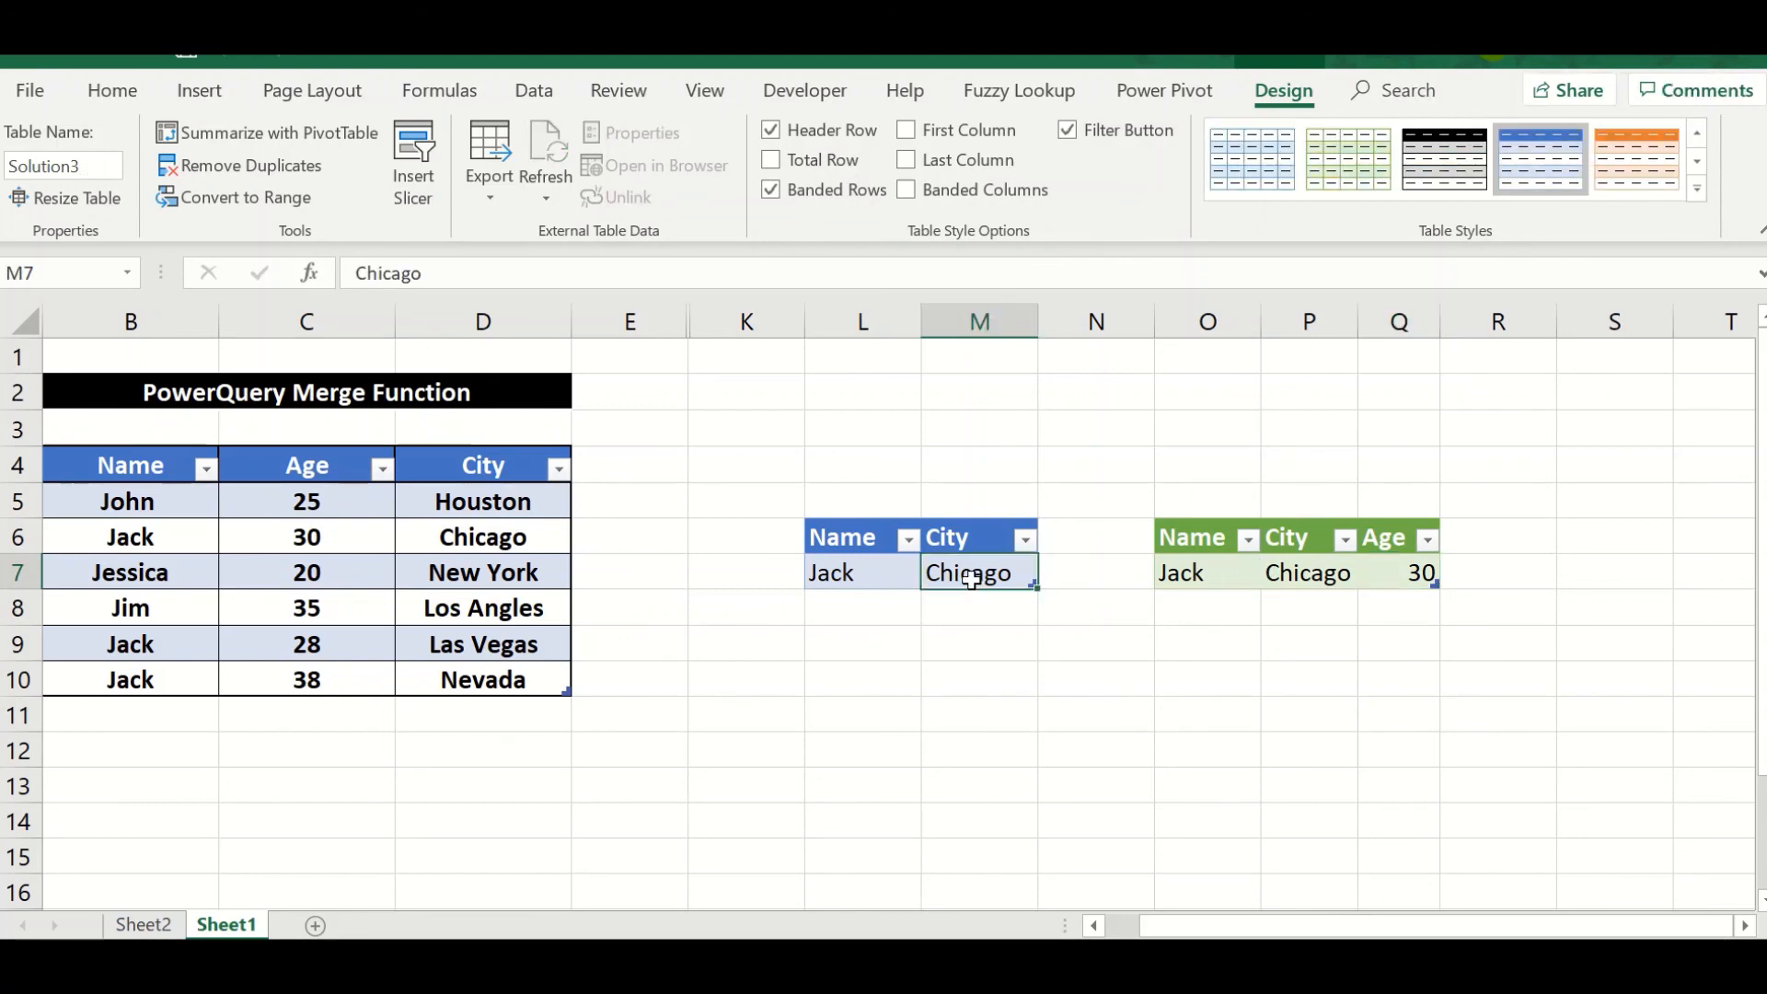
text(Las)
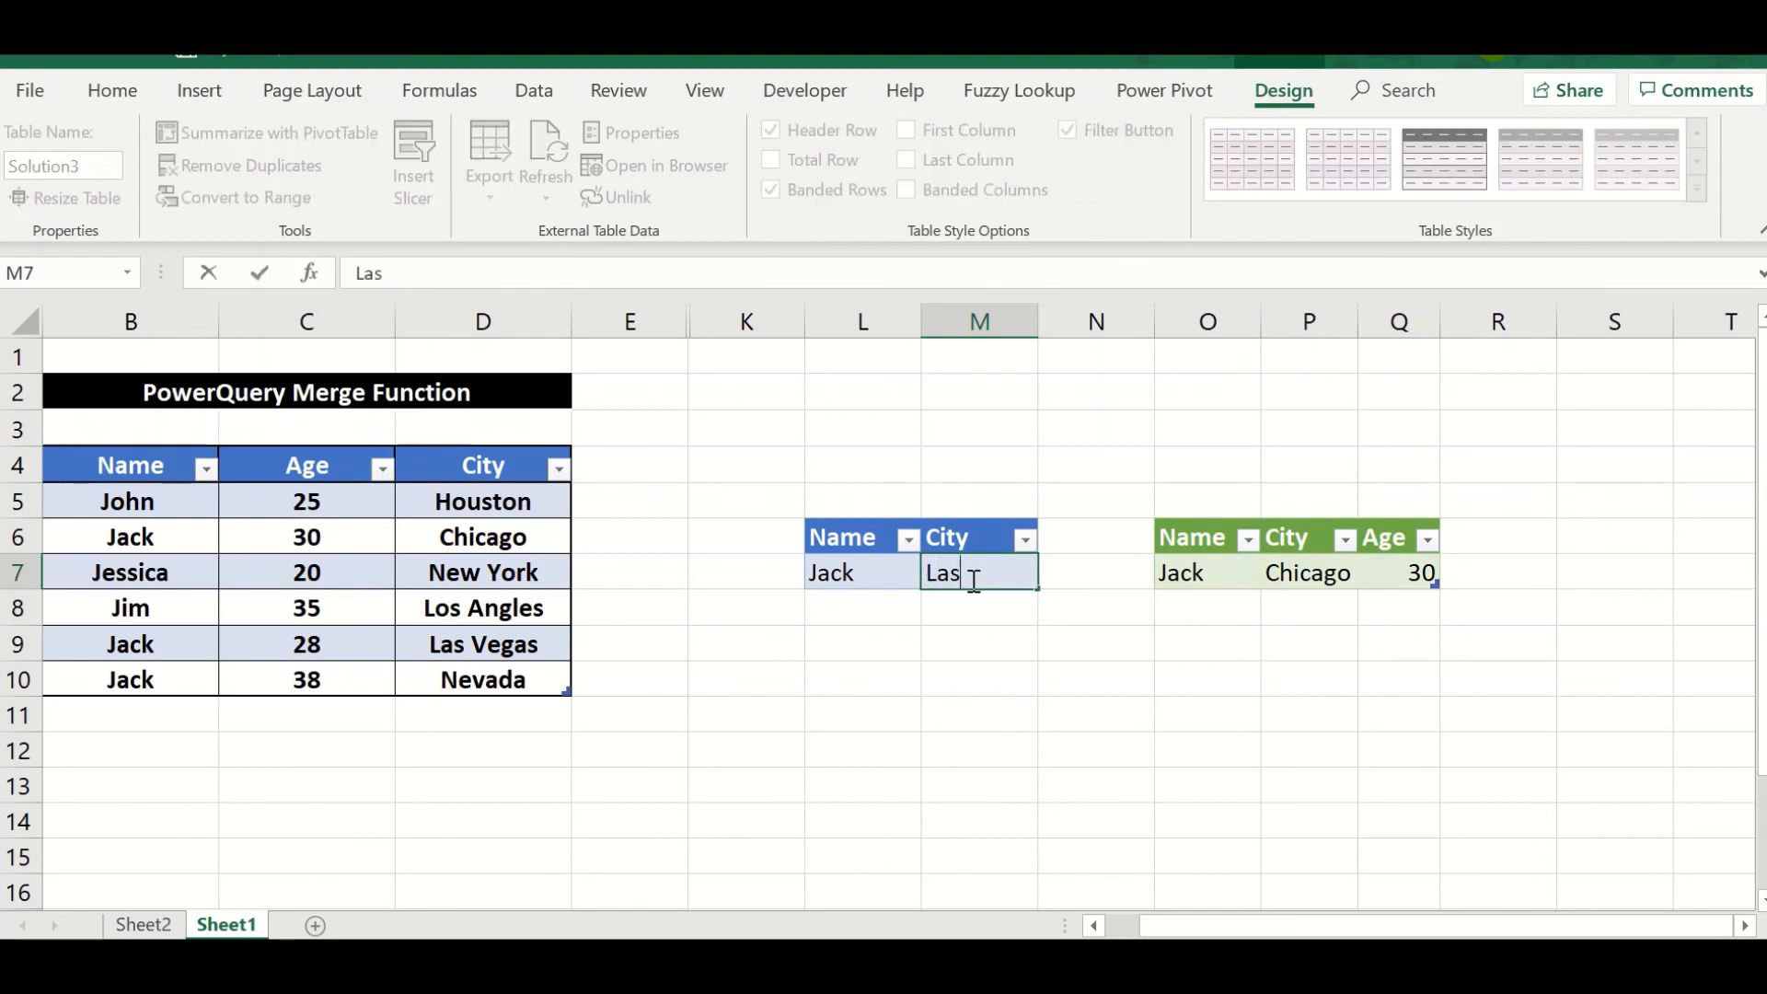
text( Vegas)
click(1139, 604)
right_click(1233, 571)
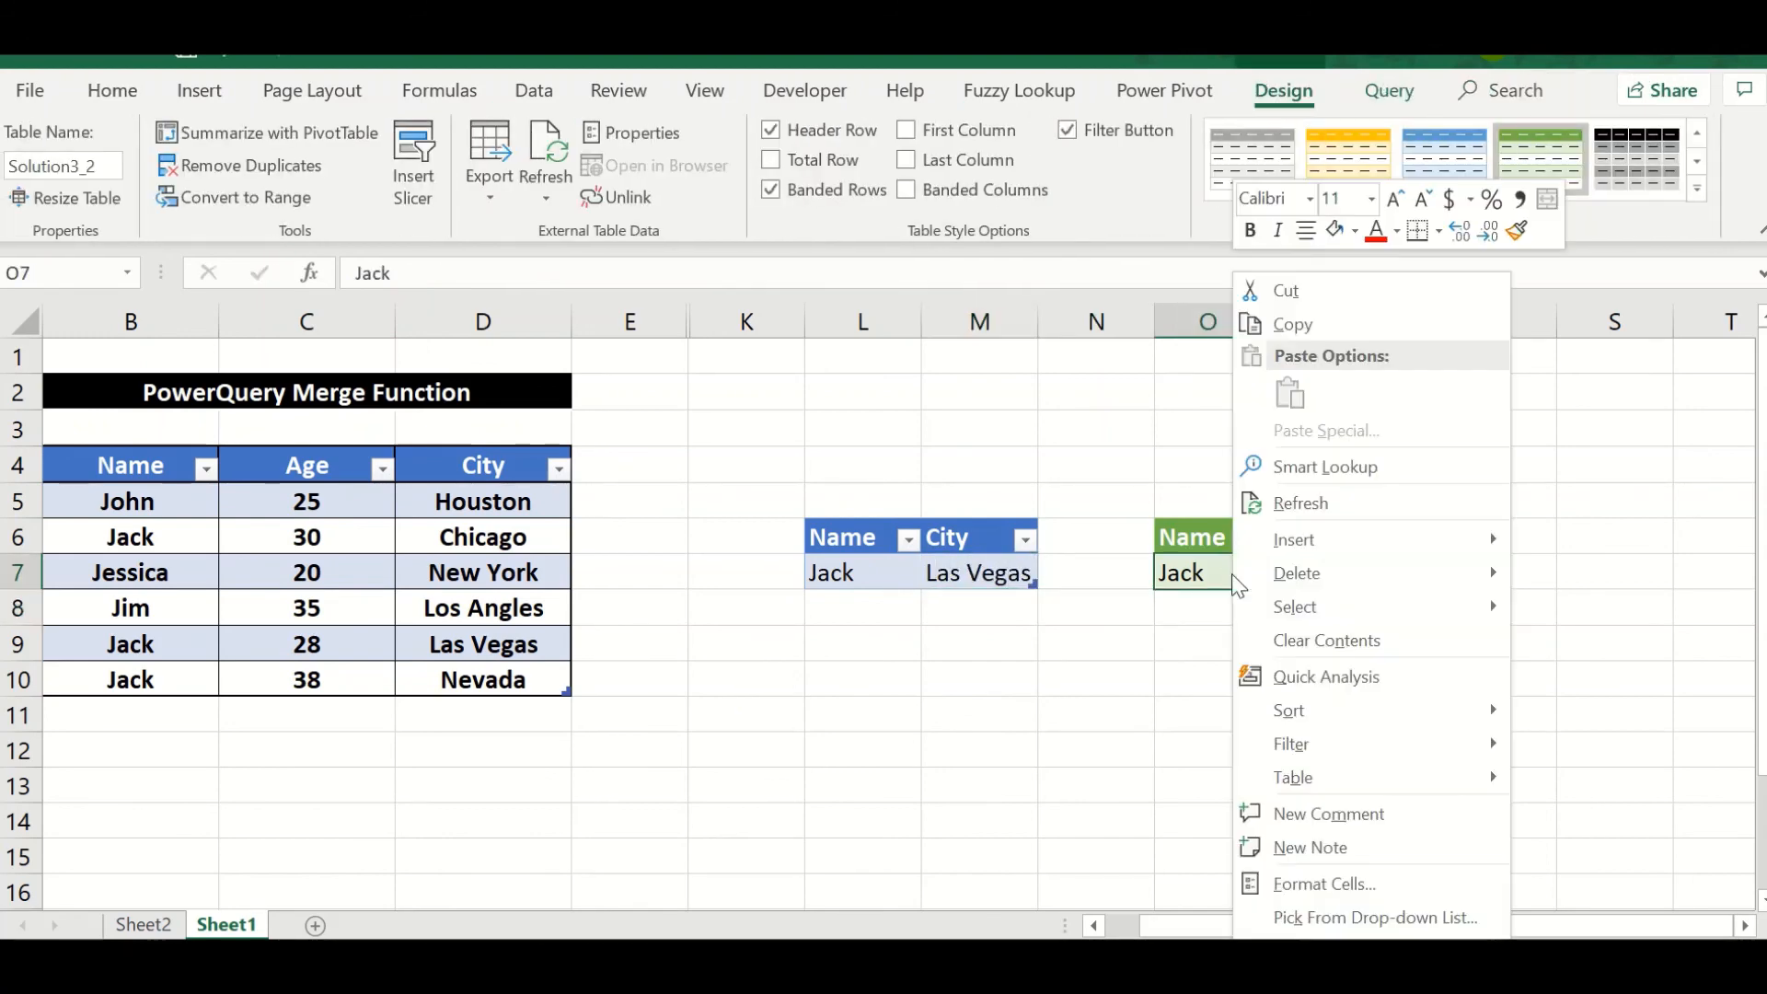
click(1325, 504)
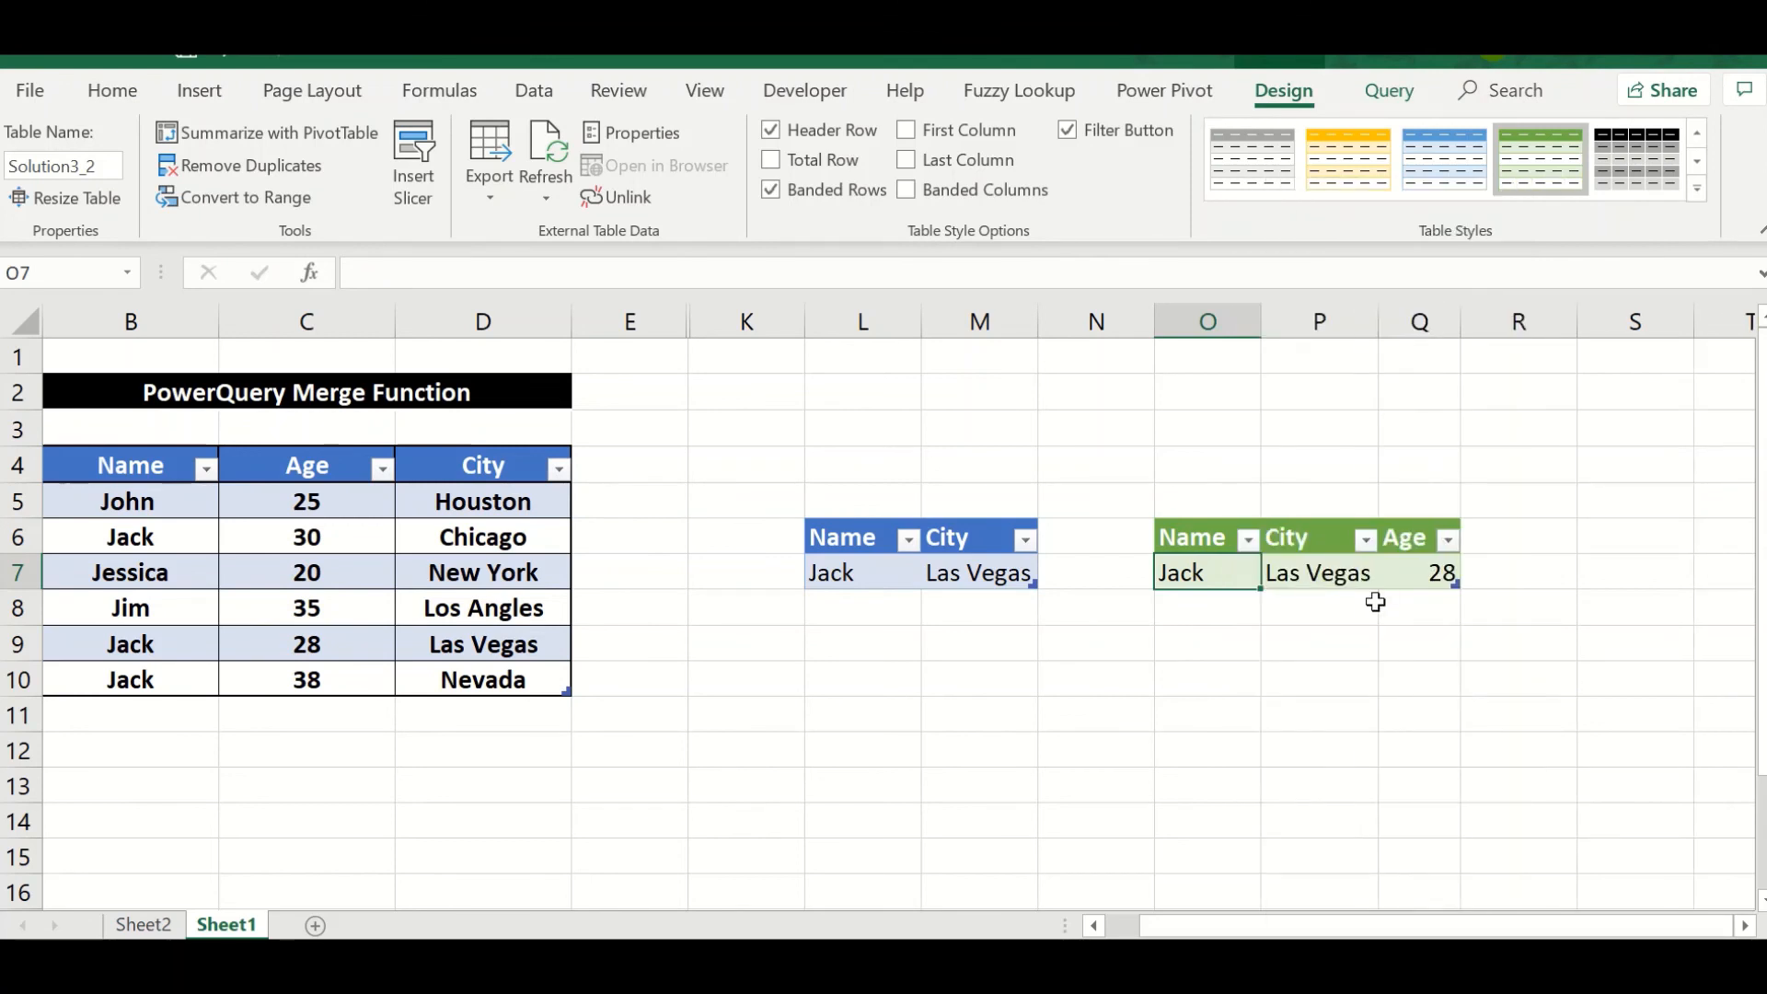
click(1347, 577)
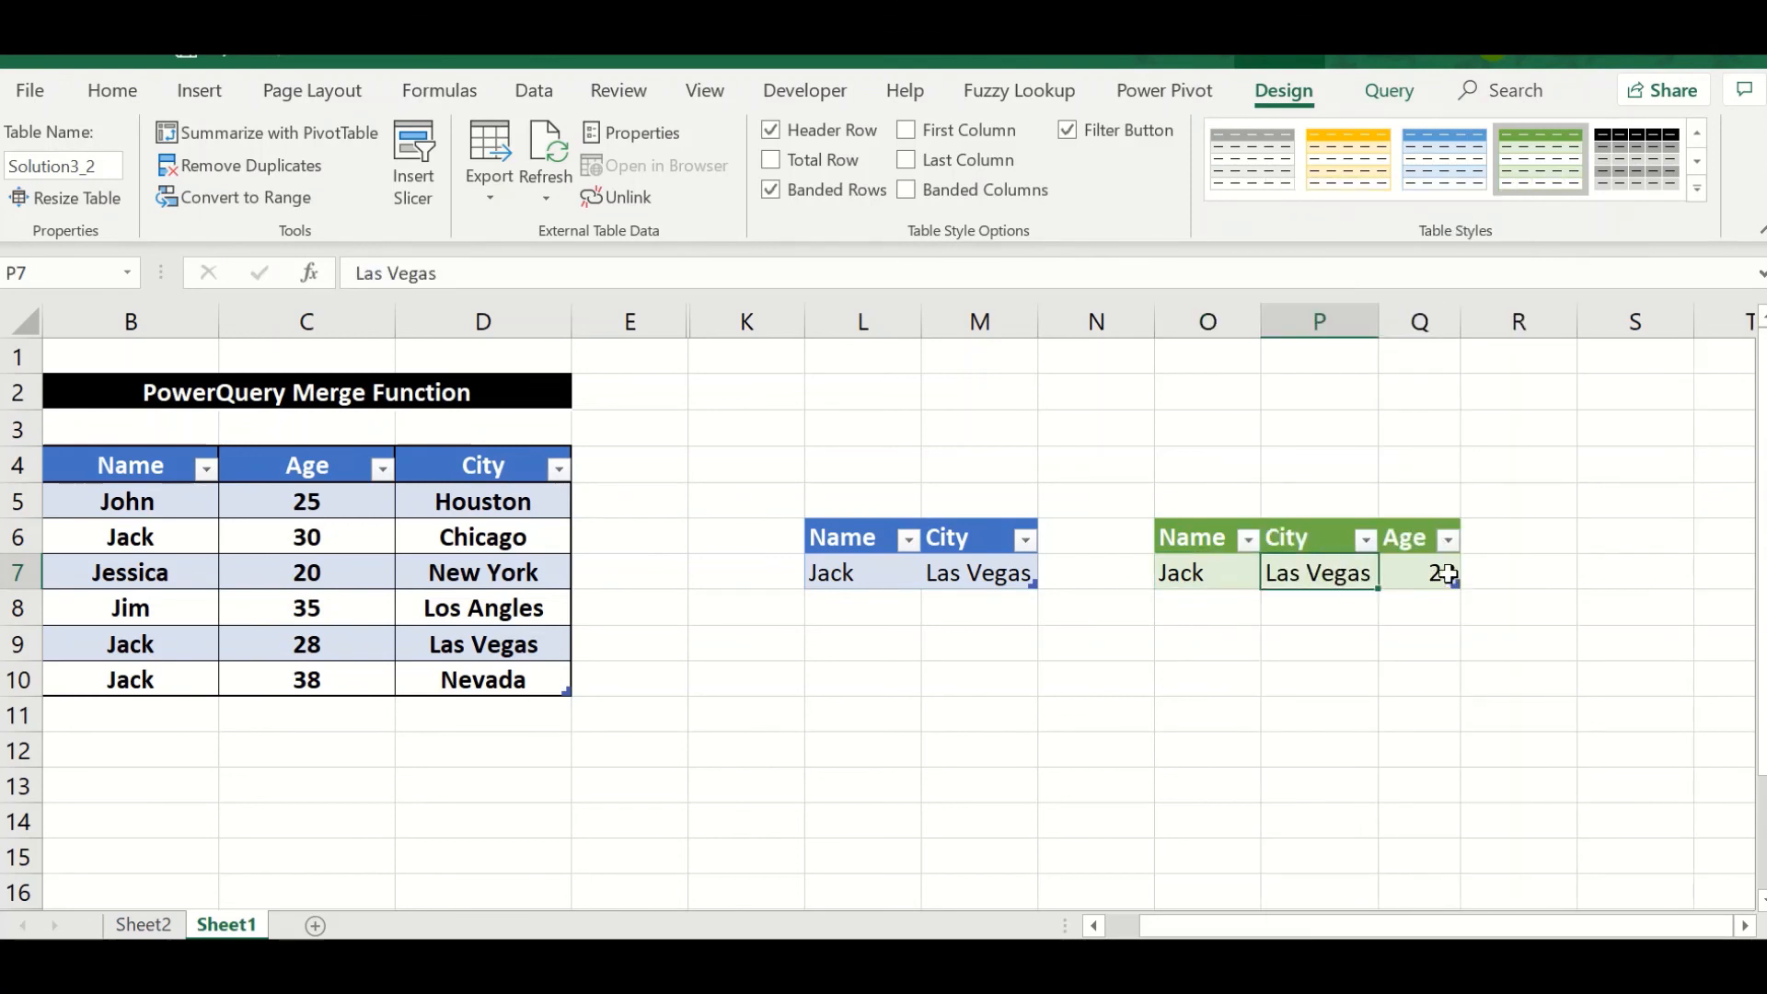
click(1409, 578)
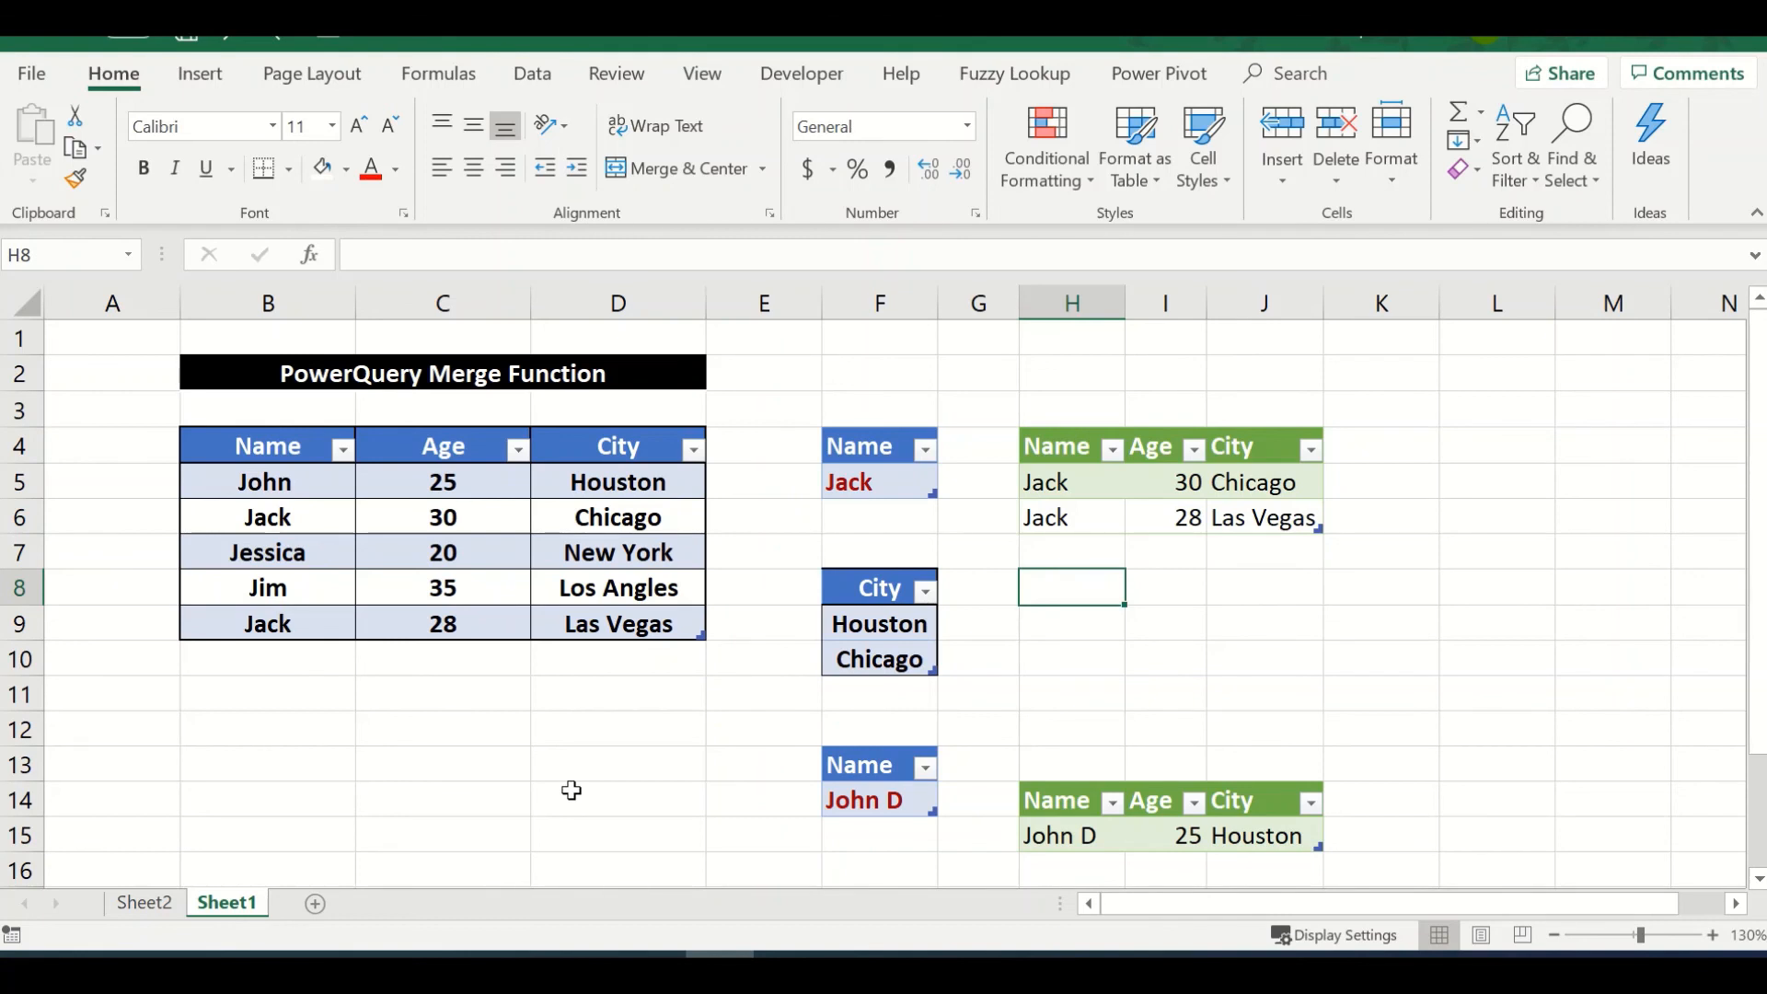
Step: Replace the lookup name in F5 with the name from cell B8 and refresh the result table at H4
click(873, 479)
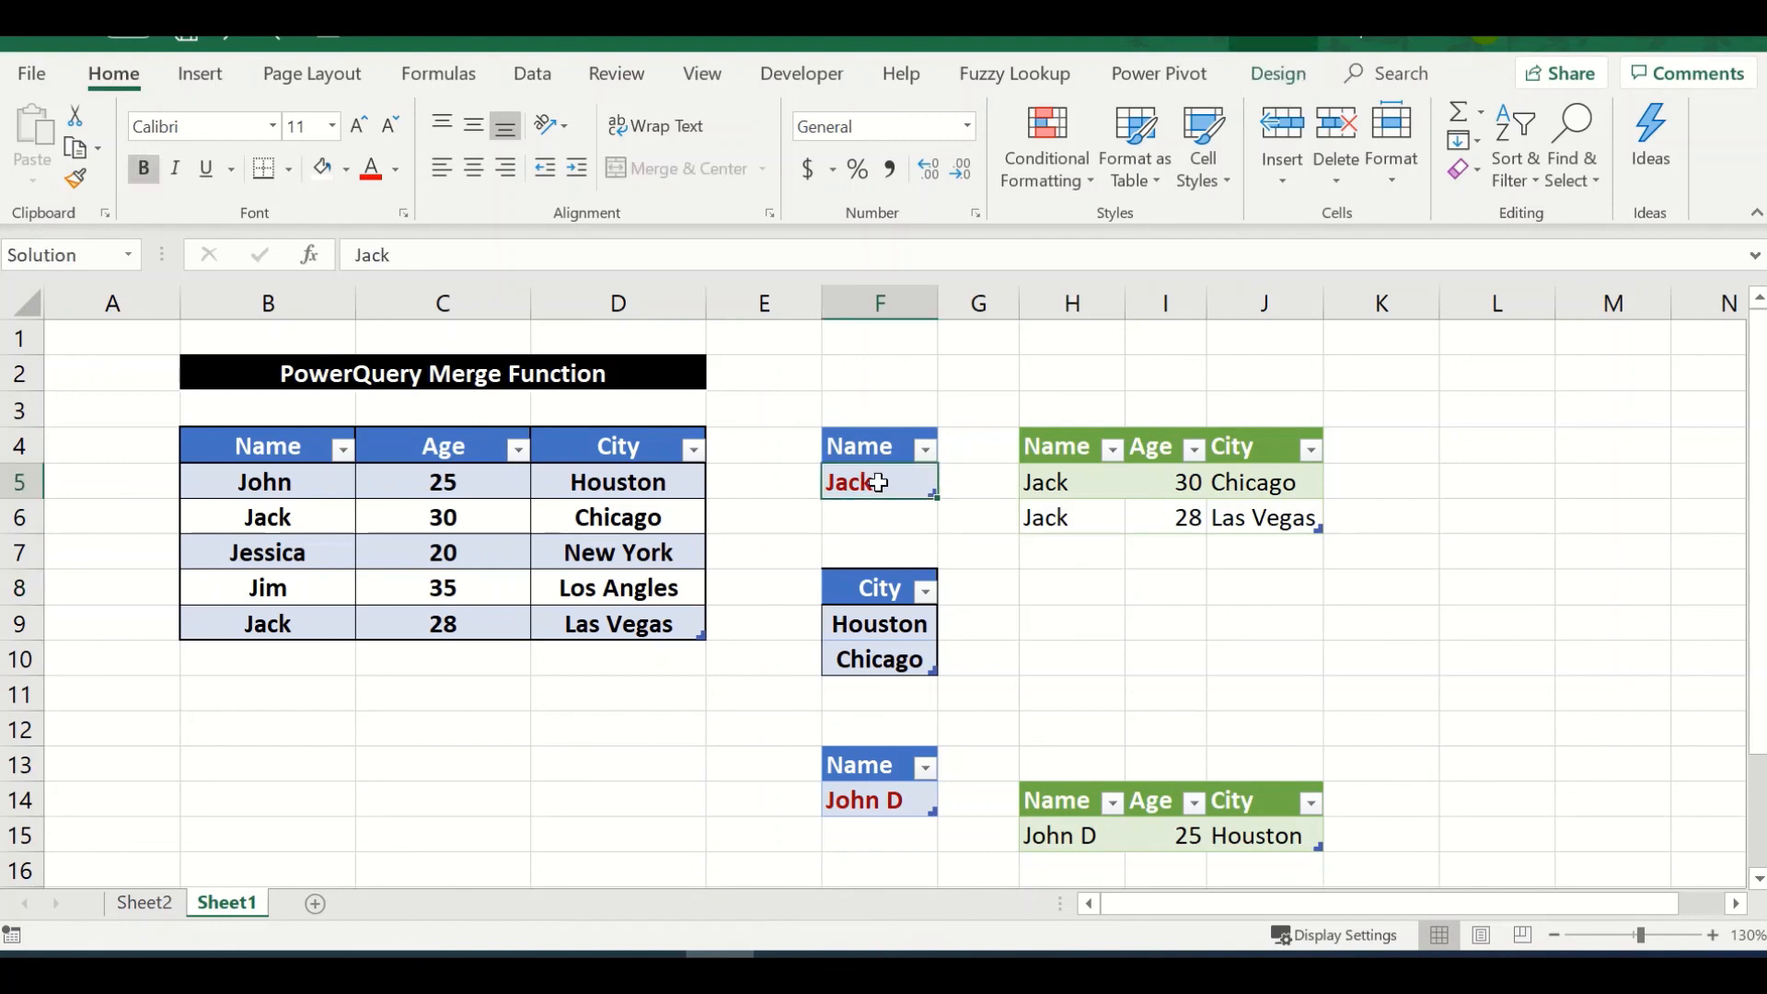
text(Jim)
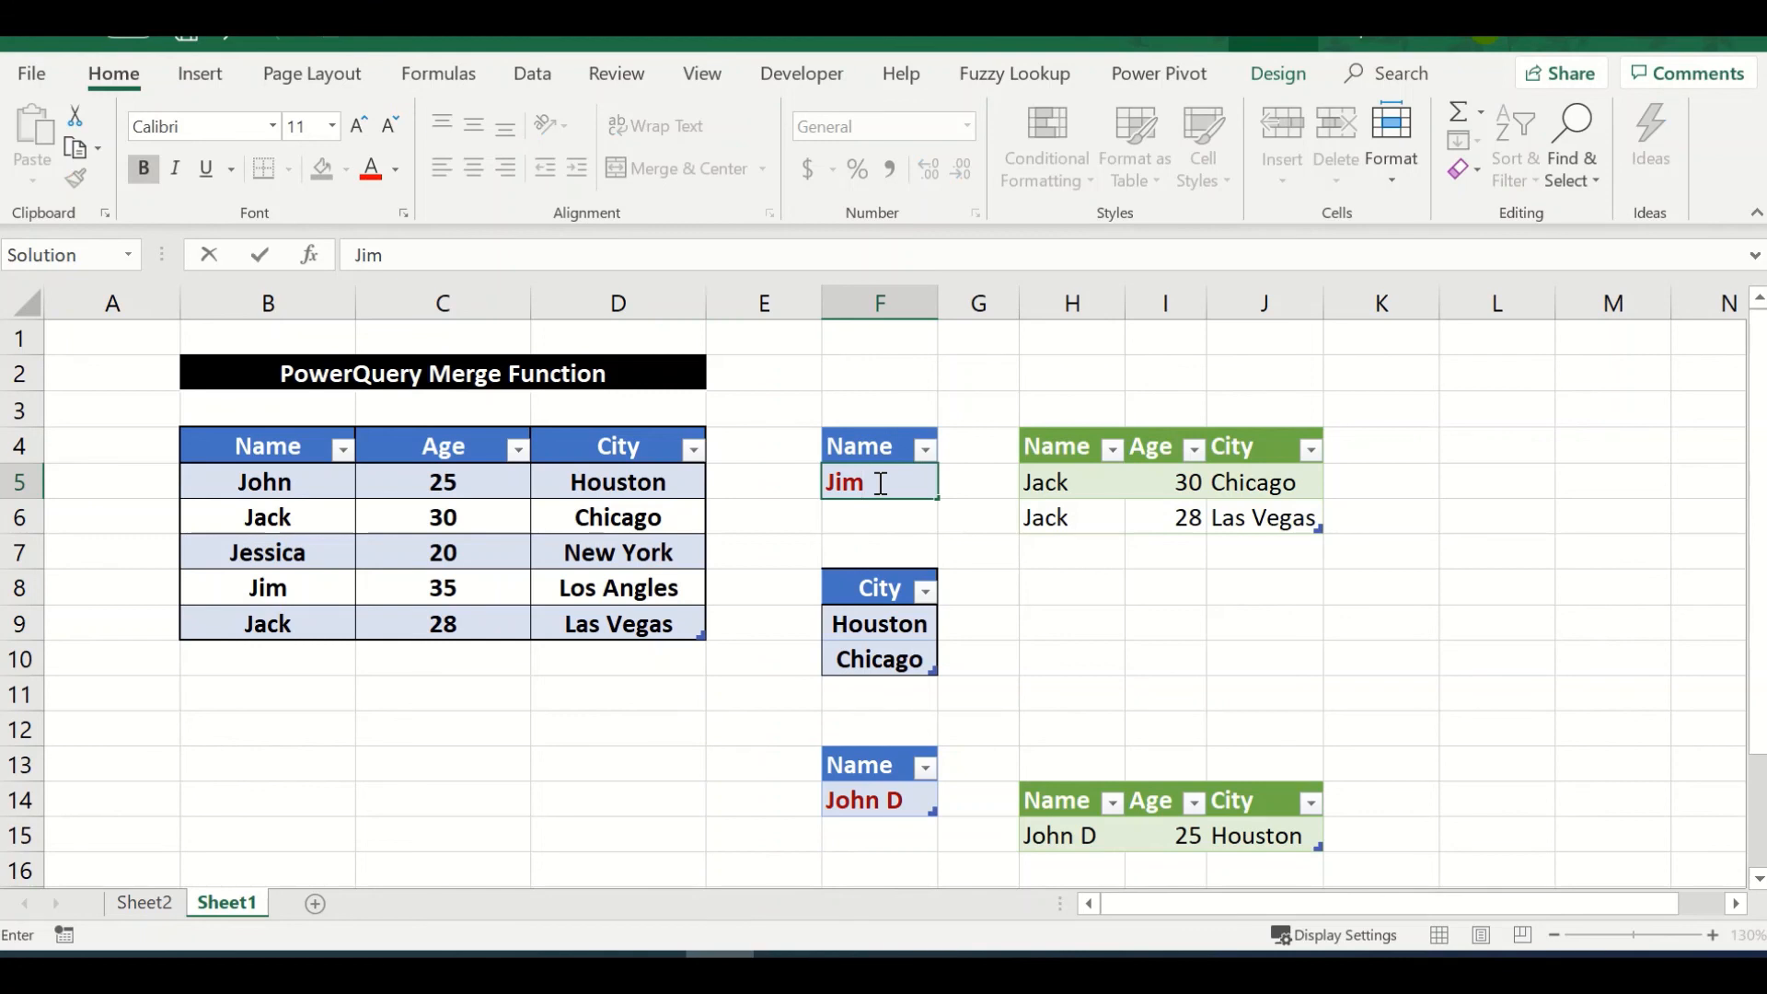
click(1107, 477)
right_click(1107, 476)
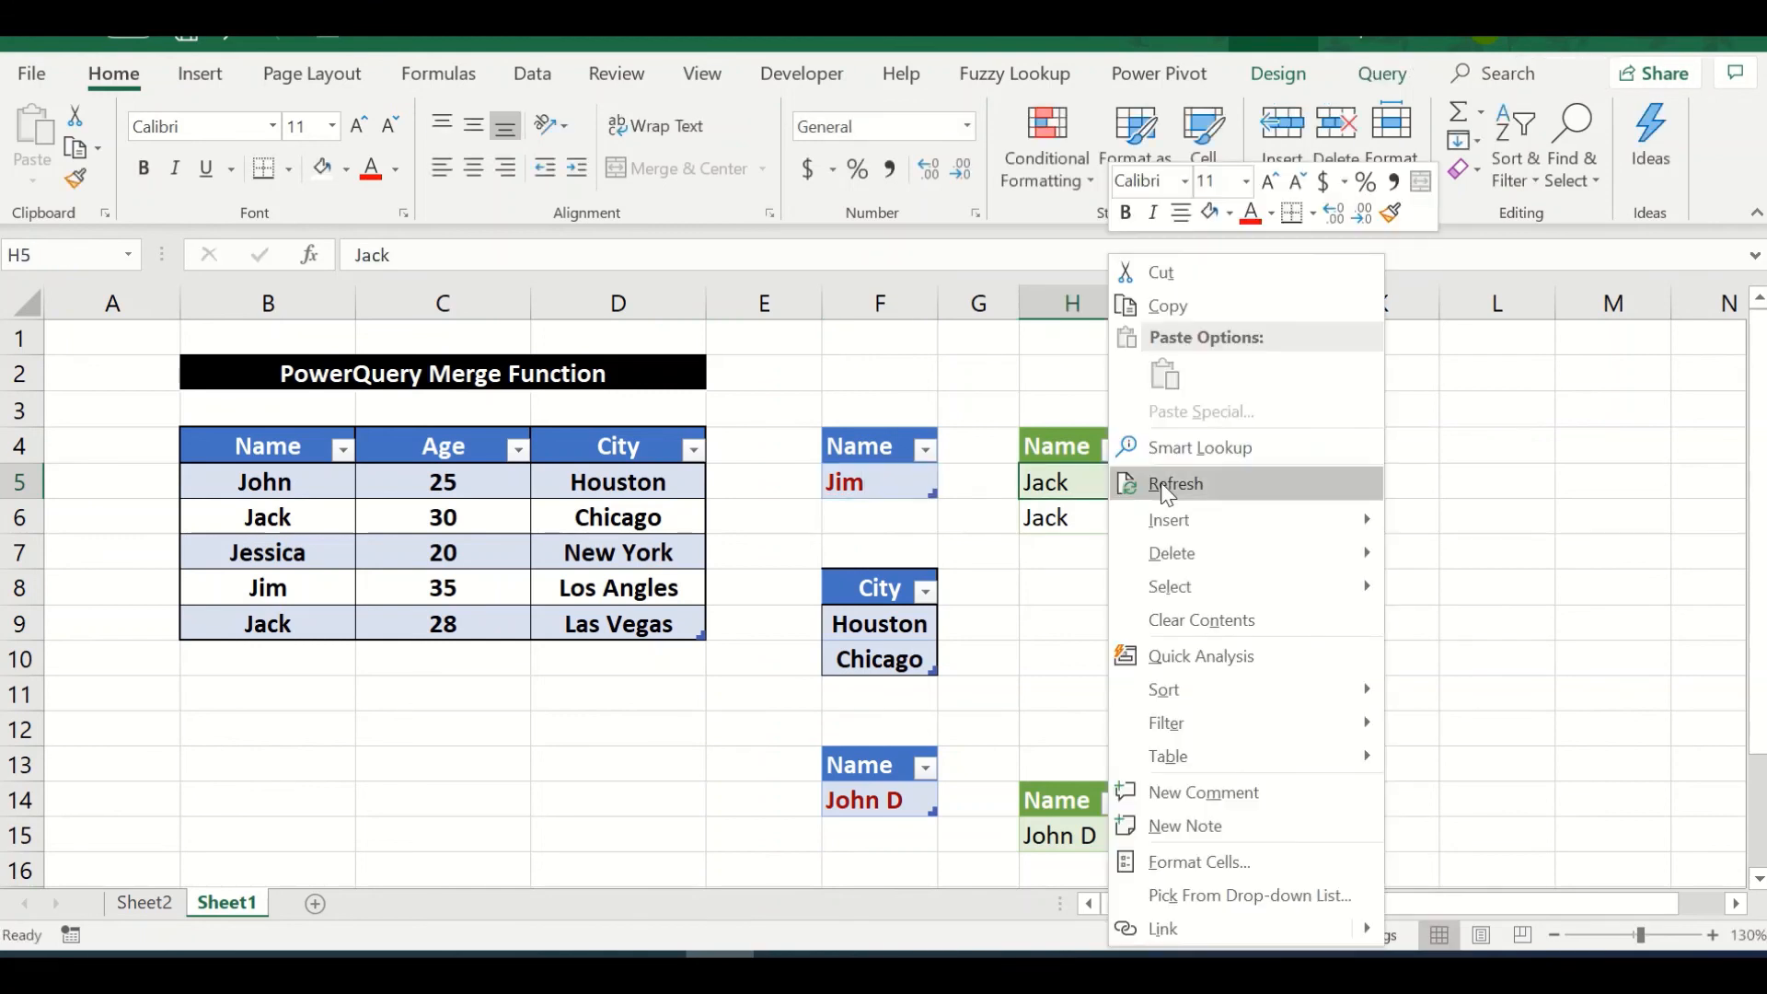
click(1176, 485)
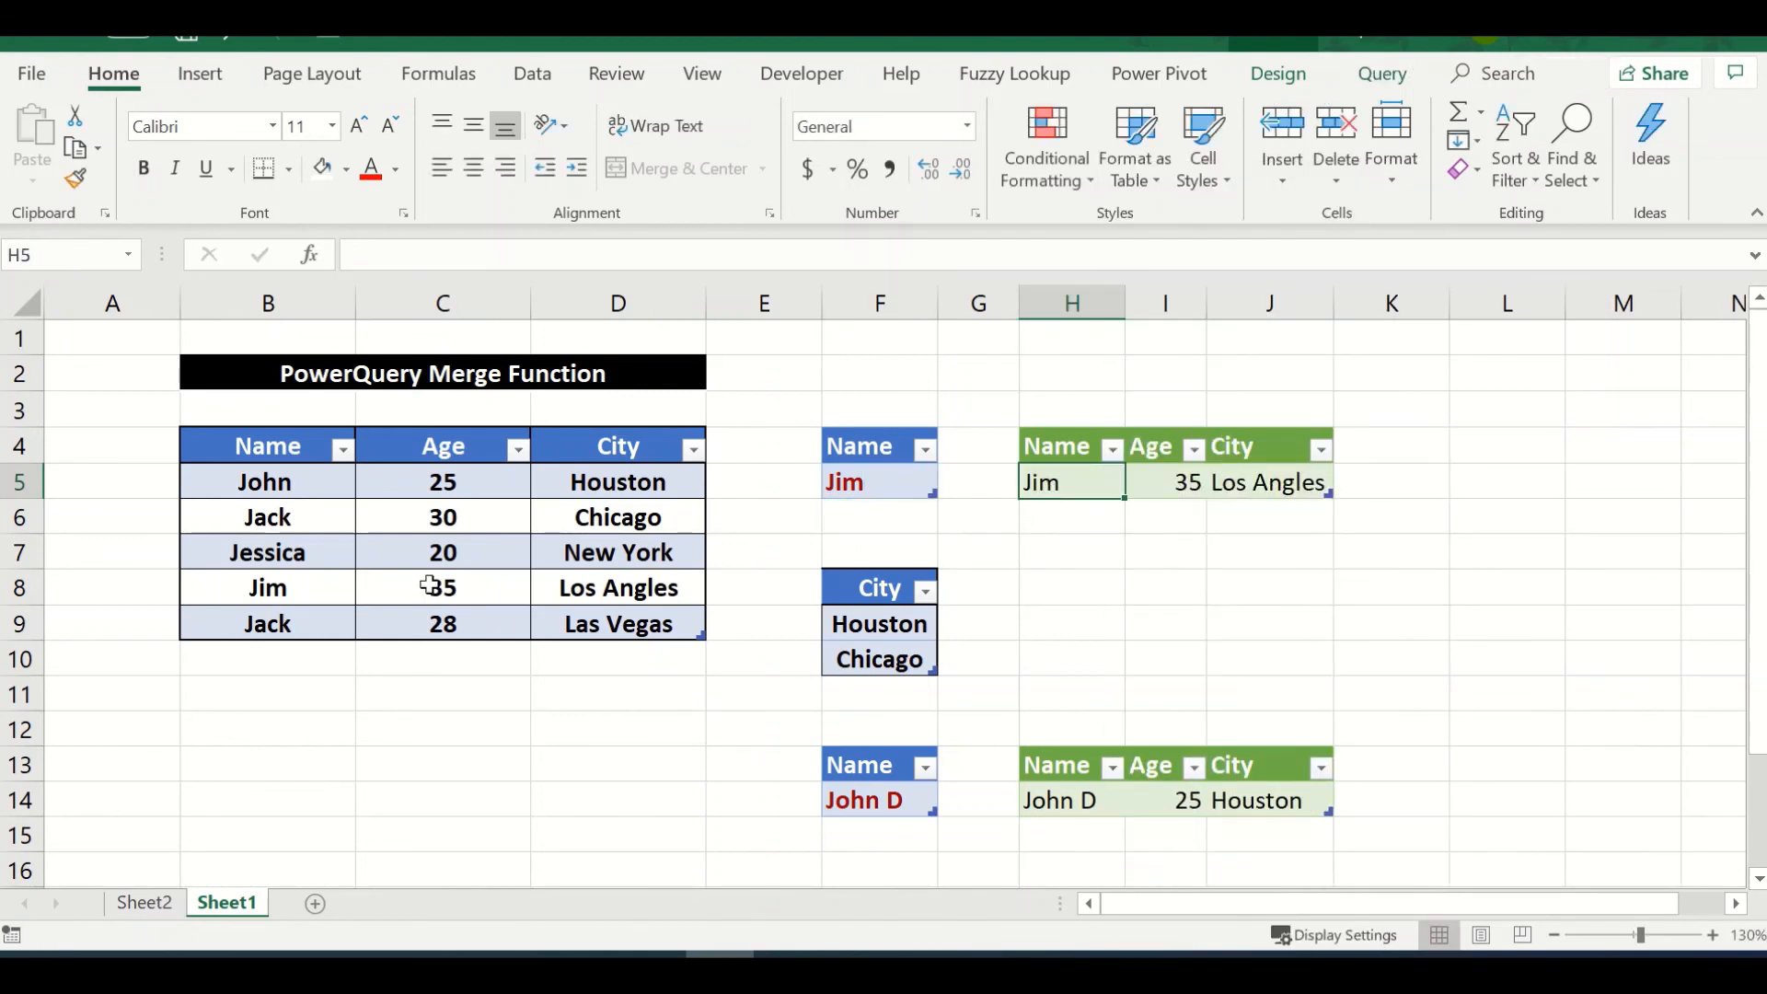